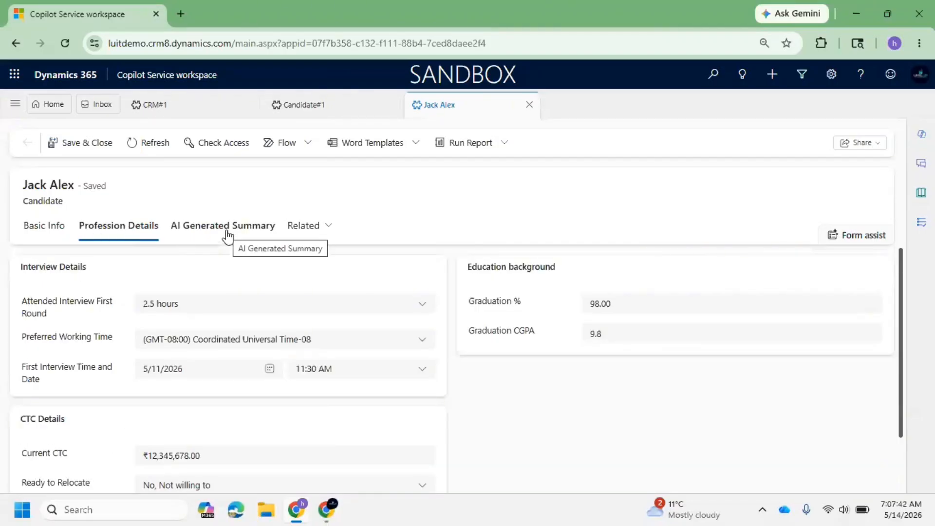
Review the candidate record's interview details and basic info fields.
left_click(241, 306)
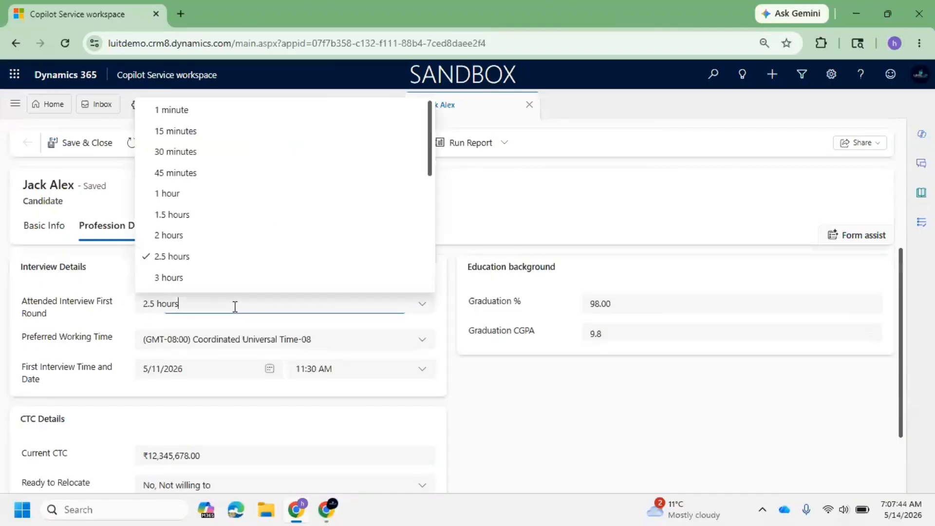
left_click(41, 235)
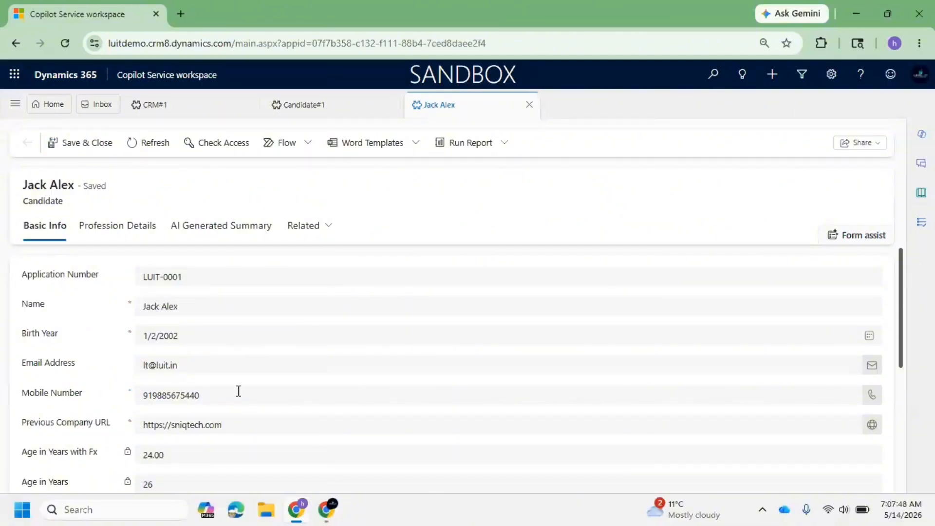
scroll(204, 338, "down", 4)
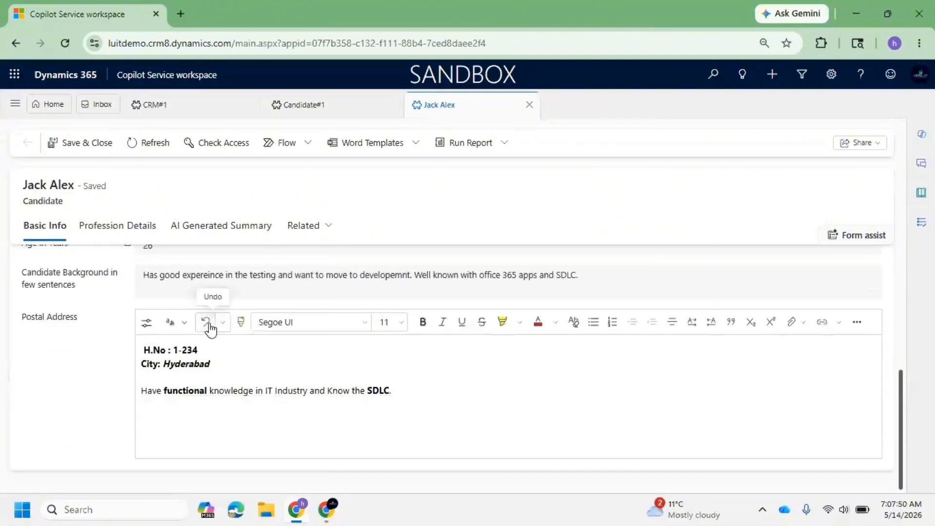
scroll(215, 325, "up", 4)
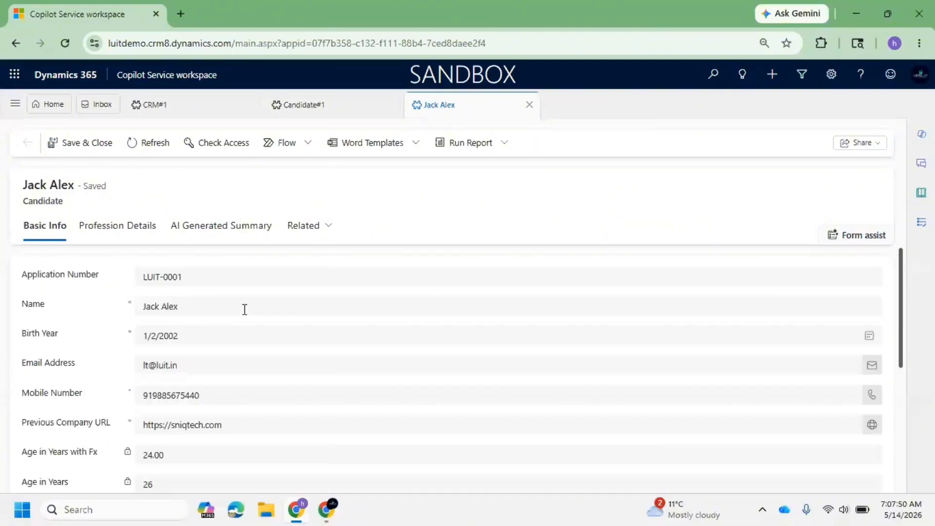
On the Profession Details tab, switch Preferred Location 1 to Trivendrum and then to Coimbature.
left_click(137, 228)
scroll(180, 370, "down", 1)
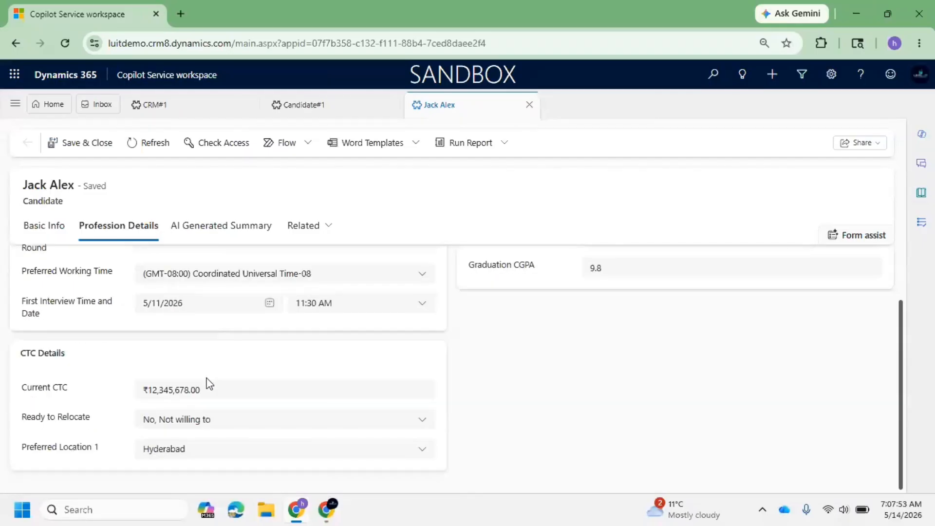
left_click(167, 458)
left_click(183, 407)
left_click(184, 424)
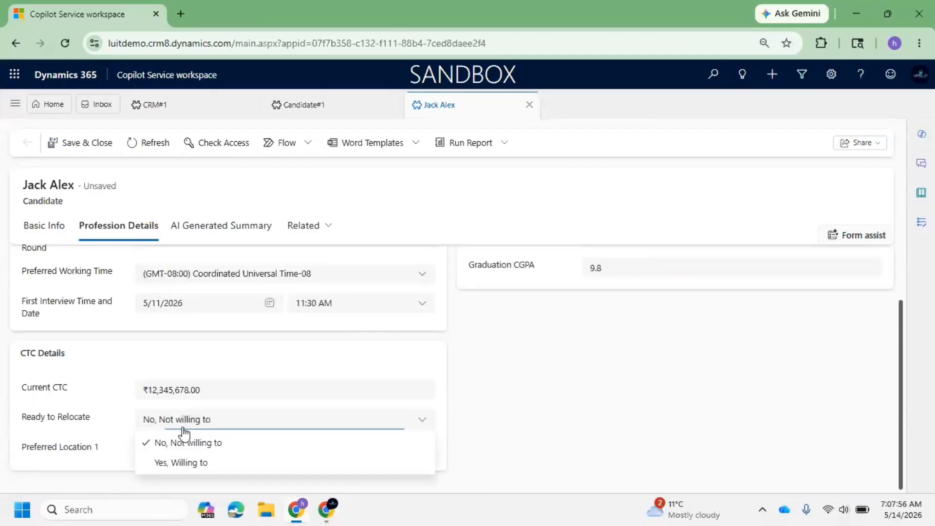
left_click(150, 449)
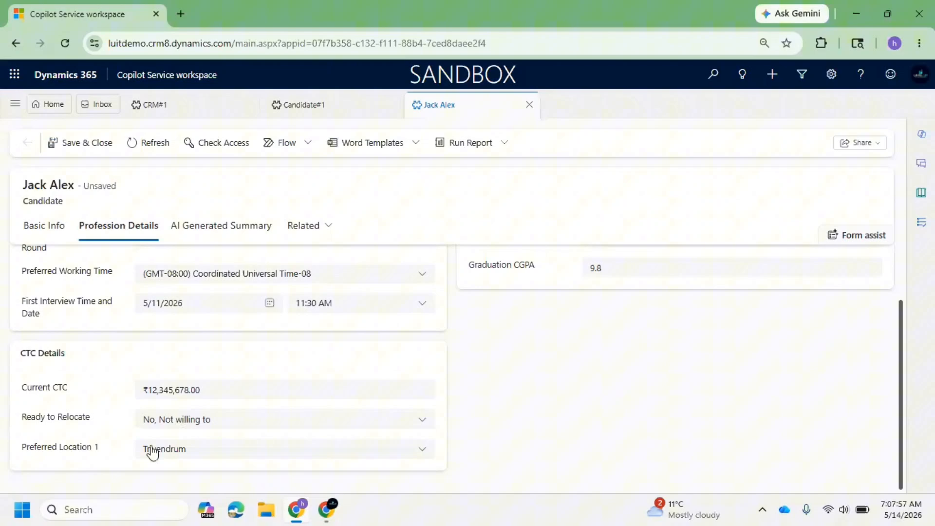
left_click(188, 456)
left_click(177, 426)
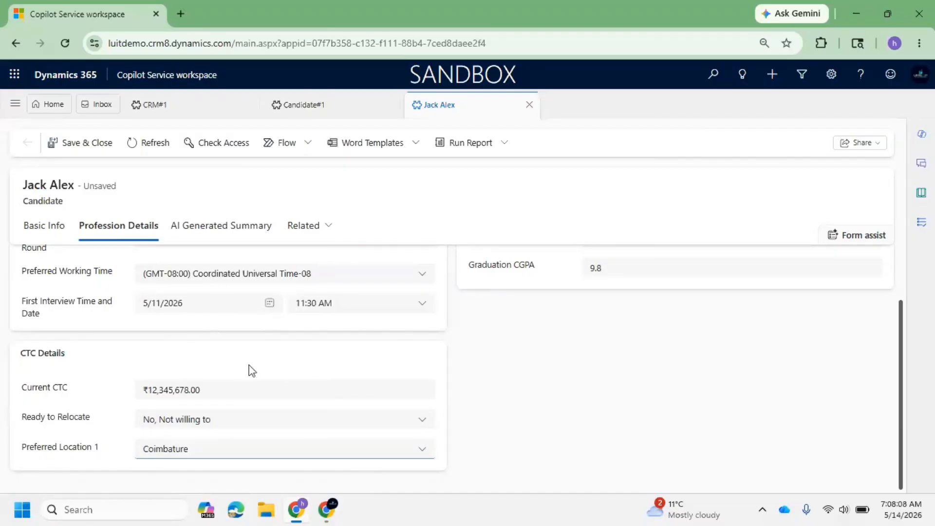
Return to the Profession Details tab and set Preferred Location 1 to Trivendrum.
scroll(468, 343, "up", 2)
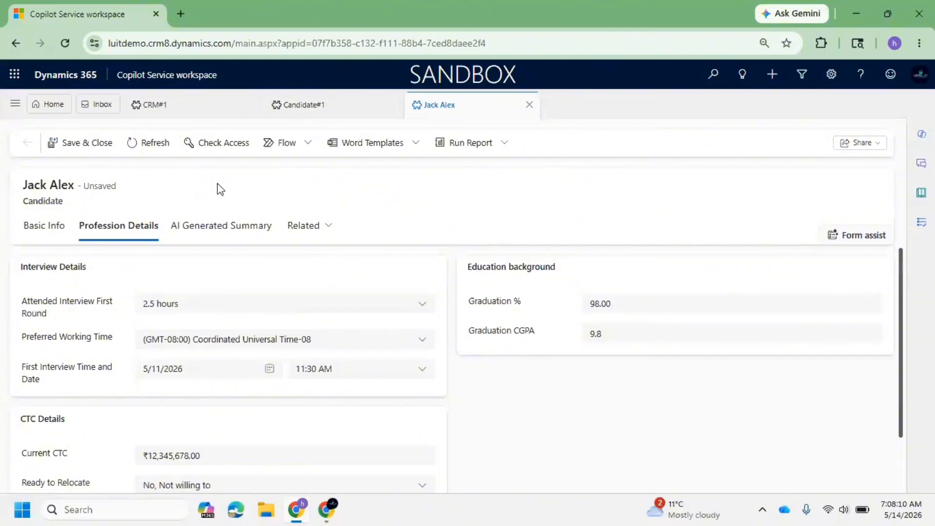
left_click(36, 237)
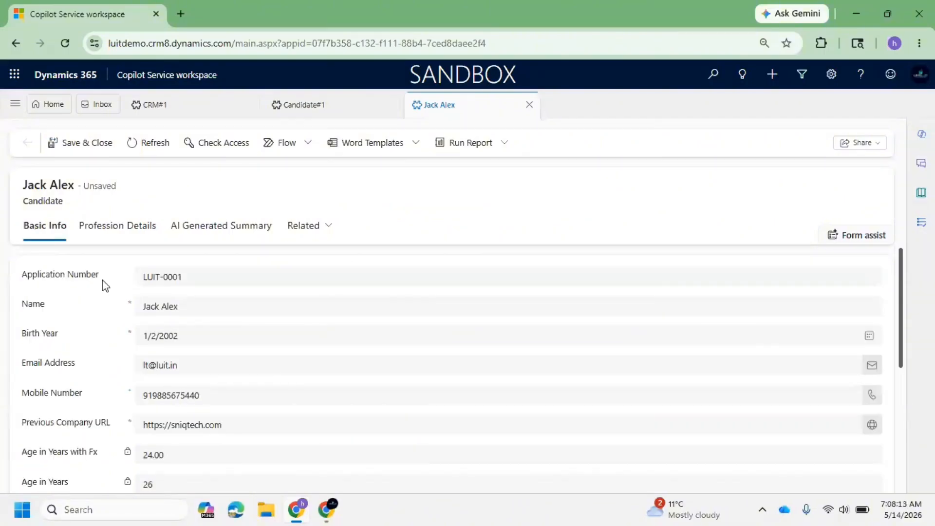
left_click(105, 226)
scroll(174, 328, "down", 2)
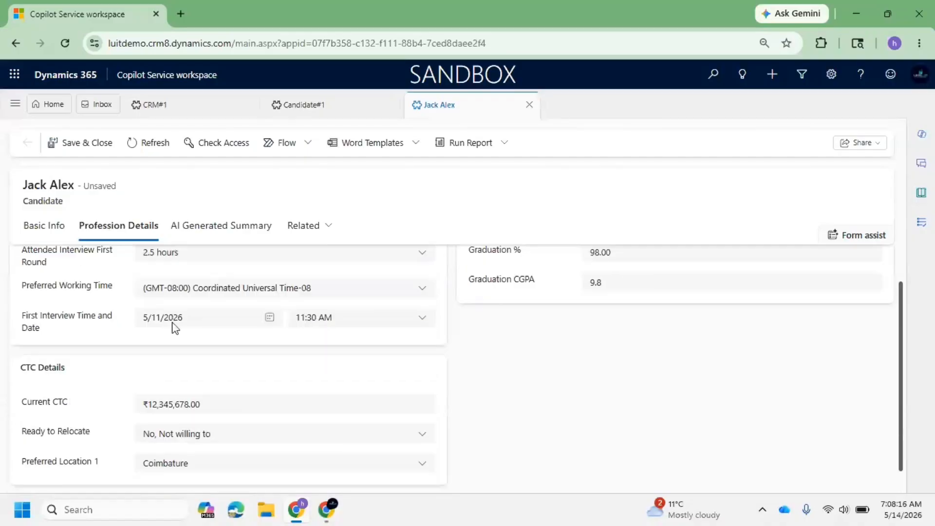
left_click(181, 453)
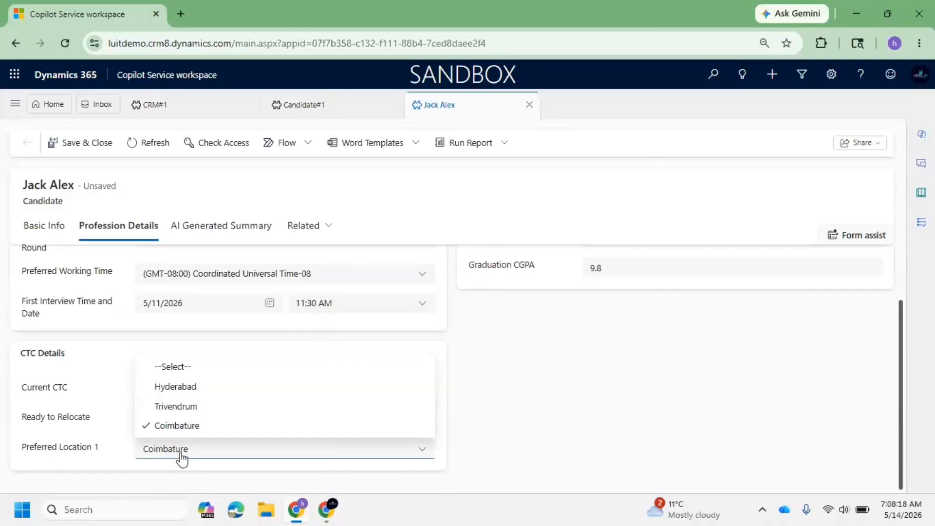
left_click(191, 408)
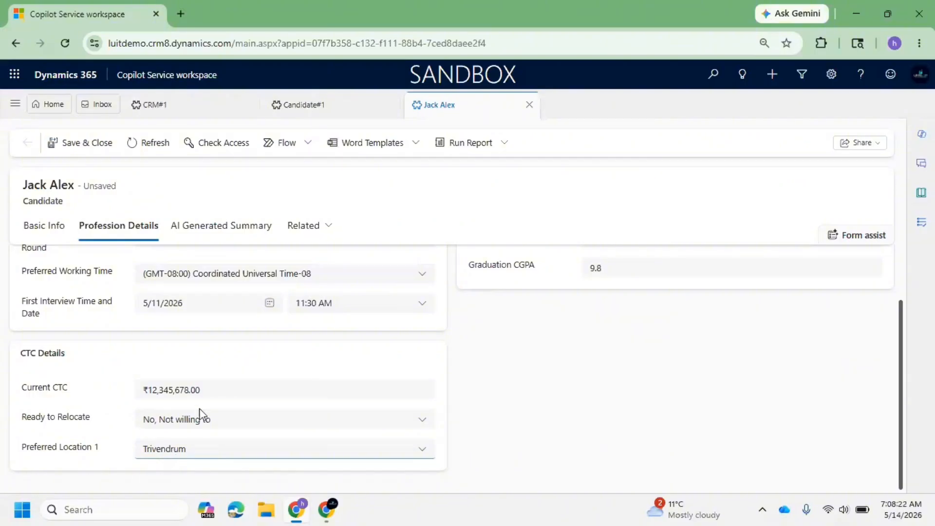
Cycle Preferred Location 1 through Hyderabad, Trivendrum and Coimbature.
left_click(162, 448)
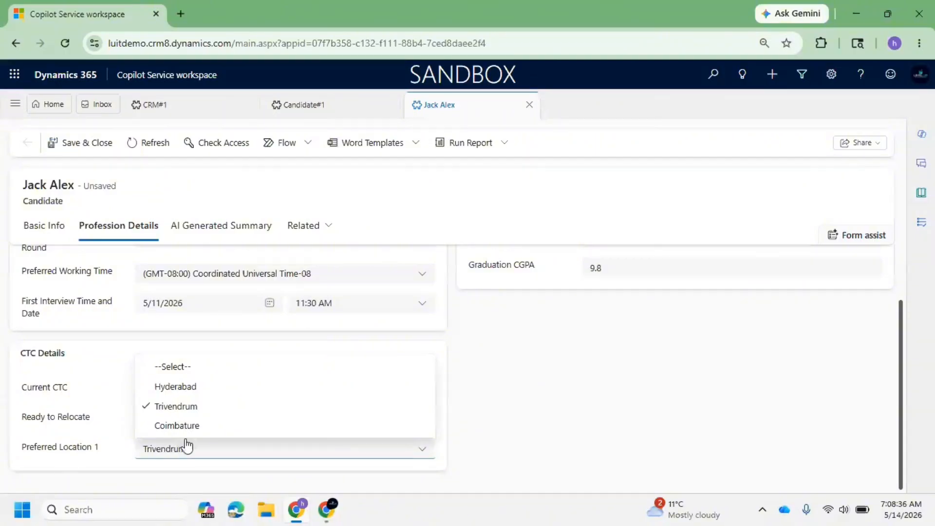
left_click(188, 387)
left_click(183, 449)
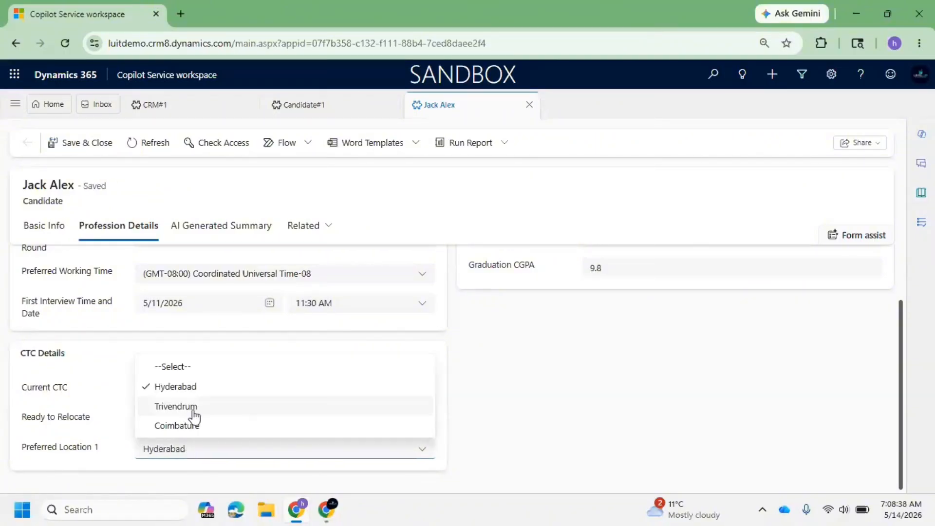
left_click(193, 412)
left_click(191, 448)
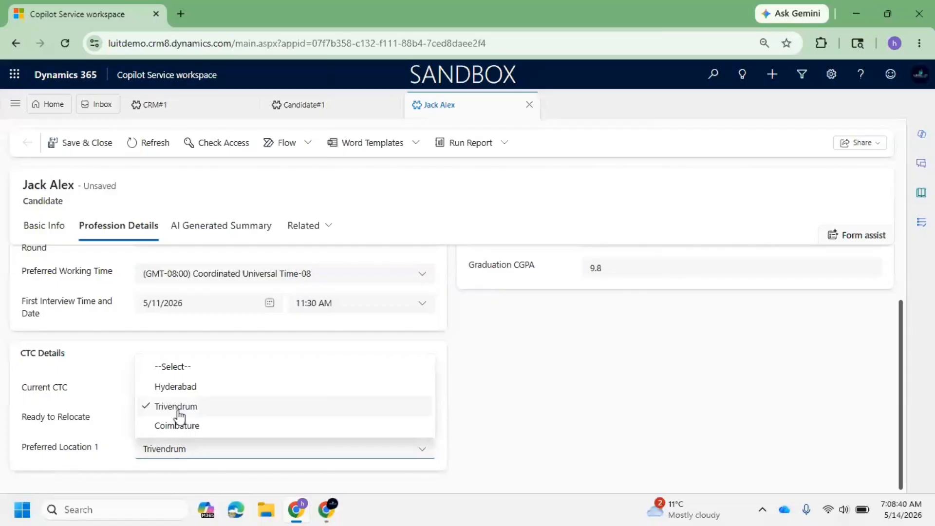
left_click(179, 414)
left_click(182, 447)
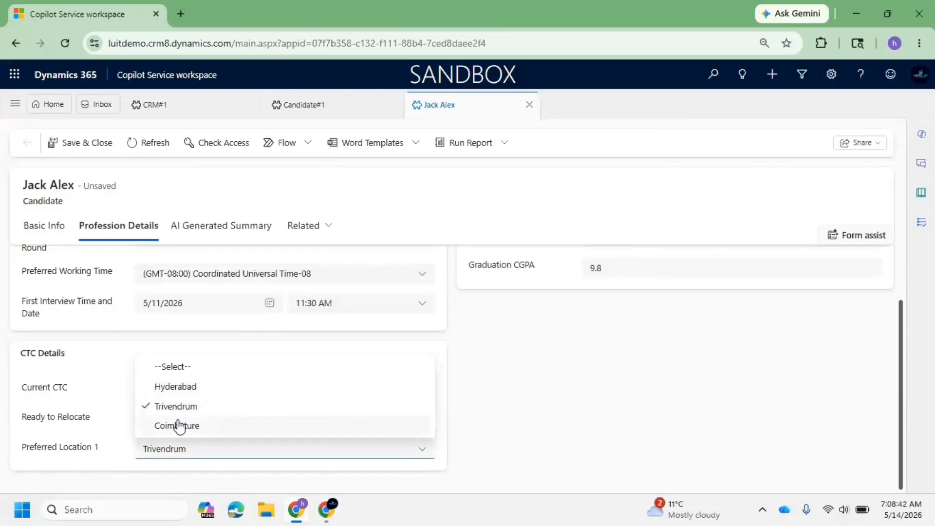
left_click(180, 426)
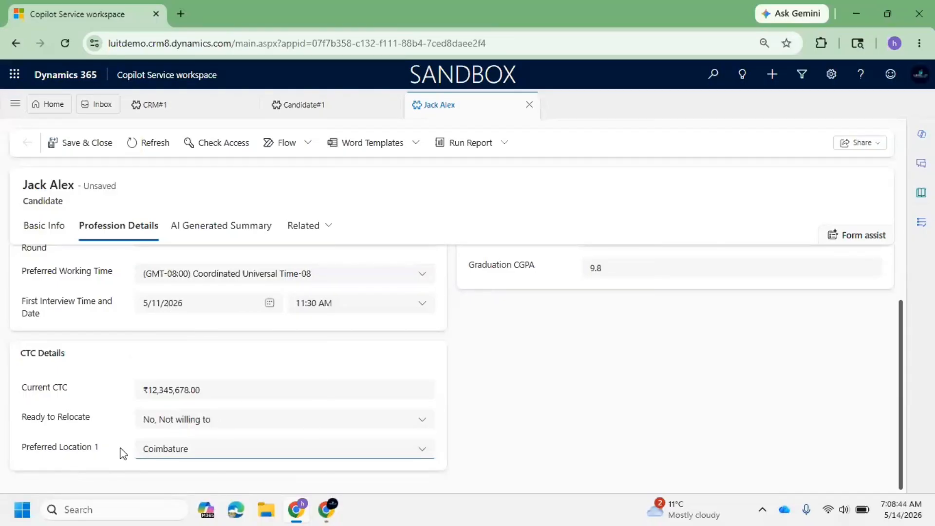
left_click(211, 456)
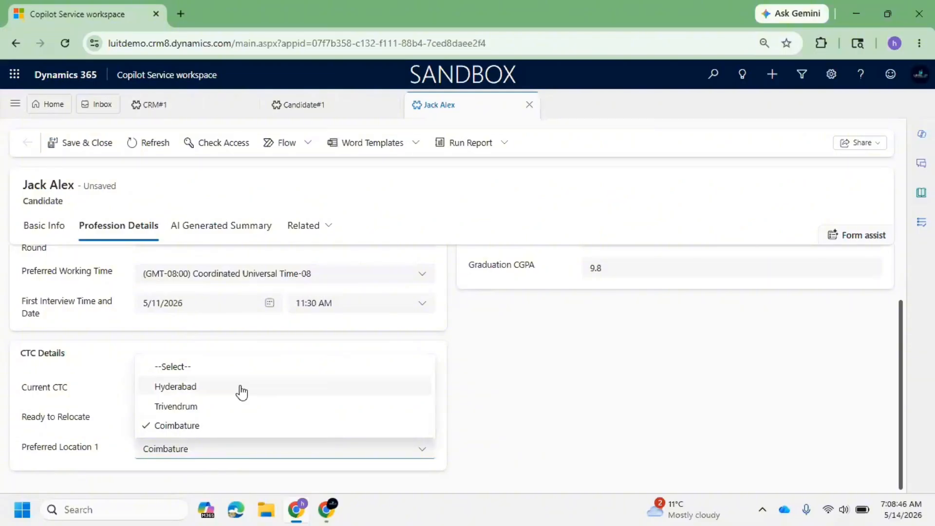
left_click(832, 77)
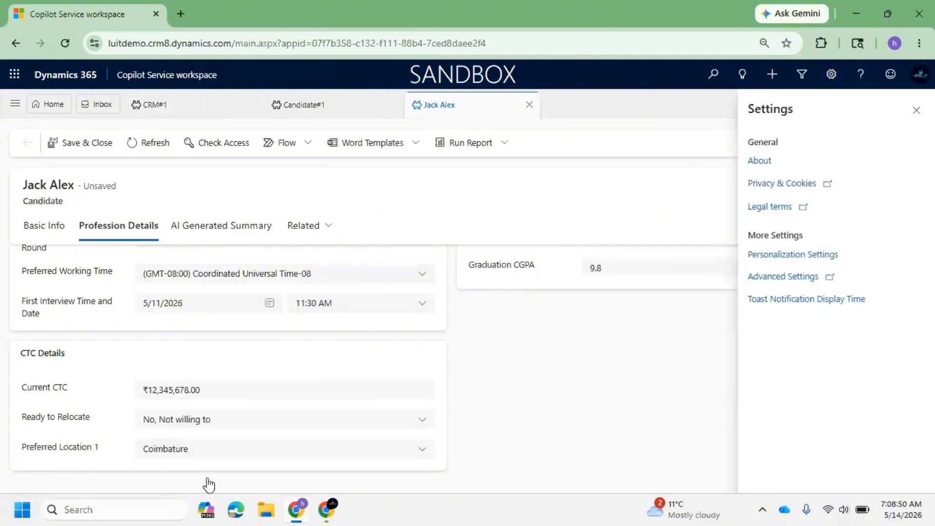
left_click(205, 452)
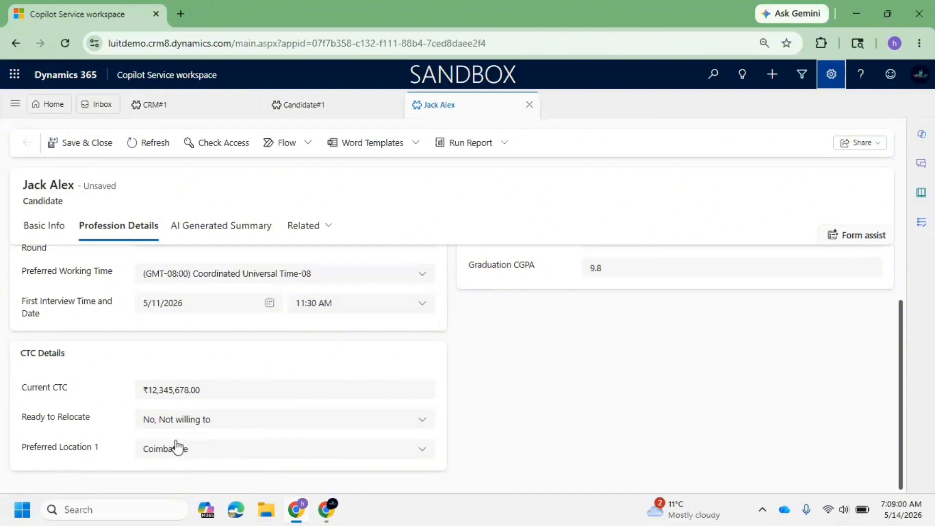
Change Preferred Location 1 to Hyderabad, then to Trivendrum.
left_click(195, 450)
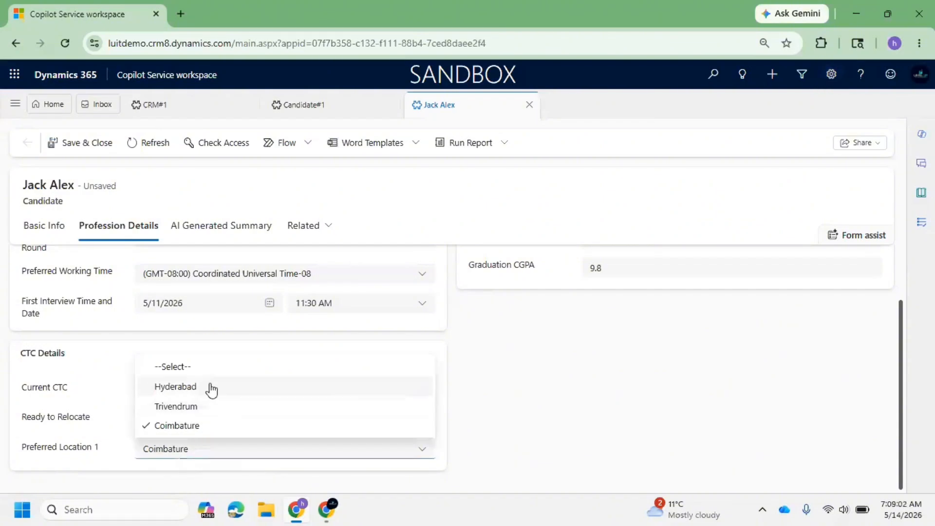
left_click(191, 387)
left_click(199, 455)
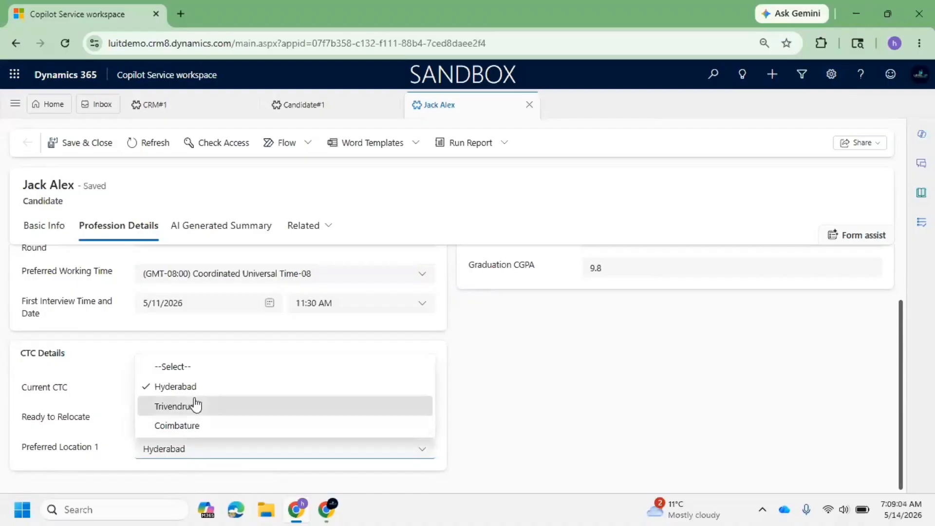
left_click(193, 404)
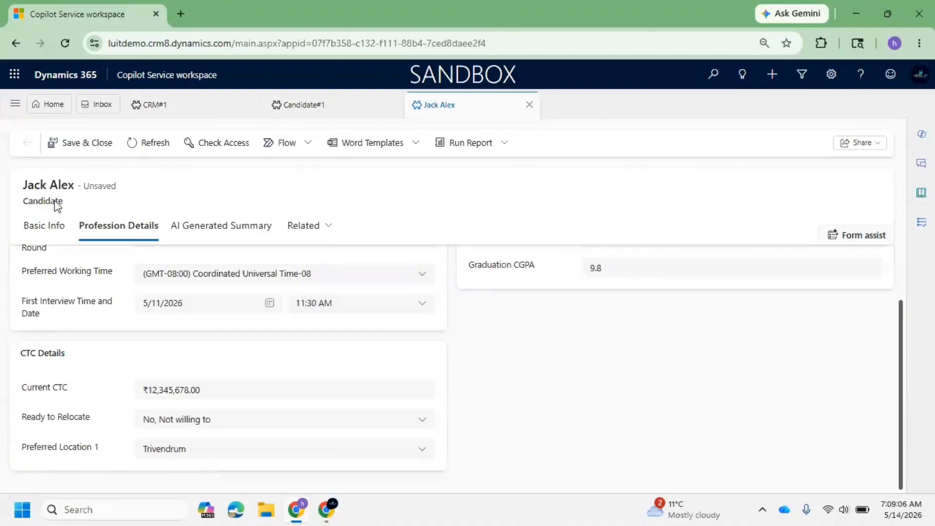
Switch the app area to My Practice from the site map.
left_click_drag(64, 202, 20, 204)
left_click(14, 103)
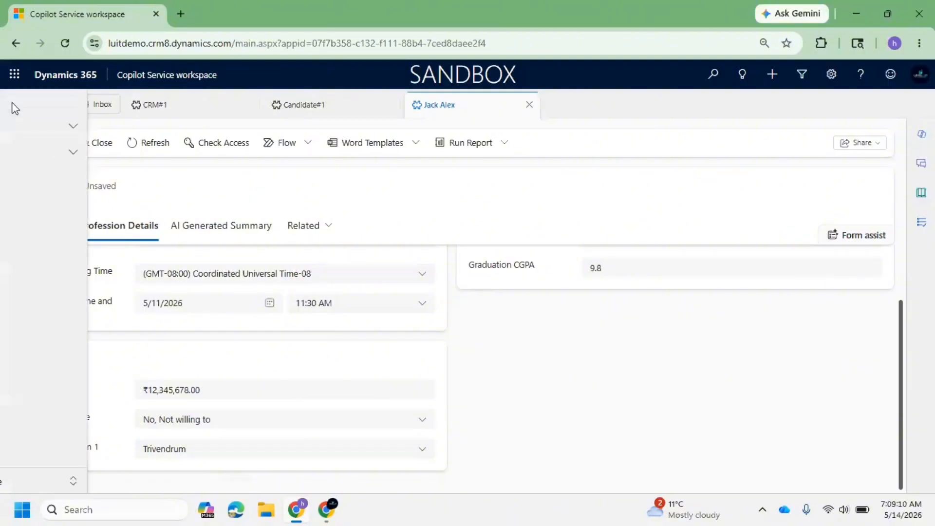
left_click(54, 481)
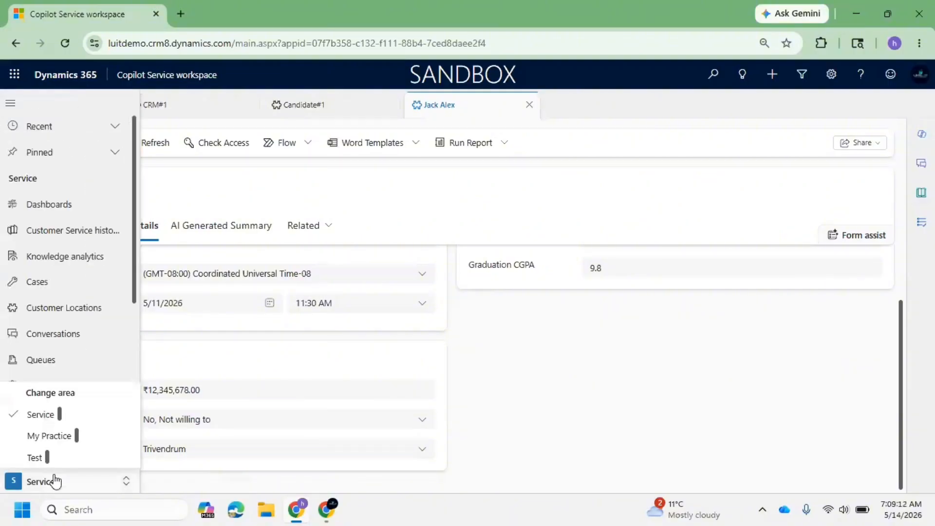
left_click(50, 436)
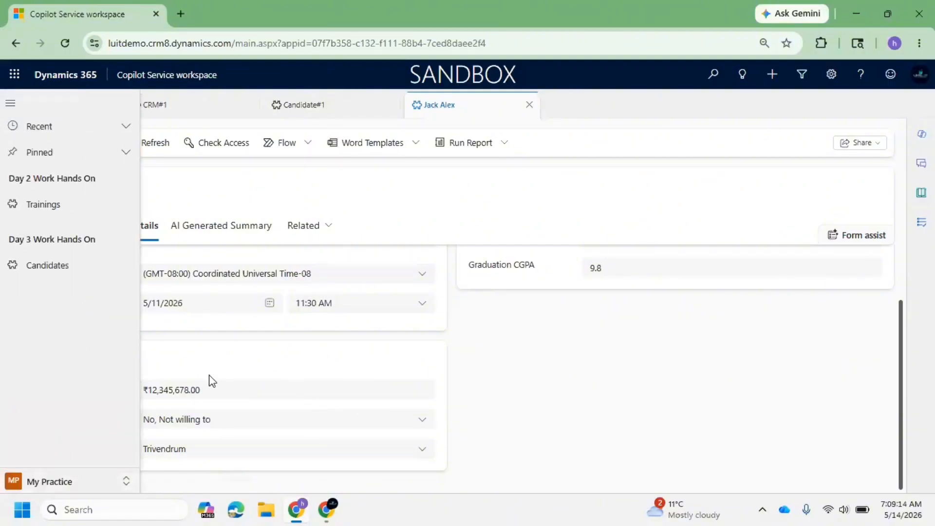
left_click(391, 382)
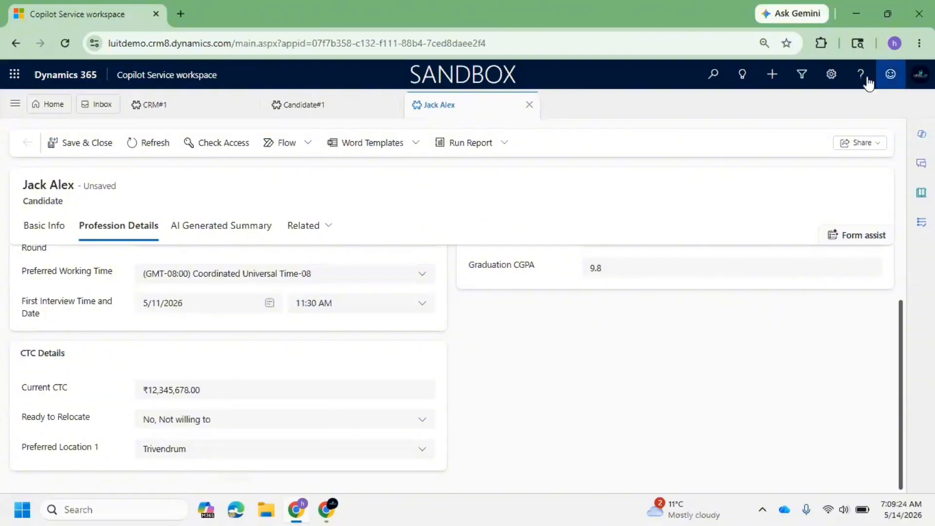
Open Advanced Settings and from the environment settings go to Solutions in Power Apps.
left_click(832, 74)
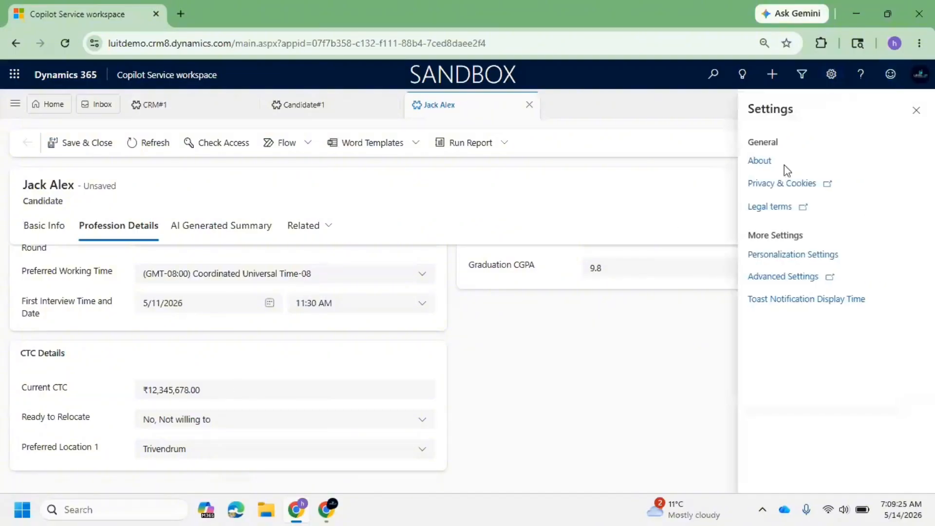
left_click(793, 278)
left_click(46, 8)
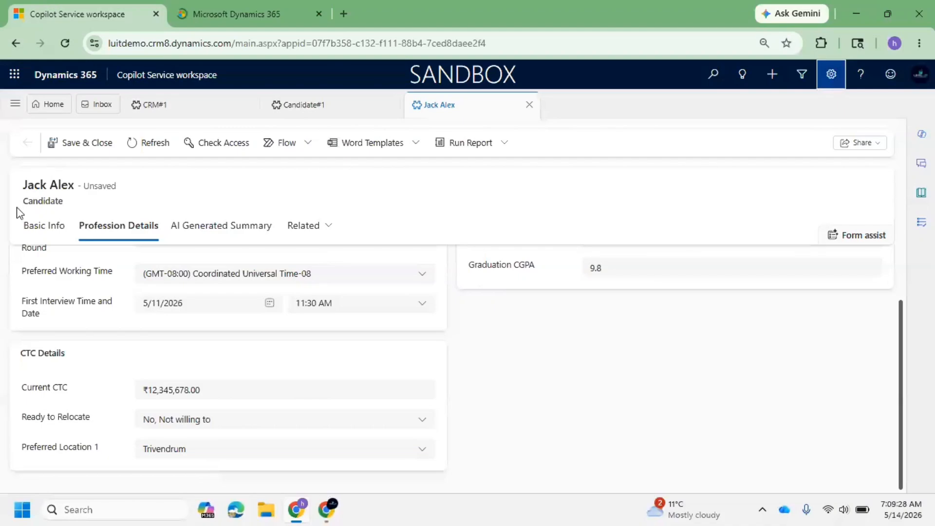
left_click_drag(23, 200, 46, 201)
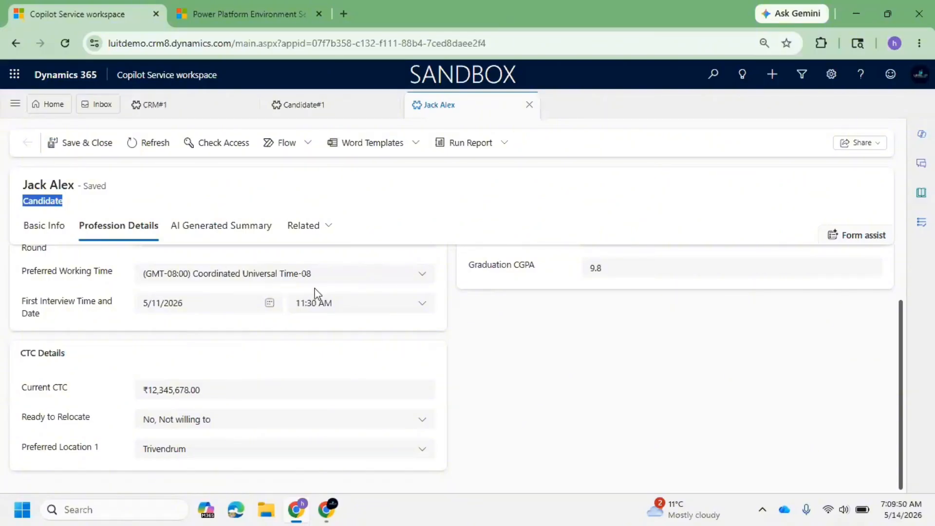
left_click(272, 7)
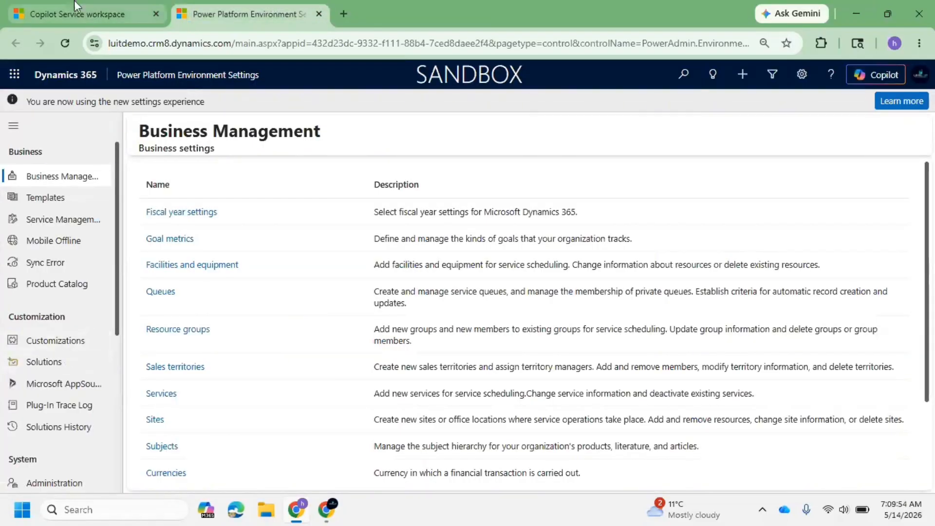
left_click(58, 366)
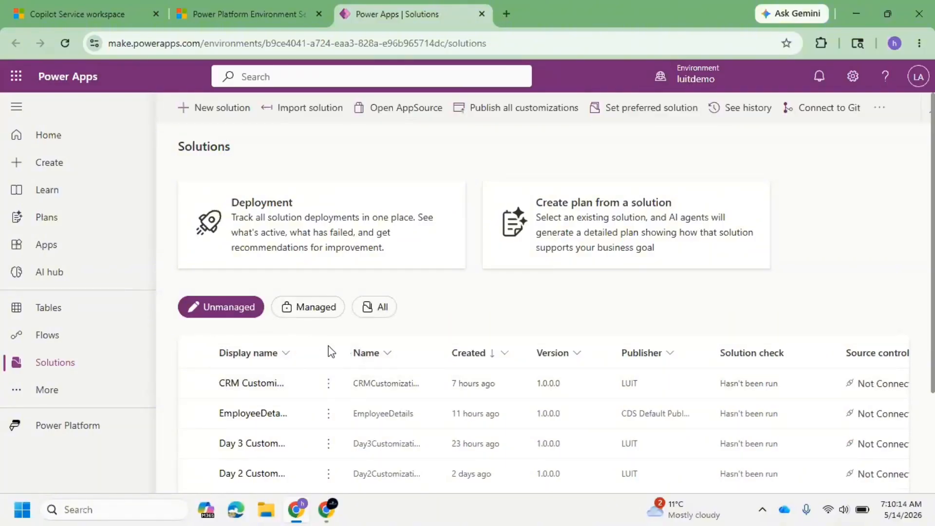
left_click_drag(308, 348, 379, 350)
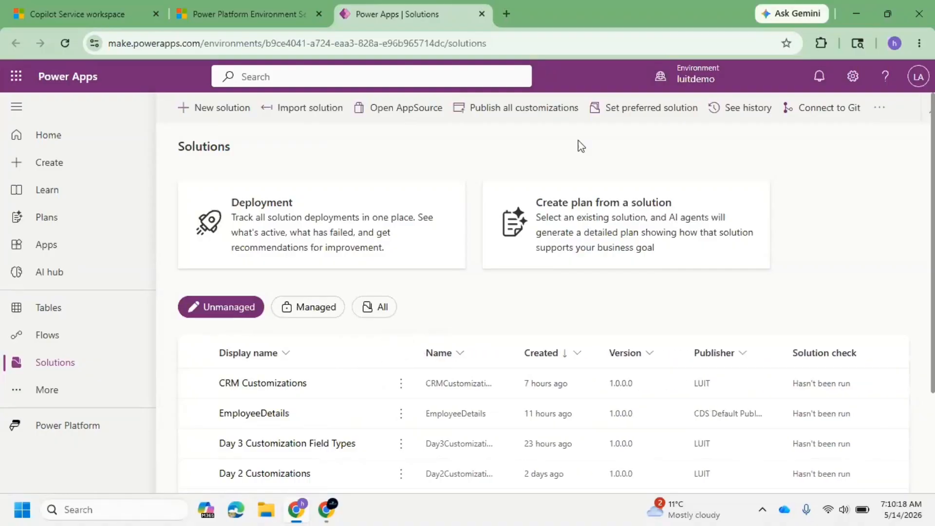
left_click(884, 108)
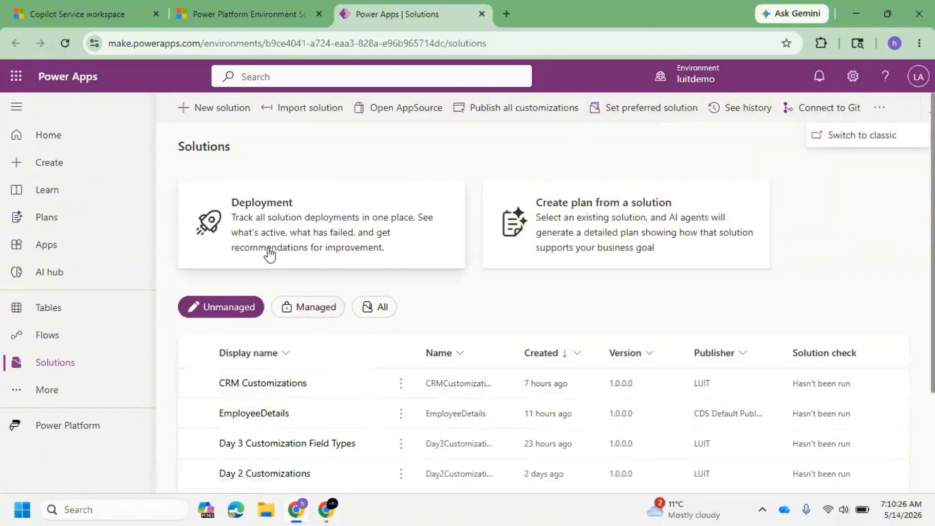
left_click(228, 108)
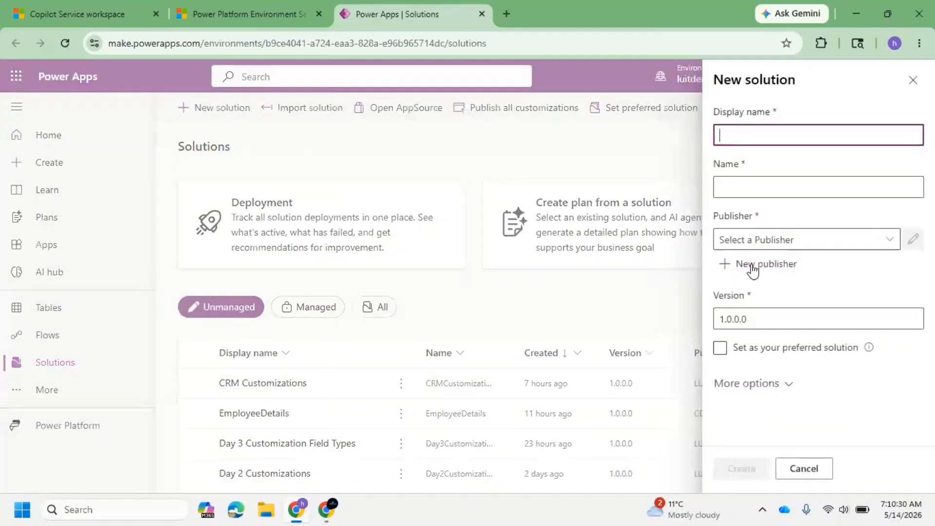
left_click(772, 267)
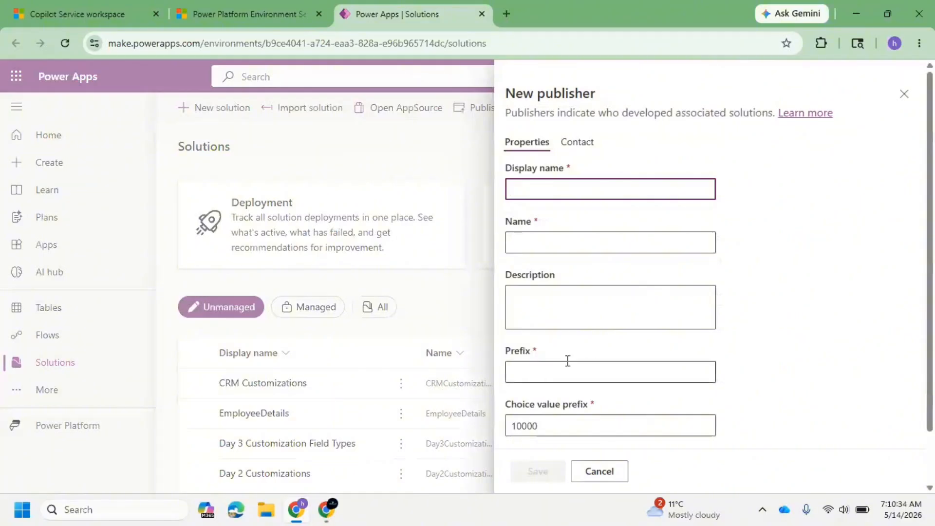
scroll(568, 356, "down", 2)
scroll(572, 365, "up", 2)
scroll(580, 336, "down", 1)
scroll(580, 315, "down", 1)
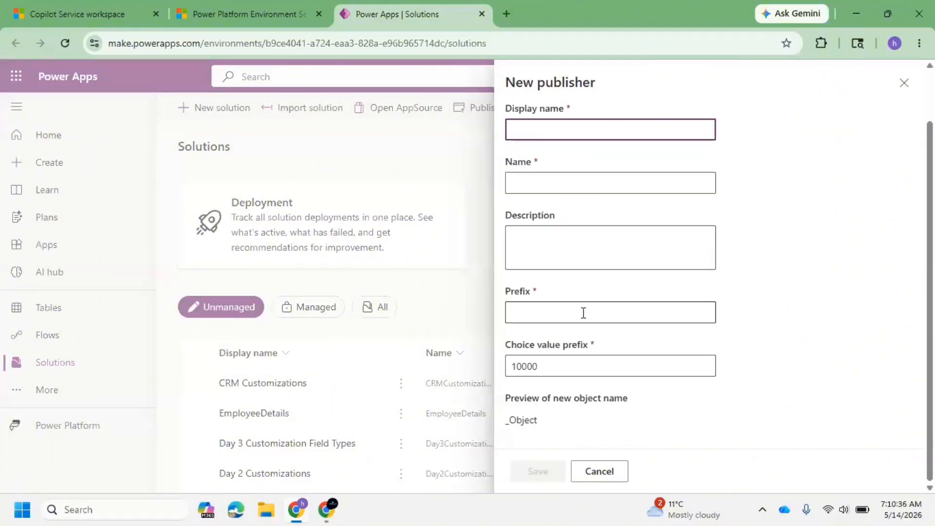
left_click(902, 84)
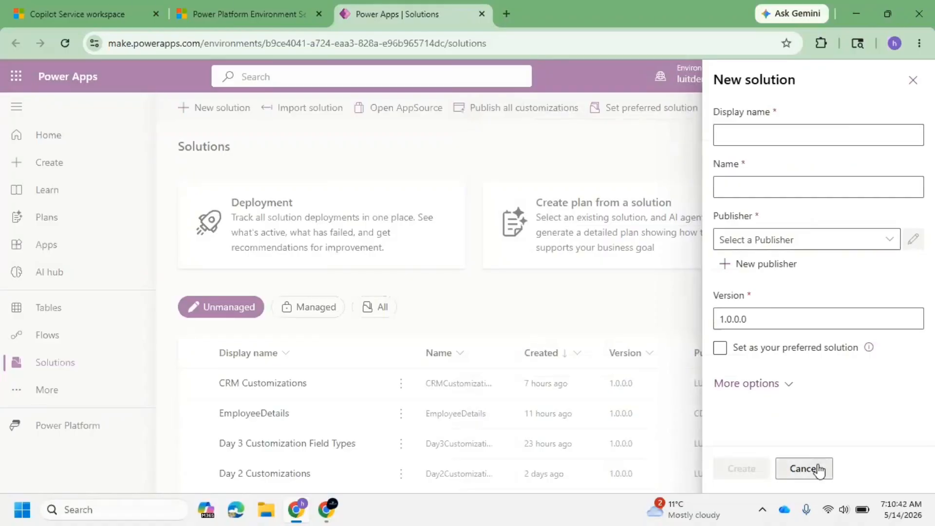
left_click(804, 468)
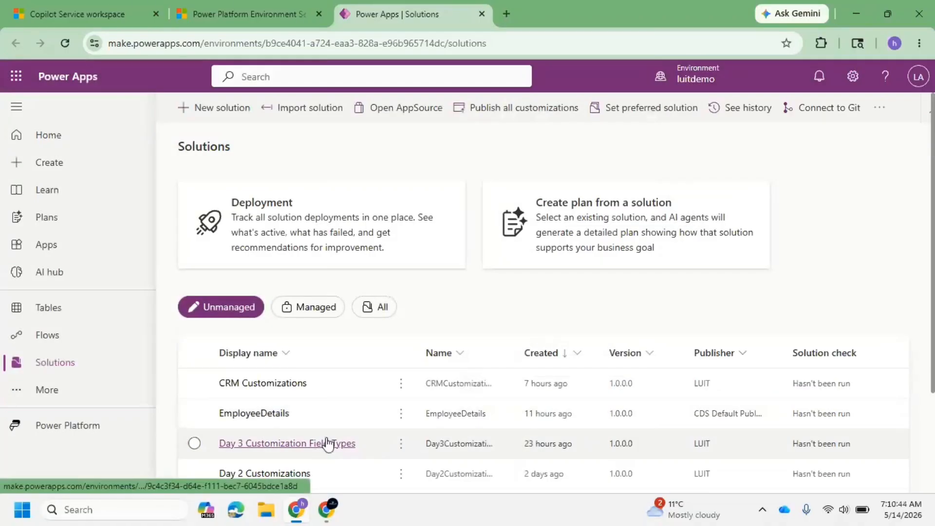
Open the Day 3 Customization Field Types solution and expand its Tables and Candidate table entries.
left_click(327, 443)
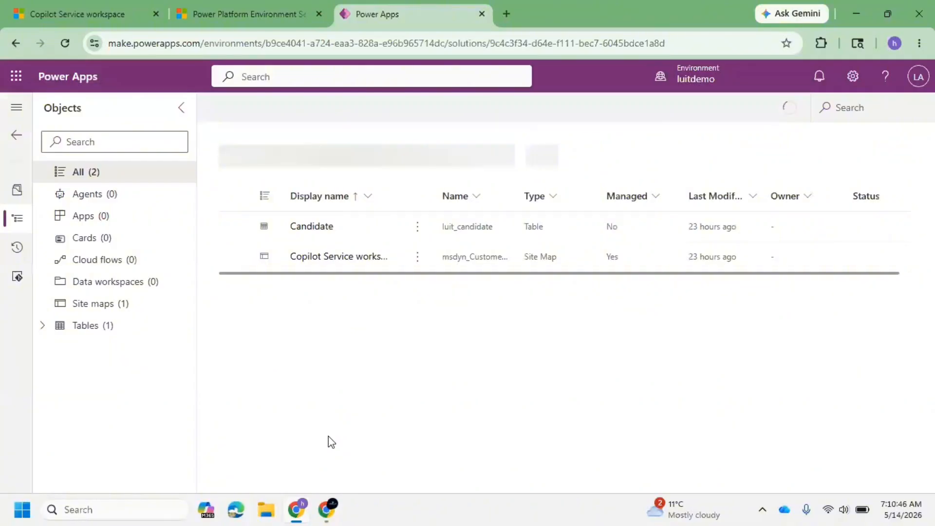
left_click(41, 326)
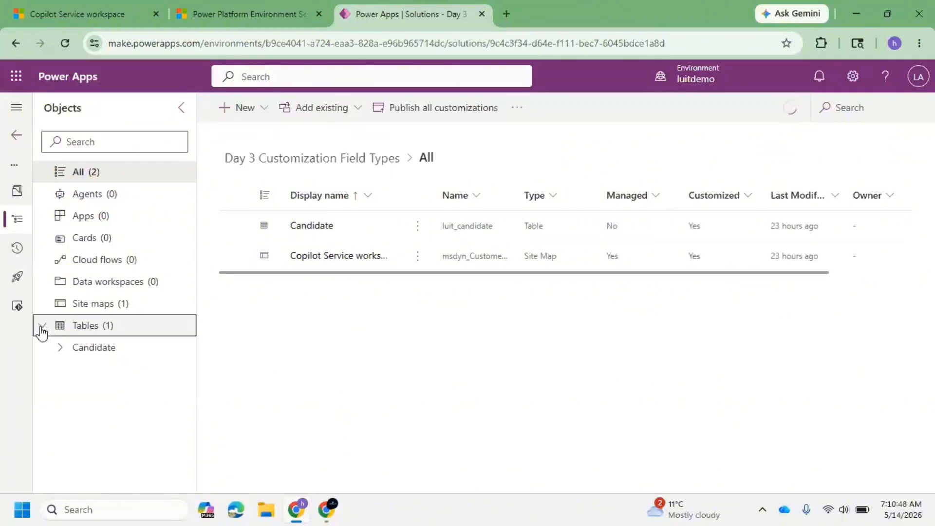
left_click(60, 348)
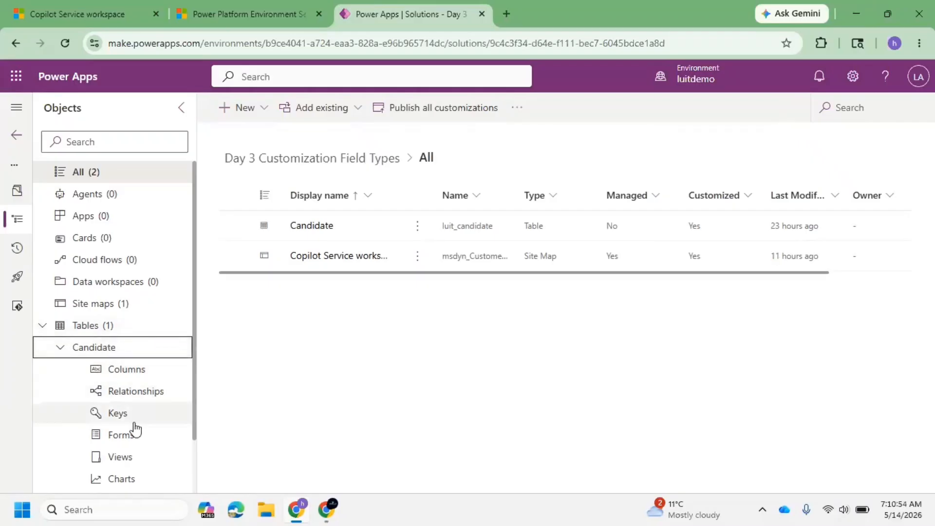
left_click(61, 348)
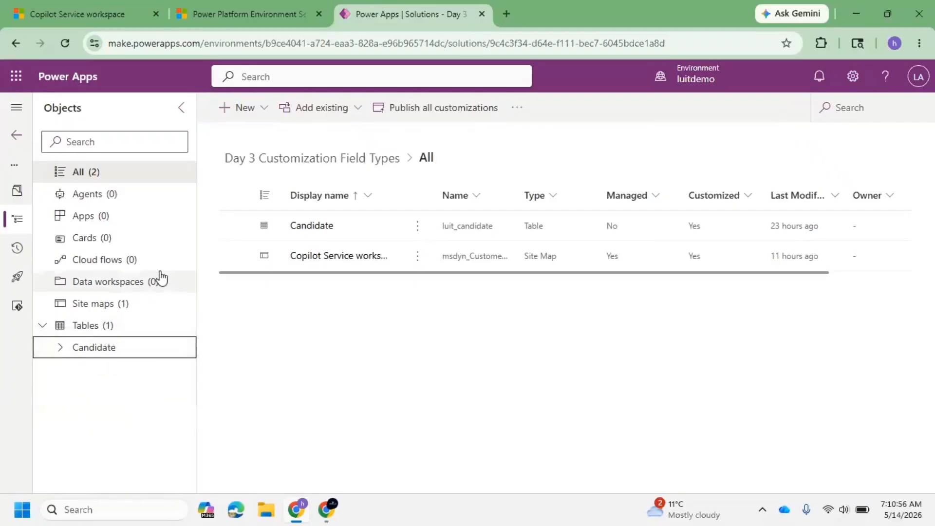
Switch to Excel by searching for it from the Start menu and open a blank workbook.
left_click(1, 516)
key("super")
type("e")
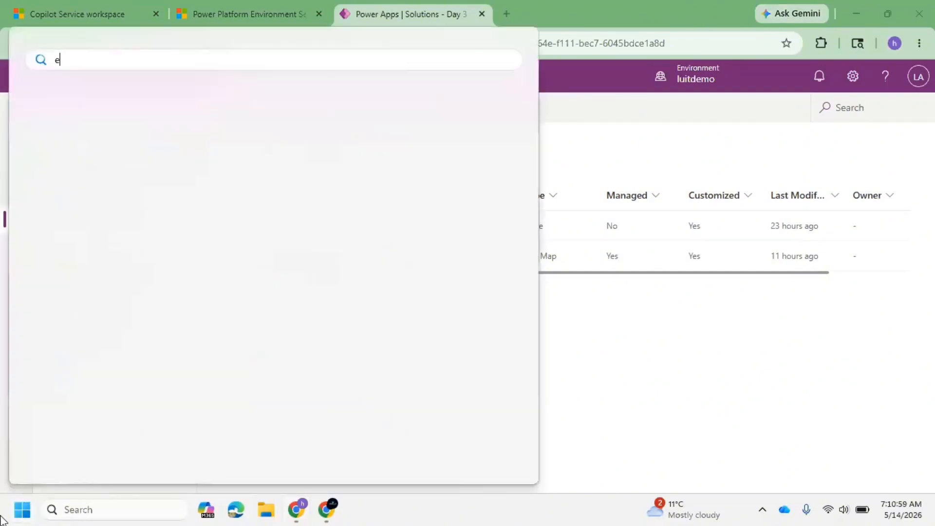
type("cel")
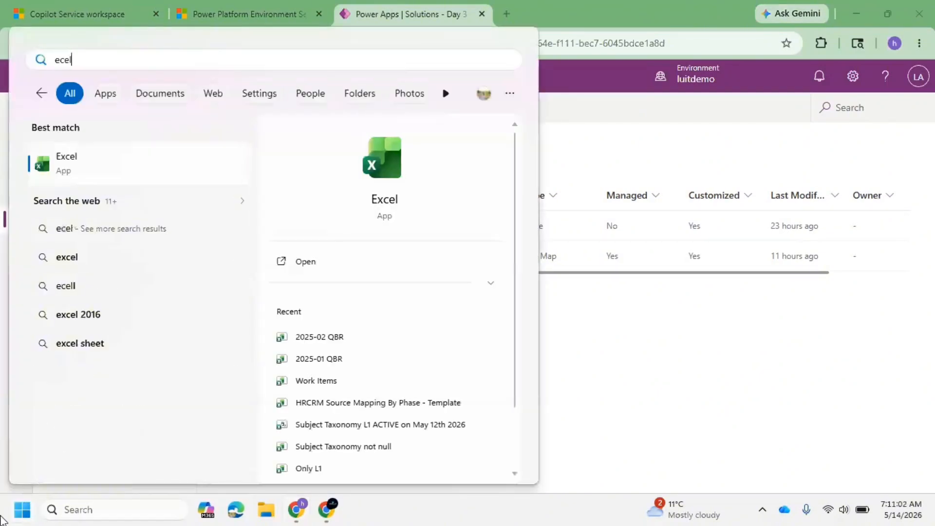
key("Return")
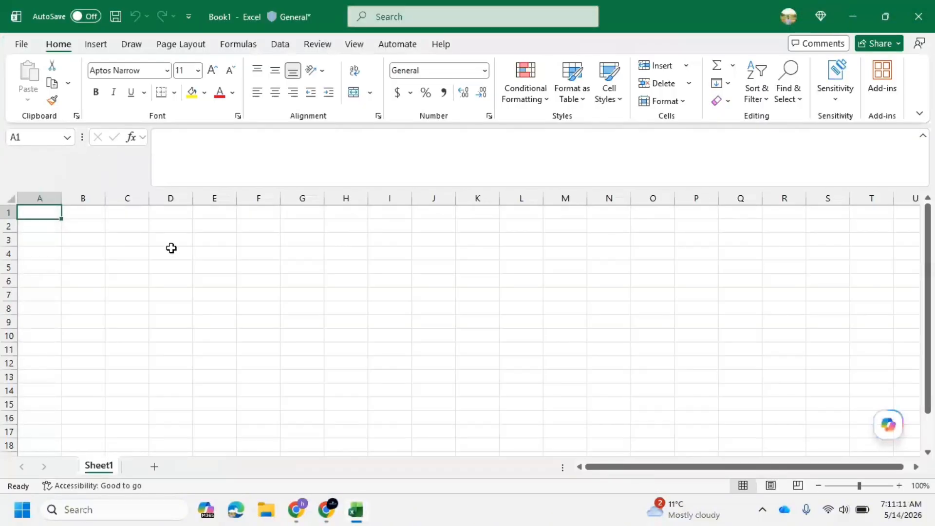
Enter the header Location Name in cell A1 and autofit column A to its width.
type("Loan")
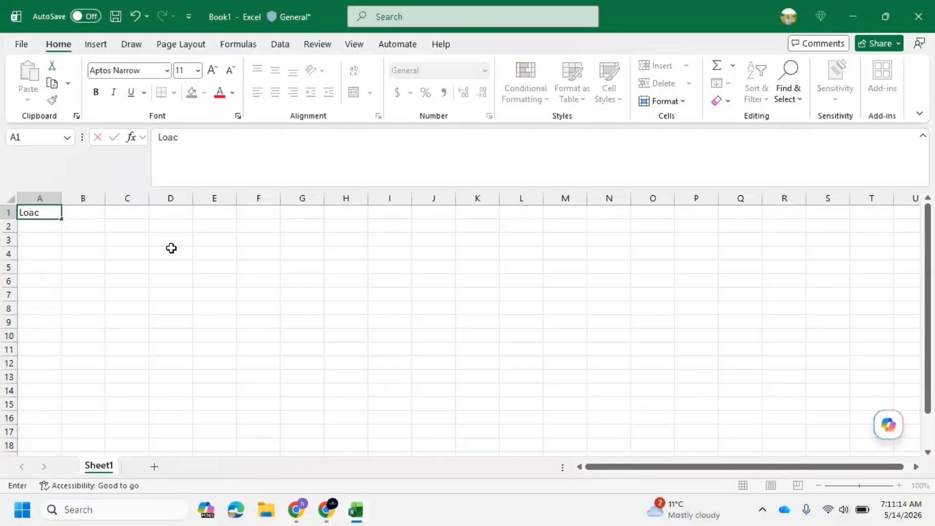
key("BackSpace")
key("BackSpace")
key("BackSpace")
type("o")
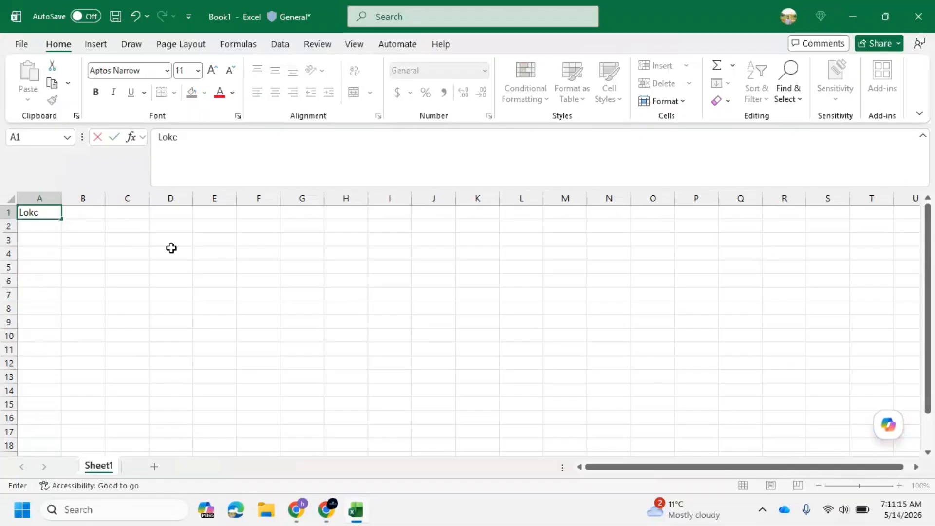
type("cation Name")
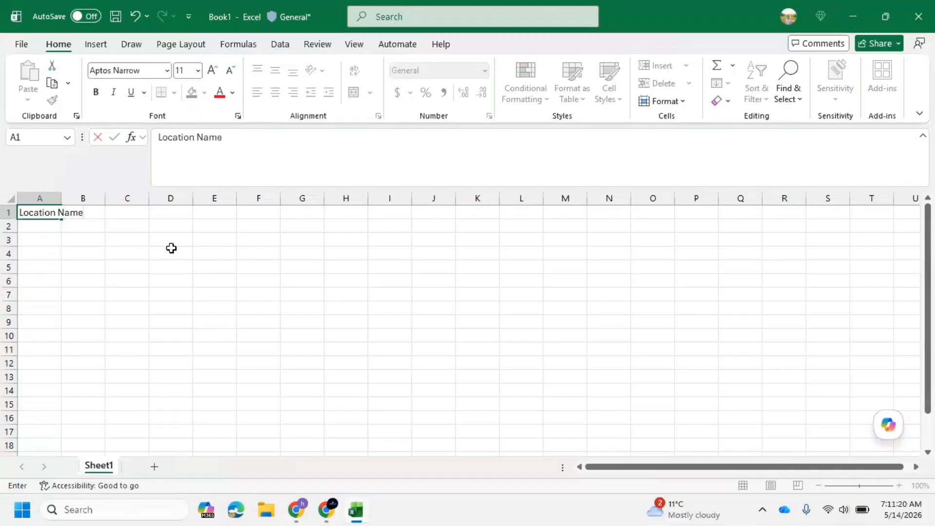
left_click(64, 283)
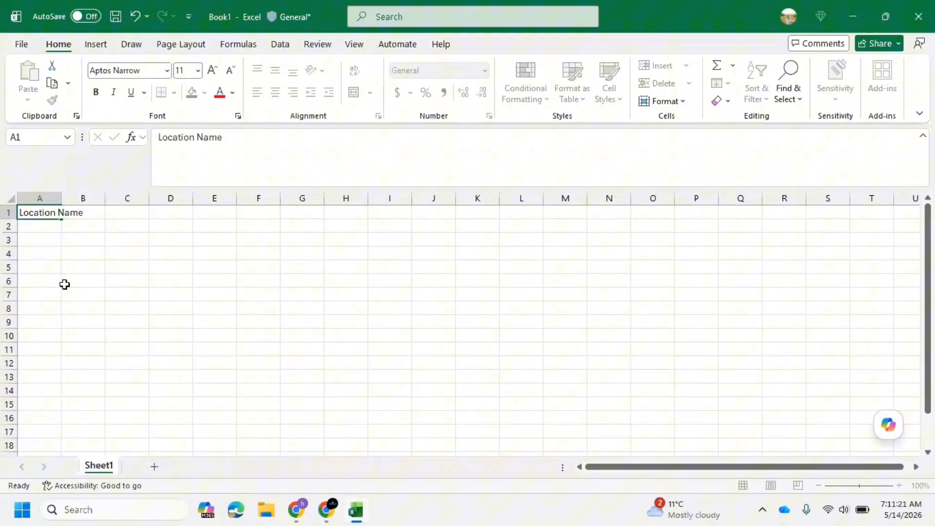
double_click(62, 196)
Enter Hyderabad in A2 and Coimbature in A3 under the Location Name header.
left_click(61, 228)
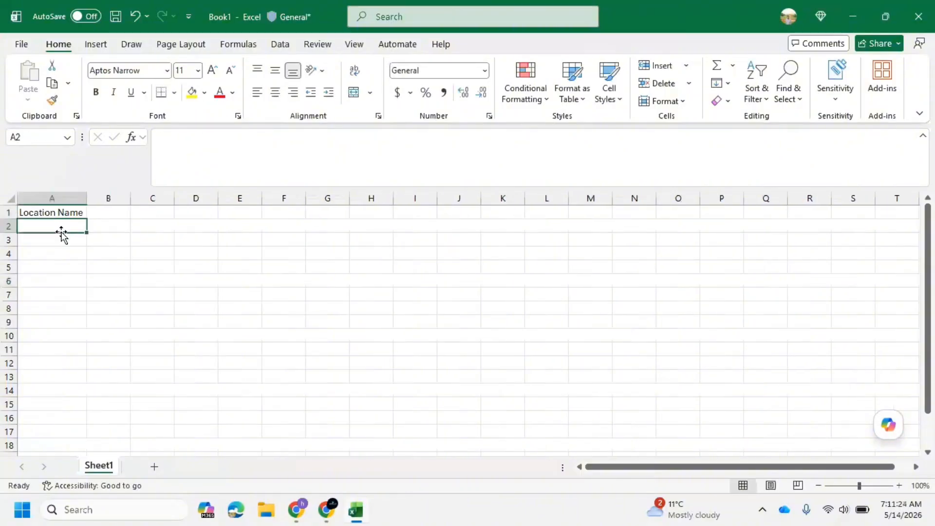
type("Hyderaba")
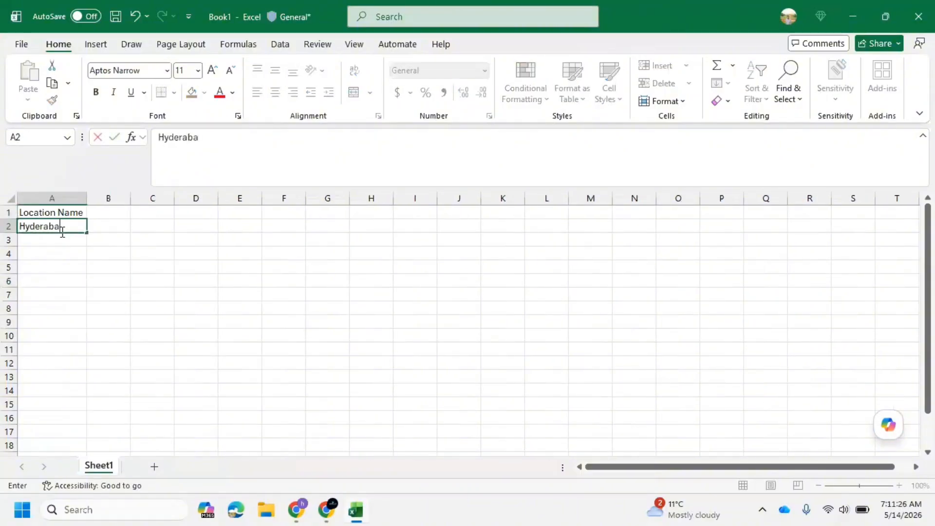
type("d")
key("Tab")
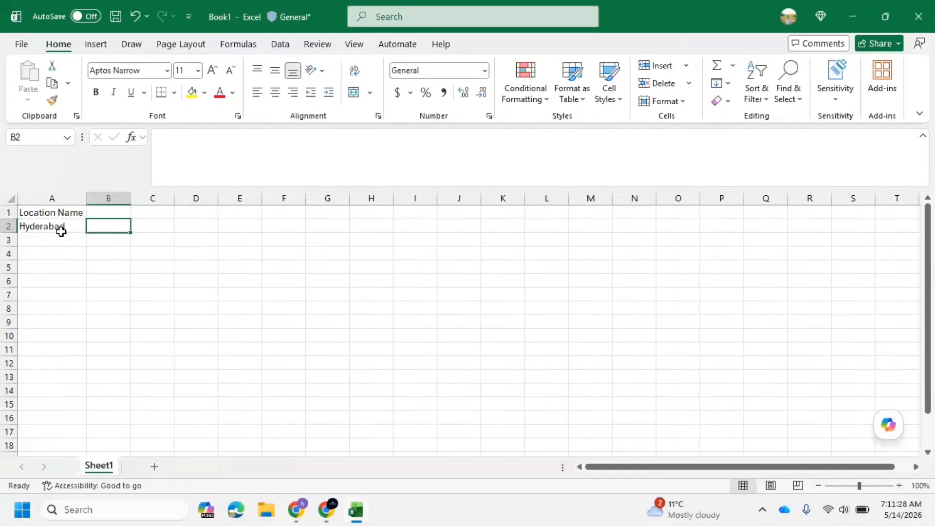
left_click(69, 242)
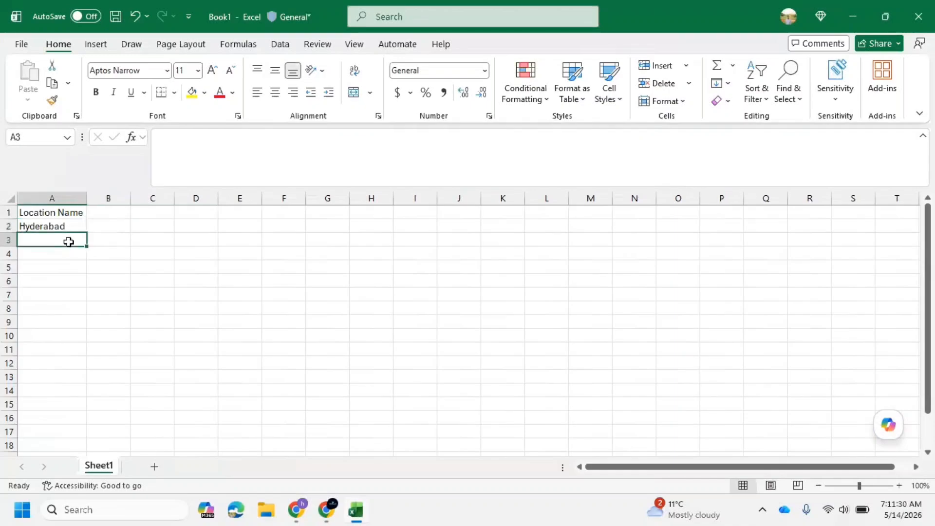
type("COimab")
key("BackSpace")
key("BackSpace")
key("BackSpace")
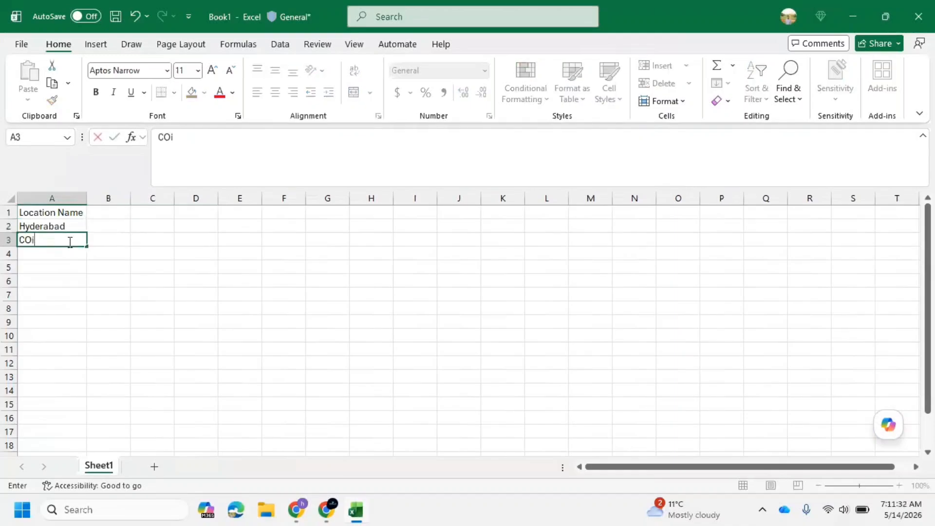
type("bature")
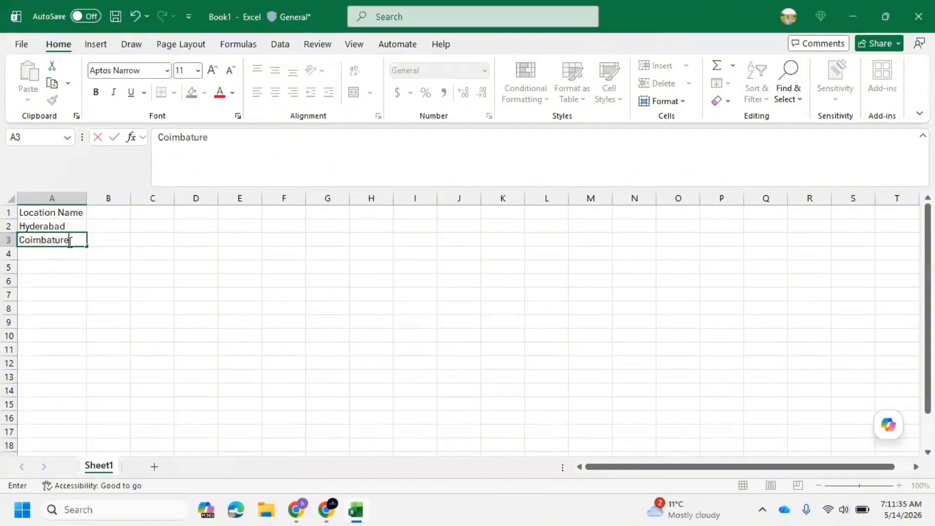
Add Chennai, Kochi and Bangalore in cells A4 to A6.
left_click(57, 254)
type("Ceh")
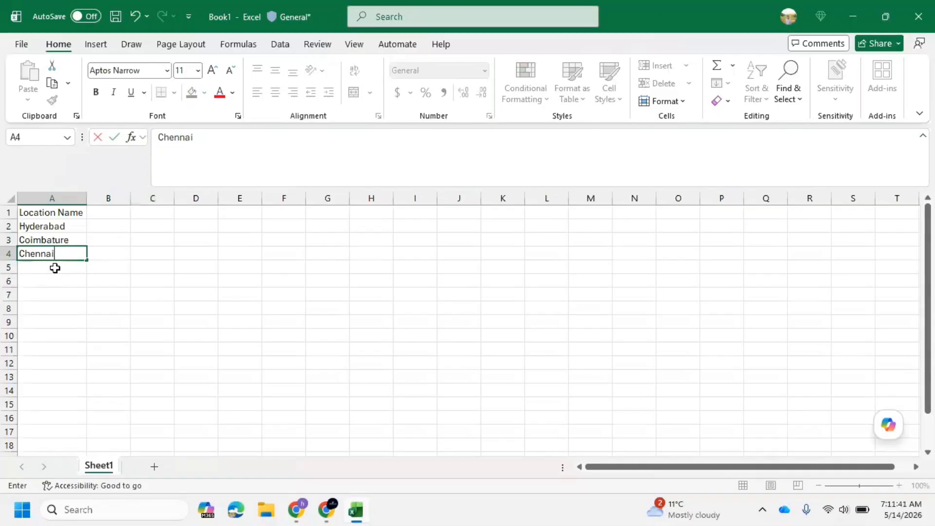
left_click(55, 268)
type("Kochi")
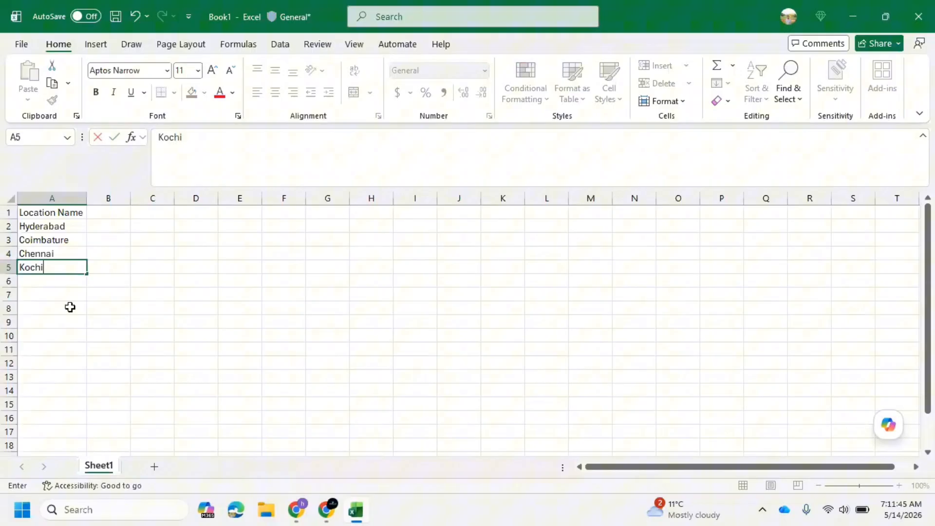
left_click(46, 285)
type("Bagn")
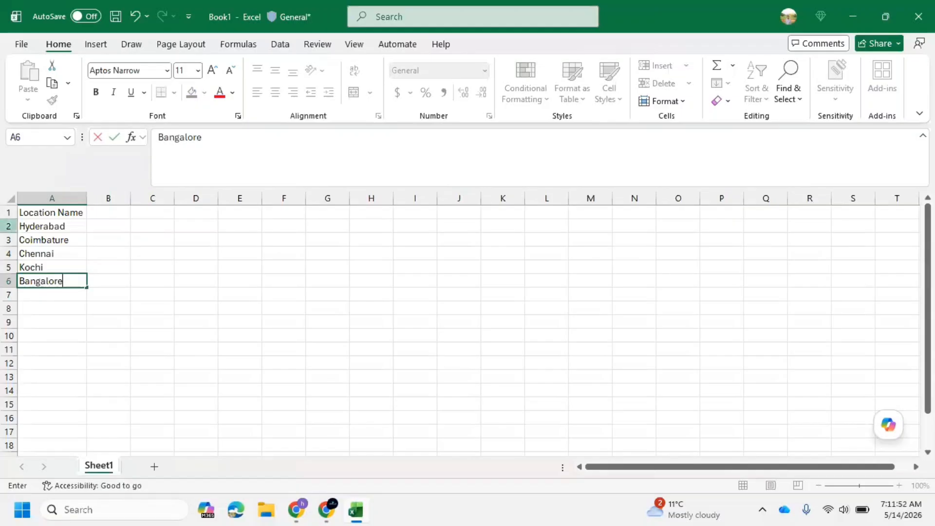
Save the workbook as Locations in the Downloads folder.
left_click(112, 18)
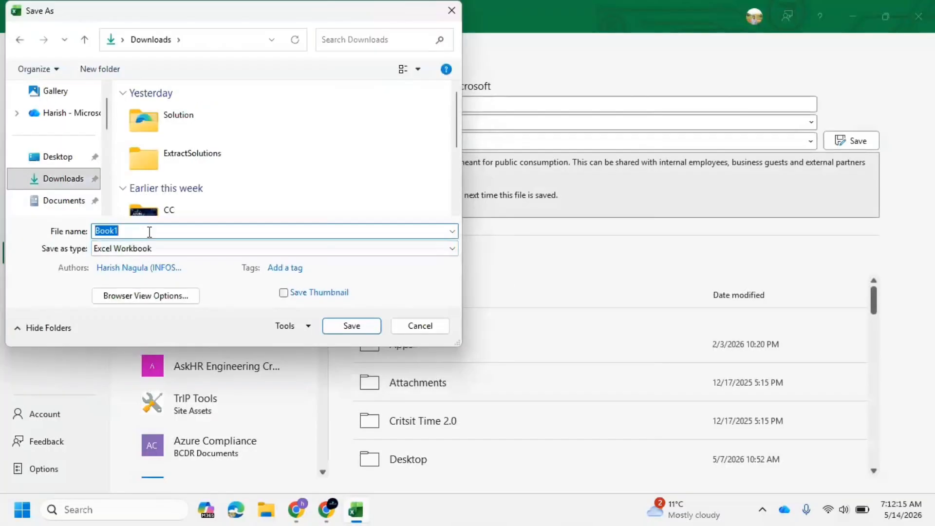
type("Locations")
left_click(350, 325)
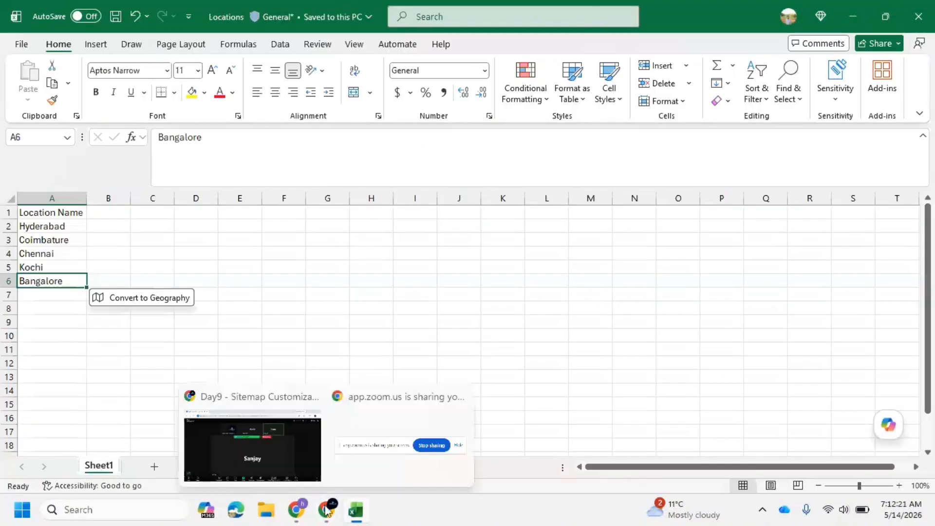
Return to the browser solution and start creating a new table from the New menu's Table options.
left_click(298, 509)
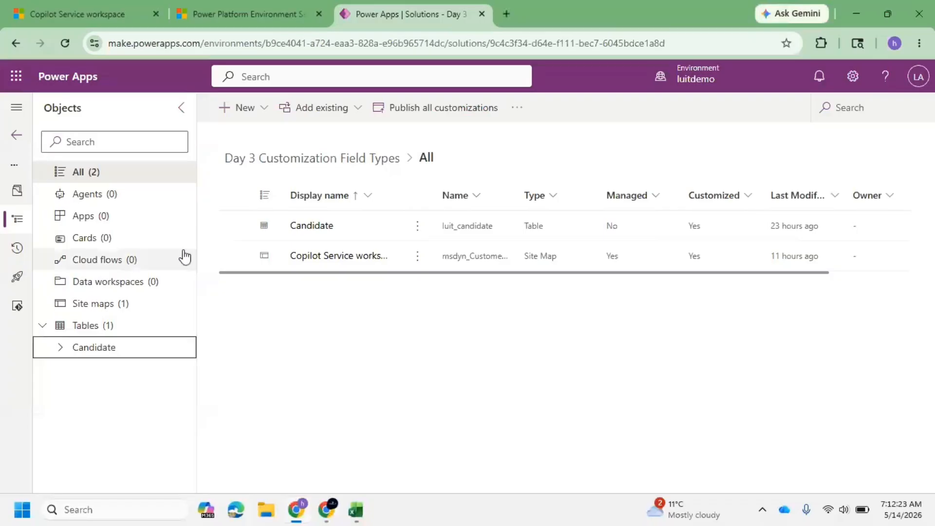
left_click(251, 108)
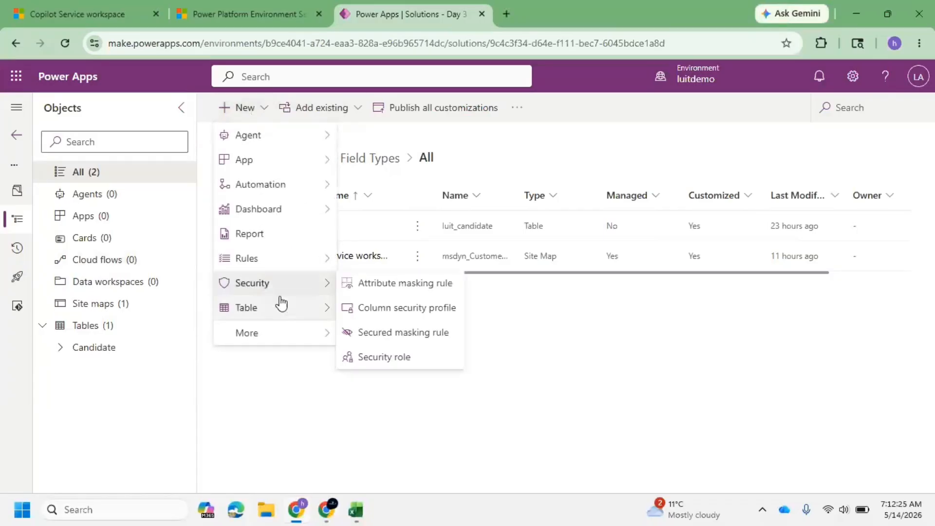
mouse_move(314, 306)
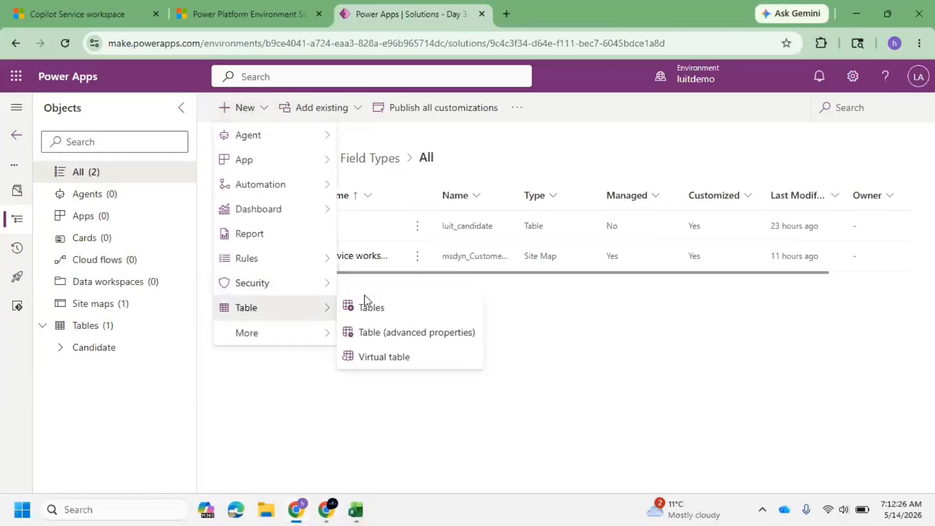
left_click(393, 308)
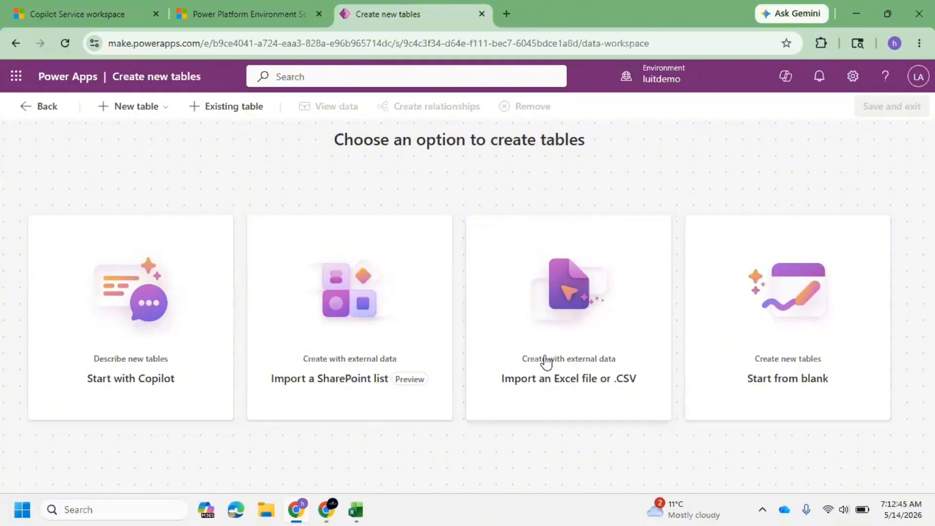
Choose to create the table by importing an Excel file or .CSV.
left_click(561, 313)
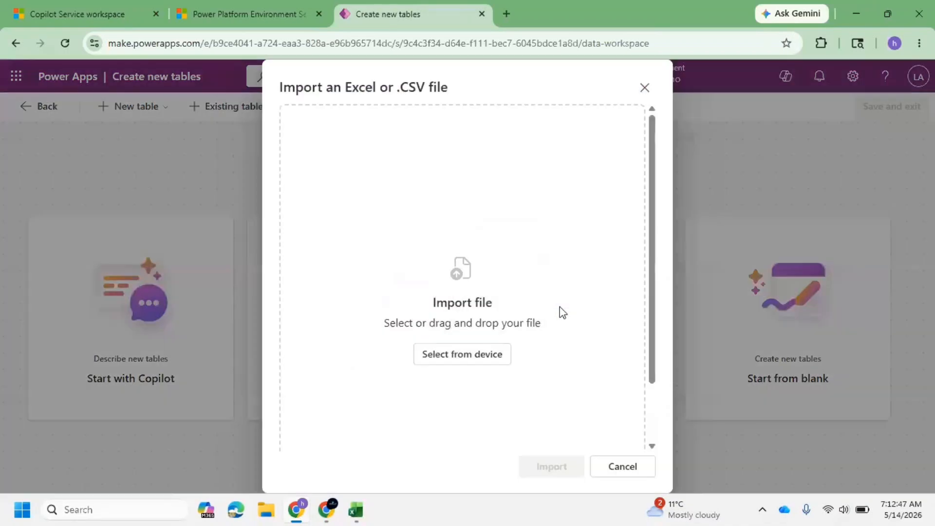
mouse_move(360, 510)
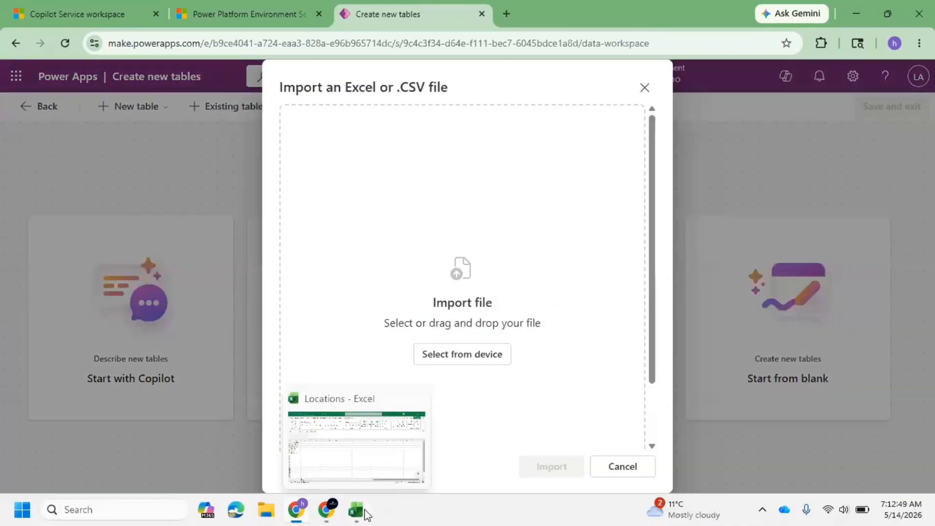
Switch to the Locations workbook and enter the header Location Rating in cell B1.
left_click(350, 452)
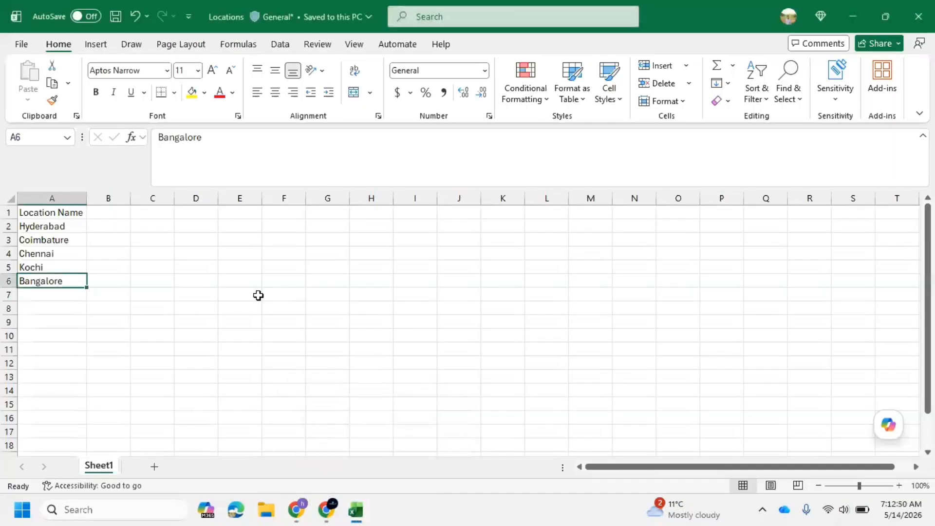
left_click(98, 212)
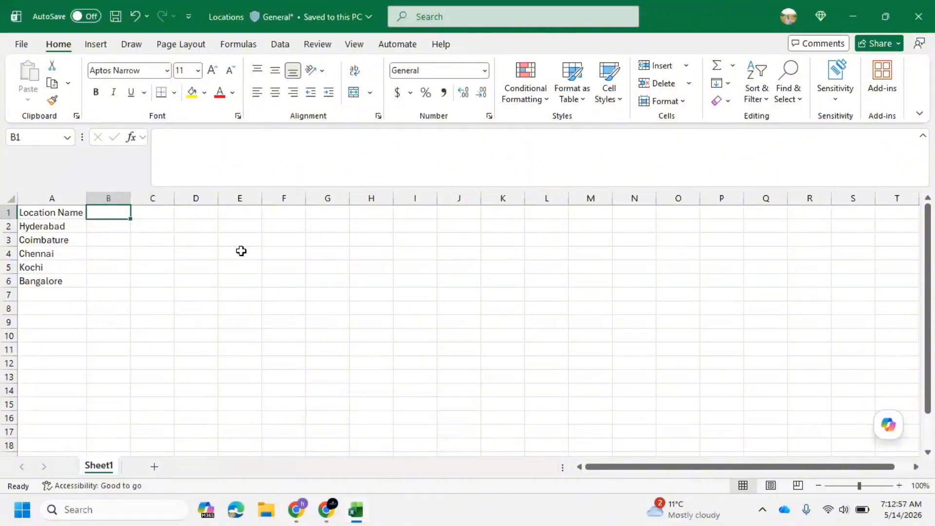
left_click(57, 209)
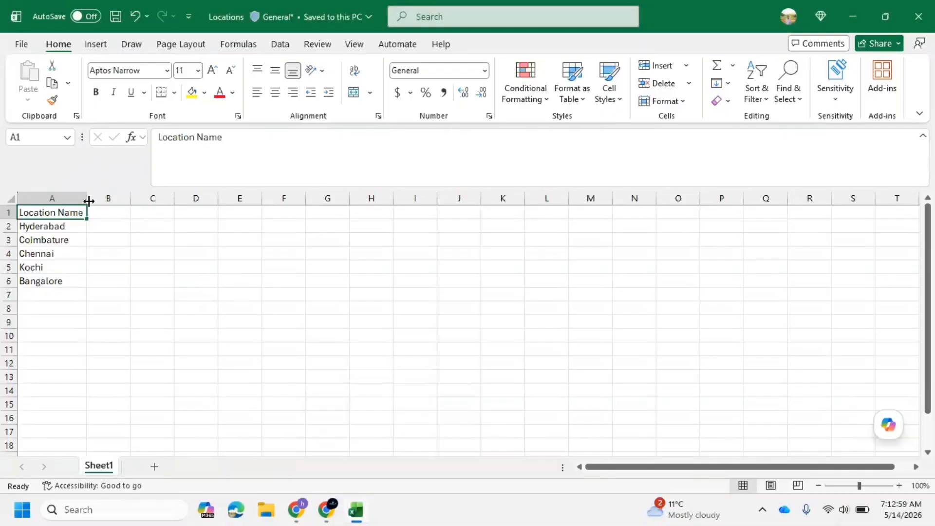
left_click_drag(80, 195, 83, 197)
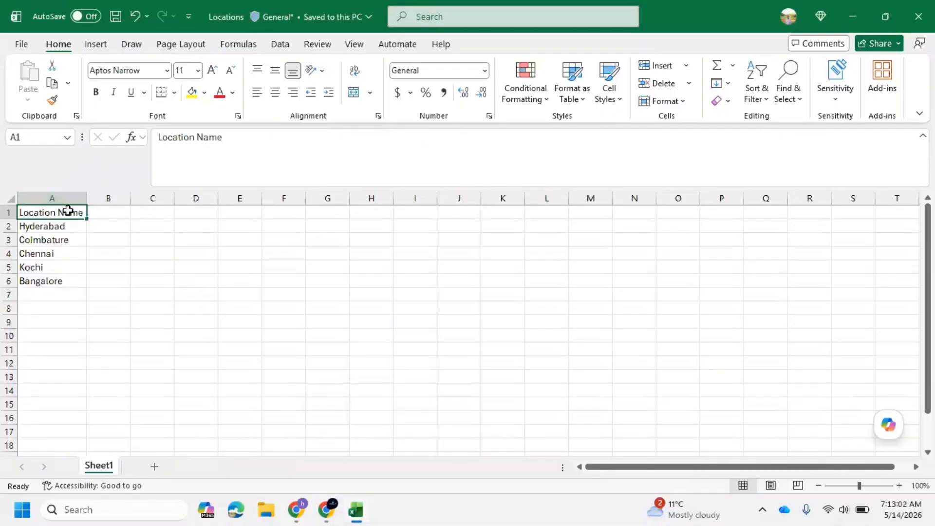
double_click(39, 213)
left_click(98, 213)
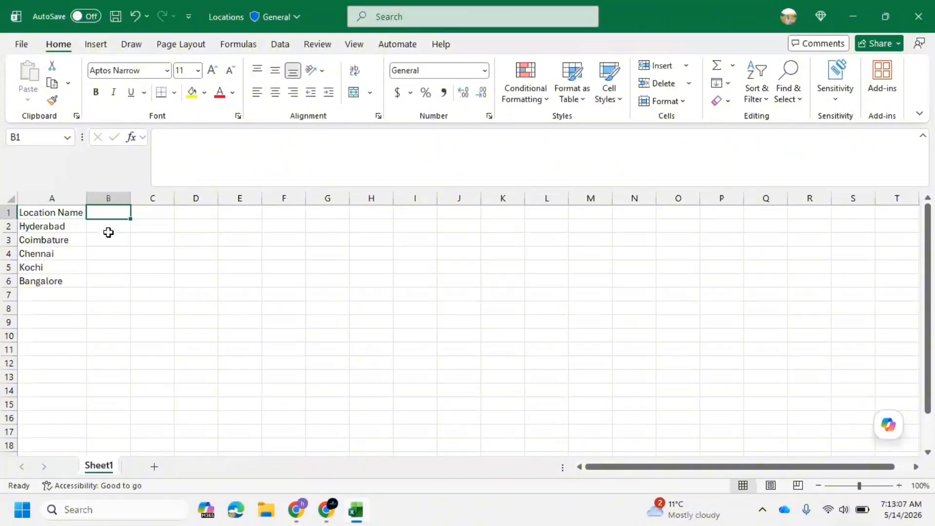
type("P")
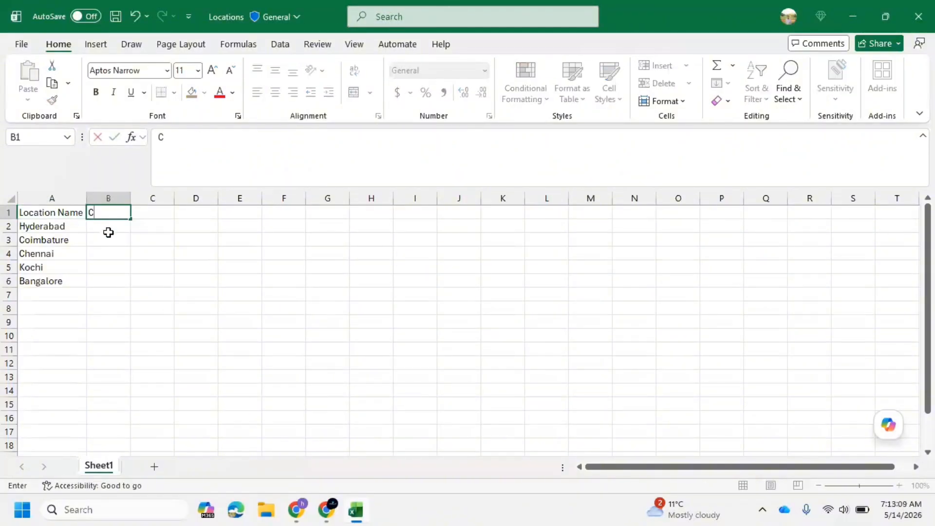
key("BackSpace")
key("BackSpace")
key("BackSpace")
key("BackSpace")
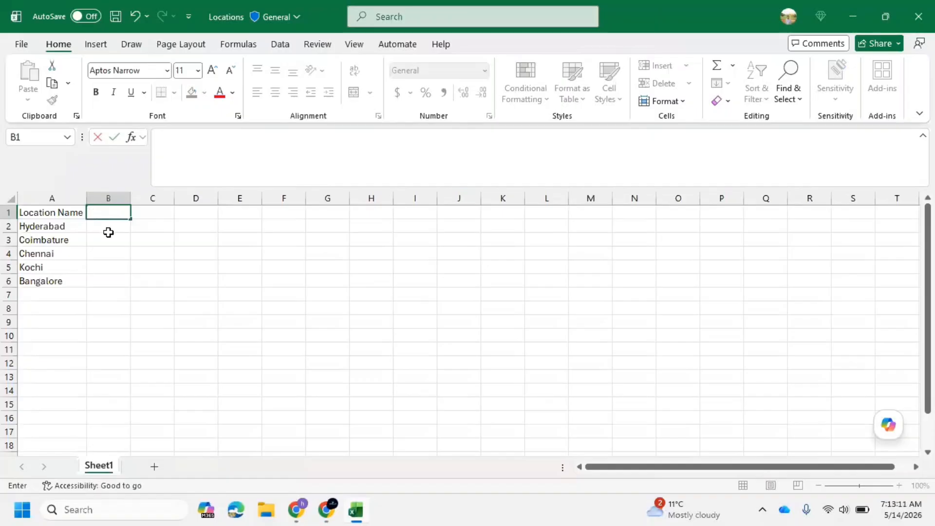
type("Location Rating")
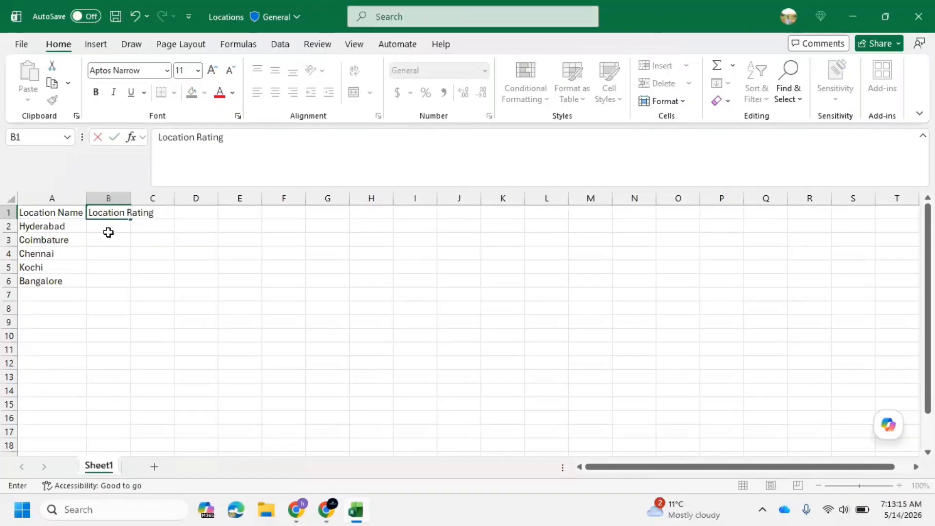
Widen column B and enter ratings 1, 2, 3, 4 and 5 in cells B2 to B6.
double_click(130, 196)
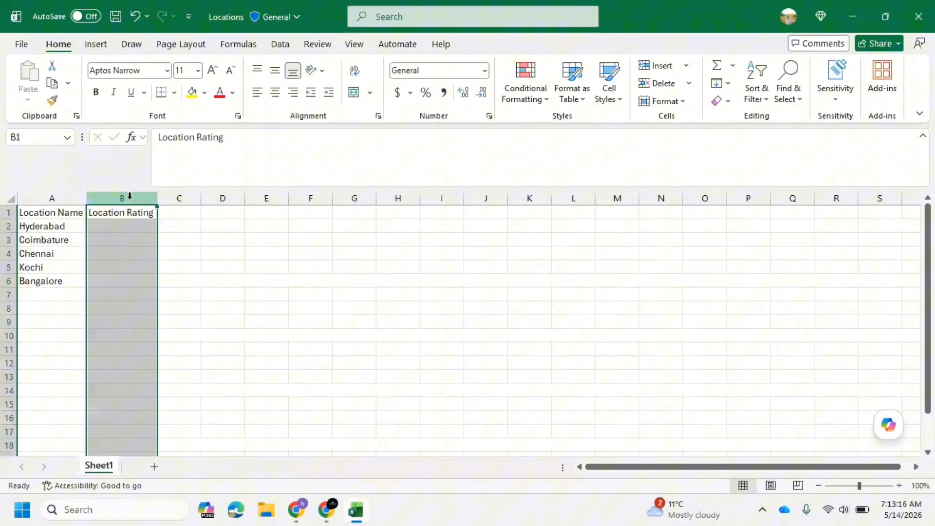
left_click(120, 229)
type("1")
left_click(135, 242)
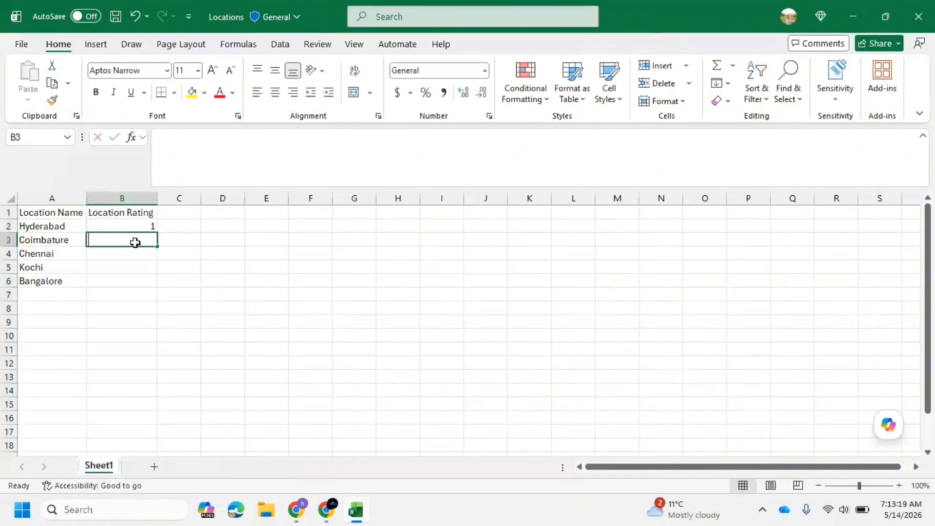
type("2")
left_click(125, 266)
left_click(125, 254)
type("3")
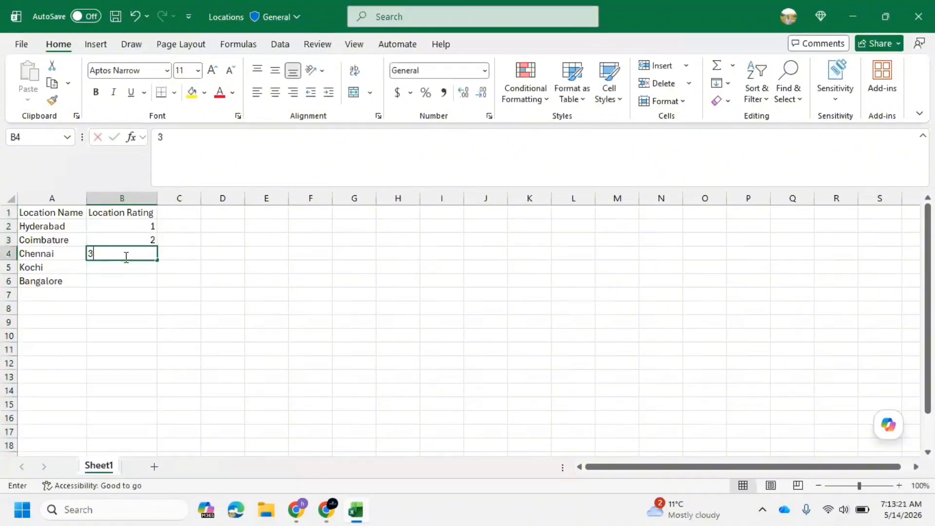
left_click(119, 266)
type("4")
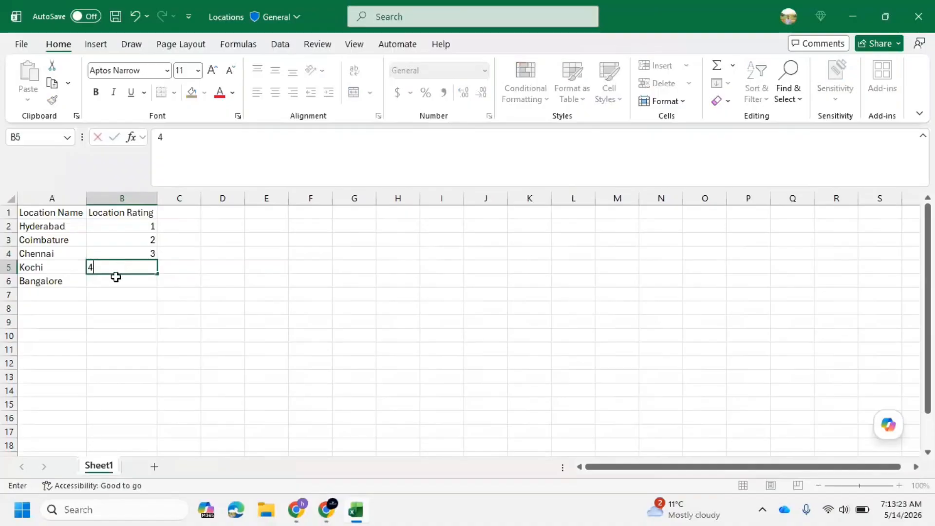
left_click(116, 278)
type("5")
left_click(144, 321)
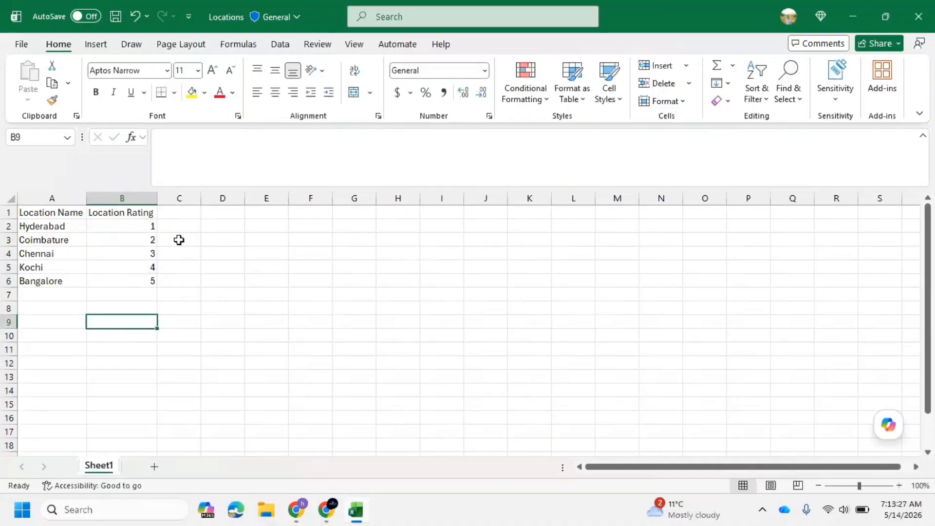
Save the Locations workbook.
left_click(115, 16)
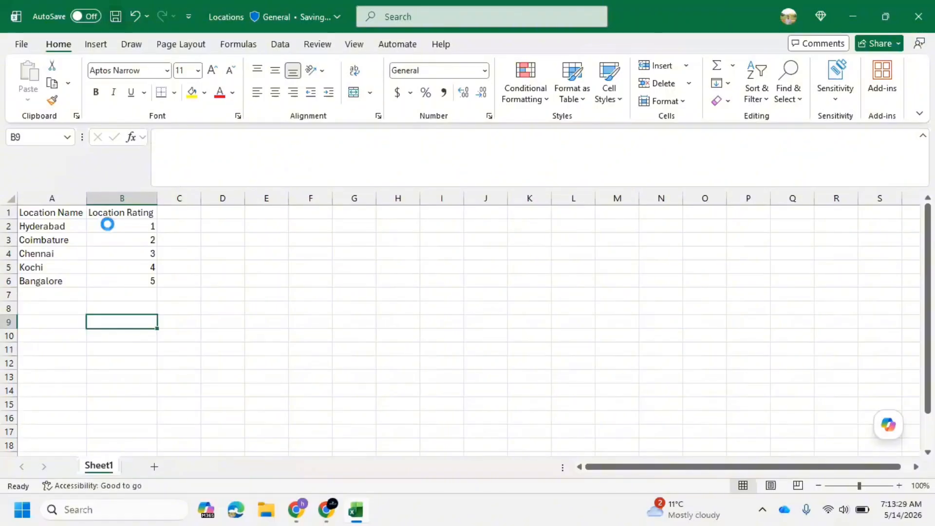
left_click(10, 213)
left_click(35, 232)
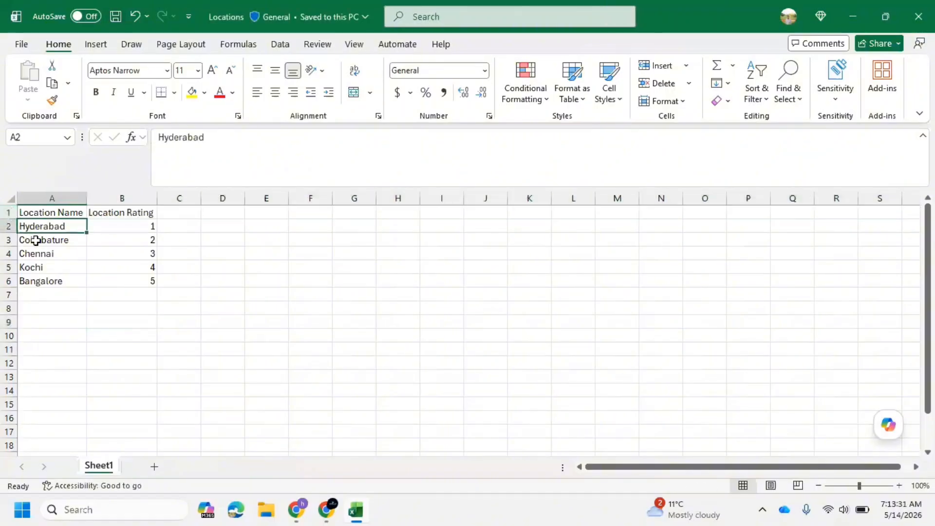
left_click(147, 269)
Return to the browser, select Locations from the Downloads folder in the import dialog, and import Sheet1.
mouse_move(296, 516)
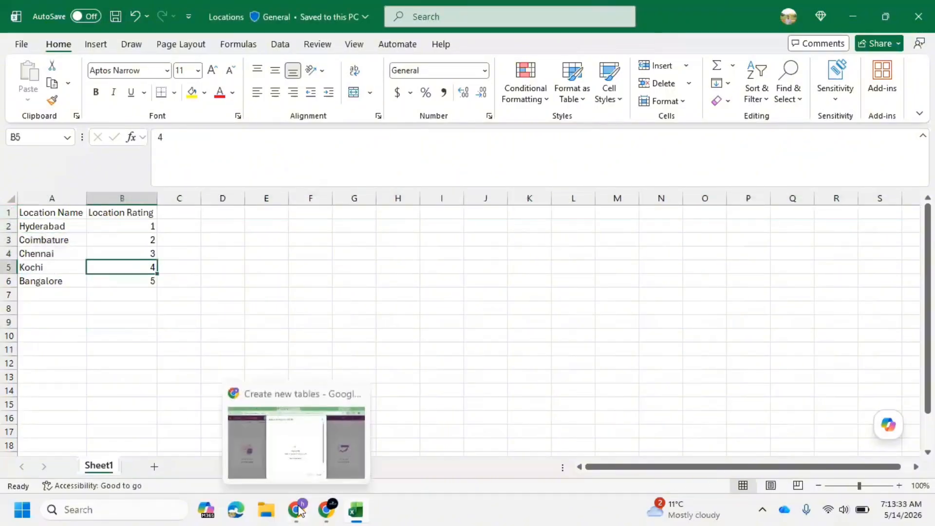
left_click(297, 420)
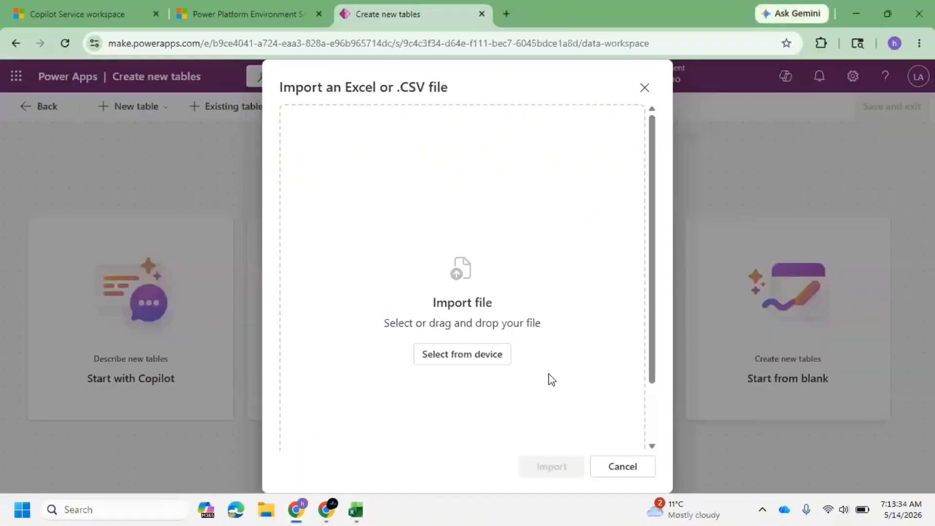
left_click(449, 355)
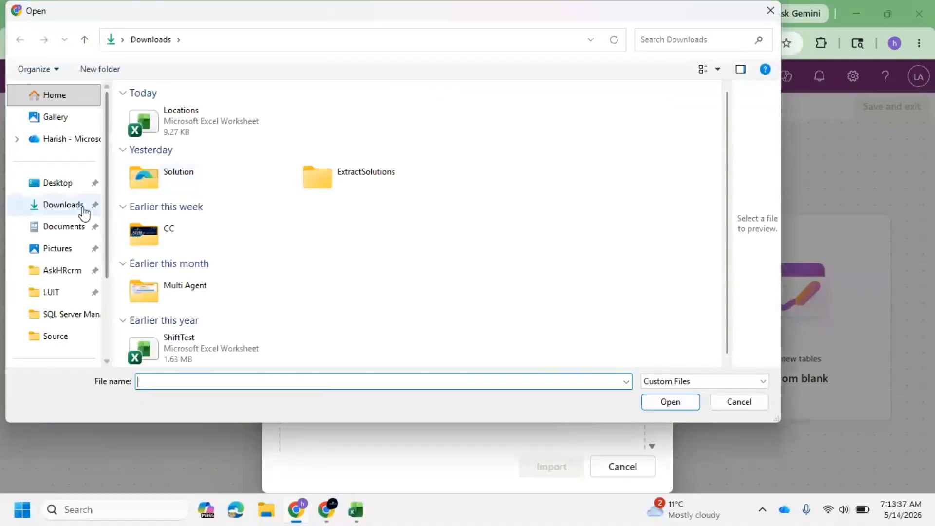
left_click(181, 135)
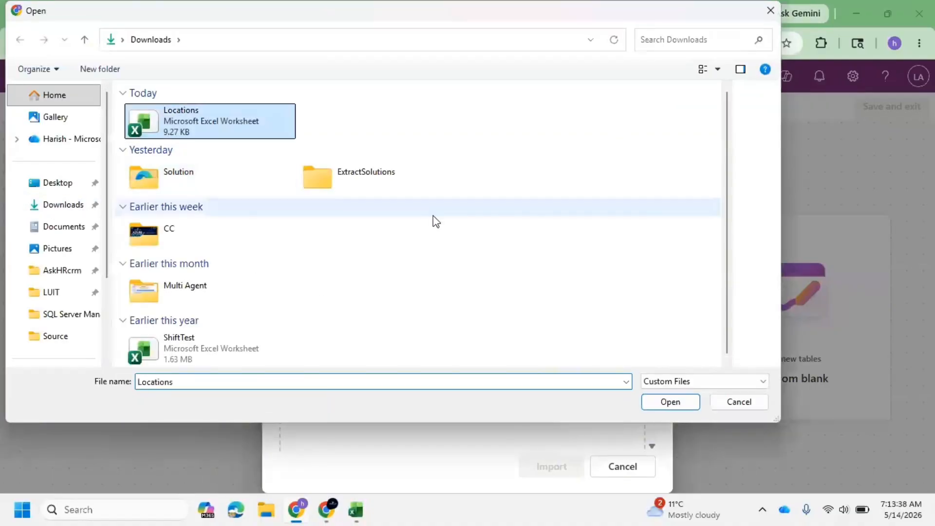
left_click(681, 399)
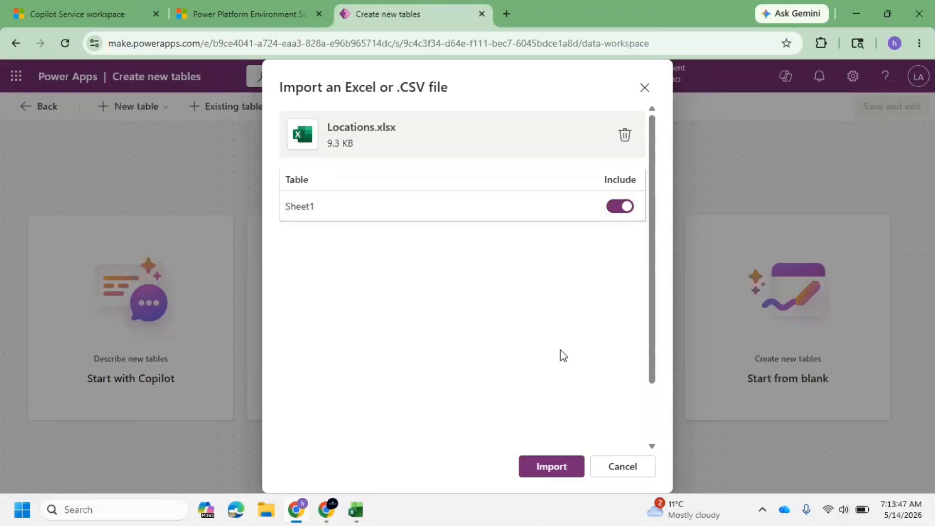
left_click(552, 466)
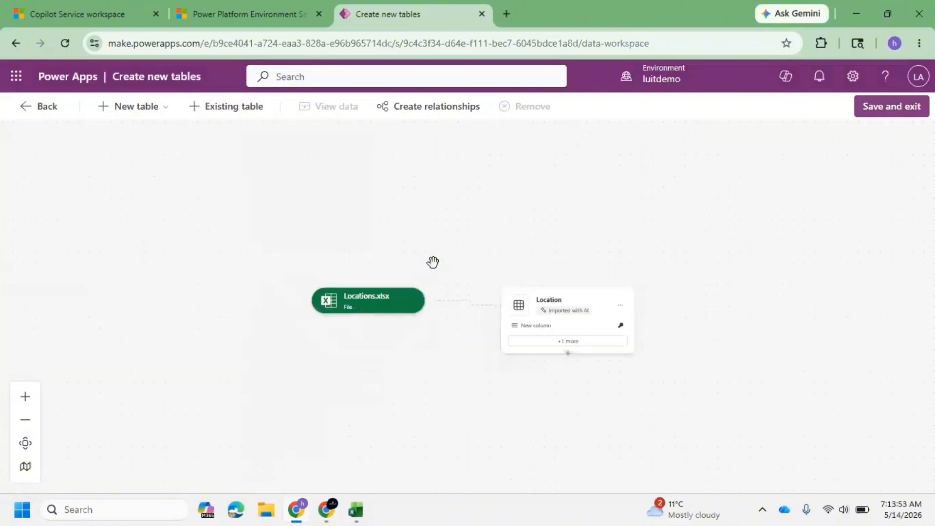
Show the Location Rating column on the imported Location table card and save the column selection.
scroll(438, 260, "up", 5)
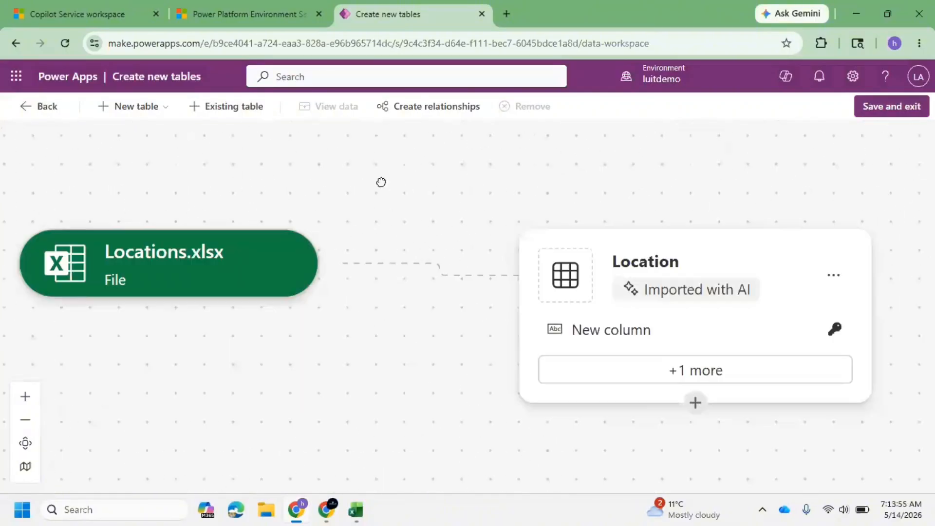
scroll(386, 290, "down", 3)
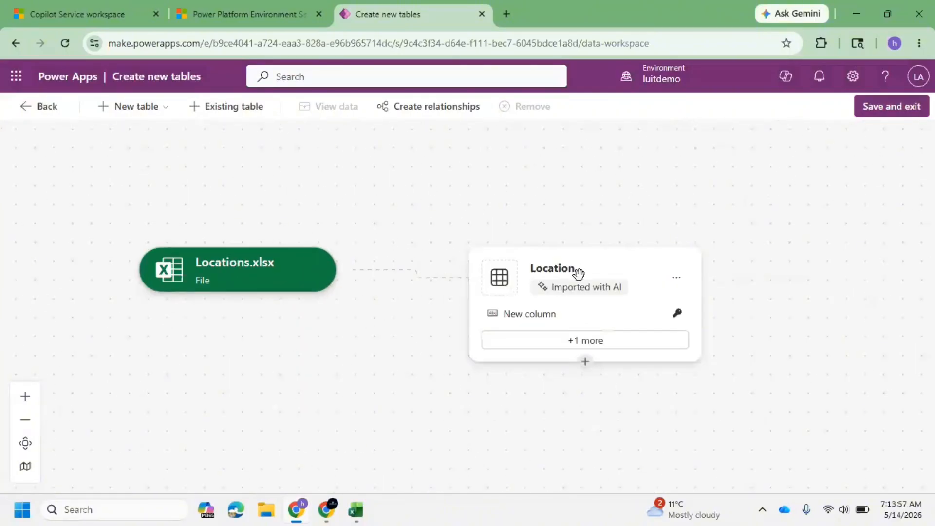
left_click(577, 343)
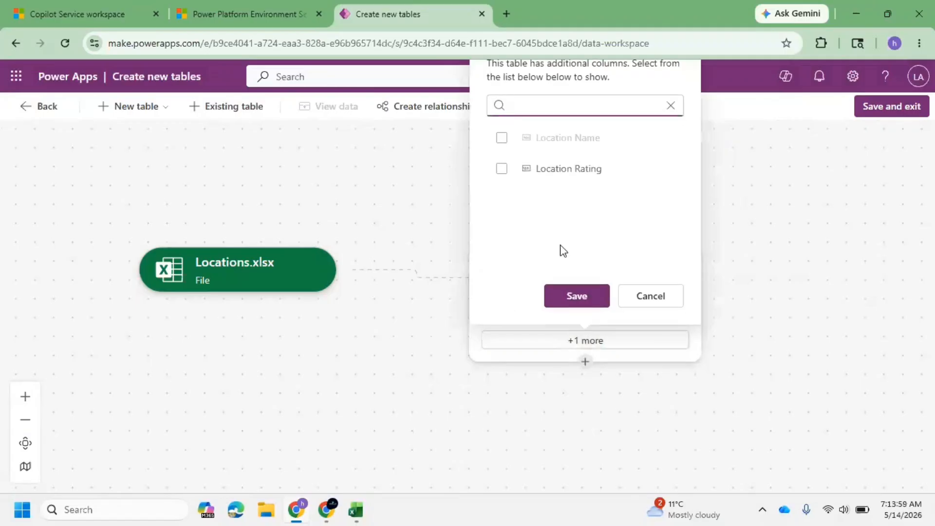
left_click(502, 168)
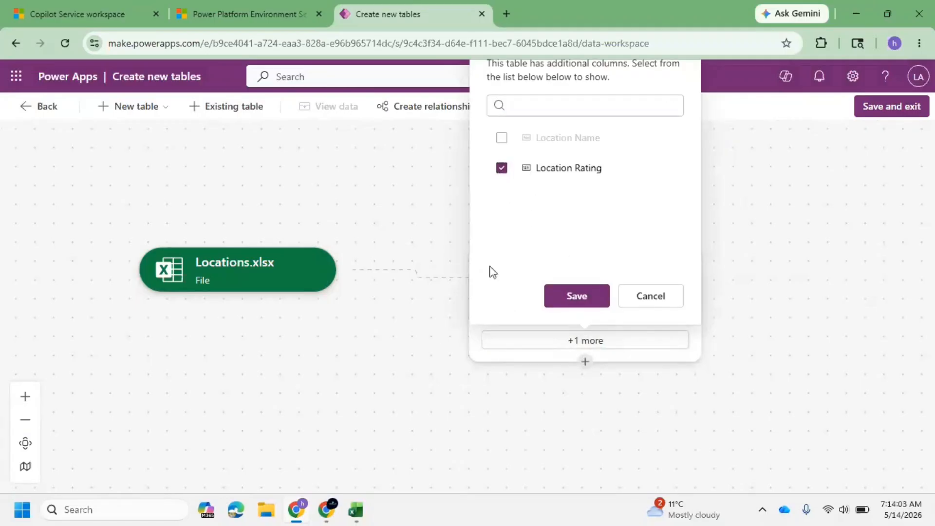
left_click(576, 295)
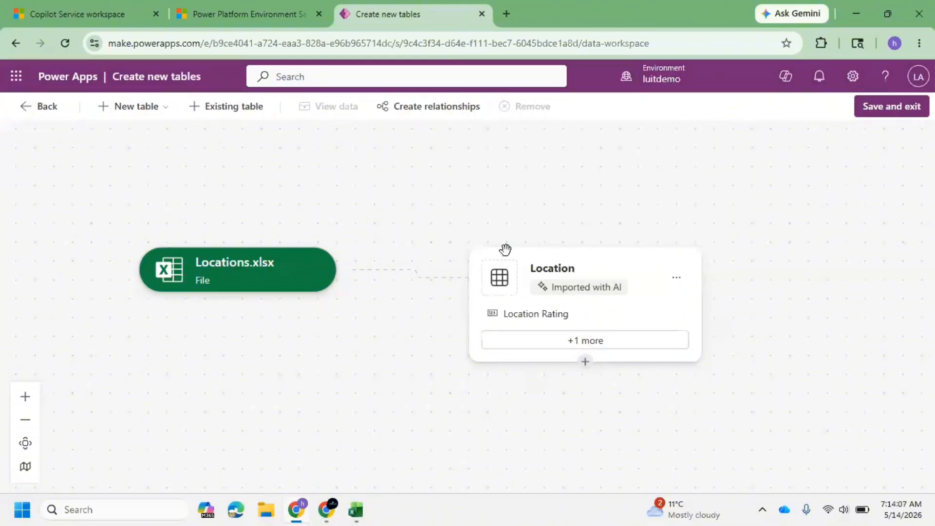
Reopen the Location table's extra columns list, uncheck and recheck Location Rating, and save again.
left_click(587, 343)
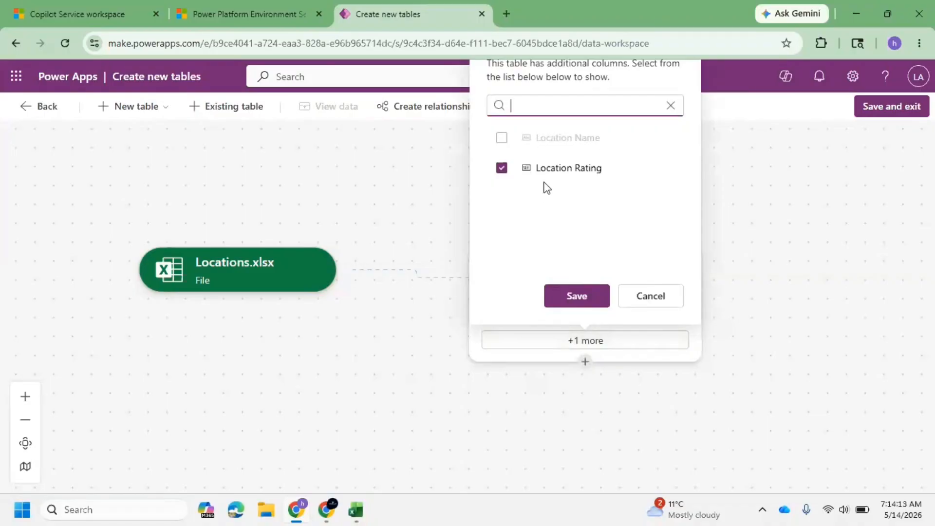
left_click(629, 168)
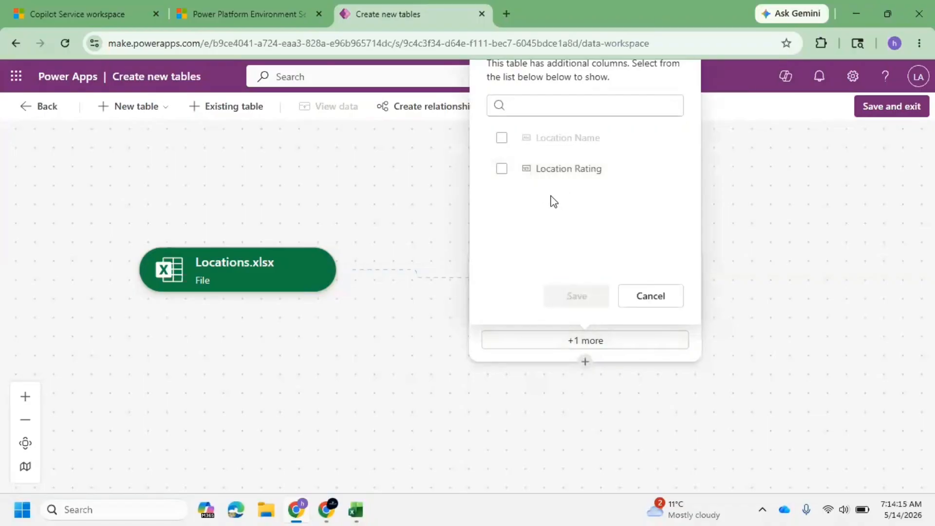
left_click(501, 169)
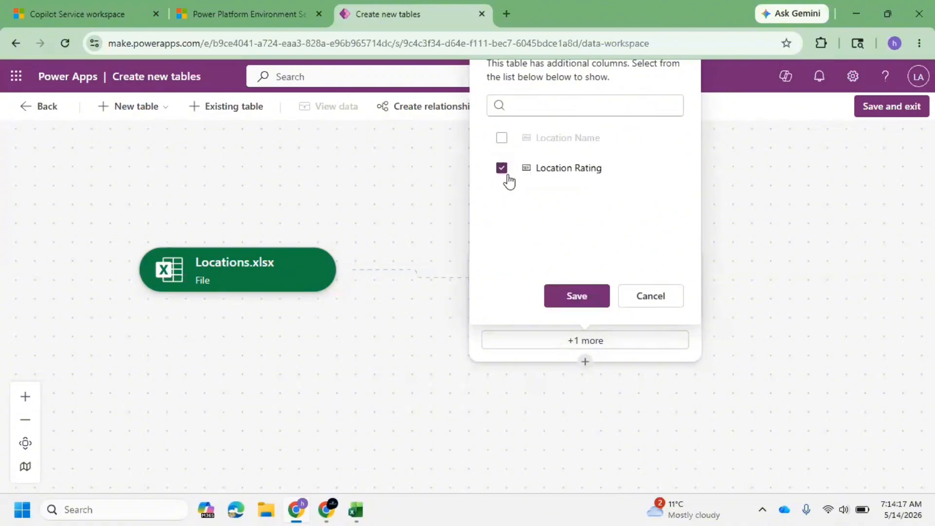
left_click(584, 297)
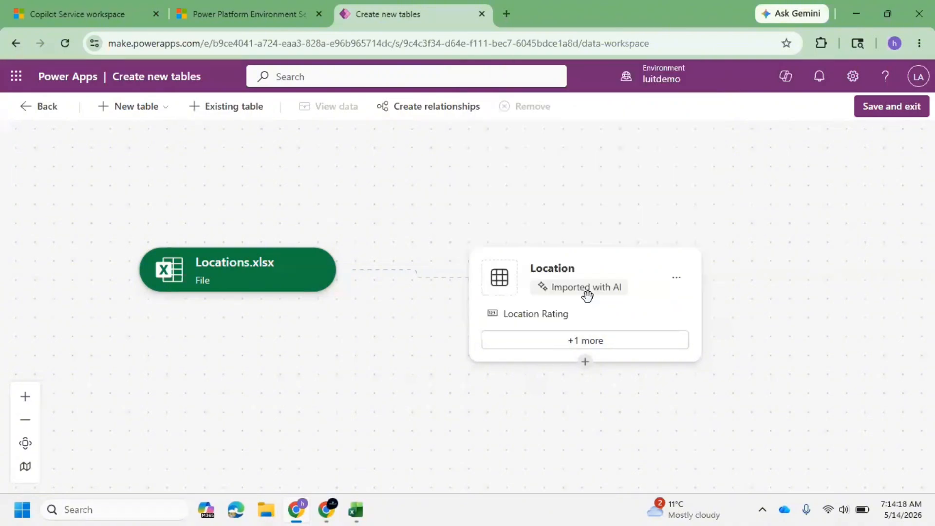
Save and exit the table designer to create the Location table.
left_click(885, 108)
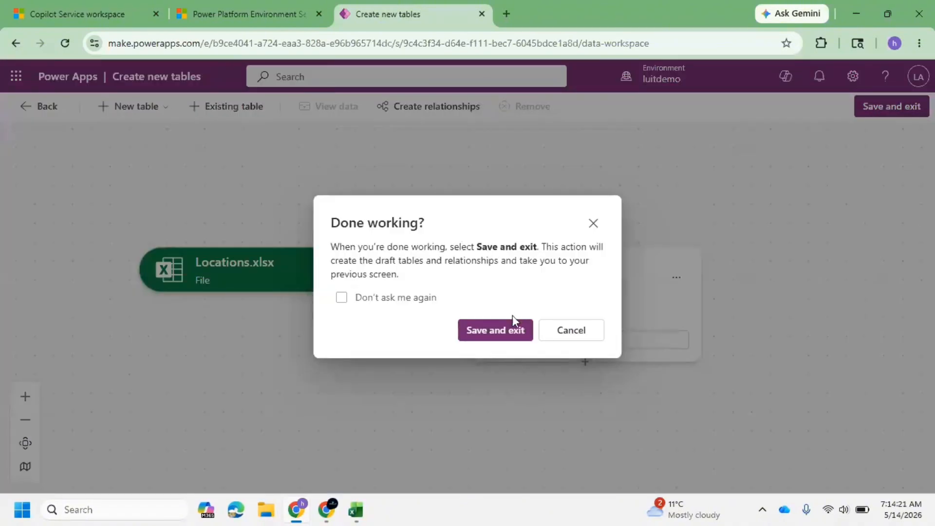
left_click(503, 336)
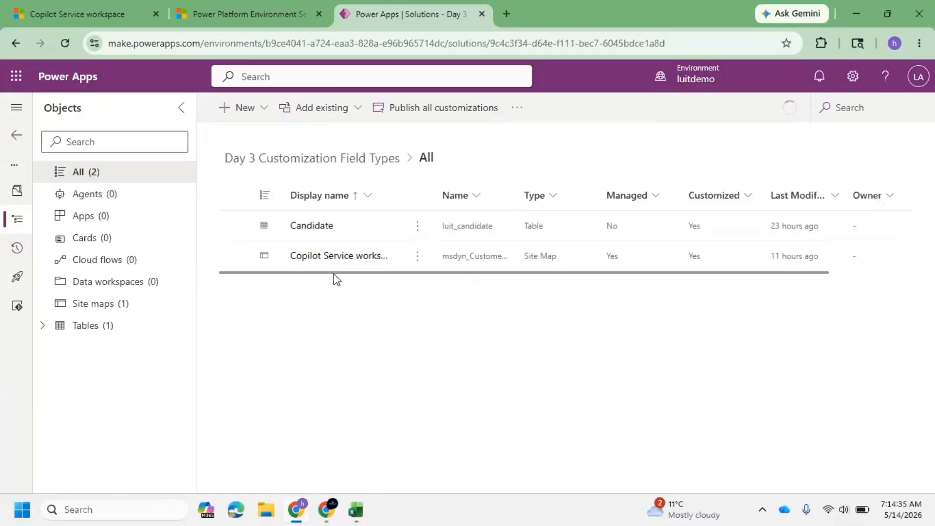
Open the Location table's columns from the solution's Tables list to review them.
left_click(42, 326)
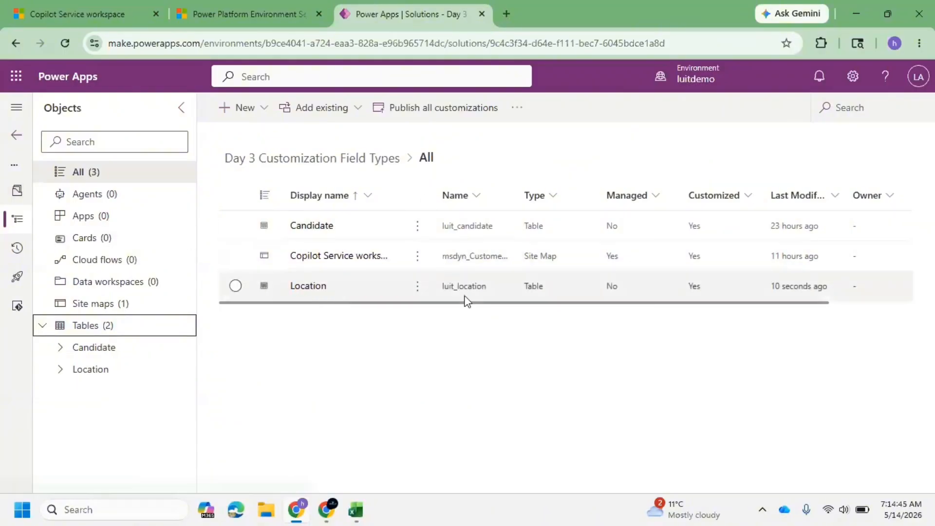
left_click(67, 369)
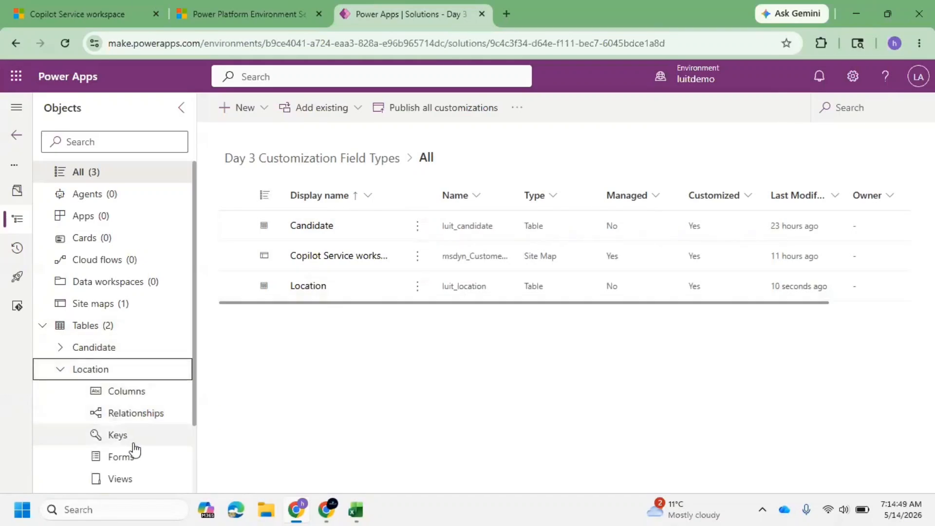
left_click(145, 394)
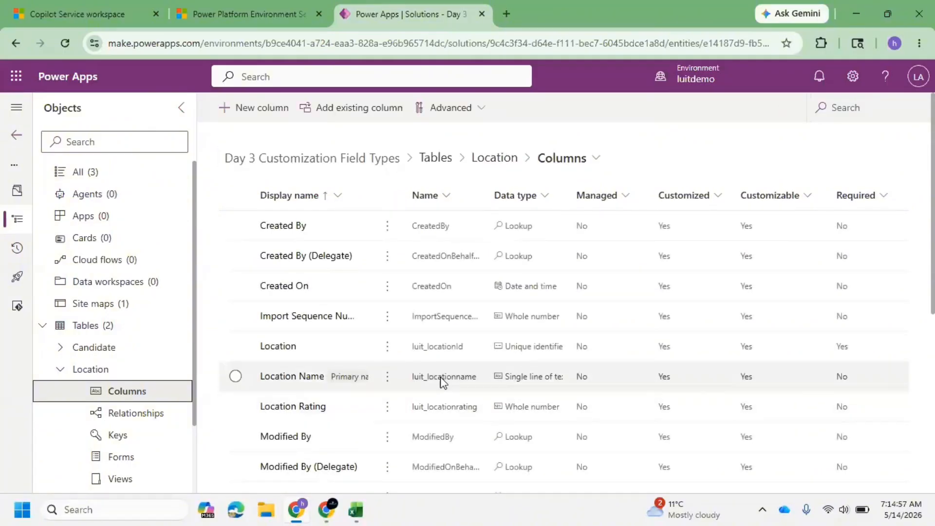
scroll(151, 389, "down", 2)
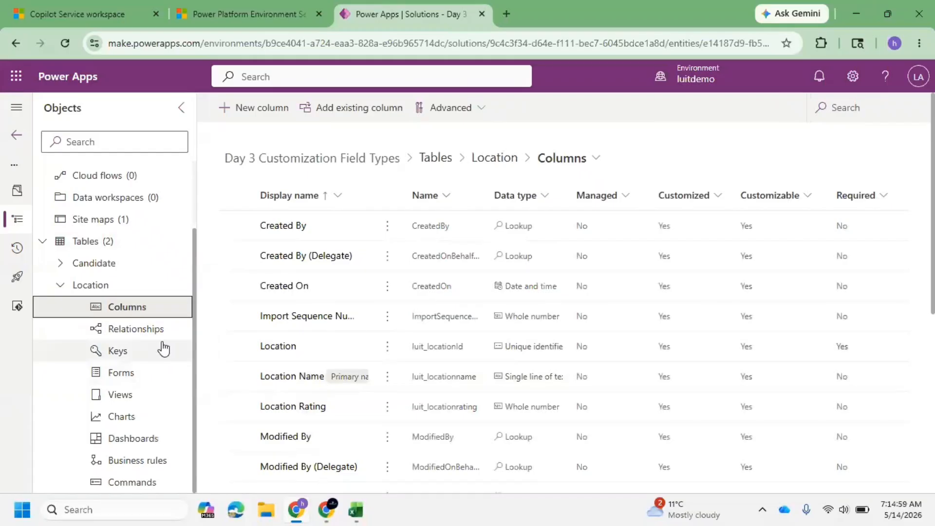
Browse the Location table's forms and views, then expand the Candidate table in the solution's objects tree.
left_click(149, 379)
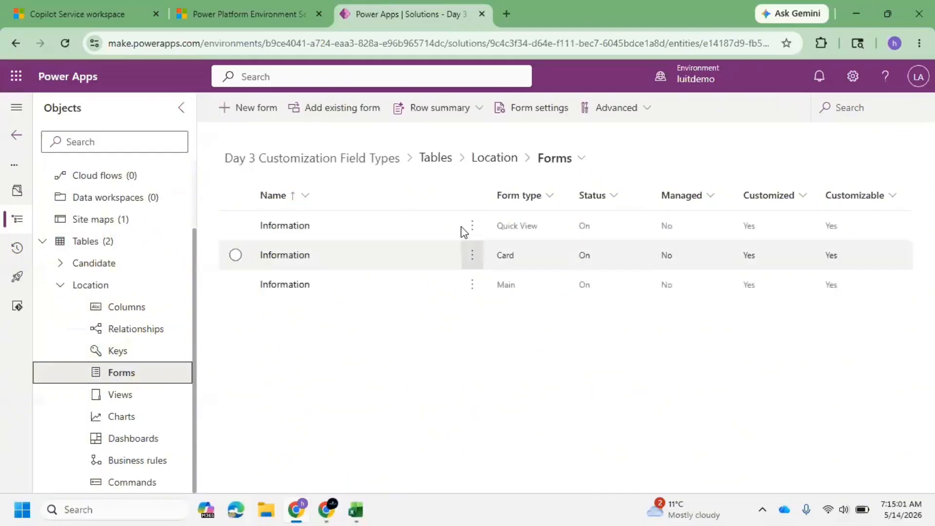
left_click(129, 396)
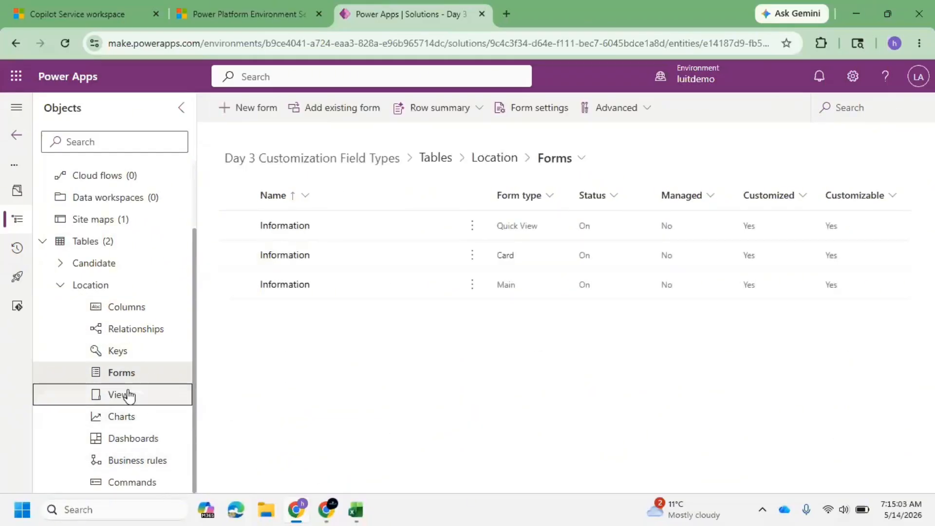
left_click(65, 290)
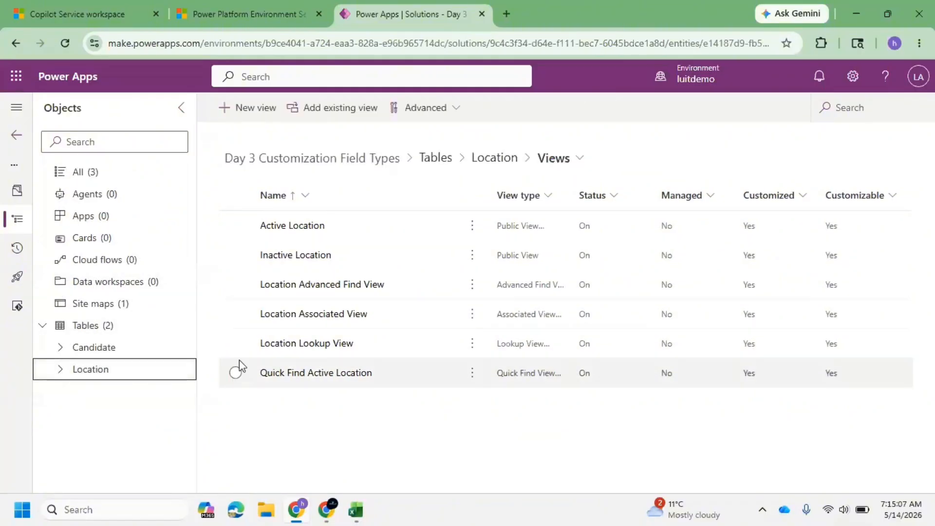
left_click(63, 347)
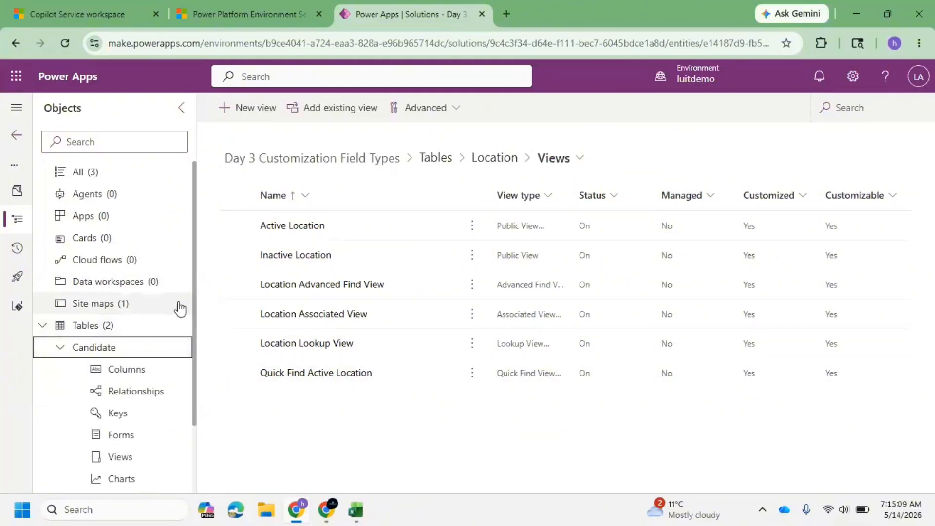
Switch to the Copilot Service workspace tab to examine the candidate record's Profession Details, then return to the solution.
left_click(86, 13)
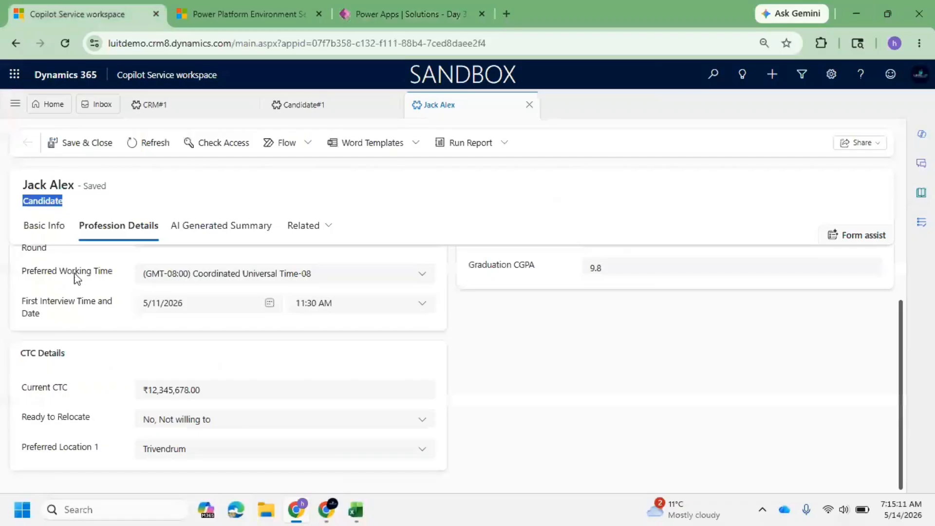
left_click(81, 205)
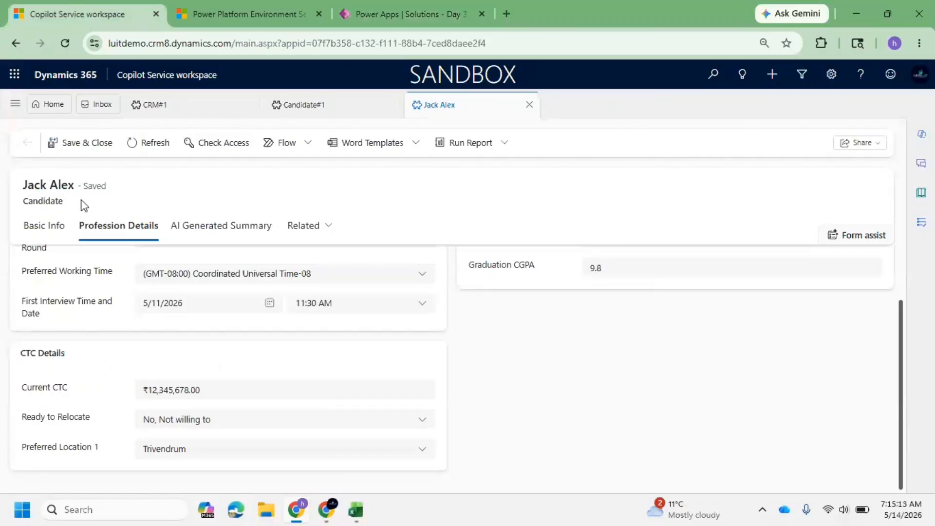
left_click(370, 14)
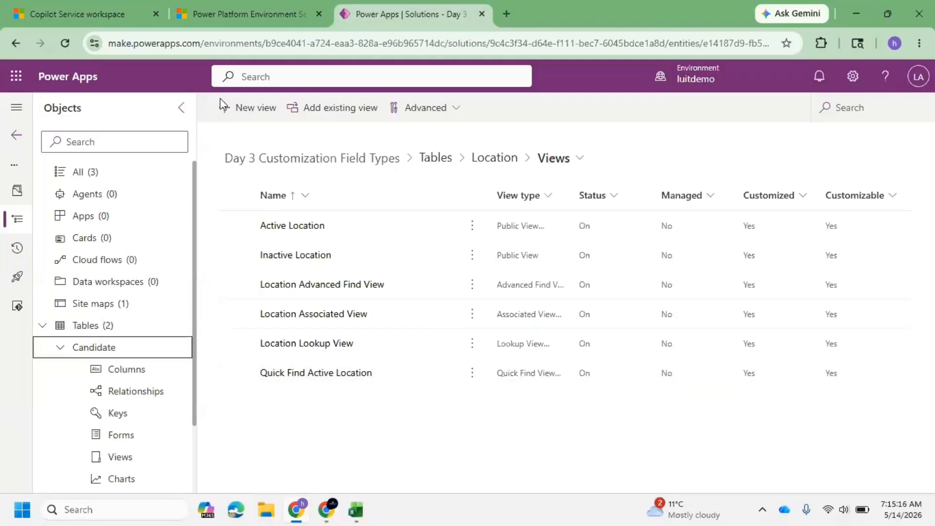
left_click(88, 11)
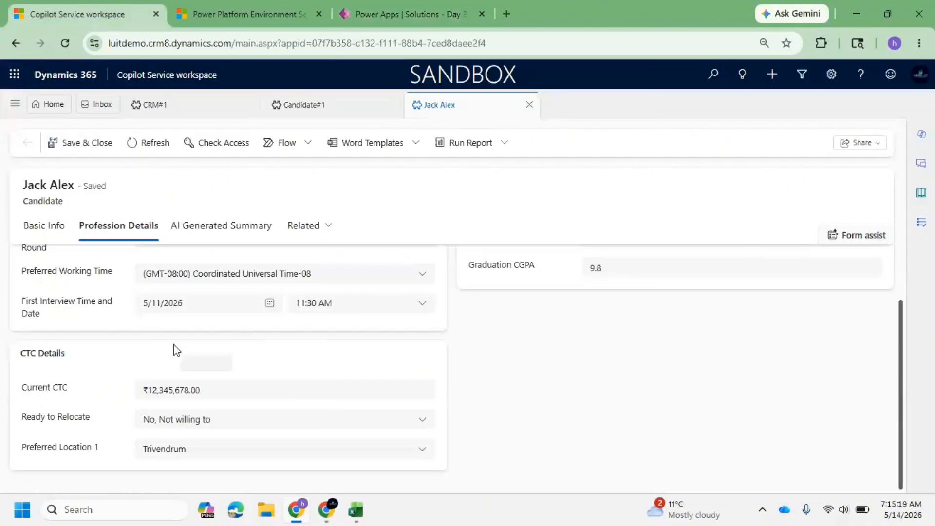
left_click(389, 14)
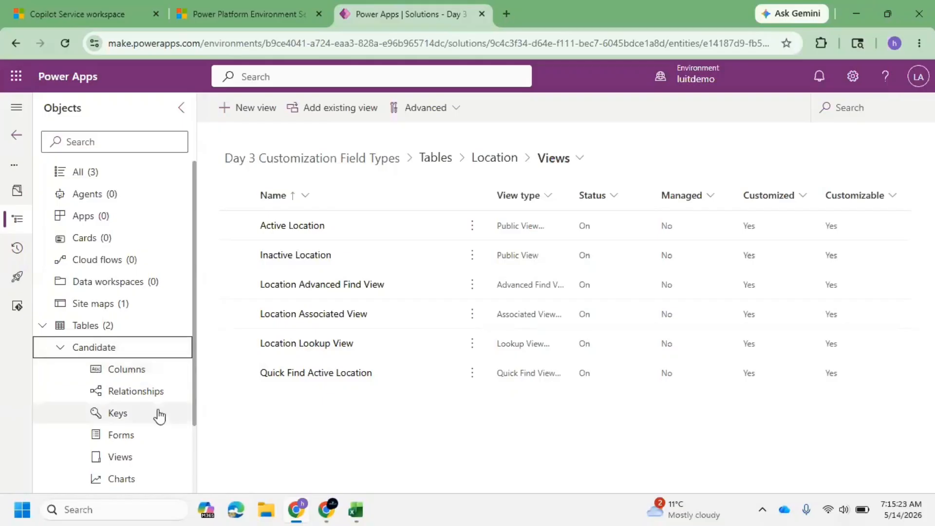
Review the Candidate table's relationships and the record's Preferred Location 1 choice options across both tabs.
left_click(154, 392)
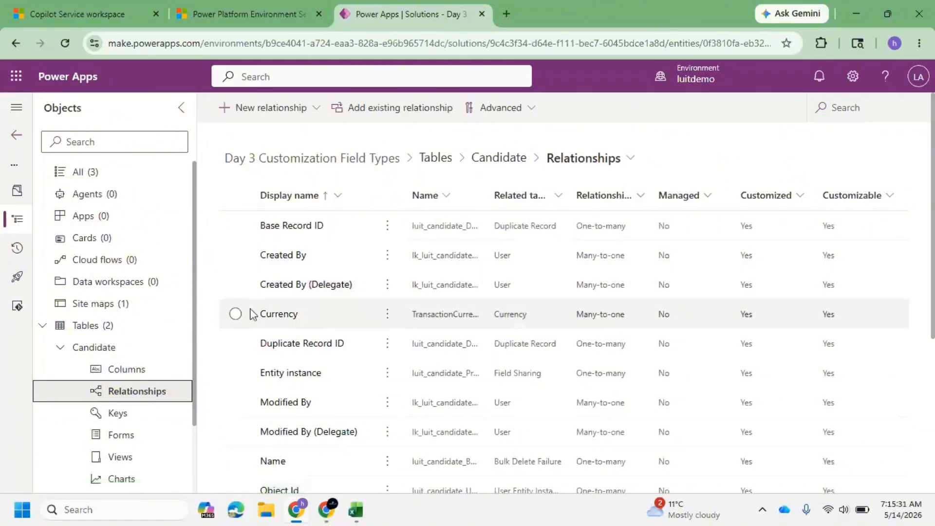
left_click(93, 350)
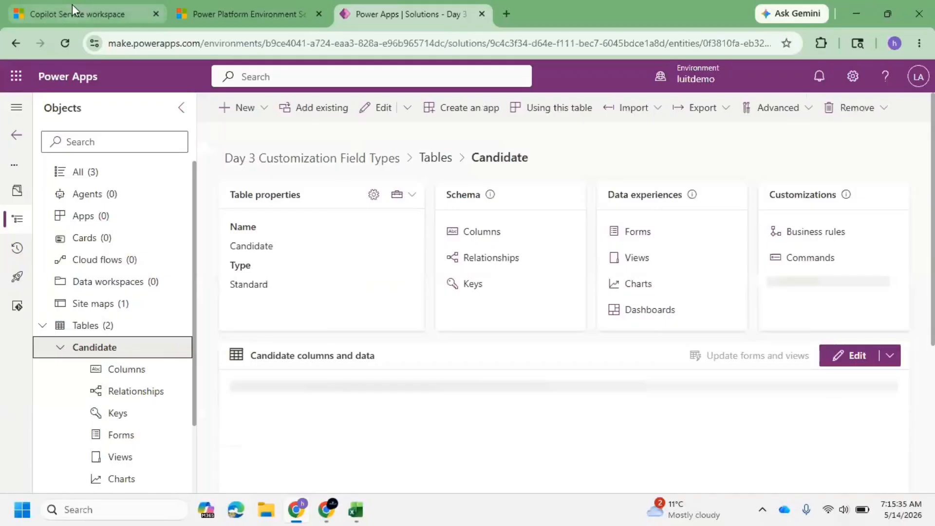
left_click(72, 6)
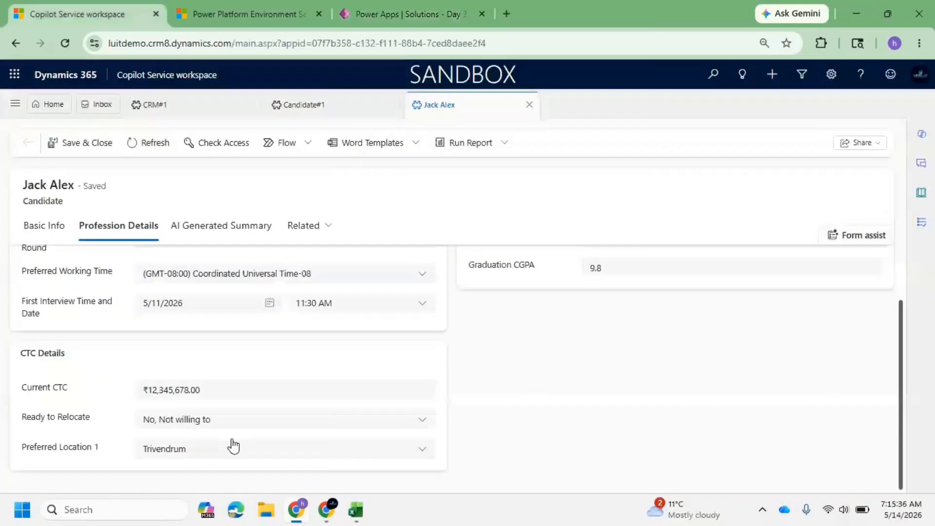
left_click(205, 458)
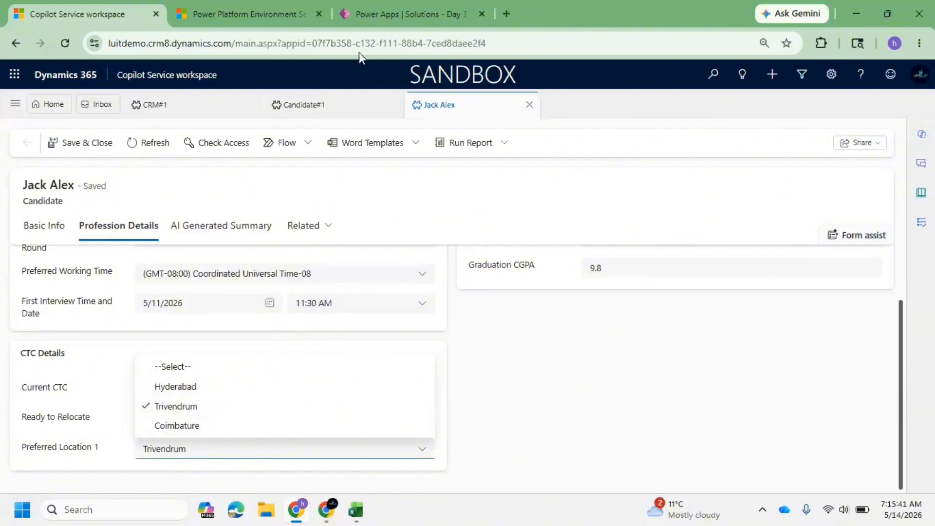
left_click(386, 22)
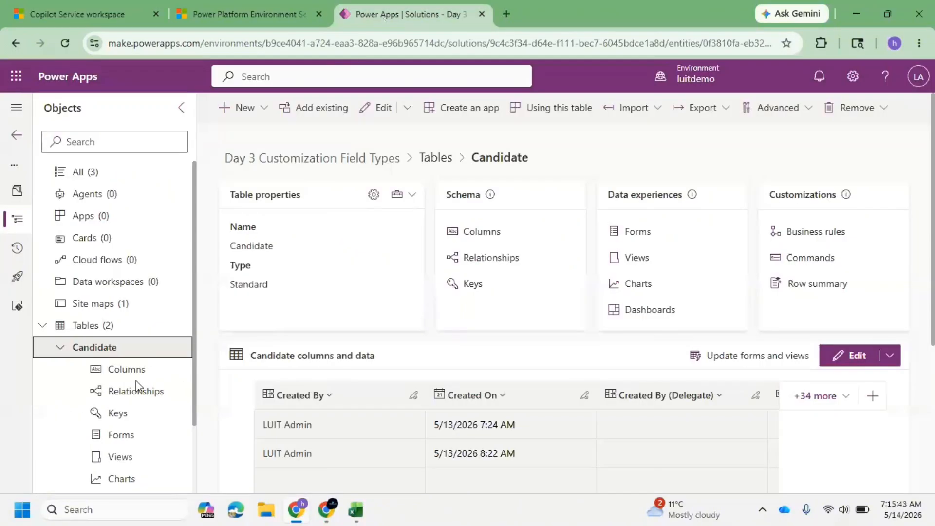
left_click(138, 395)
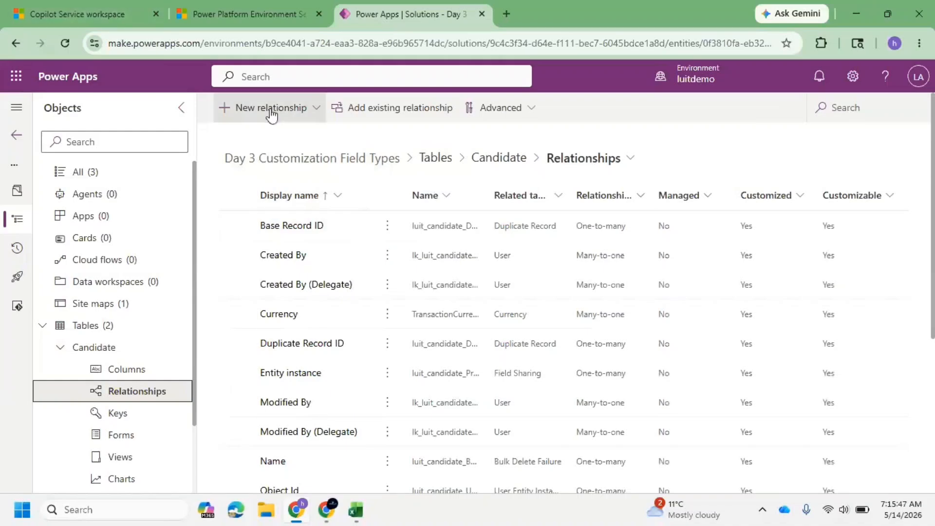
left_click(60, 3)
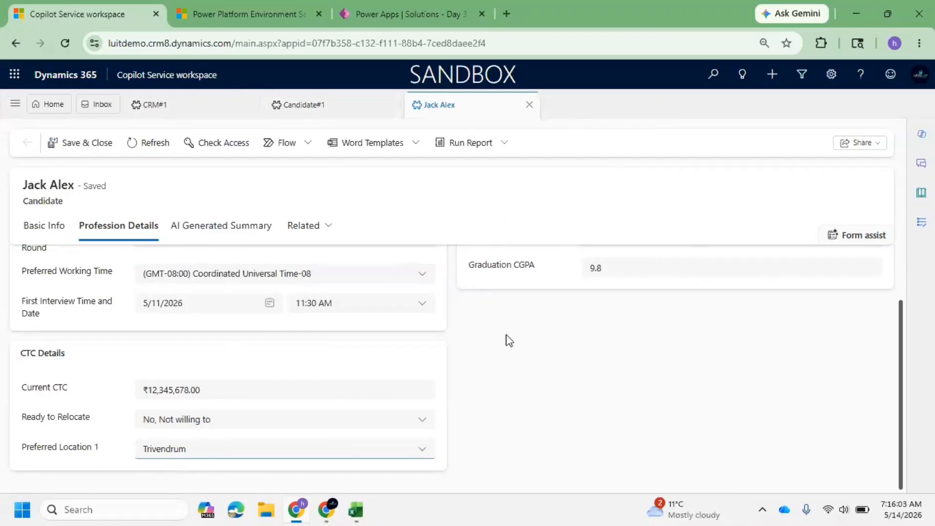
left_click(374, 2)
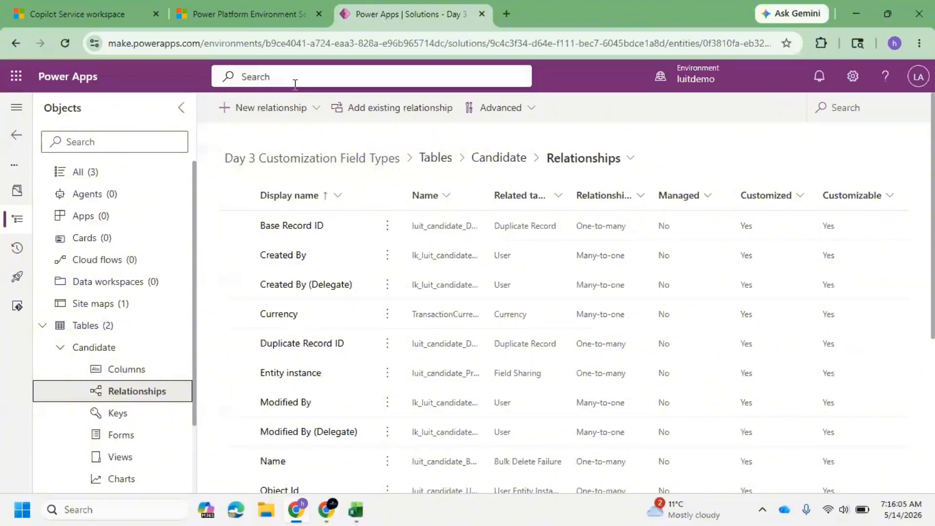
Start a new many-to-one relationship on the Candidate table and choose Location as the related table.
left_click(305, 108)
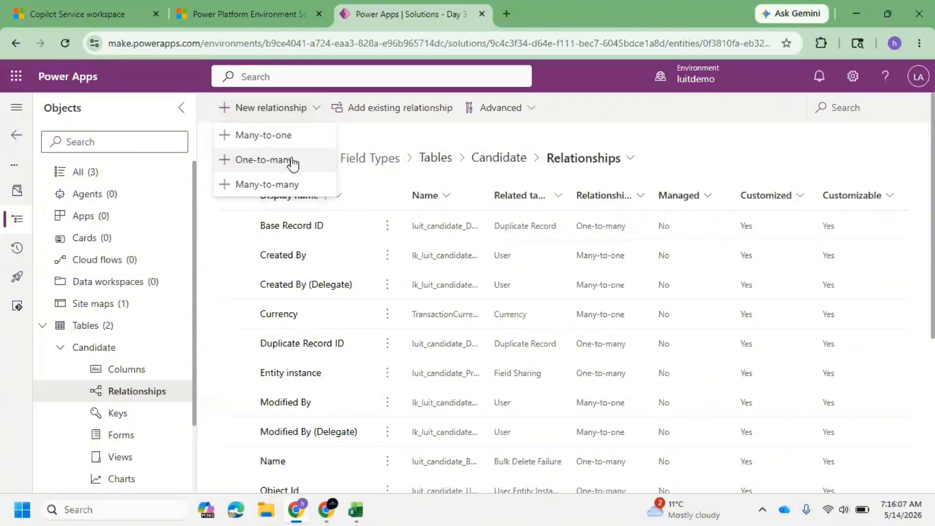
left_click(302, 146)
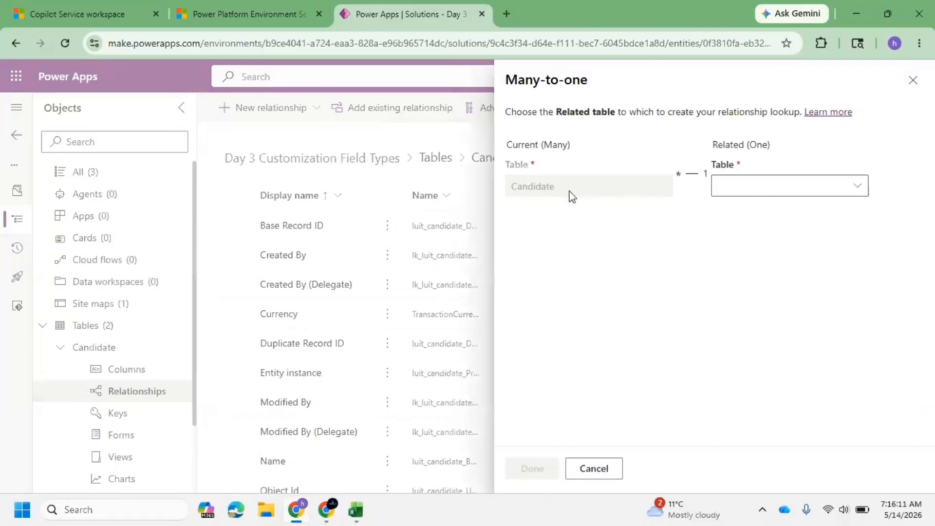
left_click_drag(573, 196, 519, 198)
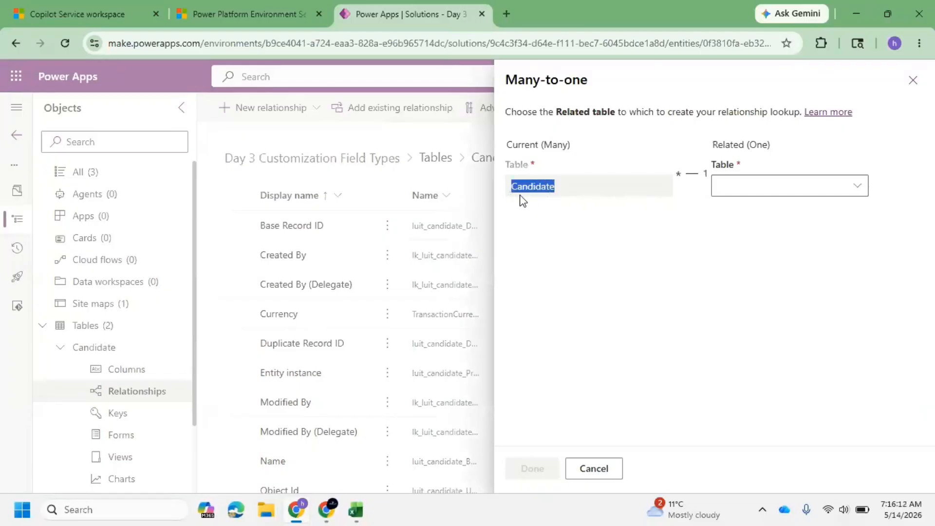
left_click(856, 188)
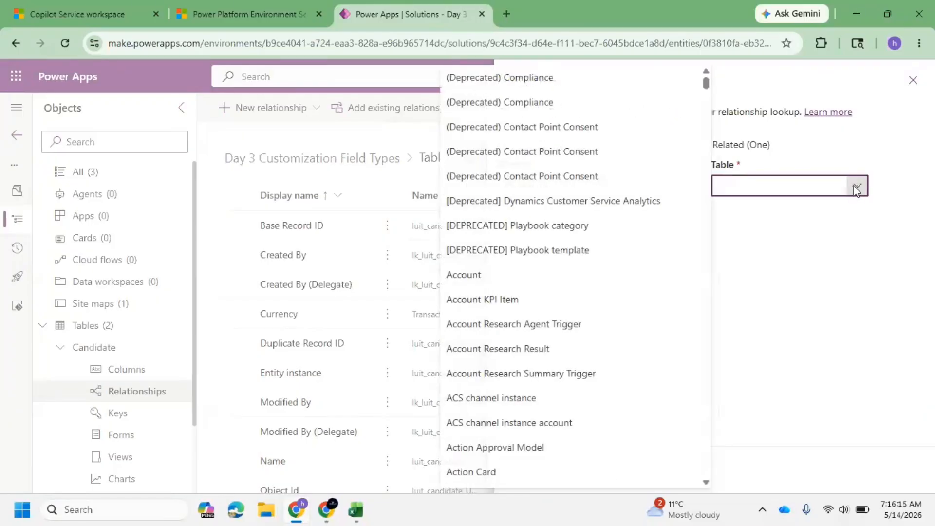
scroll(549, 287, "down", 4)
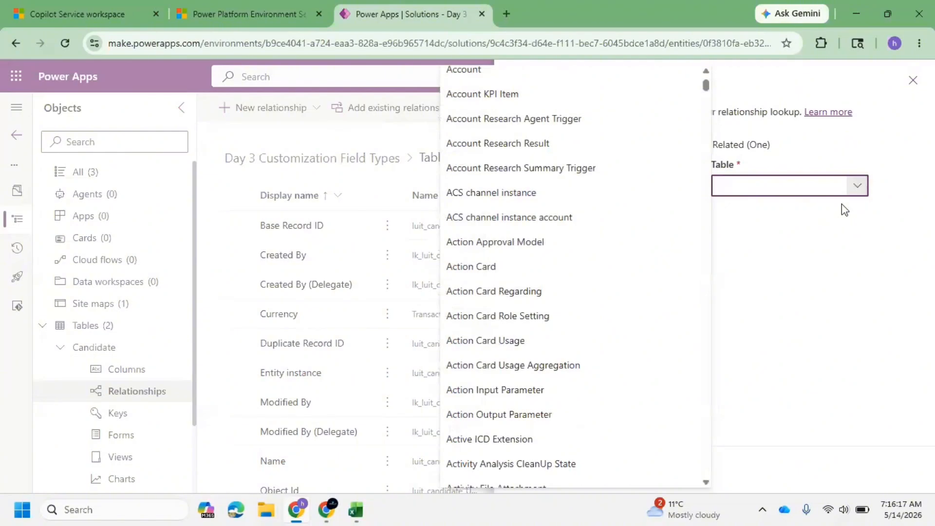
type("location")
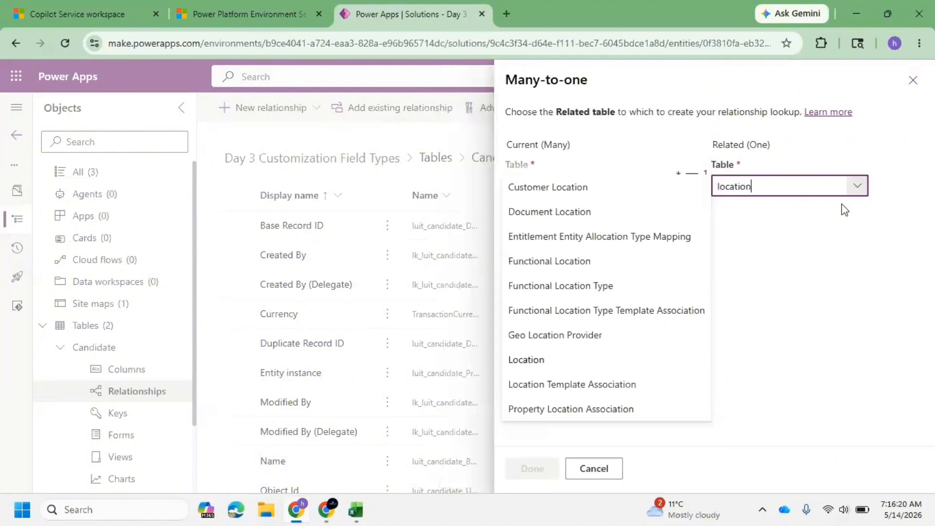
left_click(573, 363)
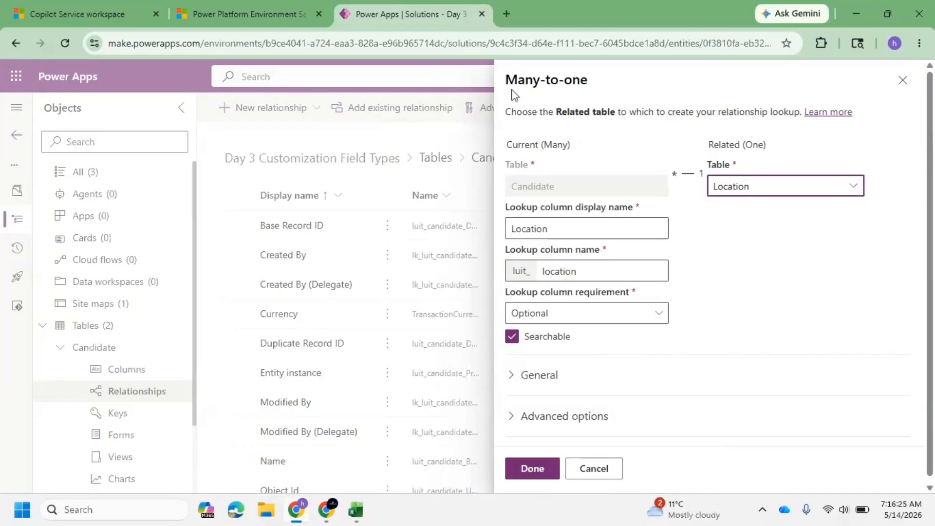
Set the lookup column display name to Preferred Location.
left_click_drag(507, 80, 591, 82)
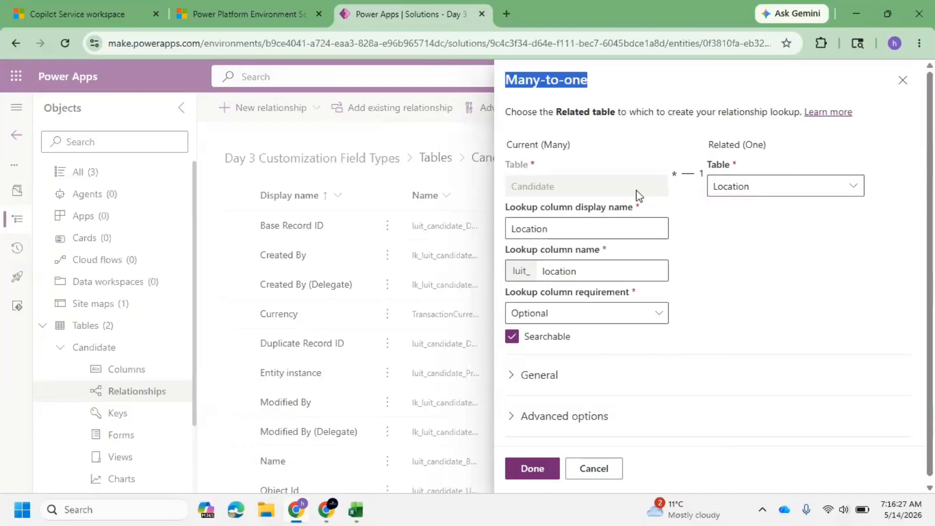
left_click(575, 230)
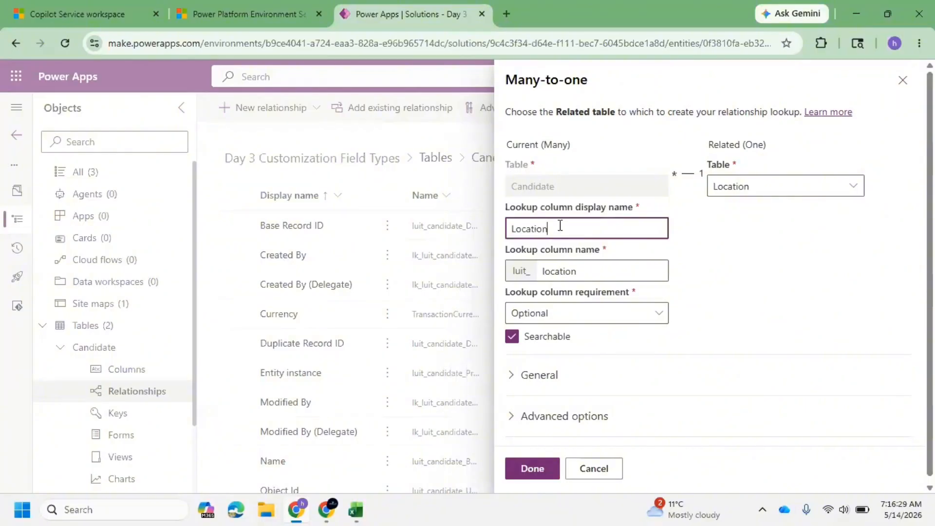
left_click_drag(560, 226, 470, 219)
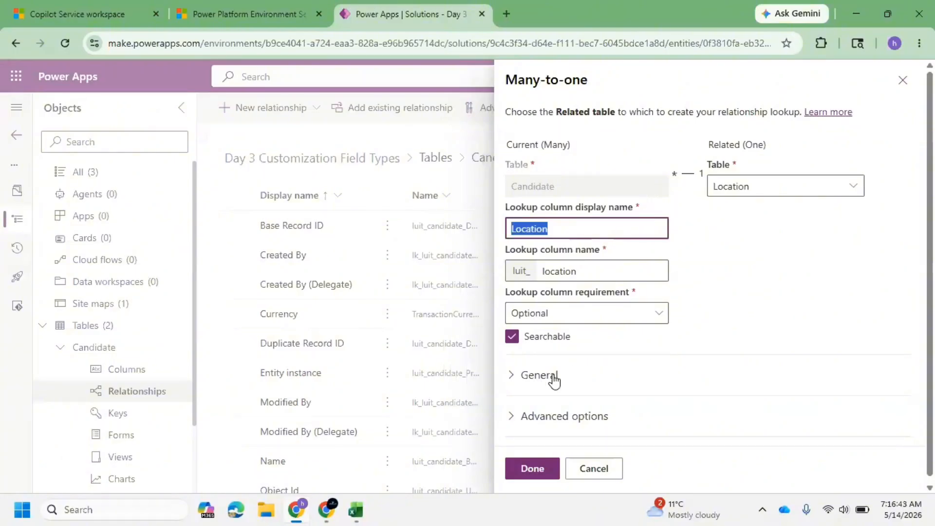
left_click(574, 227)
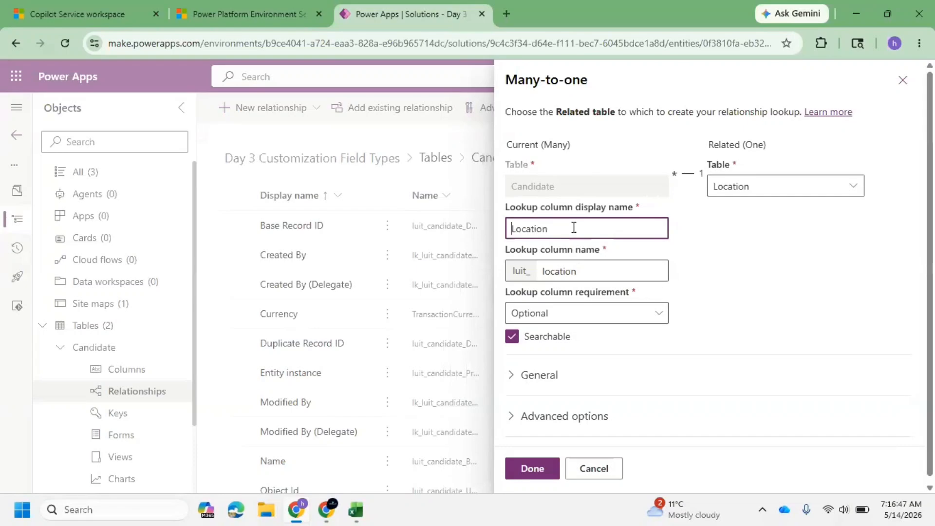
type("Preferr")
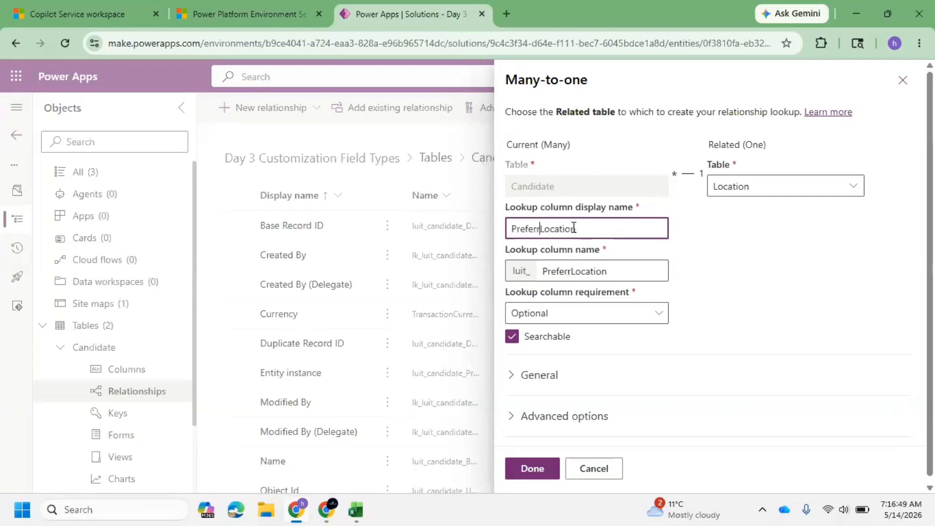
type("ed")
Expand the relationship's General and Advanced options, then finish creating the Preferred Location relationship.
left_click(79, 6)
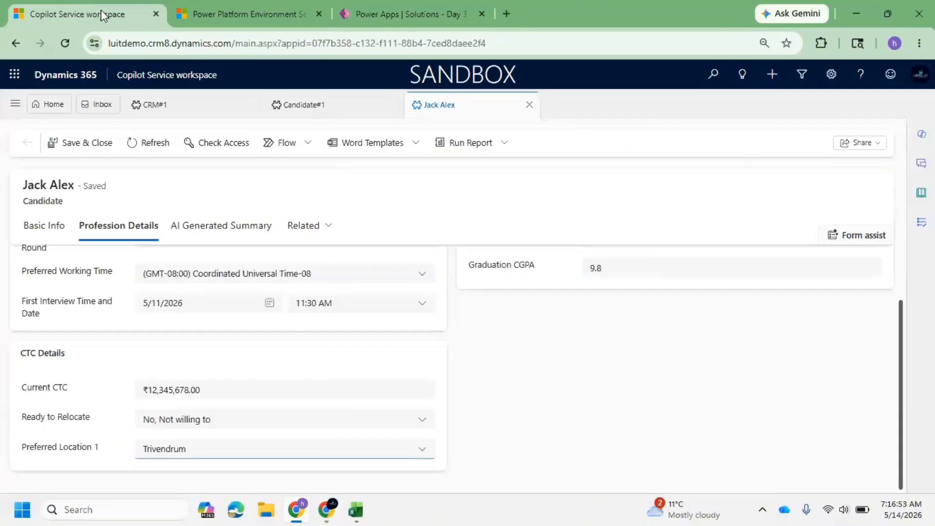
left_click(404, 14)
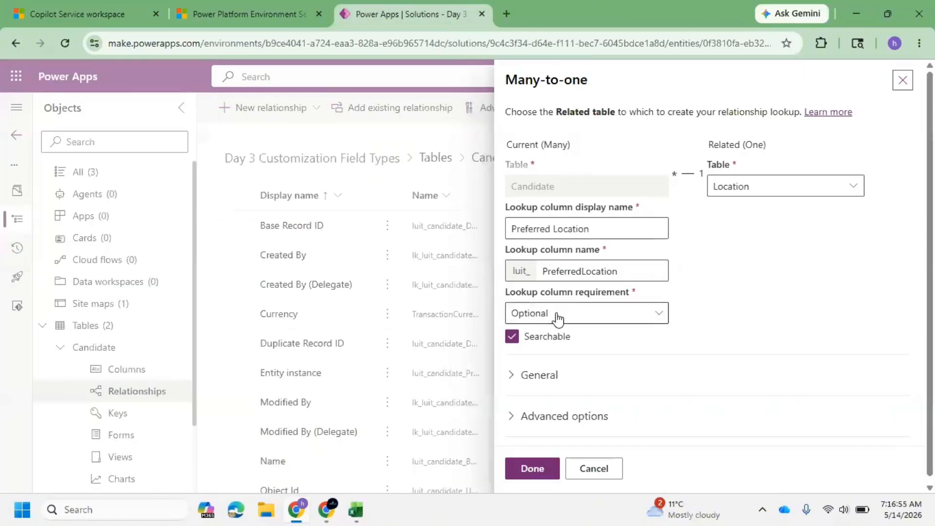
scroll(524, 369, "down", 1)
left_click(524, 368)
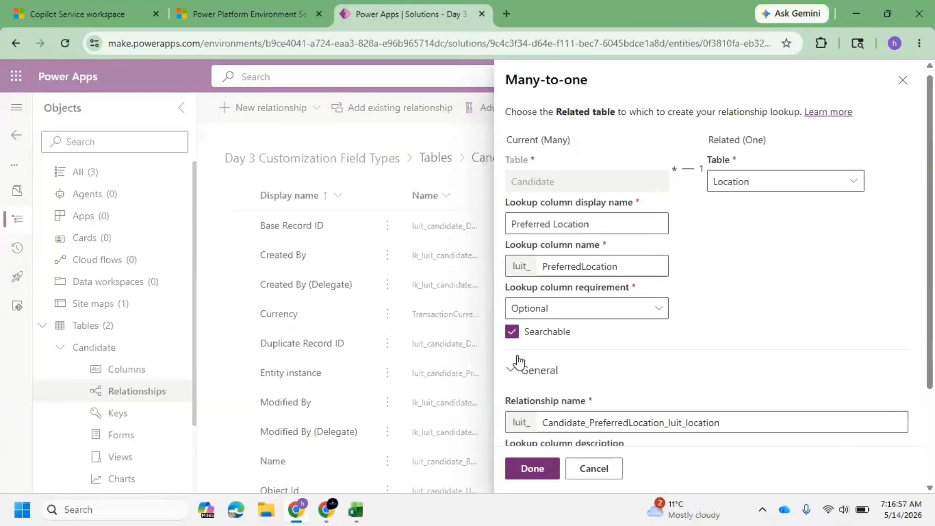
scroll(509, 372, "down", 3)
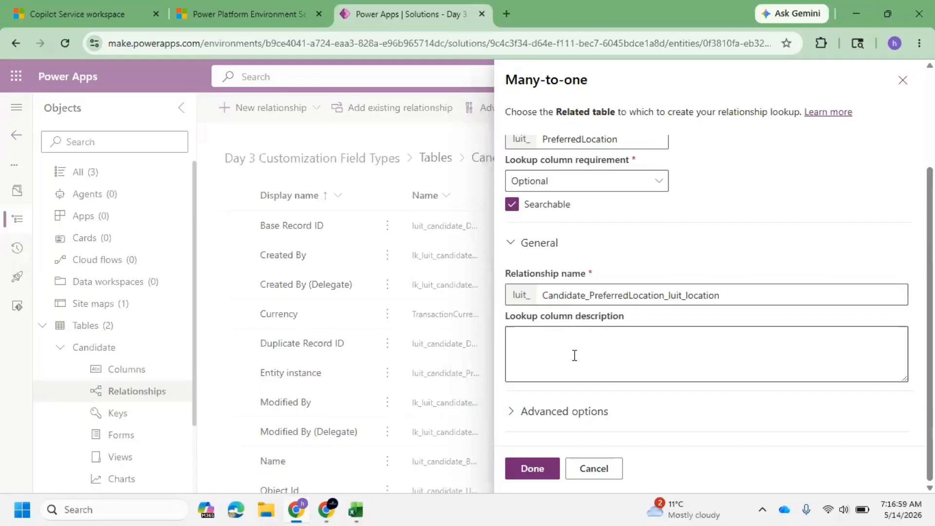
left_click(513, 411)
scroll(628, 330, "down", 5)
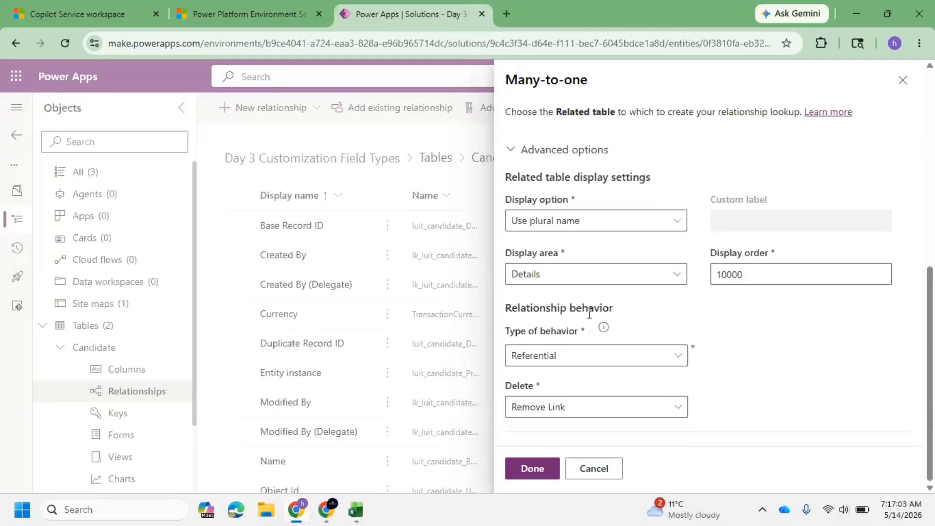
left_click(535, 468)
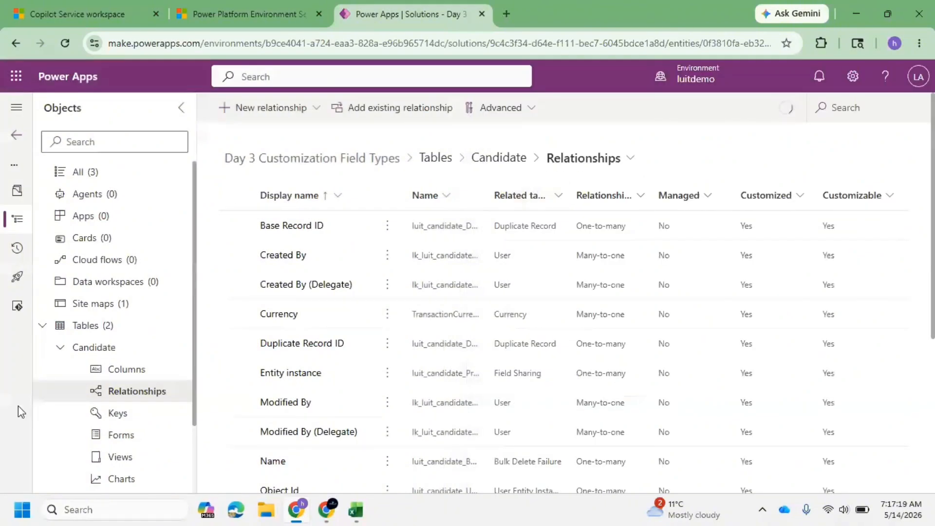
Open the Candidate table's Main-type Information form in the form designer.
left_click(126, 441)
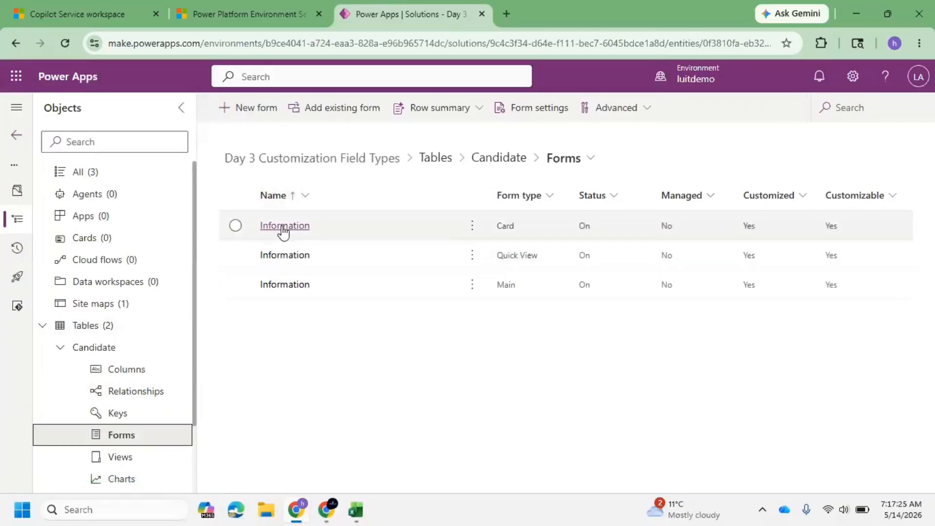
left_click(294, 285)
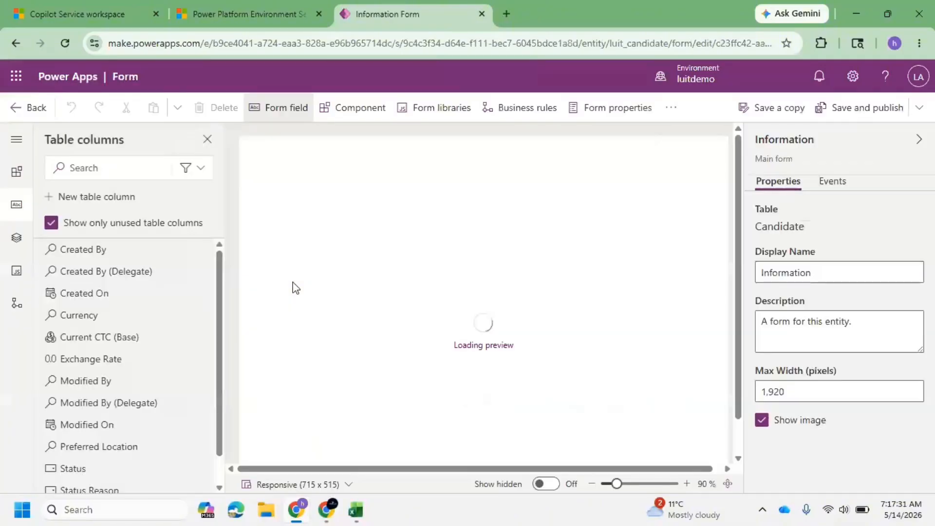
left_click(107, 1)
left_click(401, 7)
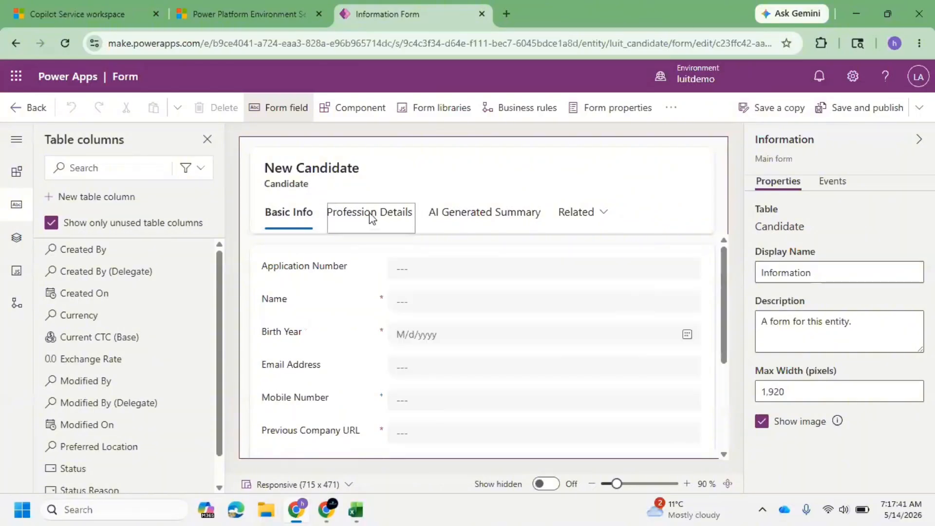
On the Profession Details tab, add the Preferred Location lookup column to the CTC Details section below Preferred Location 1.
left_click(371, 214)
scroll(362, 322, "down", 5)
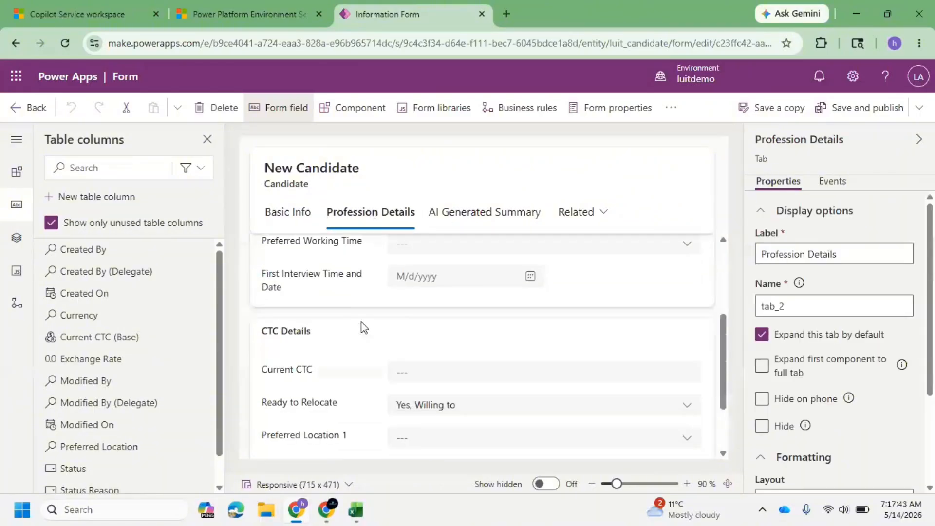
scroll(374, 326, "up", 5)
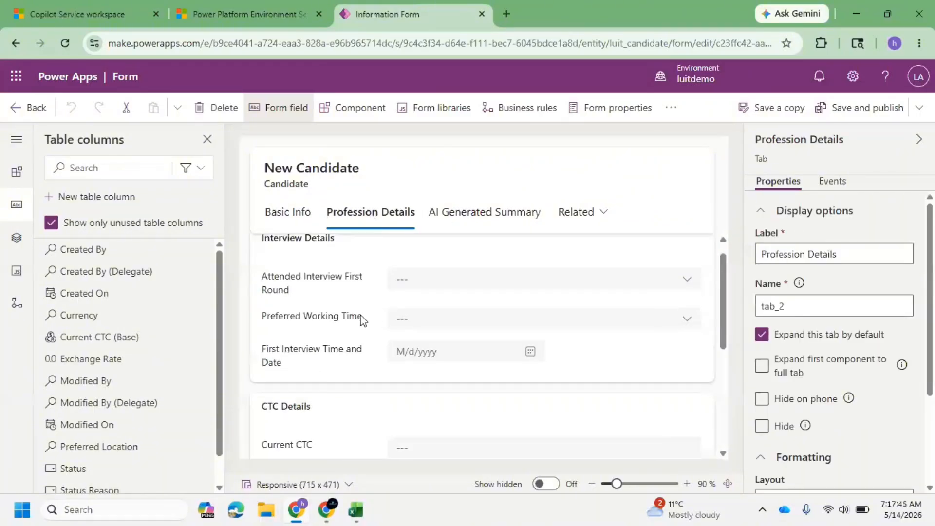
scroll(325, 329, "down", 4)
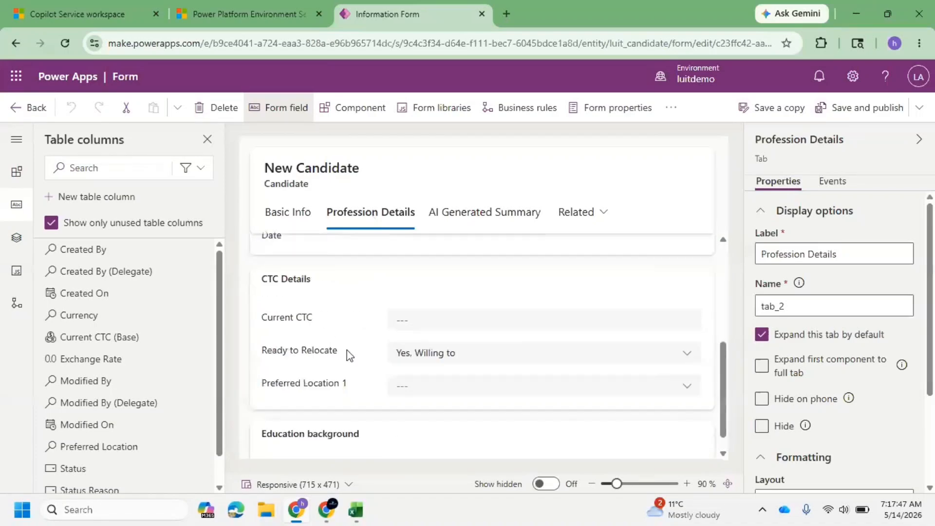
left_click(305, 309)
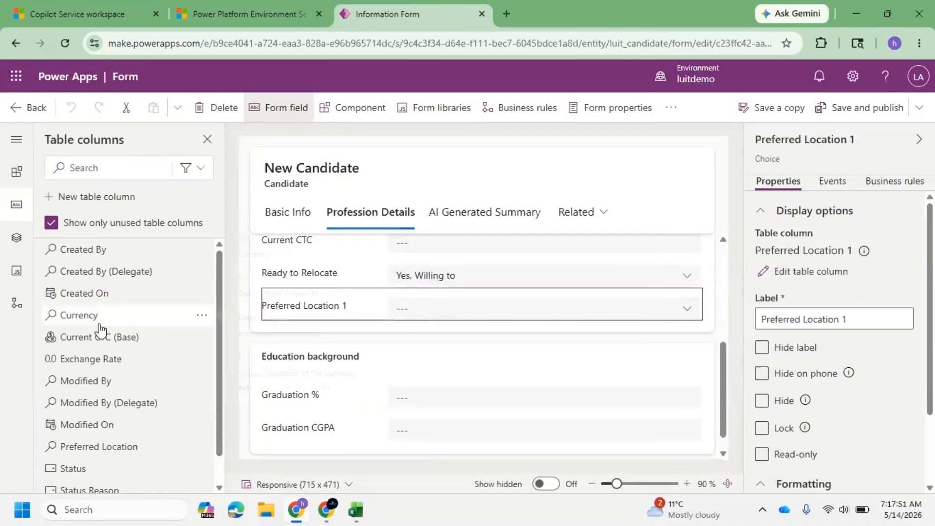
left_click(132, 455)
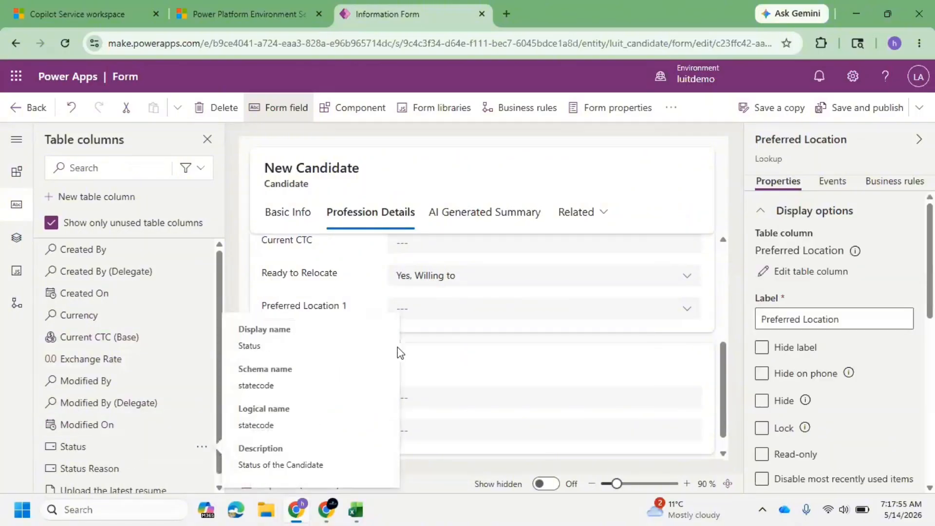
Remove the Preferred Location 1 field from the form, then save and publish the form.
left_click(339, 313)
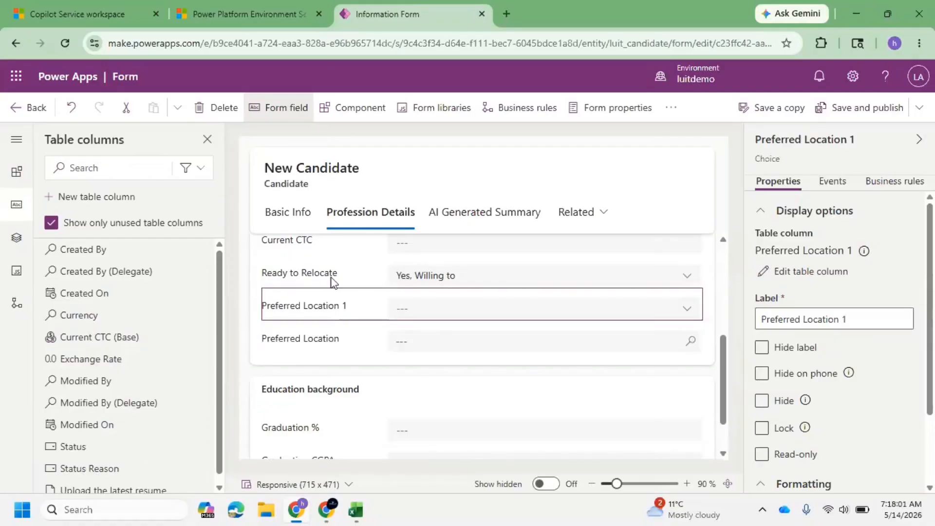
left_click(216, 107)
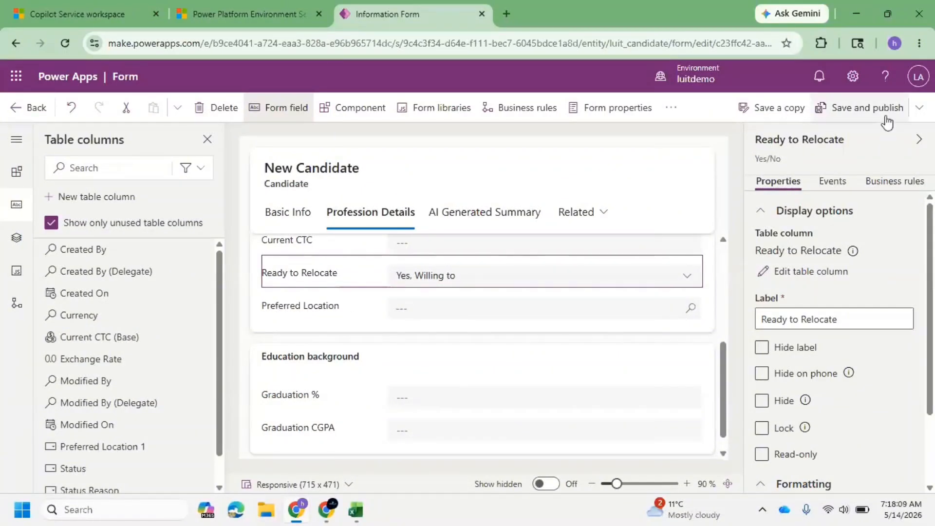
left_click(887, 120)
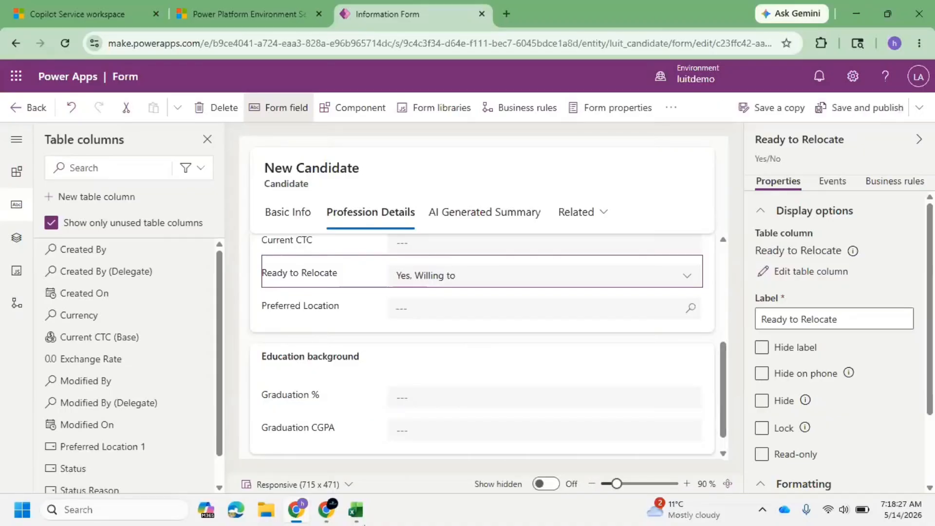
Refresh the open candidate record in the Copilot Service workspace and check the Profession Details tab for the Preferred Location field.
left_click(81, 2)
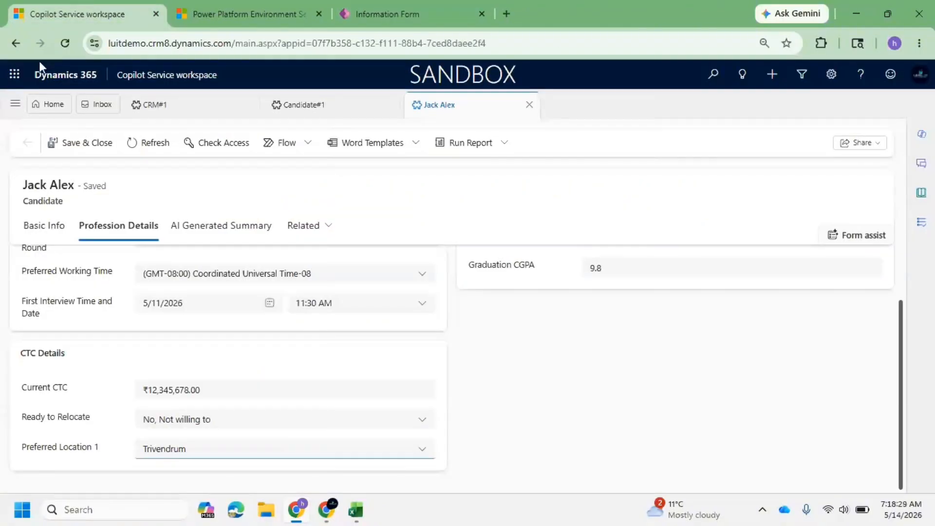
left_click(64, 46)
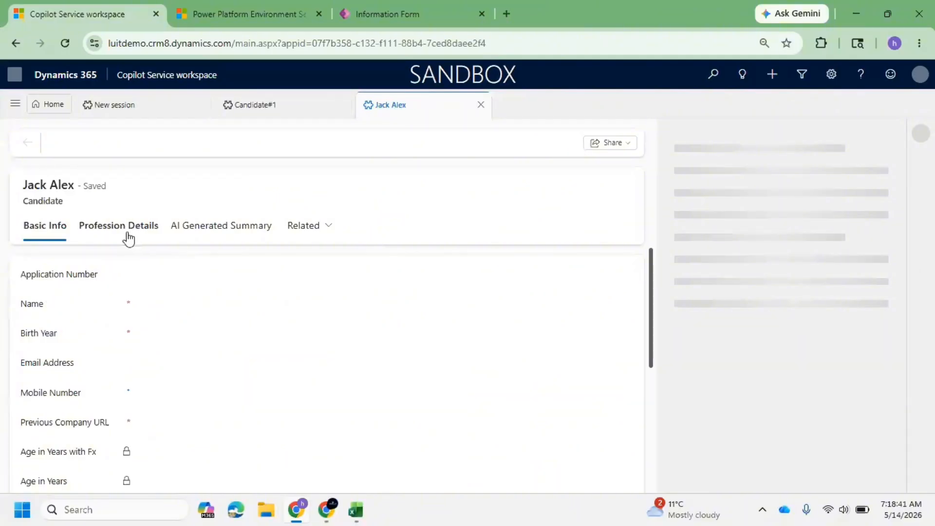
left_click(122, 229)
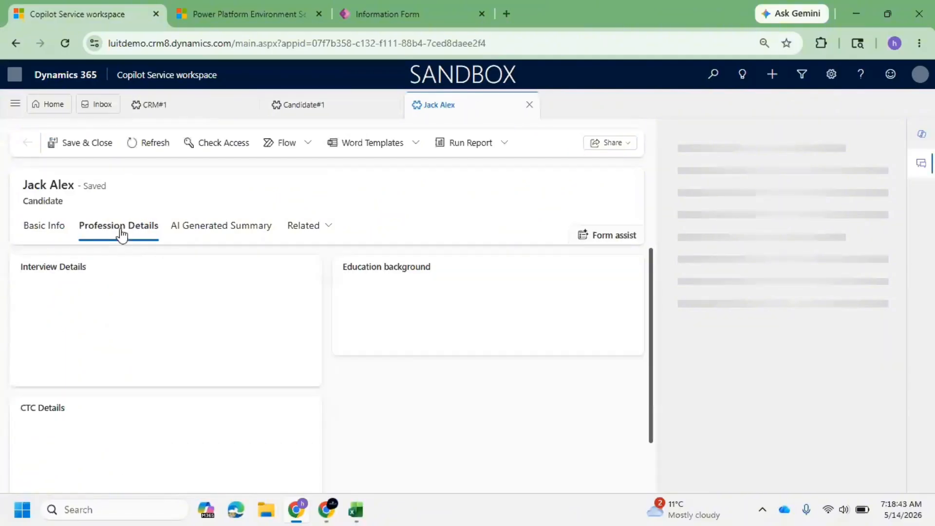
scroll(204, 312, "down", 2)
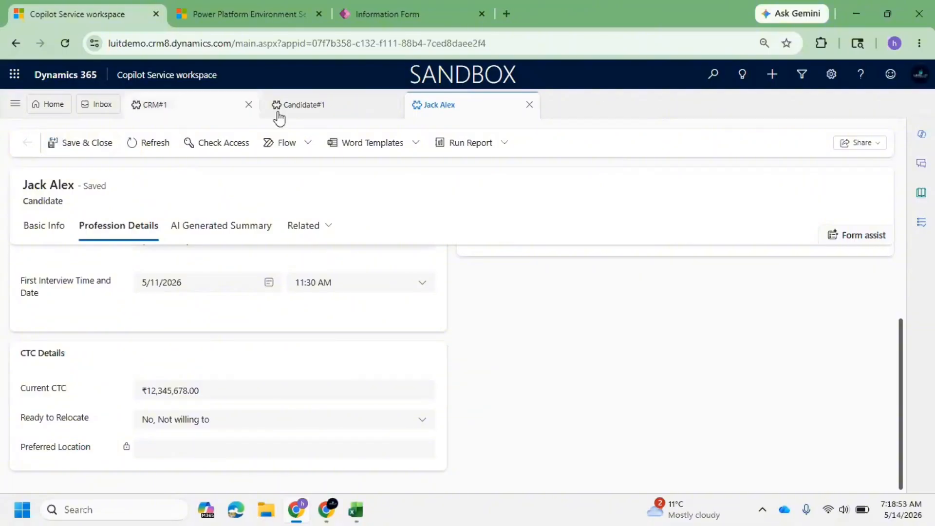
left_click(55, 225)
left_click(118, 225)
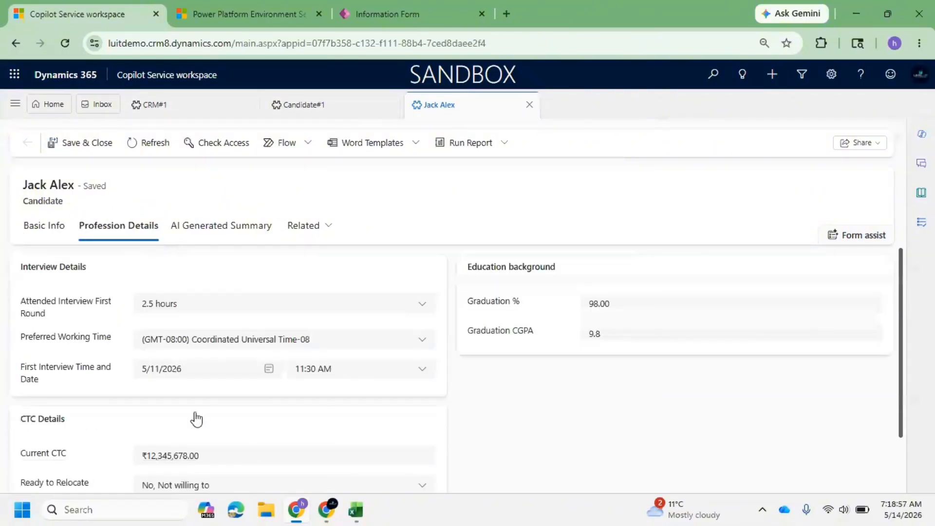
scroll(197, 411, "down", 1)
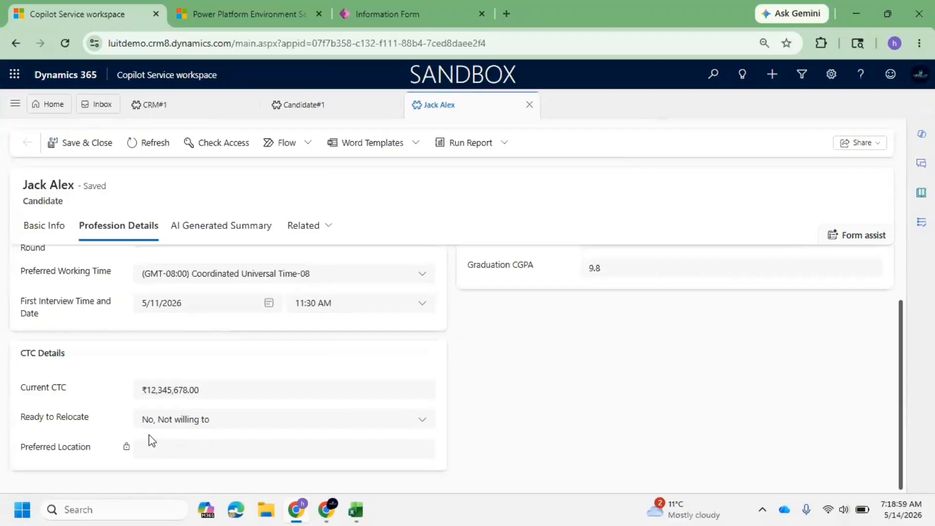
Open the Copilot Service workspace site map in the Sitemap Designer from the Day 3 Customization Field Types solution.
left_click(15, 105)
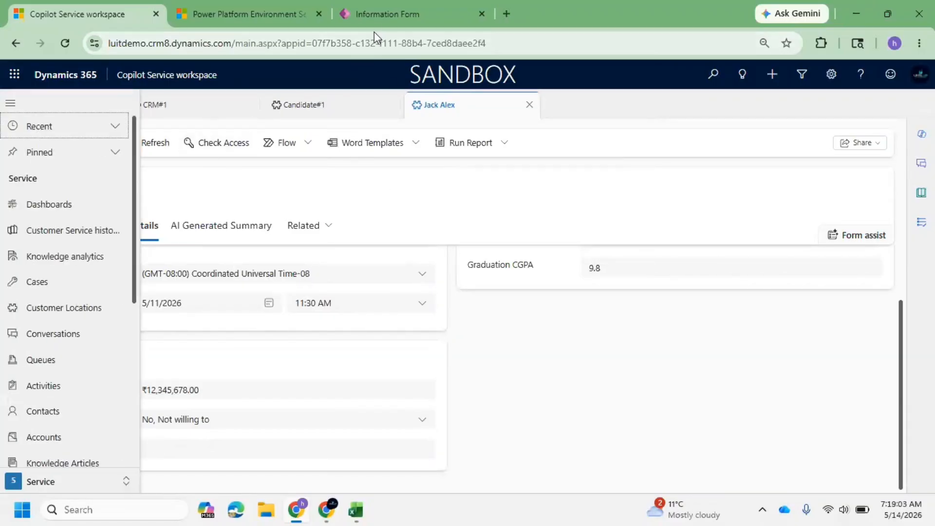
left_click(383, 15)
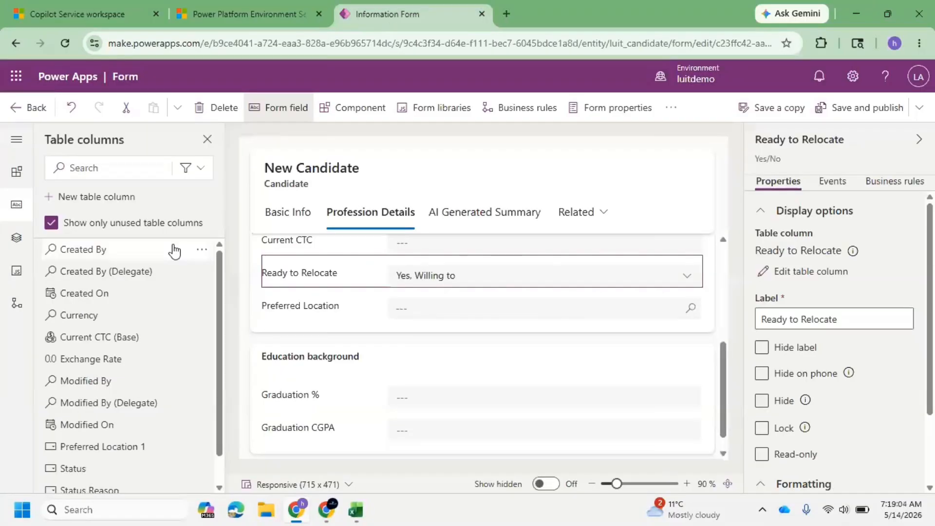
left_click(16, 107)
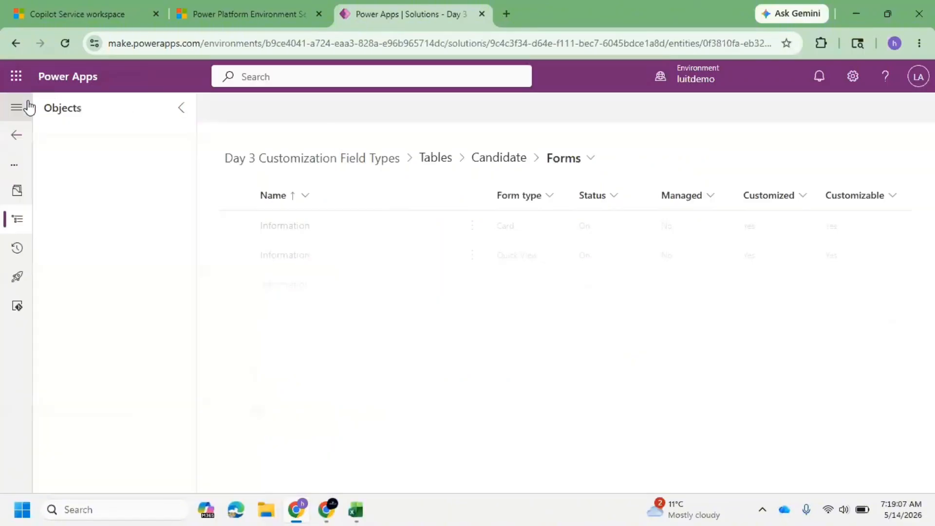
left_click(16, 136)
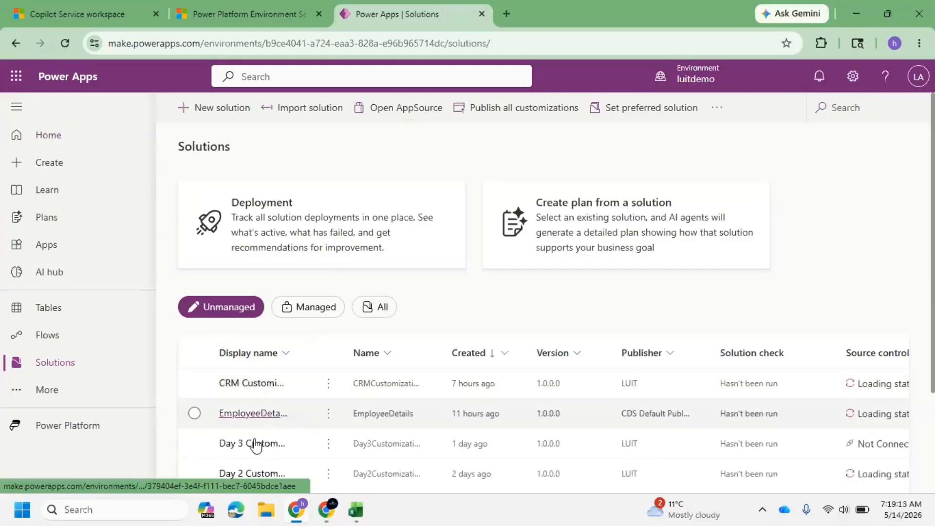
left_click(250, 448)
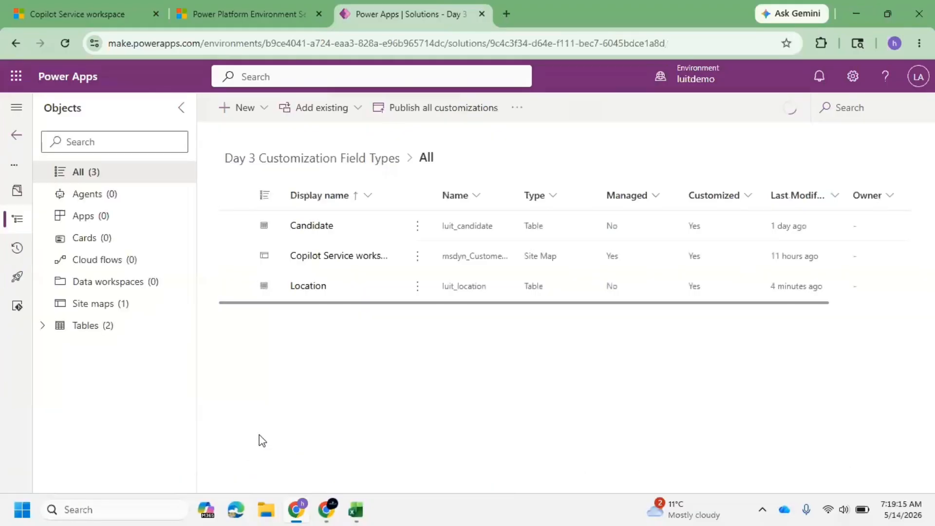
left_click(107, 304)
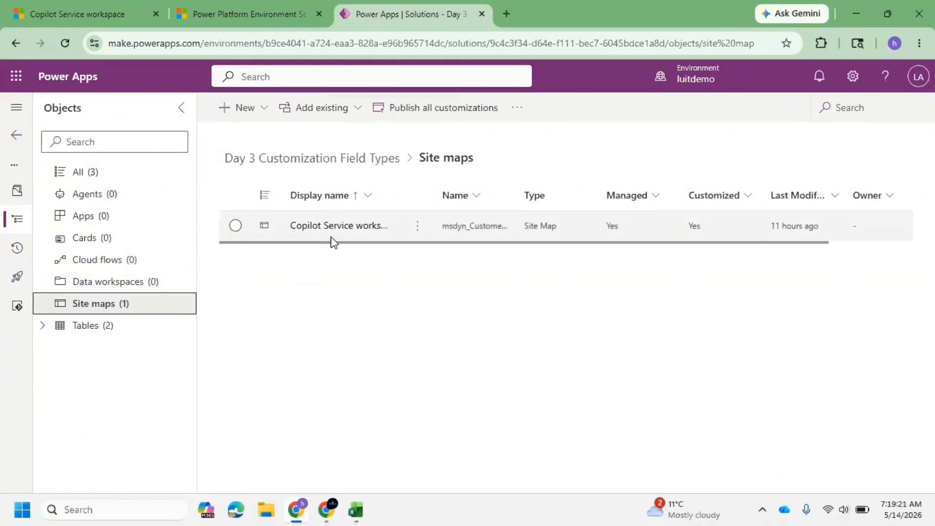
left_click(353, 227)
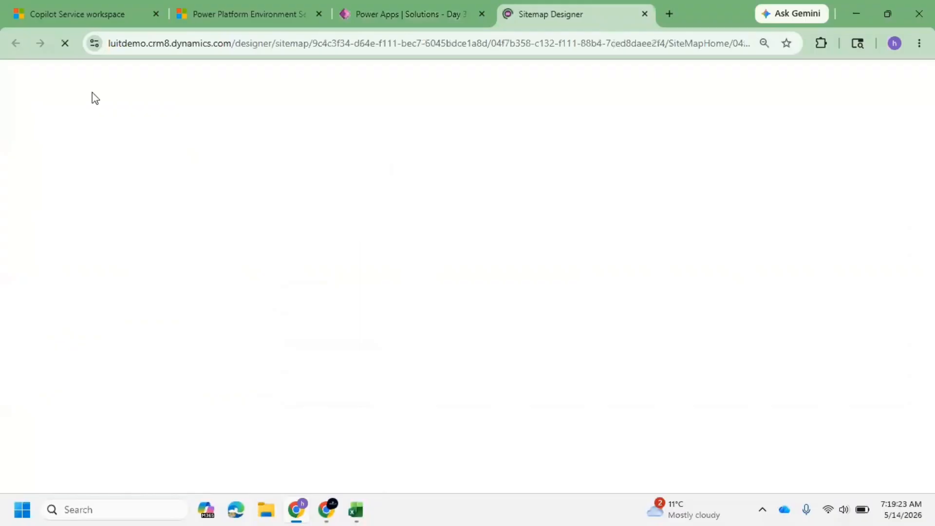
Review the workspace app's navigation areas through its area switcher, then return to the Sitemap Designer.
left_click(65, 10)
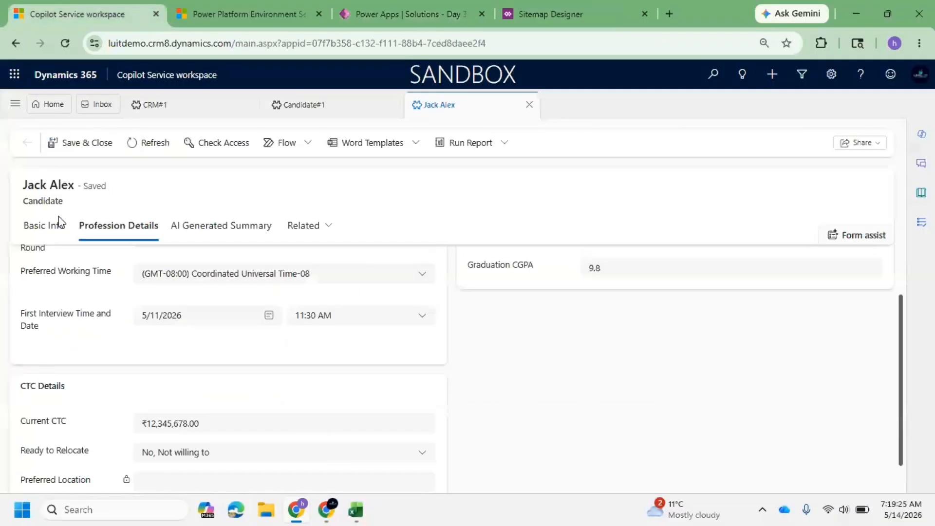
left_click(13, 113)
left_click(53, 482)
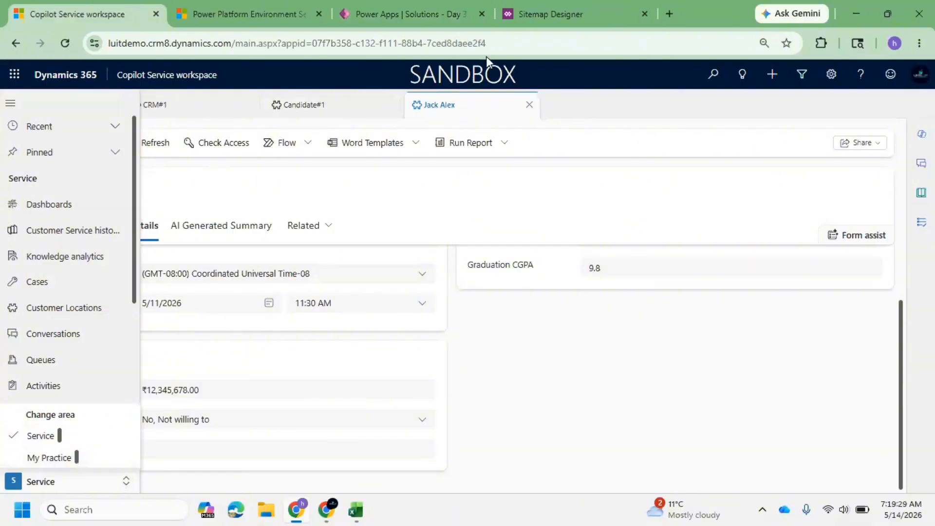
left_click(550, 13)
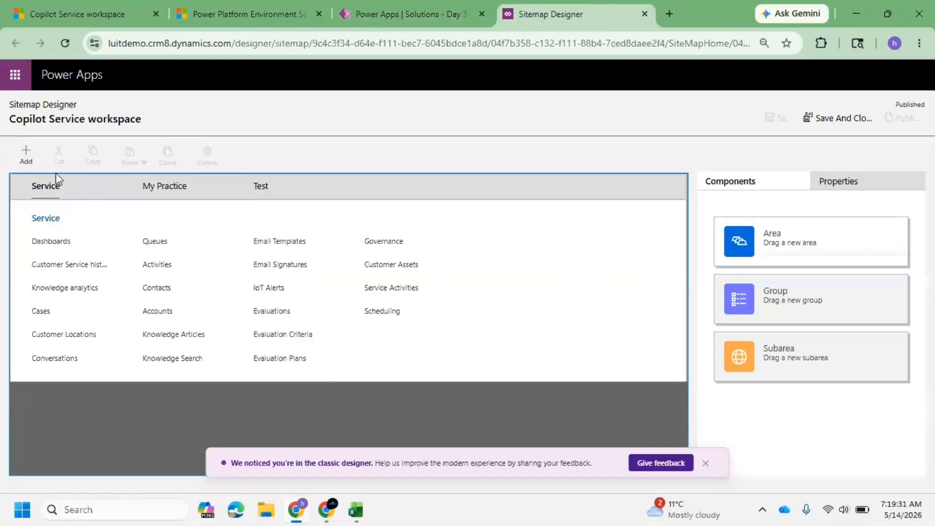
Add a new area to the site map, titled with the user's first name followed by Practice.
left_click(33, 161)
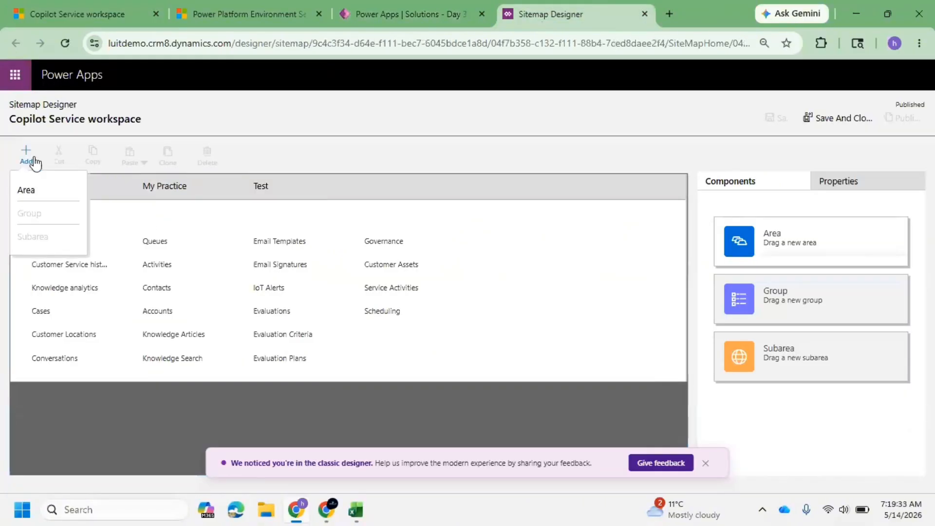
left_click(41, 188)
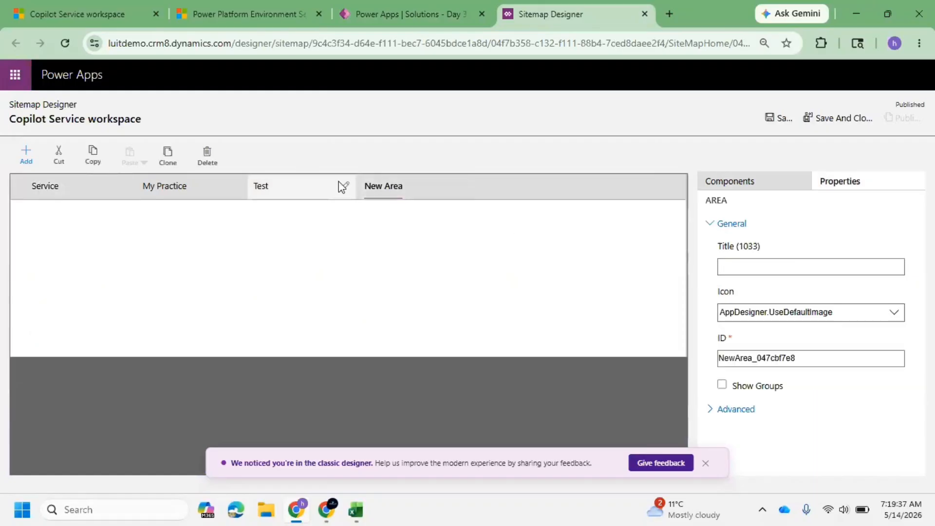
left_click(720, 263)
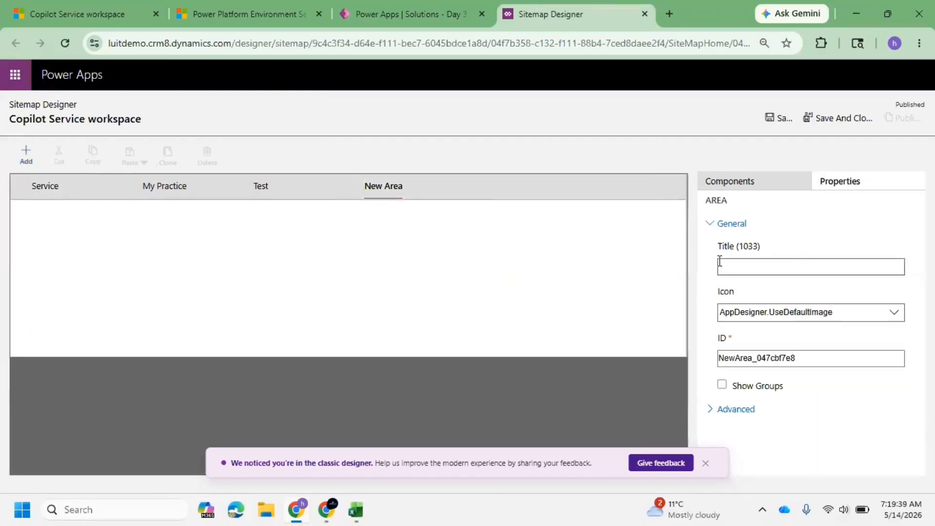
type("Sanjay Practice")
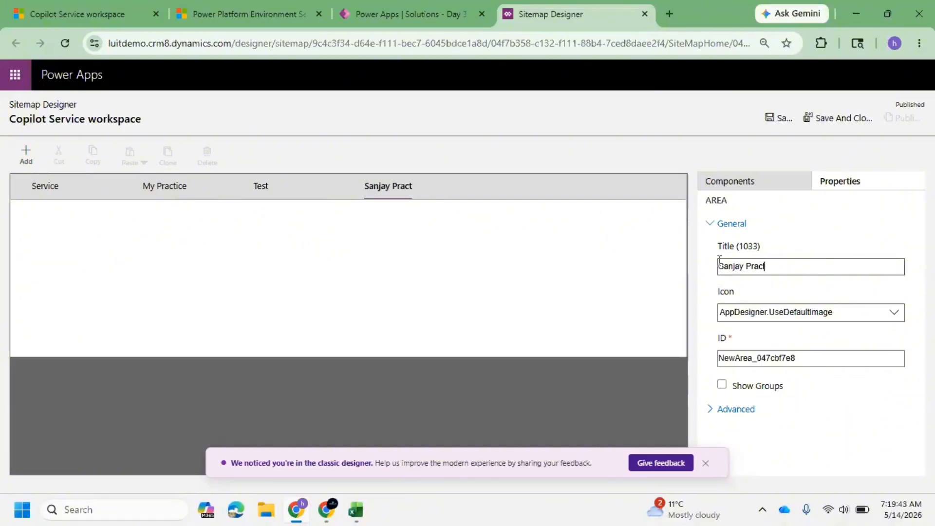
left_click(521, 279)
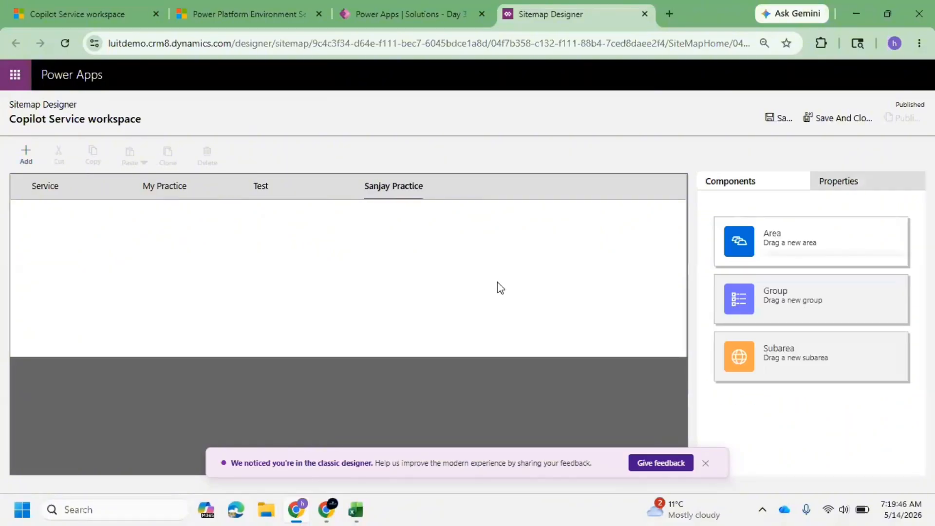
Add a new group to the newly created practice area.
left_click(390, 185)
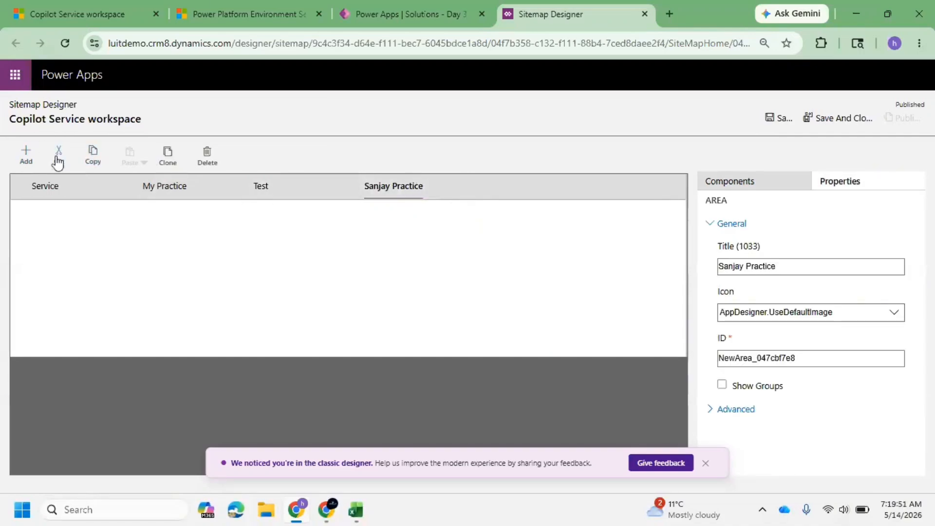
left_click(26, 155)
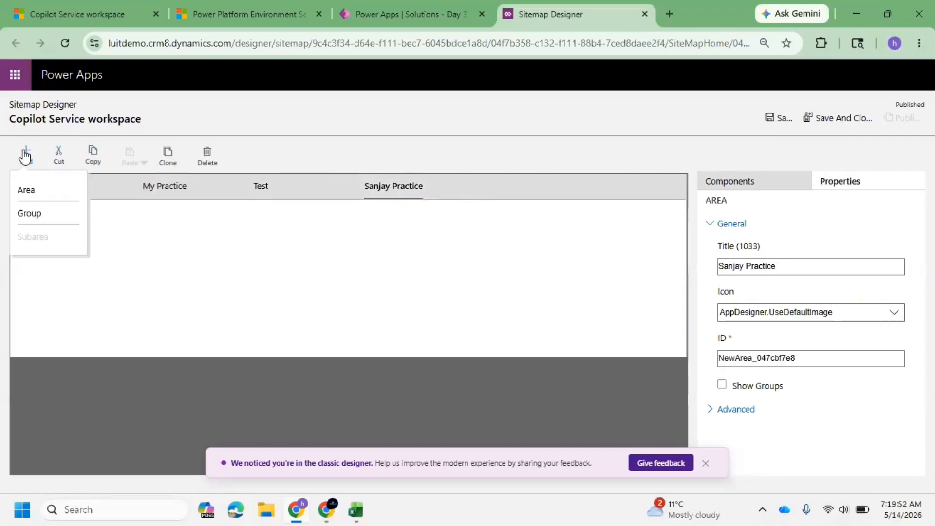
left_click(30, 213)
left_click(121, 218)
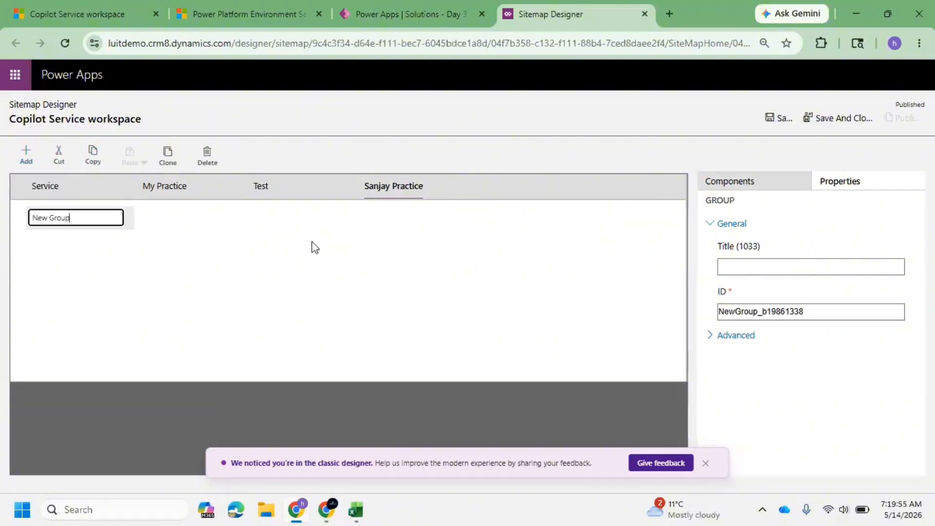
Title the new group Day 1.
key("BackSpace")
key("BackSpace")
key("BackSpace")
key("BackSpace")
key("BackSpace")
key("BackSpace")
key("BackSpace")
key("BackSpace")
key("BackSpace")
type("Day 1")
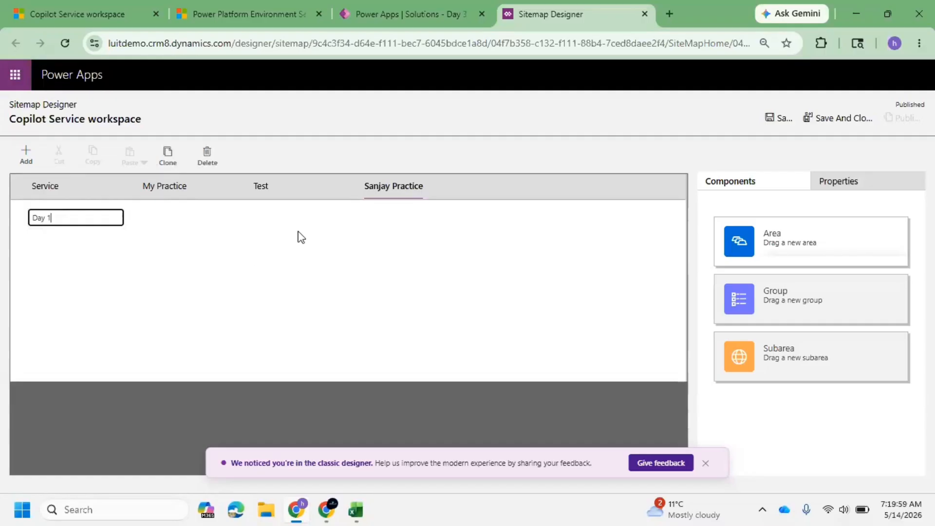
left_click(292, 231)
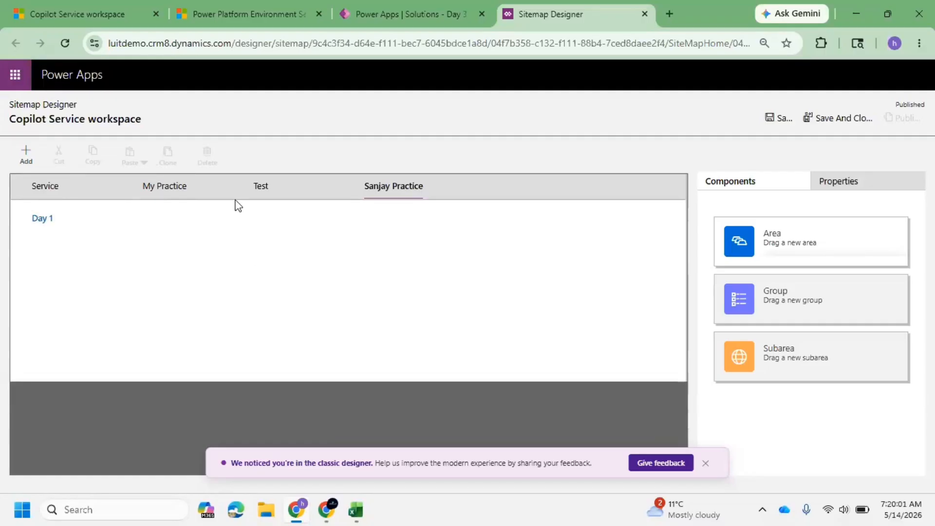
Add a subarea to the Day 1 group of type Entity showing the Location table.
left_click(26, 154)
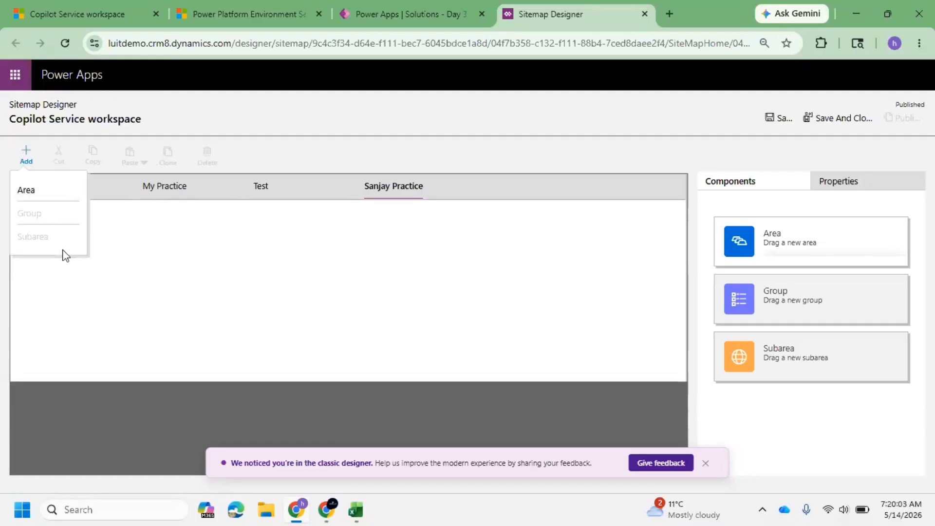
left_click(117, 239)
left_click(82, 218)
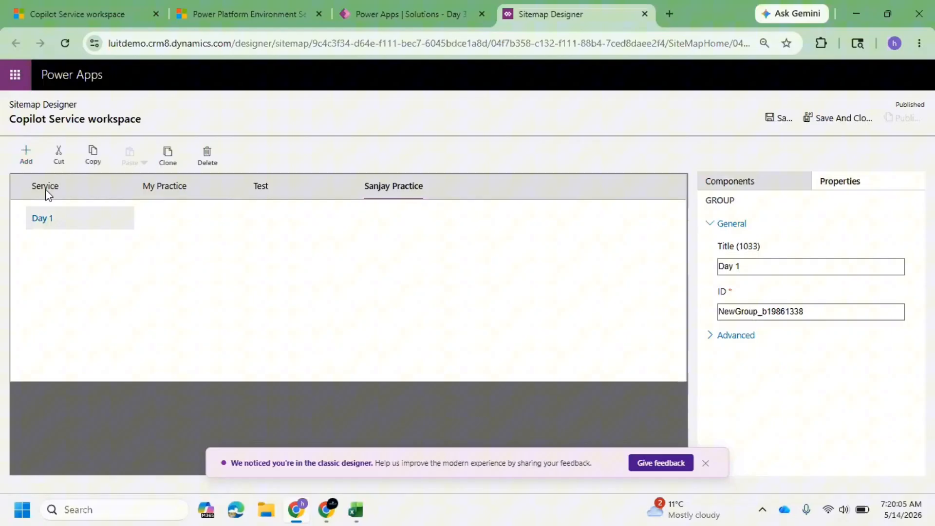
left_click(32, 151)
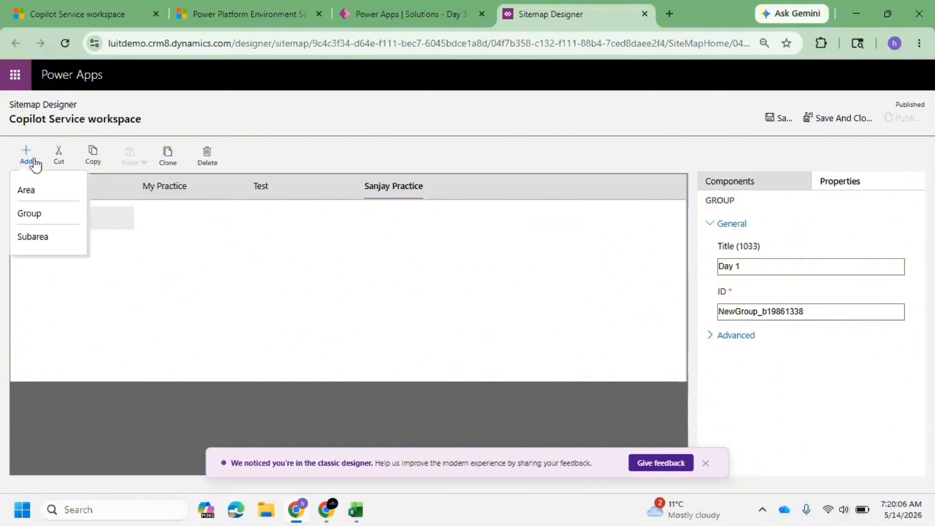
left_click(41, 242)
left_click(836, 267)
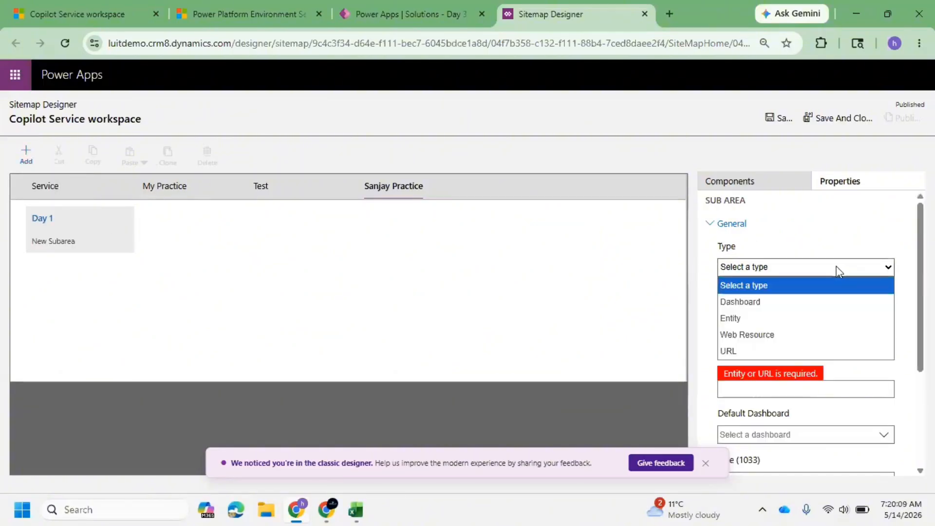
left_click(761, 318)
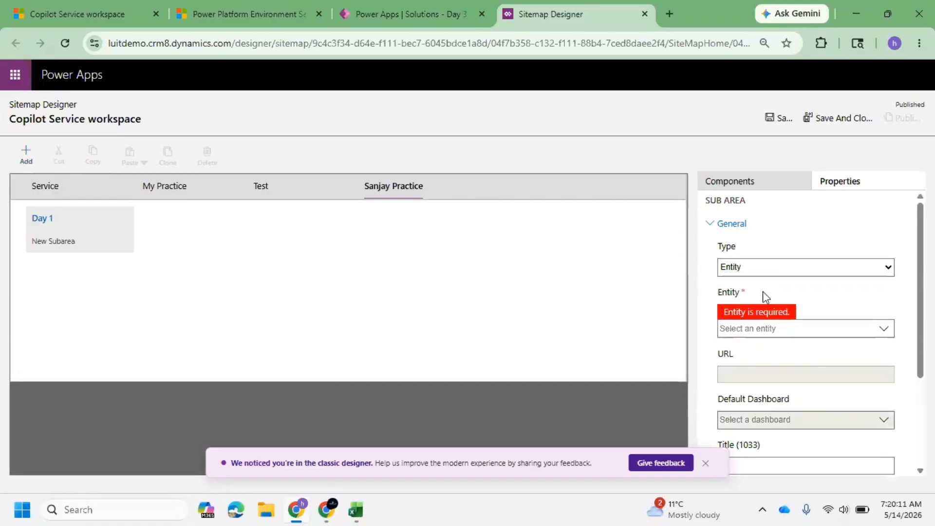
left_click(739, 329)
type("Location")
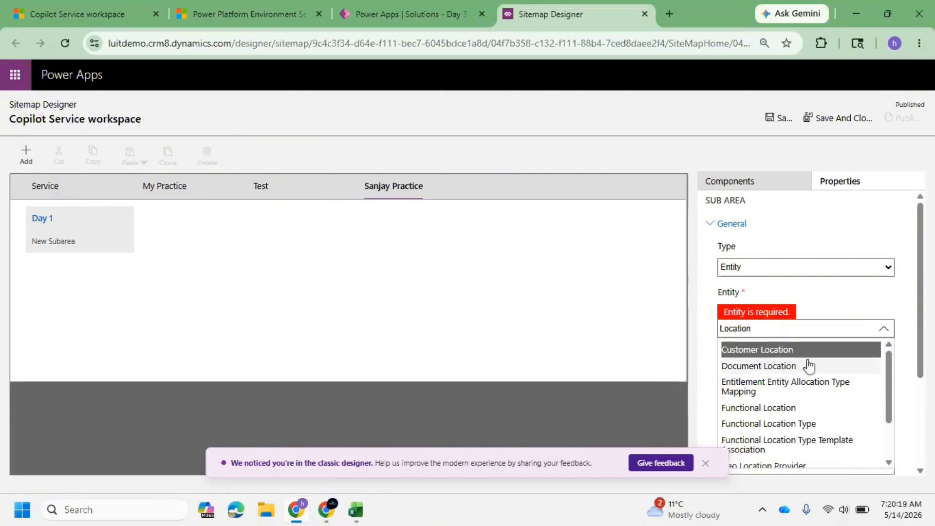
scroll(803, 384, "down", 1)
left_click(762, 429)
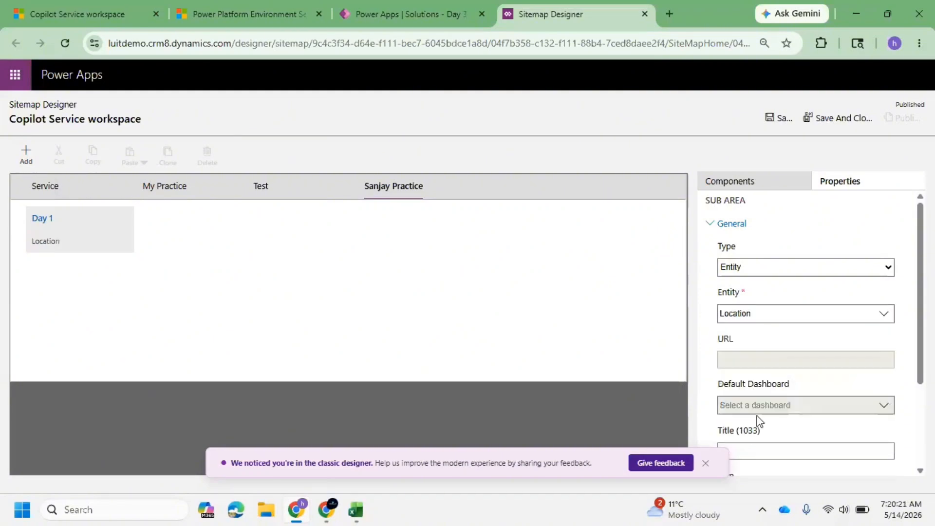
left_click(294, 278)
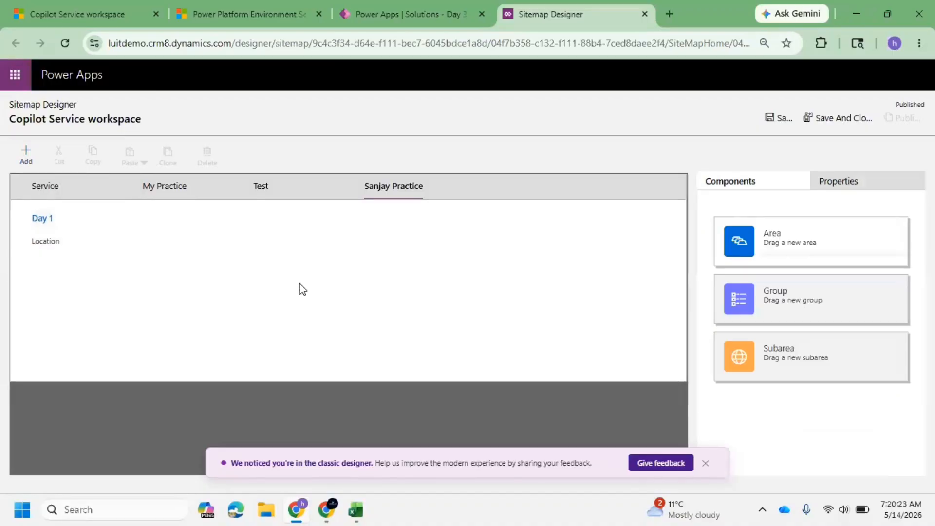
Add a second subarea to the Day 1 group and set its type to URL.
left_click(54, 221)
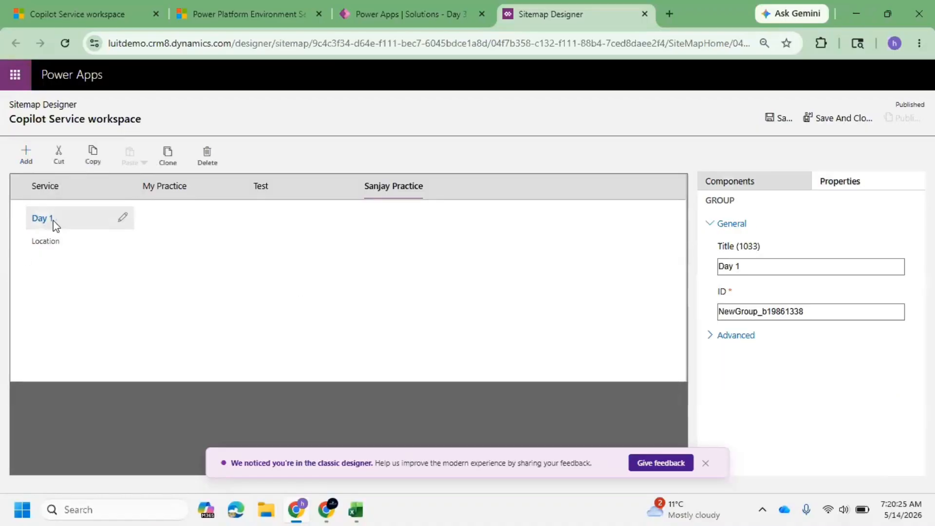
left_click(25, 155)
left_click(76, 242)
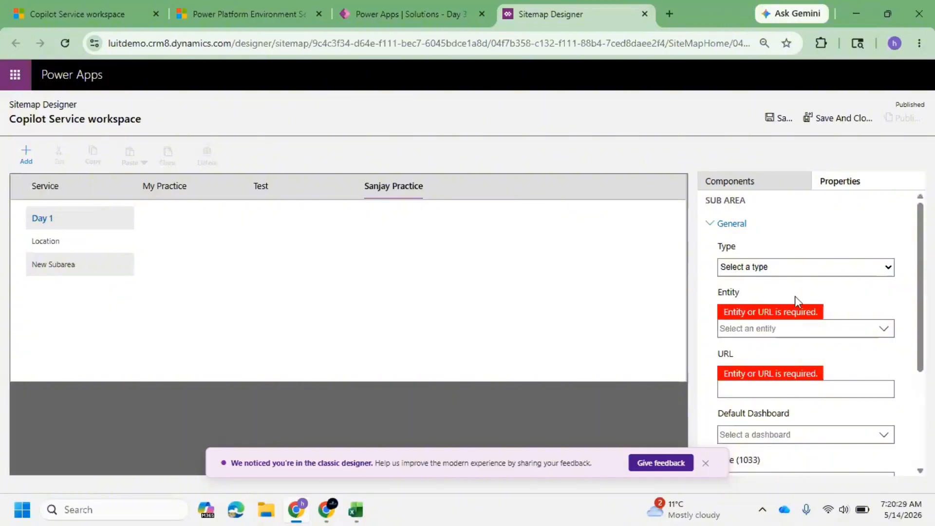
left_click(813, 266)
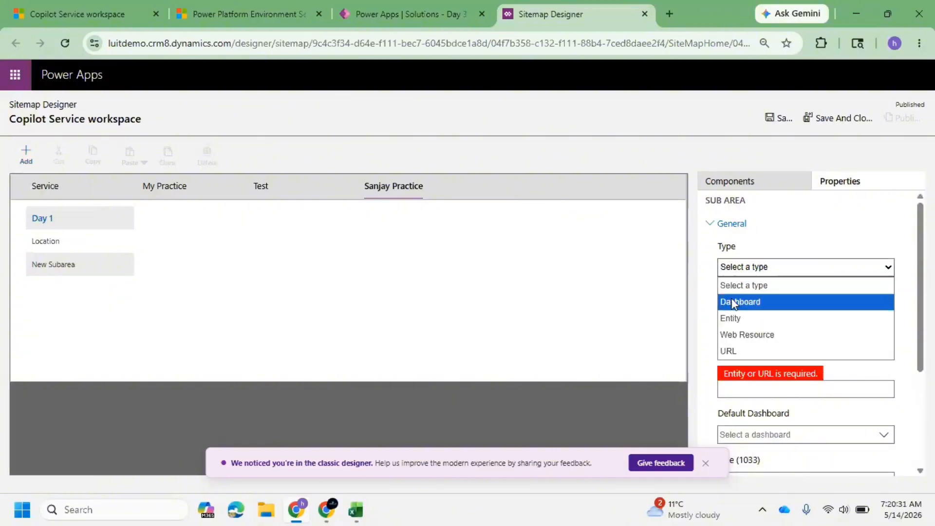
left_click(764, 306)
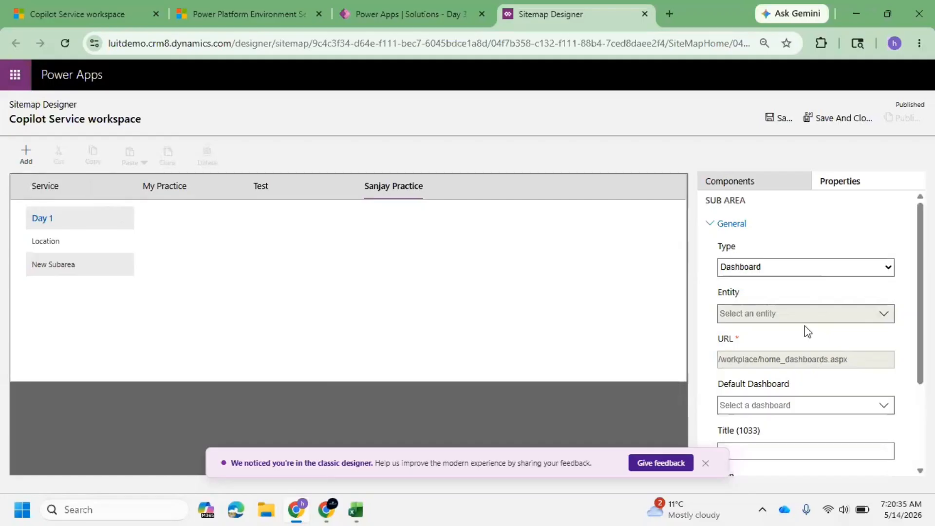
left_click(803, 272)
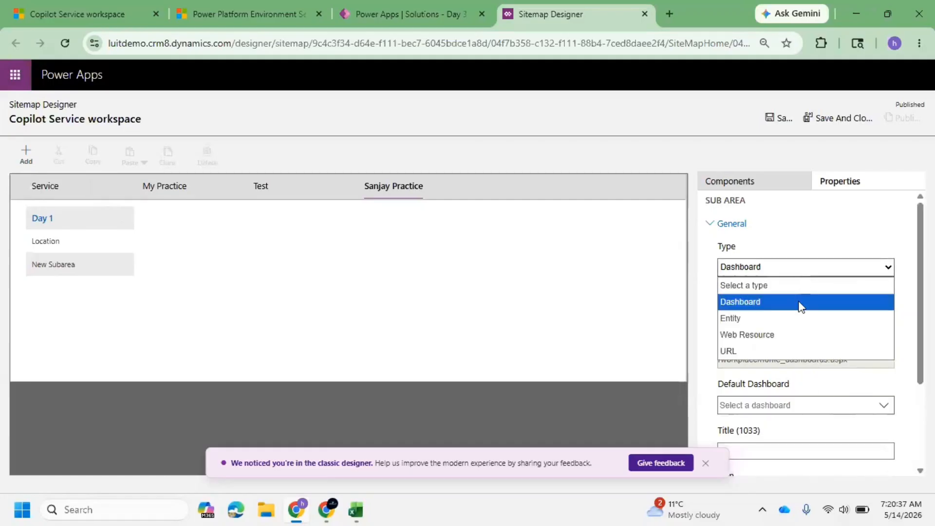
left_click(776, 341)
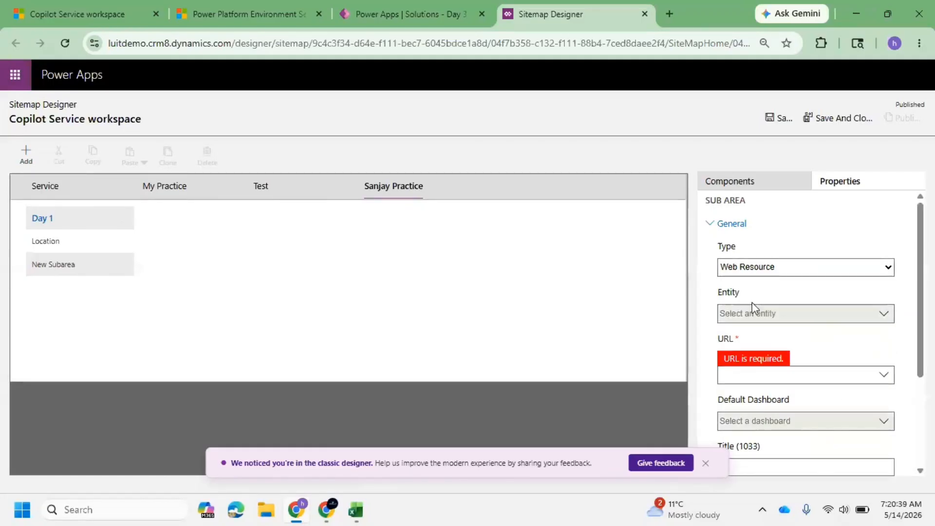
left_click(889, 386)
scroll(798, 409, "down", 15)
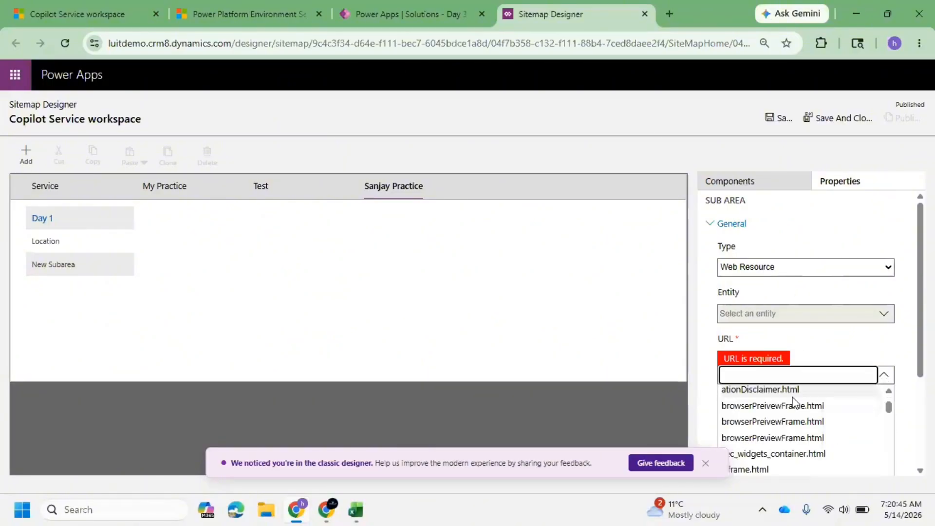
left_click(777, 270)
left_click(753, 352)
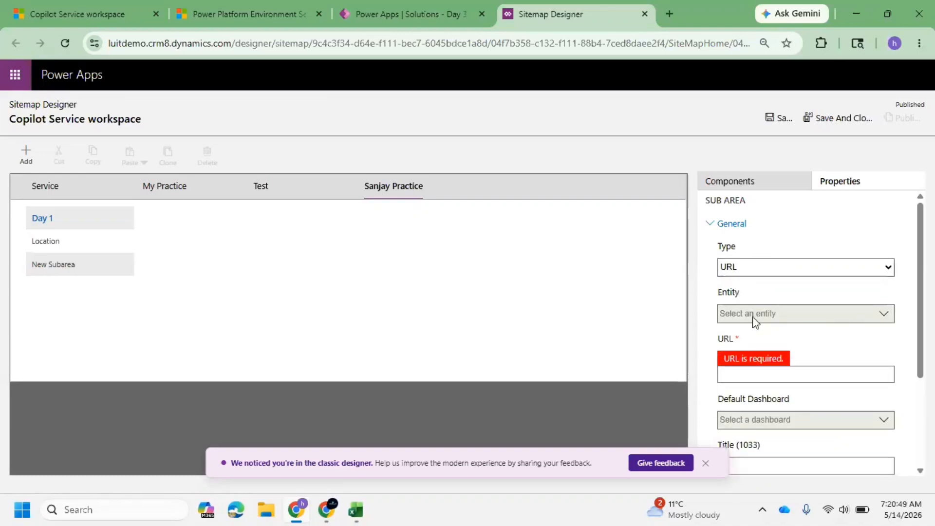
Set the new subarea's URL to sniqtech.com and its title to SNIQ.
left_click(758, 381)
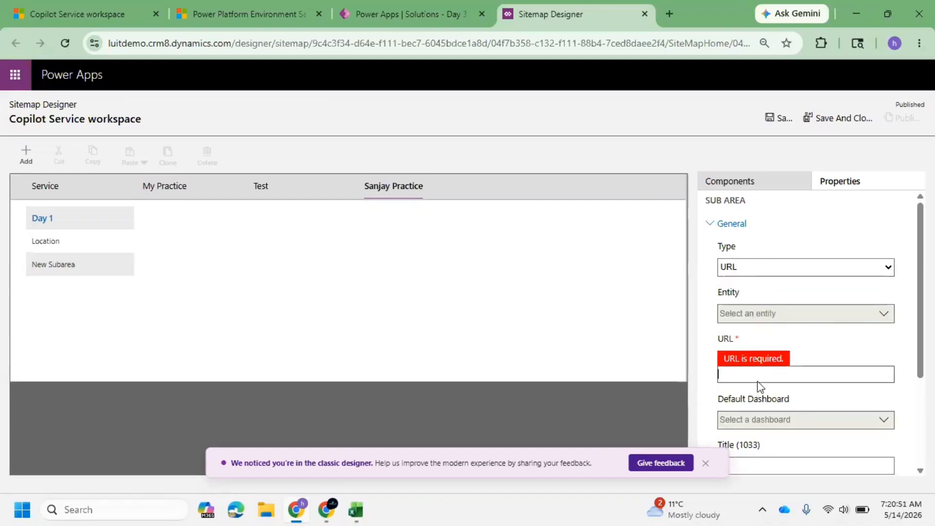
type("sniqtech.com")
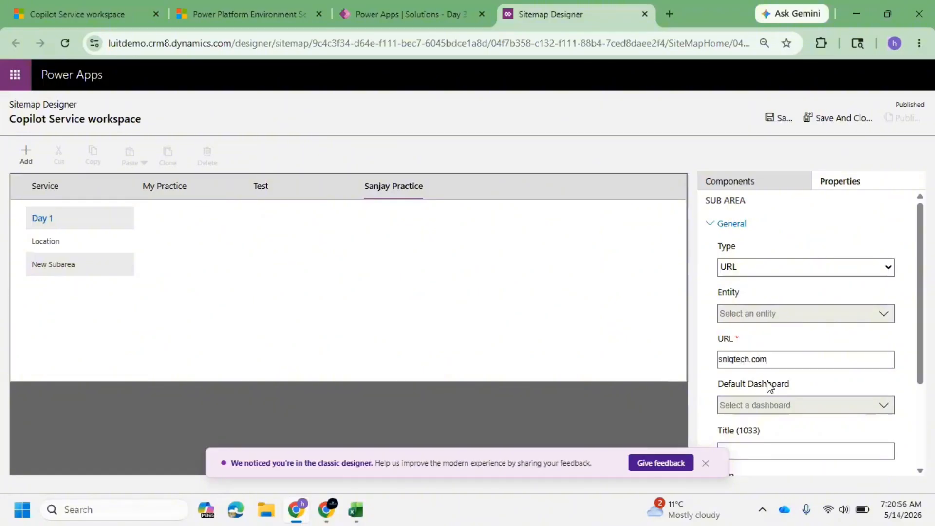
scroll(767, 384, "down", 3)
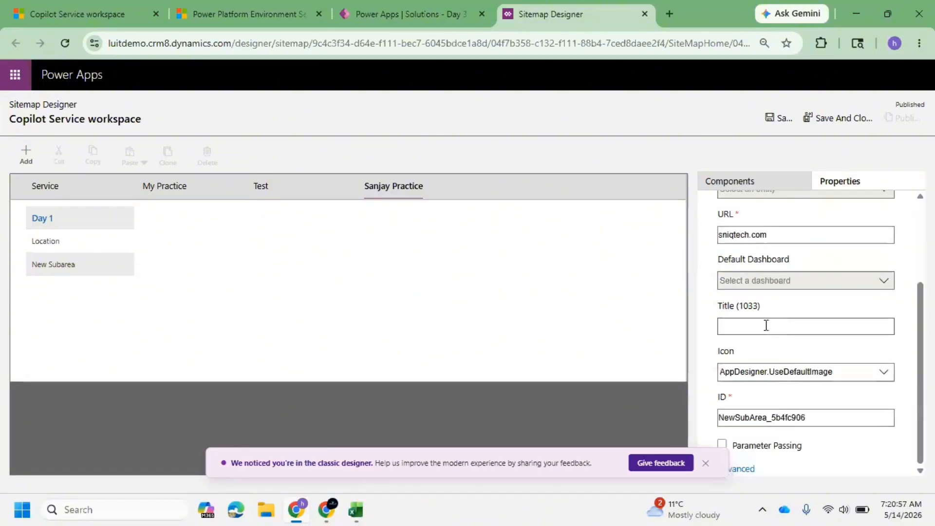
left_click(766, 326)
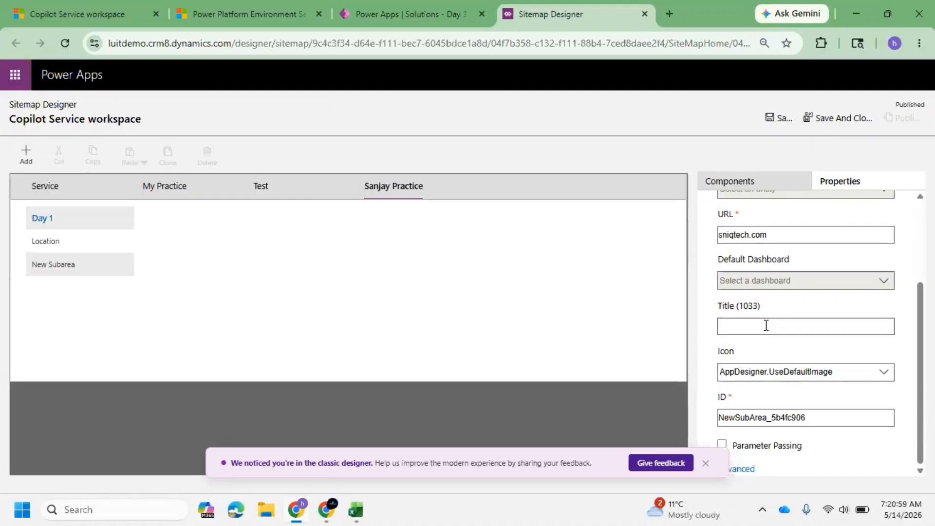
type("SNIQ")
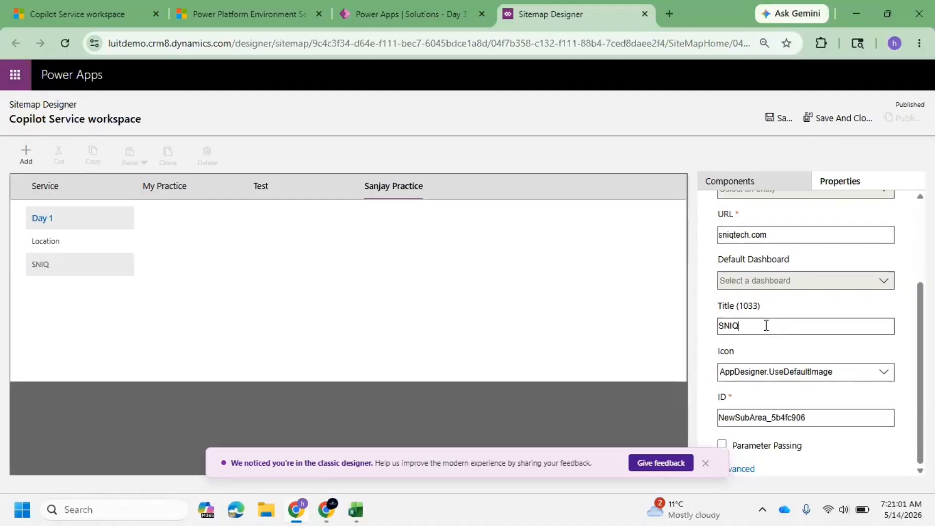
left_click(362, 290)
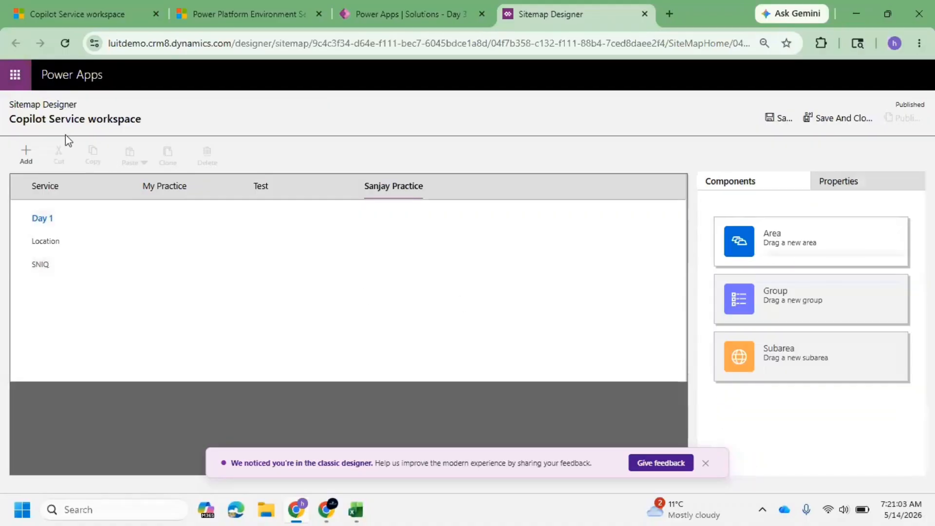
Save and close the site map and publish all customizations in the solution.
left_click(835, 119)
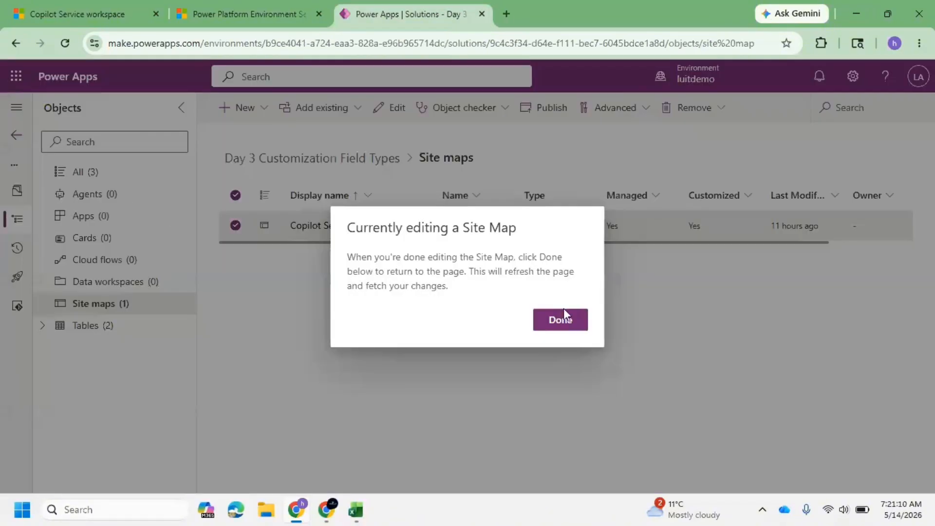
left_click(563, 314)
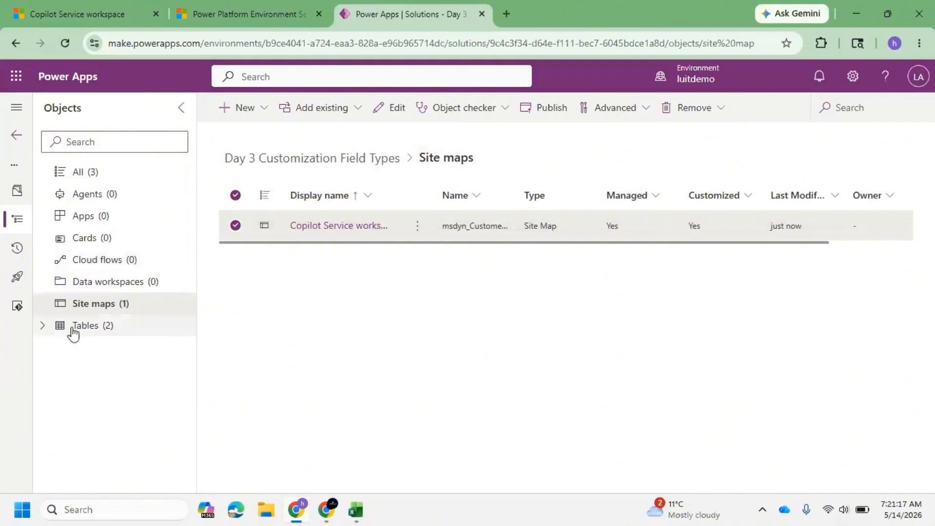
left_click(91, 172)
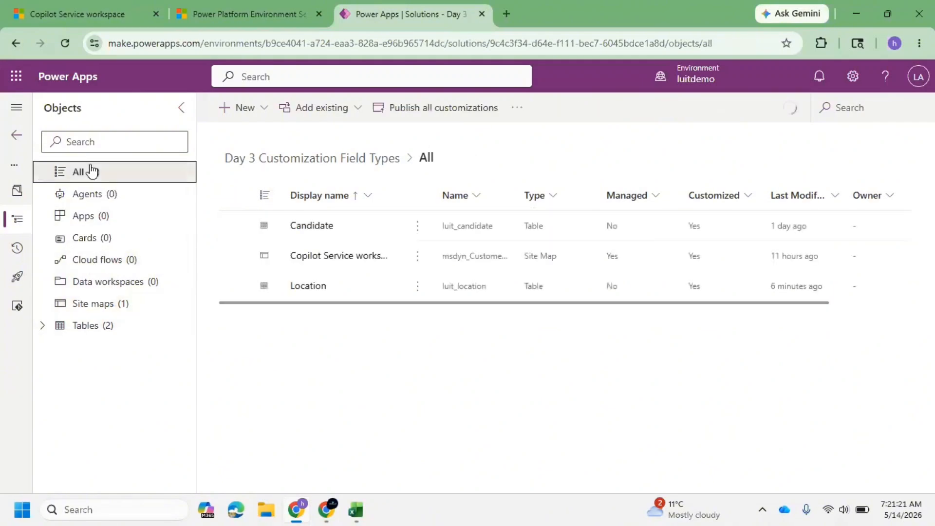
left_click(441, 115)
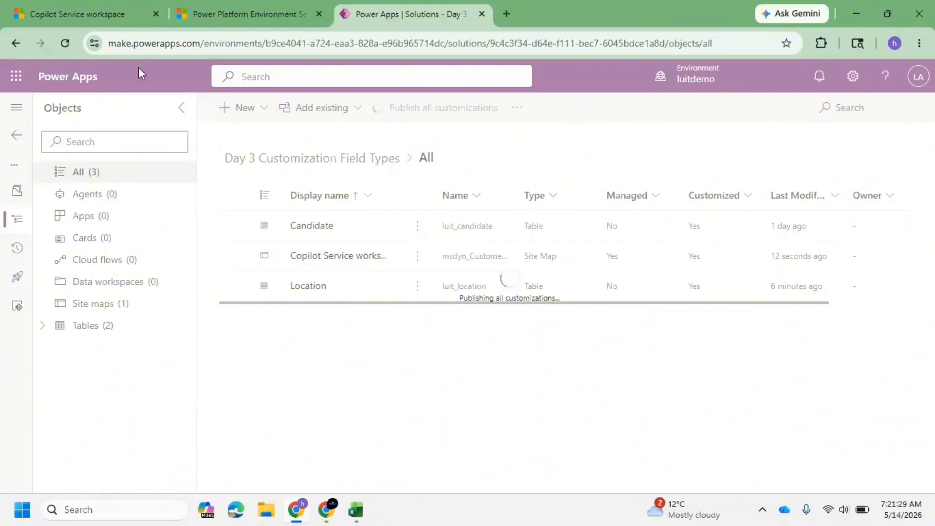
Return to the service workspace, reload it, and check the change-area list for the new practice area.
left_click(105, 14)
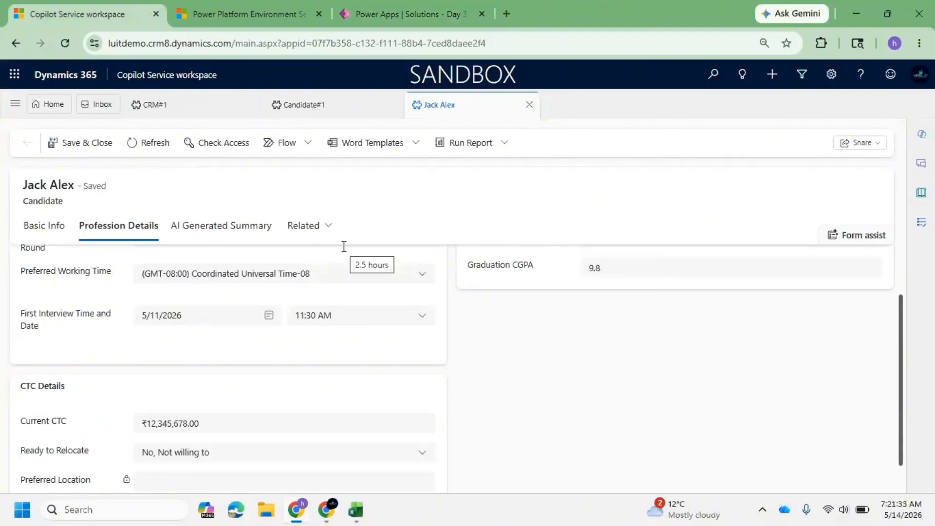
left_click(395, 6)
left_click(86, 8)
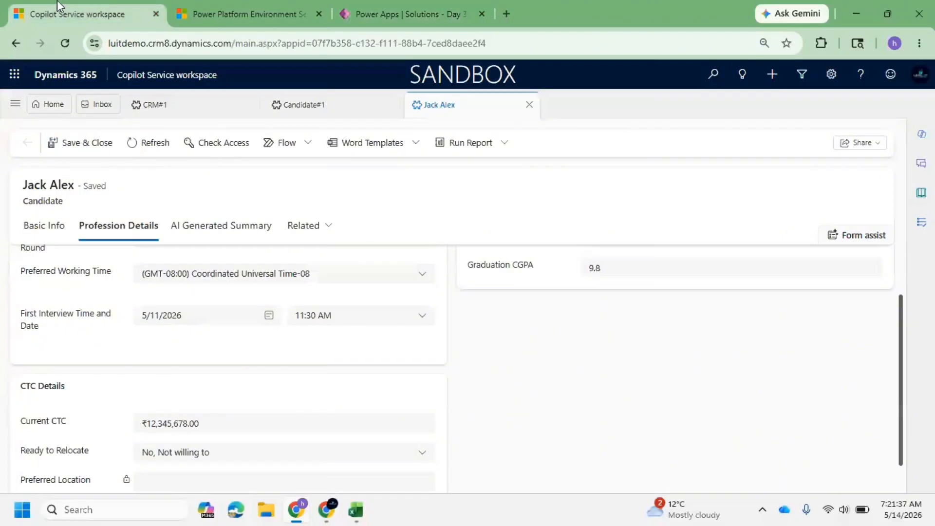
left_click(66, 43)
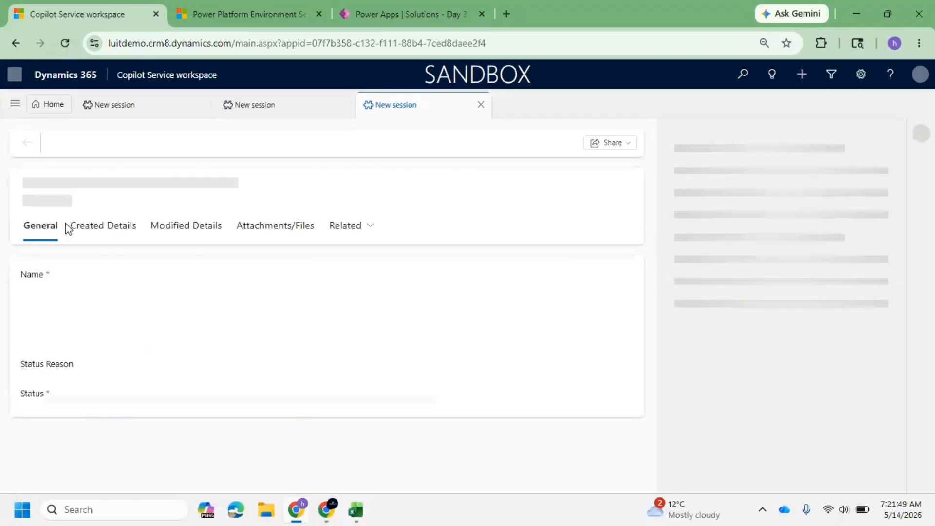
left_click(14, 104)
scroll(42, 396, "down", 5)
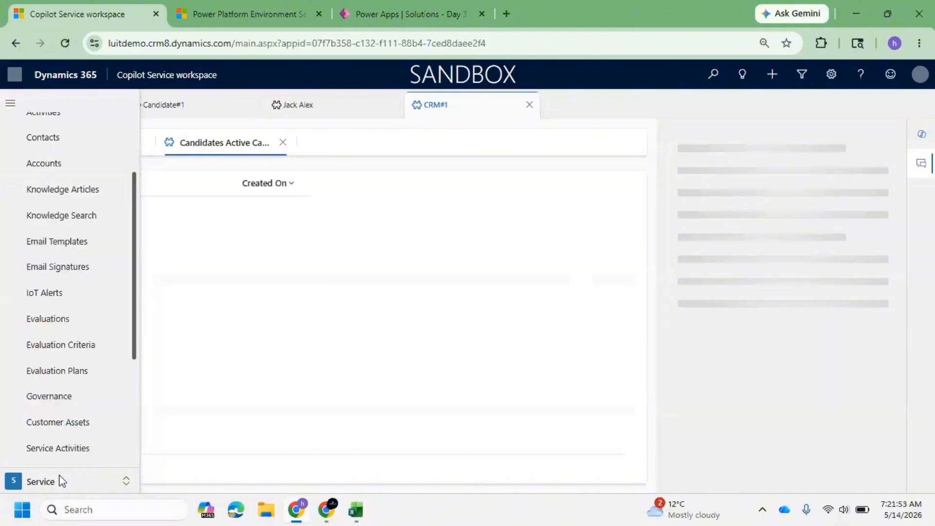
left_click(59, 479)
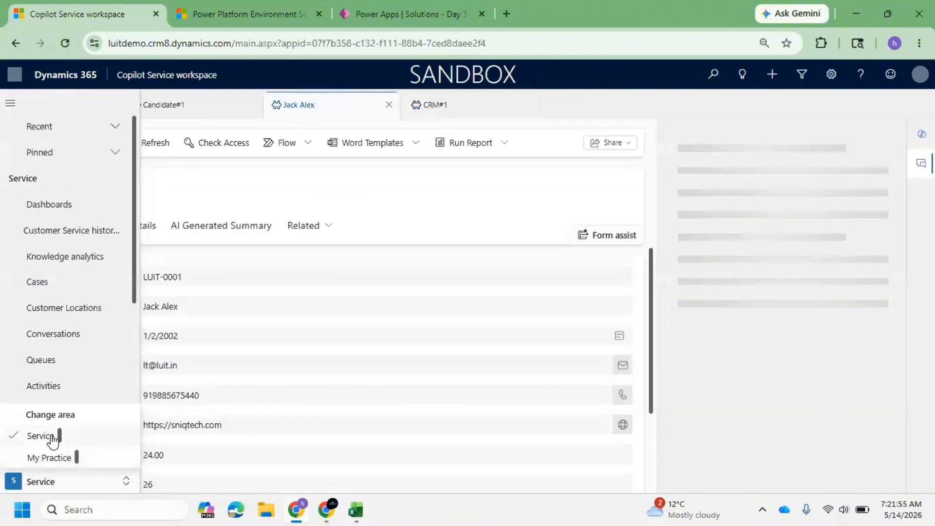
Wait for the customizations to finish publishing, then refresh the workspace app.
left_click(439, 10)
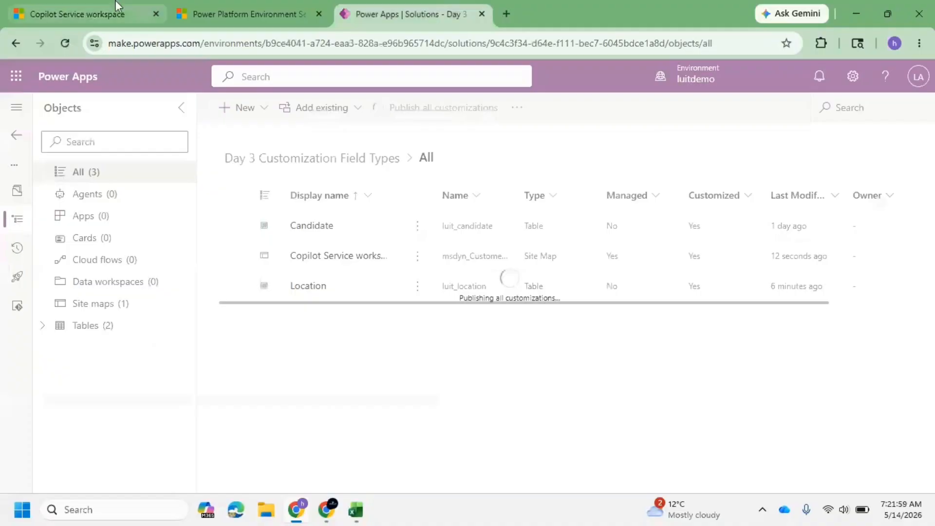
left_click(68, 9)
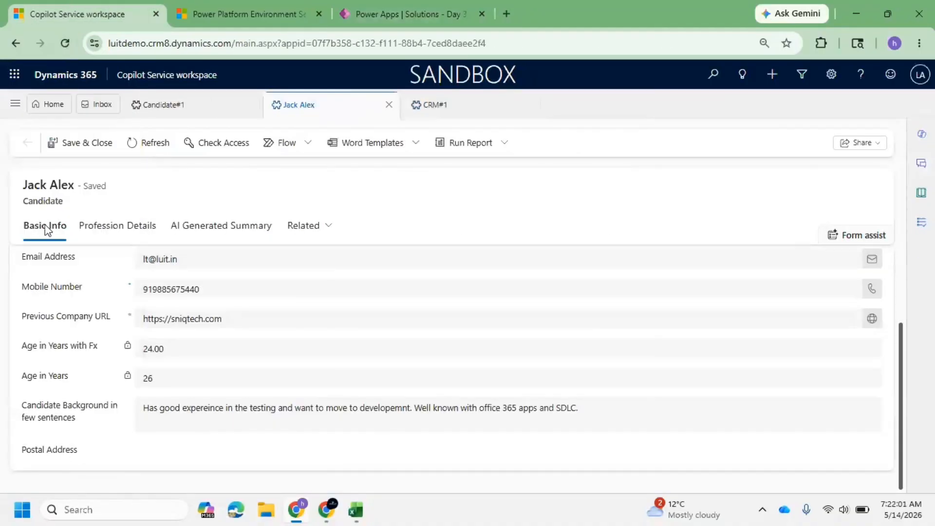
left_click(141, 232)
scroll(147, 336, "down", 2)
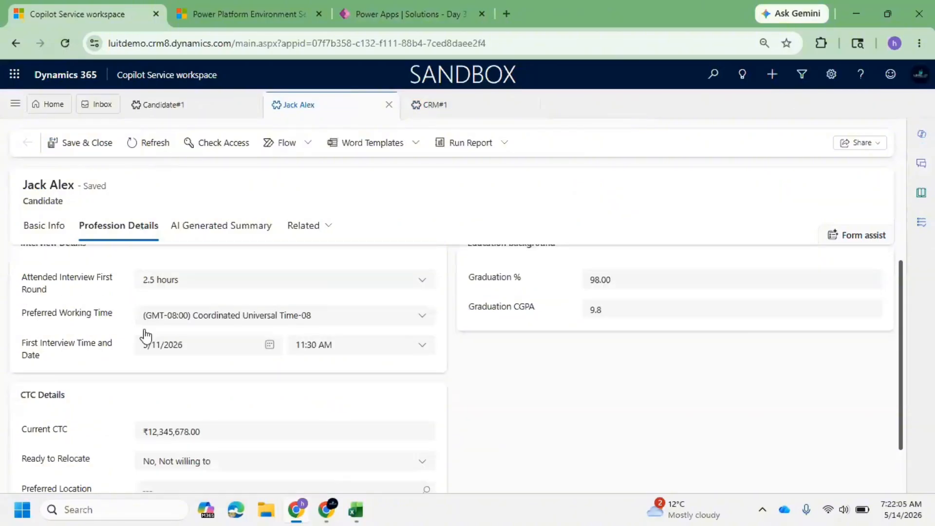
left_click(437, 4)
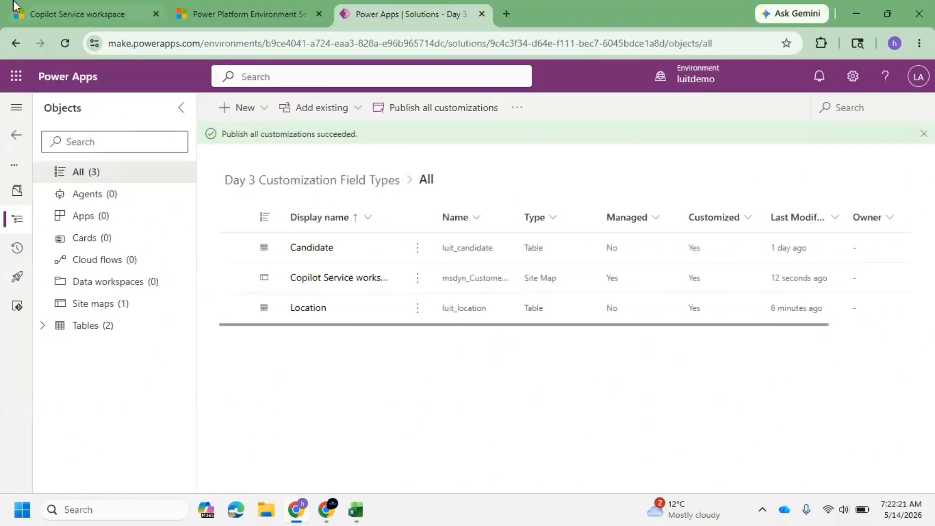
left_click(42, 6)
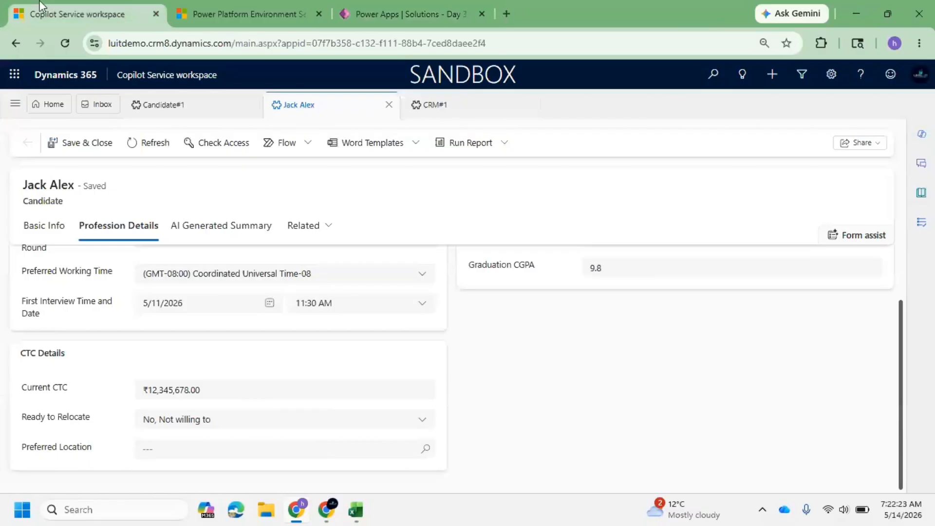
key("F5")
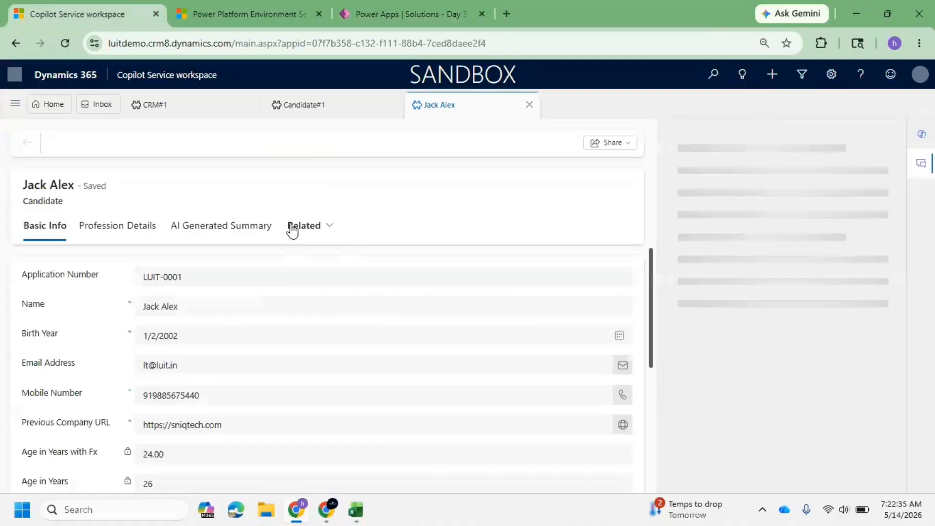
Switch to the Sanjay Practice area and open its Location list.
left_click(15, 103)
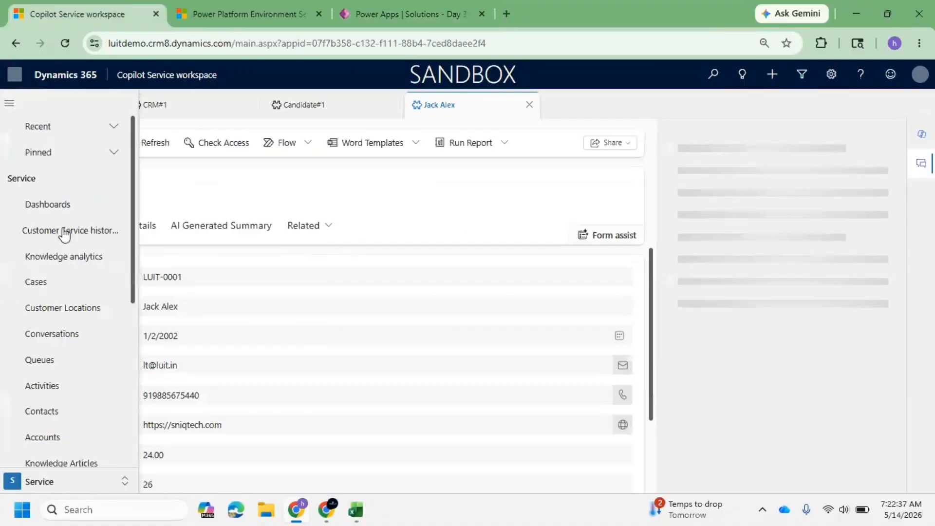
scroll(91, 388, "down", 5)
left_click(69, 484)
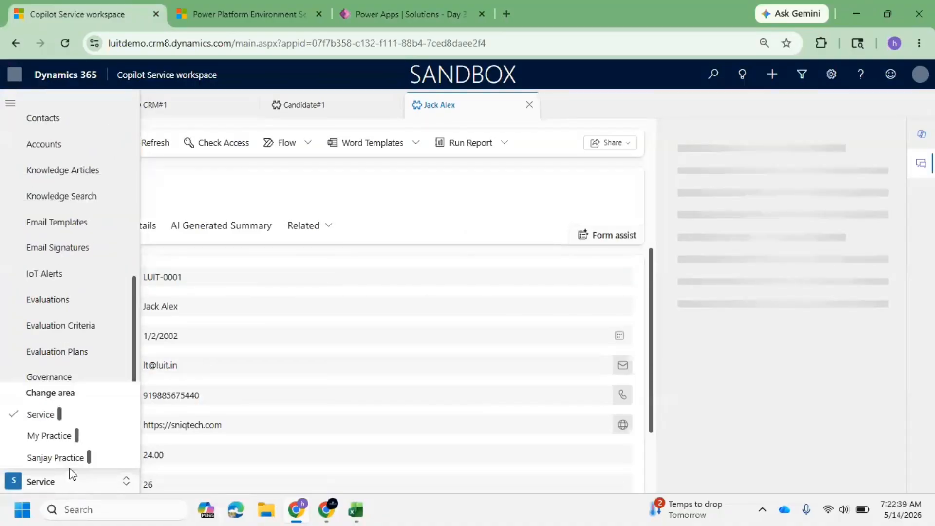
left_click(59, 458)
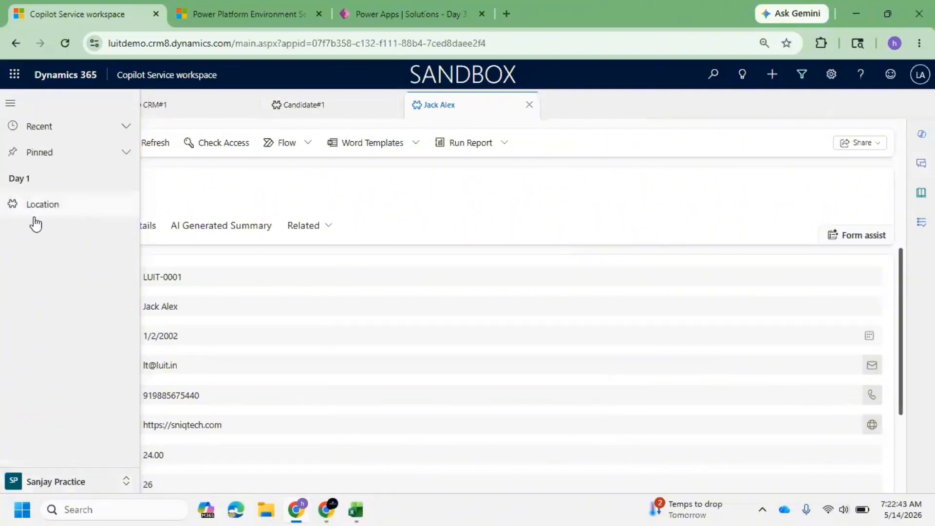
left_click(66, 216)
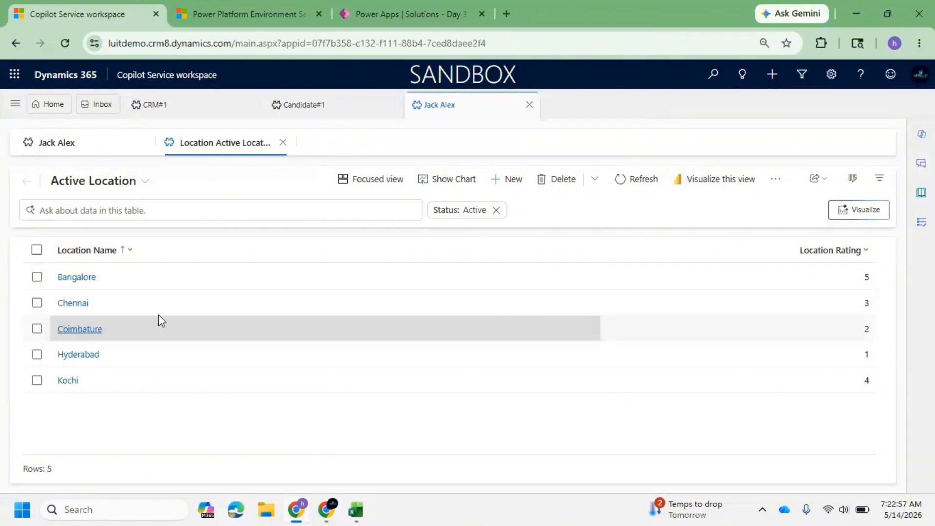
Switch to Excel and review the Locations workbook's location names and ratings.
left_click(357, 512)
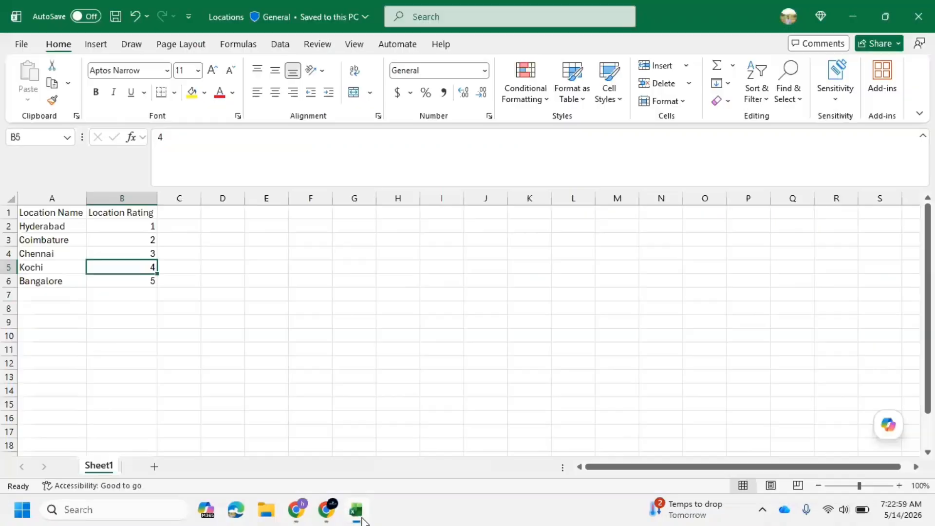
left_click(25, 211)
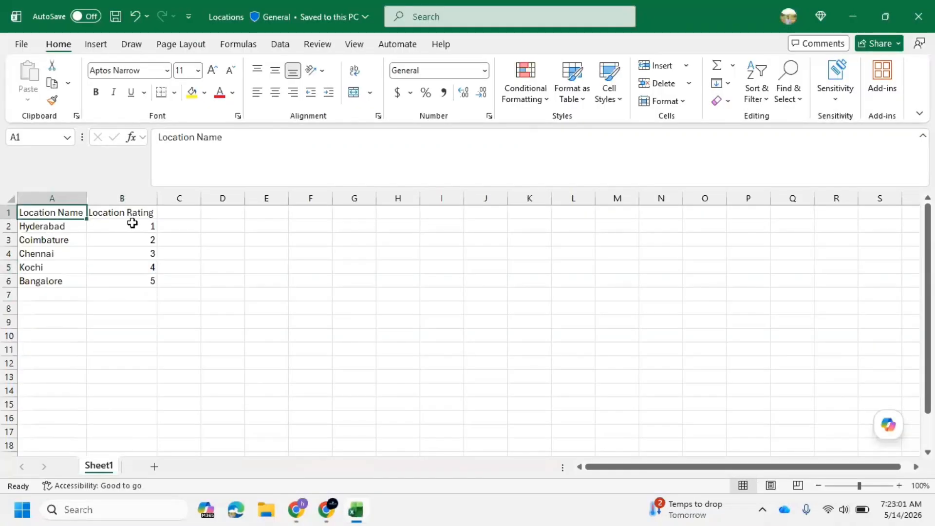
left_click(135, 213)
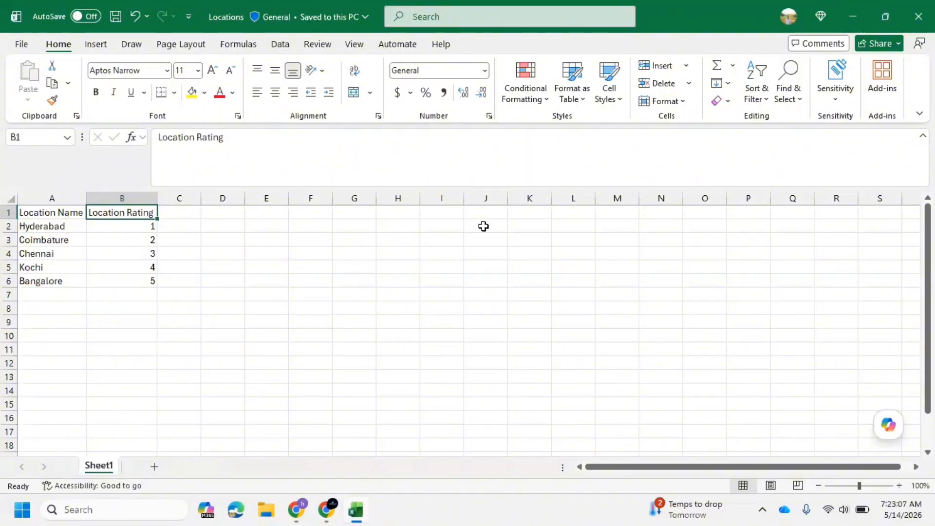
left_click(852, 17)
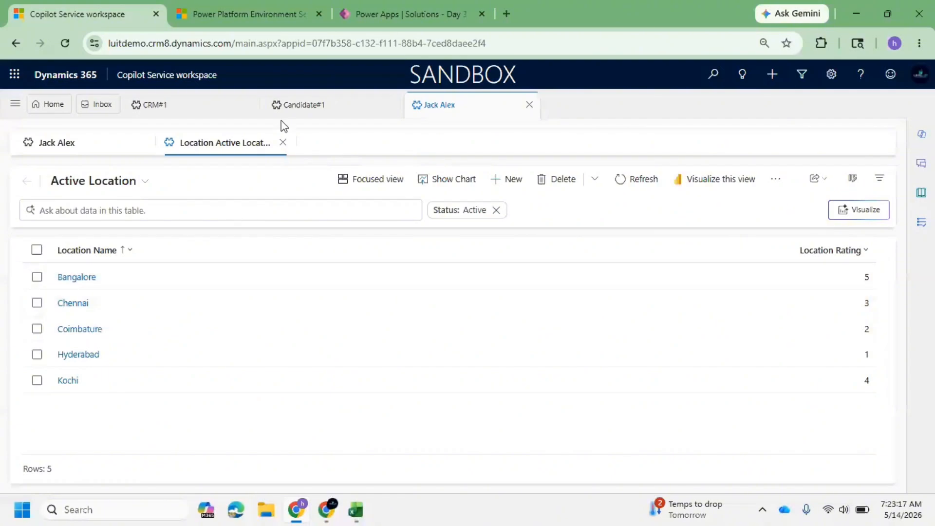
left_click(63, 144)
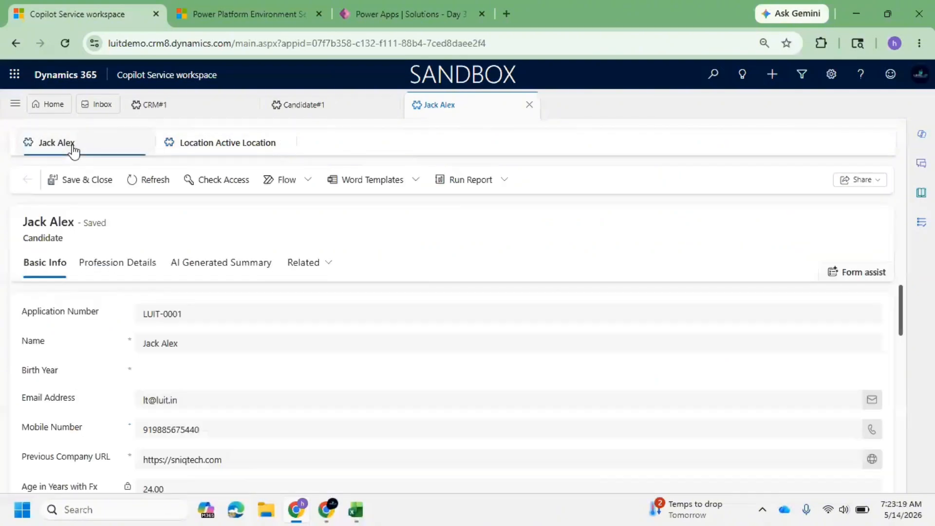
left_click(100, 264)
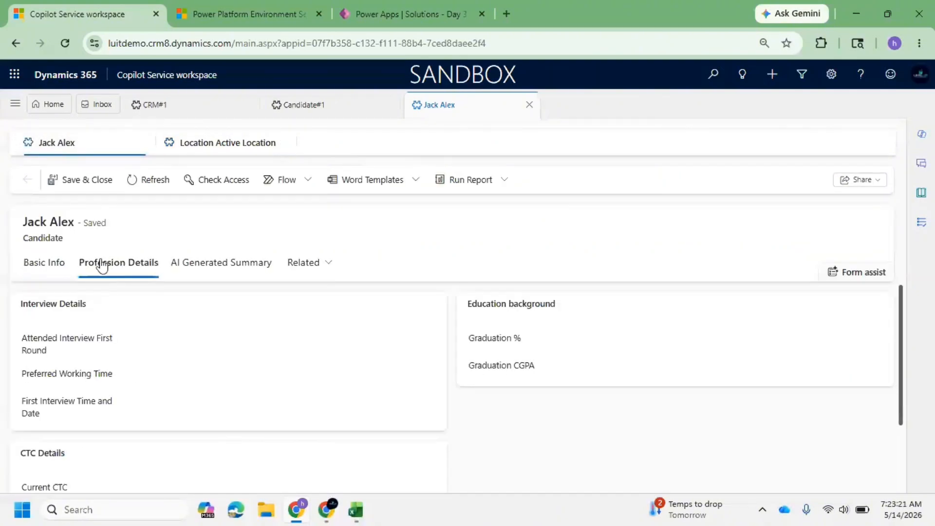
scroll(163, 299, "down", 2)
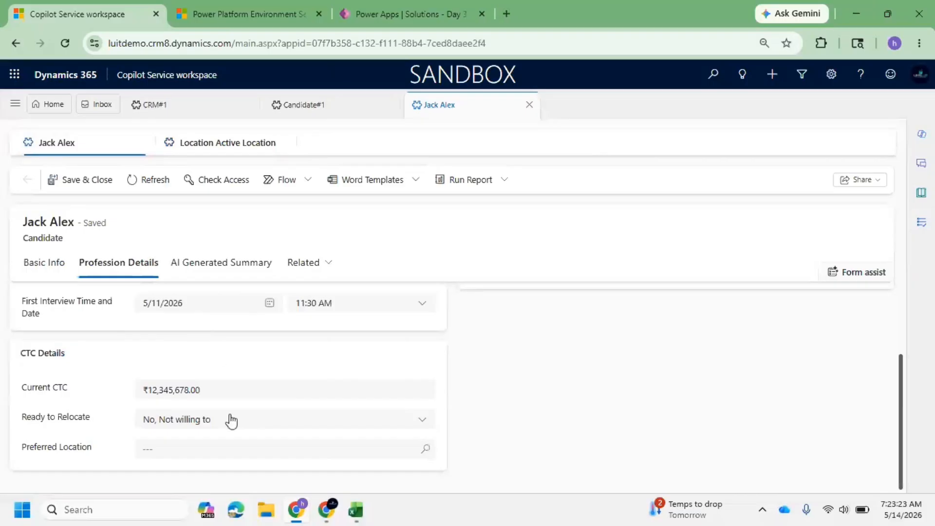
left_click(194, 453)
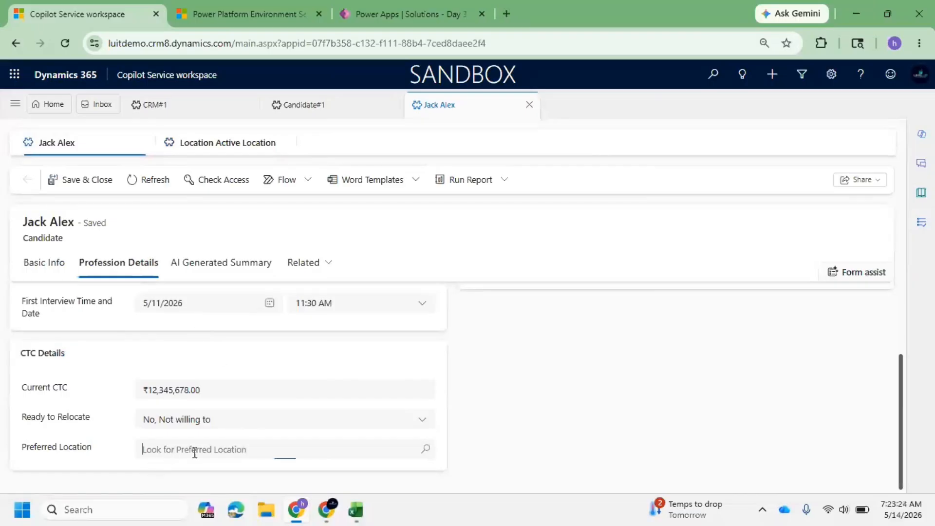
left_click(425, 449)
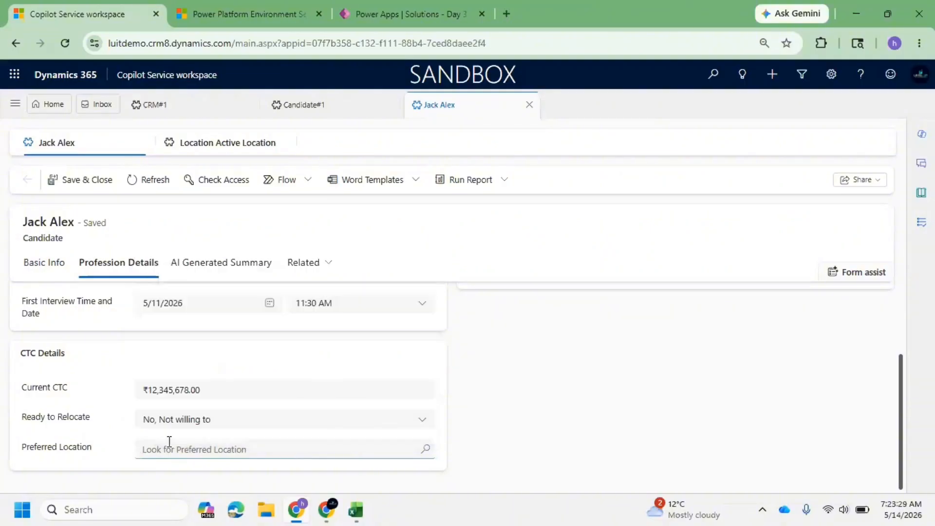
left_click(425, 449)
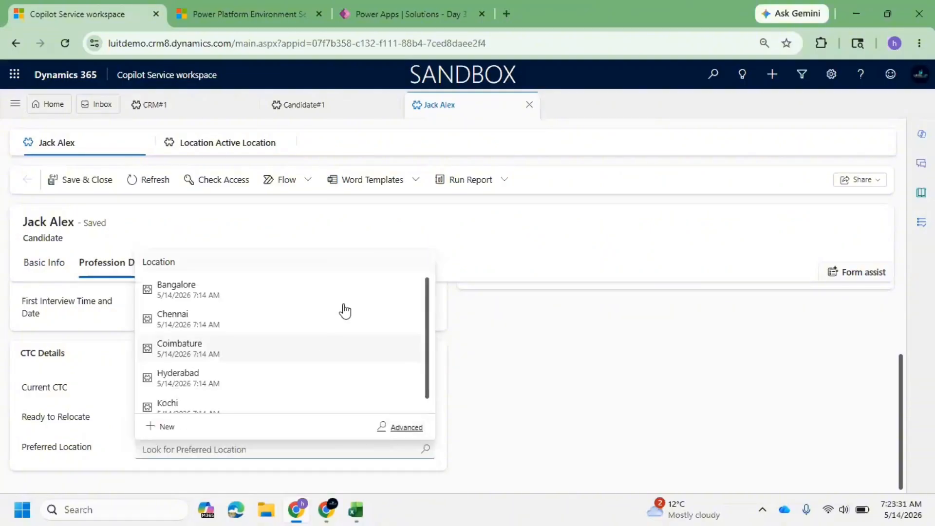
left_click(257, 309)
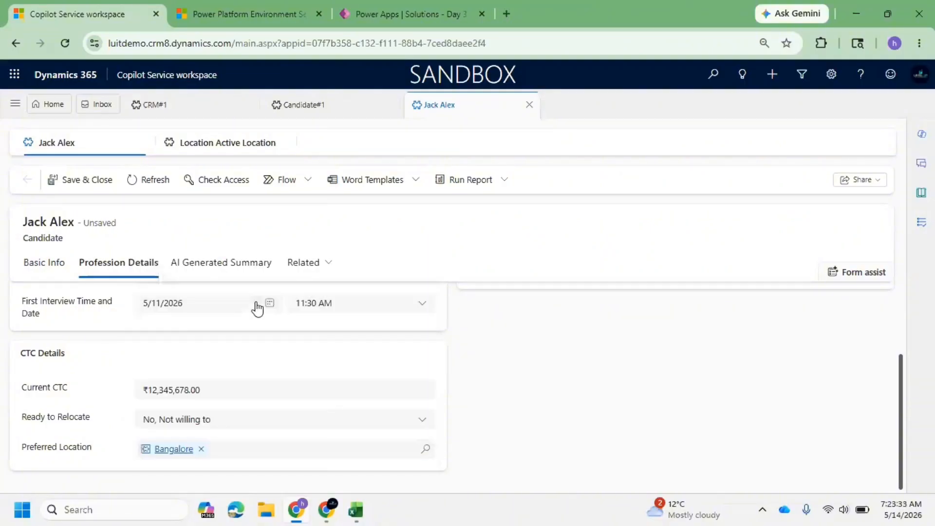
left_click(73, 181)
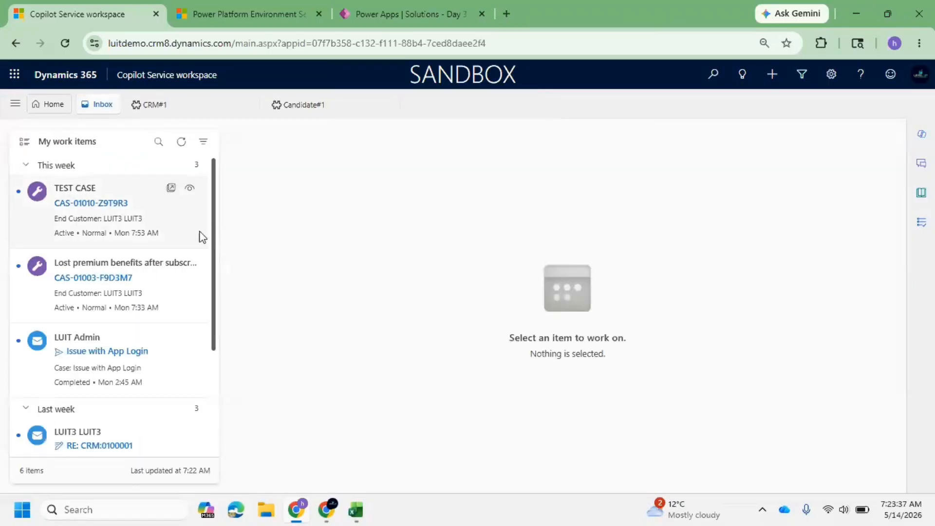
Switch to the My Practice area and open the Candidates list.
left_click(15, 103)
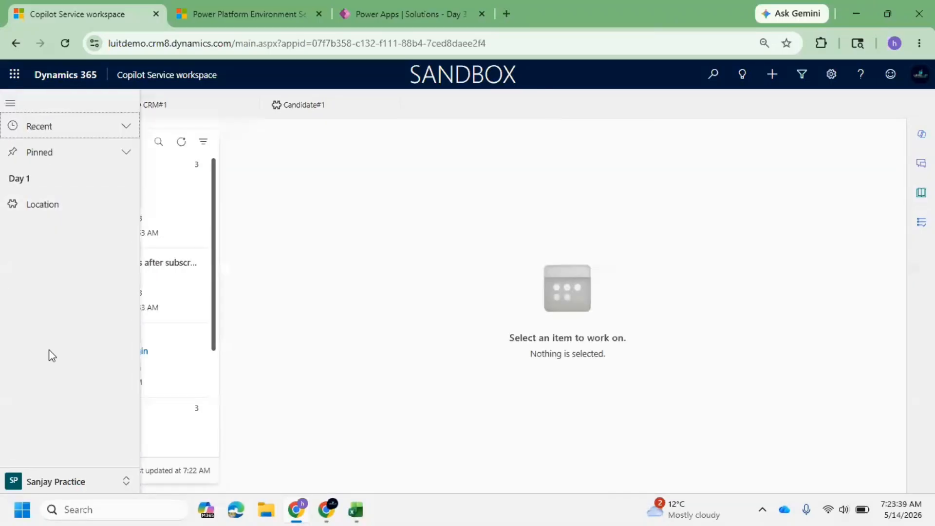
left_click(69, 471)
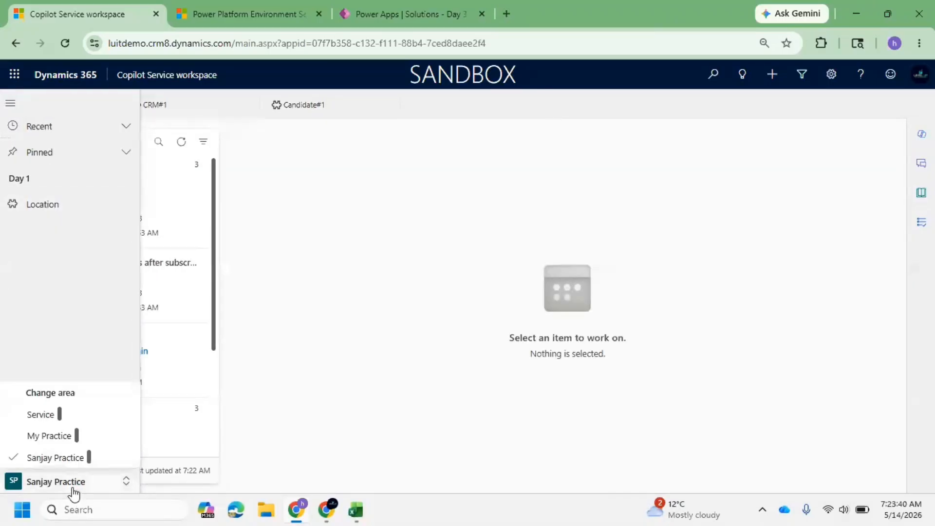
left_click(65, 435)
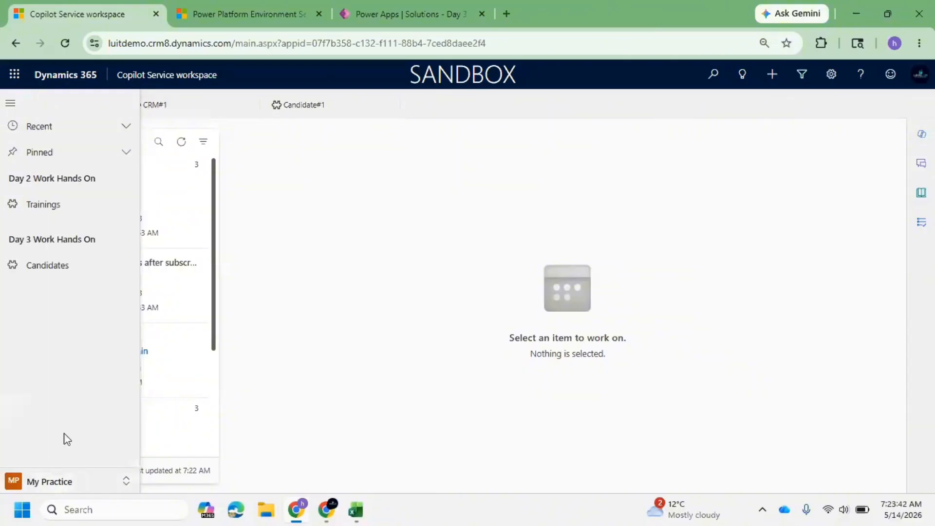
left_click(61, 267)
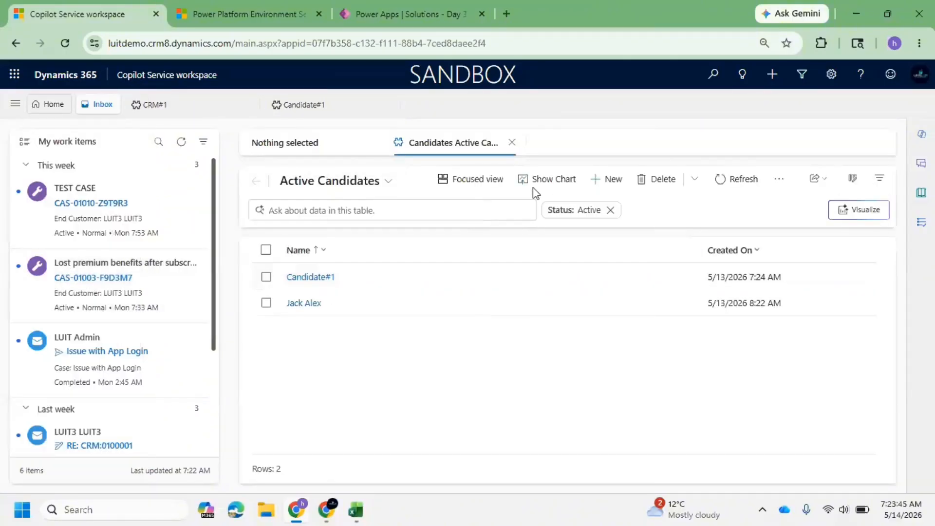
Create a new candidate and set its Application Number to Candidate#2.
left_click(608, 185)
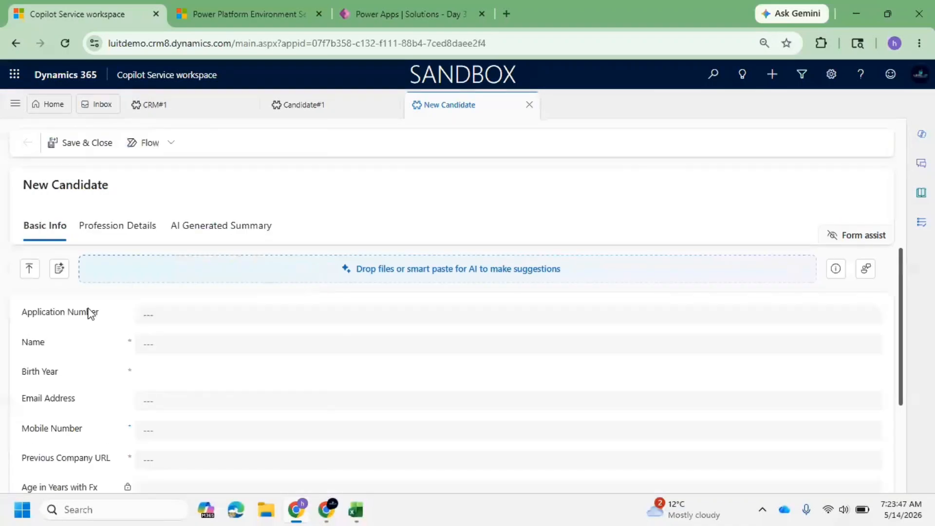
left_click(217, 317)
type("Can")
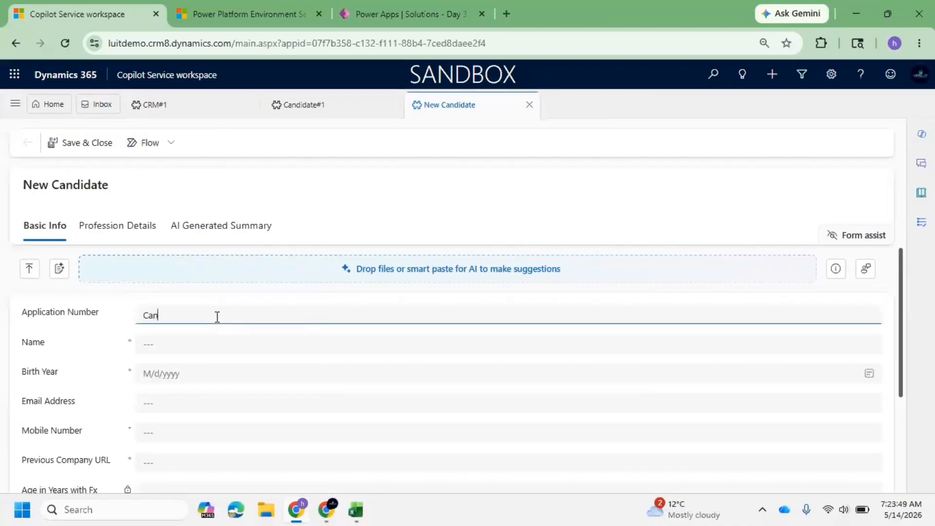
type("diad")
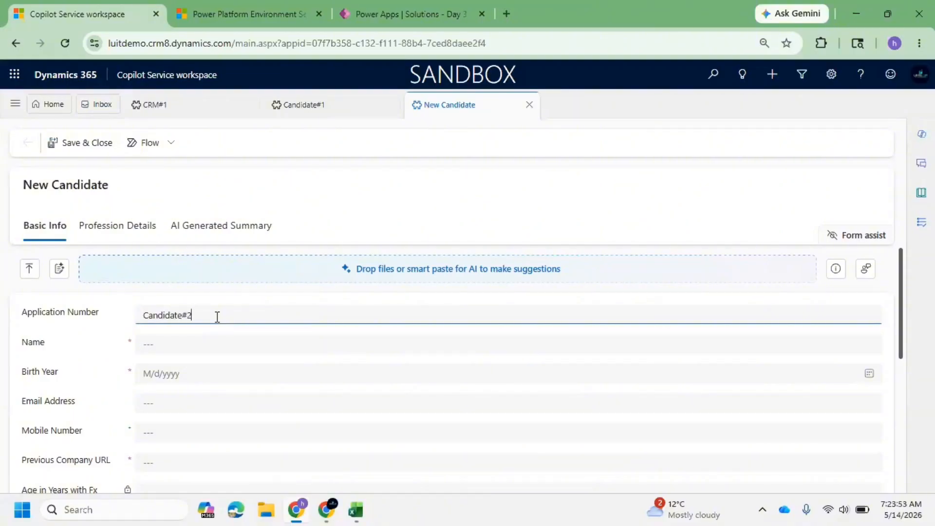
On the Profession Details tab, set the Preferred Location lookup to Coimbature.
left_click(100, 225)
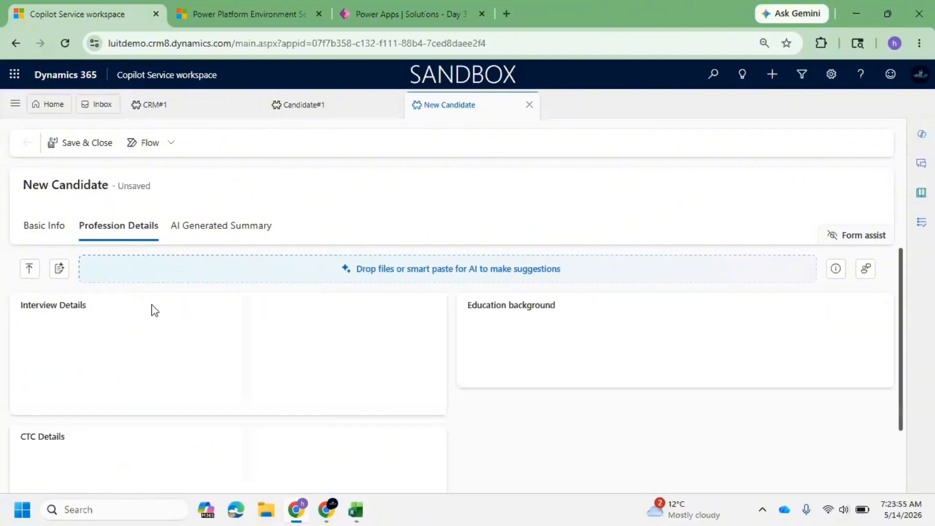
scroll(153, 407, "down", 2)
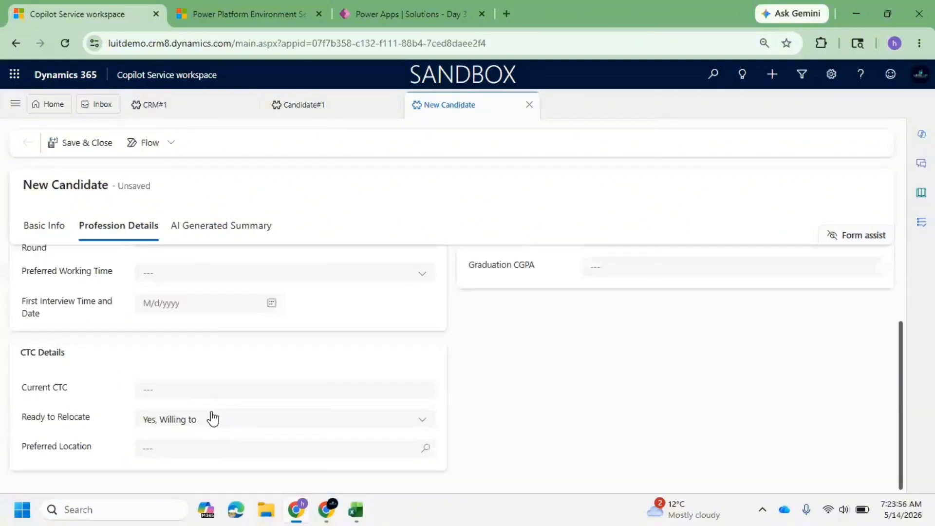
left_click(425, 448)
left_click(223, 384)
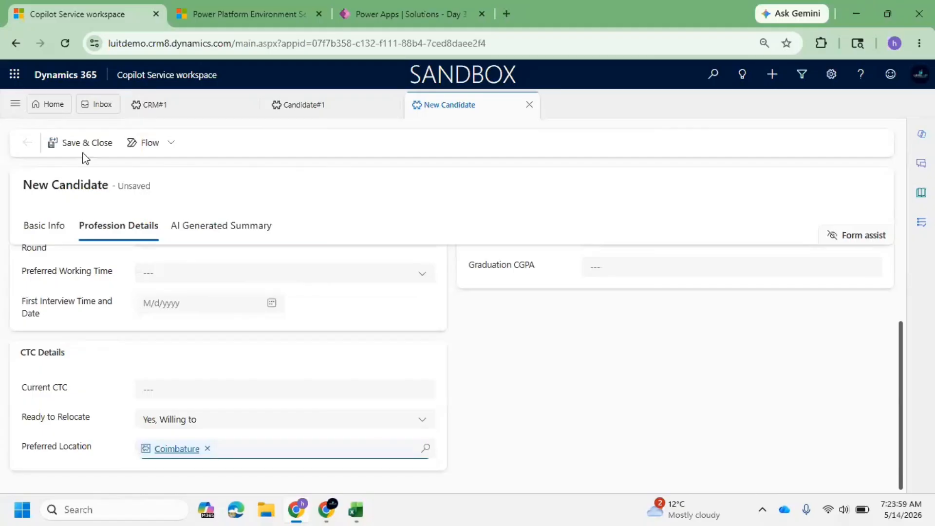
Try to save and close the candidate, review the required-field notifications, and return to Basic Info.
left_click(68, 144)
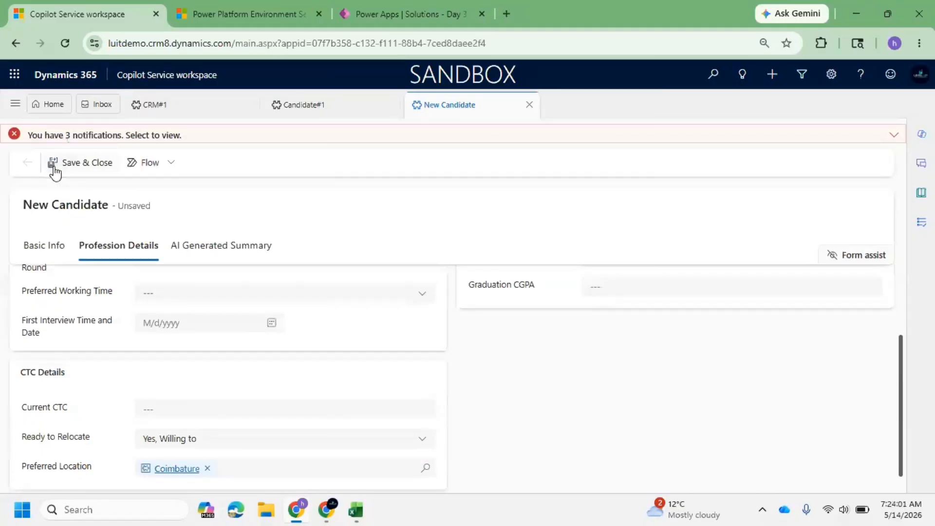
left_click(883, 133)
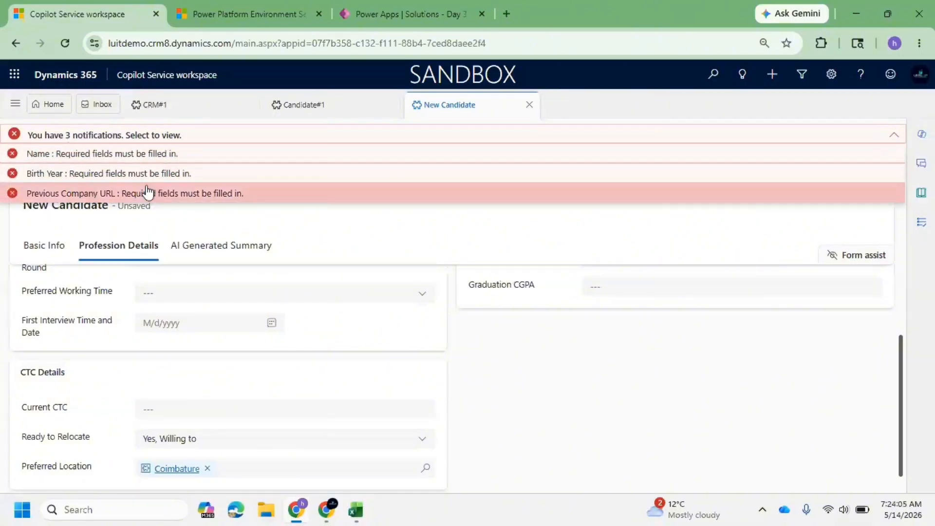
double_click(57, 254)
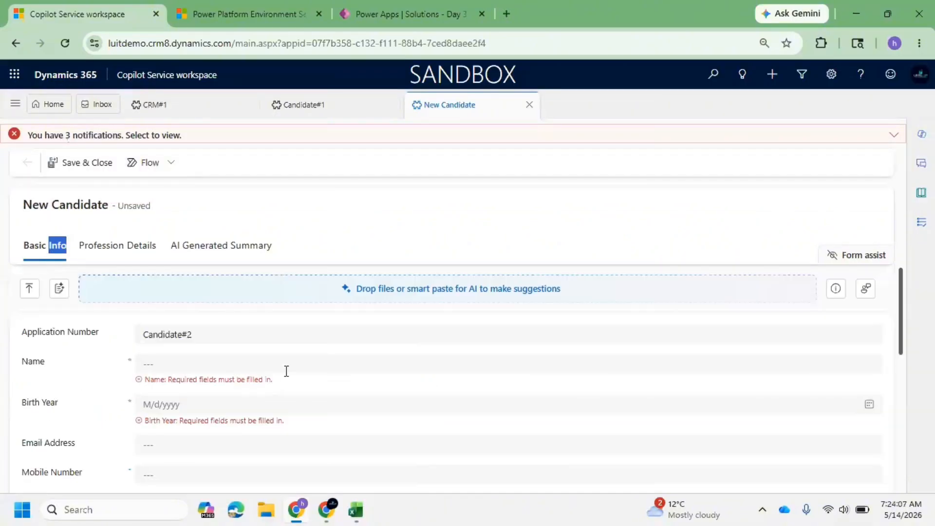
Fill in the candidate's Name and Birth Year fields.
left_click(144, 364)
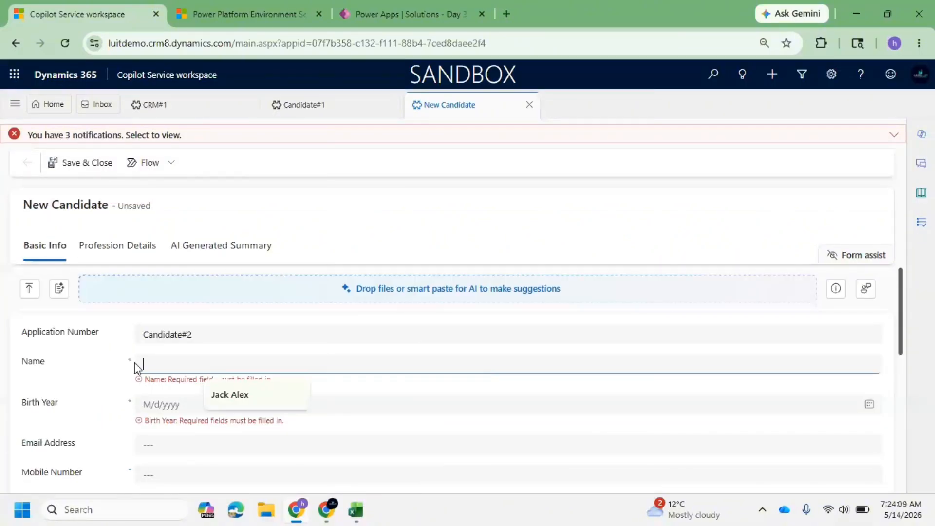
left_click(242, 396)
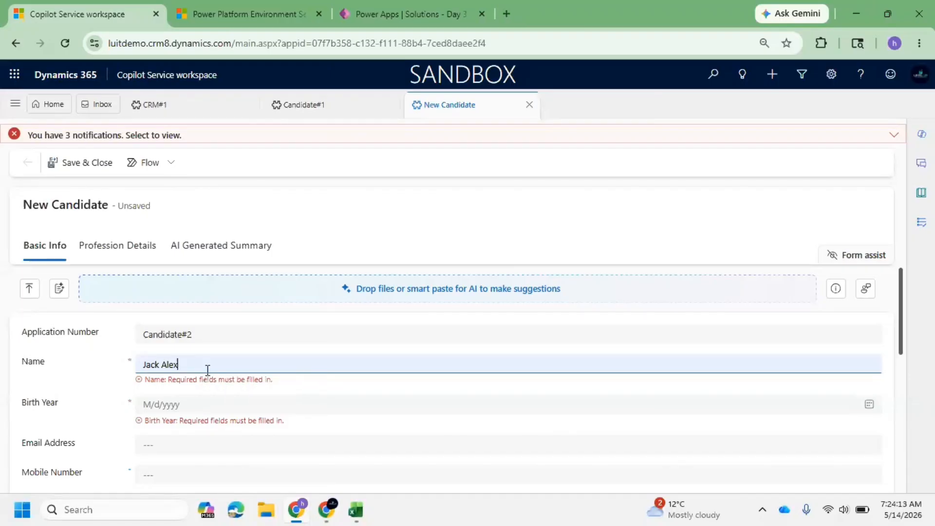
key("BackSpace")
key("BackSpace")
key("BackSpace")
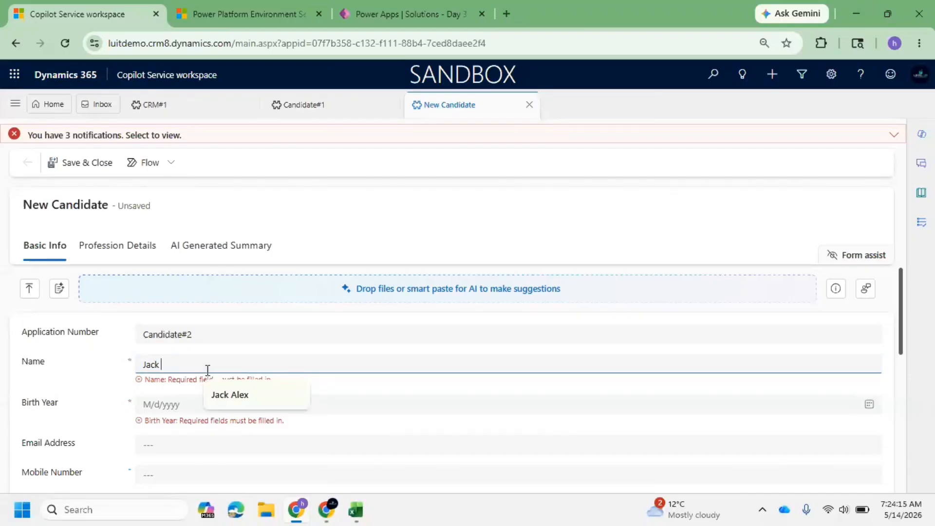
type("JO")
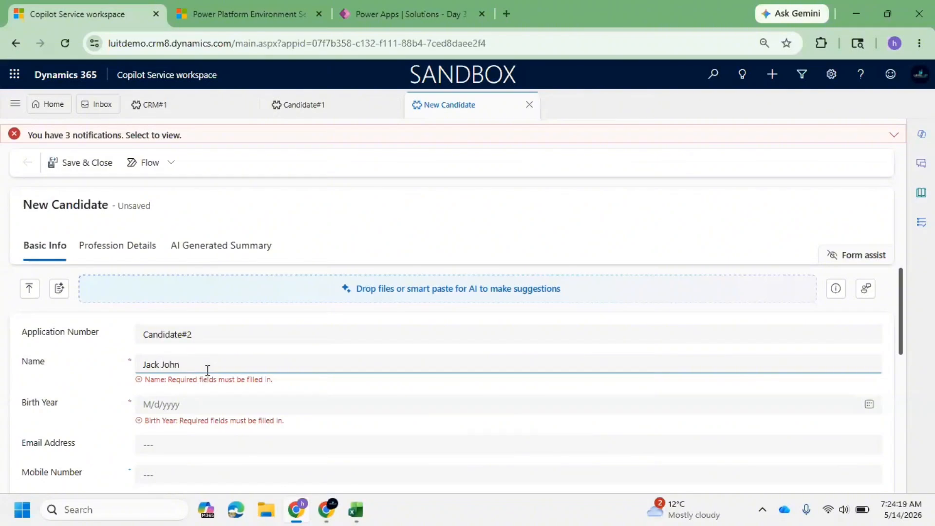
left_click(218, 405)
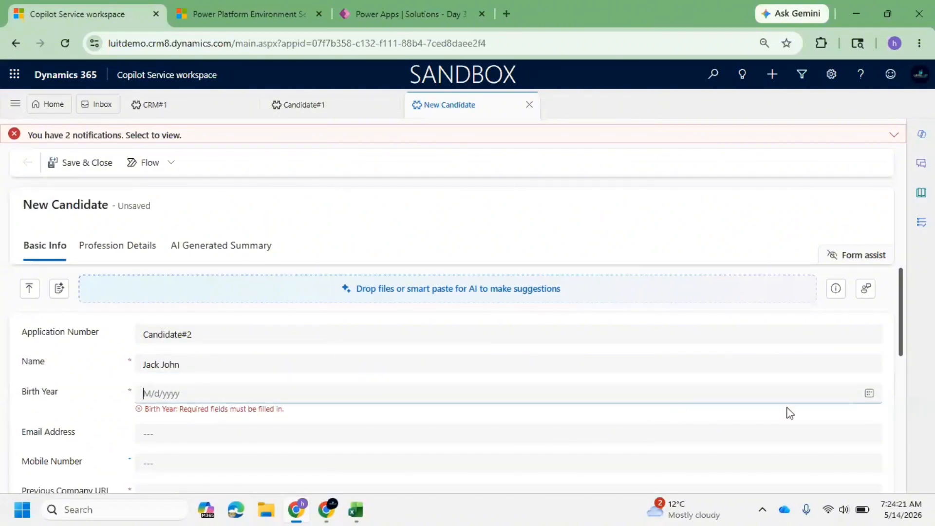
type("01/01/2000")
left_click(108, 410)
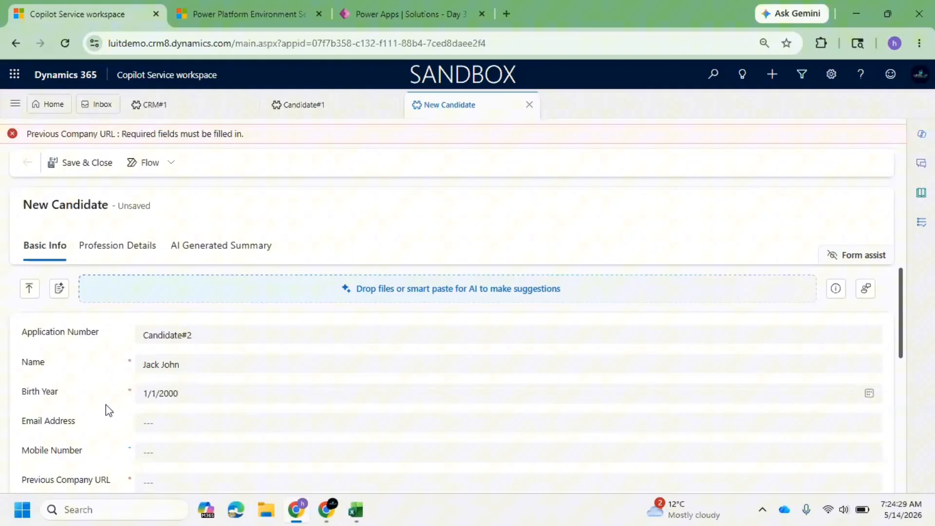
Enter sniqtech.com as the Previous Company URL.
left_click(217, 426)
left_click(184, 480)
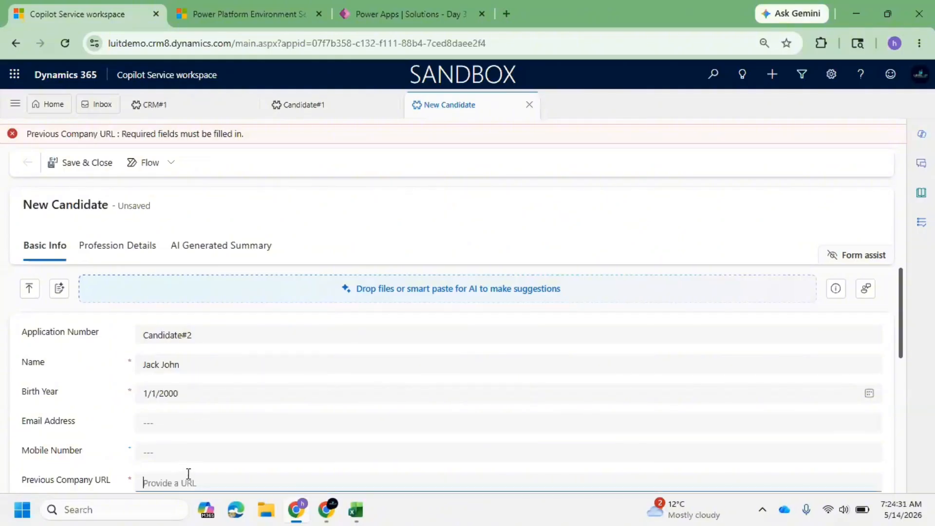
scroll(188, 478, "down", 3)
type("sniqt")
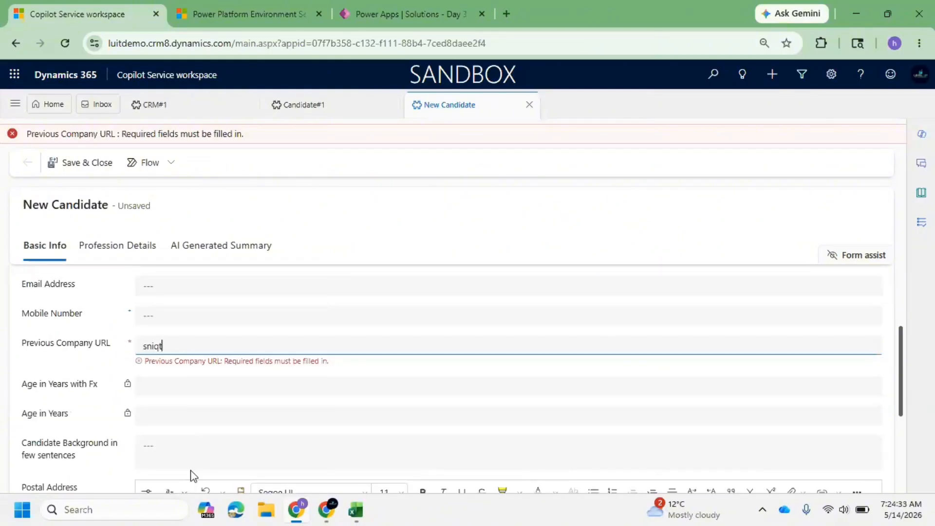
type("ech.com")
Save and close the new candidate record.
left_click(81, 169)
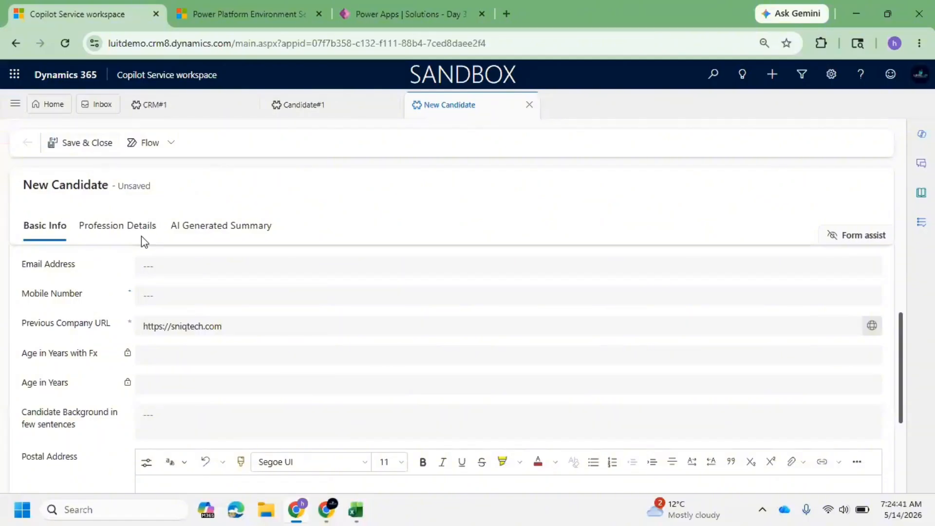
scroll(151, 252, "up", 3)
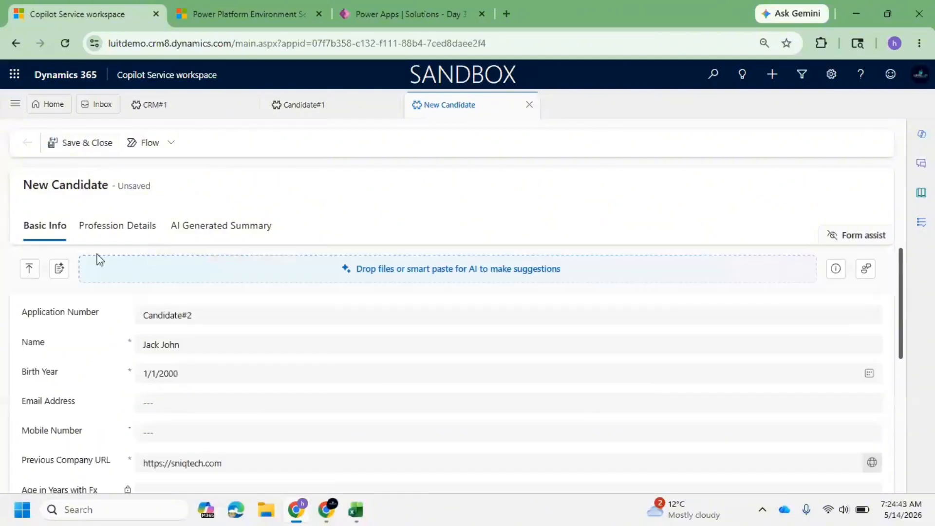
left_click(79, 144)
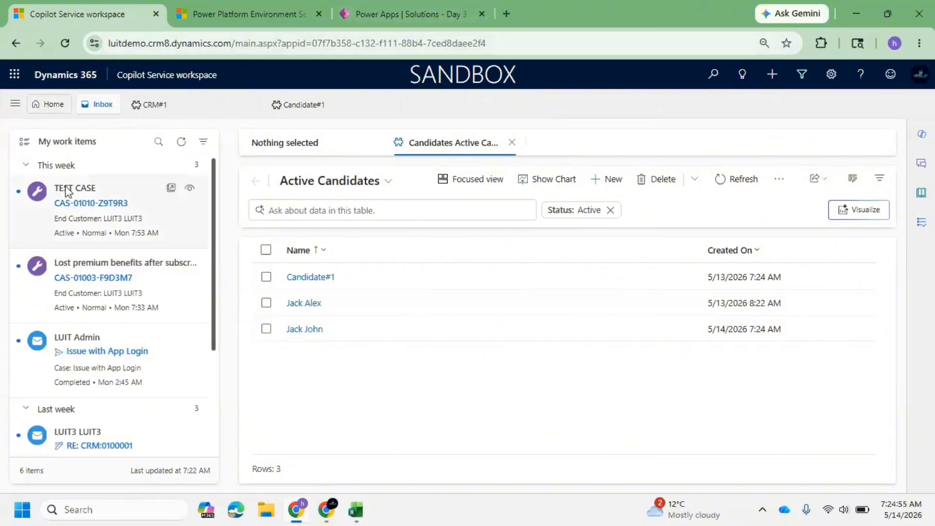
Switch to the Sanjay Practice area, open the Location list, and close the Copilot pane.
left_click(303, 108)
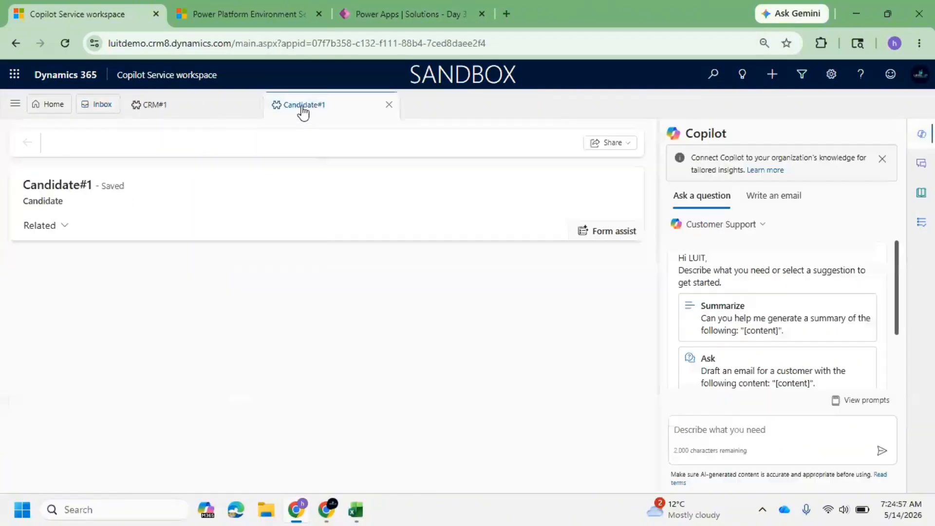
left_click(15, 104)
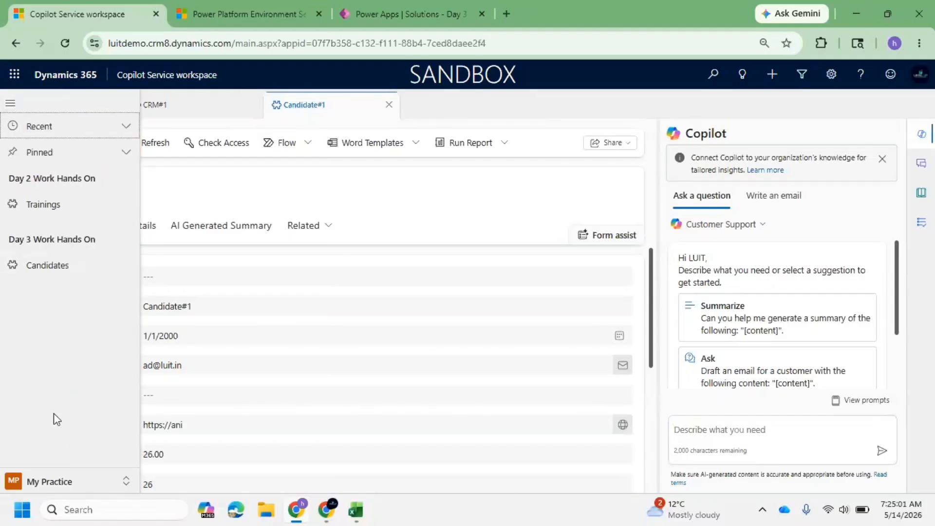
left_click(71, 475)
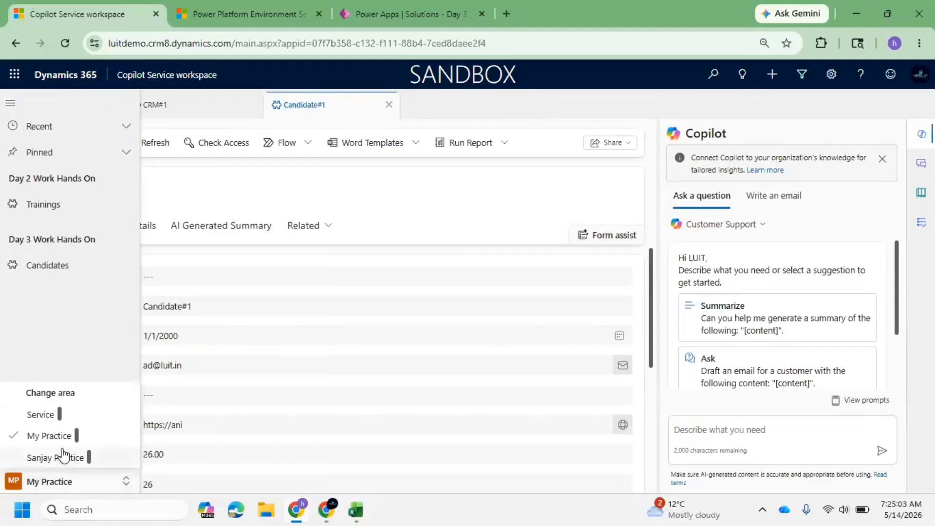
left_click(63, 453)
left_click(55, 210)
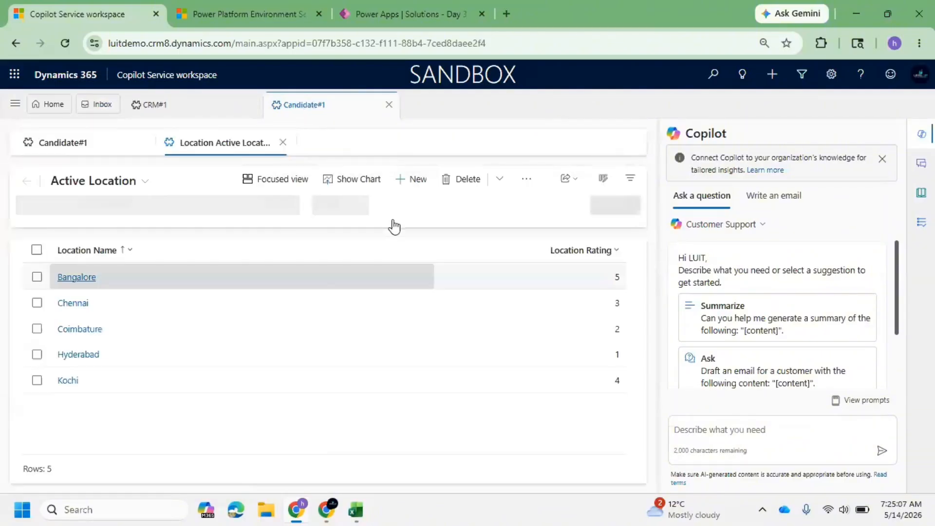
left_click(921, 134)
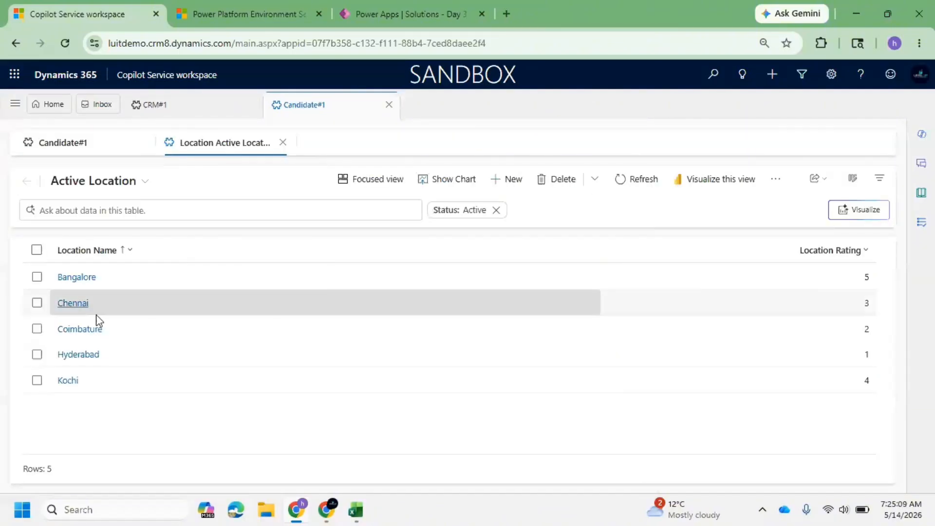
Open the Bangalore location and view its related Candidates.
left_click(61, 277)
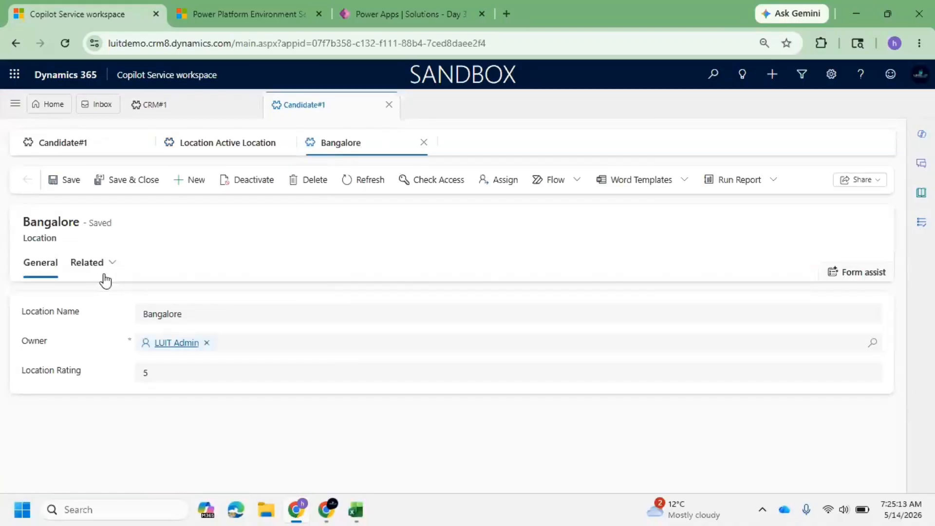
left_click(105, 278)
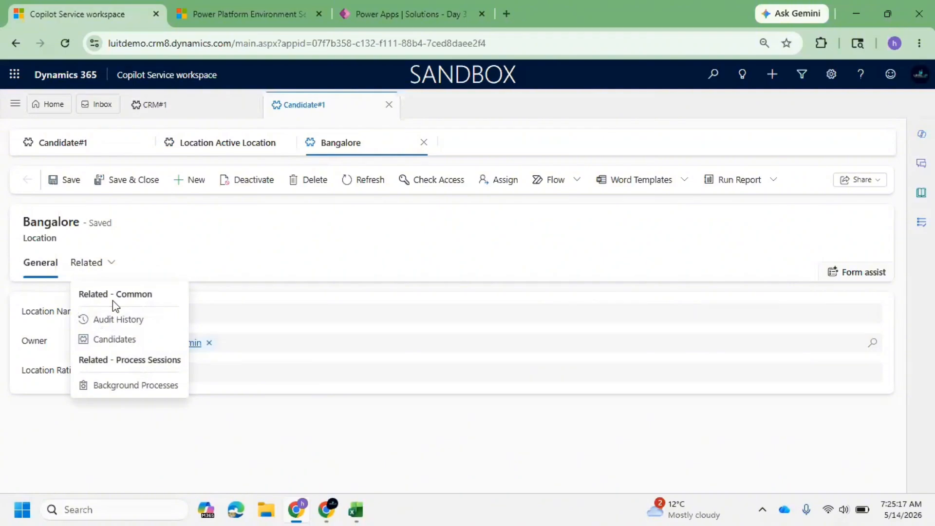
left_click(101, 240)
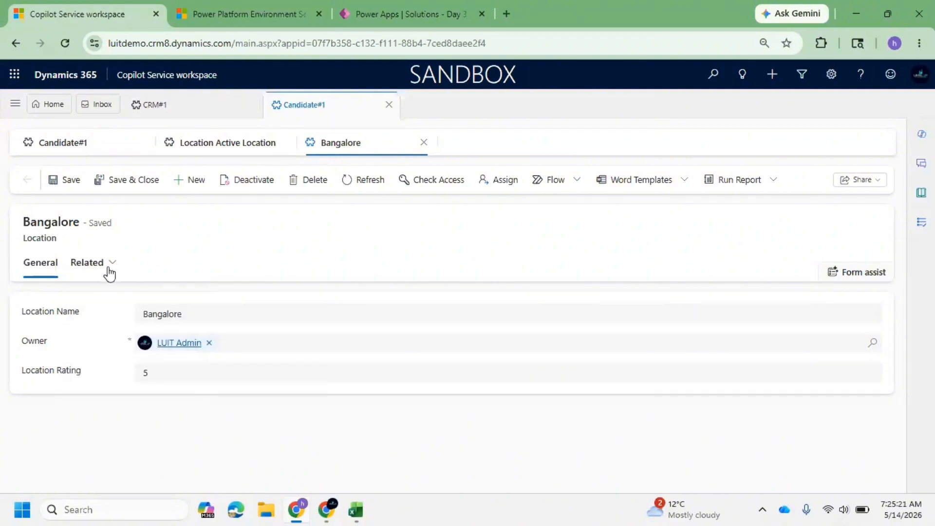
left_click(86, 268)
left_click(194, 256)
left_click(93, 266)
left_click(129, 341)
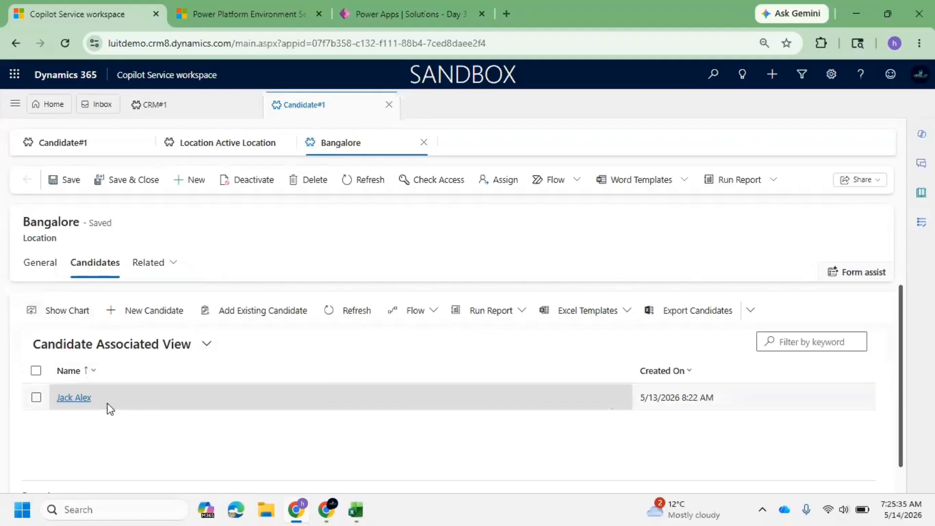
Open the Coimbatore location from the active locations list and view its related Candidates.
left_click(238, 145)
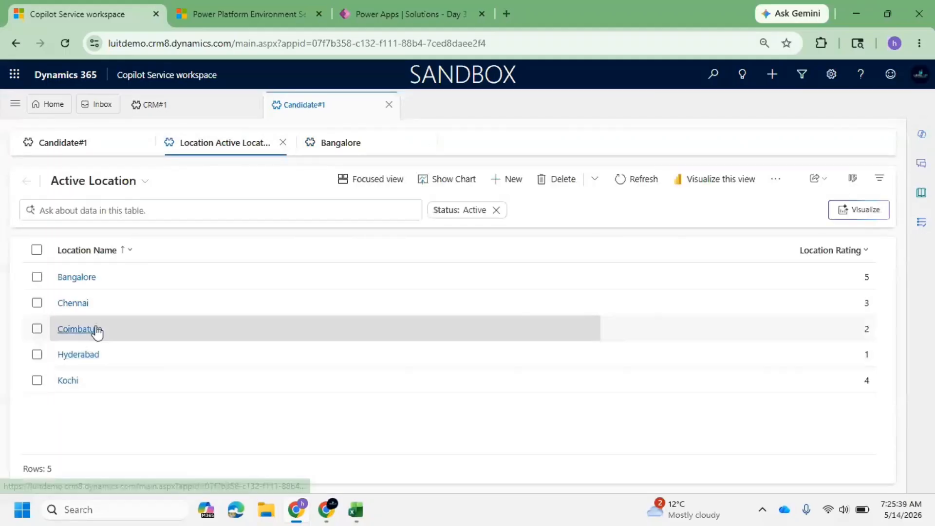
left_click(89, 330)
left_click(95, 265)
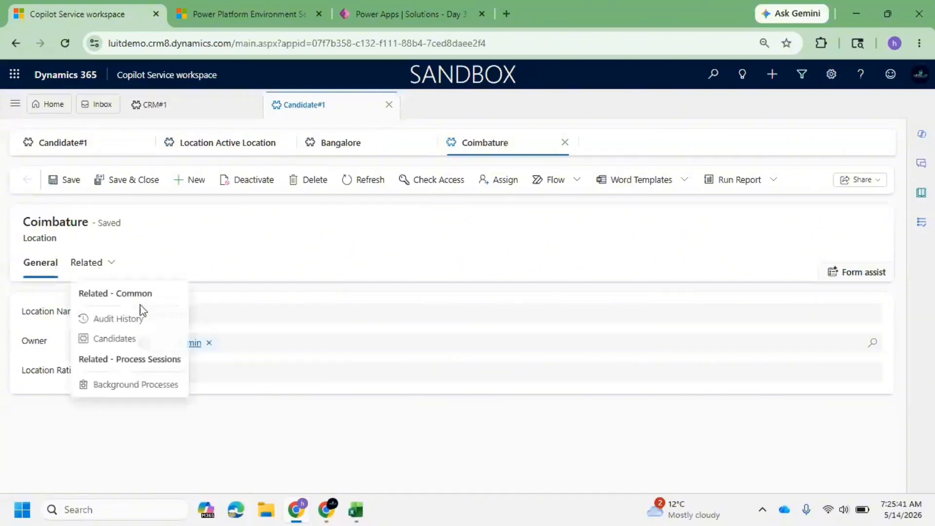
left_click(121, 341)
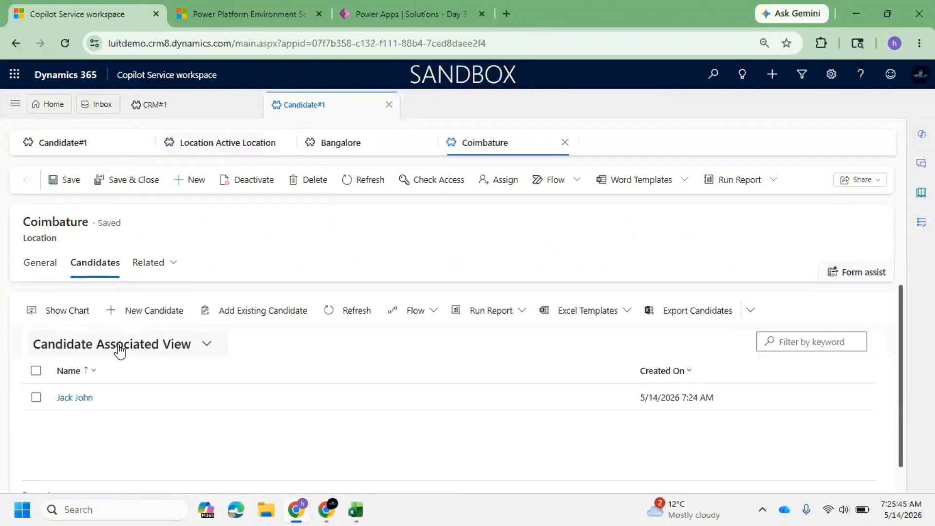
Open the Kochi location from the active locations list and view its related Candidates.
left_click(204, 147)
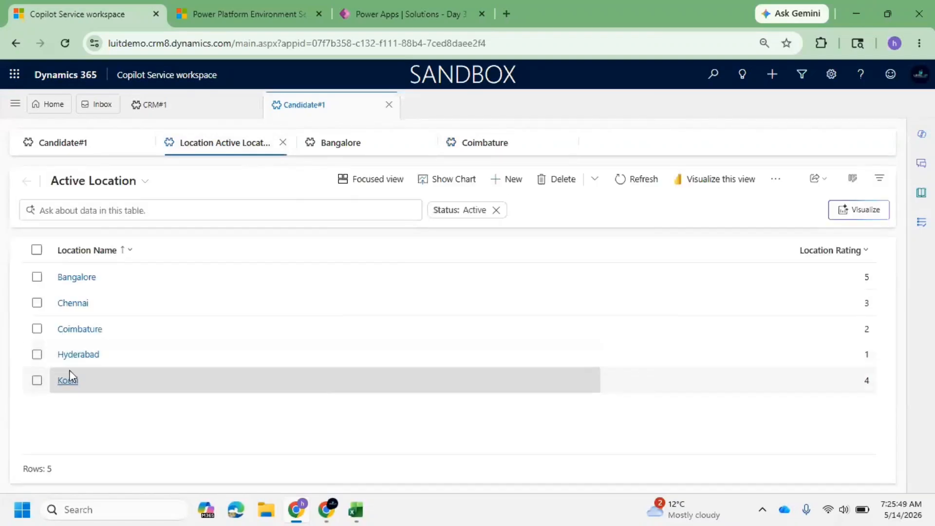
left_click(69, 371)
left_click(104, 265)
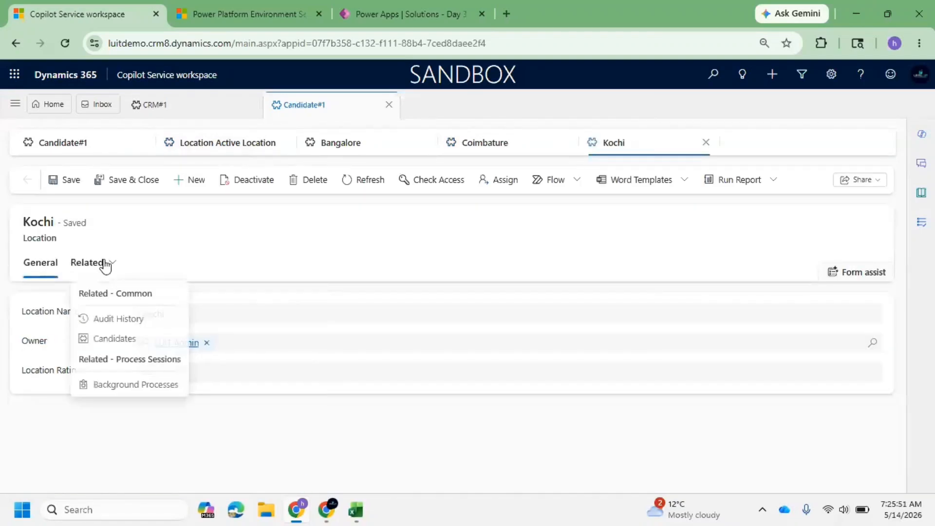
left_click(116, 345)
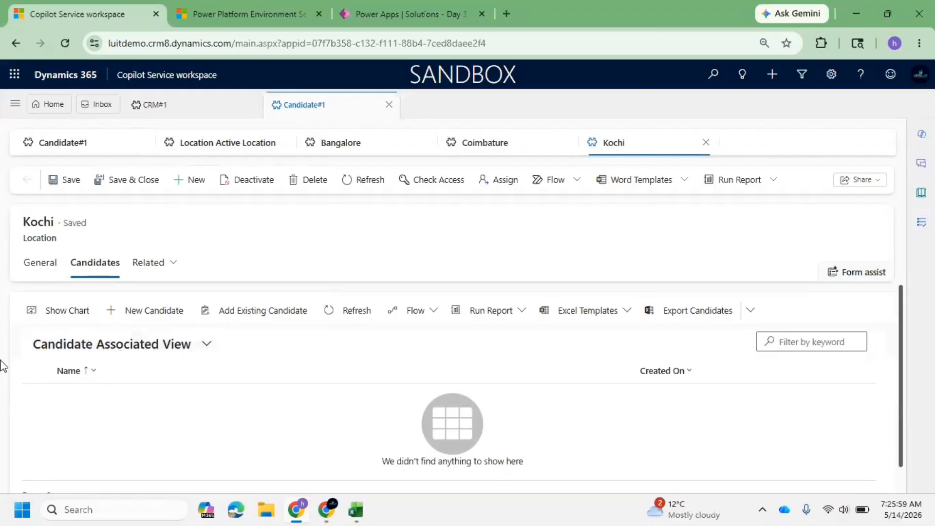
left_click(40, 263)
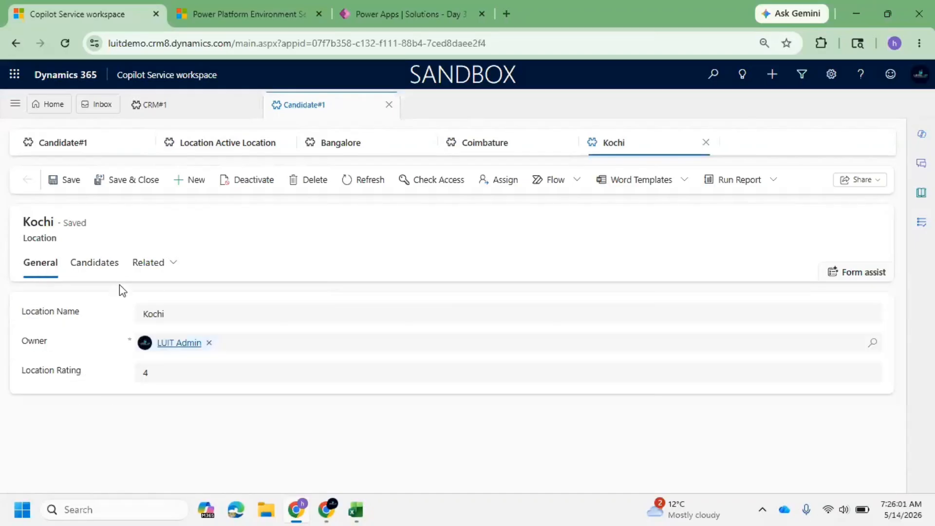
left_click(161, 275)
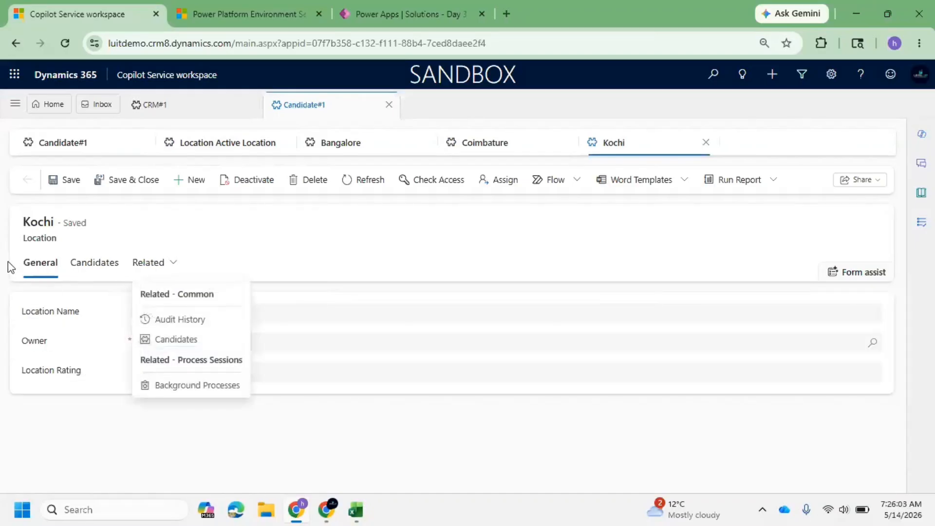
left_click(52, 330)
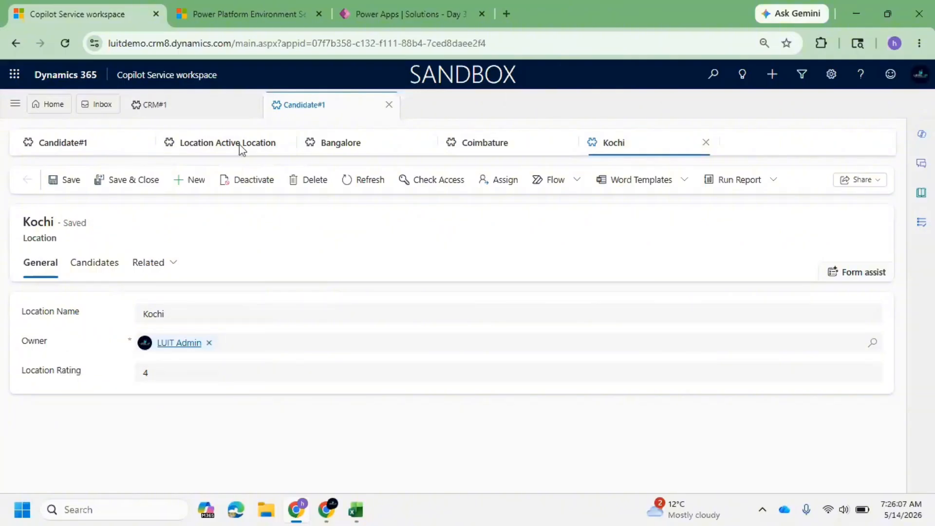
left_click(407, 7)
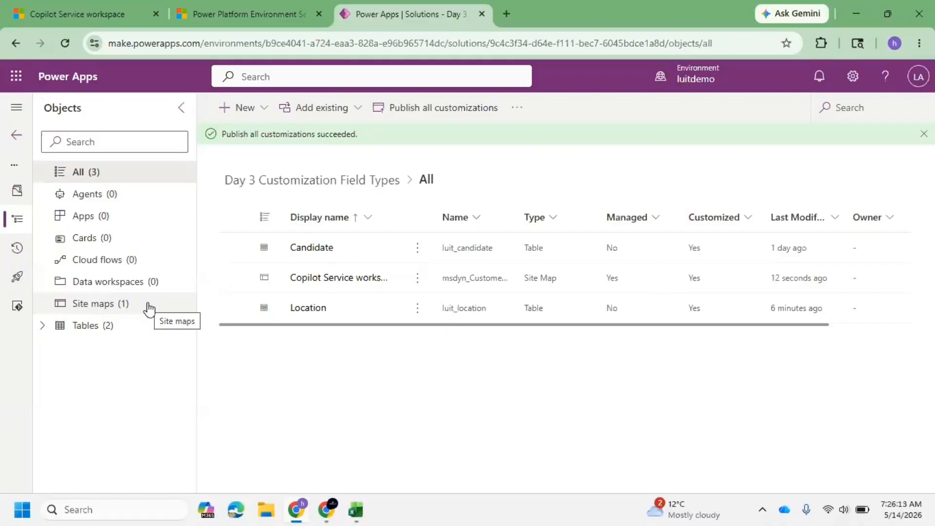
left_click(31, 5)
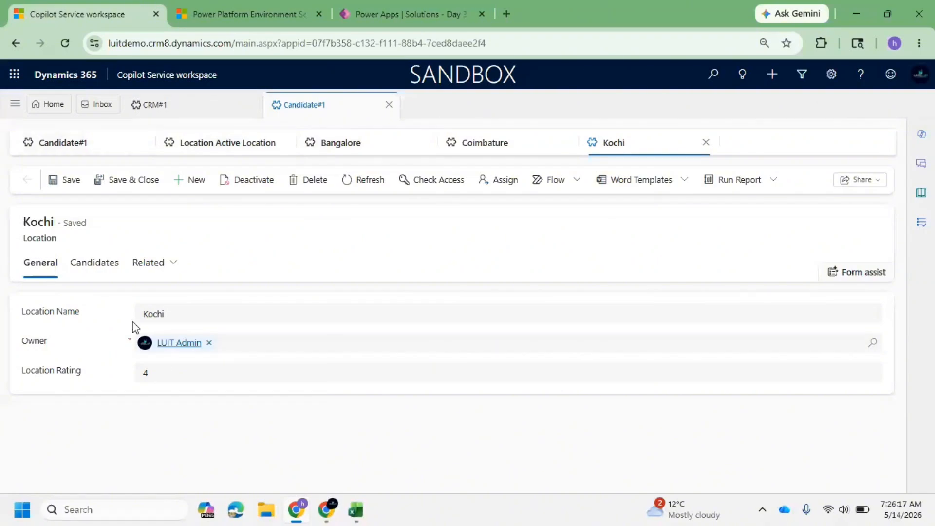
Set Candidate#1's Preferred Location to Chennai on the Profession Details tab, then save and close the record.
left_click(79, 151)
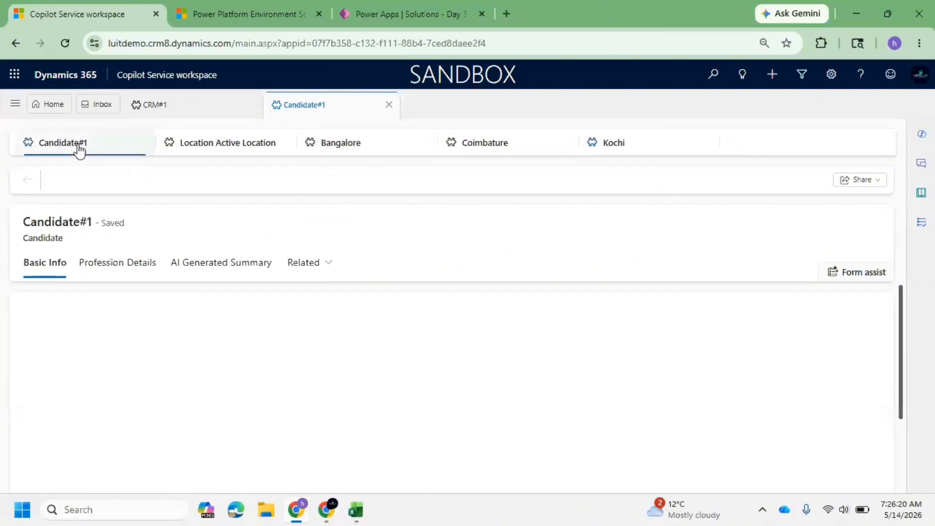
left_click(149, 281)
scroll(187, 367, "down", 3)
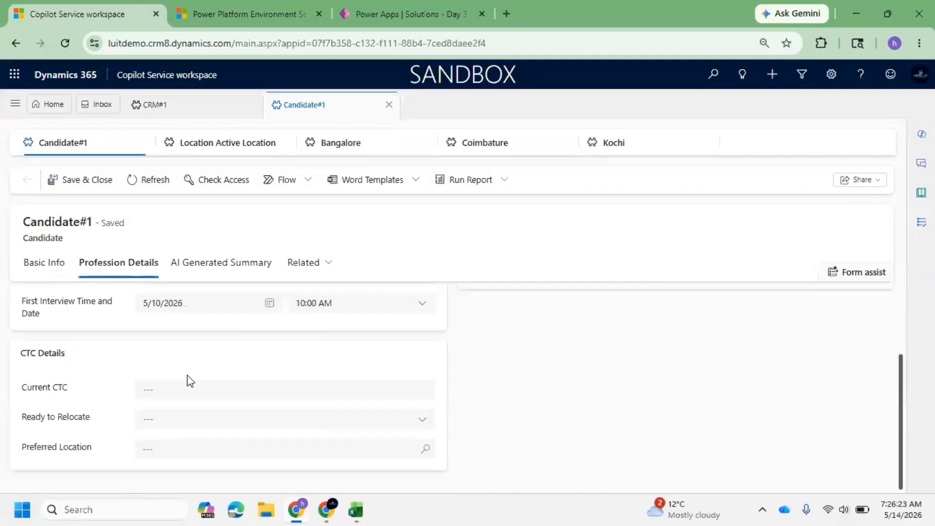
left_click(175, 450)
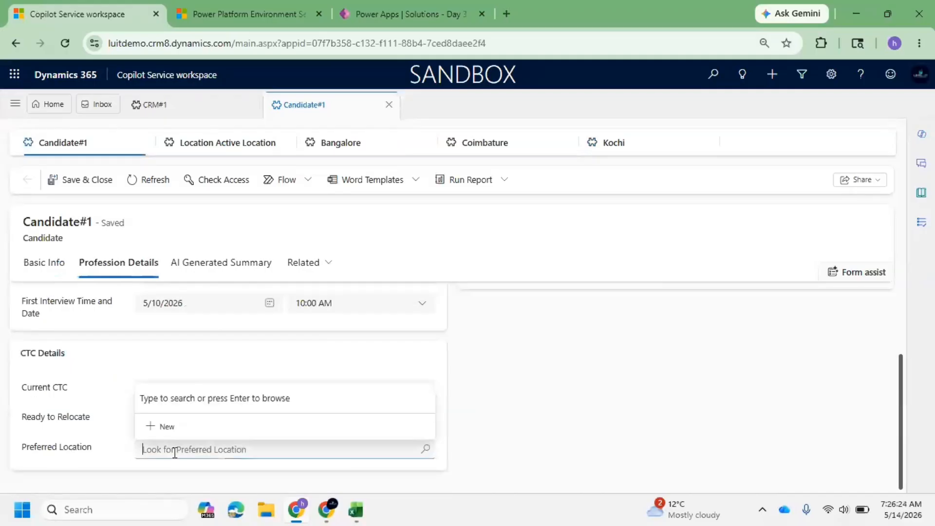
left_click(424, 450)
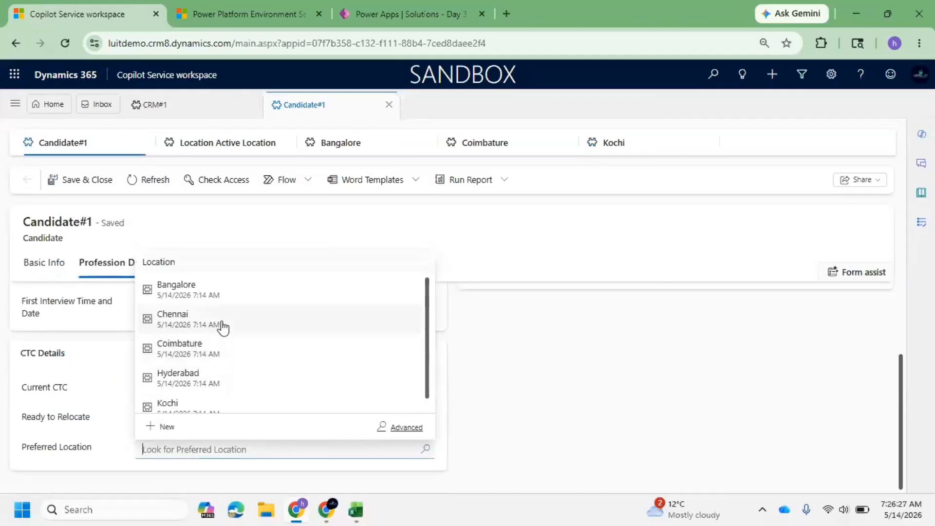
left_click(224, 326)
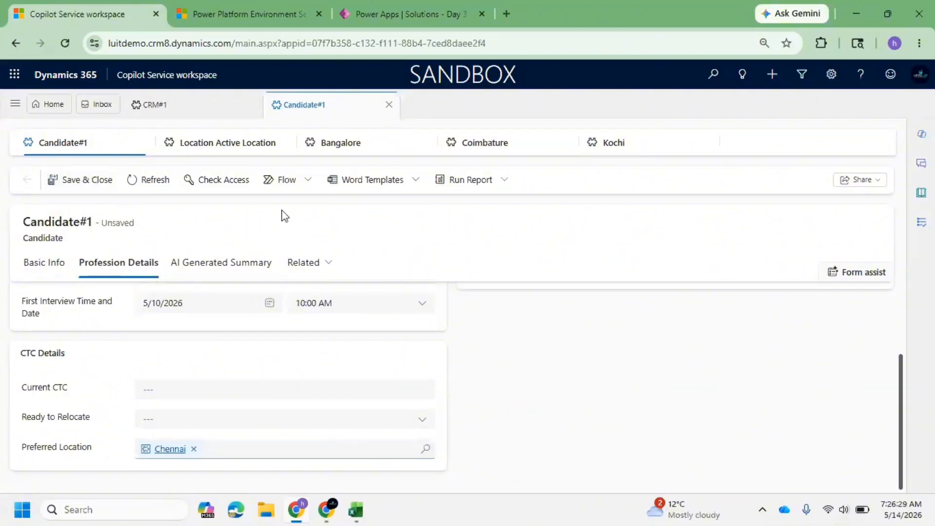
left_click(86, 193)
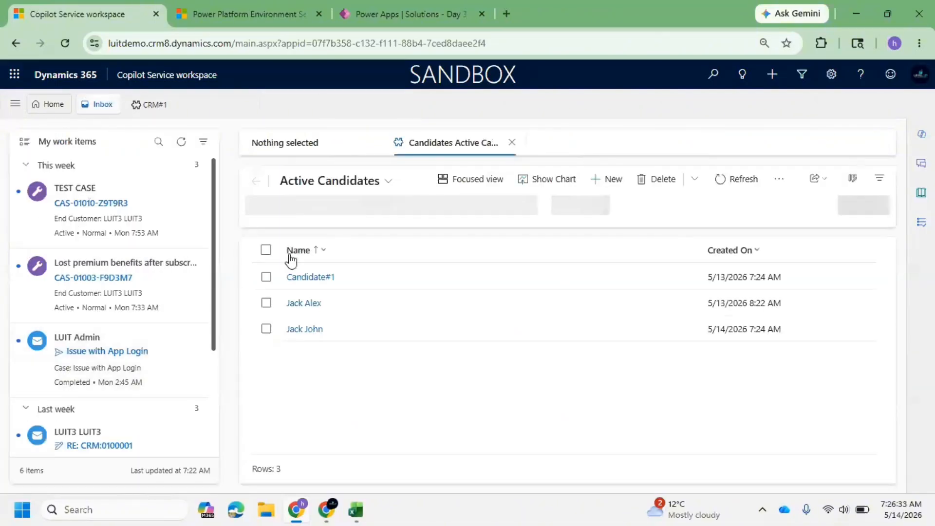
Open the Location table's main Information form in the form designer and bring up the Components pane.
left_click(413, 6)
left_click(43, 325)
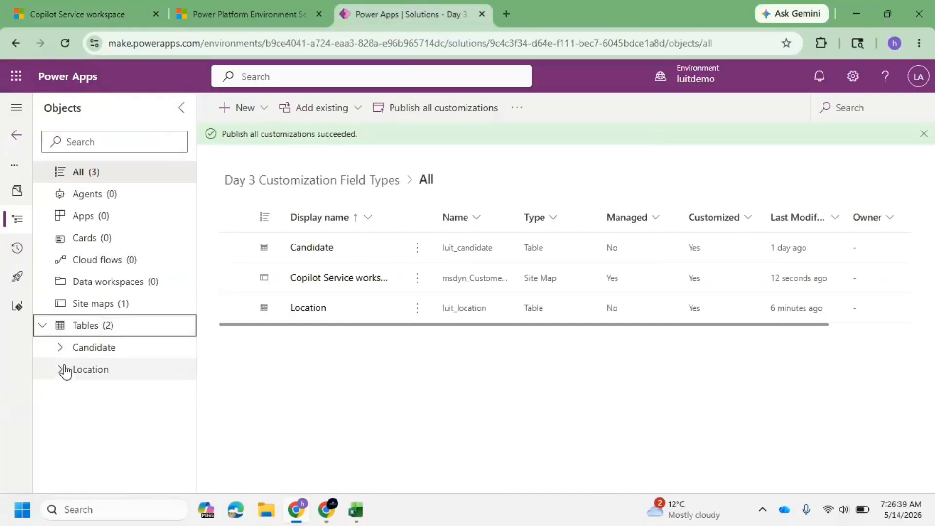
left_click(65, 370)
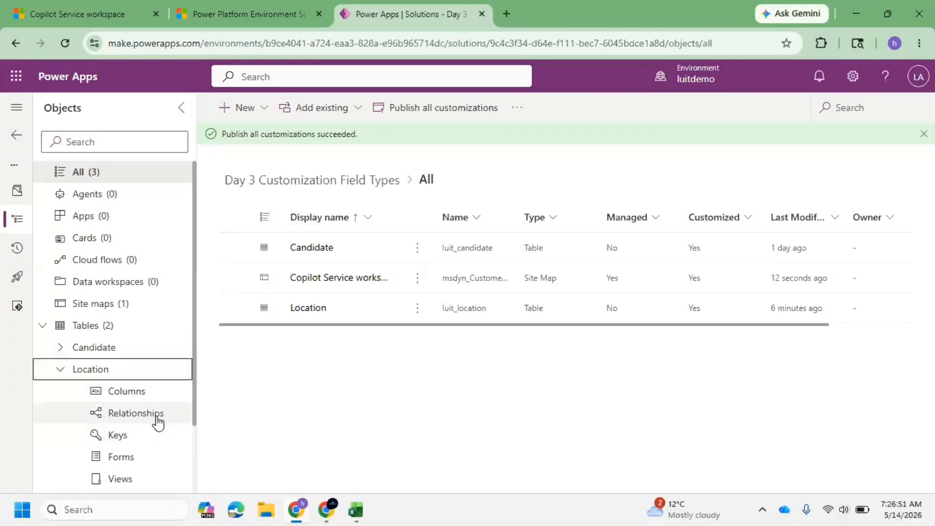
left_click(122, 457)
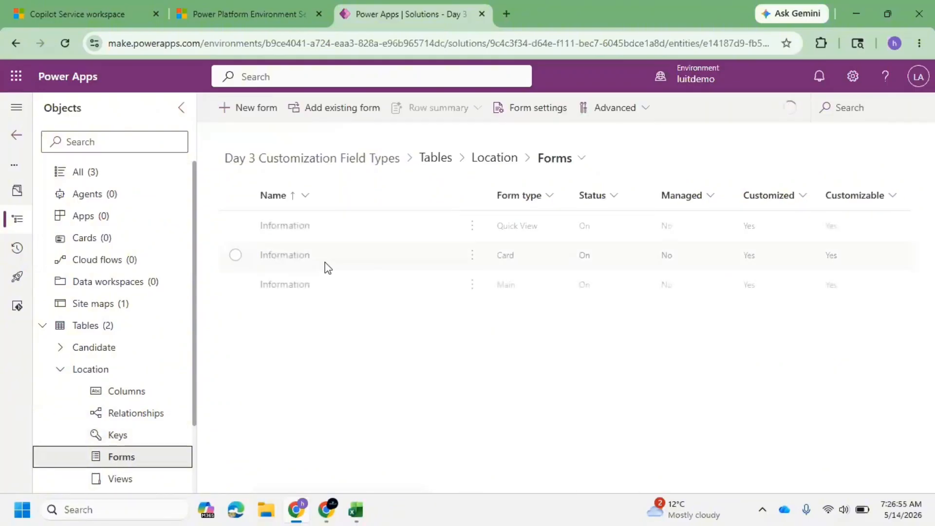
left_click(284, 285)
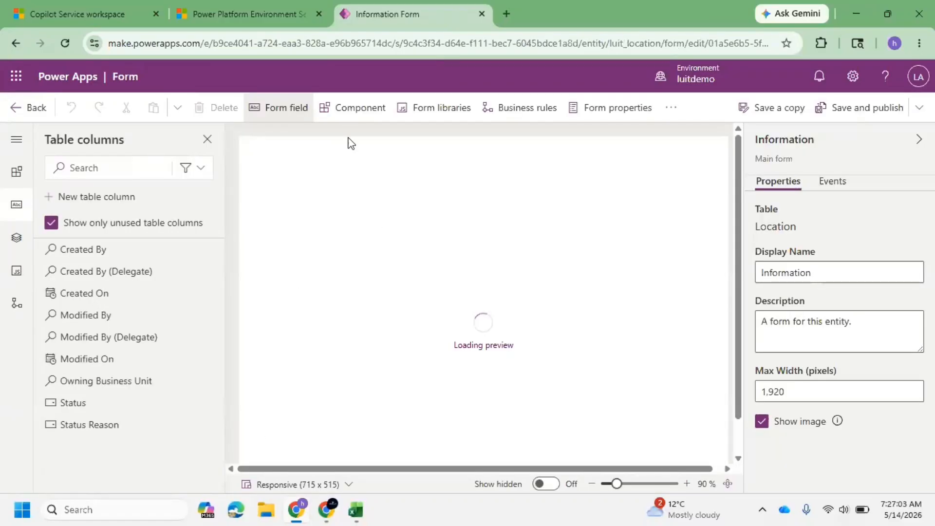
left_click(359, 108)
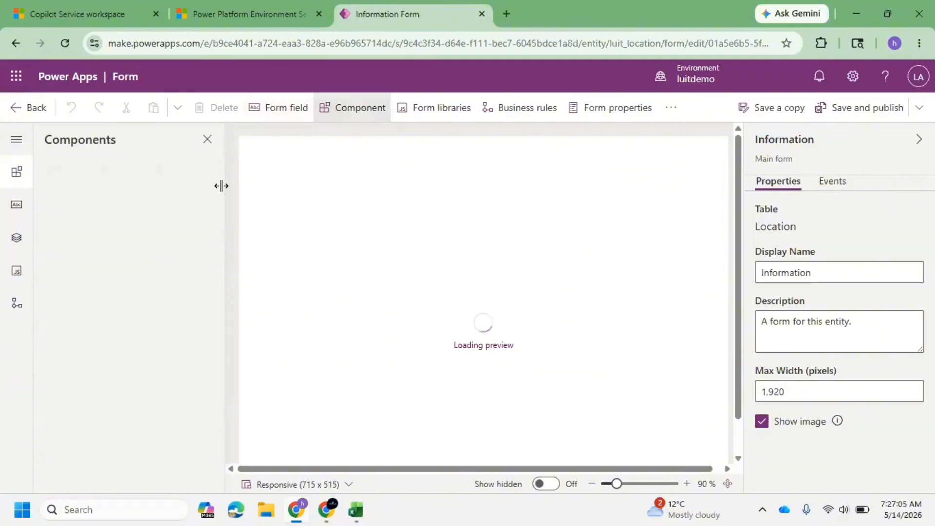
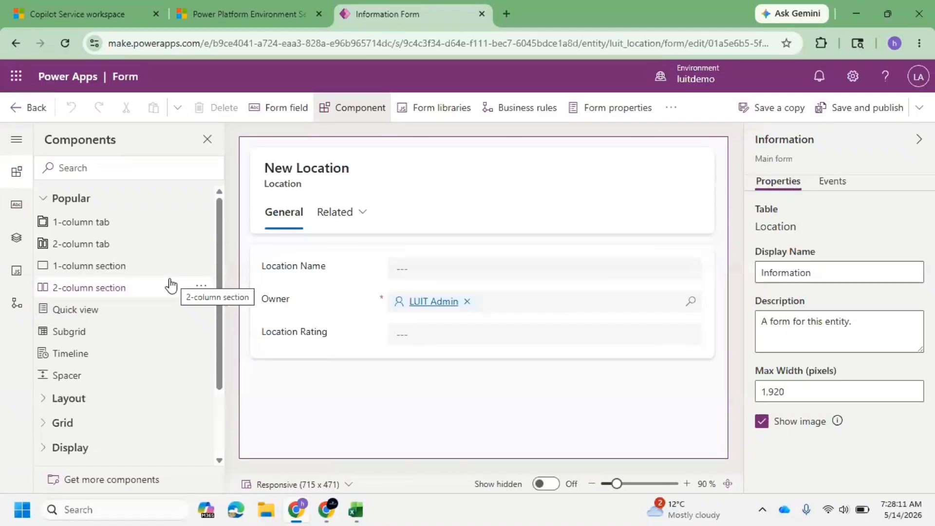
Add a subgrid to the Location form showing related Candidates (Preferred Location) with the Active Candidates default view.
left_click(139, 341)
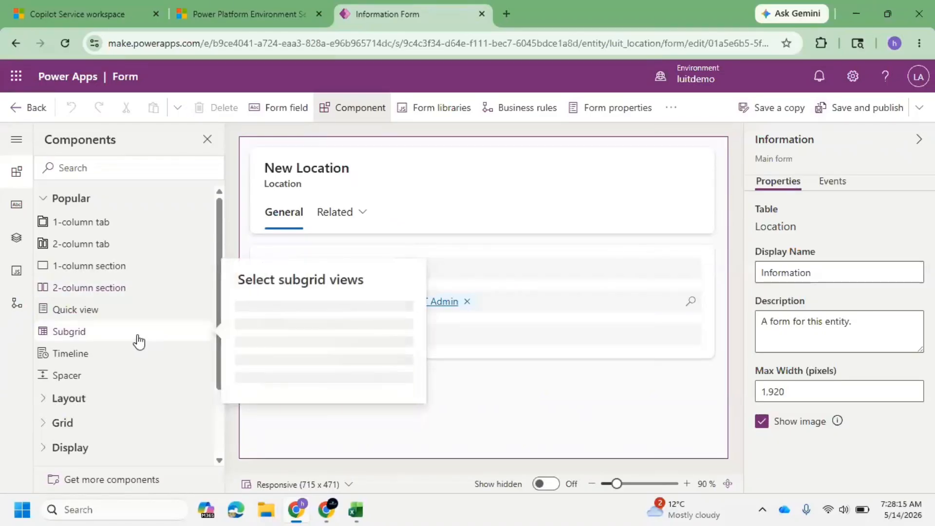
left_click(402, 265)
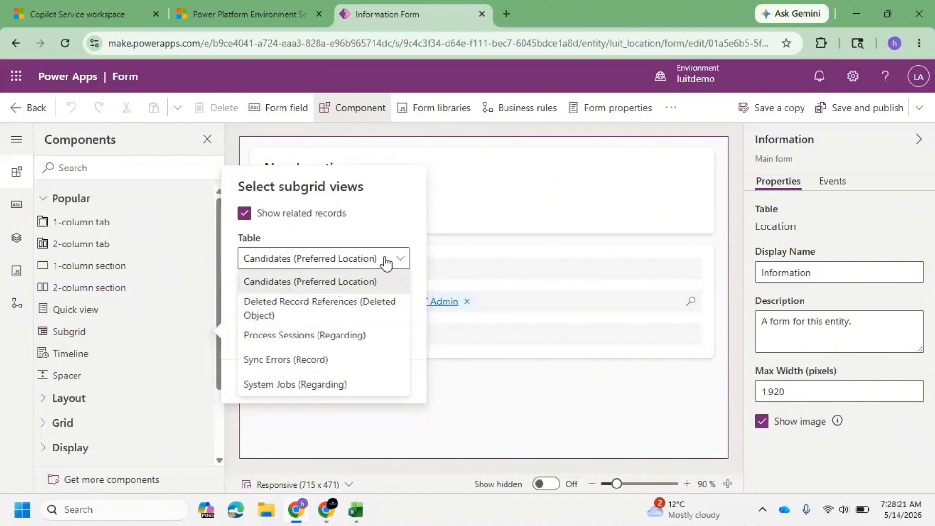
left_click(507, 377)
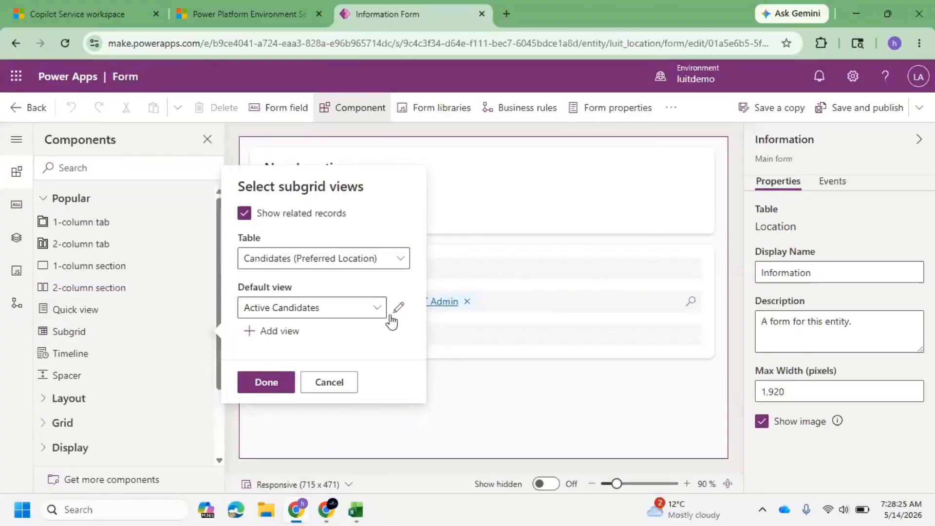
left_click(264, 393)
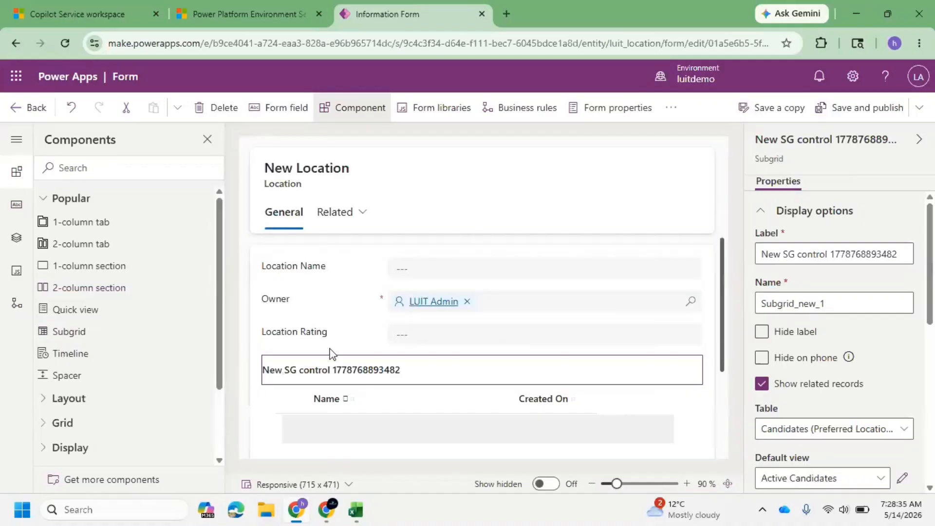
Set the subgrid's label to Candiates Location Wise, then save and publish the form.
scroll(436, 375, "down", 2)
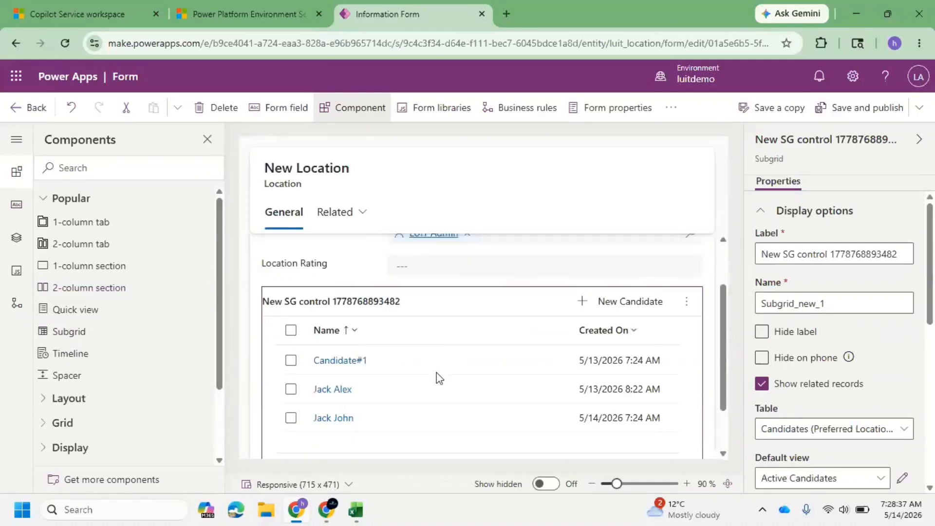
scroll(440, 377, "up", 2)
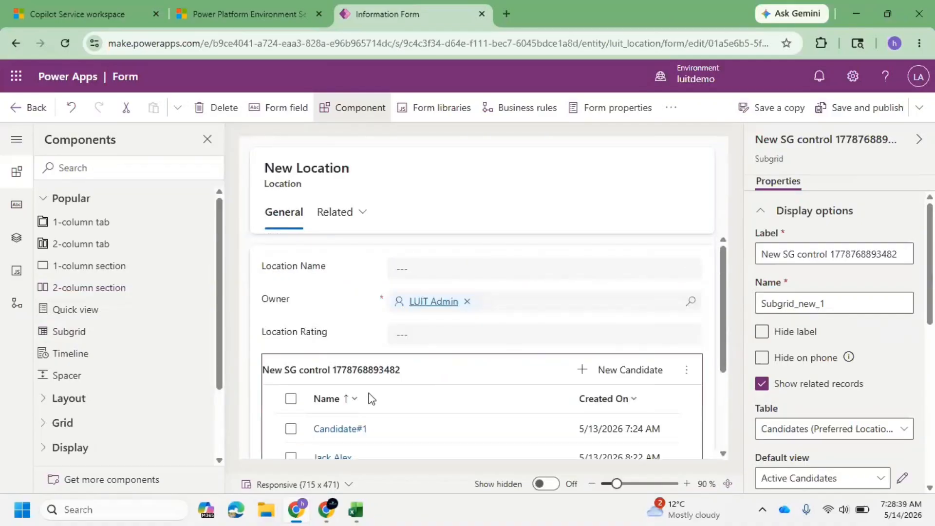
scroll(371, 396, "down", 2)
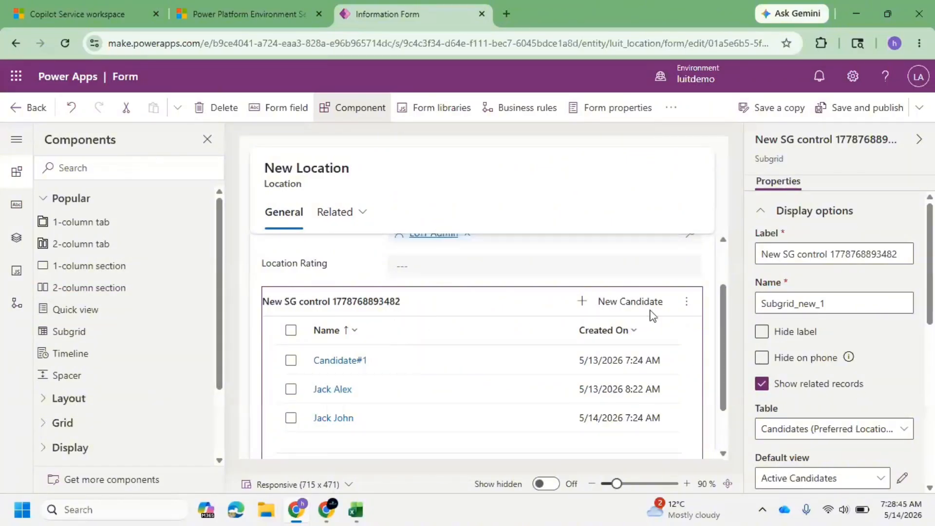
scroll(499, 299, "up", 2)
triple_click(831, 259)
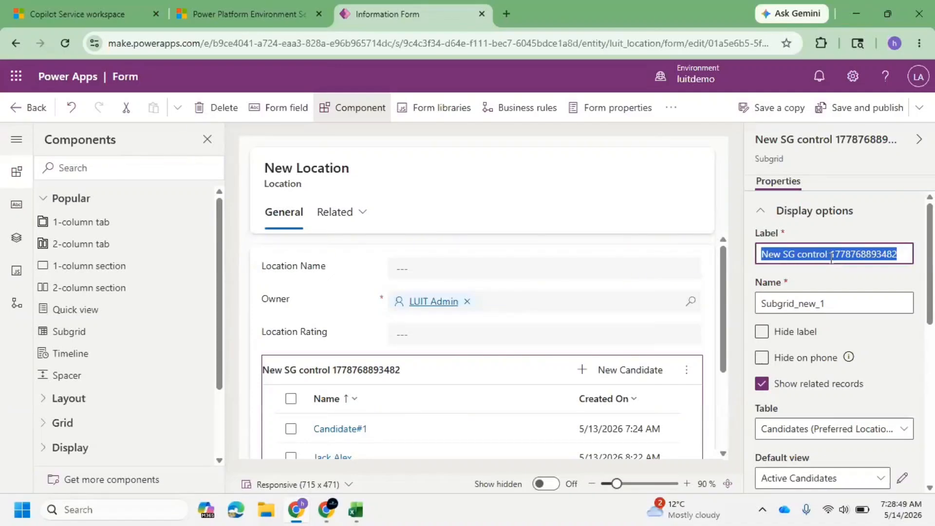
type("Candia")
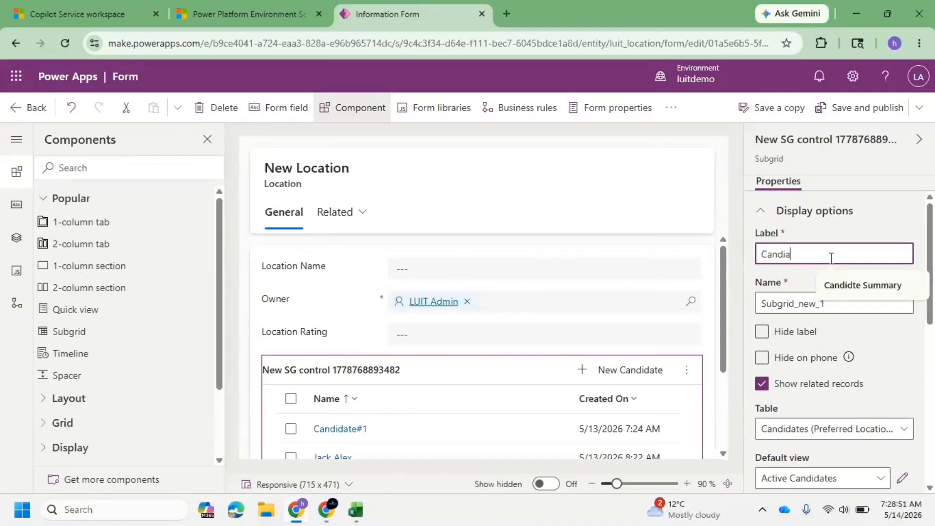
type("tes Lo")
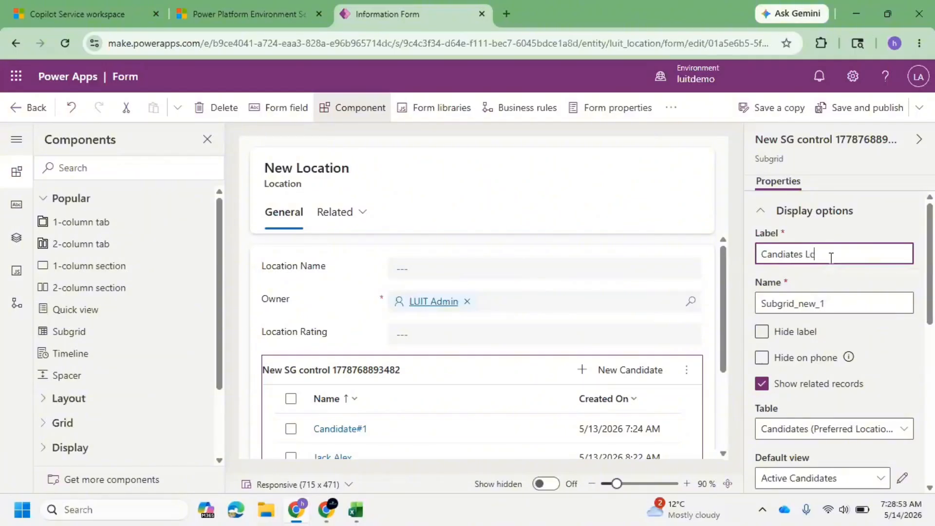
type("cocation Wise")
left_click(688, 132)
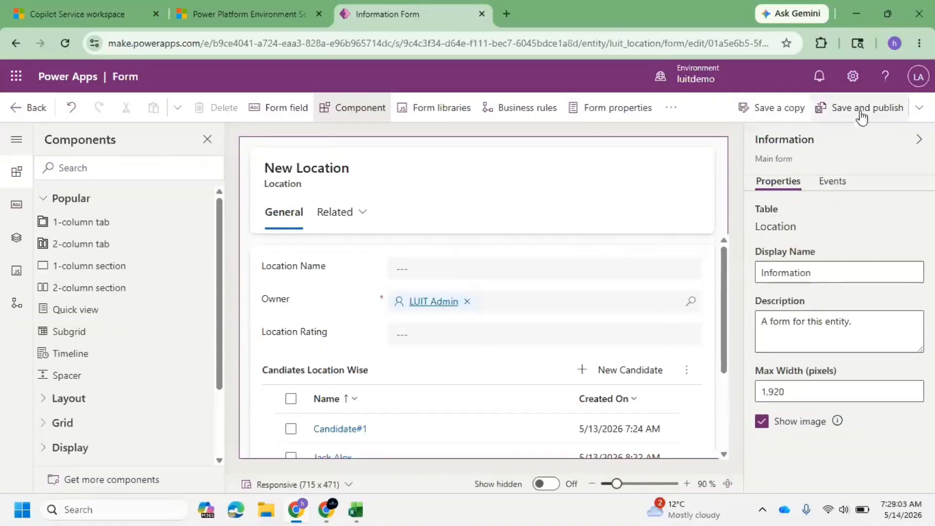
left_click(861, 110)
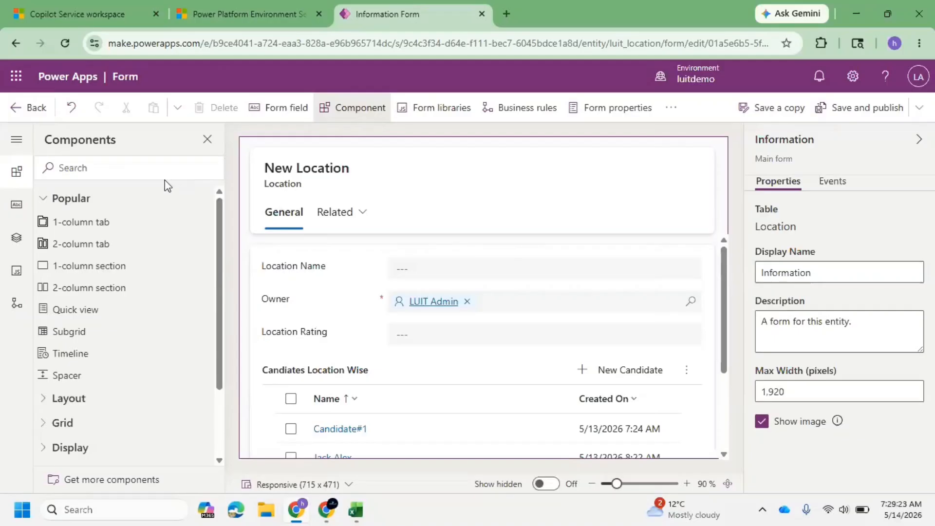
Return to the solution and list all of its objects.
left_click(36, 116)
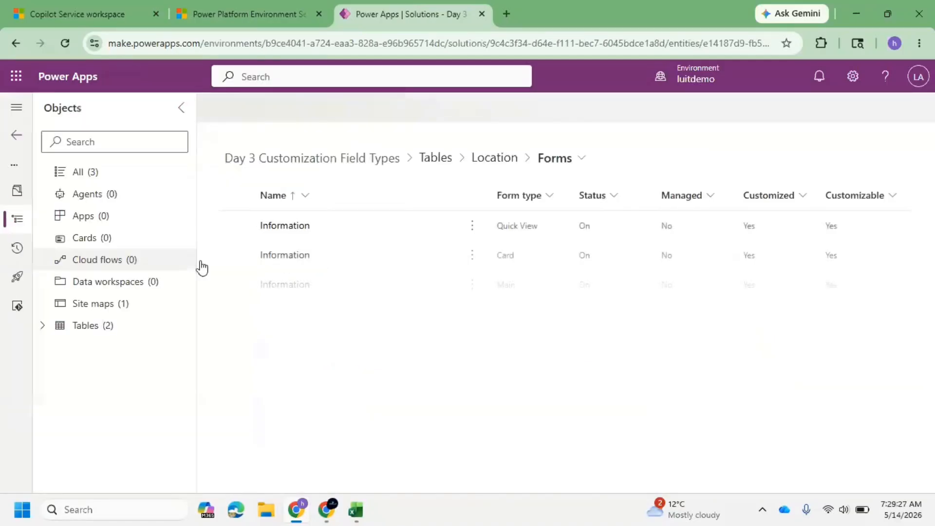
left_click(38, 328)
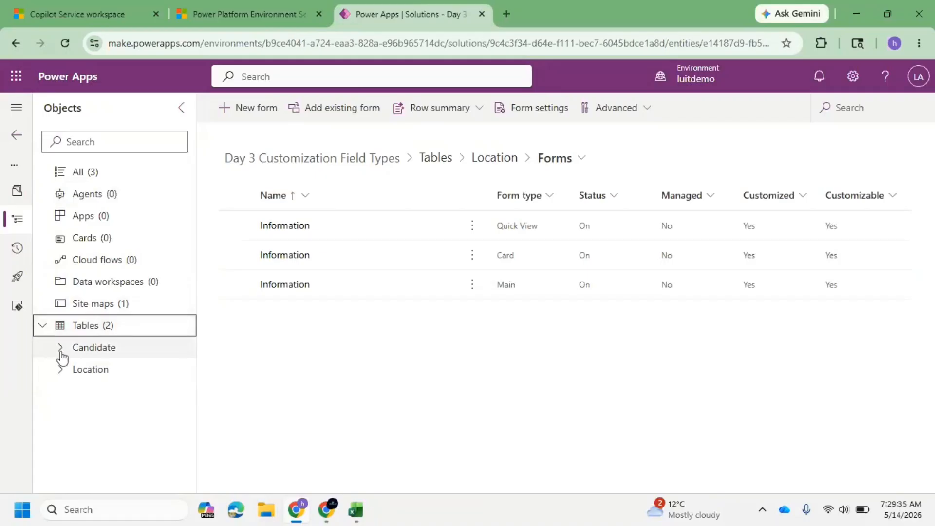
left_click(93, 176)
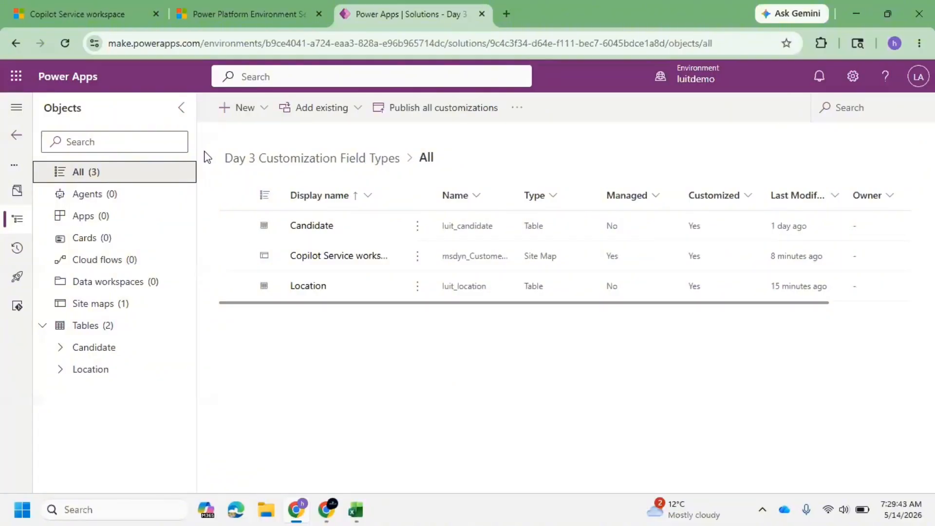
left_click(263, 107)
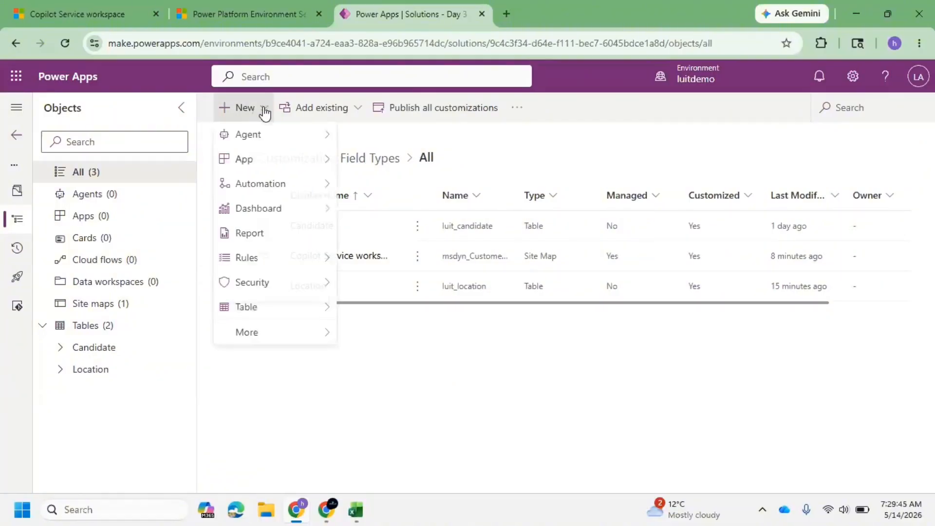
mouse_move(299, 317)
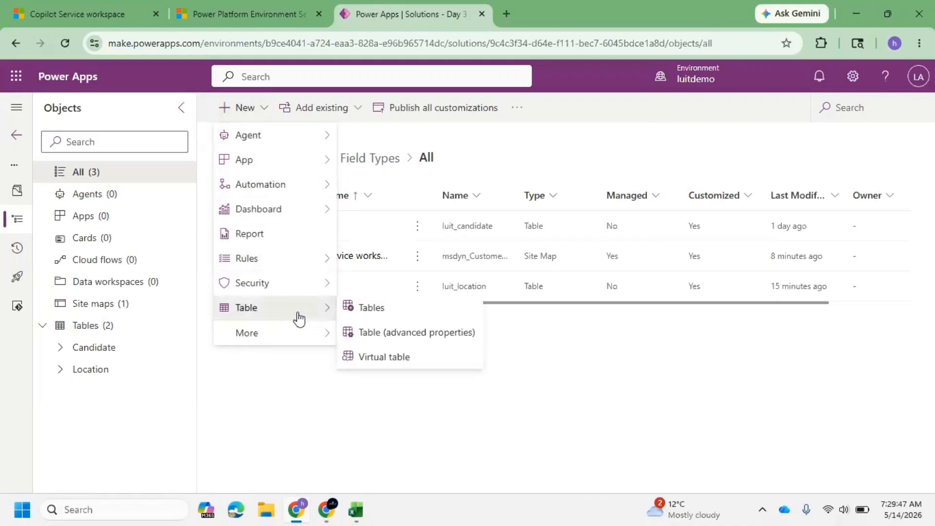
left_click(402, 336)
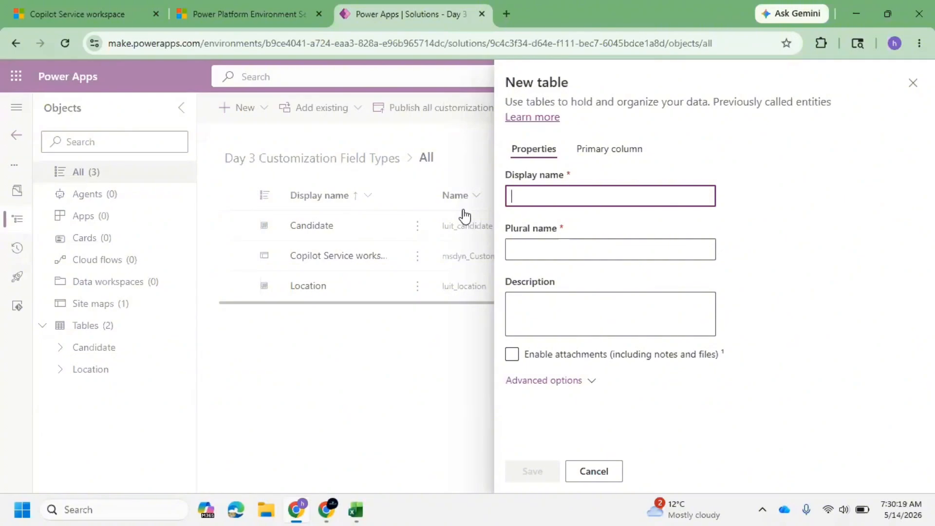
Open chatgpt.com in a new browser tab.
left_click(506, 14)
type("chatgpt.com")
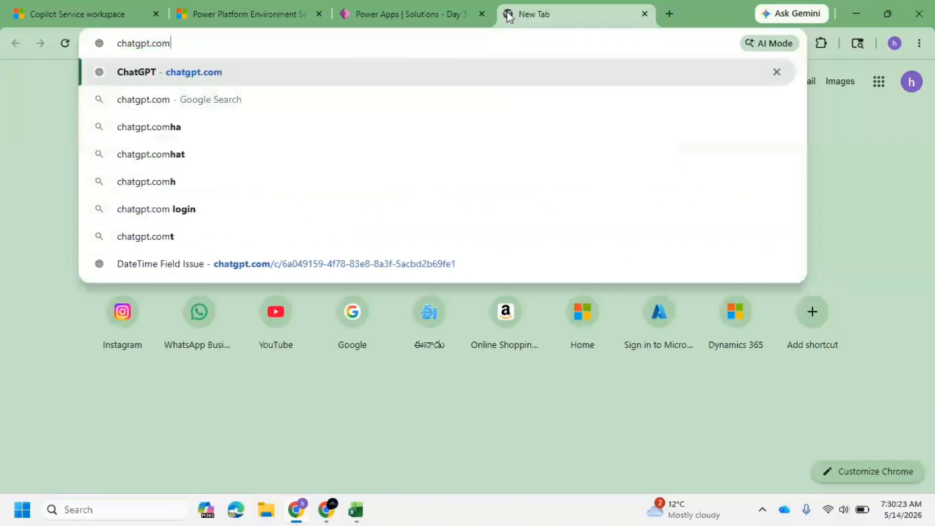
key("Return")
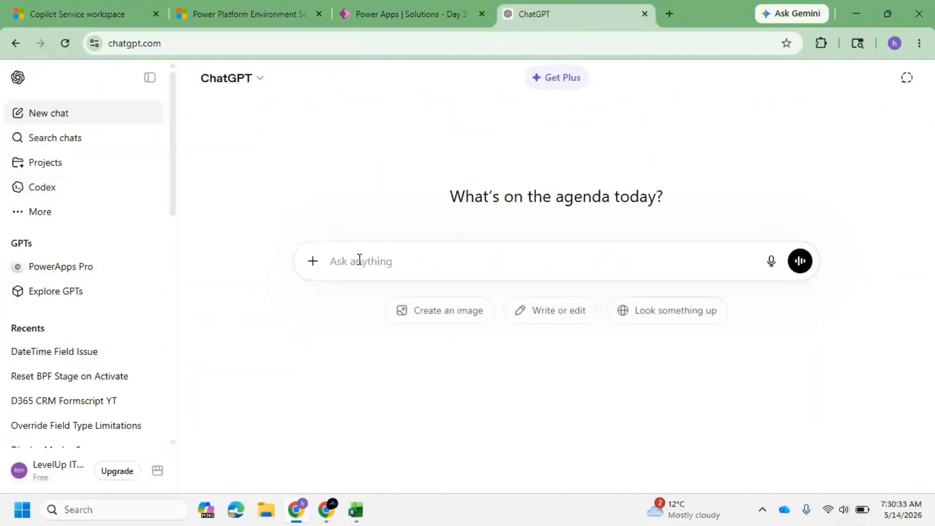
Write a ChatGPT prompt: Want to create N:N relationship with my candidate table, give some good examples.
type("d")
key("BackSpace")
type("Want to c")
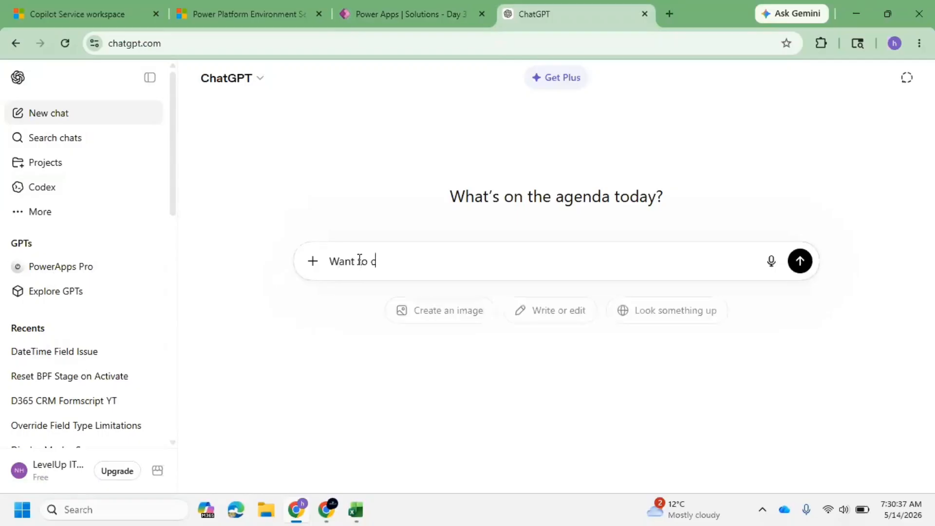
type("reate N")
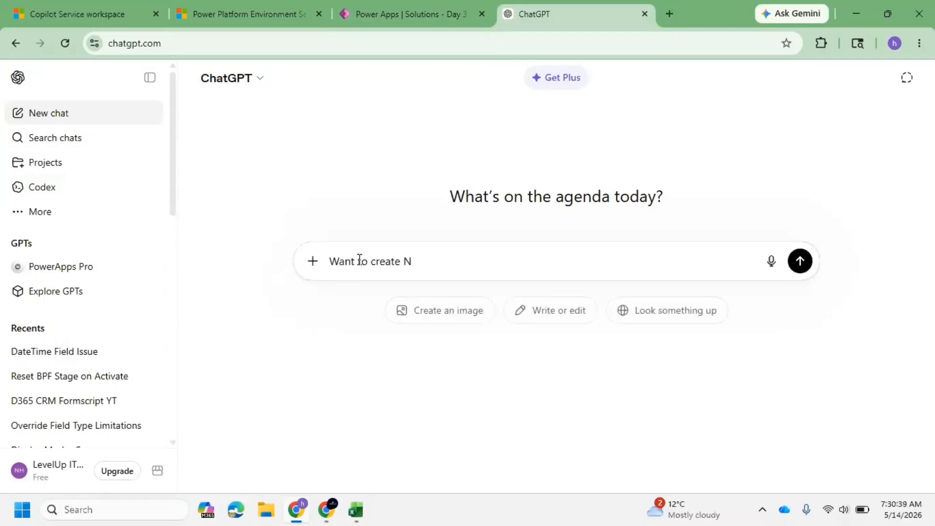
type("N")
key("BackSpace")
type("N")
key("BackSpace")
key("BackSpace")
type(":n")
key("BackSpace")
type("N relationship")
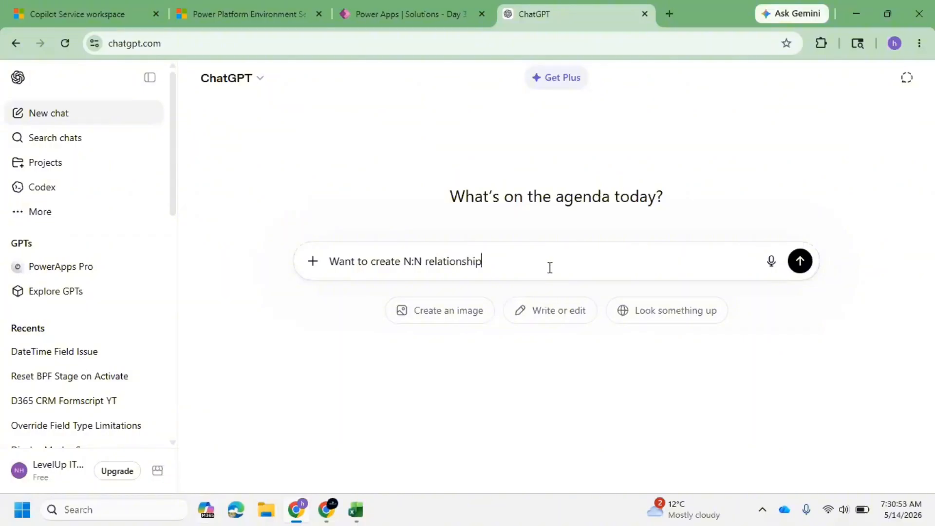
type("with my candidate table")
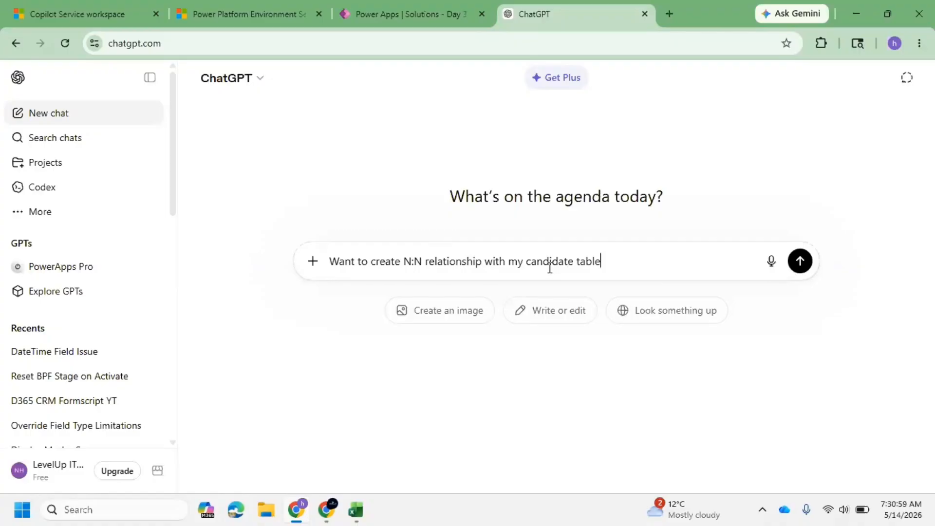
type(", give some go")
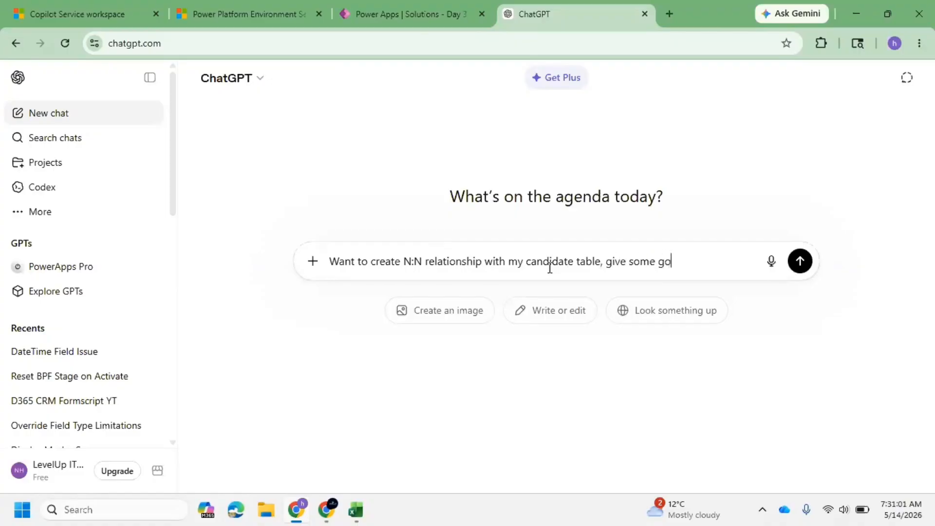
type("od eamp")
key("BackSpace")
key("BackSpace")
key("BackSpace")
type("xamples")
Close the new table panel in Power Apps and open the Candidate table in the solution.
left_click(384, 14)
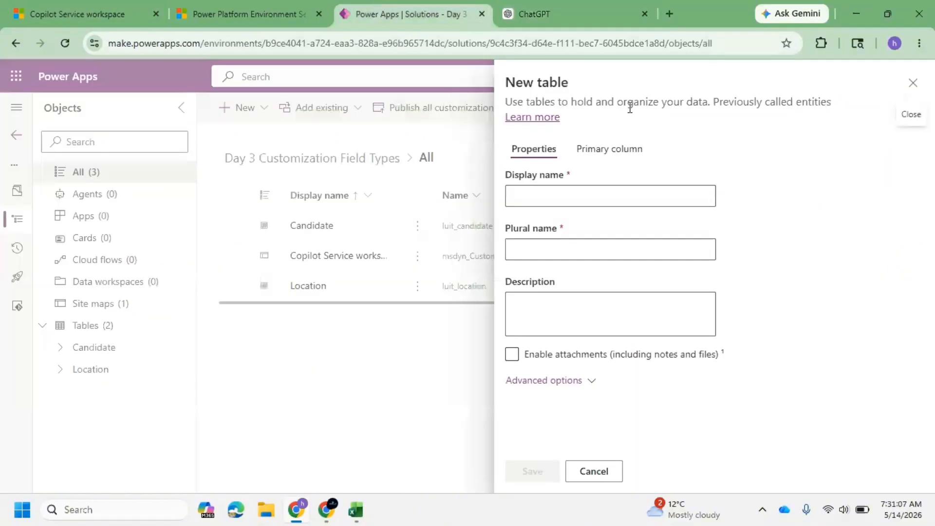
left_click(913, 82)
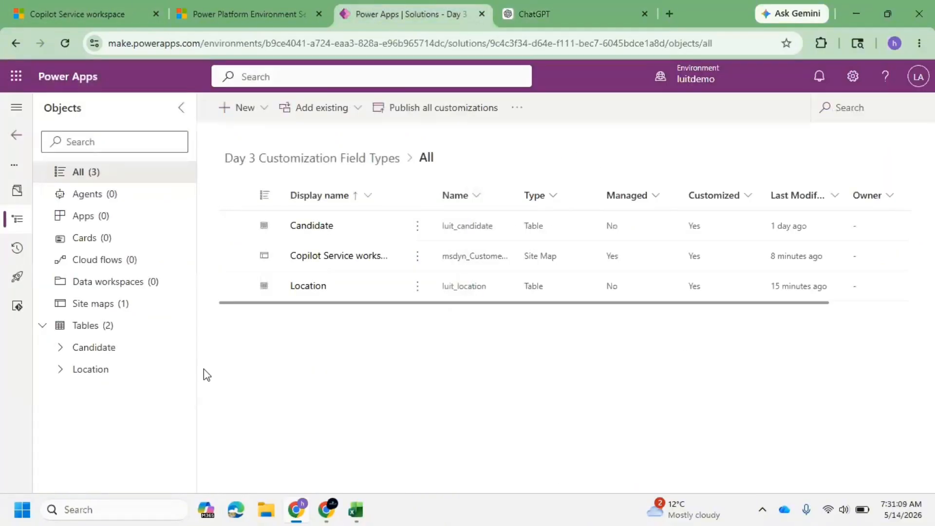
left_click(49, 349)
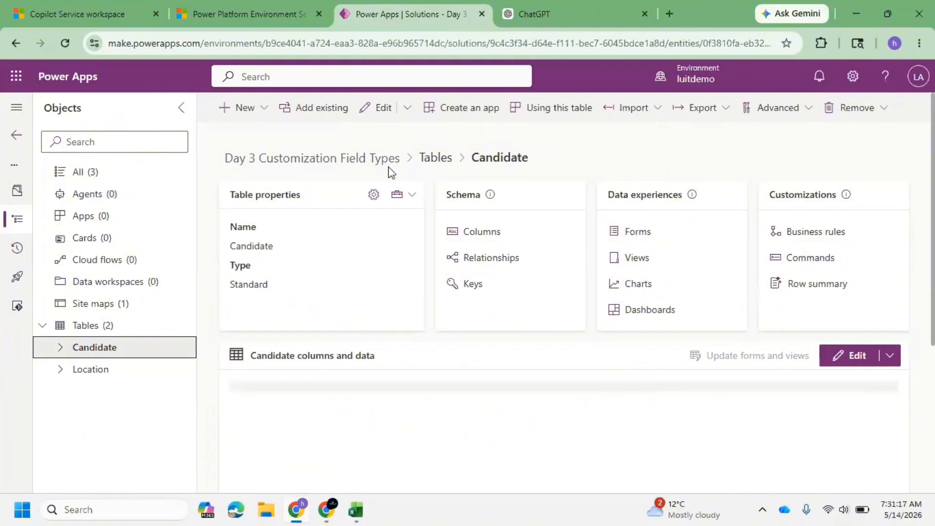
Attach a screenshot of the Candidate table page to the ChatGPT prompt and send it.
key("super+shift+s")
left_click_drag(418, 212, 918, 343)
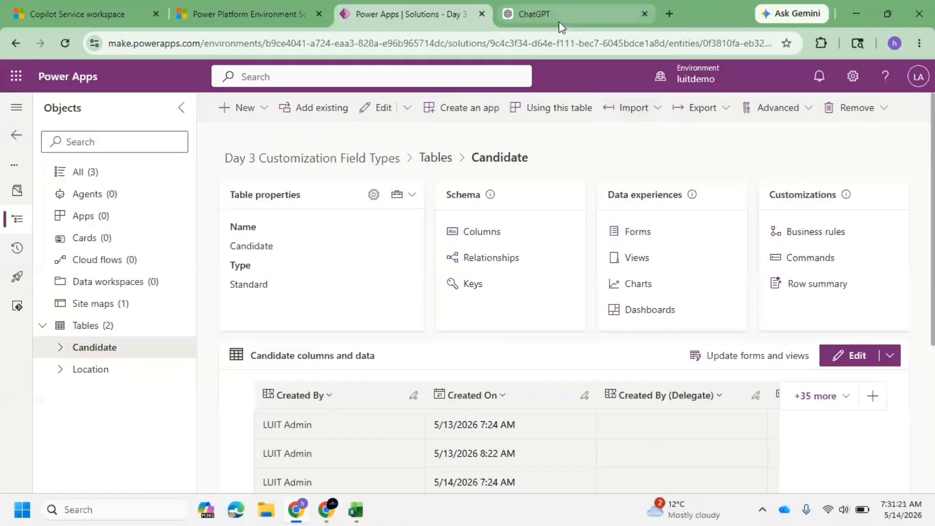
left_click(560, 17)
key("ctrl+v")
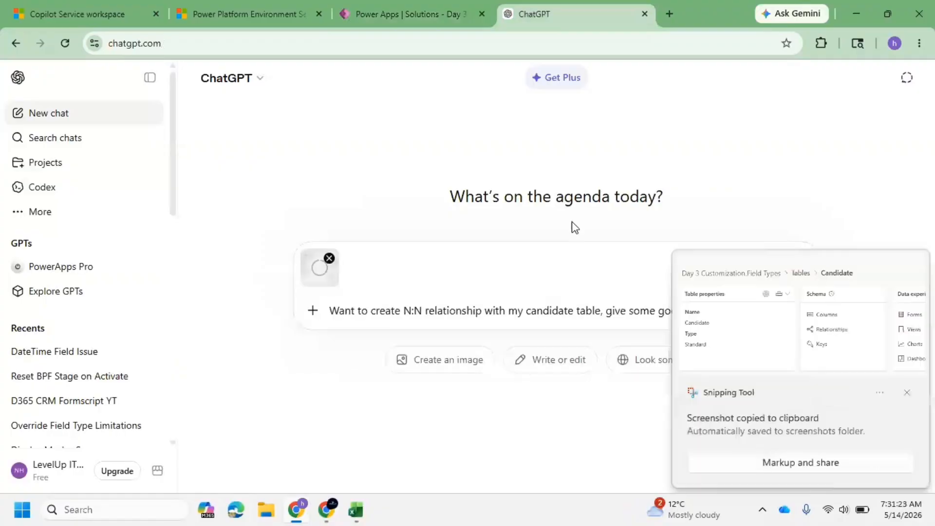
left_click(905, 392)
type("s")
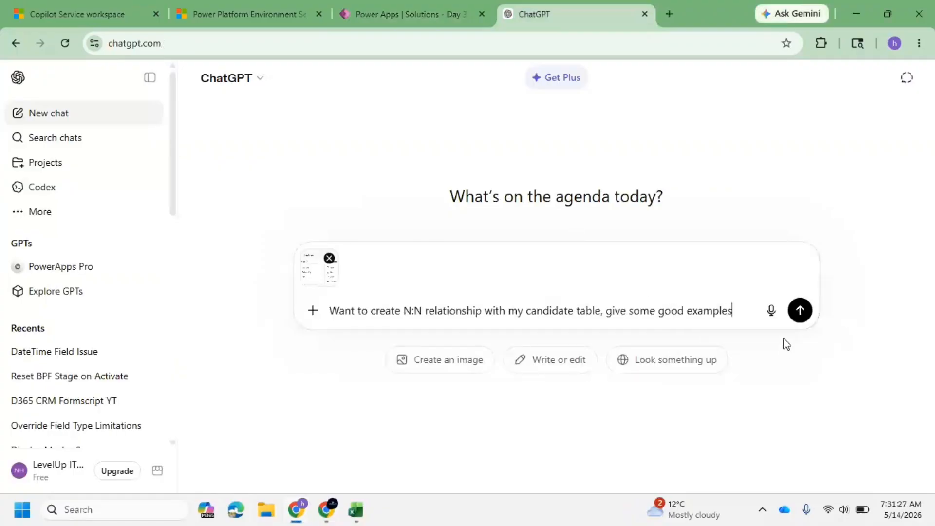
key("Return")
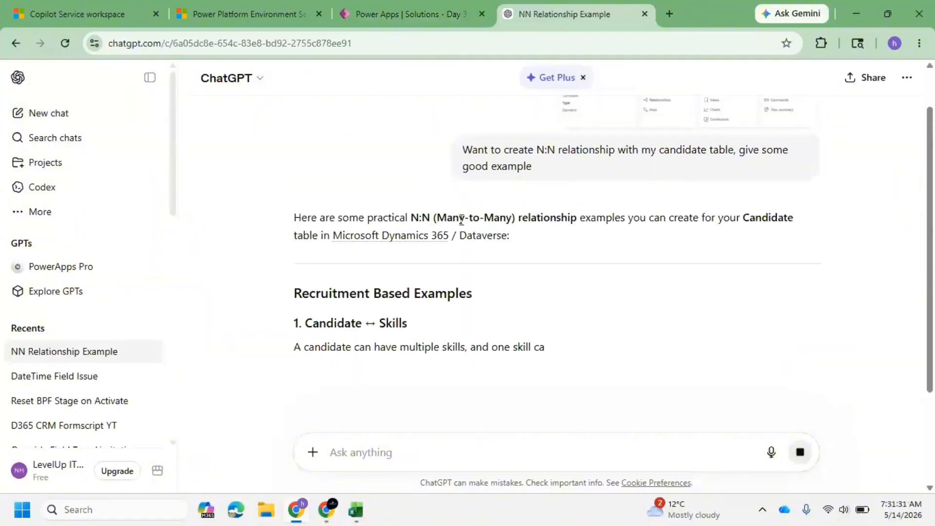
scroll(282, 288, "down", 2)
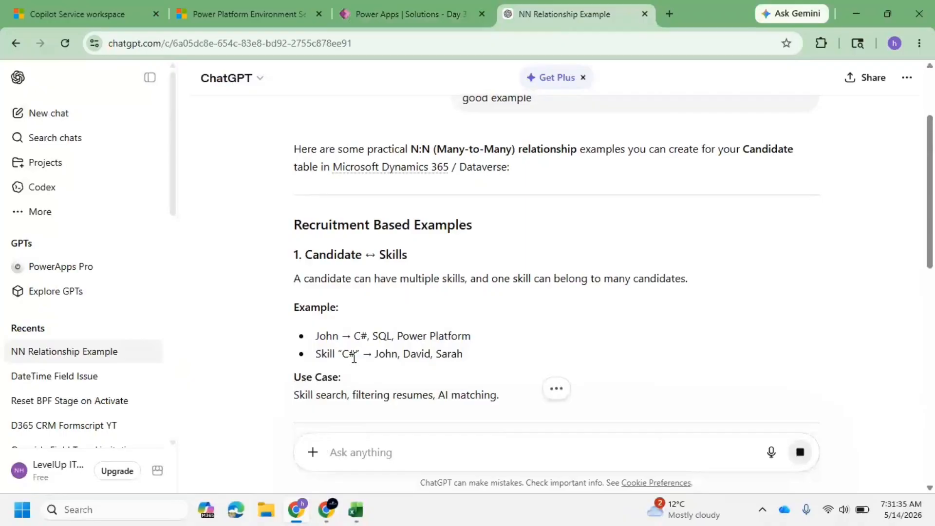
scroll(448, 316, "down", 3)
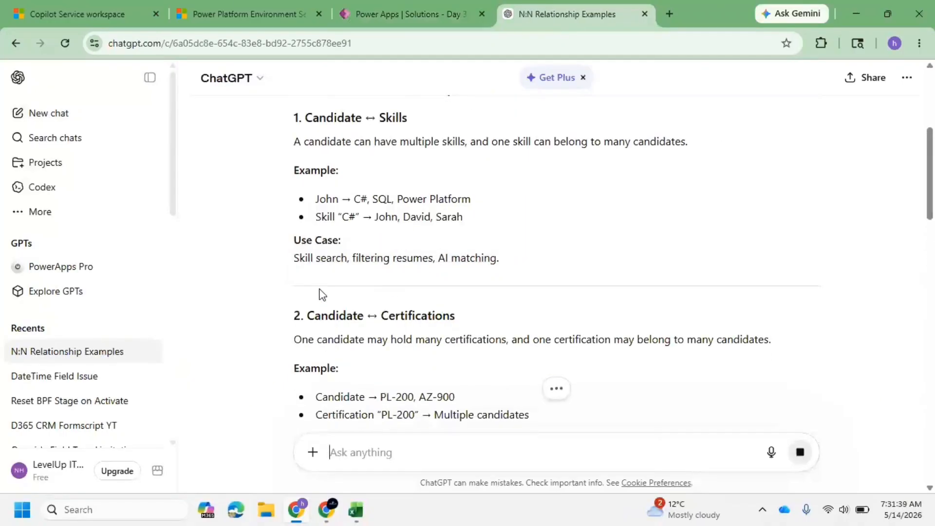
scroll(375, 314, "down", 2)
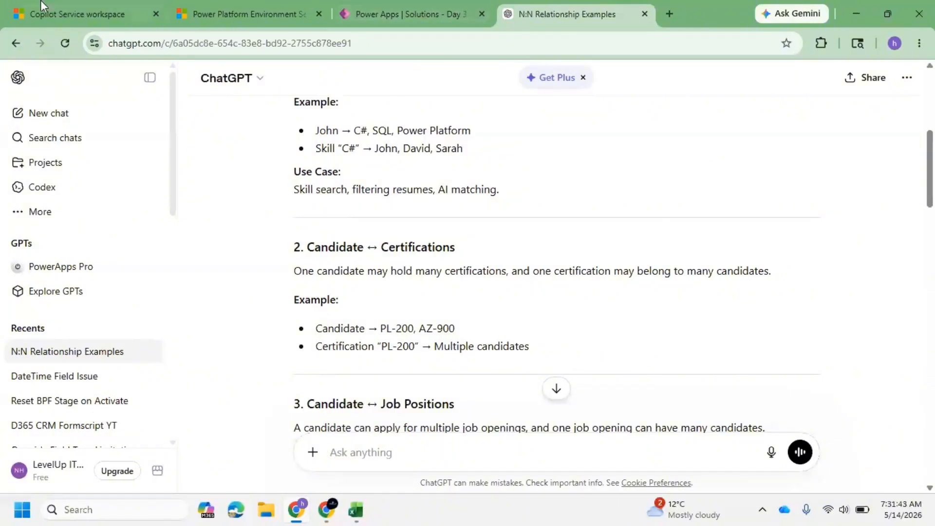
left_click(432, 10)
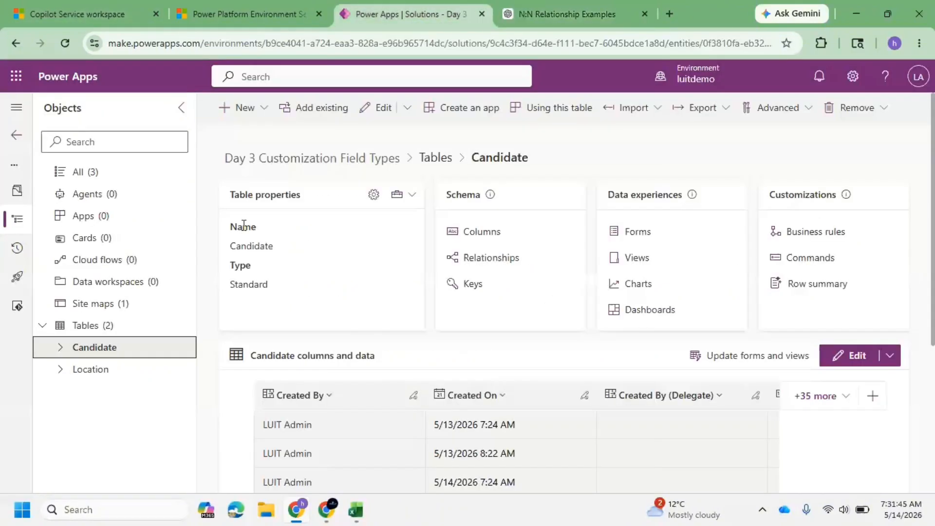
left_click(262, 106)
mouse_move(274, 190)
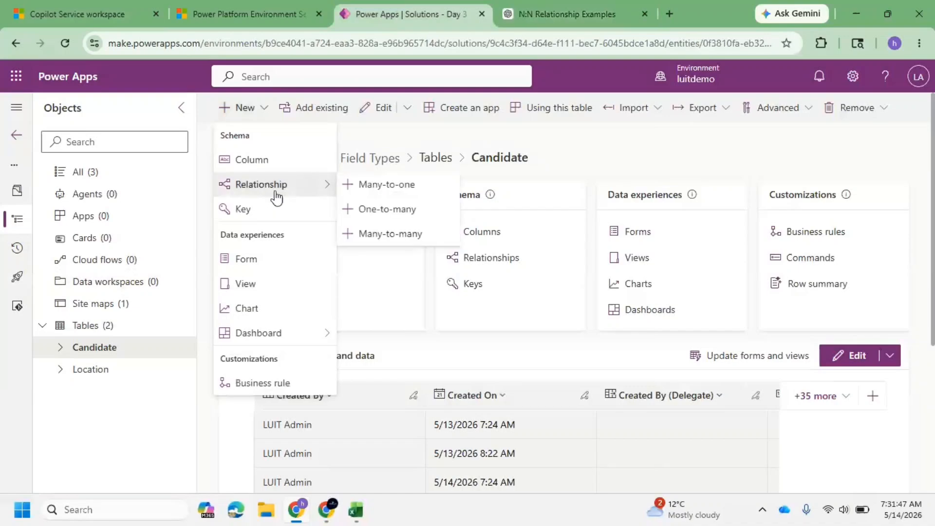
left_click(391, 236)
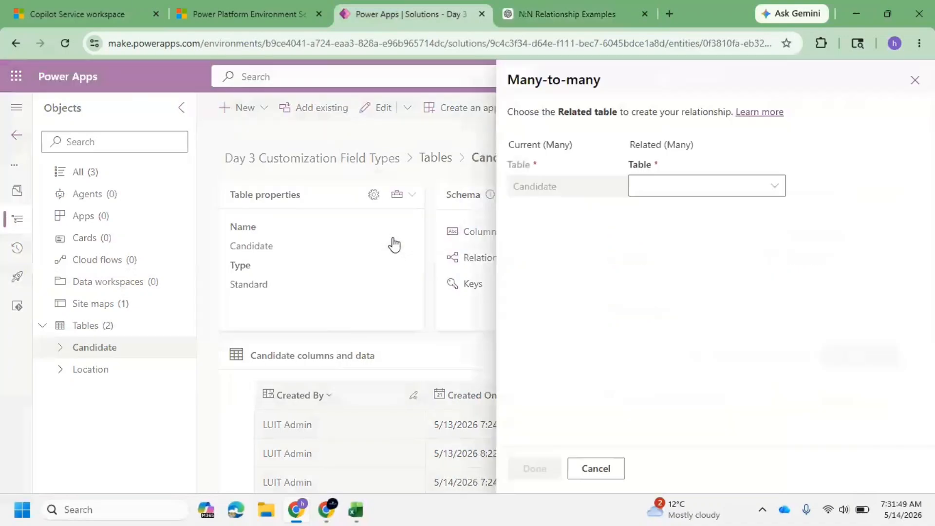
left_click(694, 179)
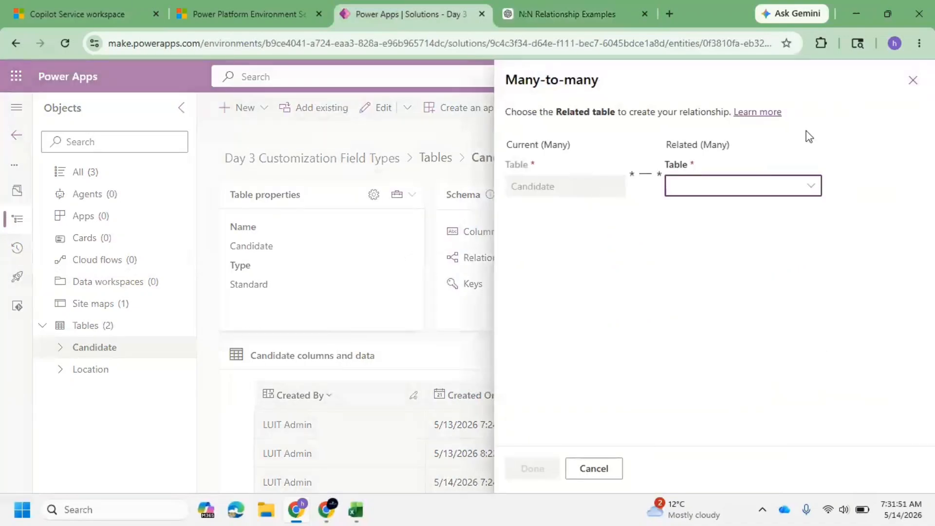
left_click(915, 80)
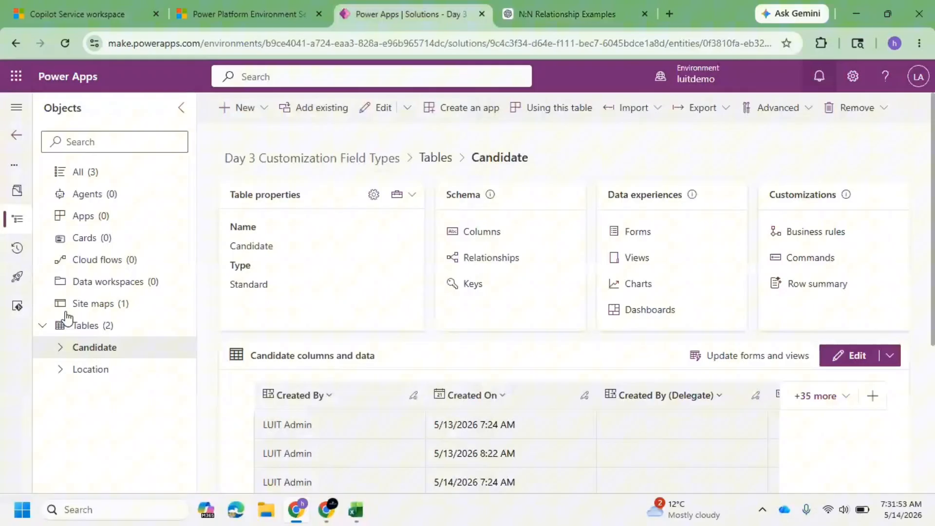
Create a new table named Certification using the advanced-properties table form and save it.
left_click(109, 330)
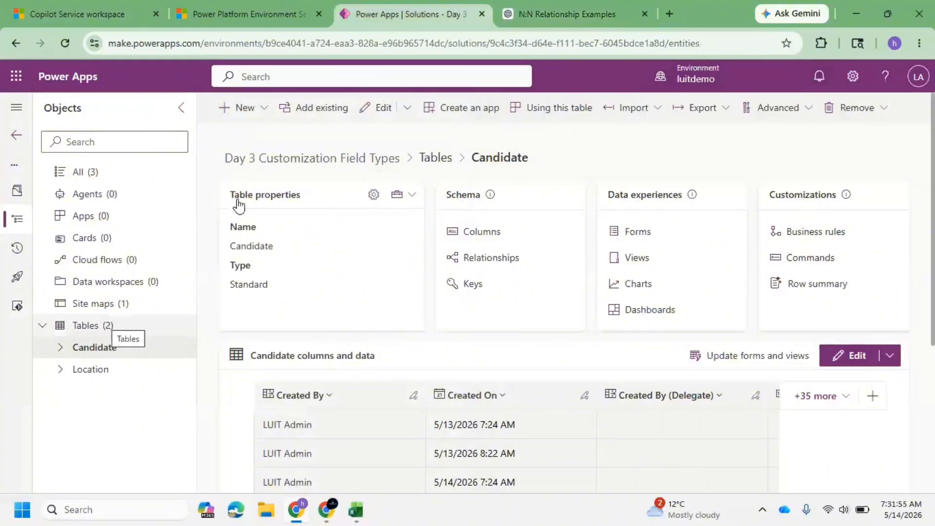
left_click(262, 115)
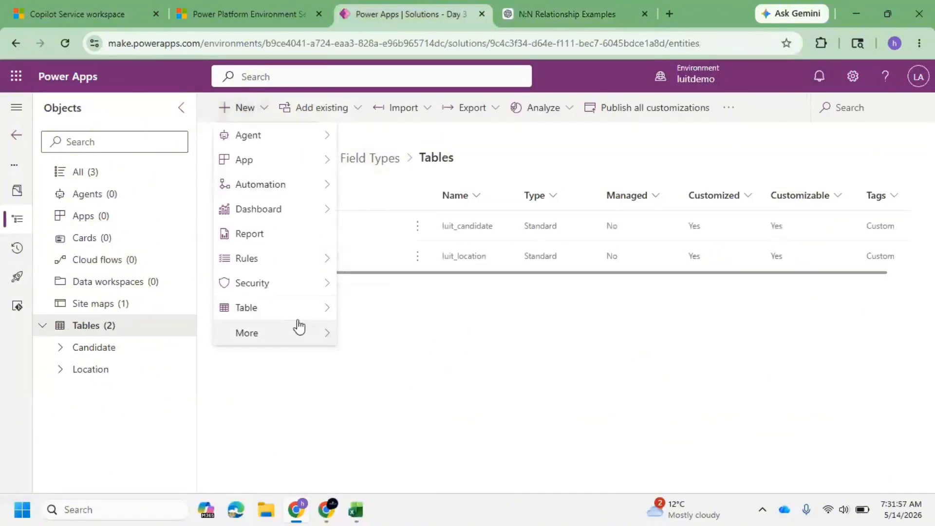
mouse_move(297, 308)
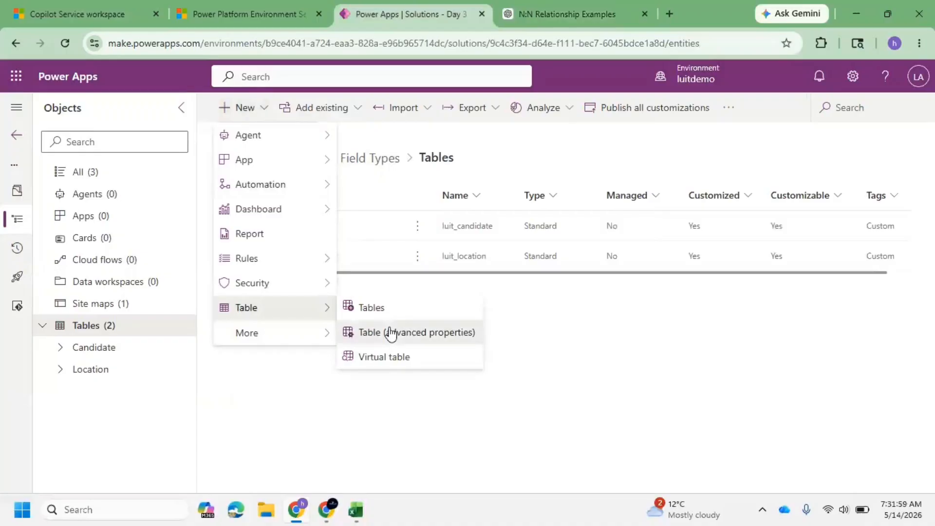
left_click(391, 333)
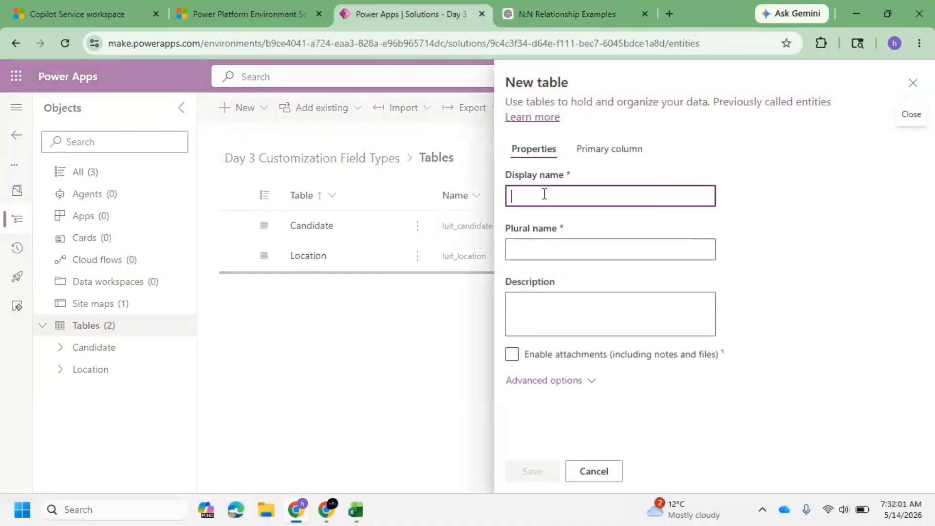
type("Certi")
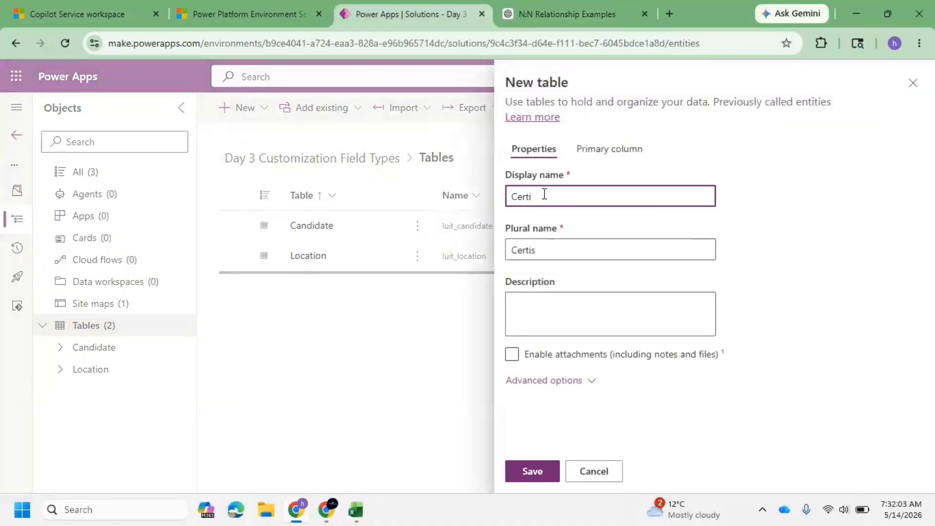
type("fication")
left_click(560, 381)
scroll(565, 390, "down", 6)
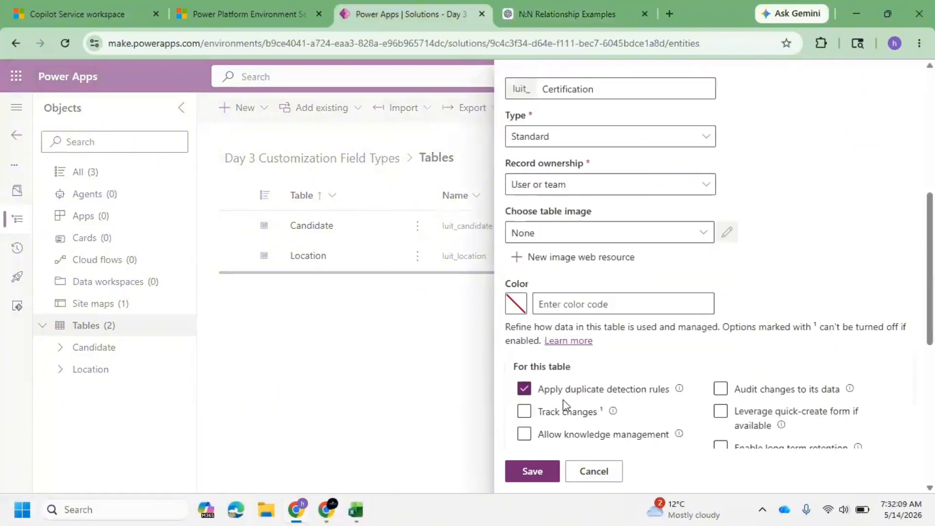
scroll(563, 405, "down", 3)
left_click(540, 471)
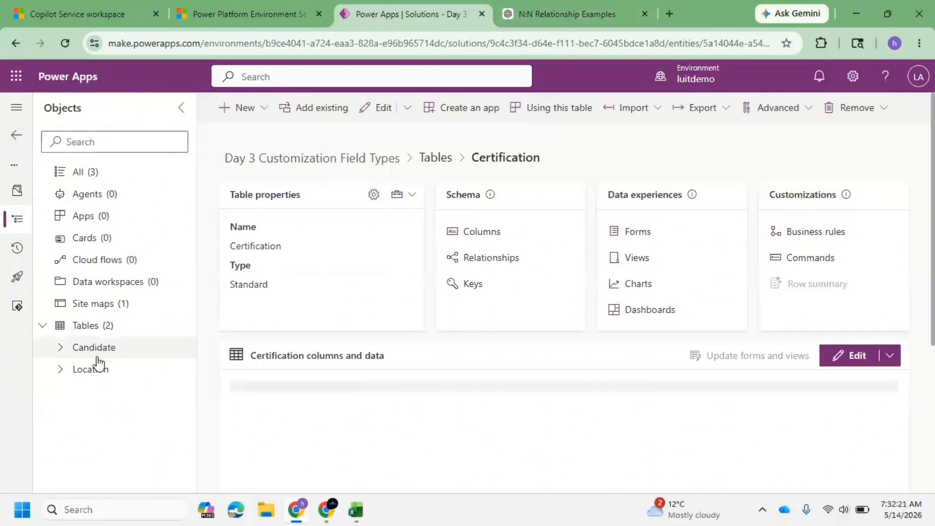
Start a new many-to-many relationship from the Candidate table's relationships list.
left_click(61, 350)
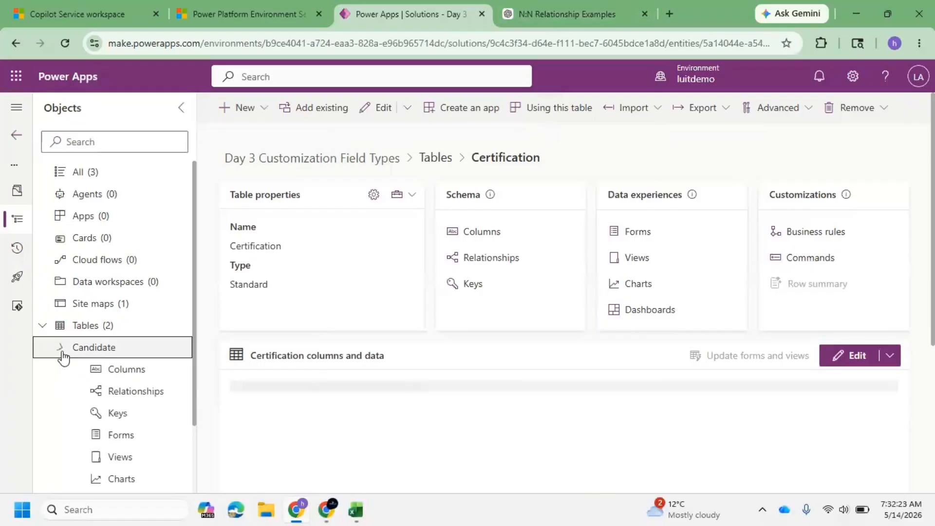
left_click(125, 396)
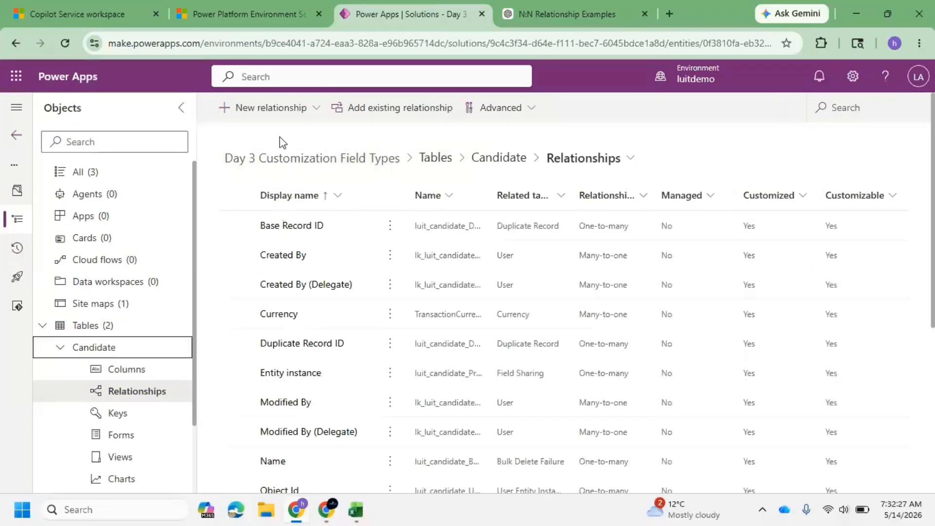
left_click(290, 110)
left_click(276, 183)
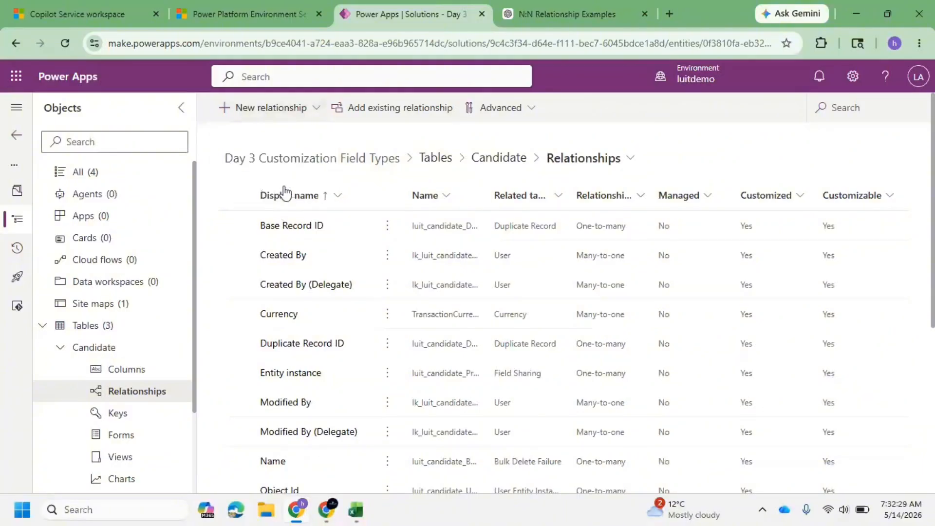
left_click(730, 189)
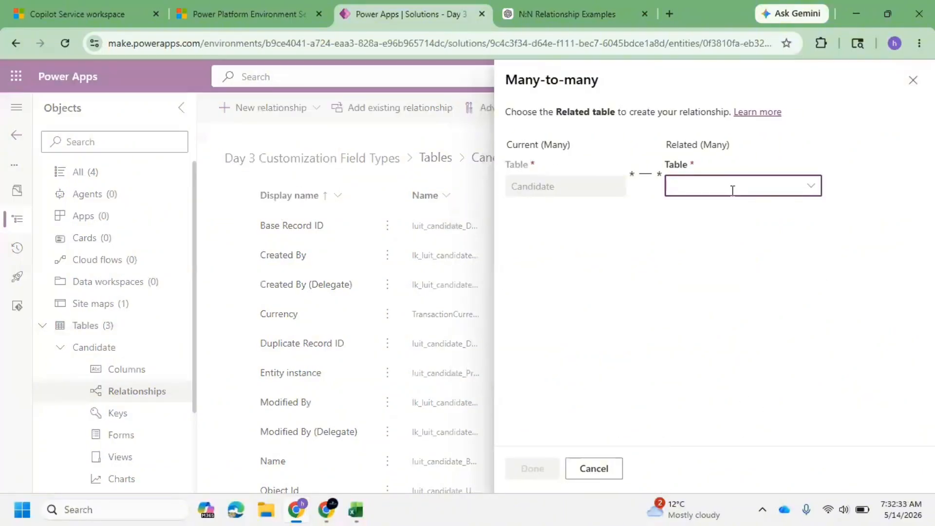
Review the N:N relationship examples in the ChatGPT response.
left_click(595, 6)
scroll(360, 292, "down", 4)
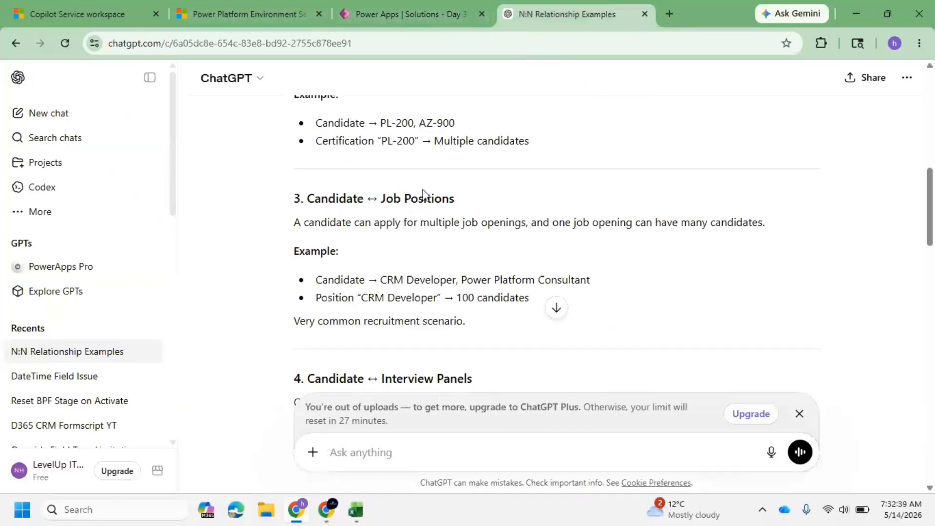
scroll(422, 193, "up", 7)
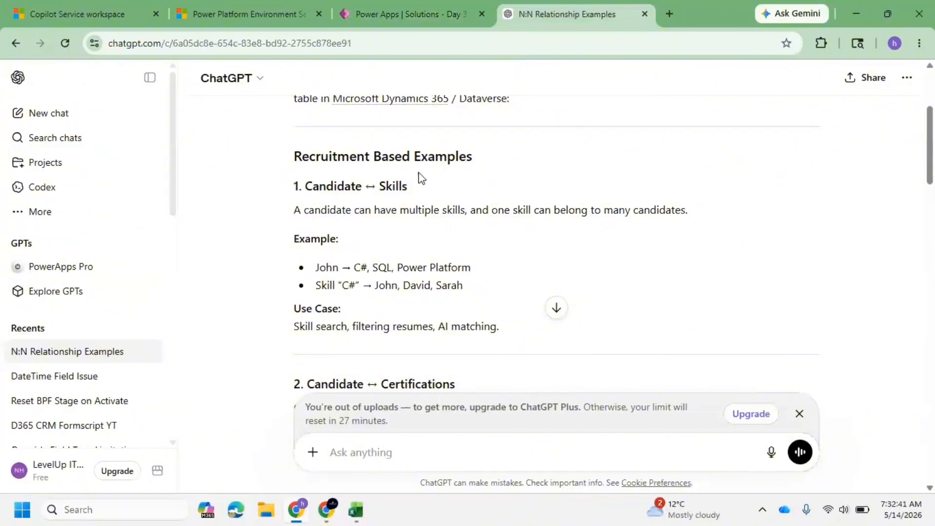
left_click(471, 5)
Choose Certification as the related table for the many-to-many relationship.
left_click(733, 185)
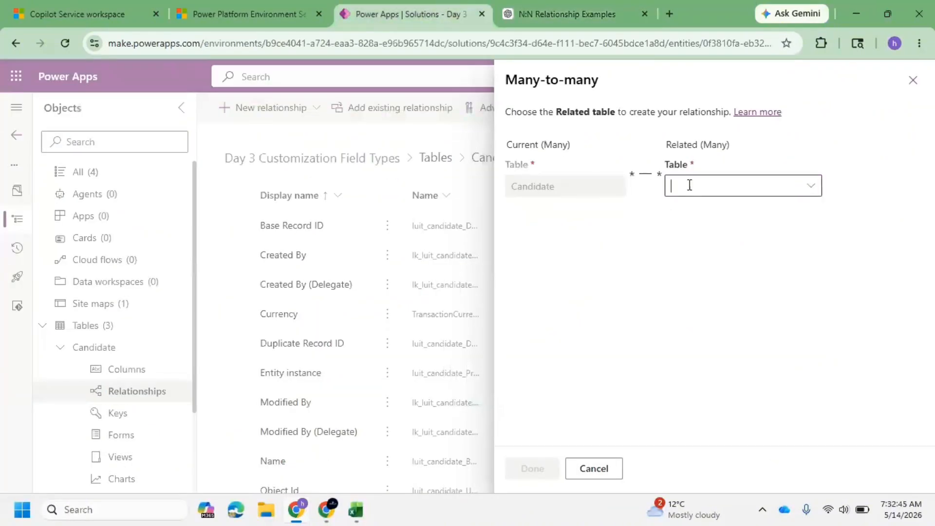
left_click(730, 186)
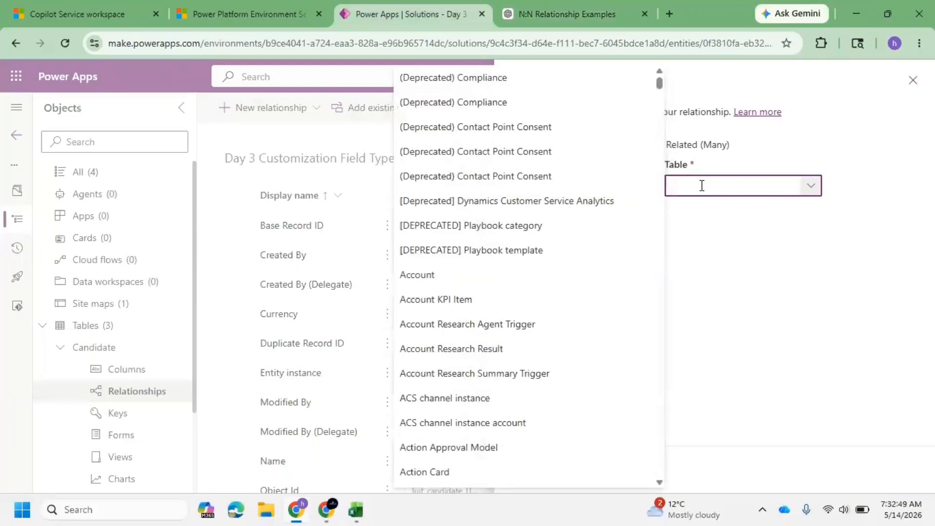
type("certif")
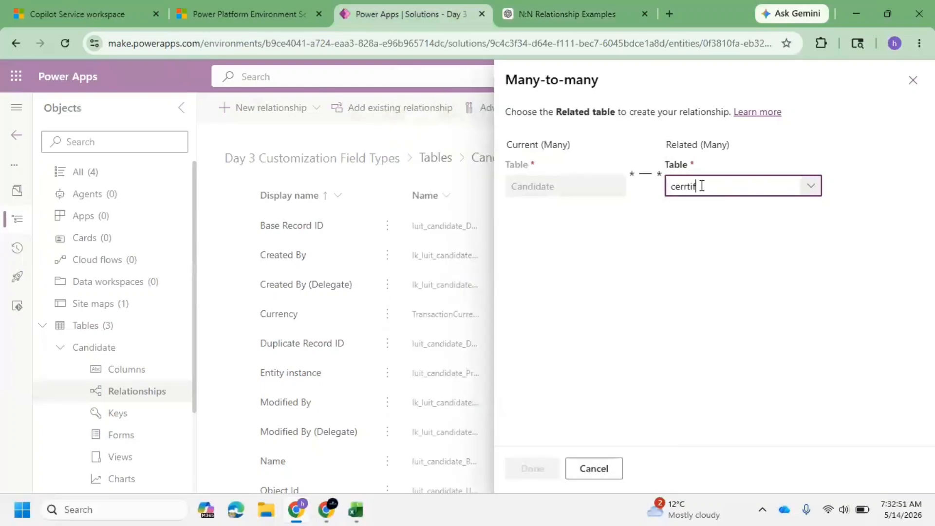
key("BackSpace")
key("BackSpace")
key("BackSpace")
key("BackSpace")
key("BackSpace")
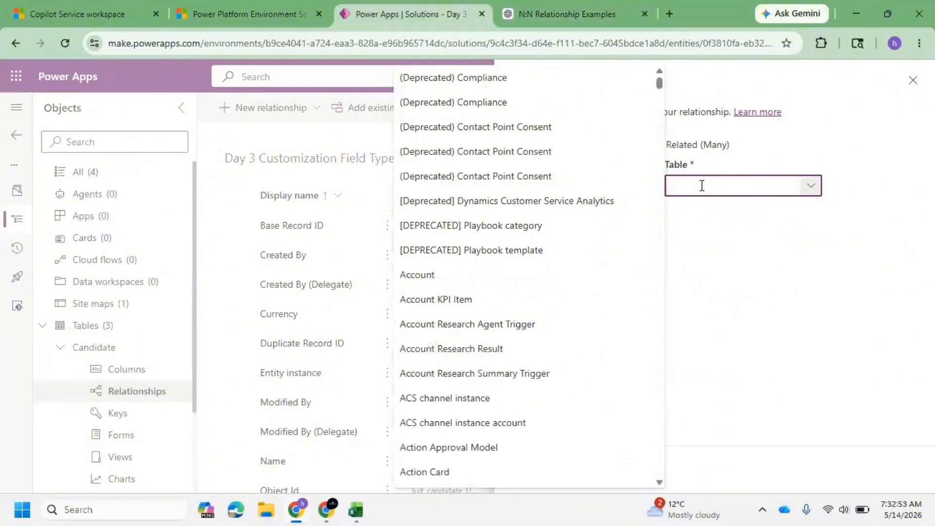
type("Cetif")
key("BackSpace")
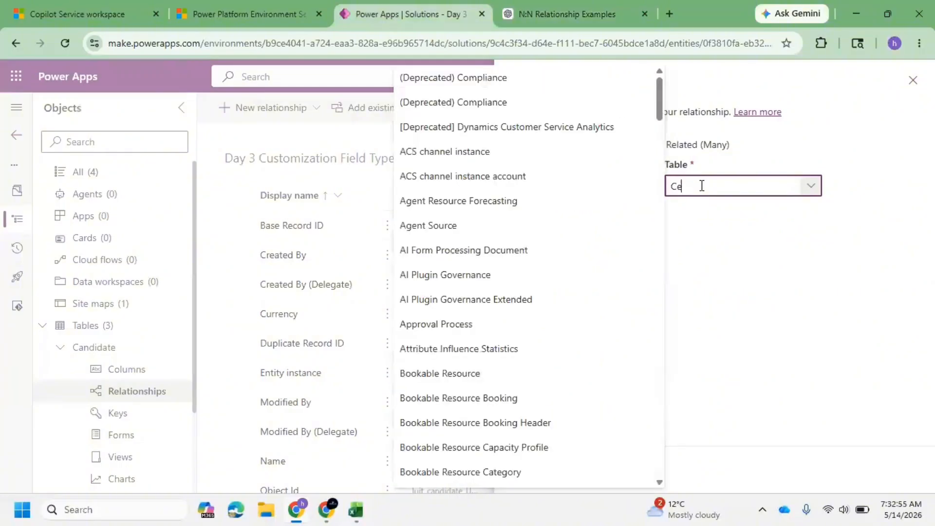
type("rtifi")
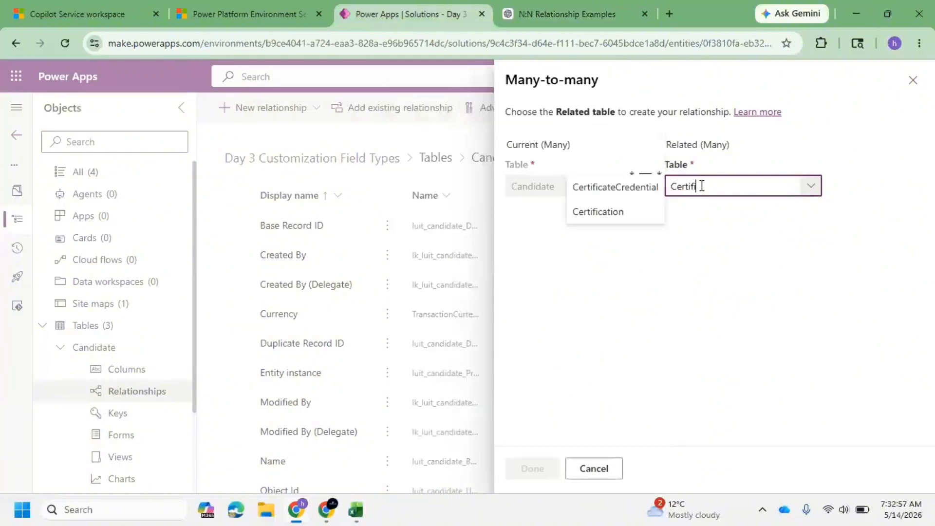
left_click(633, 215)
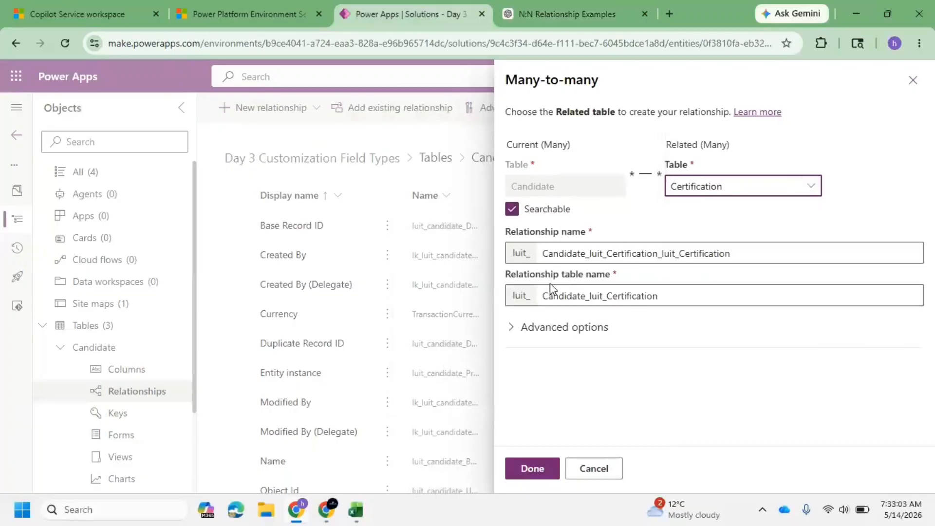
Expand the advanced display options and save the Candidate–Certification many-to-many relationship with defaults.
left_click(511, 327)
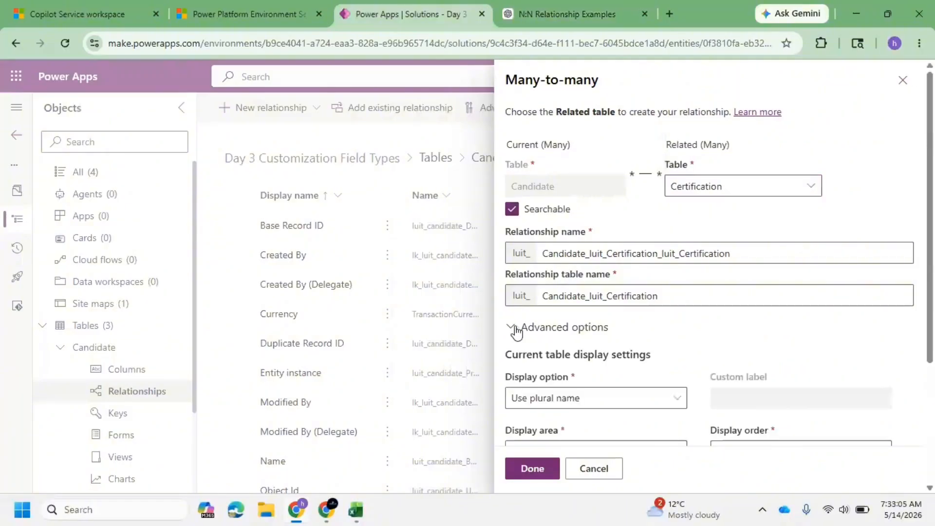
scroll(599, 330, "down", 3)
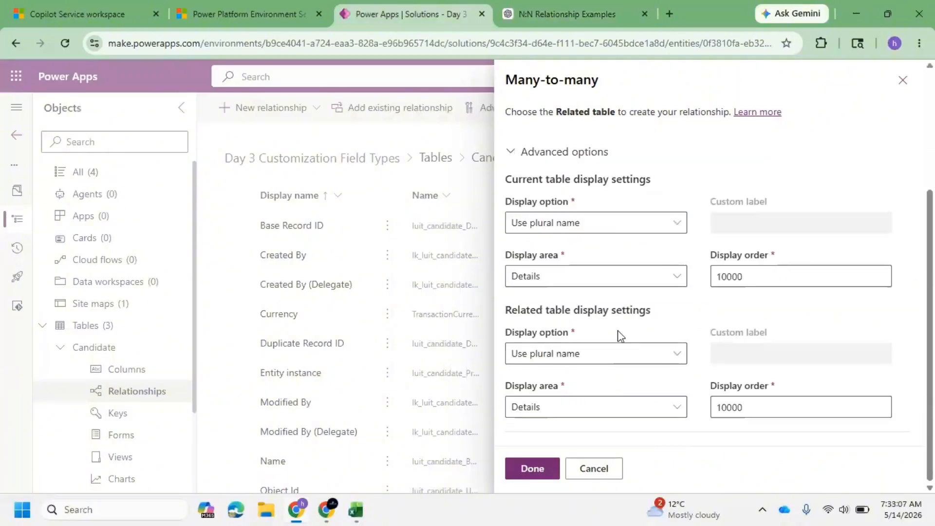
left_click(535, 468)
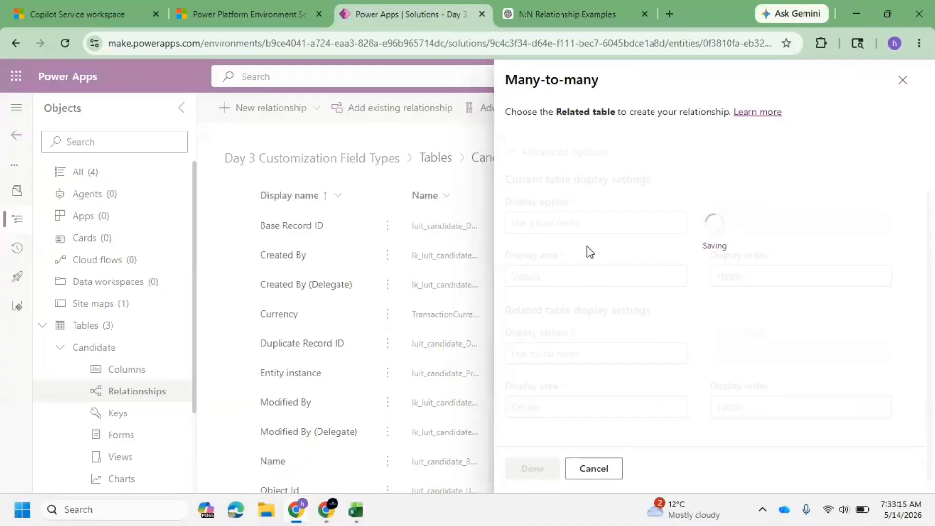
left_click(19, 509)
type("p")
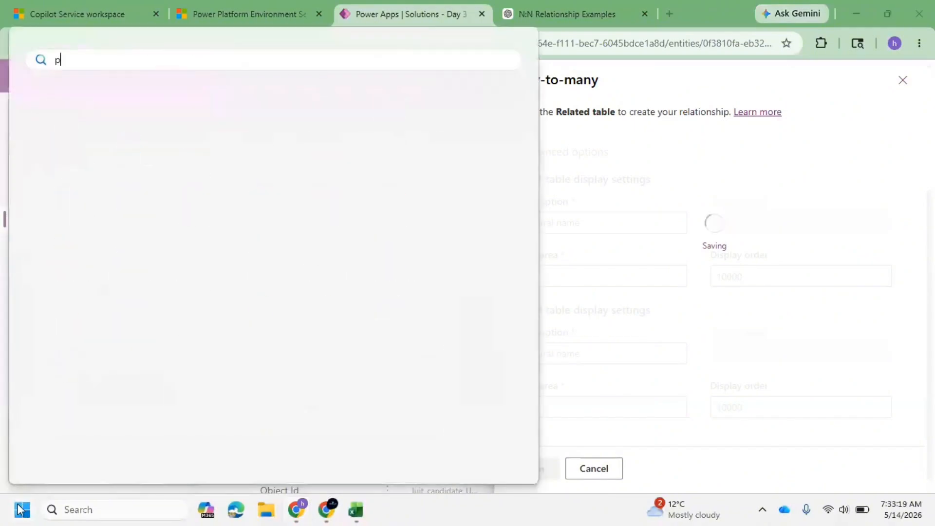
type("ain")
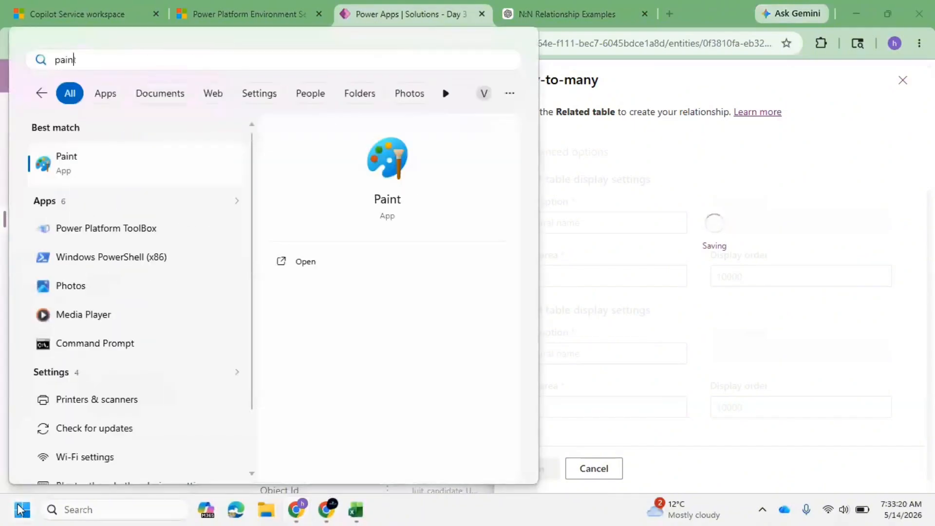
left_click(19, 509)
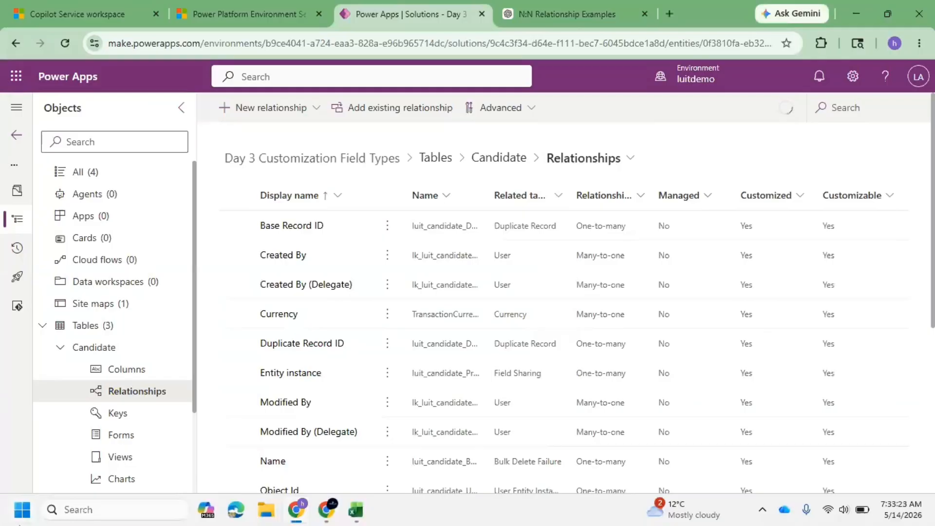
Open Paint from the Start menu search.
left_click(26, 521)
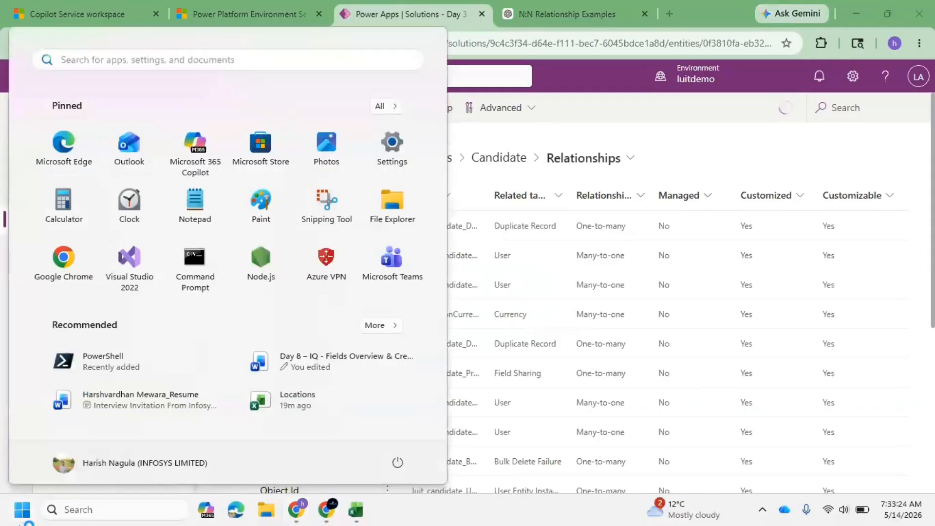
type("pain")
left_click(19, 523)
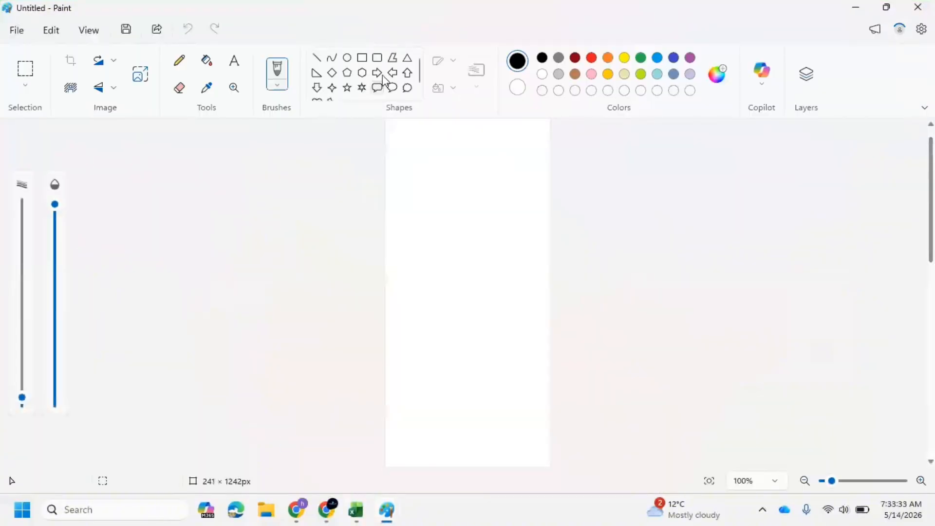
left_click(349, 59)
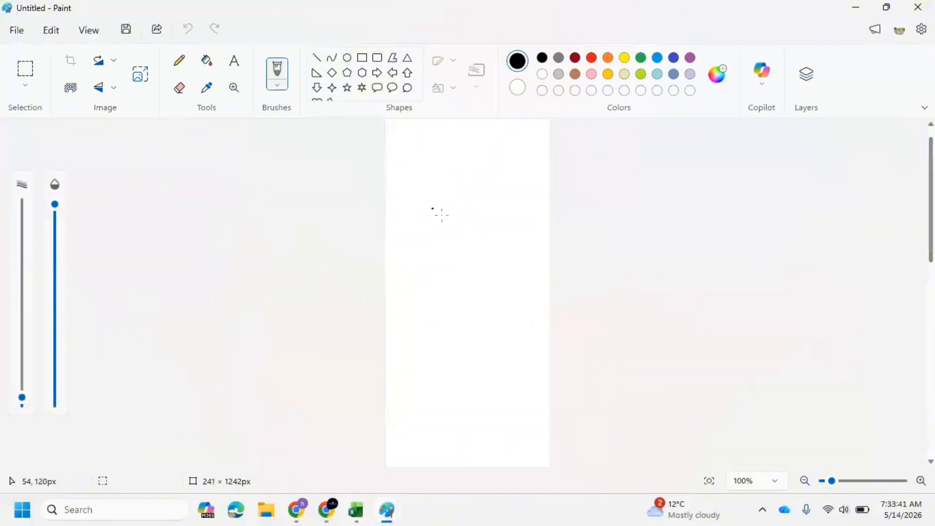
scroll(334, 241, "down", 3)
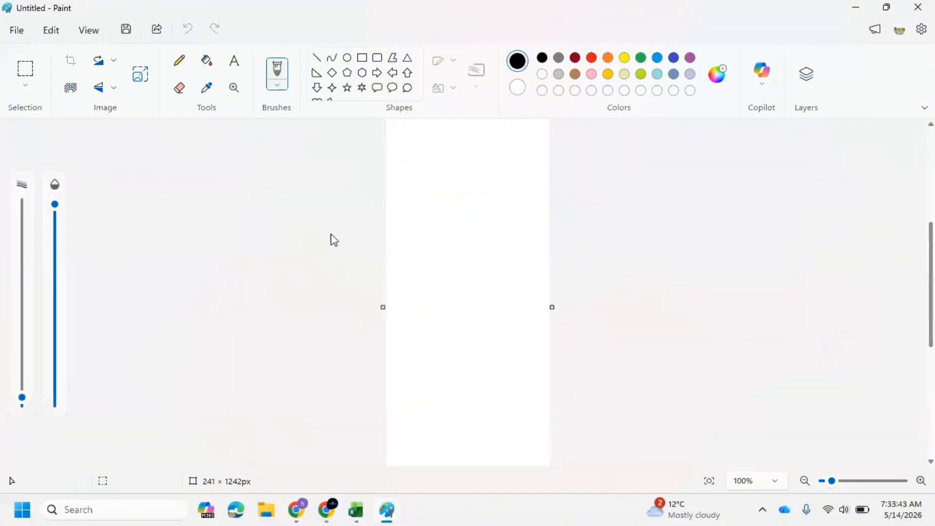
scroll(363, 255, "up", 3)
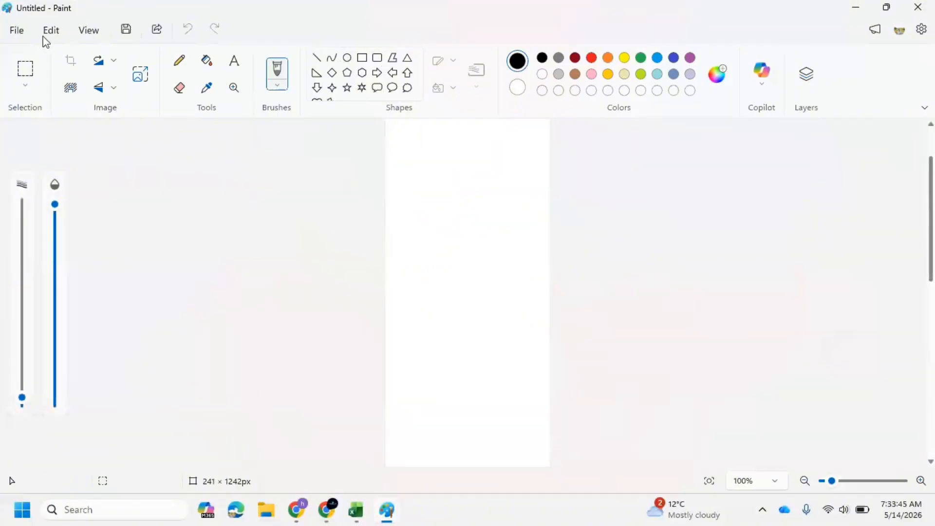
left_click(17, 32)
left_click(86, 61)
mouse_move(388, 512)
left_click(440, 462)
left_click(921, 482)
left_click(921, 481)
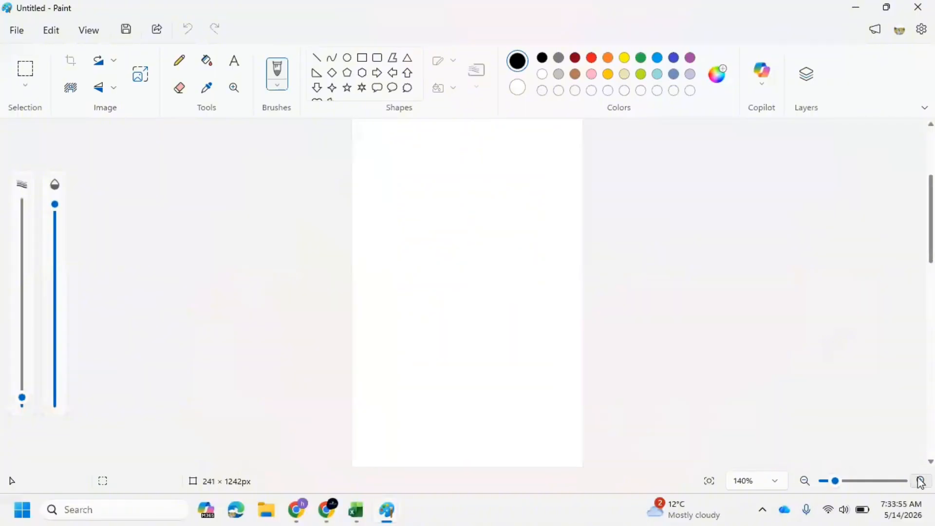
left_click(921, 481)
left_click(921, 481)
left_click(921, 481)
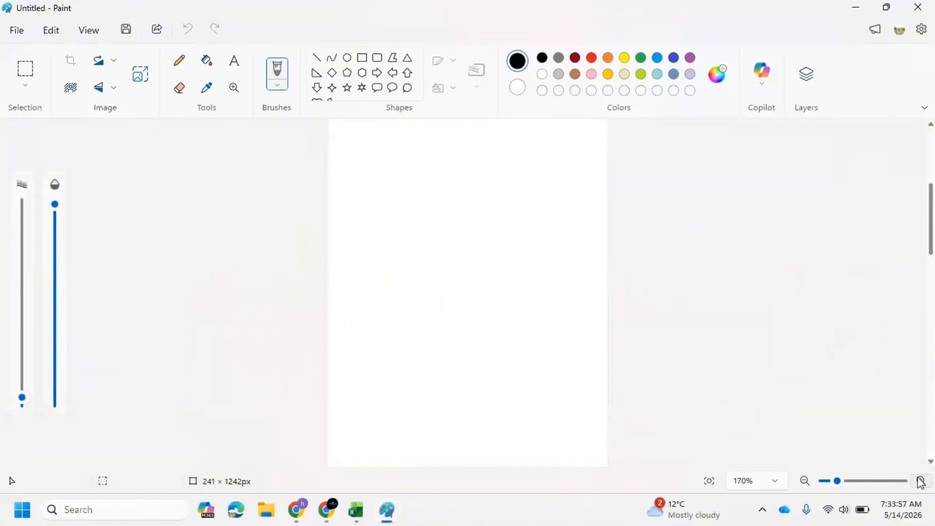
left_click(921, 481)
left_click(921, 482)
left_click(921, 481)
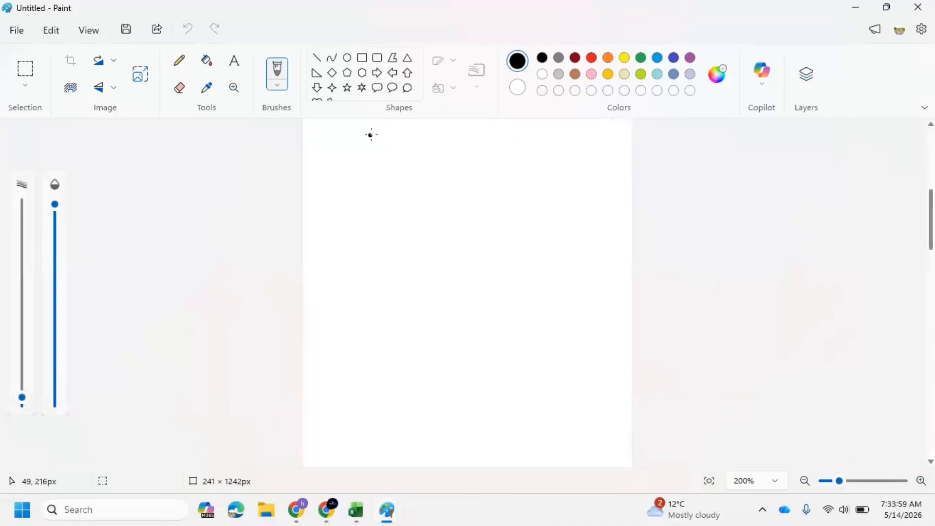
left_click_drag(849, 483, 860, 483)
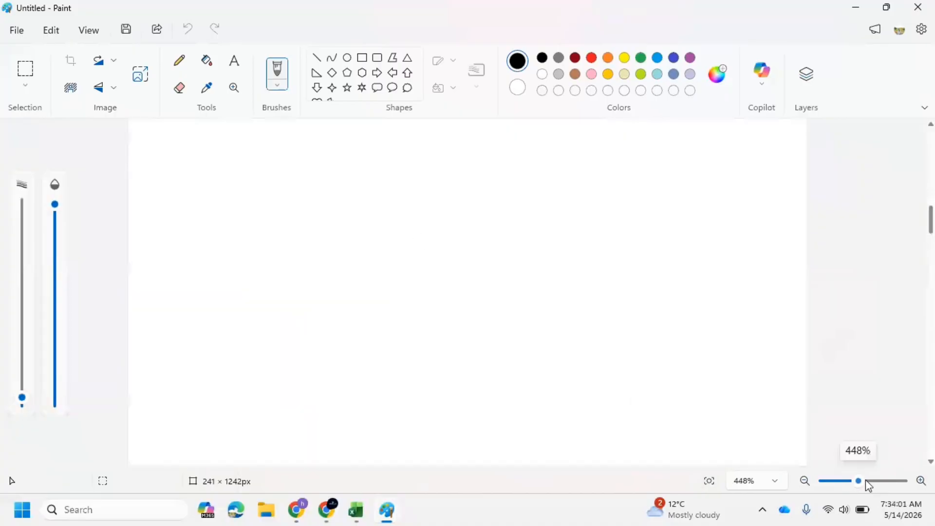
left_click(353, 58)
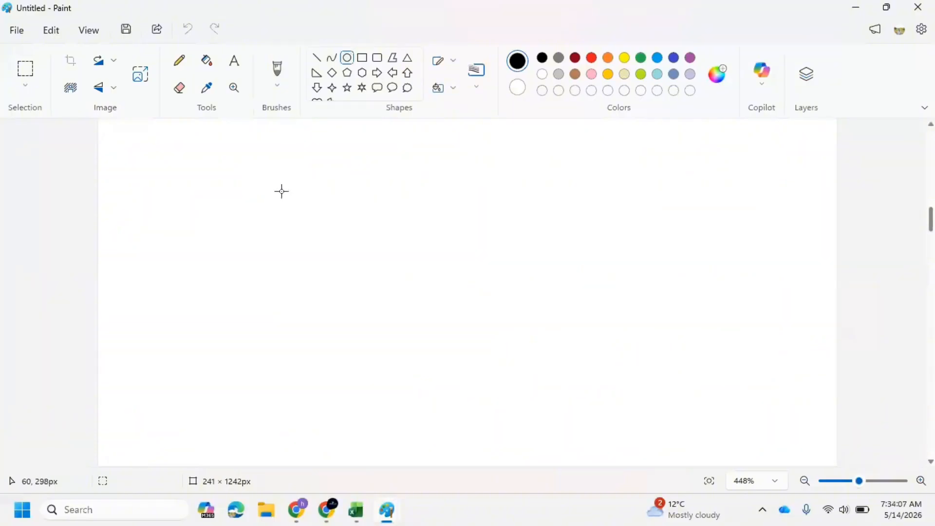
mouse_move(252, 178)
left_mouse_down()
mouse_move(330, 357)
mouse_move(377, 426)
mouse_move(399, 430)
left_mouse_up()
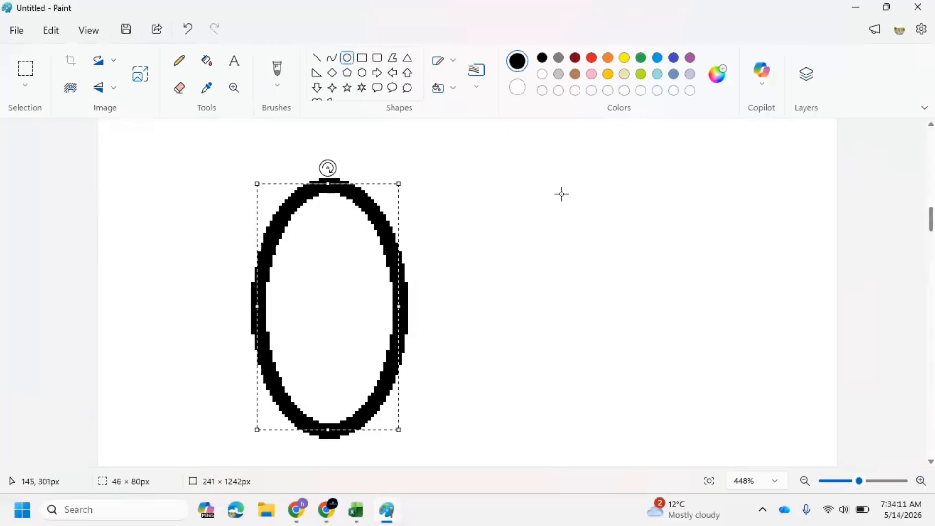
left_click_drag(585, 187, 678, 429)
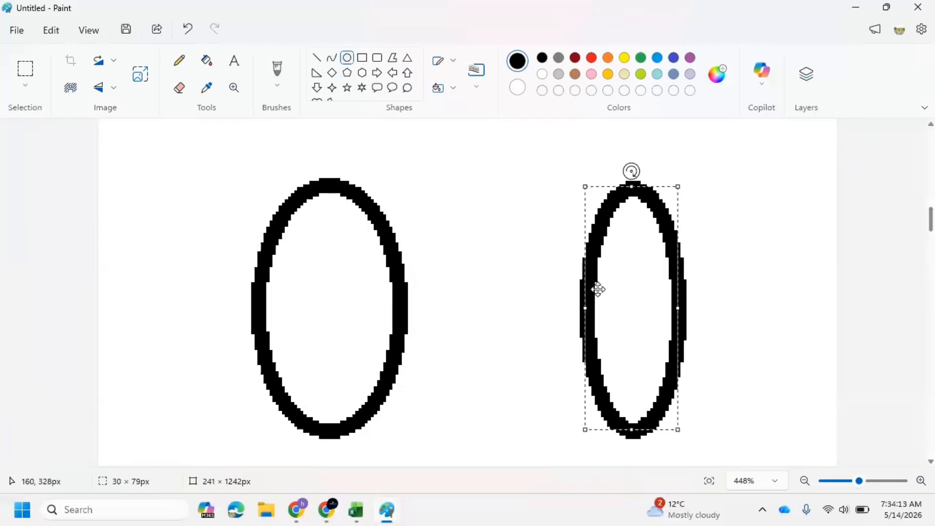
scroll(555, 281, "down", 4)
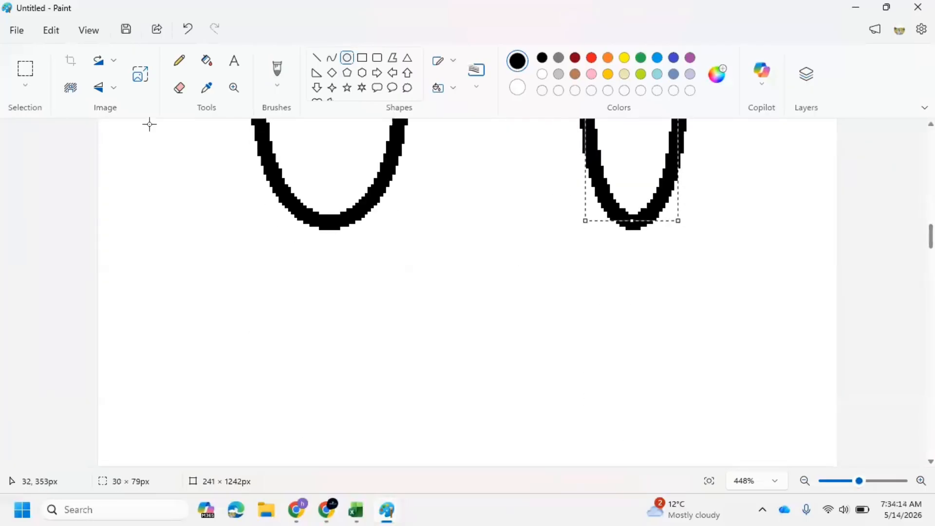
left_click(16, 31)
left_click(53, 60)
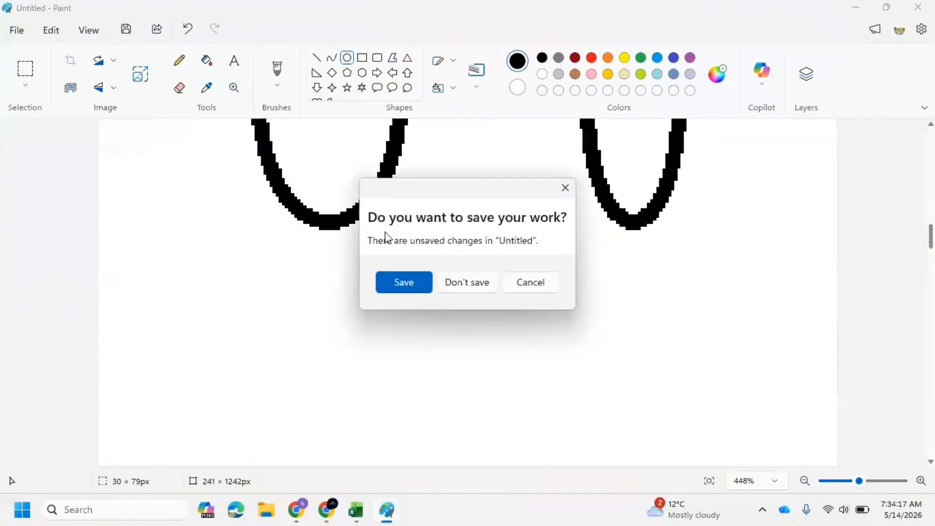
left_click(476, 286)
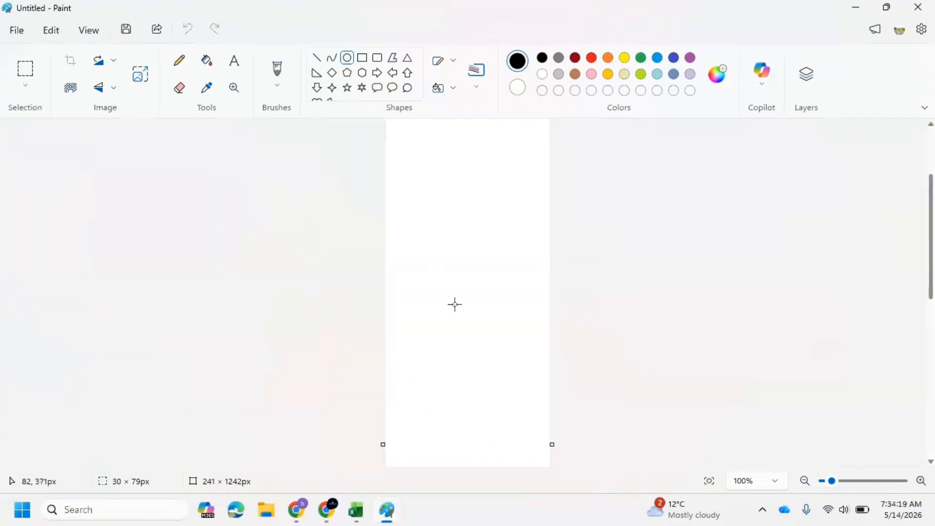
Widen the canvas to 830 px.
left_click_drag(560, 445, 838, 438)
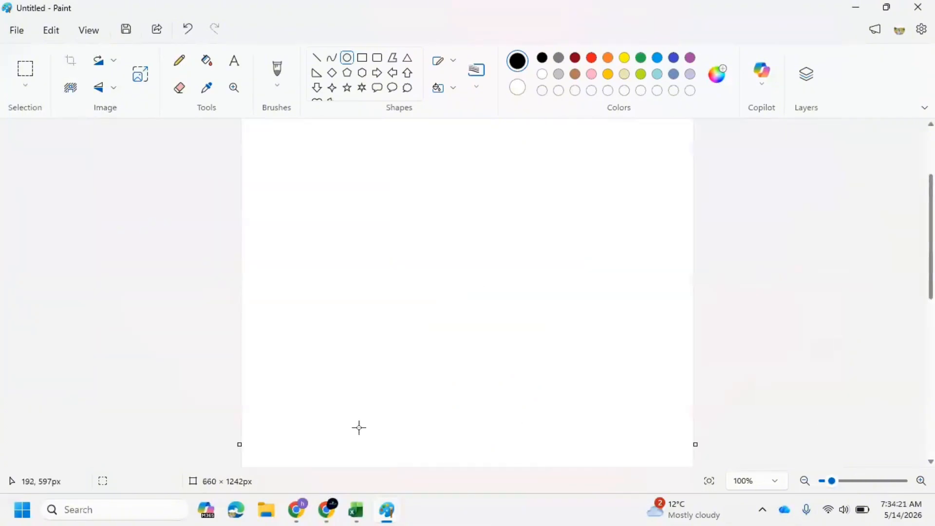
left_click_drag(239, 445, 127, 445)
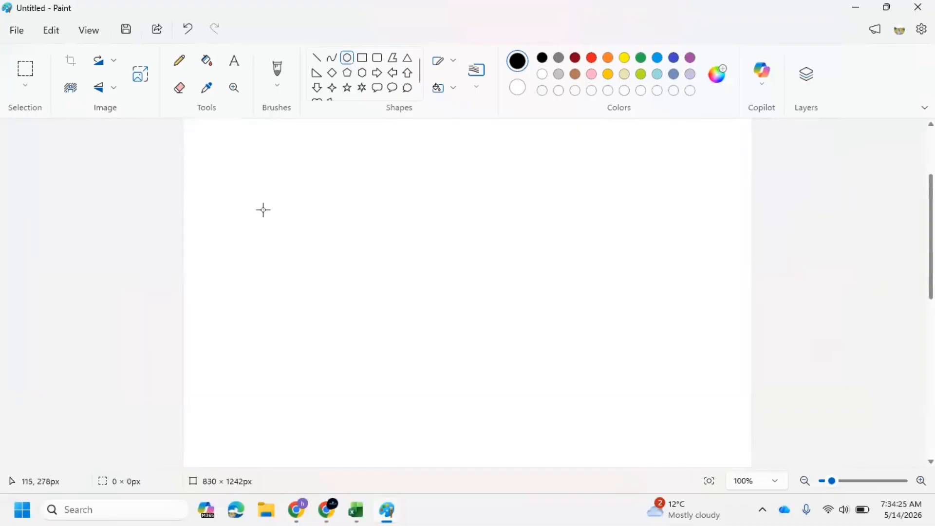
Draw two tall ovals side by side on the canvas, each about 80 × 200 px.
left_click_drag(262, 210, 339, 394)
left_click_drag(432, 211, 500, 385)
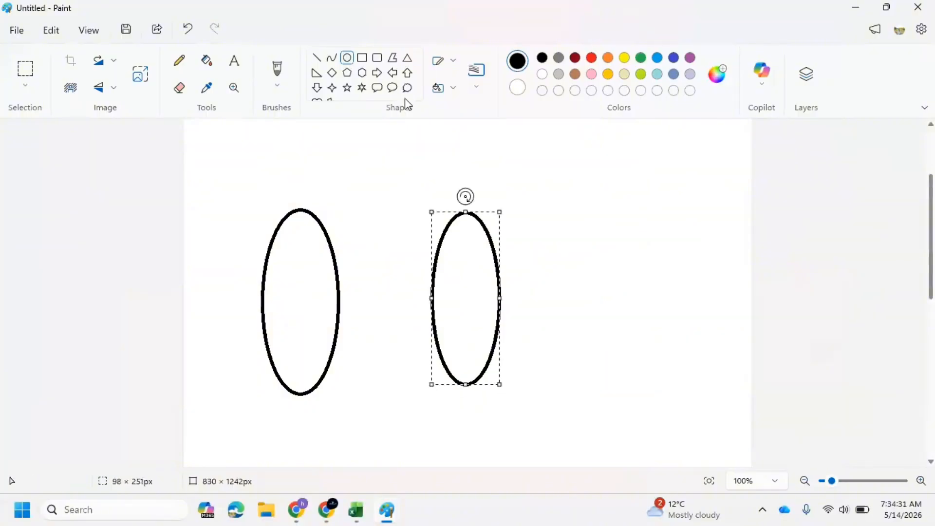
Add the text label N inside the left oval and 1 inside the right oval.
left_click(235, 61)
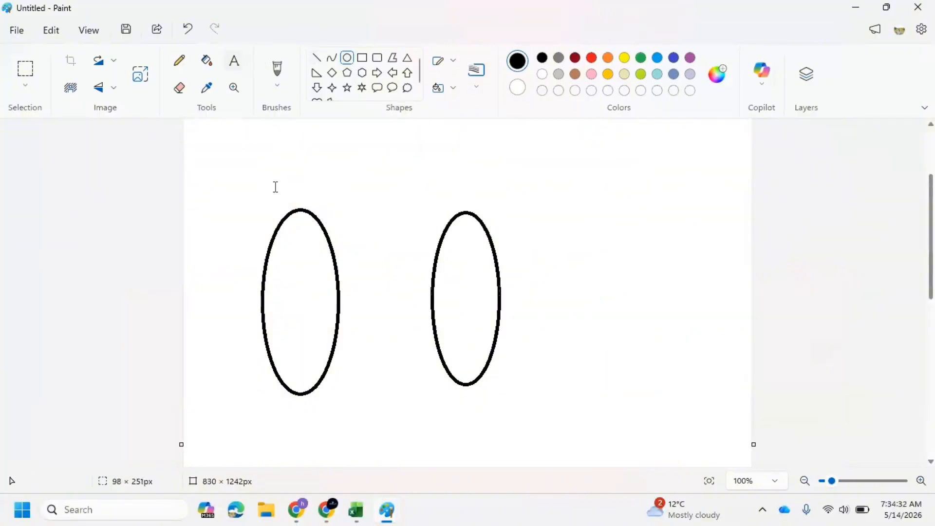
left_click(281, 280)
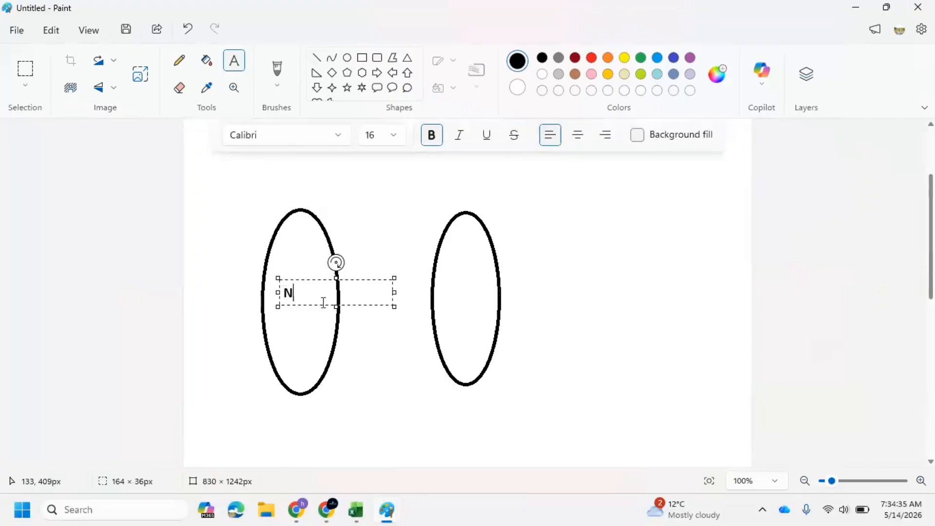
left_click(470, 288)
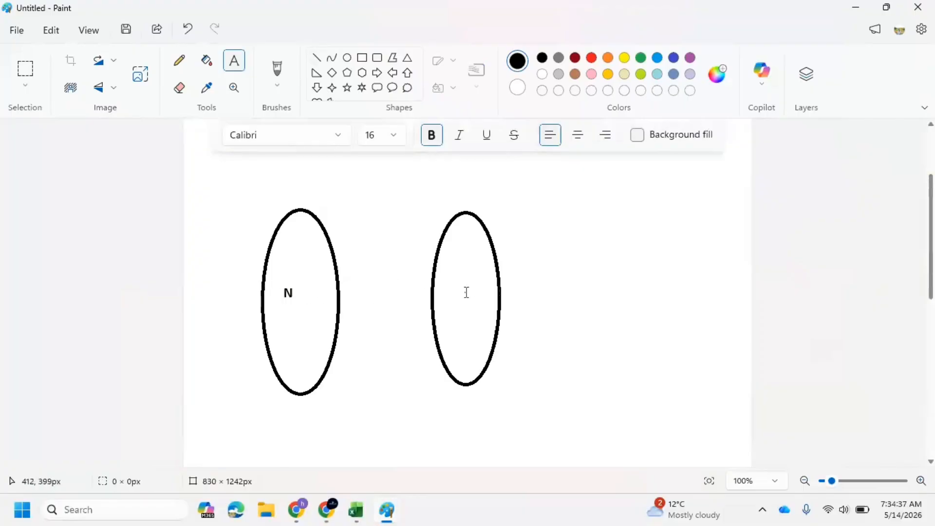
left_click(465, 291)
type("1")
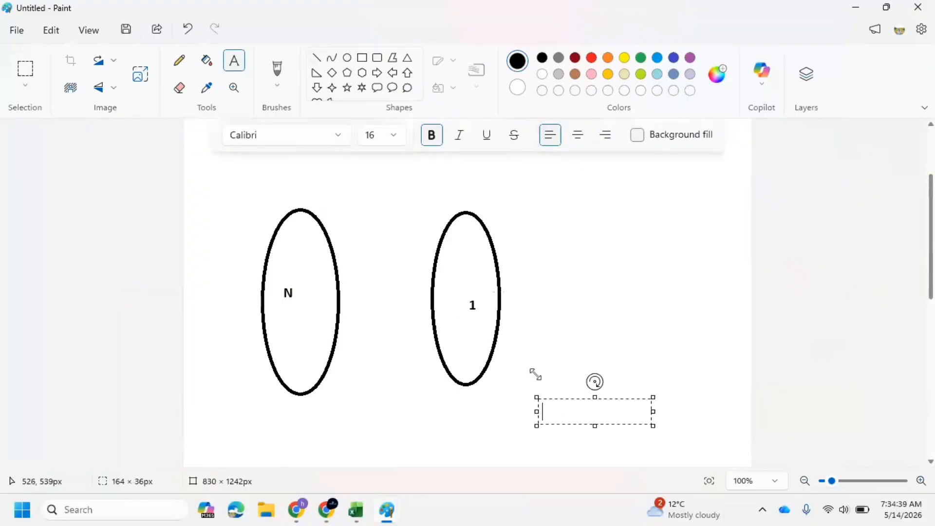
Draw three straight lines fanning from the N oval to a single point on the 1 oval.
left_click(317, 58)
mouse_move(326, 236)
left_mouse_down()
mouse_move(463, 330)
mouse_move(432, 298)
mouse_move(340, 299)
left_mouse_up()
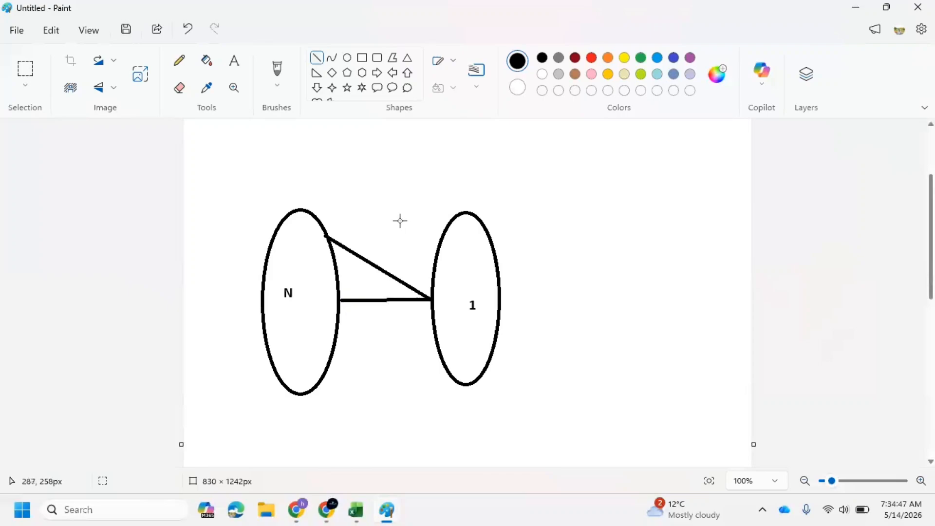
mouse_move(429, 297)
left_mouse_down()
mouse_move(335, 333)
mouse_move(336, 342)
left_mouse_up()
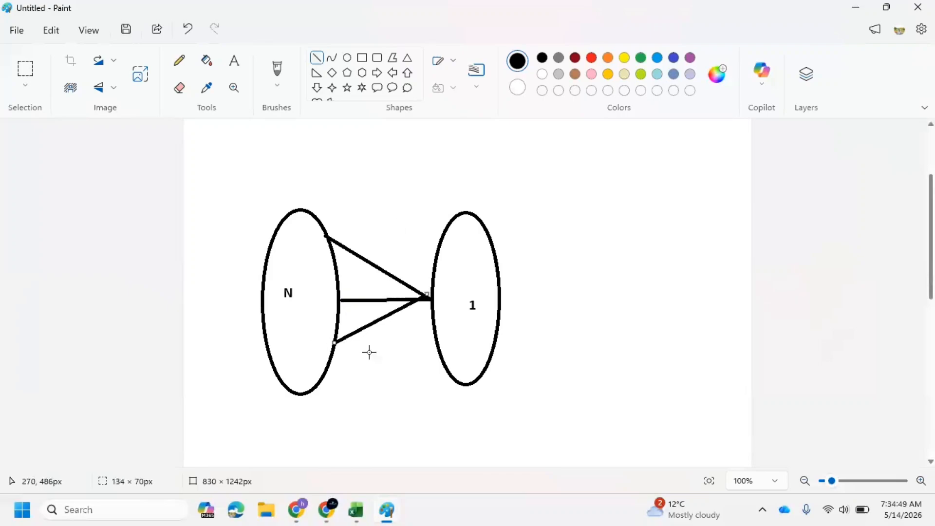
left_click(370, 351)
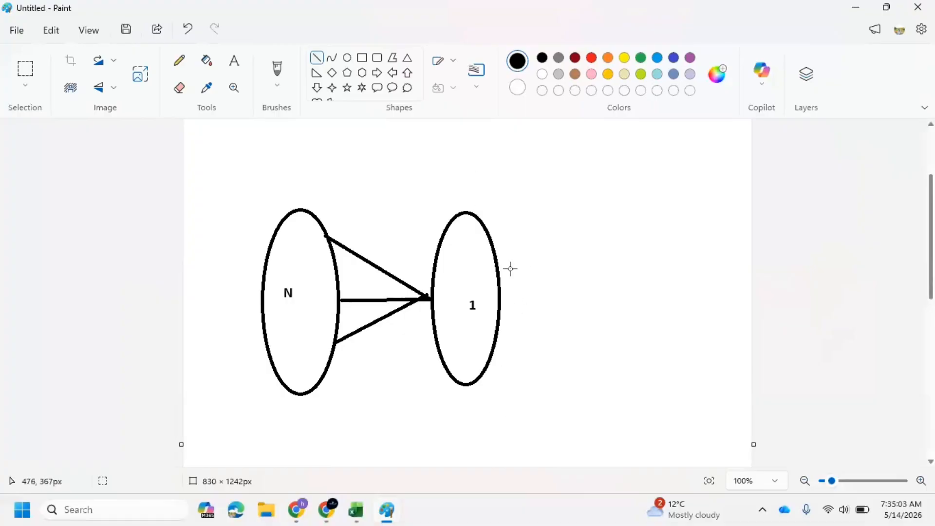
Draw a third tall oval, about 90 × 215 px, to the right of the 1 oval.
left_click(355, 154)
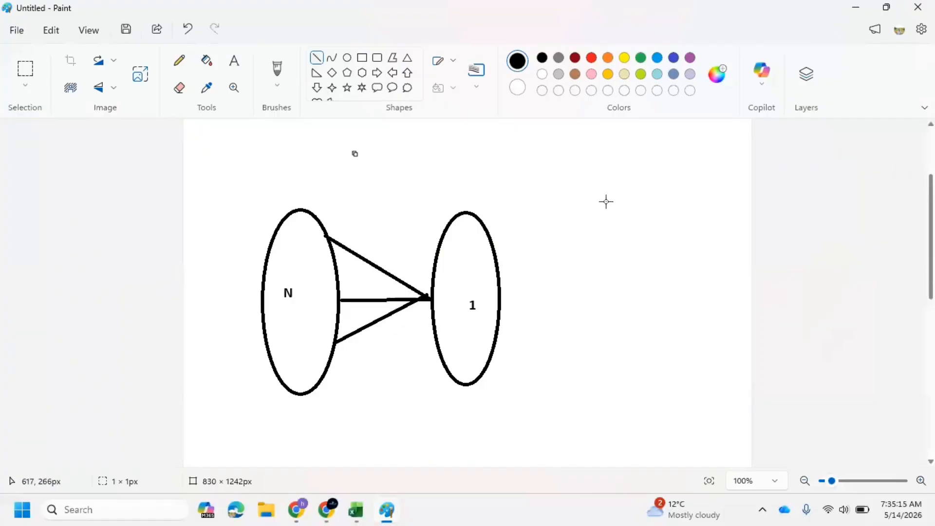
left_click_drag(606, 201, 654, 352)
key("ctrl+z")
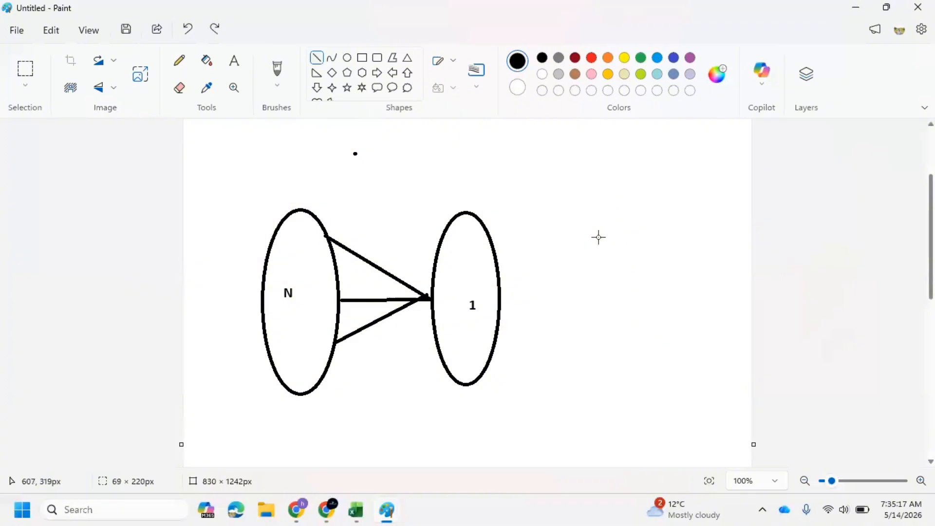
left_click(348, 57)
left_click_drag(580, 184, 664, 382)
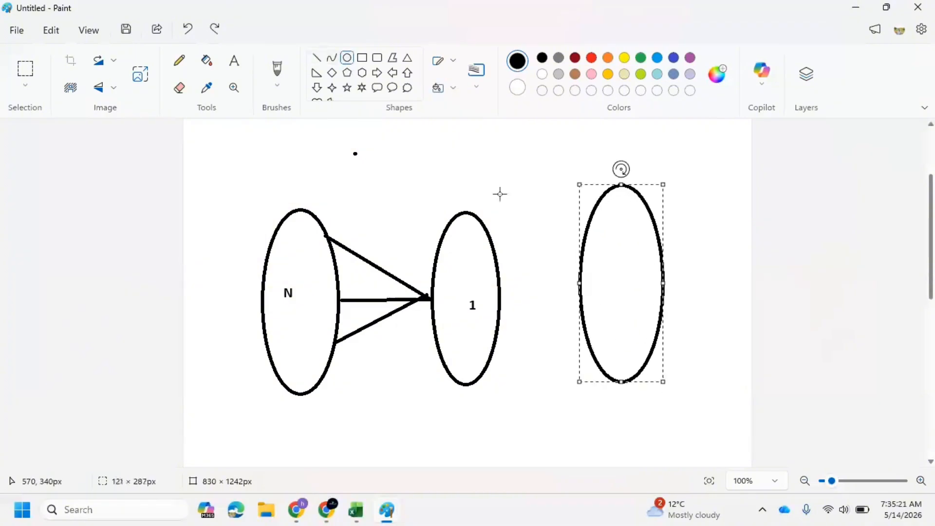
Label the third oval N with the text tool.
left_click(235, 61)
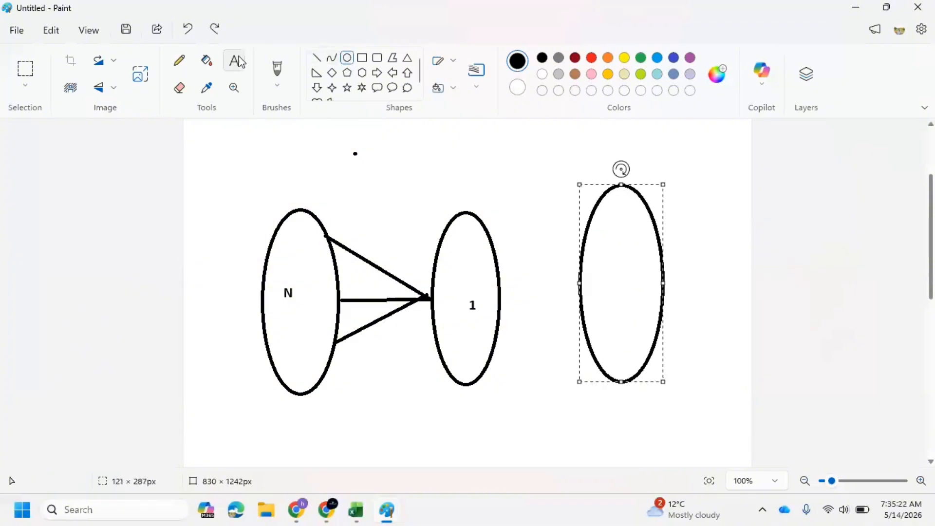
left_click(600, 269)
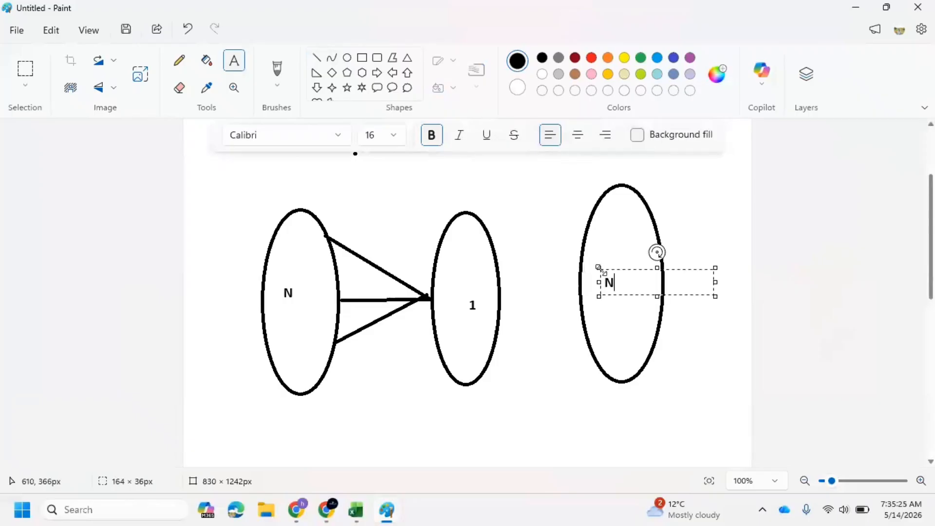
left_click(521, 297)
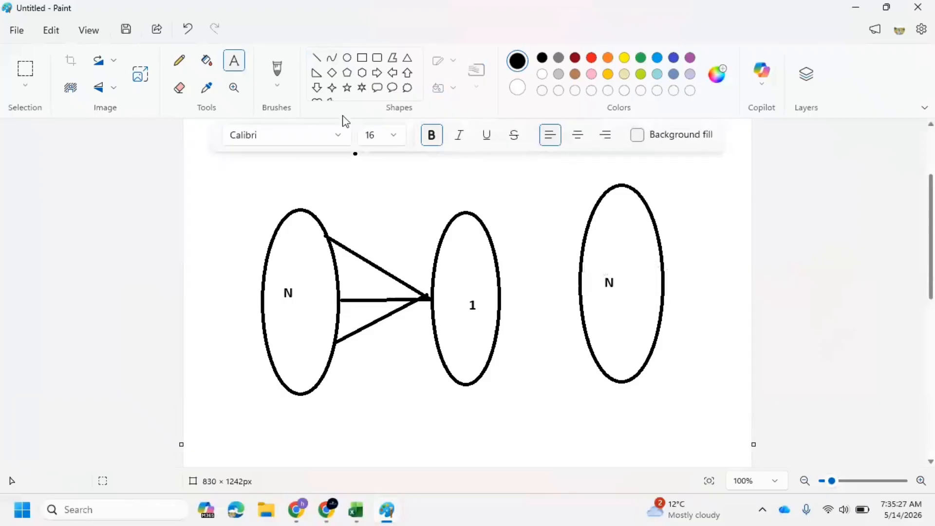
Draw three straight lines fanning from one point on the 1 oval to the third N oval.
left_click(317, 57)
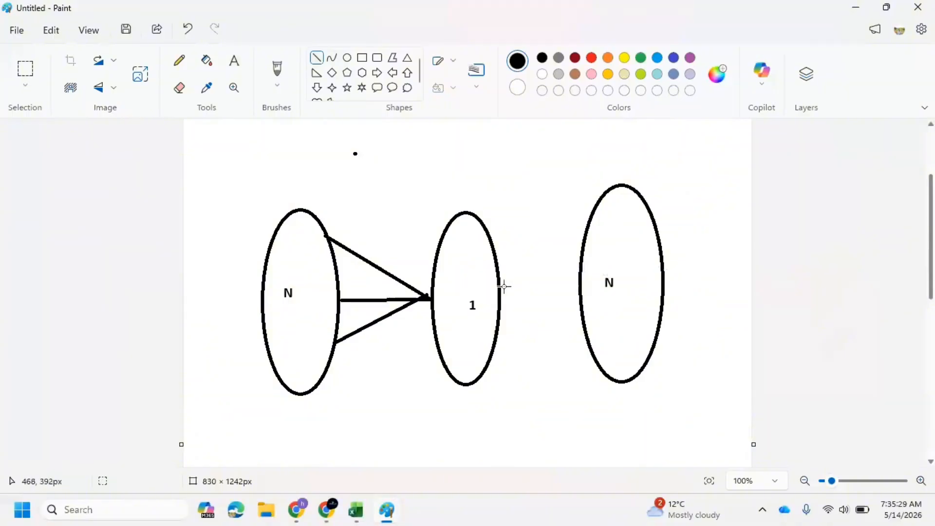
left_click_drag(500, 281, 586, 232)
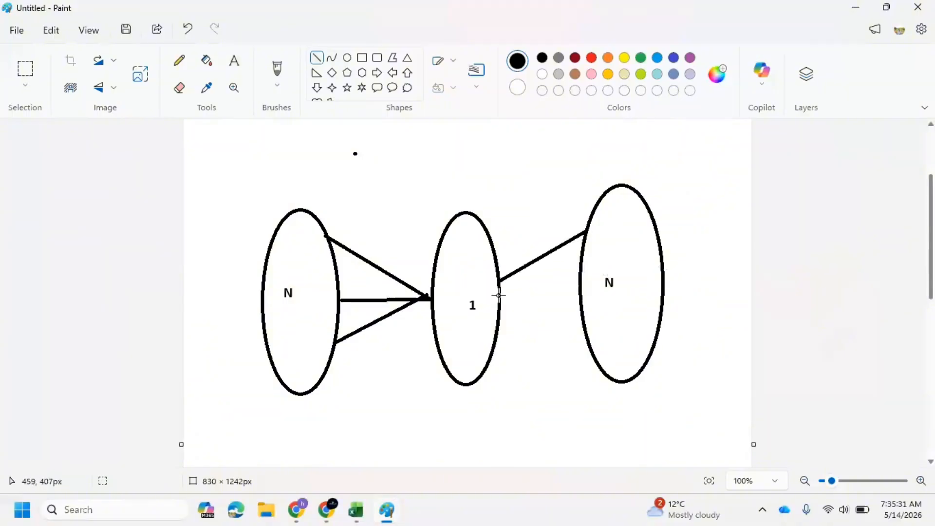
left_click_drag(502, 281, 582, 303)
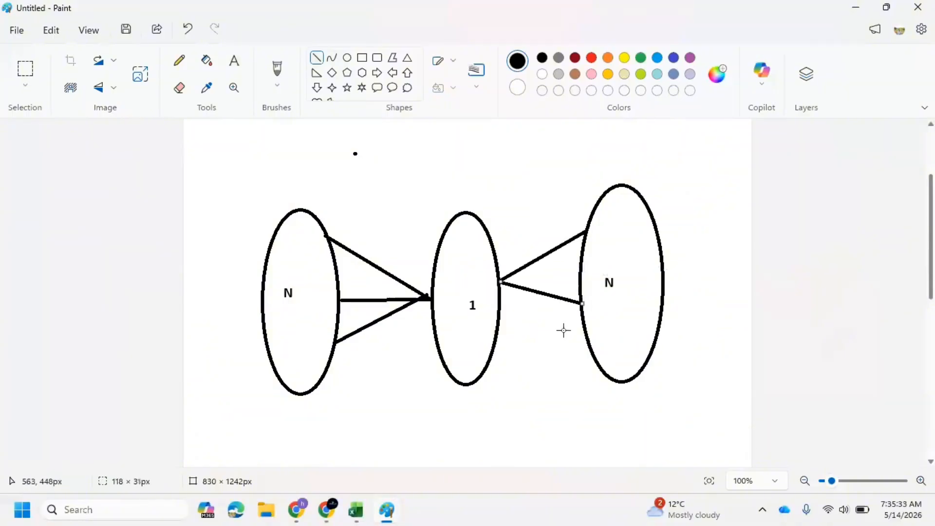
left_click_drag(501, 282, 591, 348)
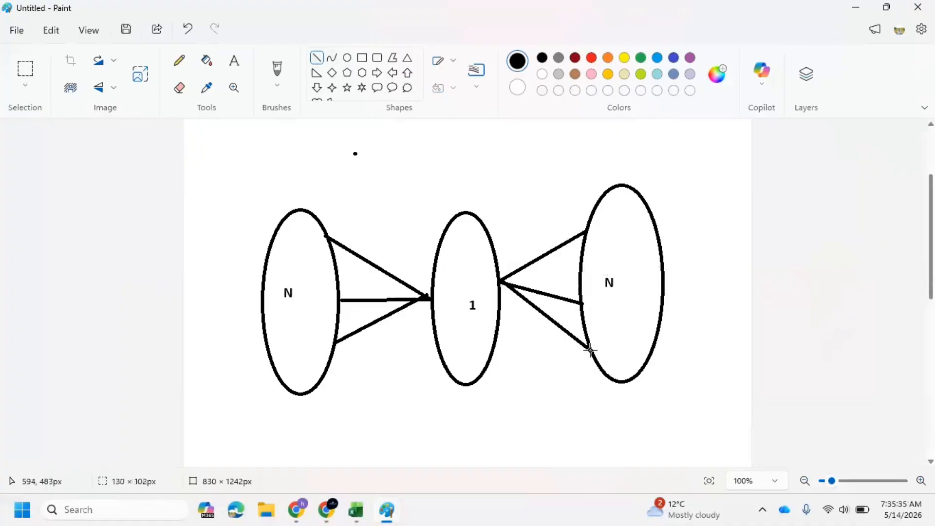
Draw a red rectangle, about 211 × 476 px, enclosing the middle 1 oval from top to bottom.
left_click(362, 57)
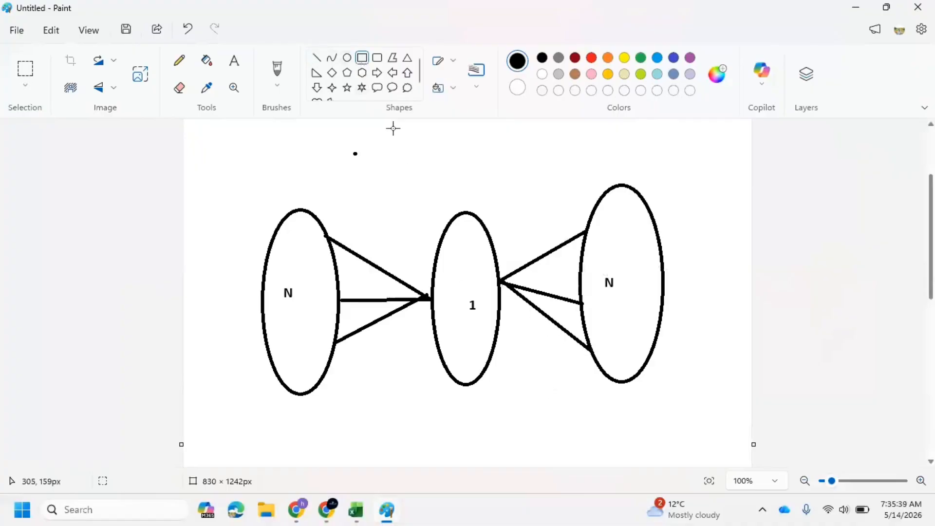
left_click_drag(393, 129, 537, 454)
left_click(591, 57)
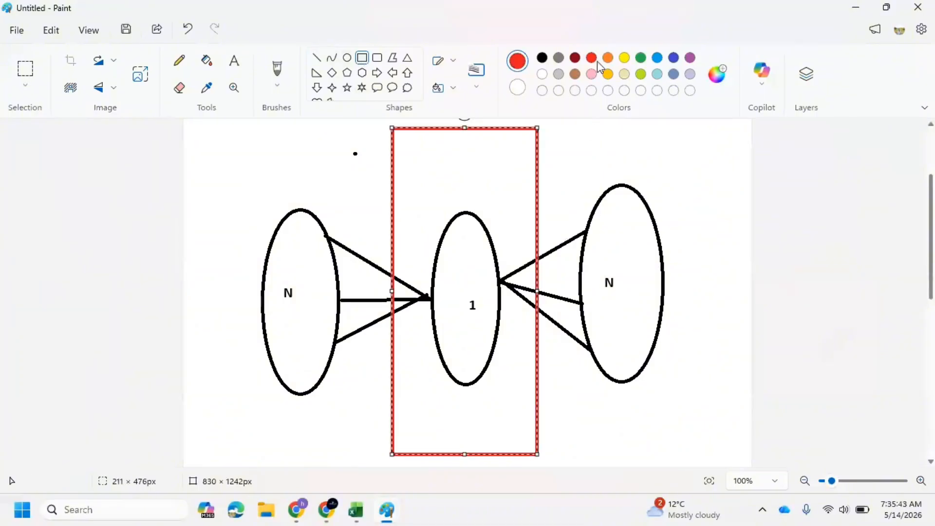
left_click(616, 131)
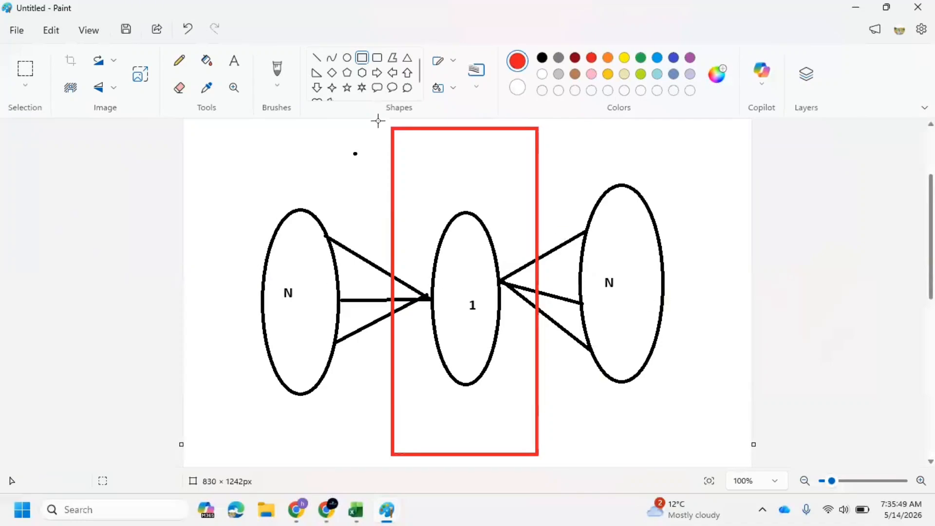
Add the red text label "Linked table N:N" at the top of the rectangle above the 1 oval.
left_click(234, 60)
left_click(404, 175)
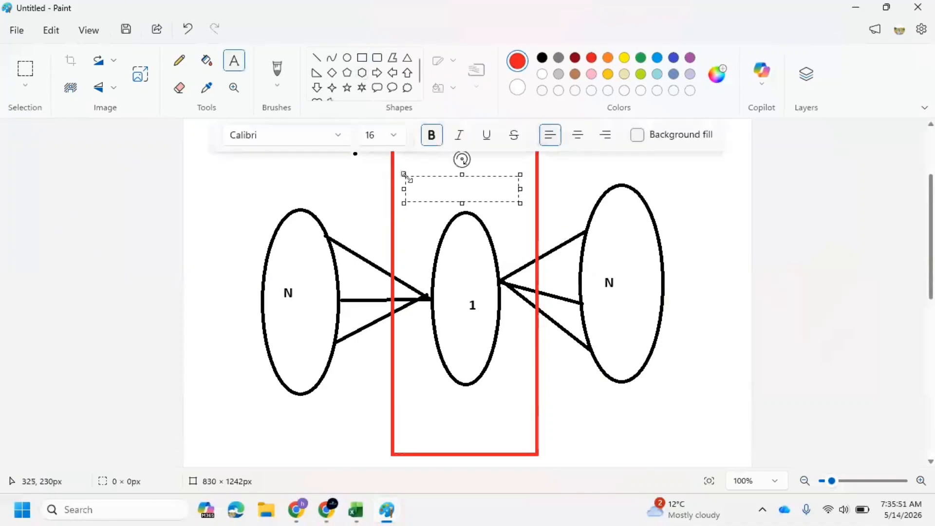
type("Lonk")
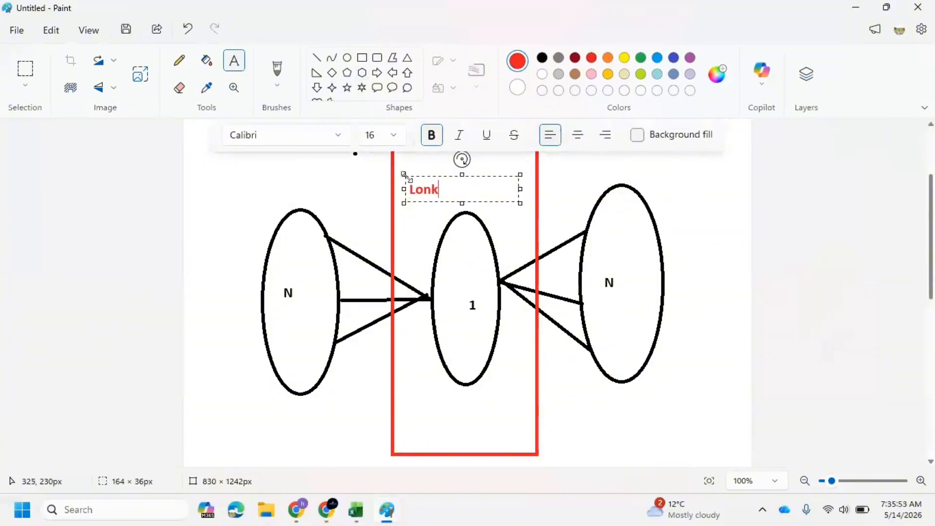
key("BackSpace")
key("BackSpace")
key("BackSpace")
type("inked ta")
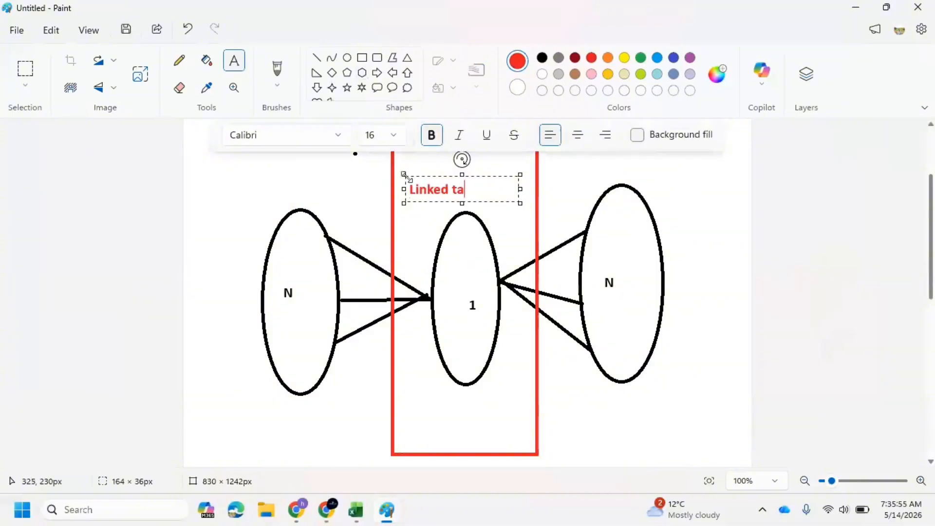
type("ble N:N")
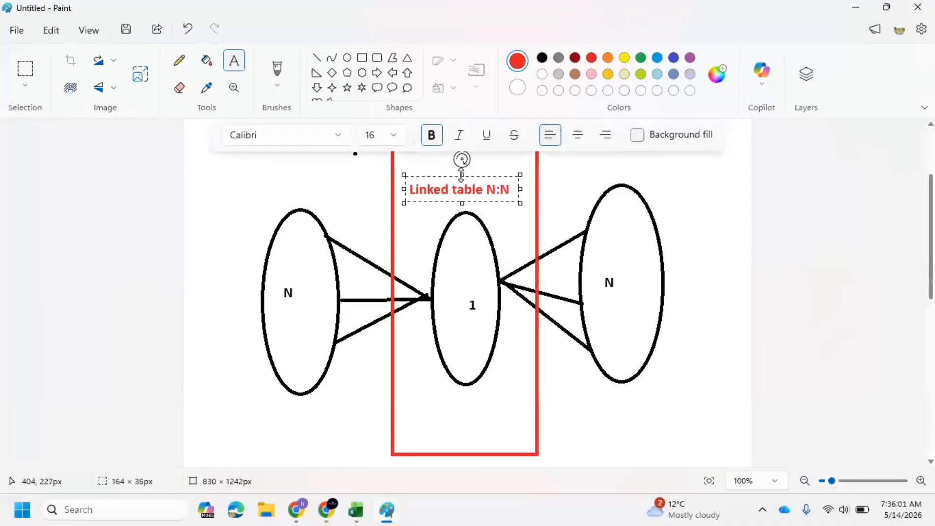
left_click_drag(461, 175, 463, 166)
left_click(616, 176)
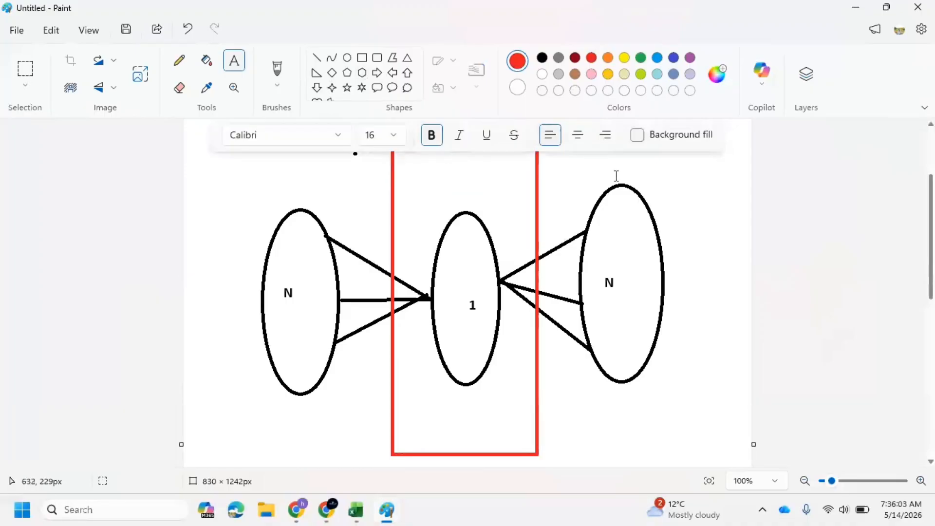
left_click(739, 195)
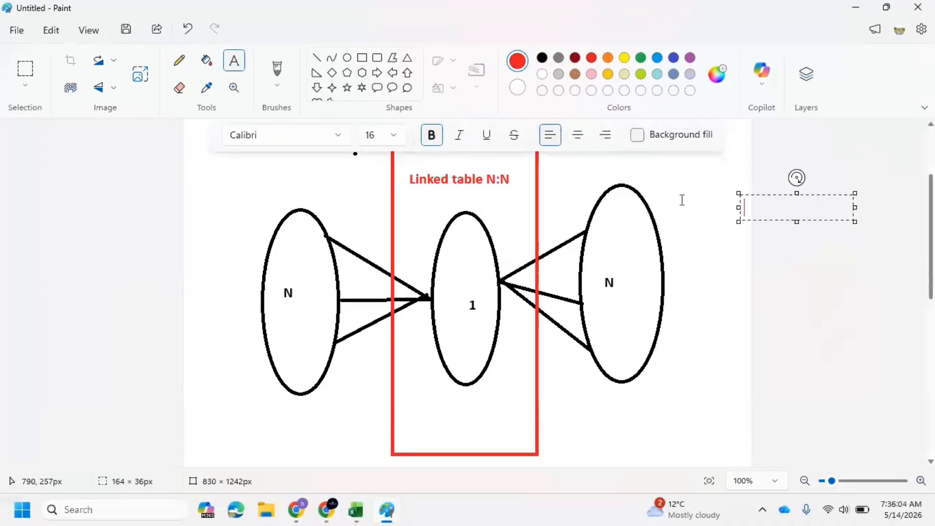
left_click(720, 324)
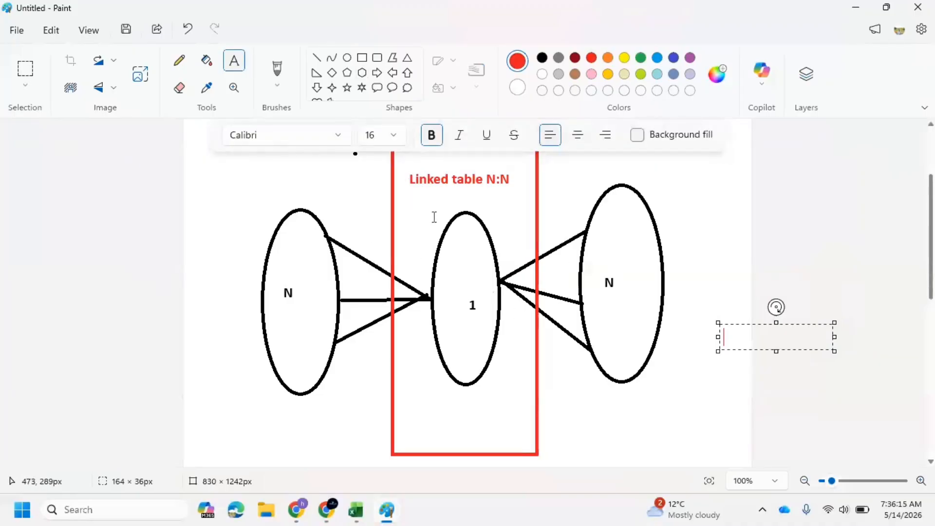
left_click(584, 401)
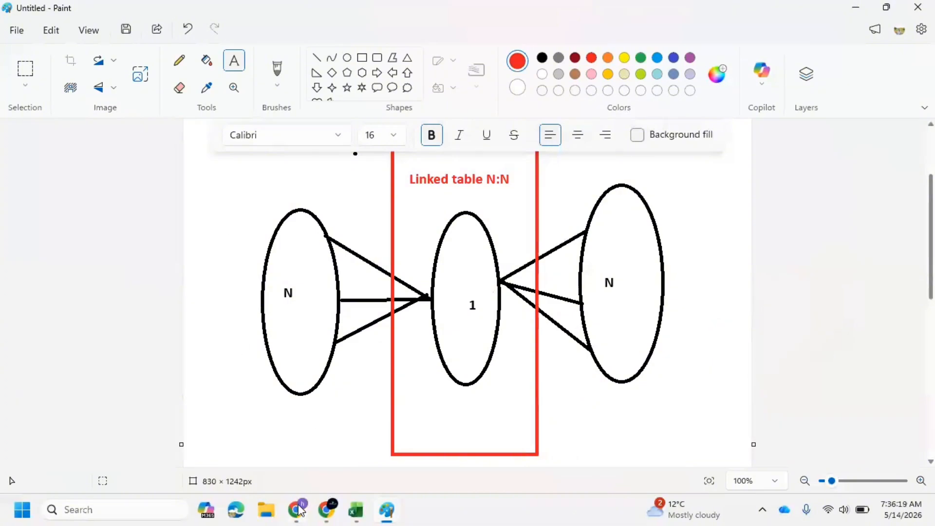
Switch to the browser and open the Candidate table's Main Information form in the form designer.
mouse_move(301, 509)
left_click(298, 436)
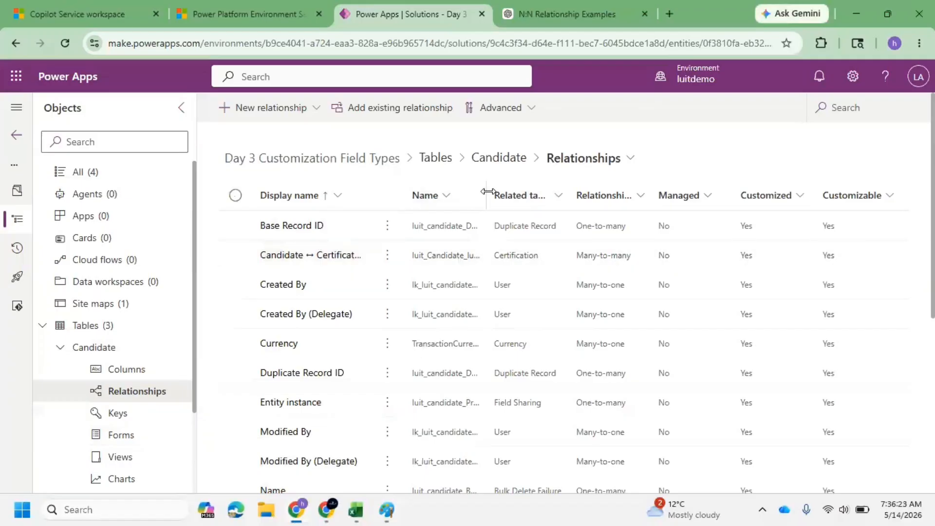
left_click_drag(487, 191, 632, 191)
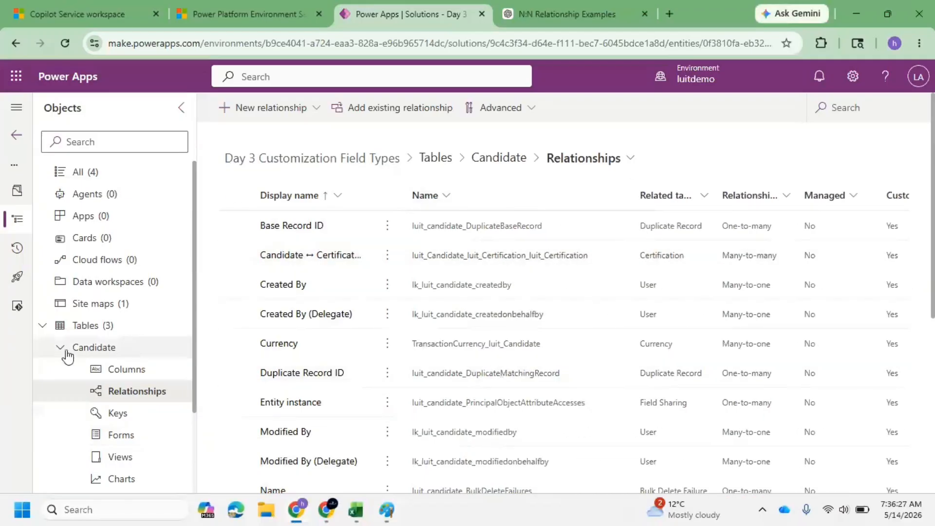
left_click(114, 349)
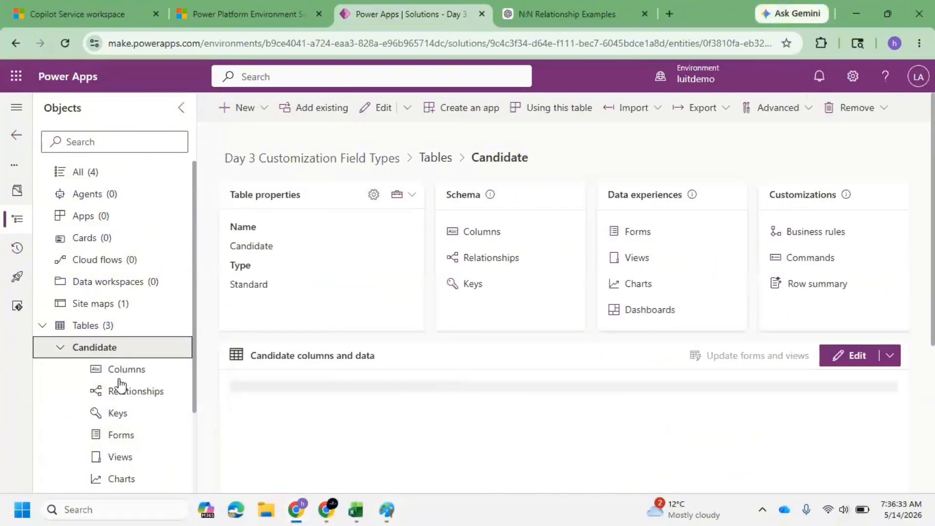
left_click(131, 436)
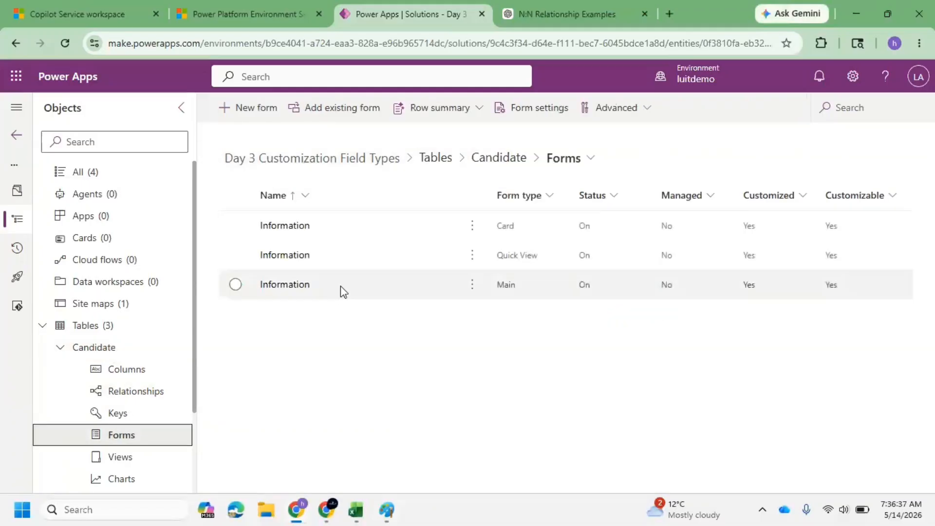
left_click(278, 288)
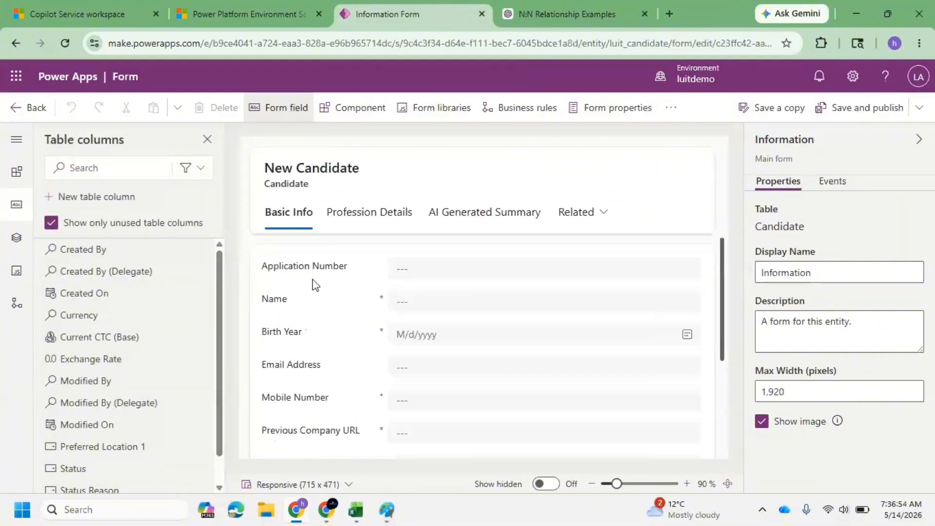
Switch to the Profession Details tab, scroll to the Education background section and open the components list.
left_click(368, 213)
scroll(344, 318, "down", 3)
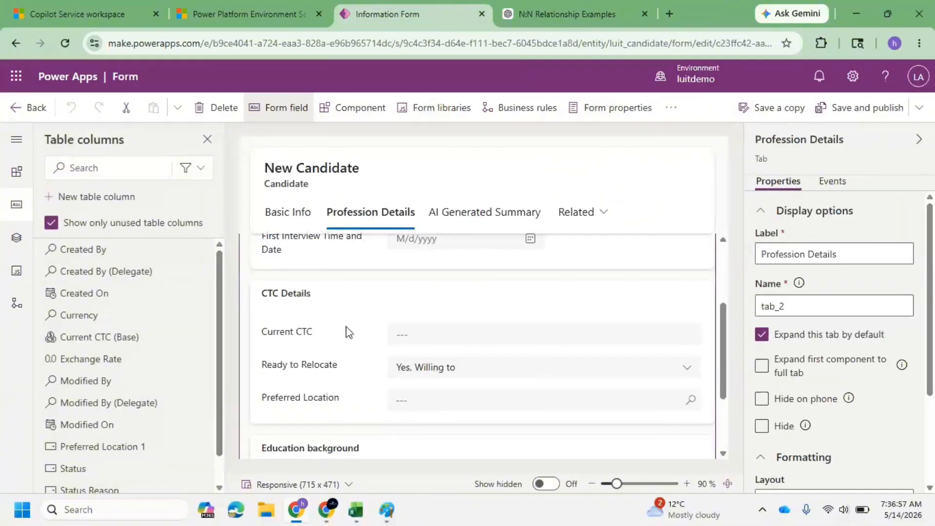
scroll(346, 324, "down", 2)
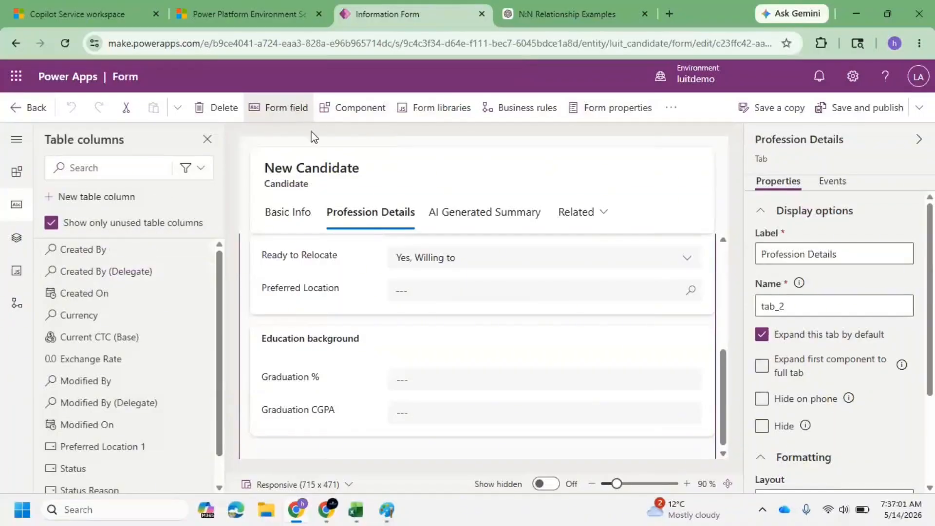
mouse_move(106, 314)
left_click(354, 107)
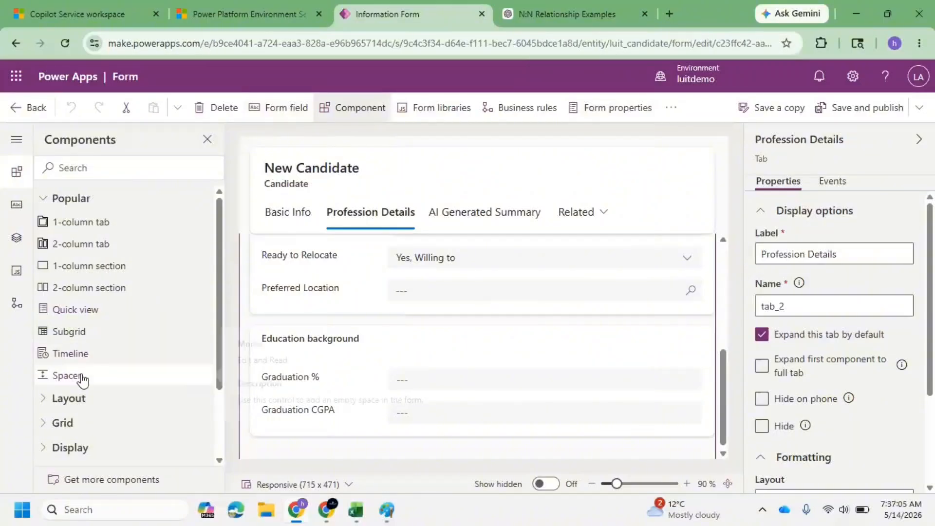
left_click(102, 338)
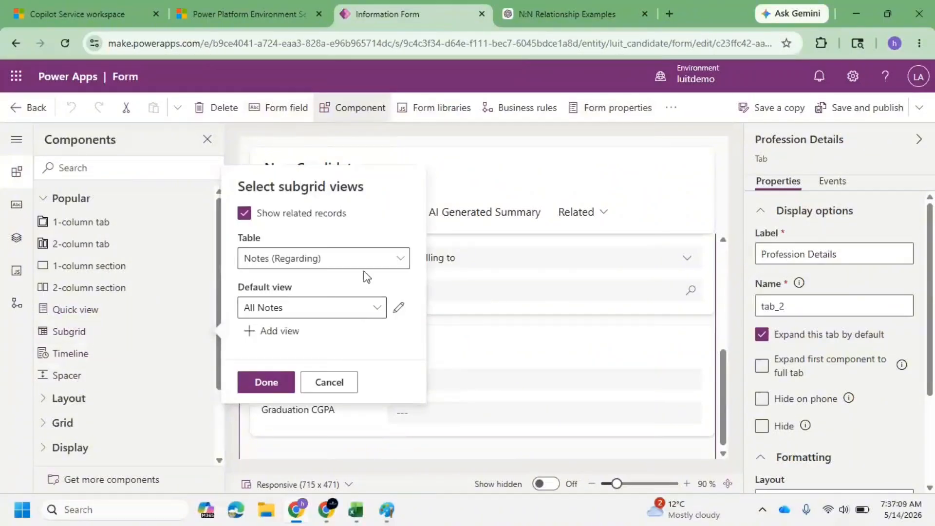
left_click(372, 263)
scroll(477, 412, "down", 2)
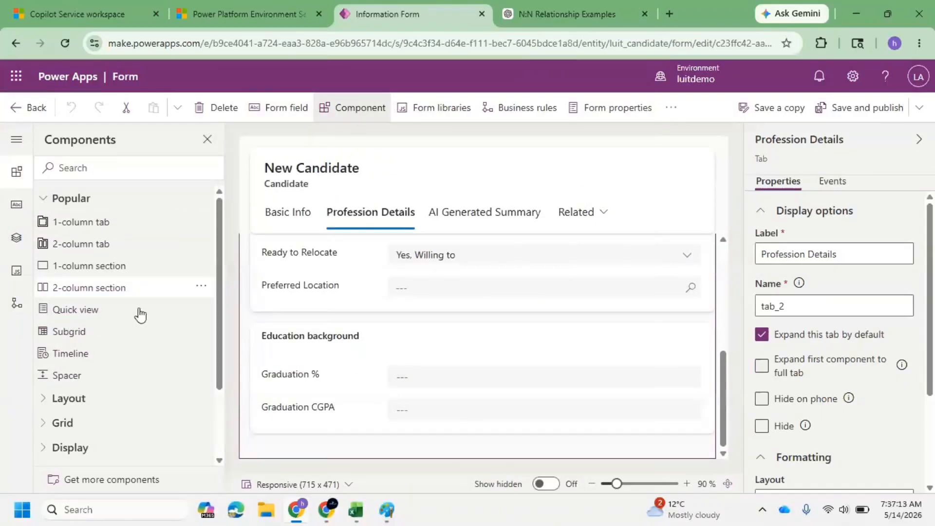
Insert a subgrid showing related records from the Certifications table.
left_click(111, 332)
left_click(382, 284)
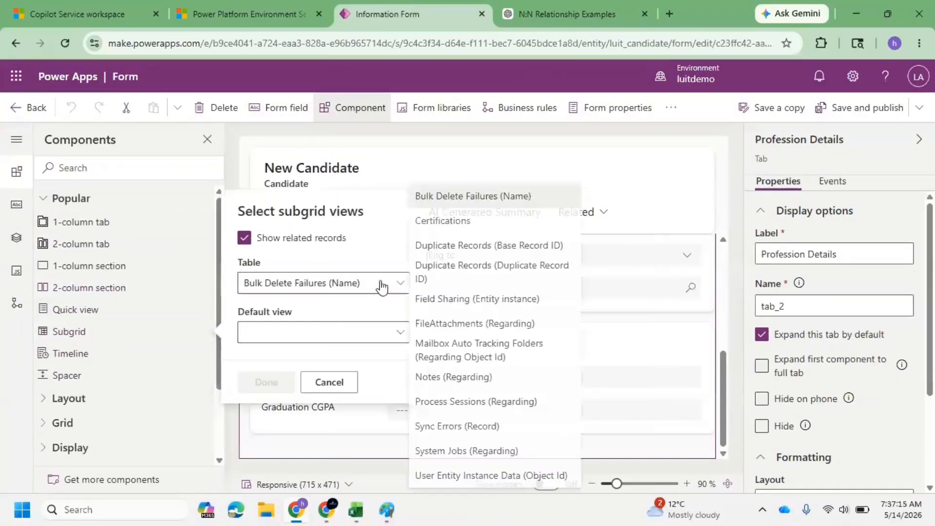
left_click(480, 228)
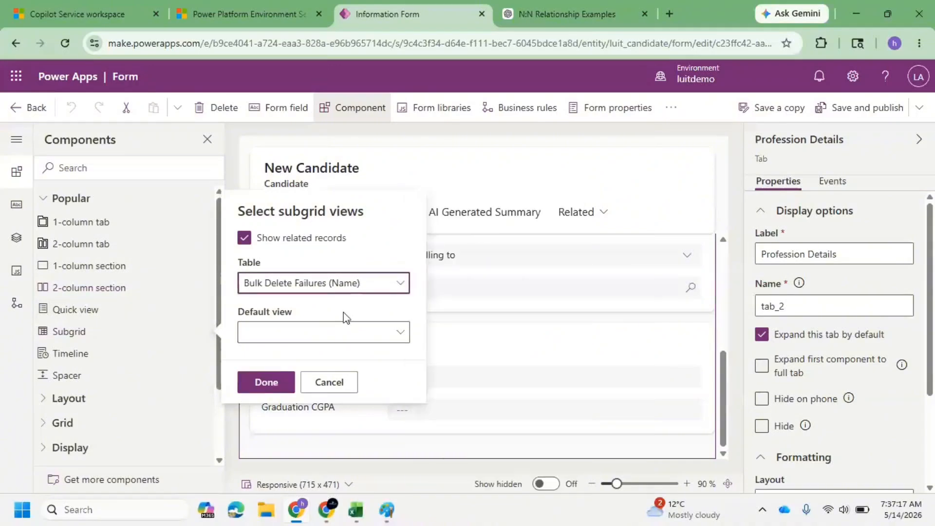
left_click(267, 383)
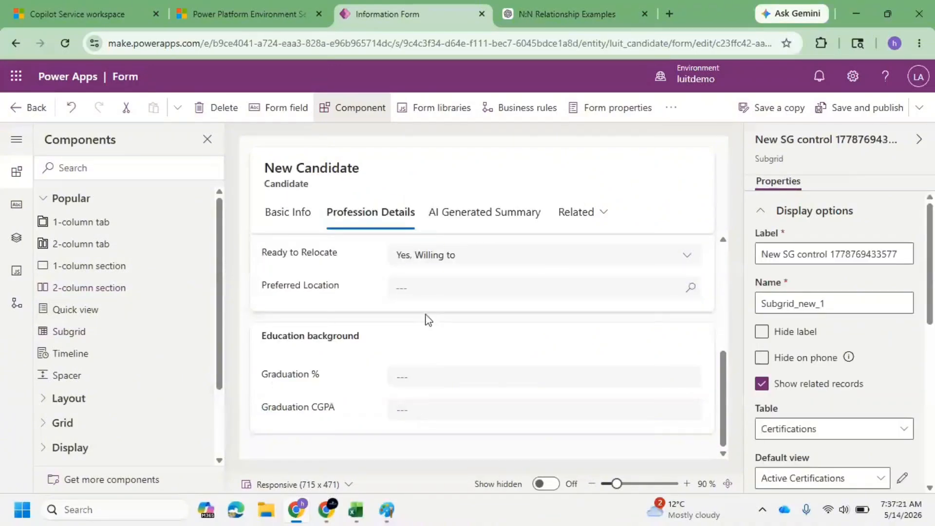
Rename the subgrid label to Certificatiion Done.
triple_click(801, 248)
type("Cee")
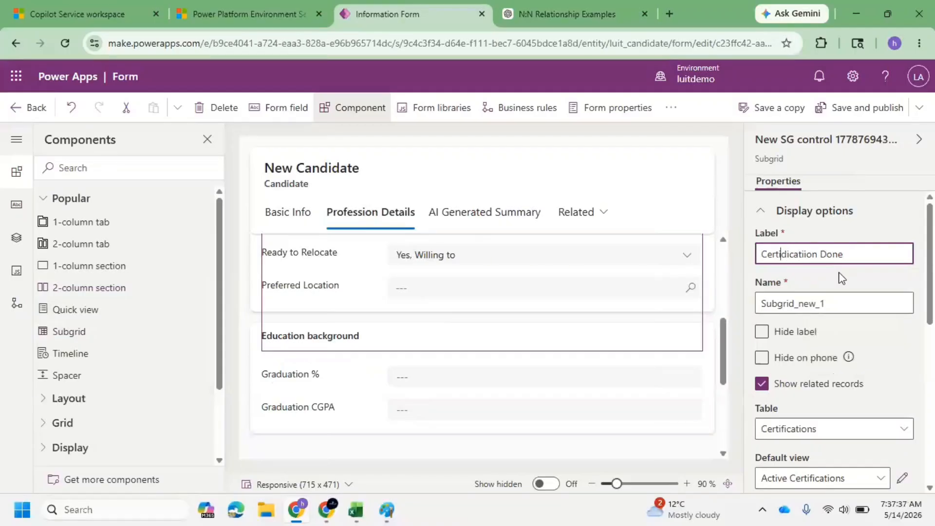
key("BackSpace")
type("f")
Save and publish the Candidate form, staying on the page when asked about unsaved changes.
left_click(859, 107)
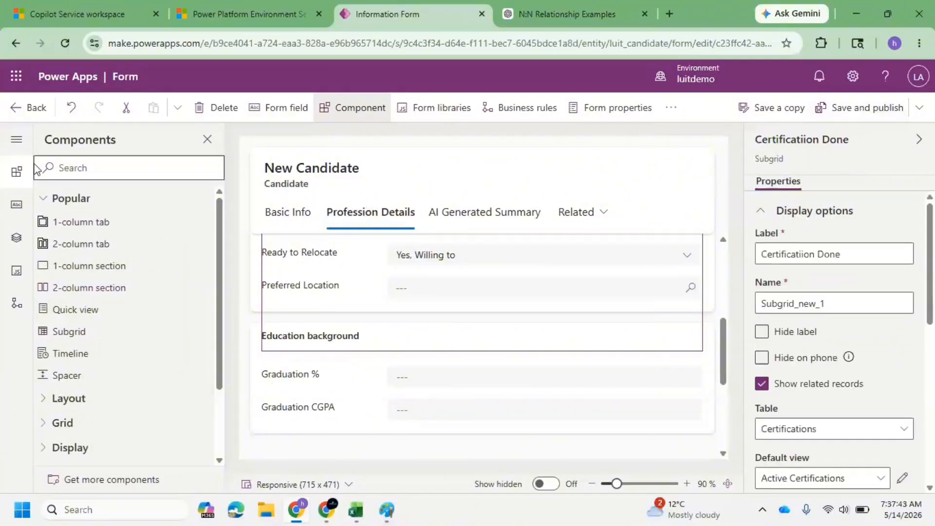
left_click(25, 108)
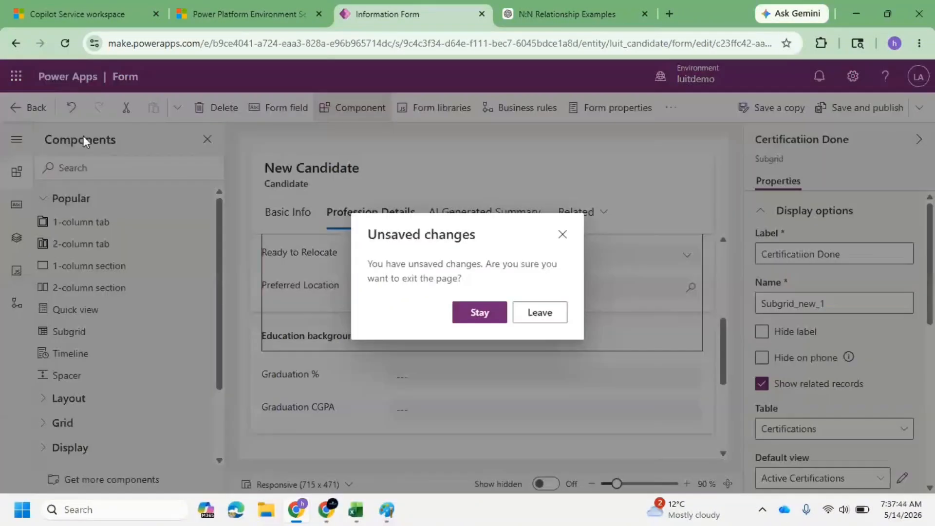
left_click(478, 312)
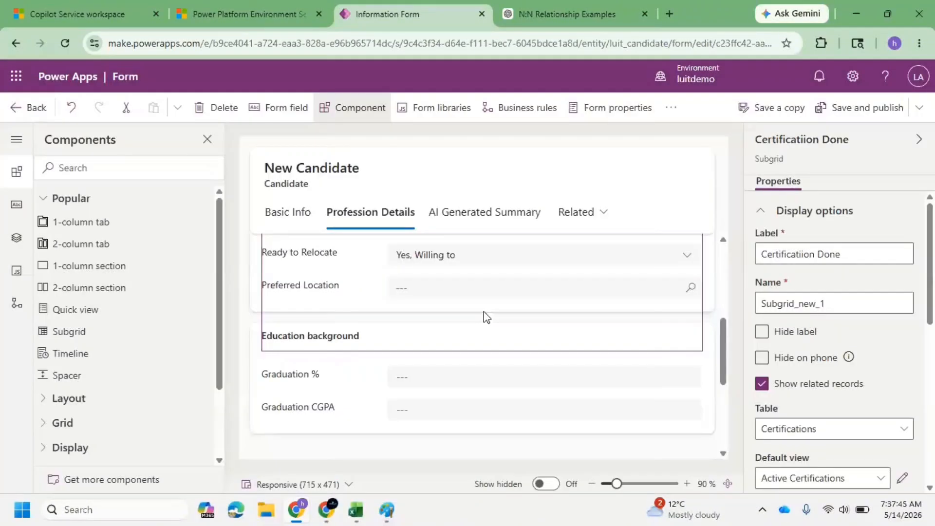
left_click(860, 110)
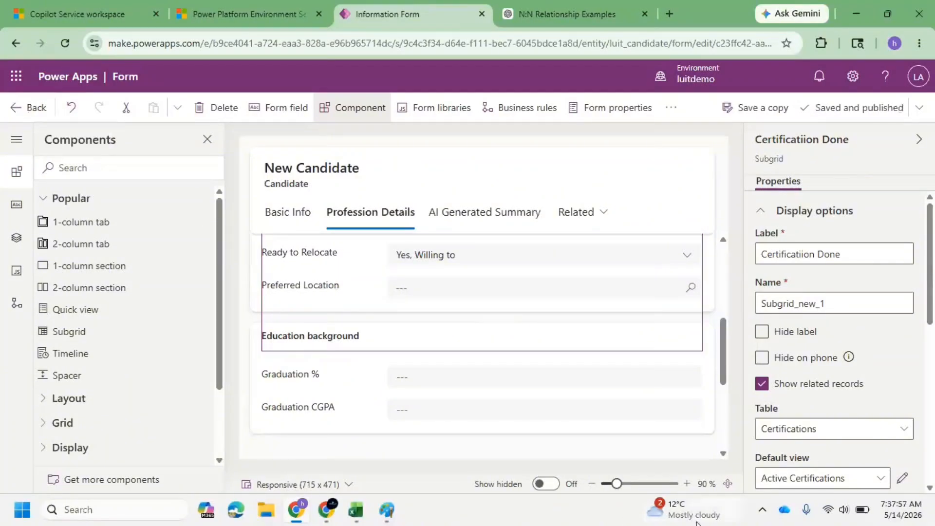
Return to the solution and open the Certification table's Main Information form in the form designer.
mouse_move(696, 522)
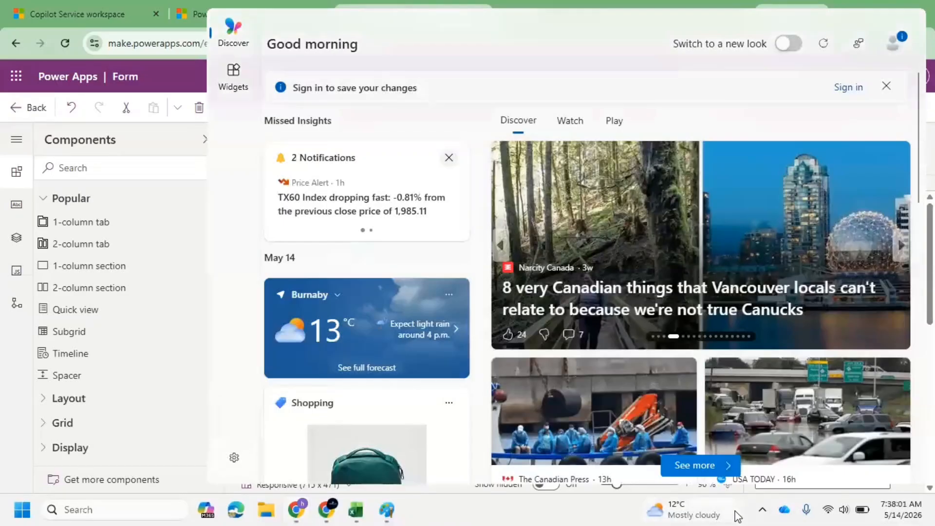
left_click(719, 514)
left_click(31, 113)
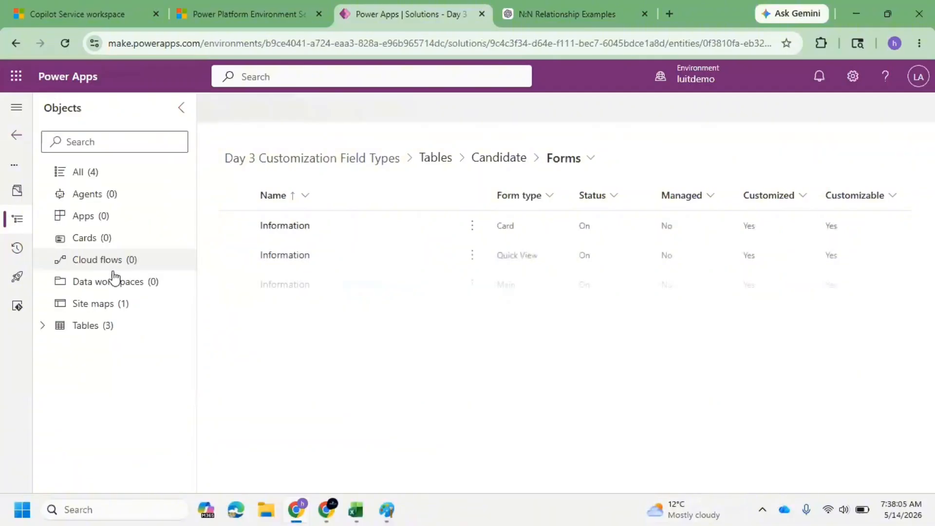
left_click(49, 326)
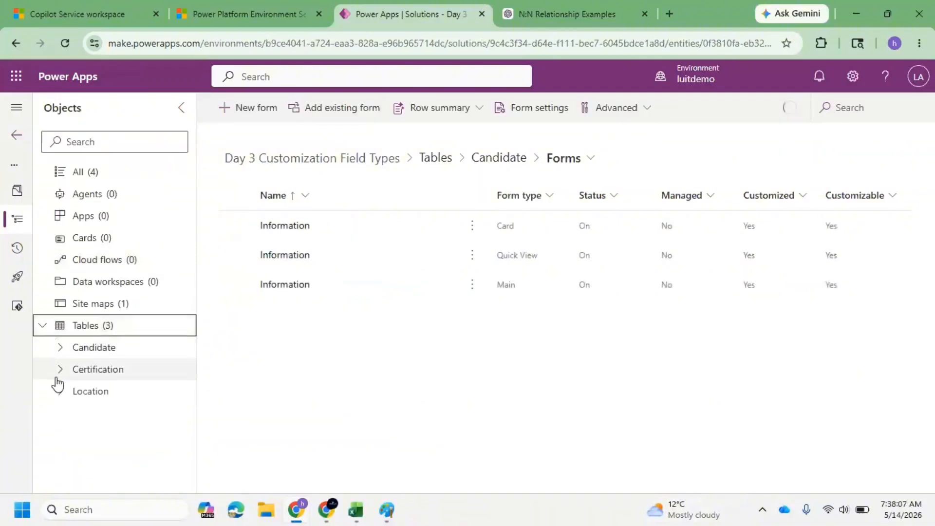
left_click(59, 371)
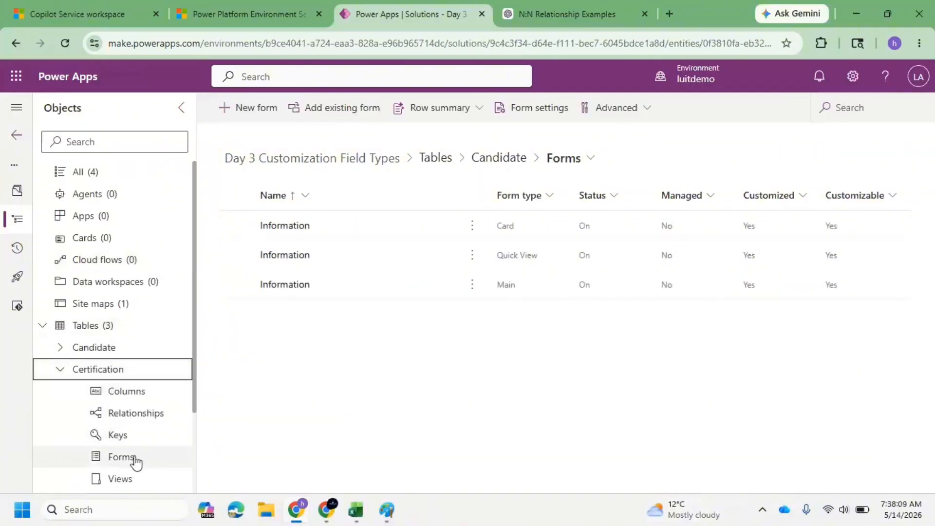
left_click(135, 459)
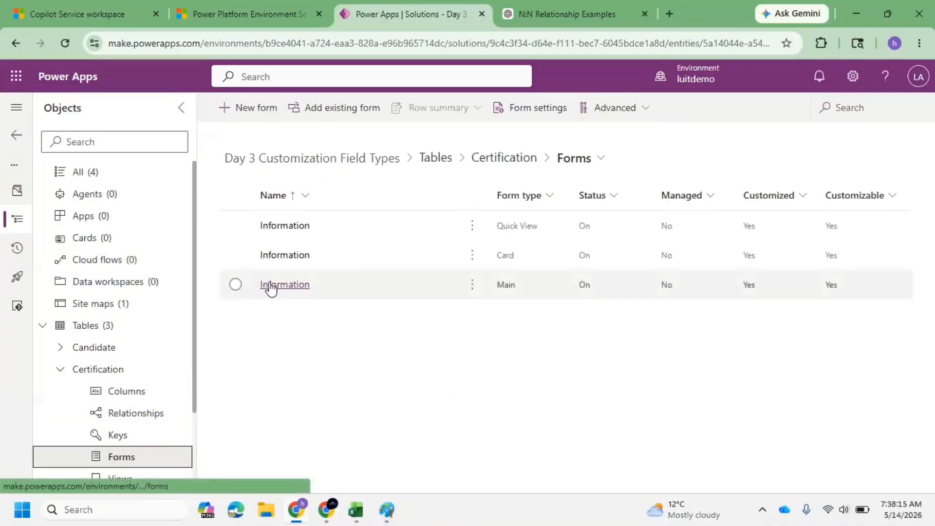
left_click(271, 286)
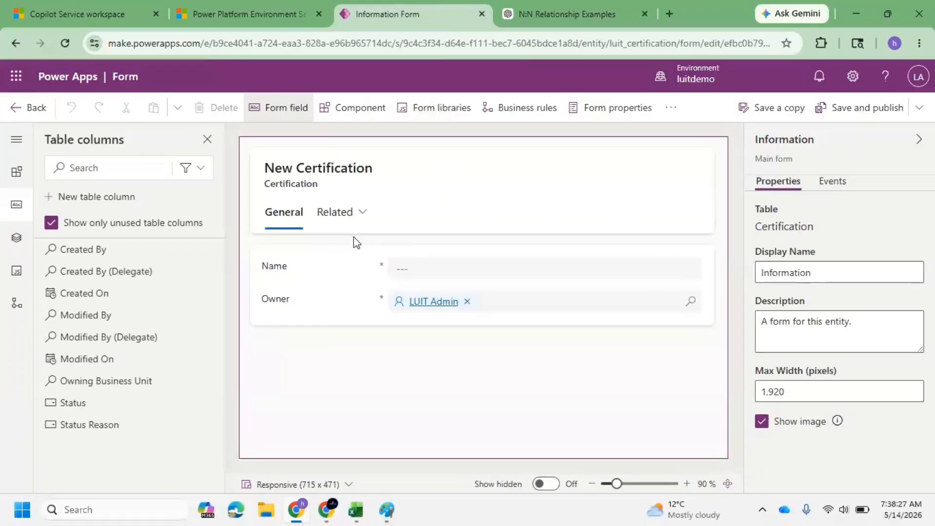
Insert a subgrid below the Name field showing related Candidates records with the Active Candidates view.
left_click(321, 270)
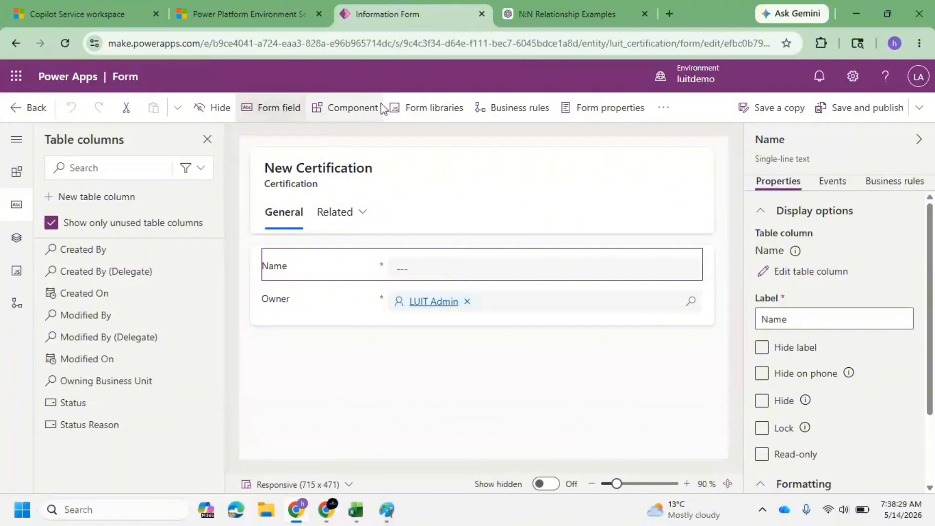
left_click(360, 108)
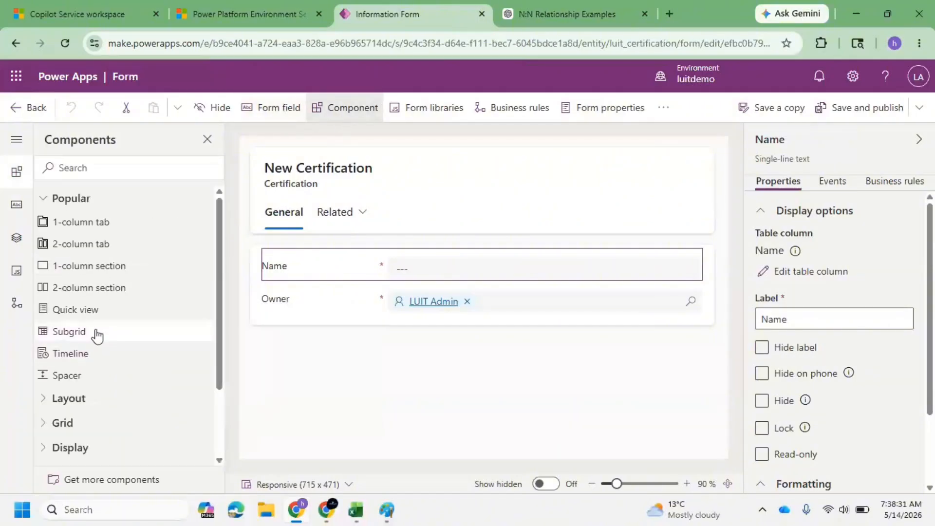
left_click(98, 333)
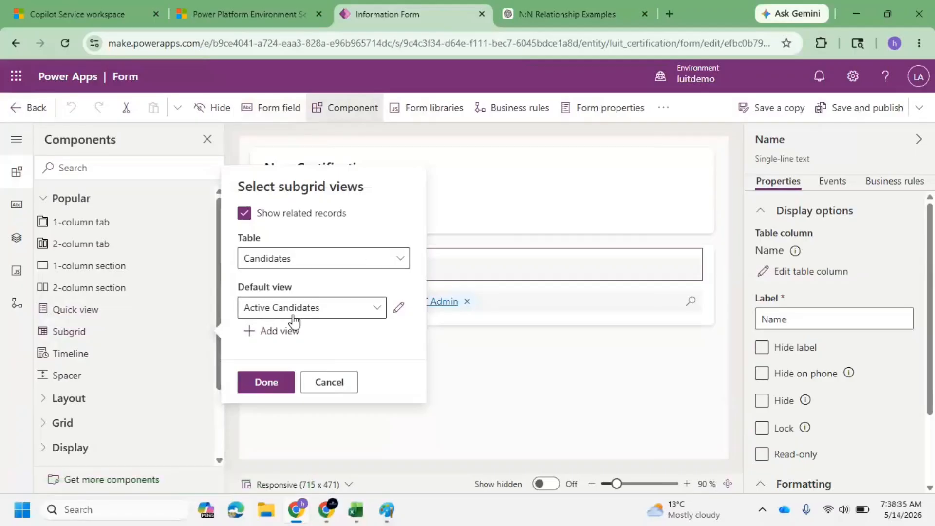
left_click(376, 256)
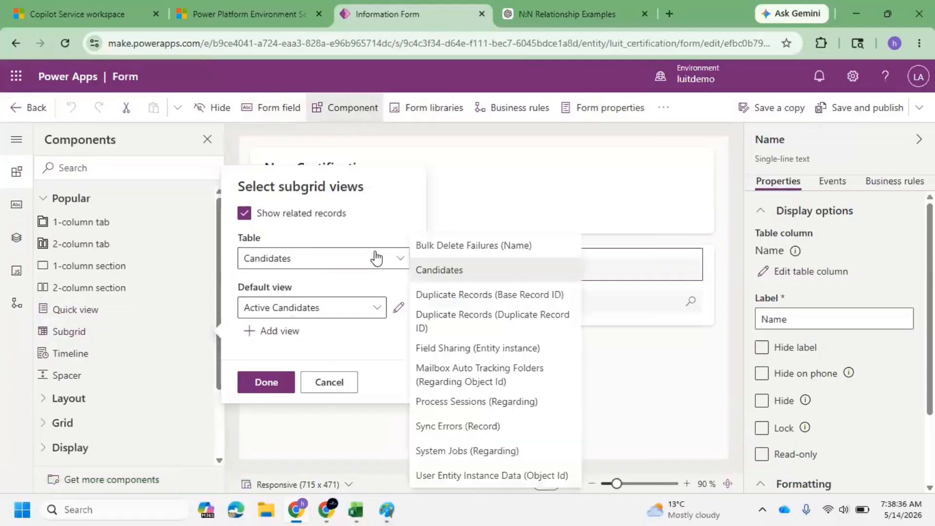
left_click(269, 383)
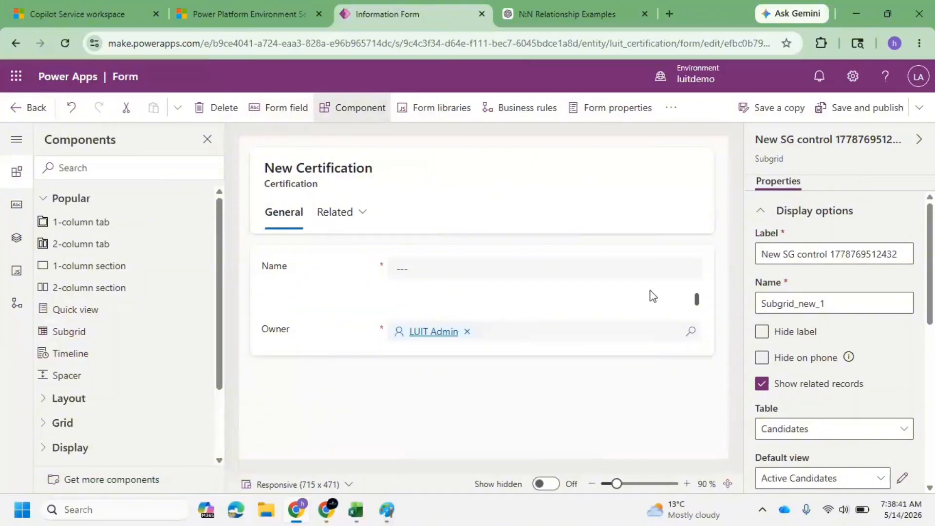
Rename the subgrid label to Candiates.
left_click(781, 254)
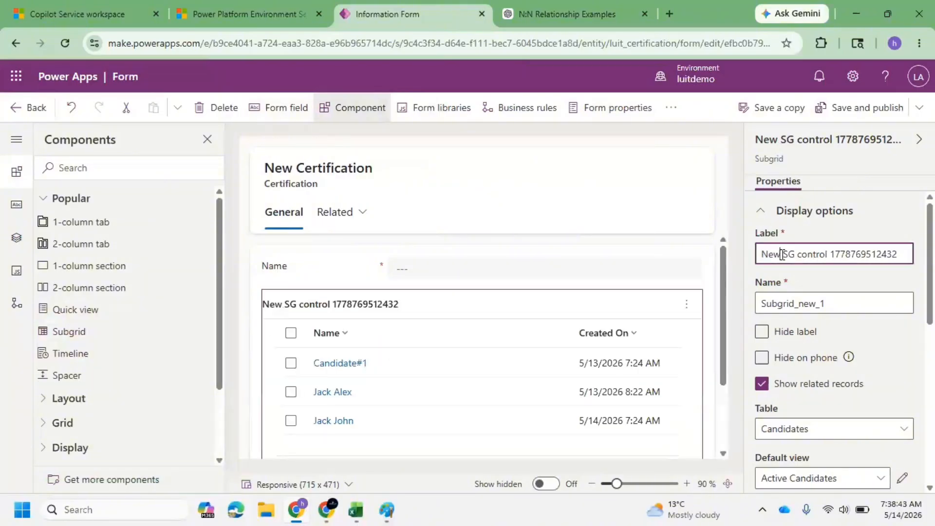
key("ctrl+a")
type("Cand")
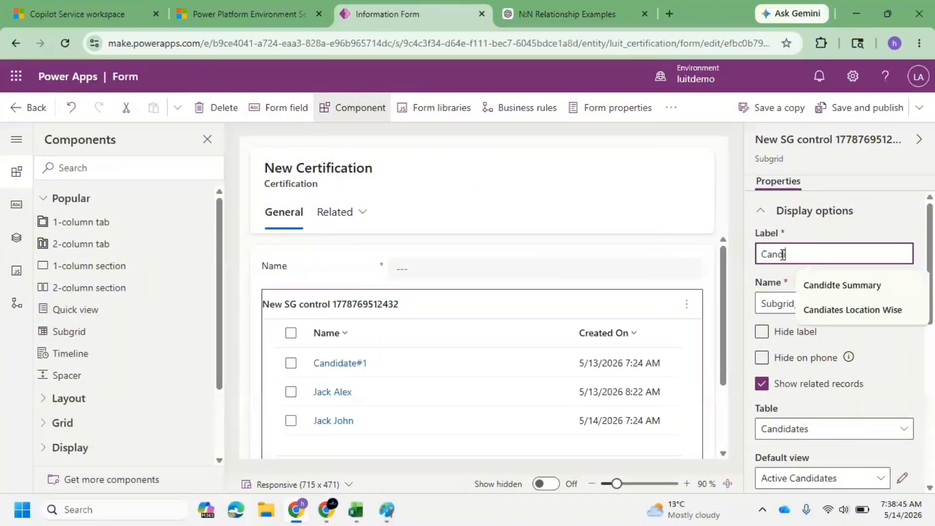
key("Down")
key("Down")
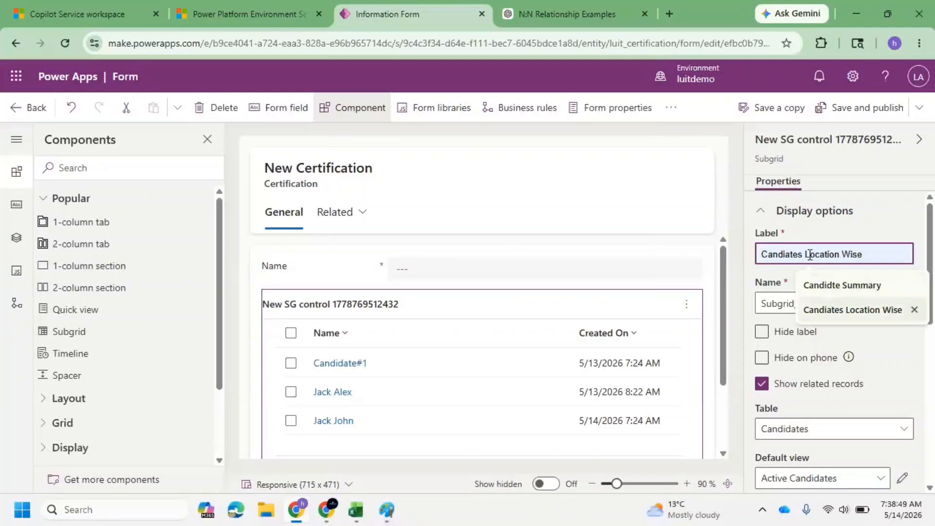
left_click(860, 308)
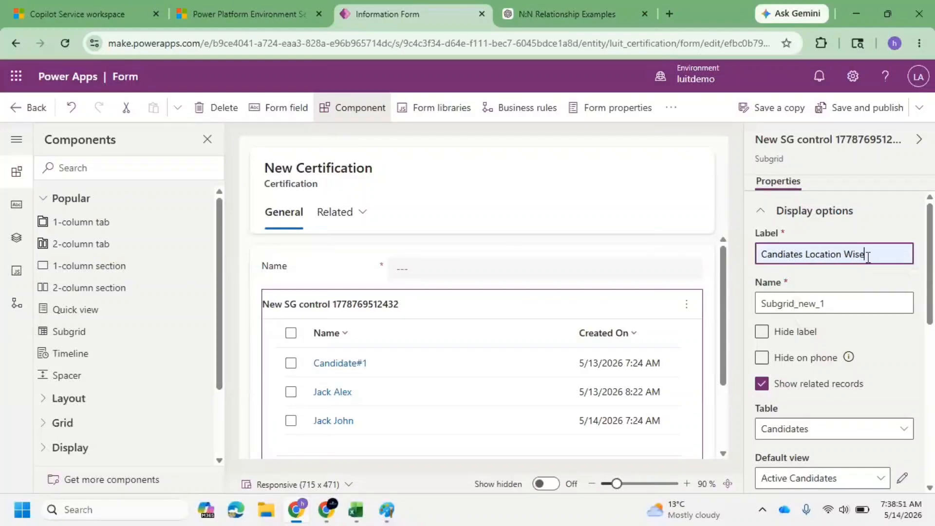
left_click_drag(868, 257, 803, 259)
key("BackSpace")
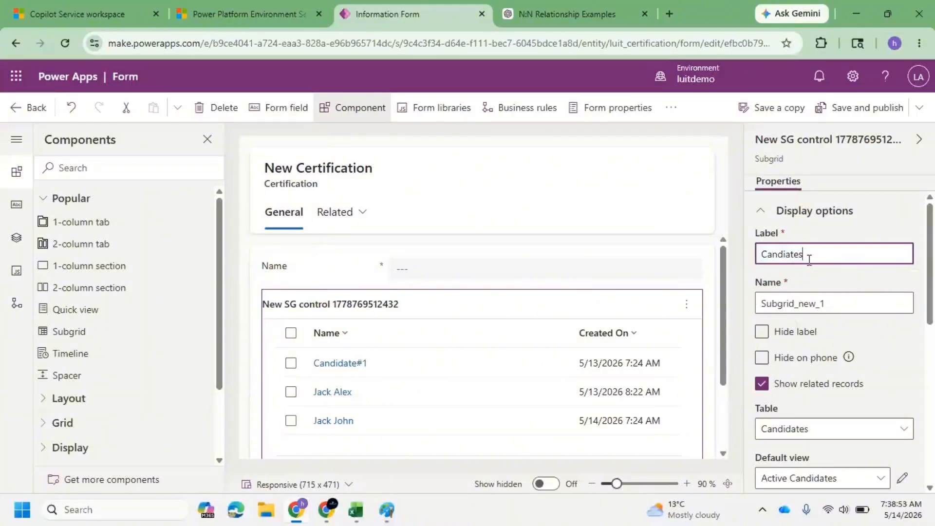
key("BackSpace")
type("s")
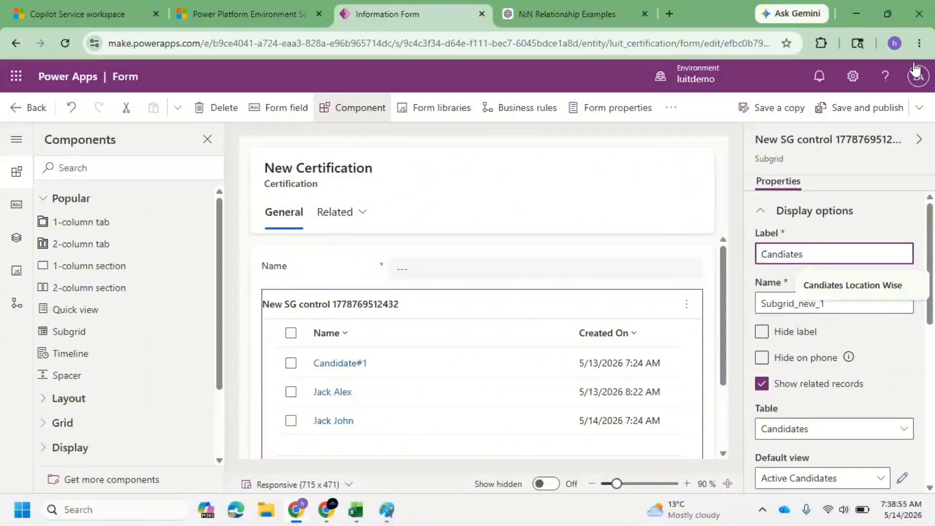
Save and publish the Certification form, then go back to the solution.
left_click(875, 104)
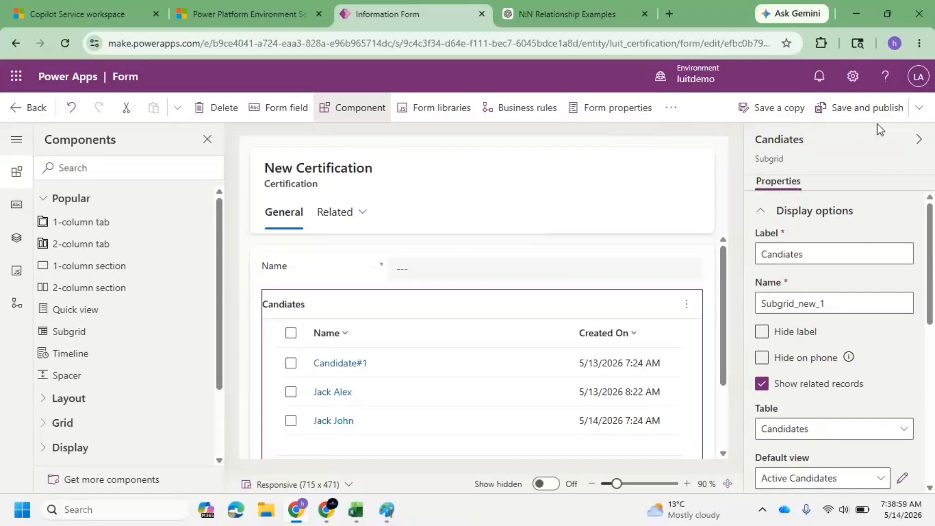
left_click(872, 107)
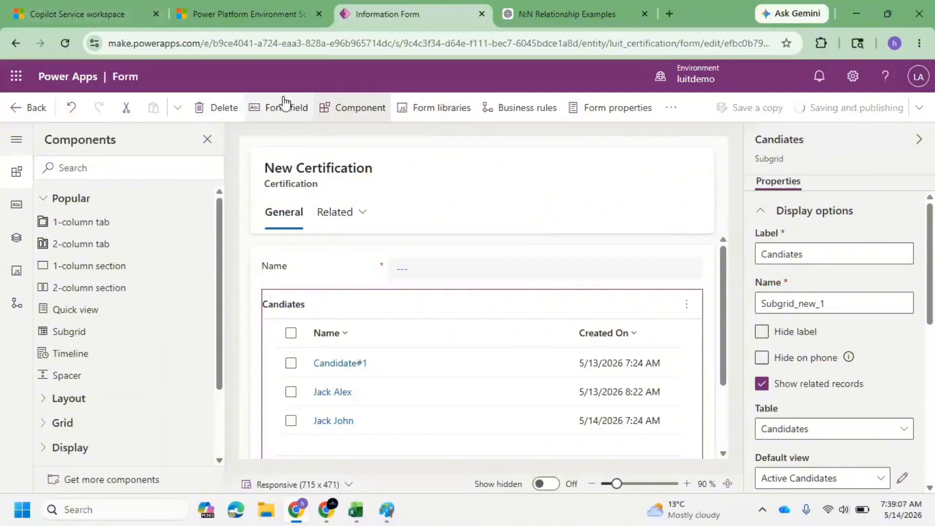
left_click(33, 112)
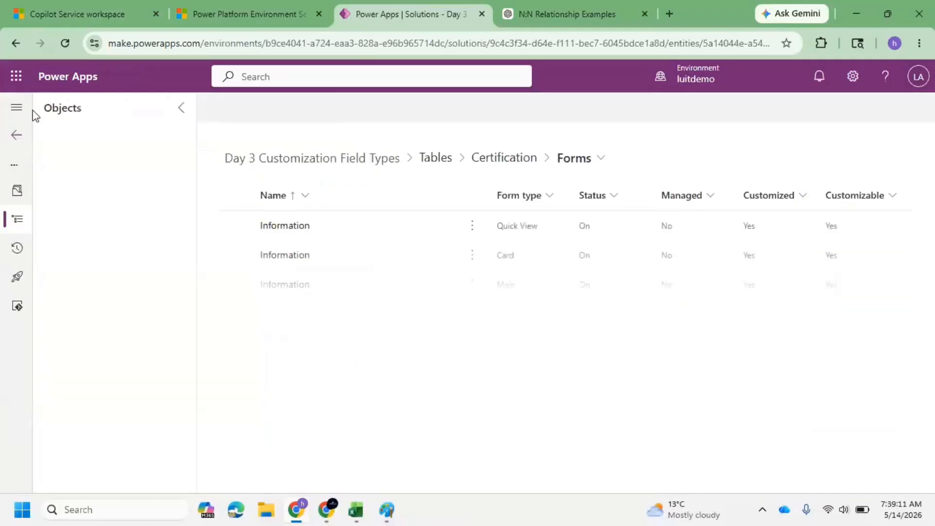
Open the solution's Copilot Service workspace site map in the Sitemap Designer.
left_click(42, 326)
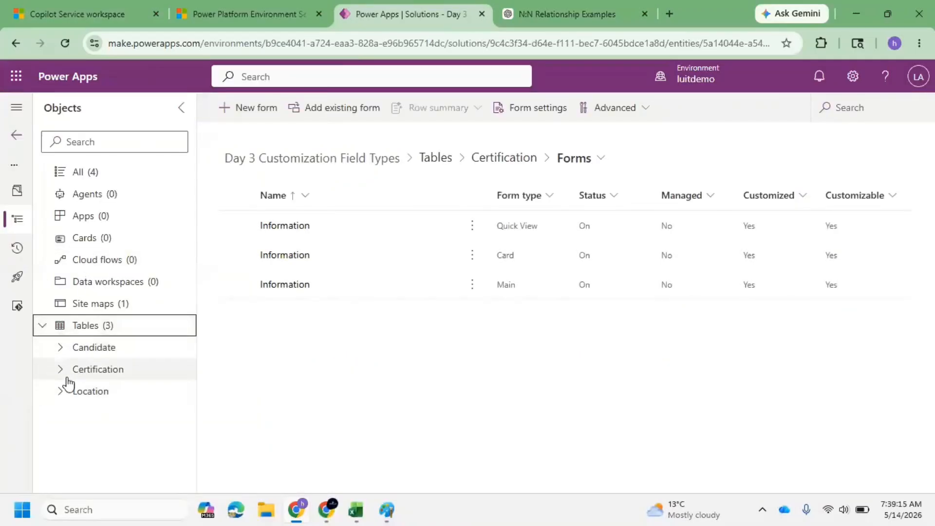
left_click(96, 307)
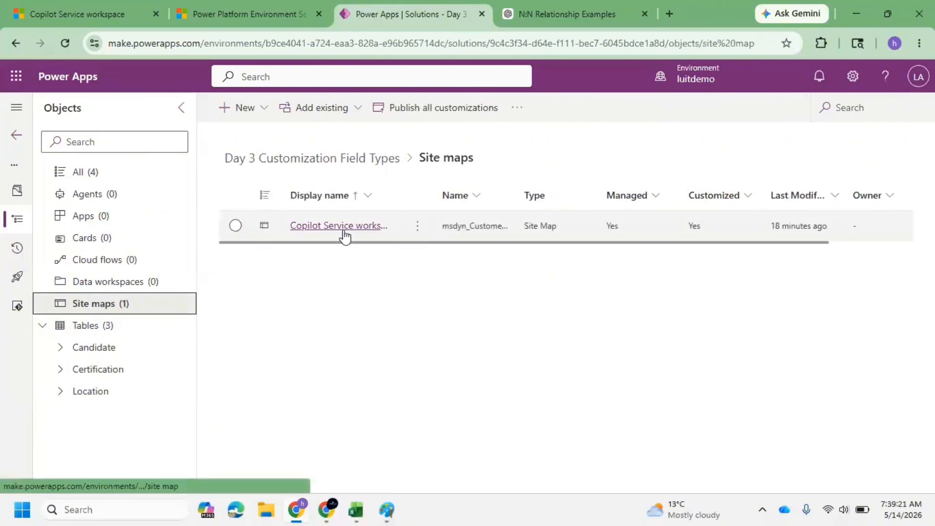
left_click(343, 230)
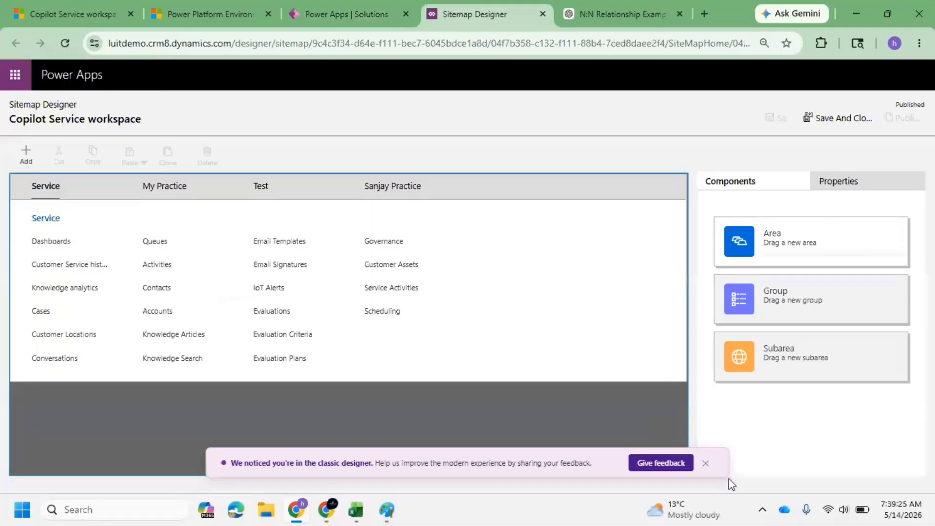
Add a new subarea under the Sanjay Practice area's Day 1 group.
left_click(705, 463)
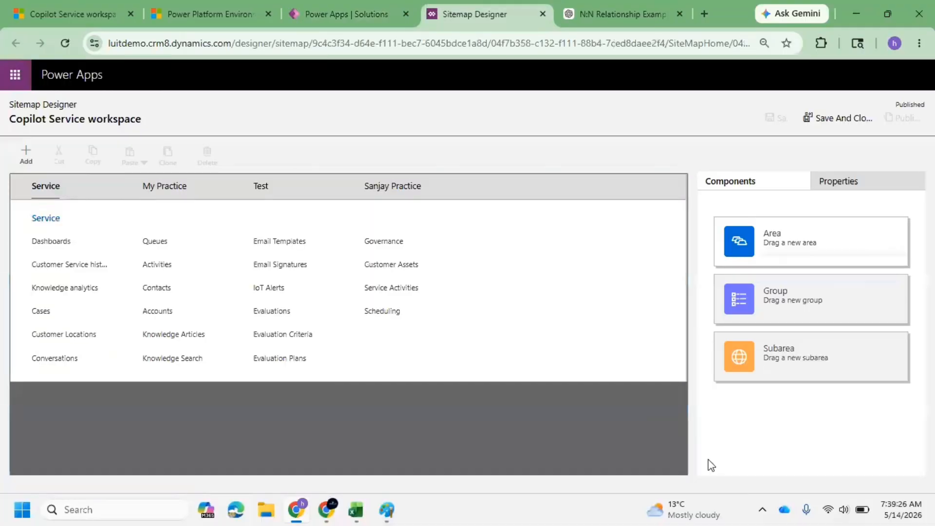
left_click(381, 187)
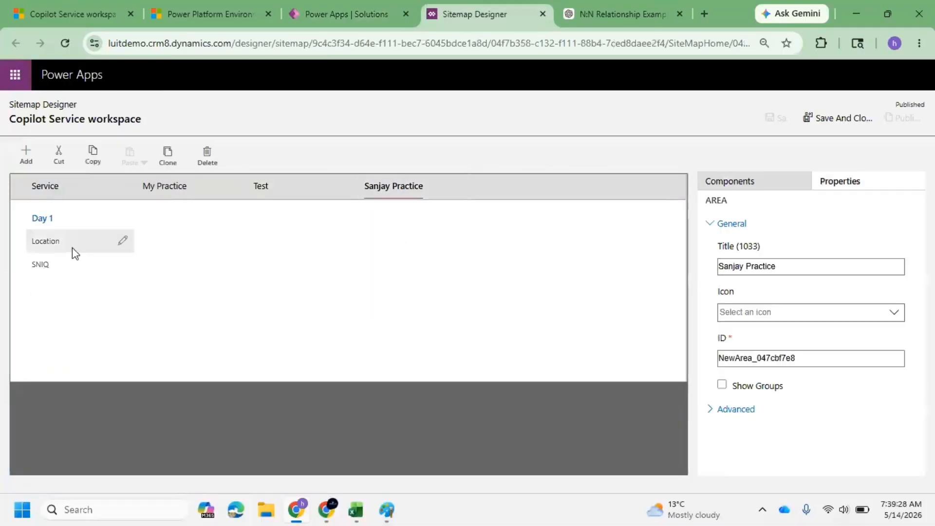
left_click(26, 154)
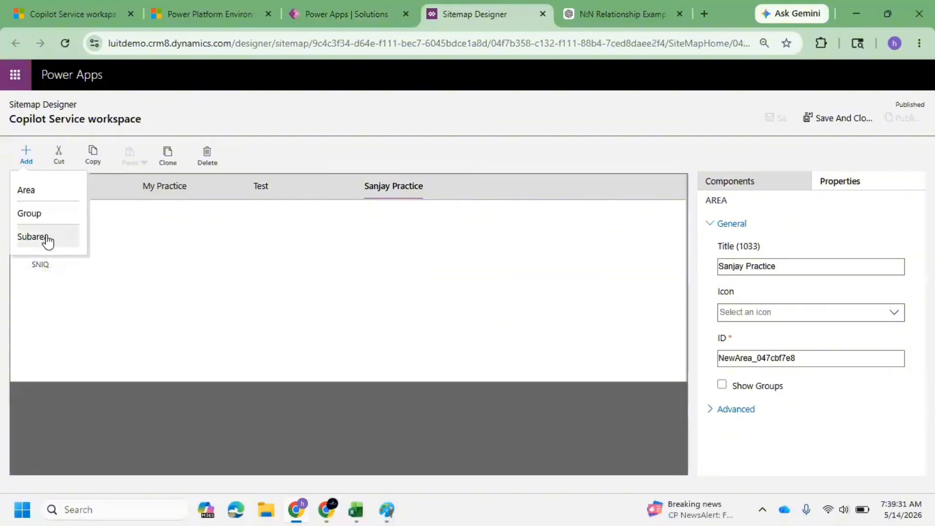
left_click(47, 239)
Set the new subarea's type to Entity and its entity to Certification.
left_click(745, 266)
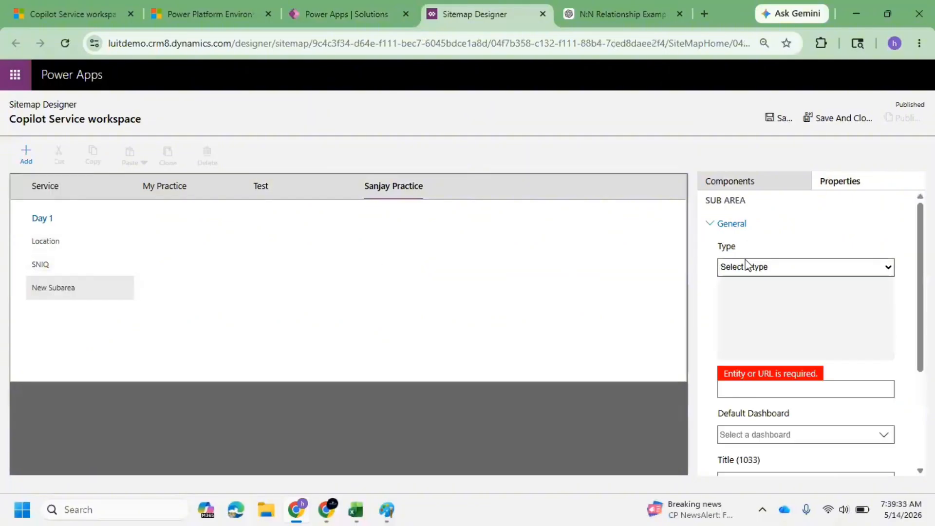
left_click(755, 318)
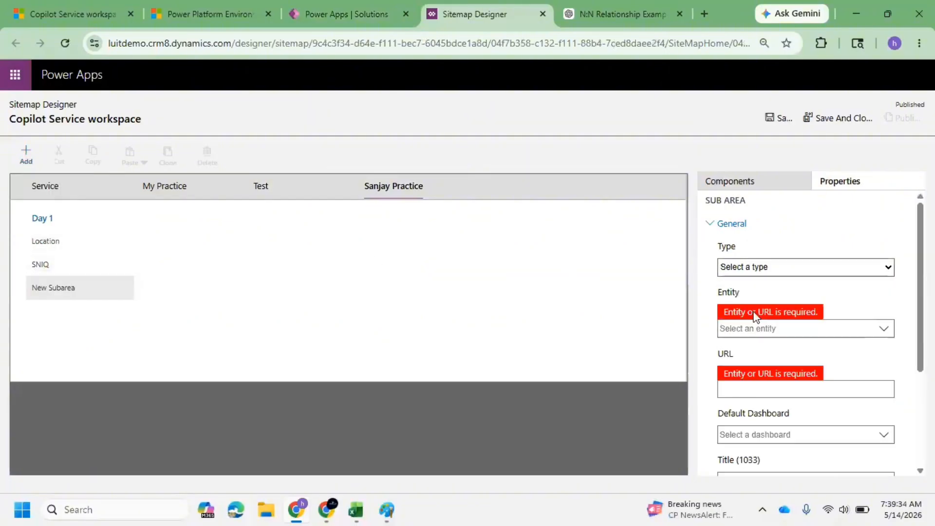
left_click(809, 329)
type("cert")
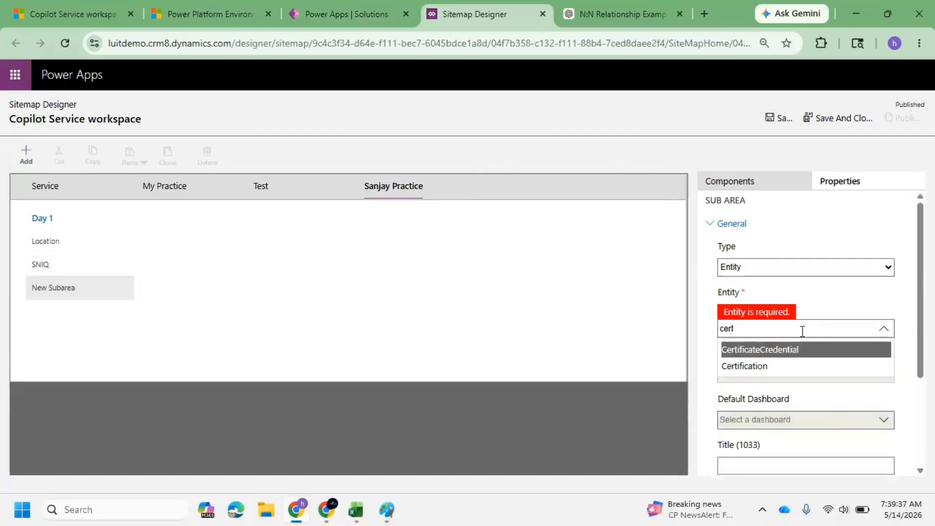
left_click(781, 366)
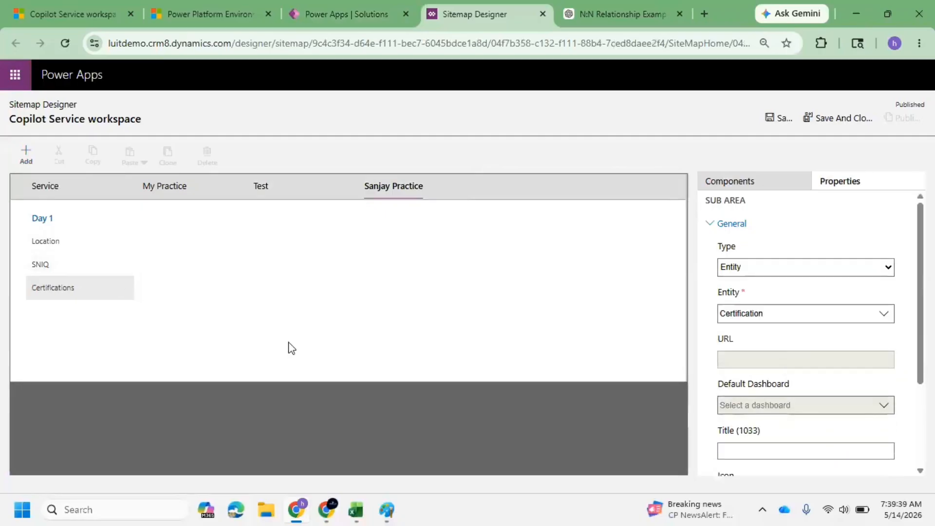
Save and close the site map, return to the solutions list and publish all customizations.
left_click(843, 128)
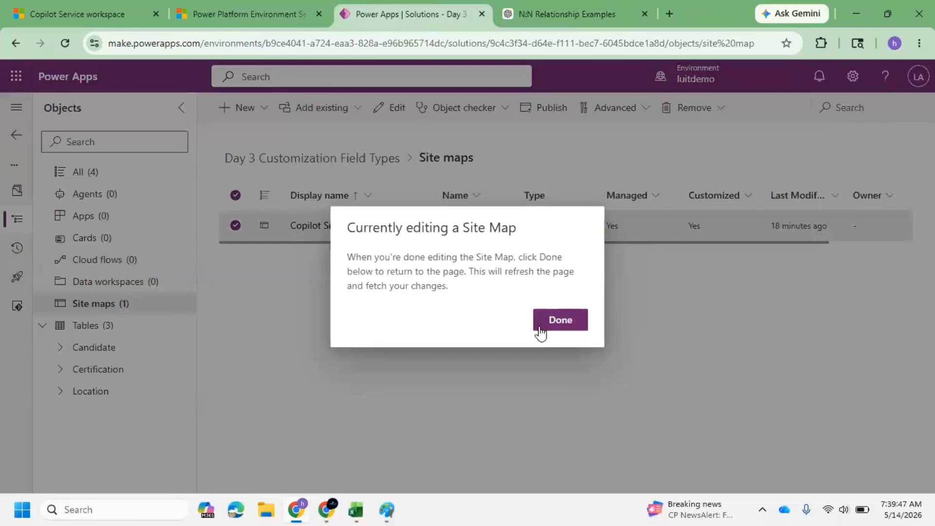
left_click(569, 333)
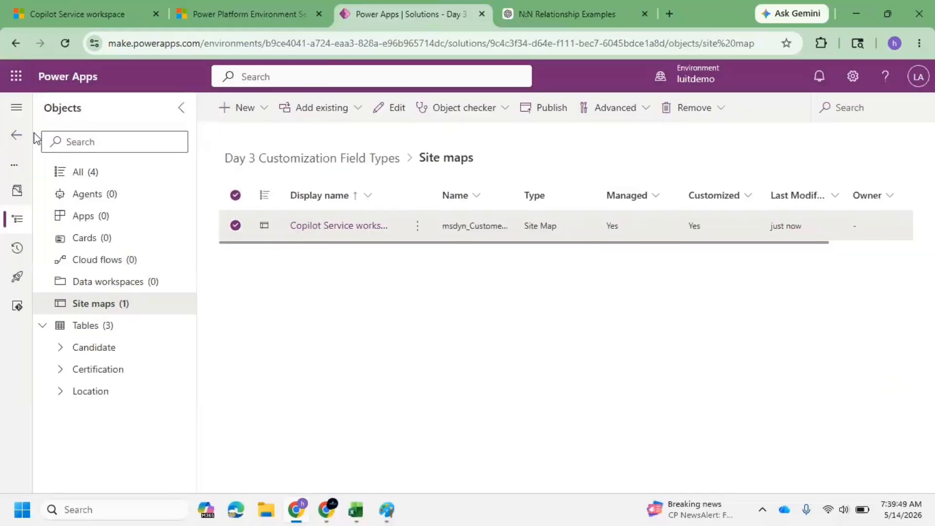
left_click(17, 137)
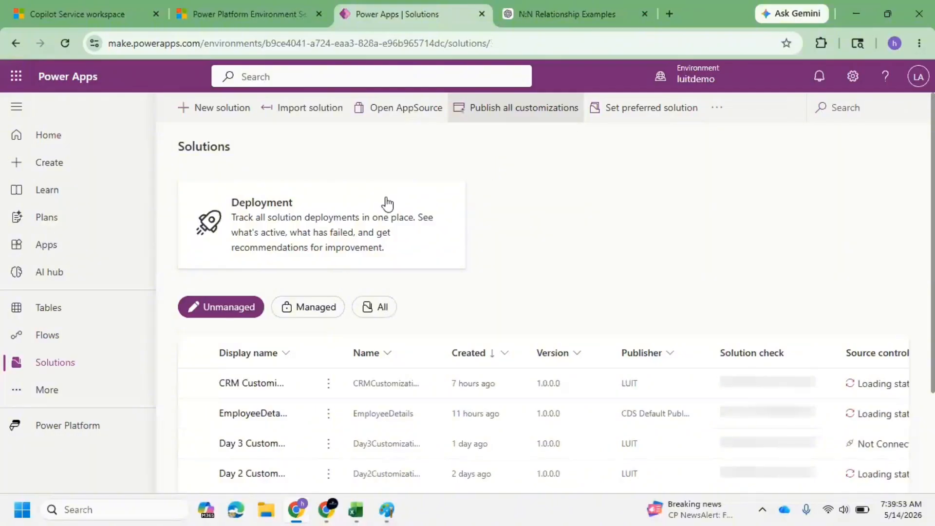
left_click(511, 111)
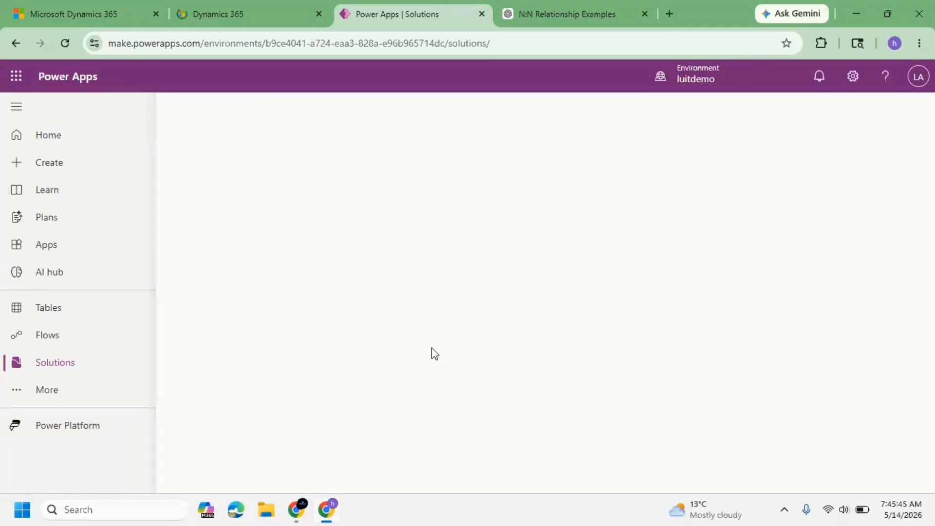
Switch to the ChatGPT tab and write the prompt line 'Created a look up field in CRM'.
left_click(562, 14)
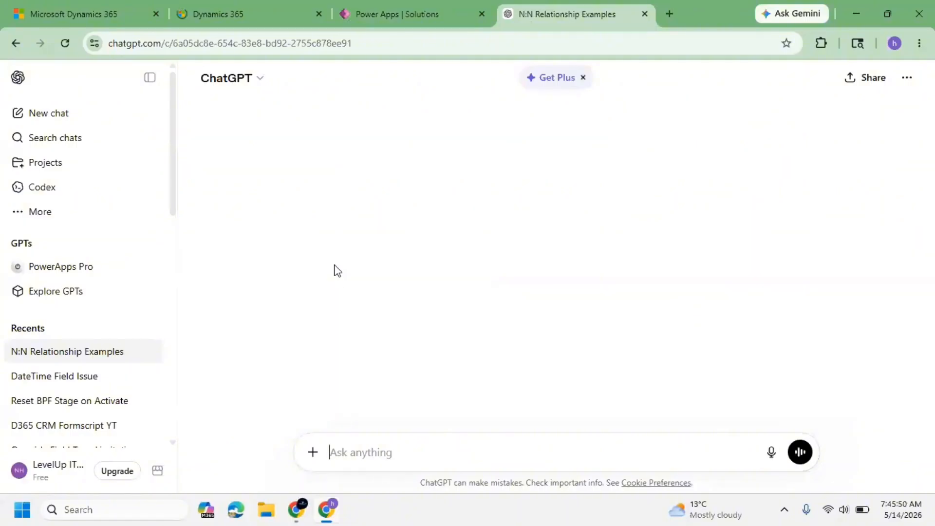
type("Created")
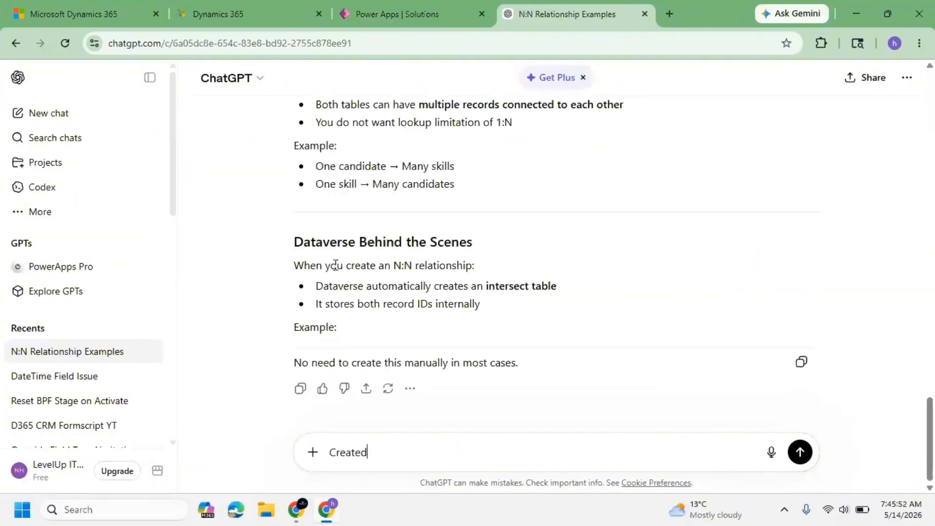
type(" a look up ")
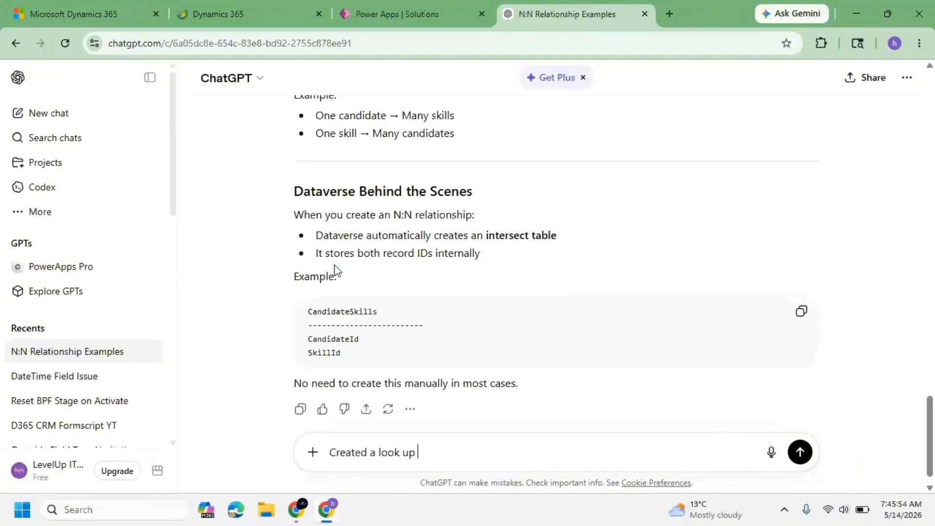
type("fei")
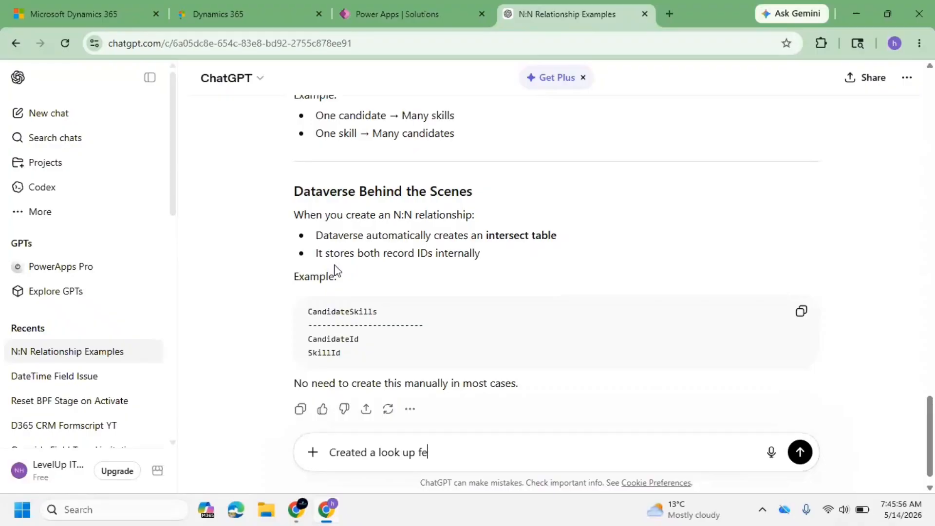
key("BackSpace")
type("r")
key("BackSpace")
type("ield ")
type("w")
key("BackSpace")
type("in CRM")
key("shift+Return")
key("shift+Return")
type("Gow")
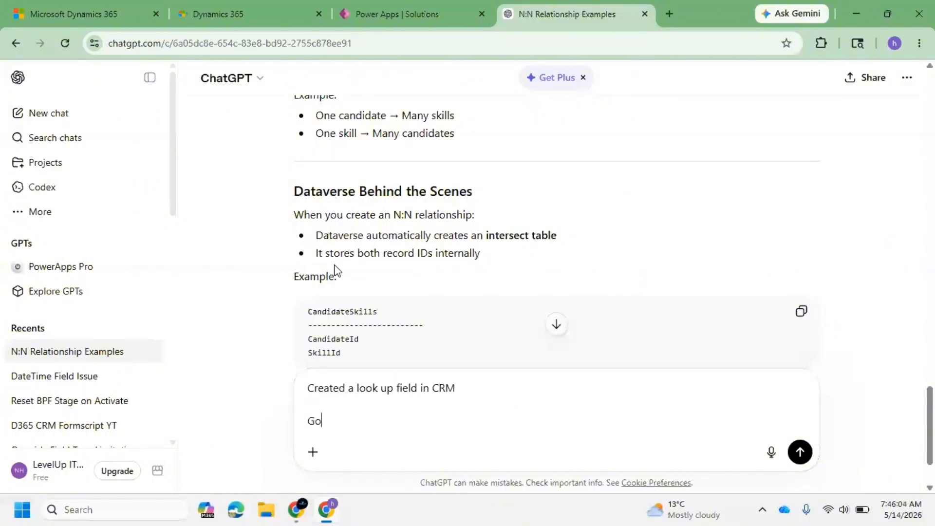
key("BackSpace")
key("BackSpace")
key("BackSpace")
type("Gow")
key("BackSpace")
key("BackSpace")
key("BackSpace")
key("BackSpace")
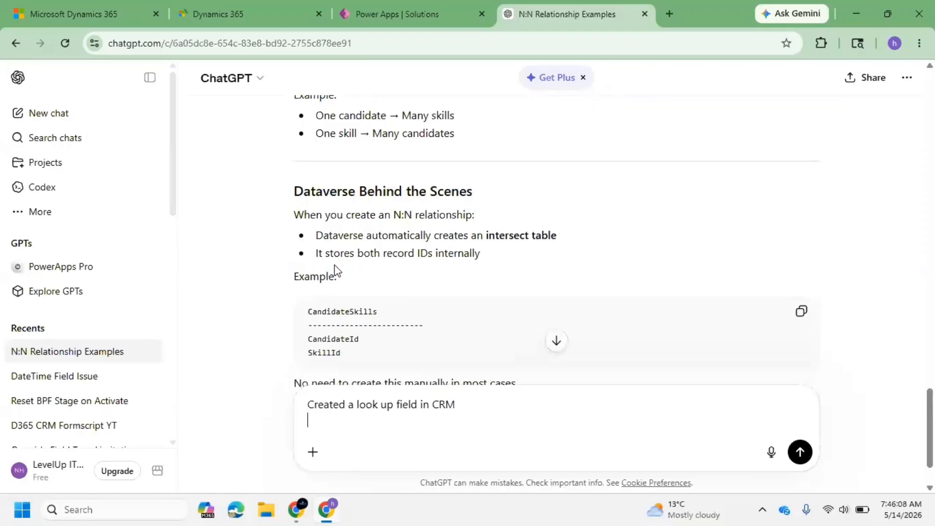
Complete the ChatGPT prompt asking how to add the lookup field to a form step by step, and send it.
type("how to ad")
type("d it f")
type("fo")
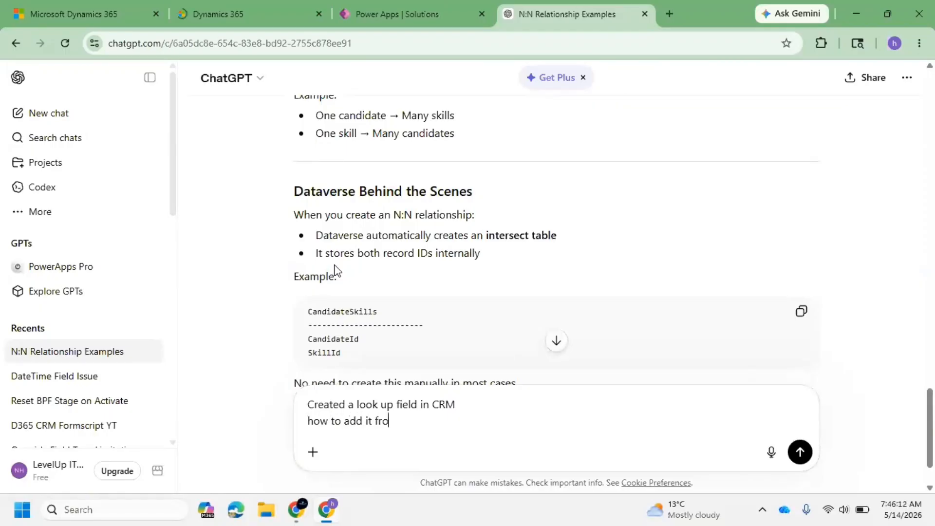
key("BackSpace")
type("orm, give as")
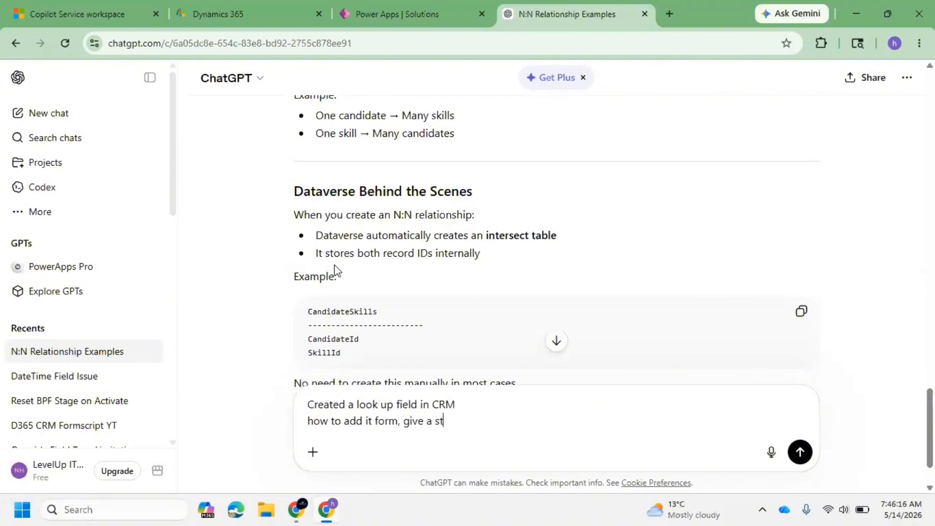
type("ep as step")
left_click(801, 452)
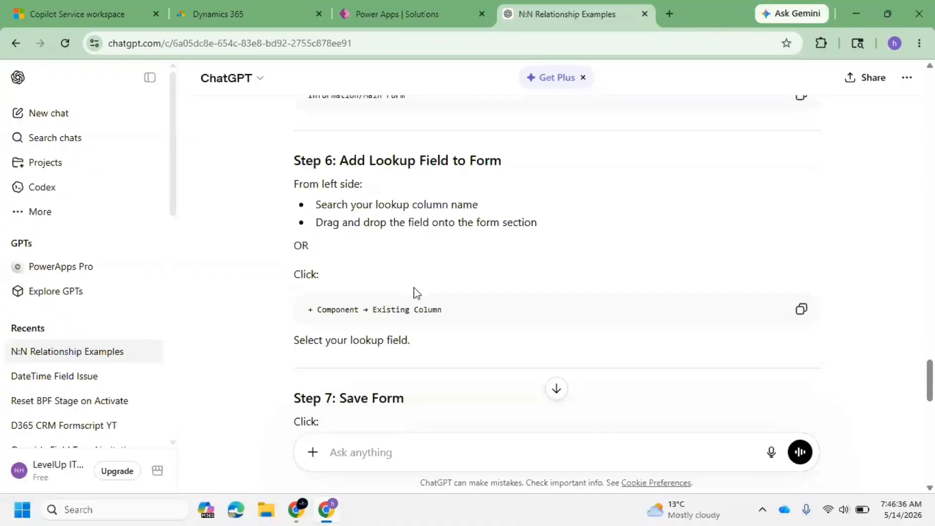
Read through ChatGPT's steps for adding a lookup field to the form, including the example scenario.
scroll(417, 286, "down", 1)
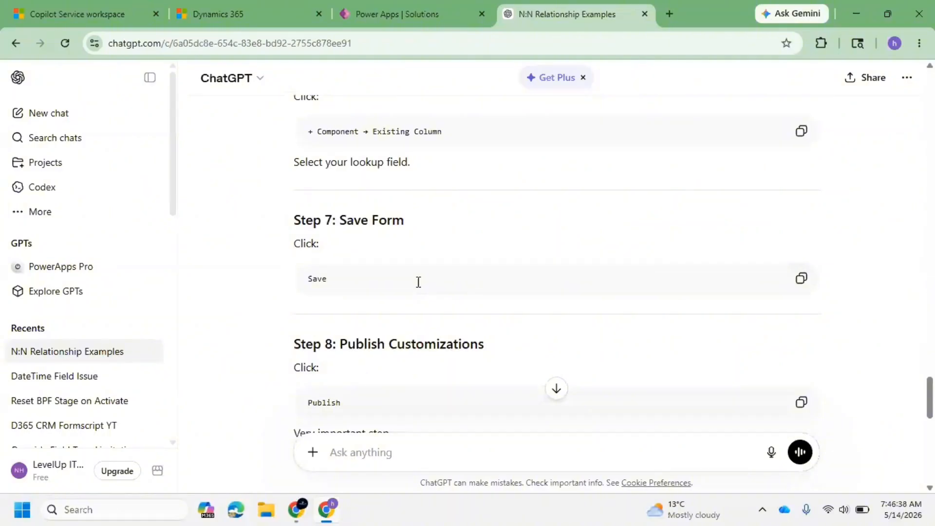
scroll(449, 273, "down", 2)
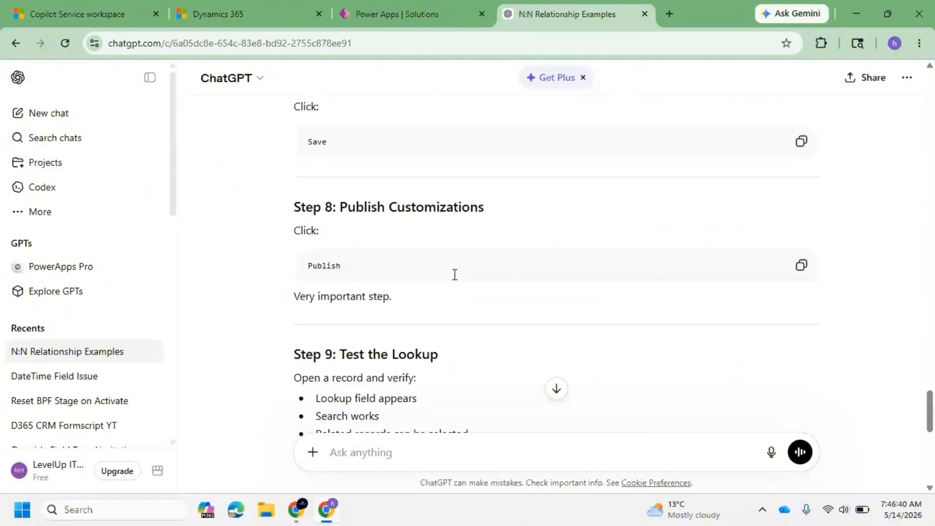
left_click(390, 16)
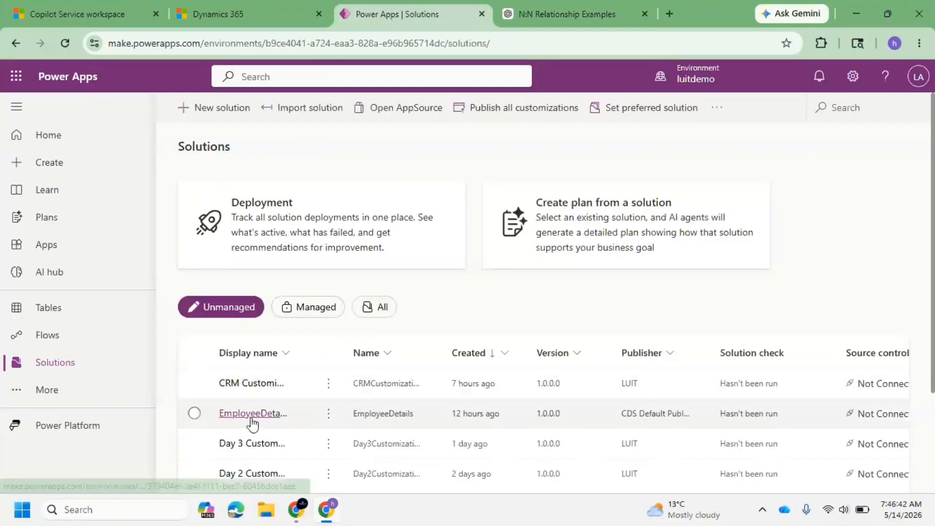
left_click(556, 9)
scroll(468, 263, "down", 5)
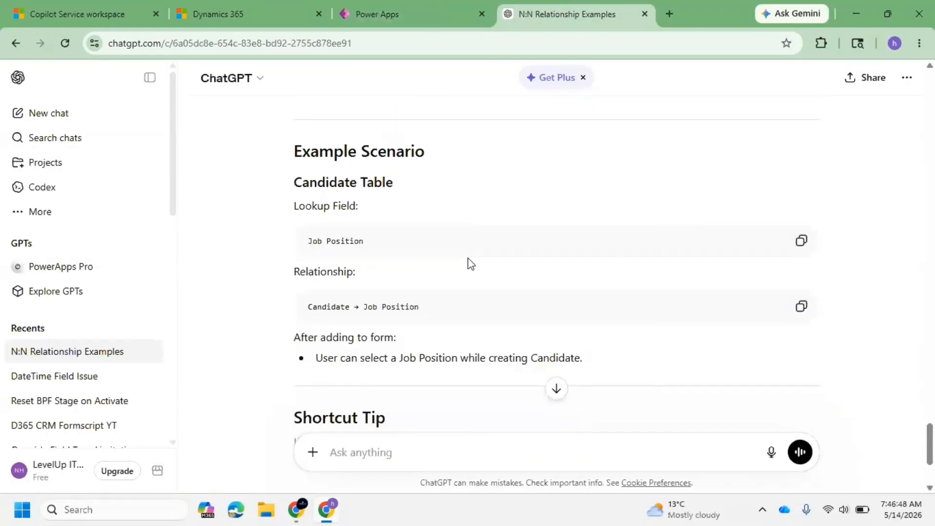
left_click_drag(377, 238, 326, 241)
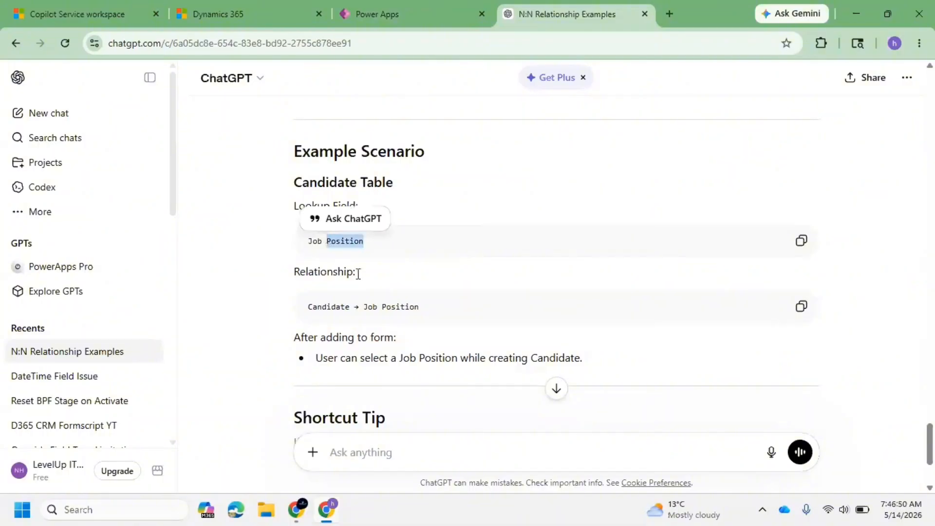
left_click_drag(436, 306, 324, 303)
scroll(455, 281, "down", 3)
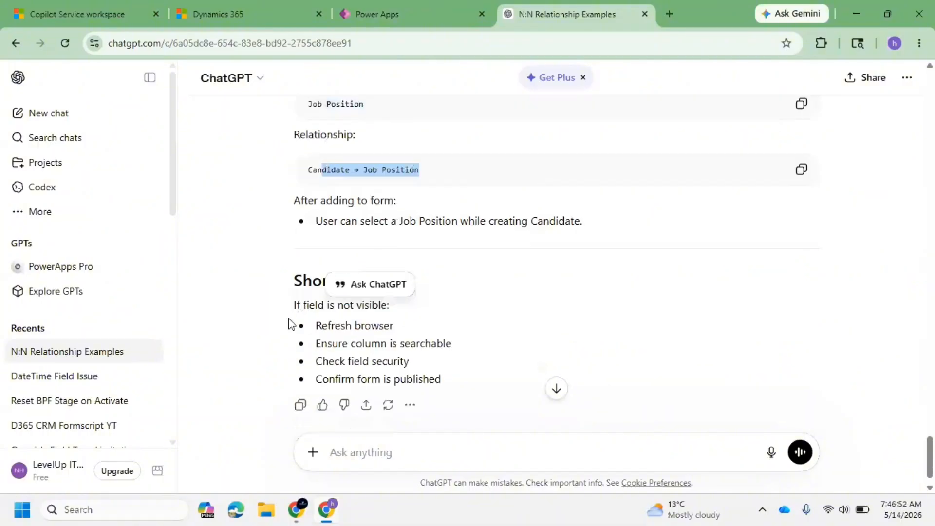
left_click(462, 278)
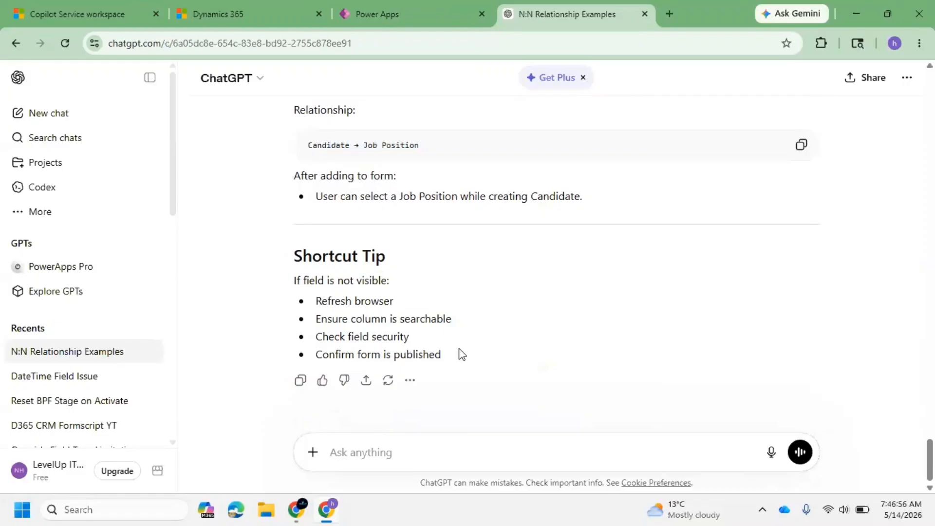
In the Day 3 solution, expand the Tables node and open the Site maps list.
left_click(385, 13)
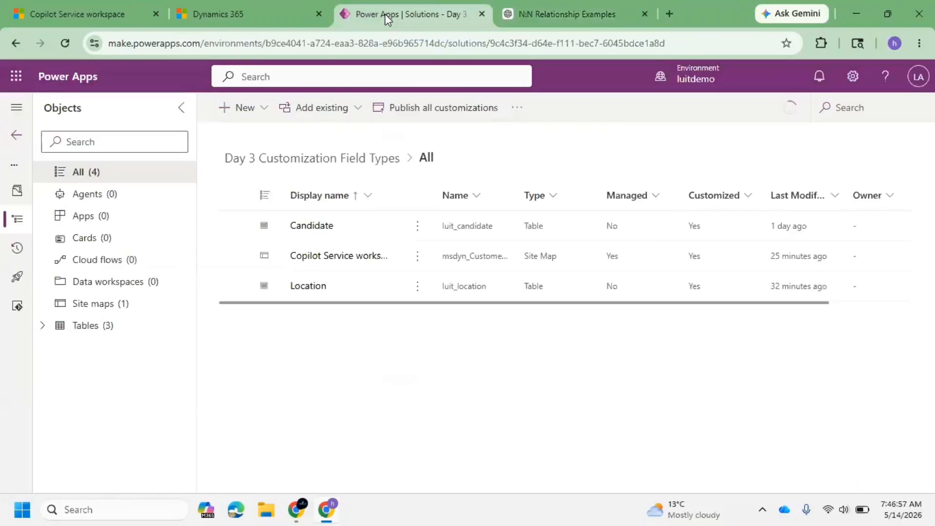
left_click(555, 15)
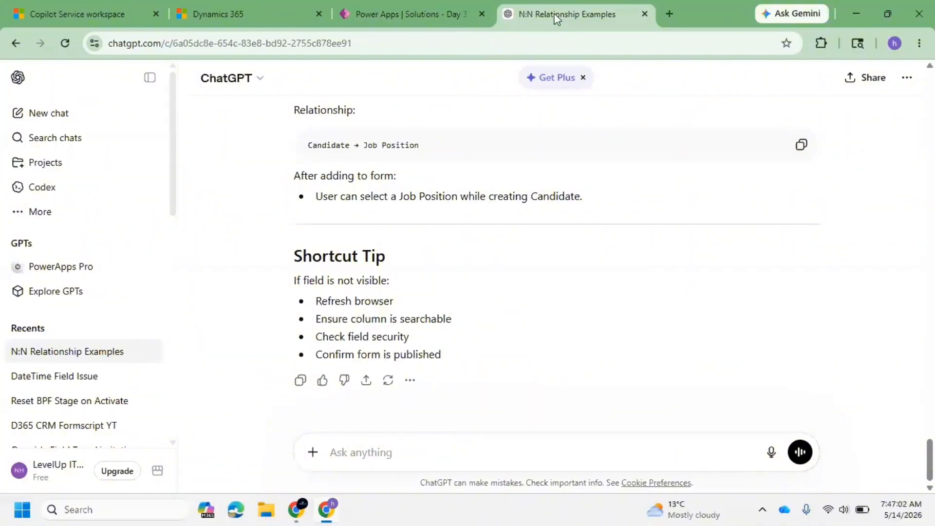
left_click(363, 8)
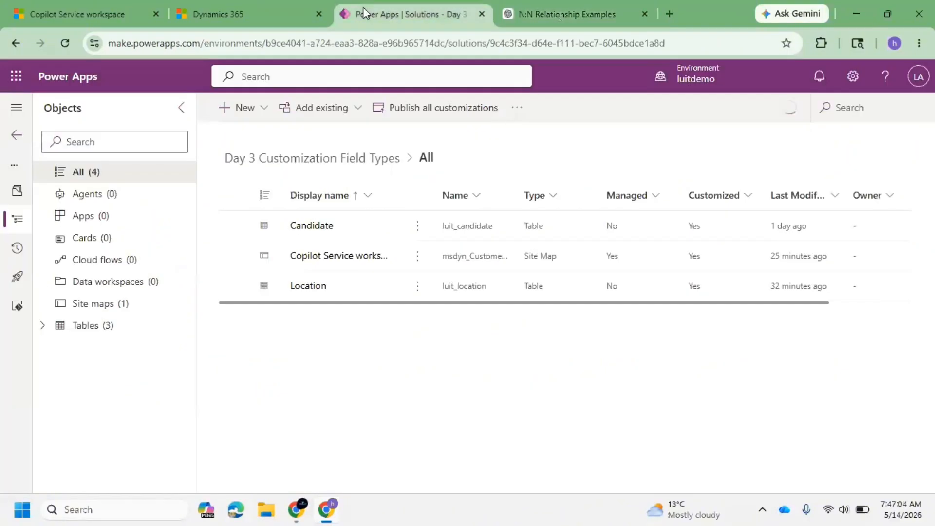
left_click(43, 325)
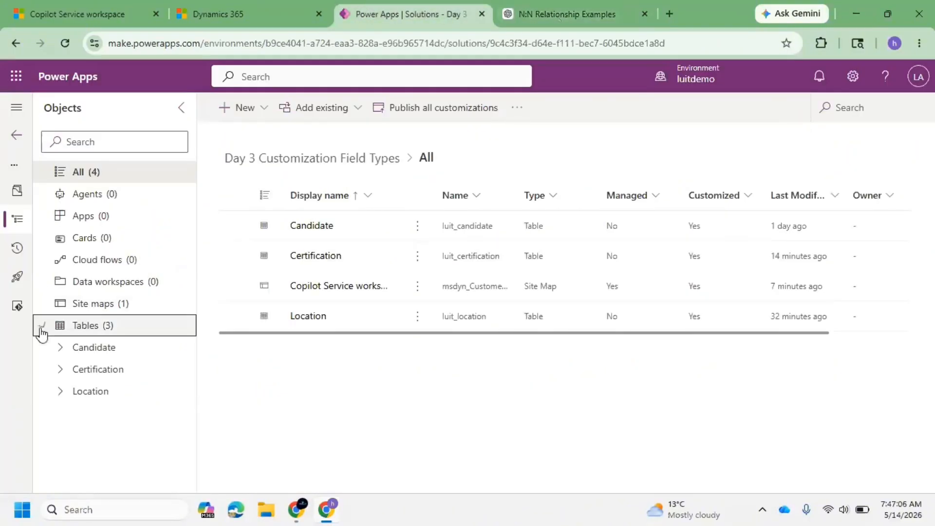
left_click(122, 303)
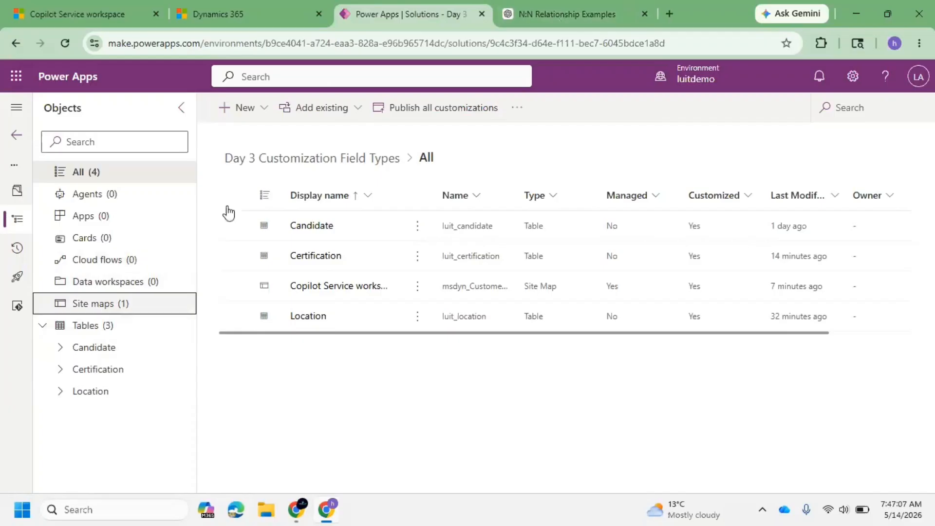
Ask ChatGPT 'Created a new table I want to add it to sitemap'.
left_click(556, 15)
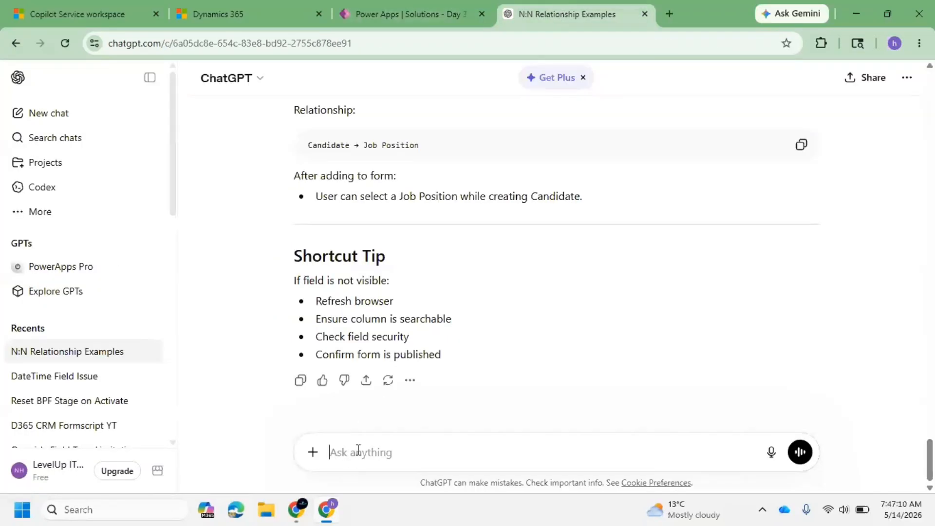
type("d")
key("BackSpace")
type("Created a new table")
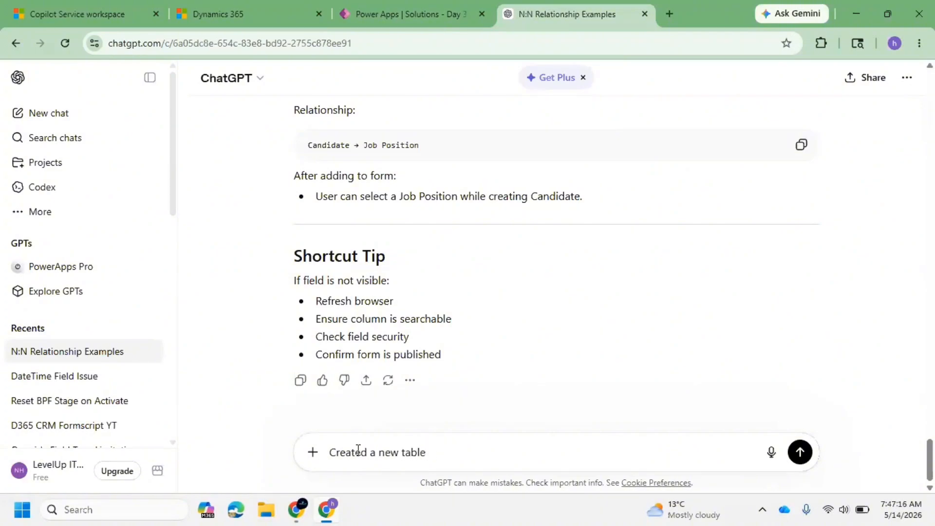
type(" I want to add it to si")
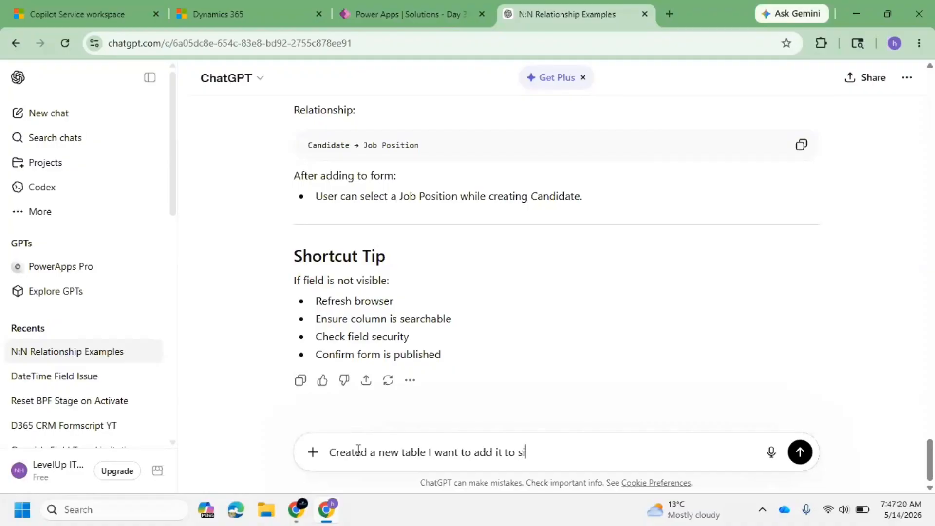
type("temap")
key("Return")
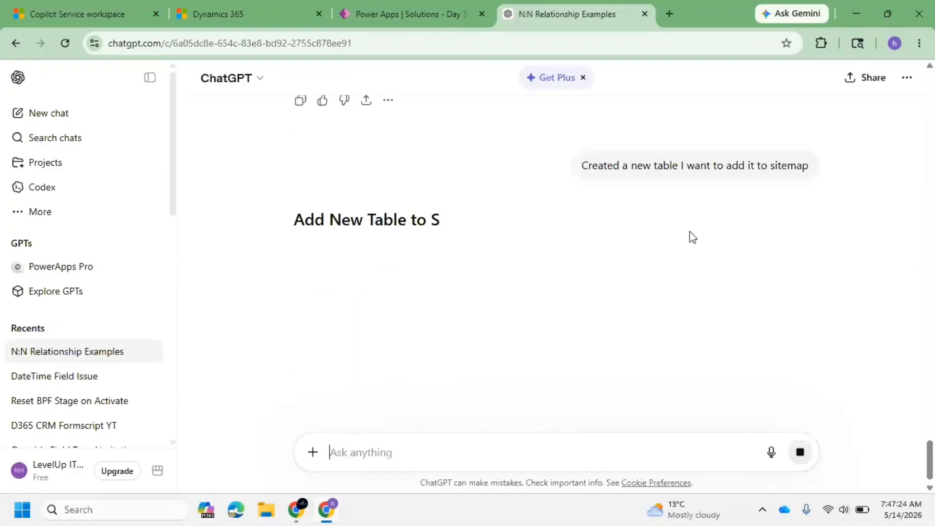
Read through ChatGPT's steps for adding a new table to the site map.
scroll(554, 211, "down", 3)
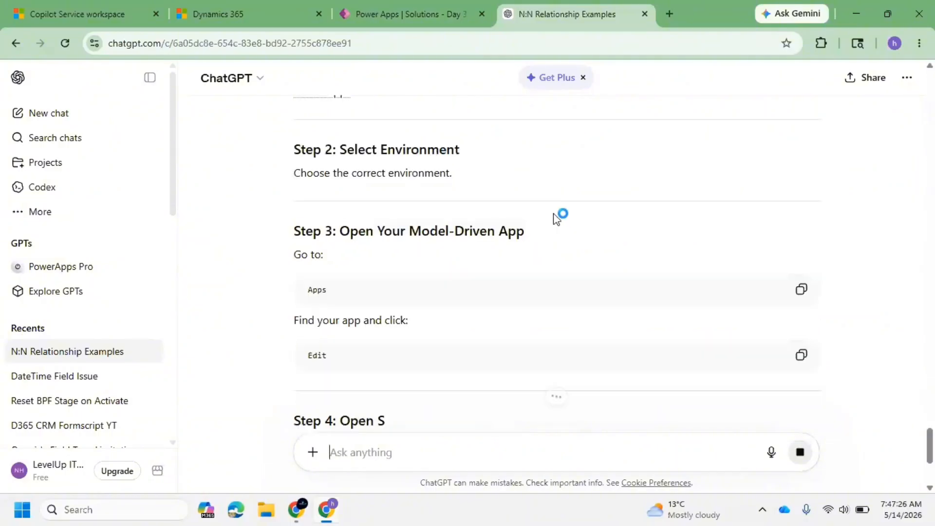
scroll(496, 198, "up", 1)
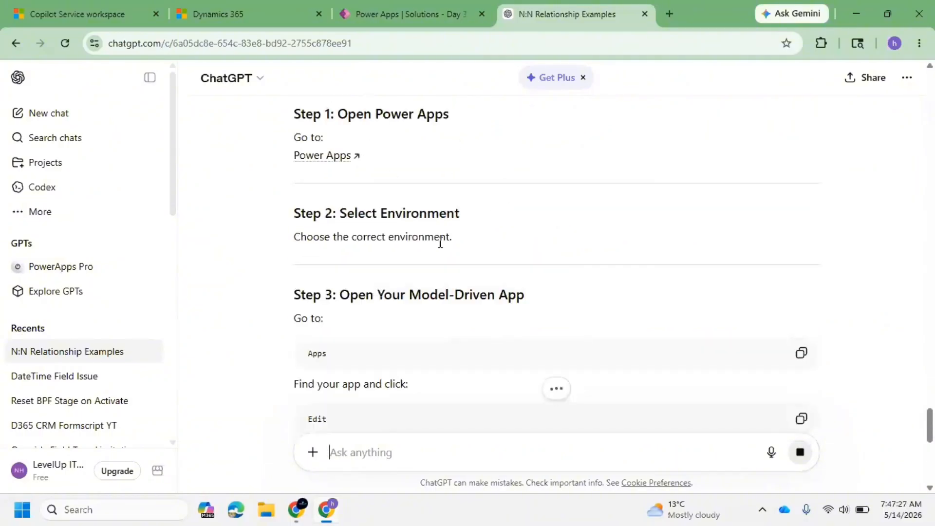
scroll(359, 232, "down", 1)
scroll(535, 285, "down", 2)
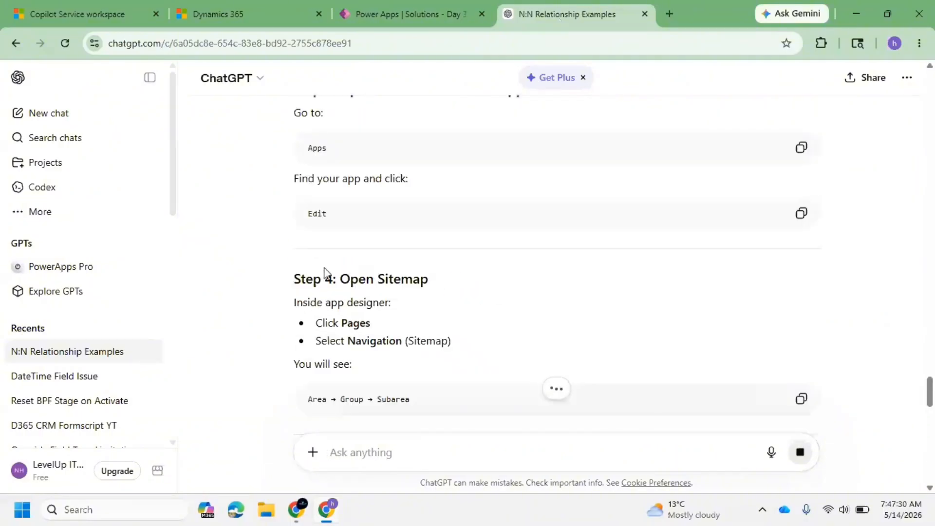
scroll(443, 327, "down", 2)
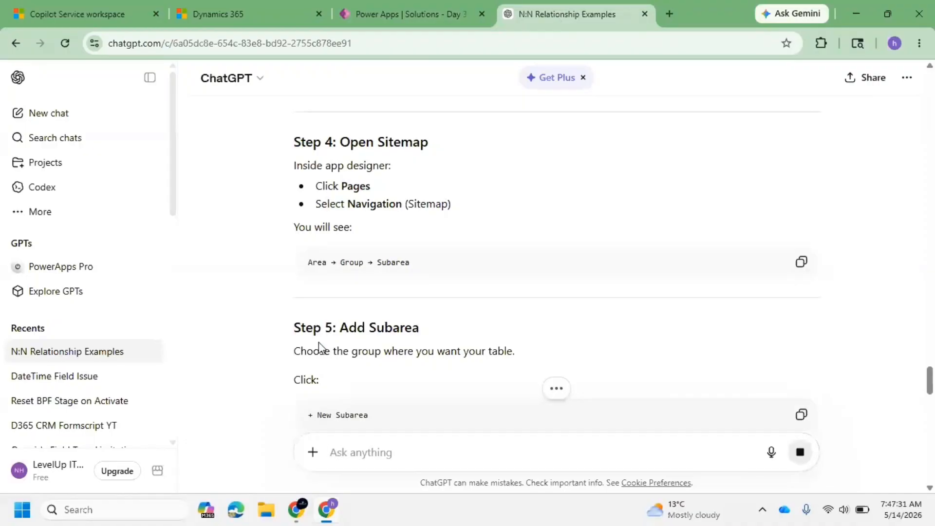
scroll(409, 282, "down", 3)
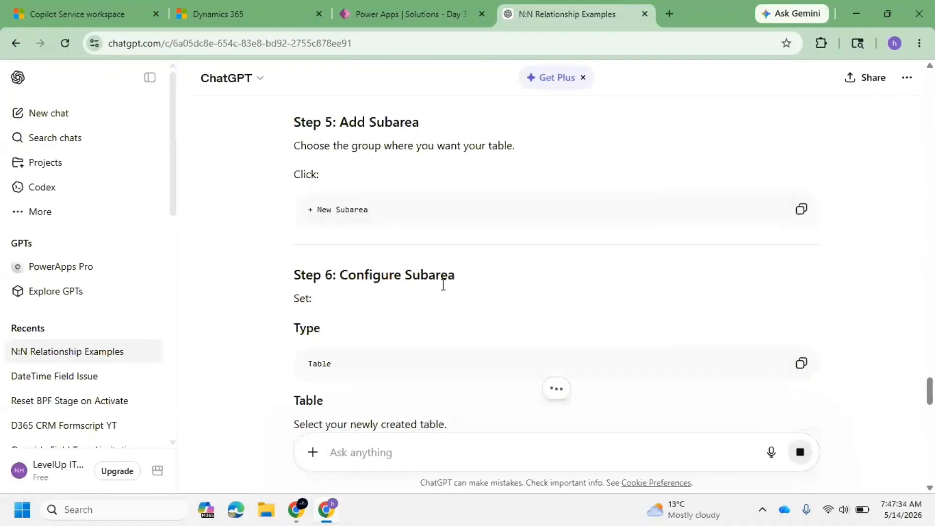
scroll(443, 285, "down", 9)
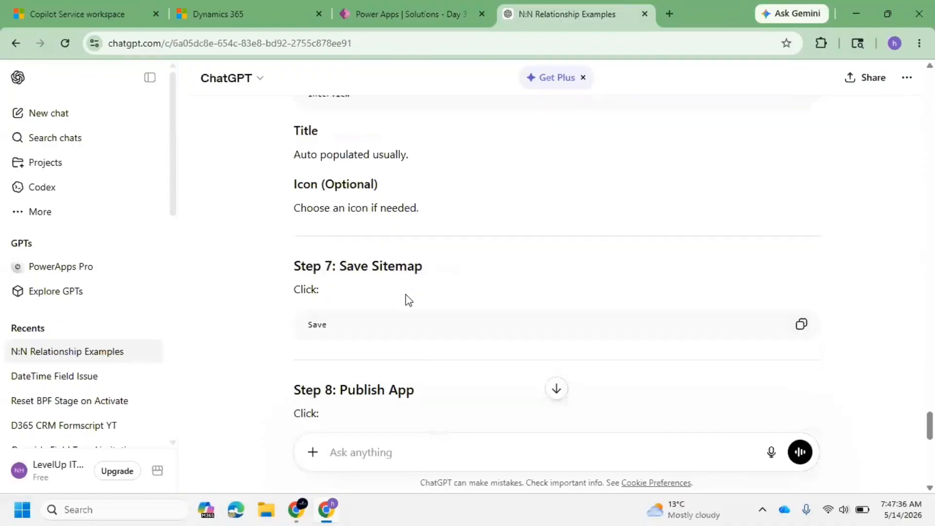
scroll(408, 299, "down", 2)
scroll(396, 282, "down", 4)
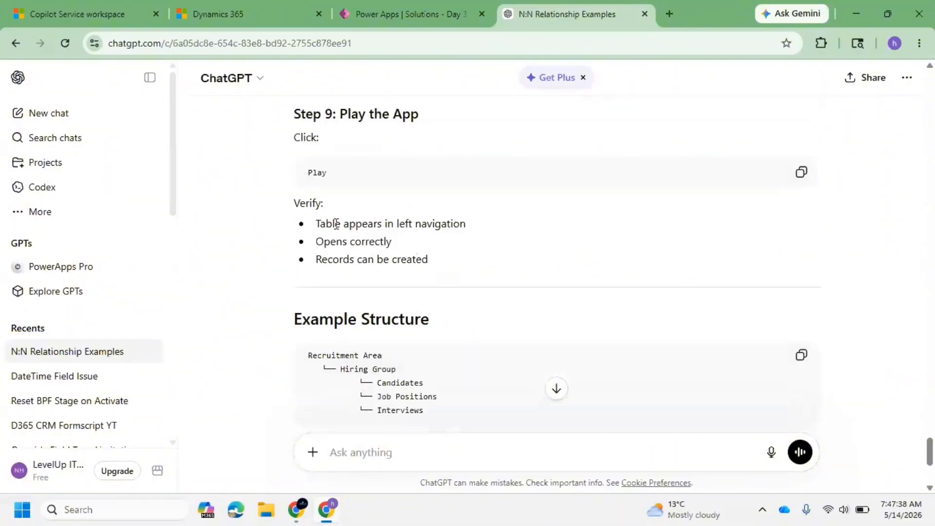
scroll(403, 233, "down", 3)
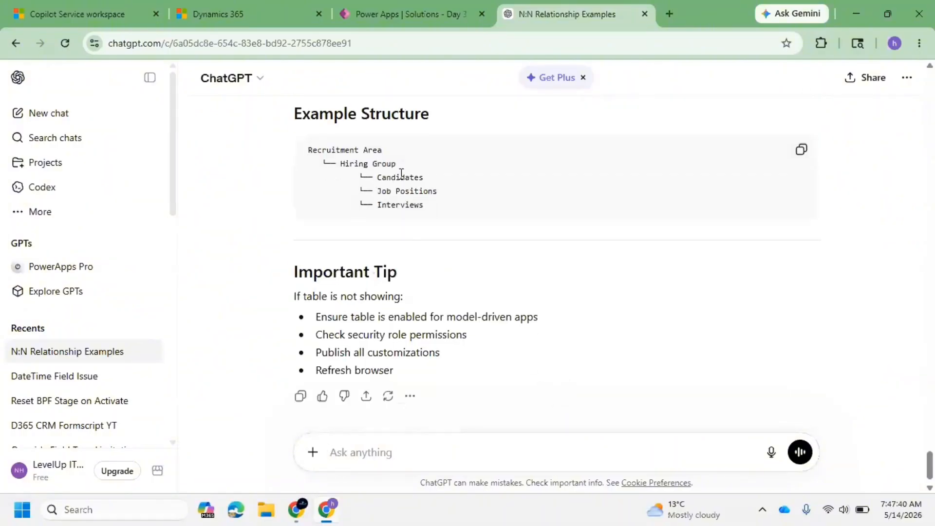
Open the Copilot Service workspace site map, check the Sanjay Practice area, then save, close and return to all objects.
left_click(387, 21)
left_click(340, 228)
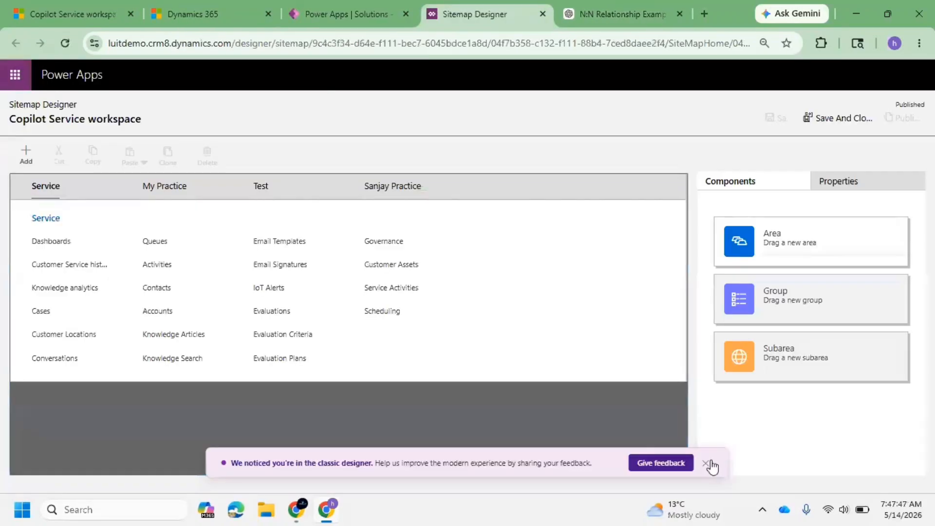
left_click(705, 463)
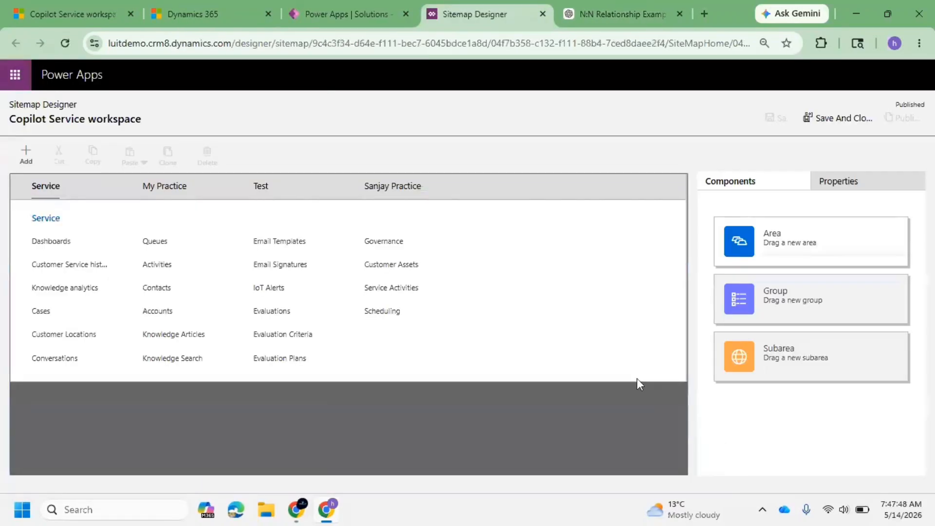
left_click(383, 189)
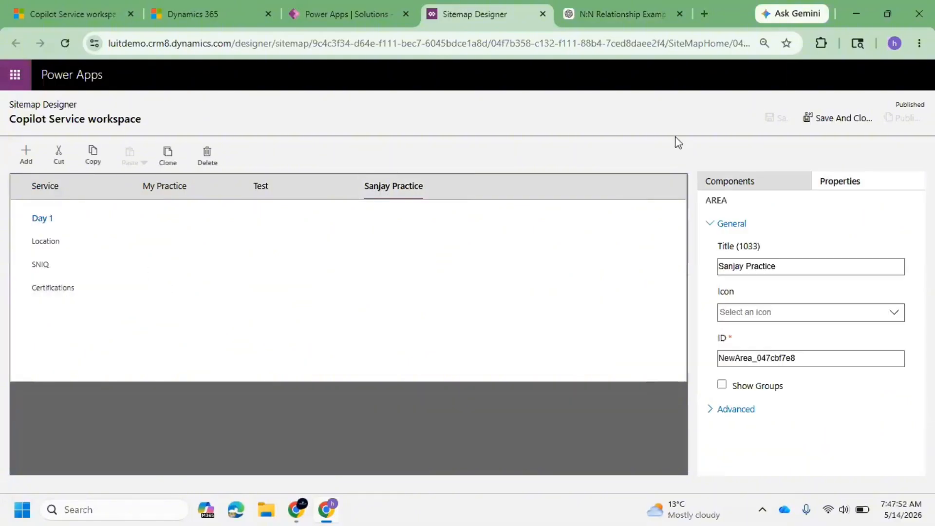
left_click(830, 119)
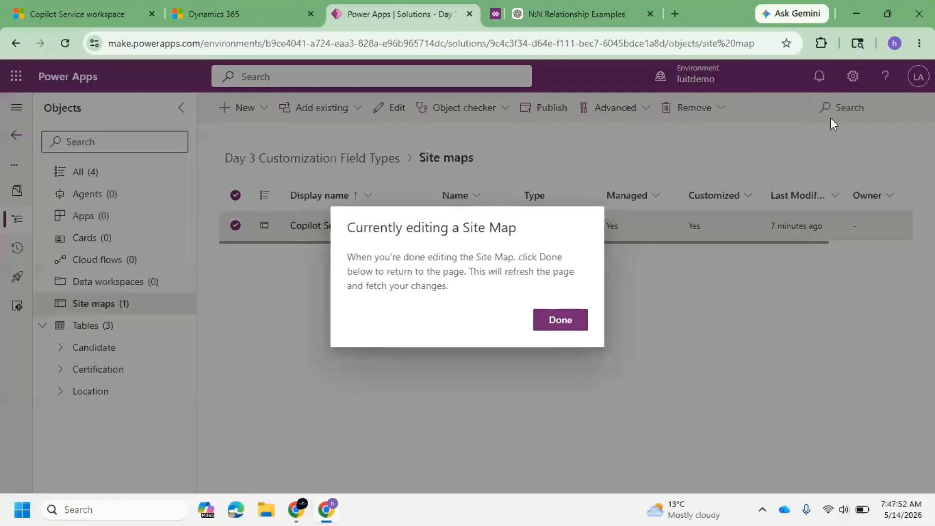
left_click(560, 320)
left_click(97, 176)
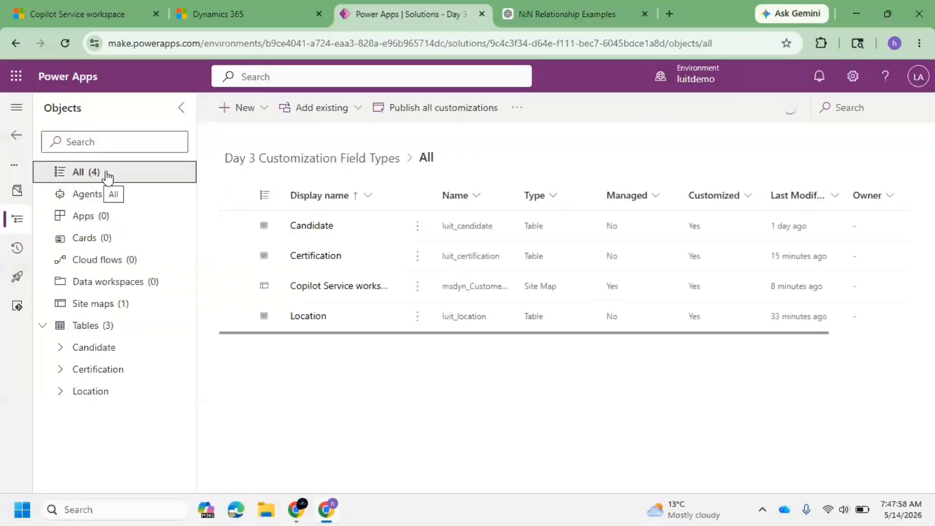
Publish all customizations in the Day 3 solution.
left_click(434, 109)
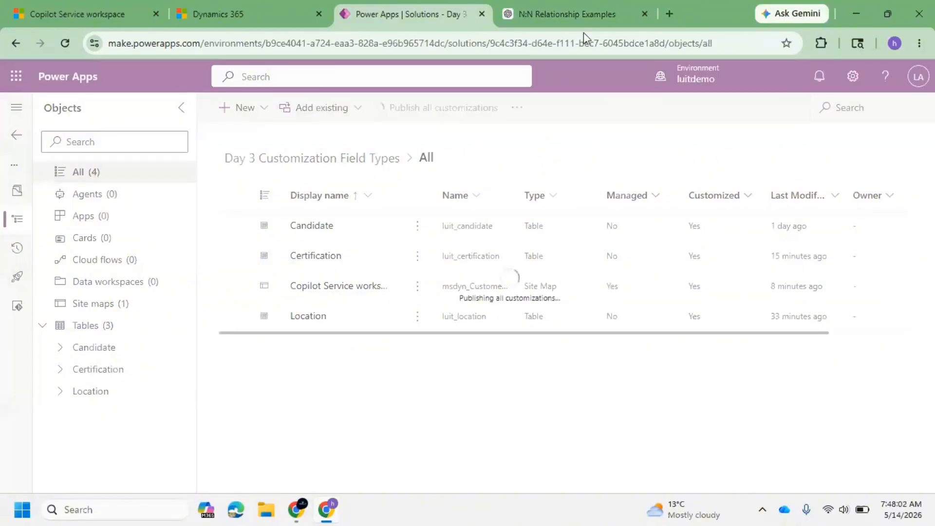
Ask ChatGPT 'Interview questions on lookup field'.
left_click(583, 14)
type("In")
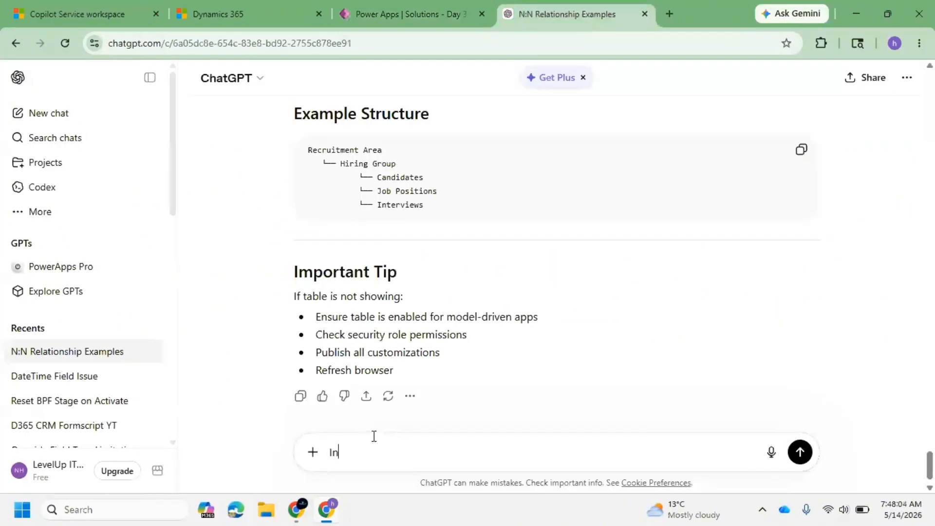
type("tervirwe")
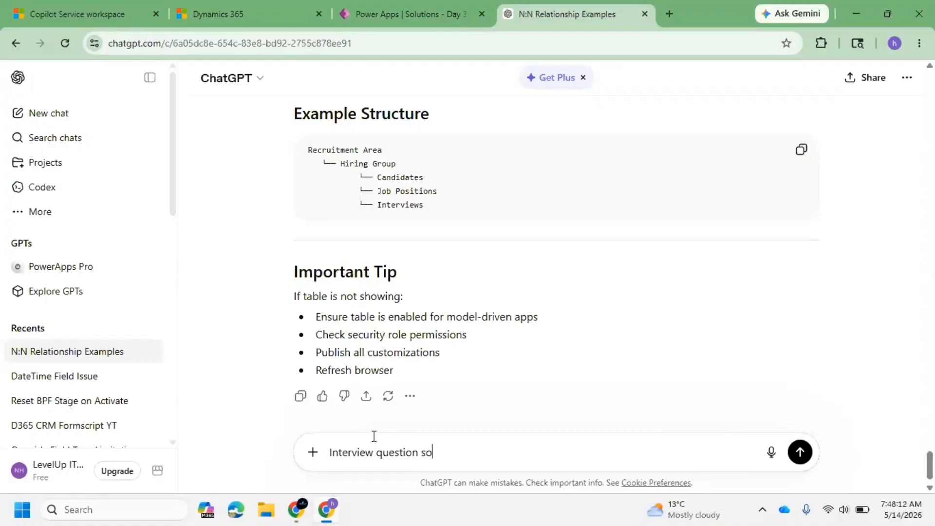
type("s on lookup field")
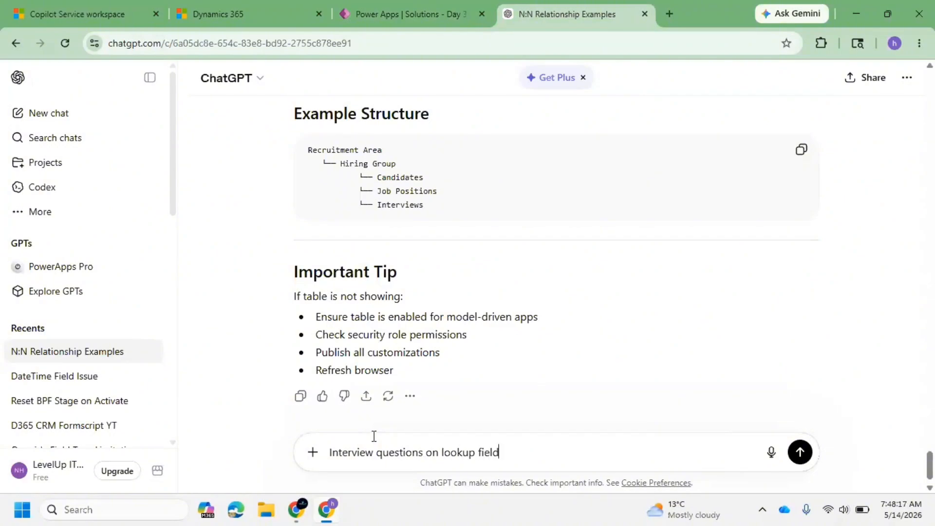
key("Return")
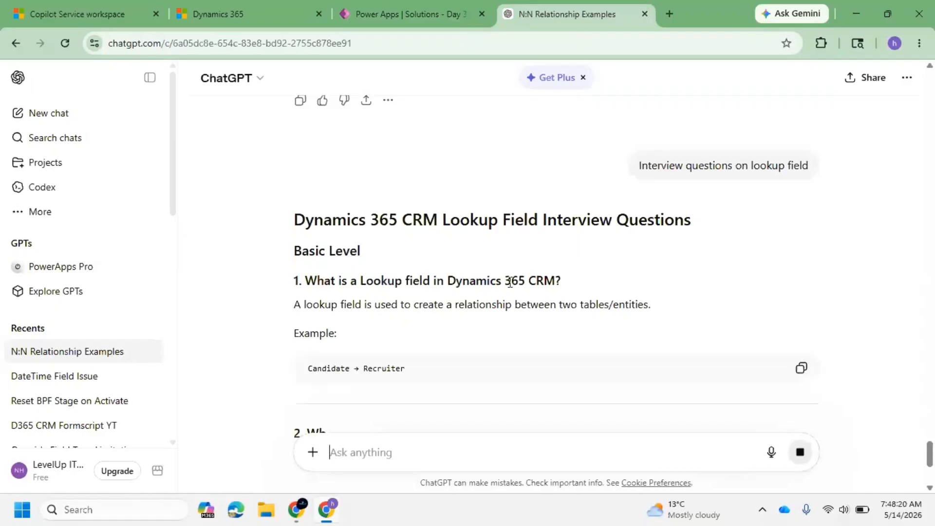
Read through ChatGPT's lookup field interview questions and answers.
scroll(407, 299, "down", 4)
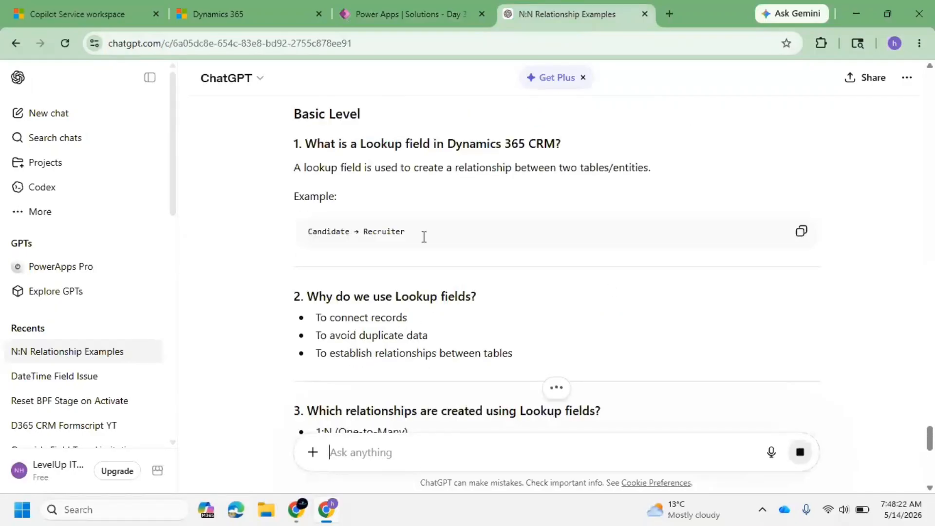
scroll(415, 309, "down", 3)
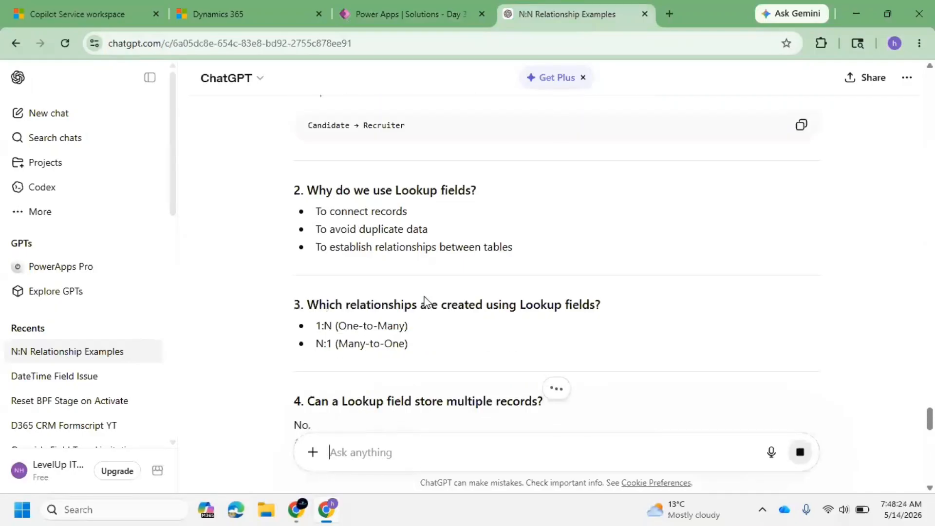
scroll(424, 300, "down", 4)
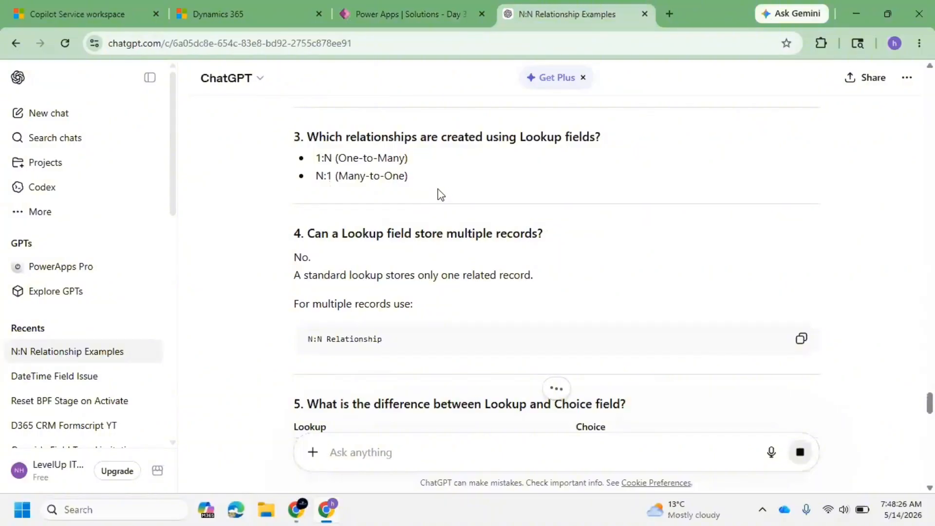
triple_click(365, 176)
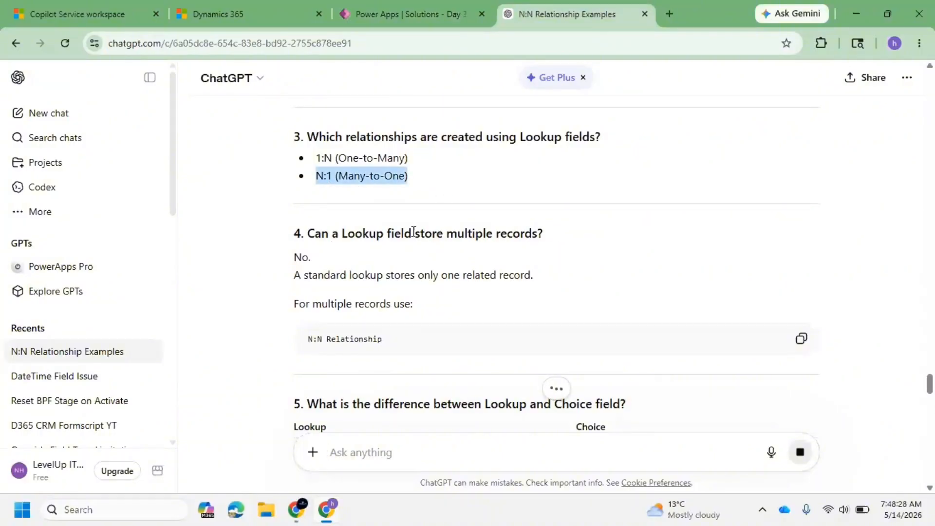
scroll(457, 254, "down", 3)
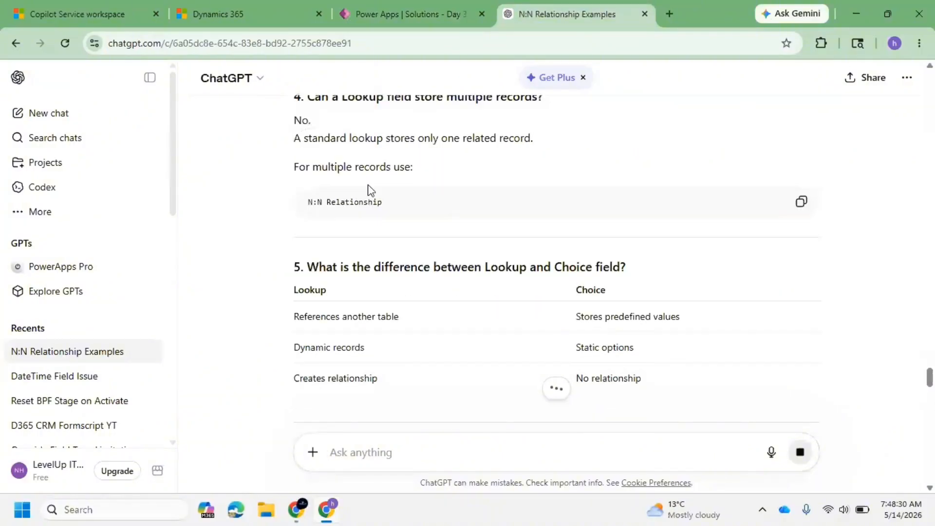
scroll(397, 246, "down", 3)
scroll(434, 365, "down", 1)
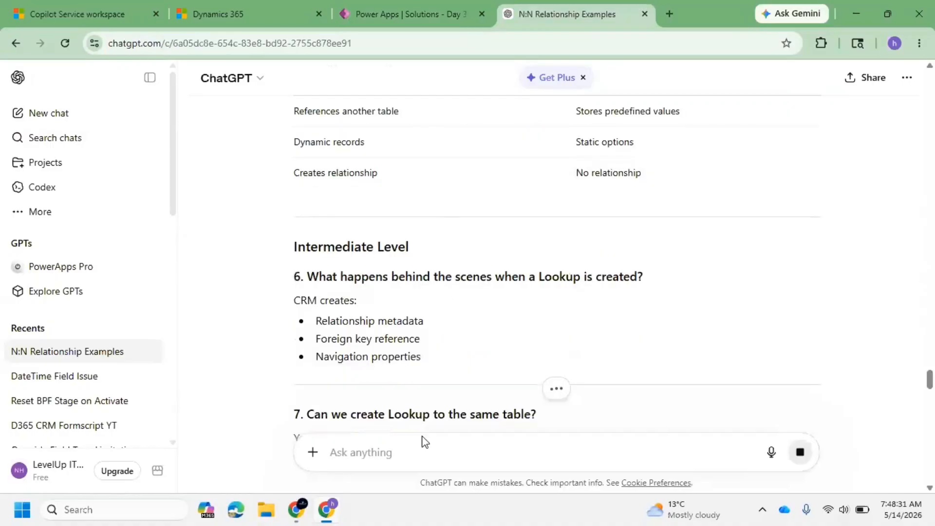
Ask ChatGPT 'Give me tricky interview scenario for lookup fields'.
type("Give me ")
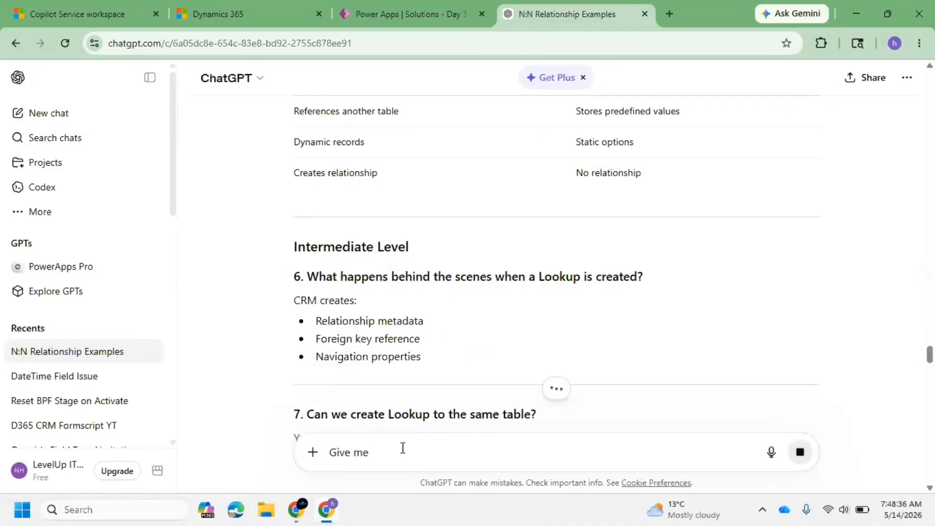
type("tricky")
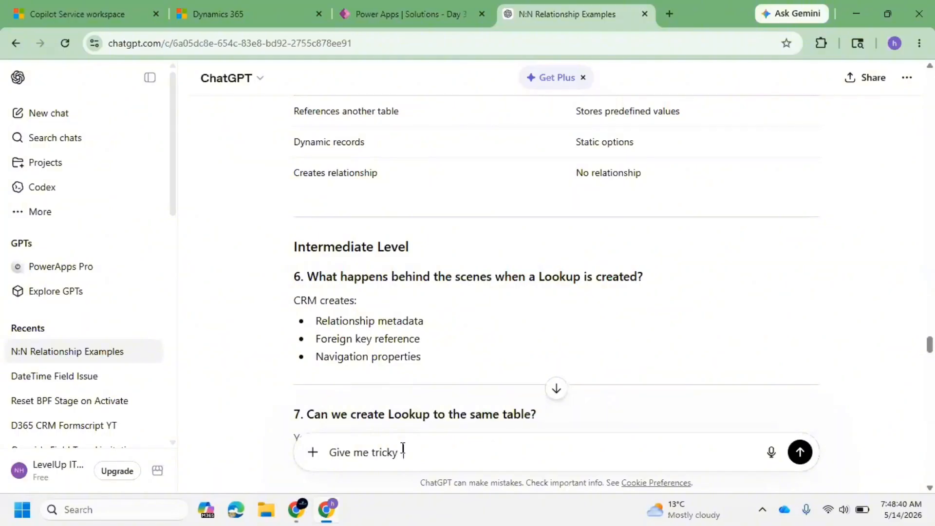
type(" interview scenario of r")
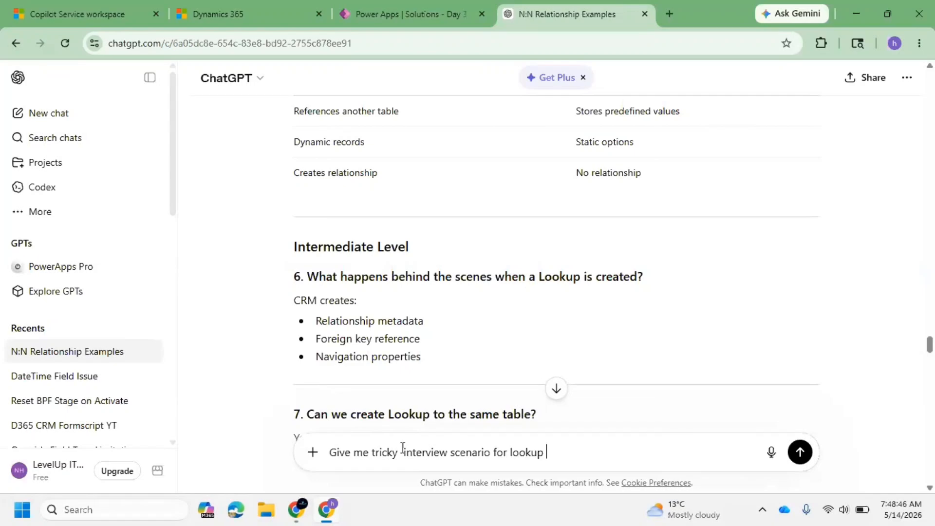
type("fields")
key("Return")
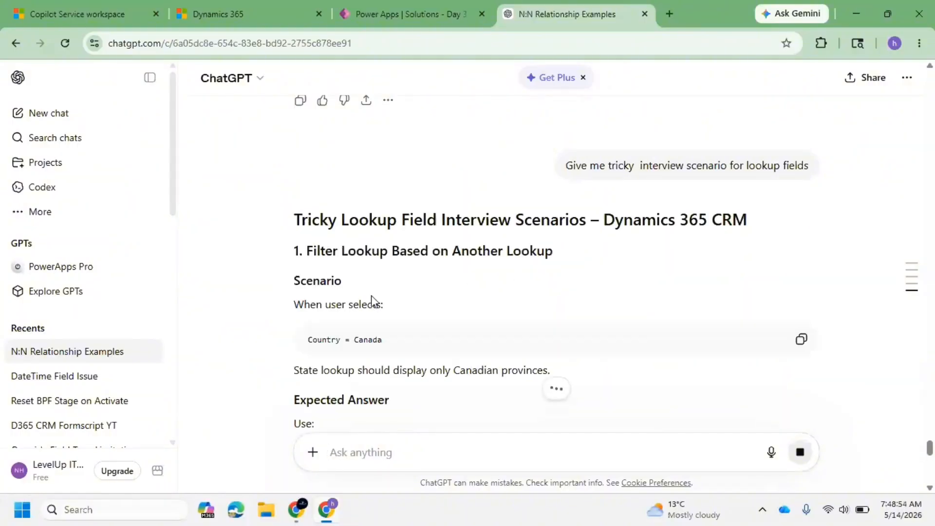
Read through ChatGPT's tricky lookup field interview scenarios and expected answers.
scroll(424, 323, "down", 3)
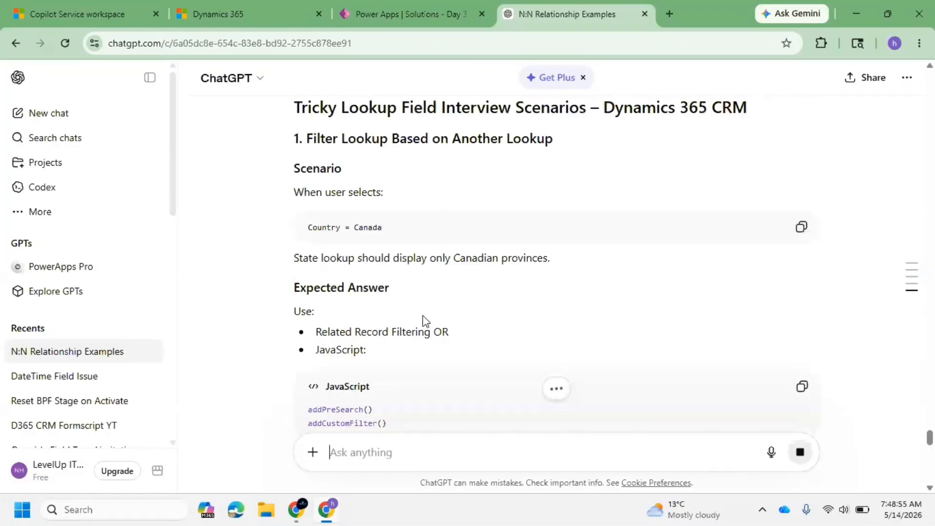
scroll(400, 365, "down", 1)
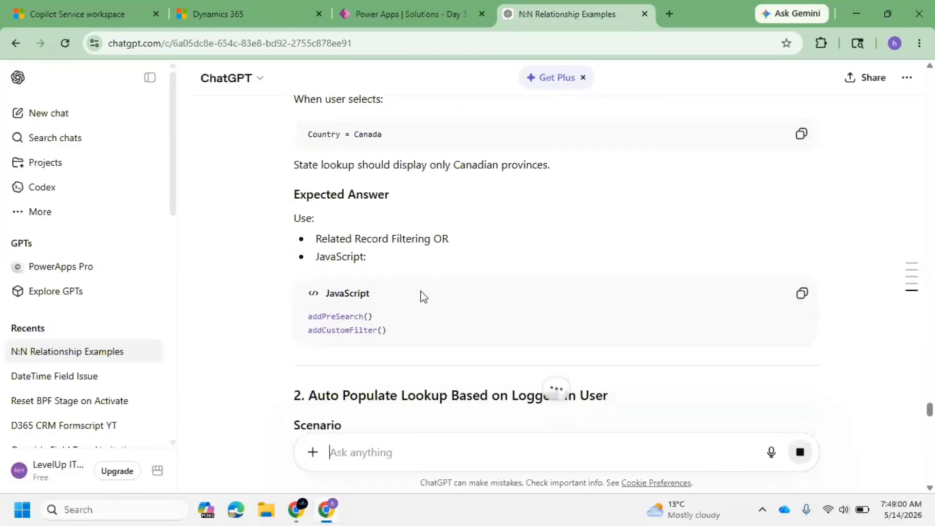
scroll(438, 285, "up", 5)
scroll(418, 258, "down", 3)
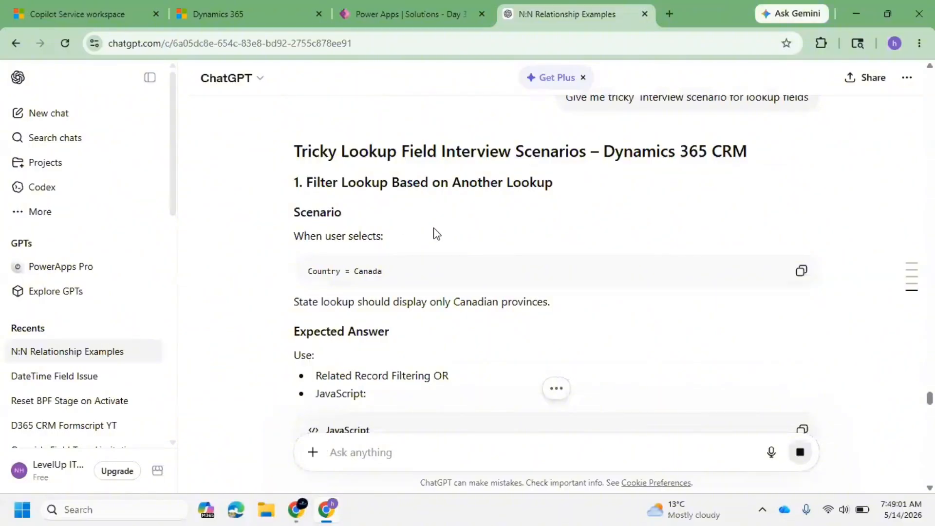
scroll(409, 221, "down", 4)
scroll(453, 326, "down", 3)
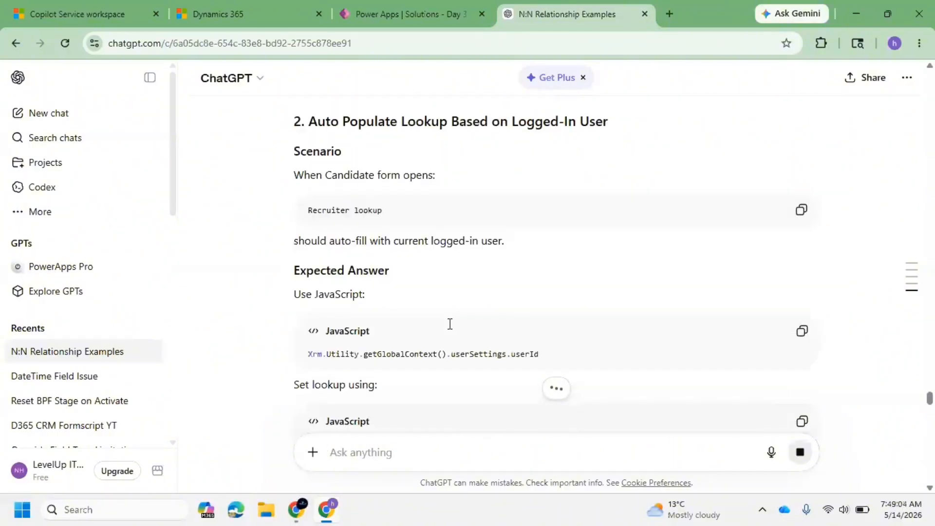
scroll(426, 304, "down", 4)
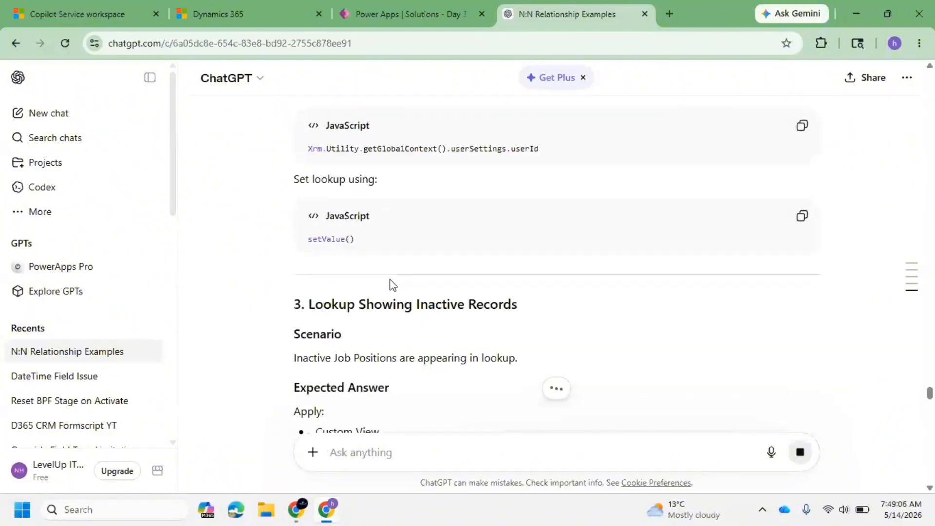
scroll(395, 280, "down", 4)
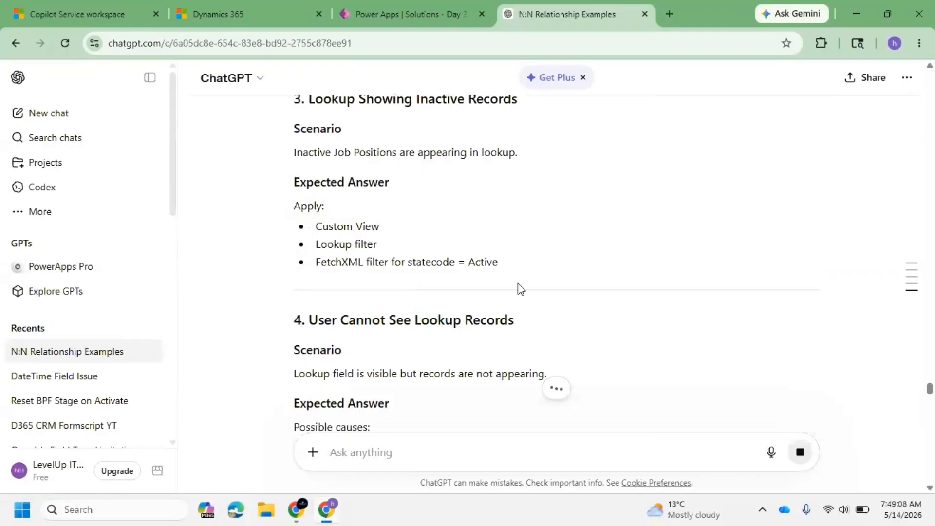
scroll(518, 288, "down", 1)
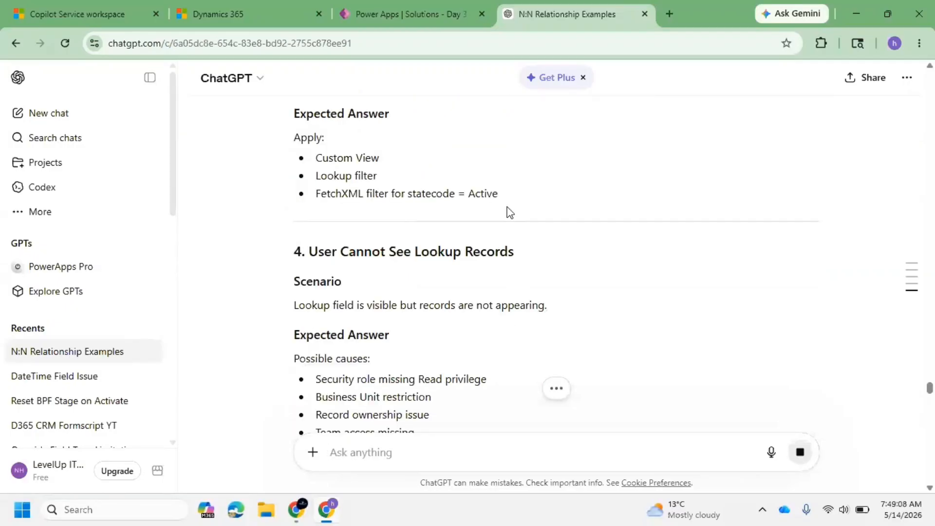
Return to the Copilot Service workspace app and reload the page.
left_click(417, 13)
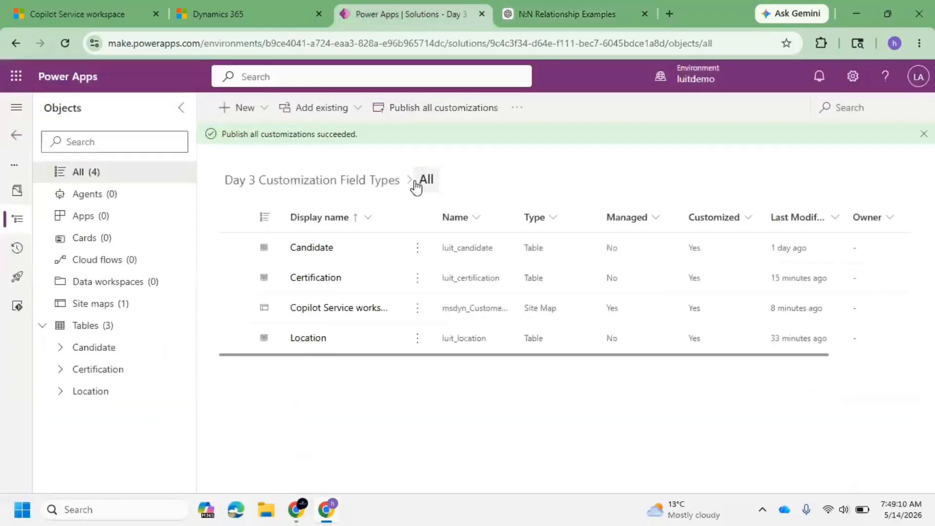
left_click(67, 11)
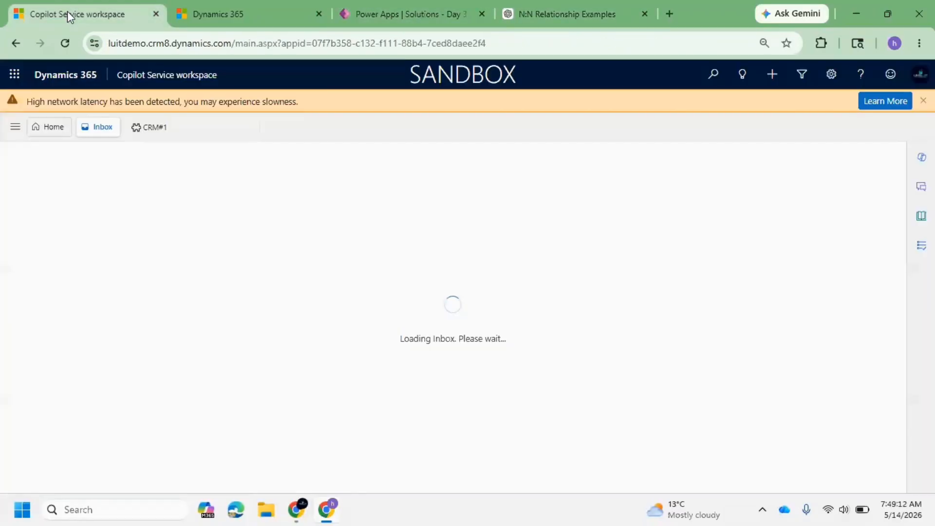
left_click(59, 42)
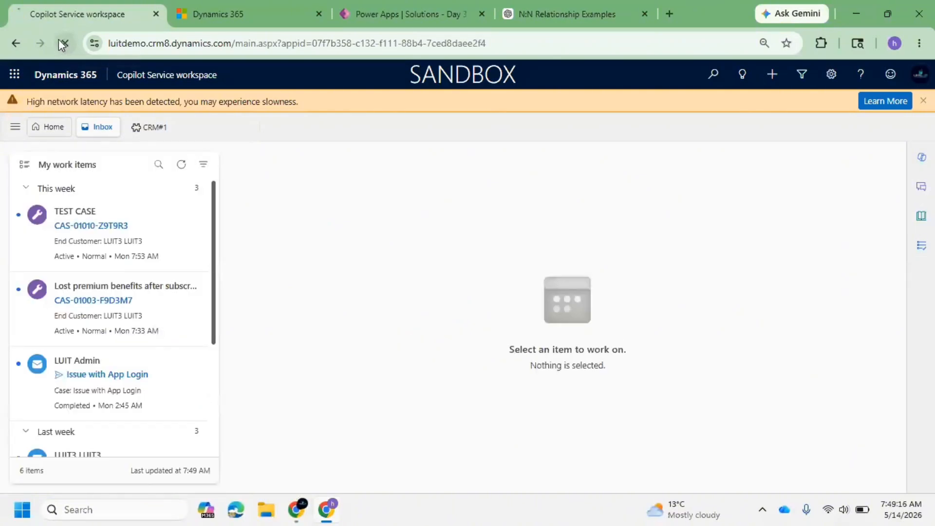
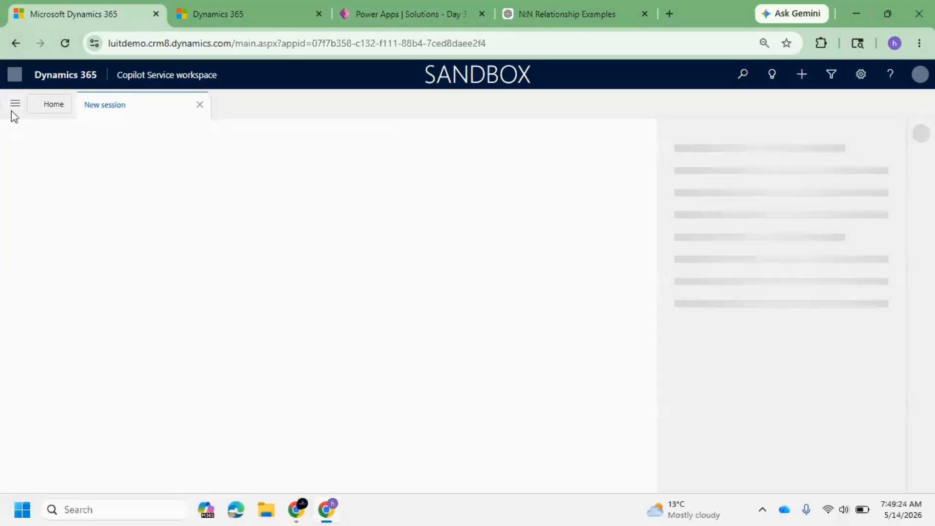
Switch to the Sanjay Practice area and open the Certifications list.
left_click(15, 105)
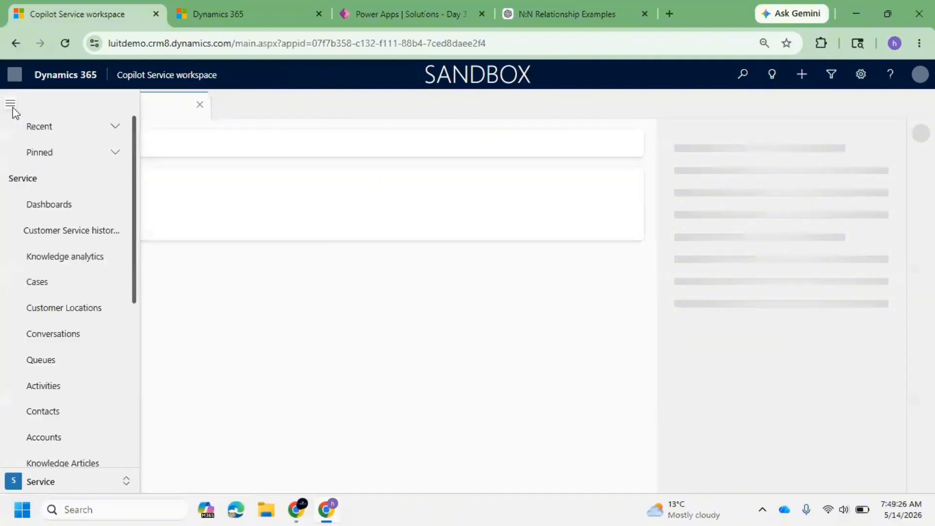
scroll(85, 382, "down", 3)
scroll(86, 382, "down", 3)
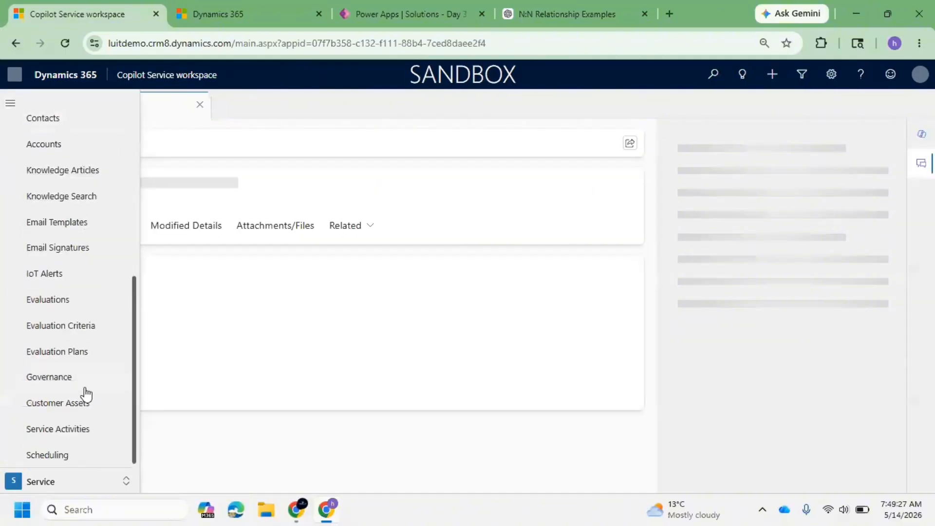
left_click(62, 483)
left_click(55, 457)
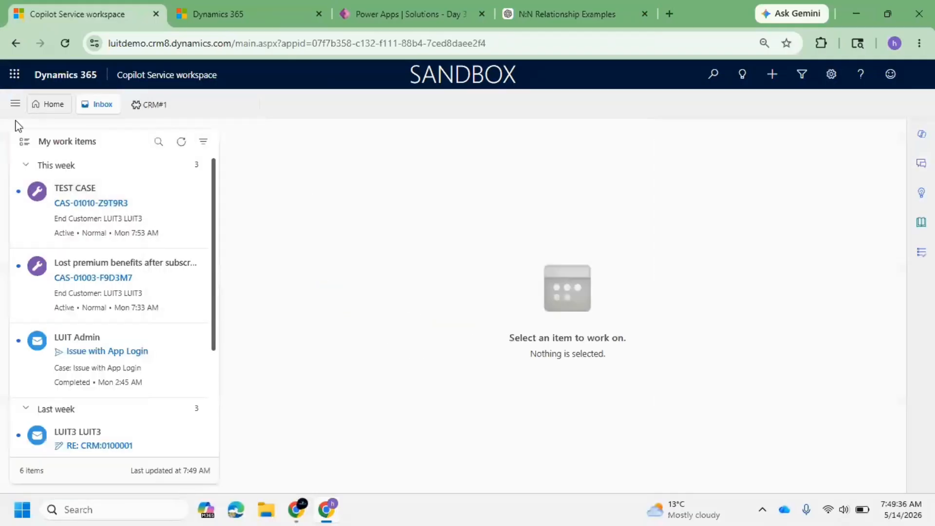
left_click(15, 105)
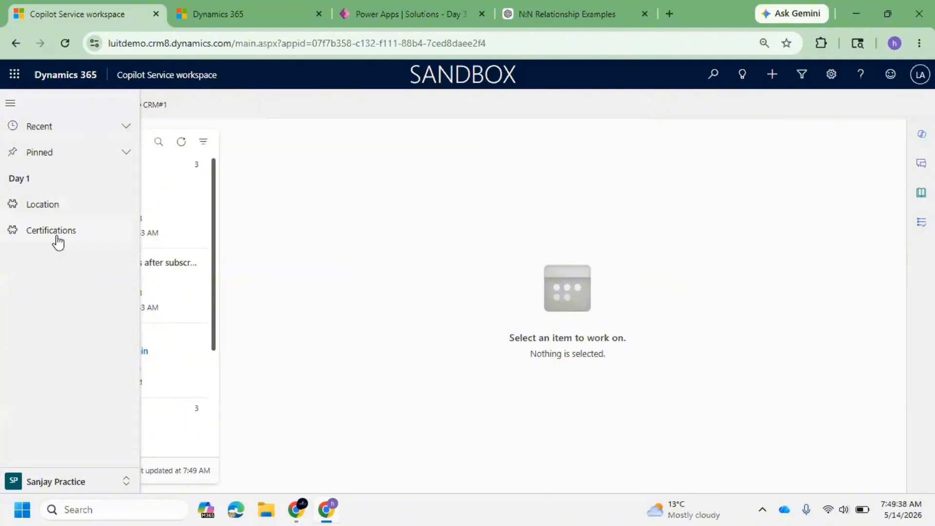
left_click(54, 231)
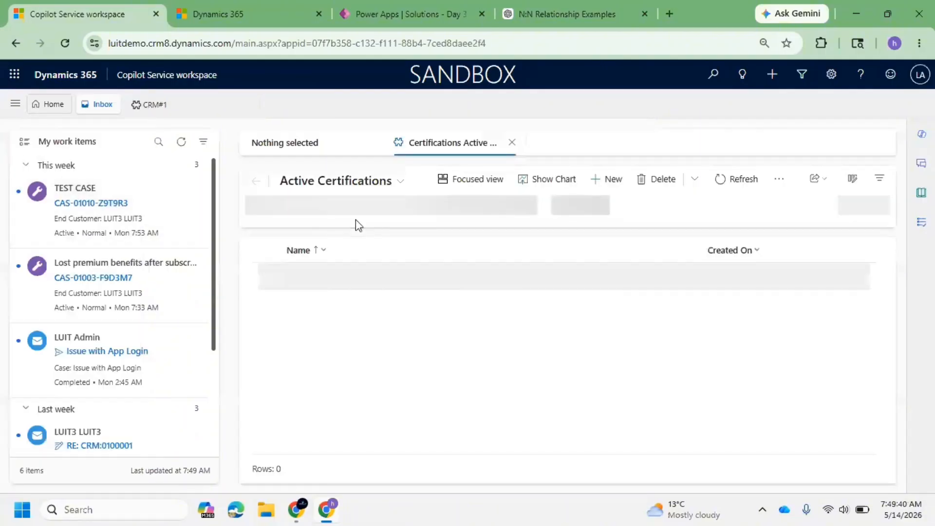
Create a new certification named PL 900 and save it.
left_click(614, 183)
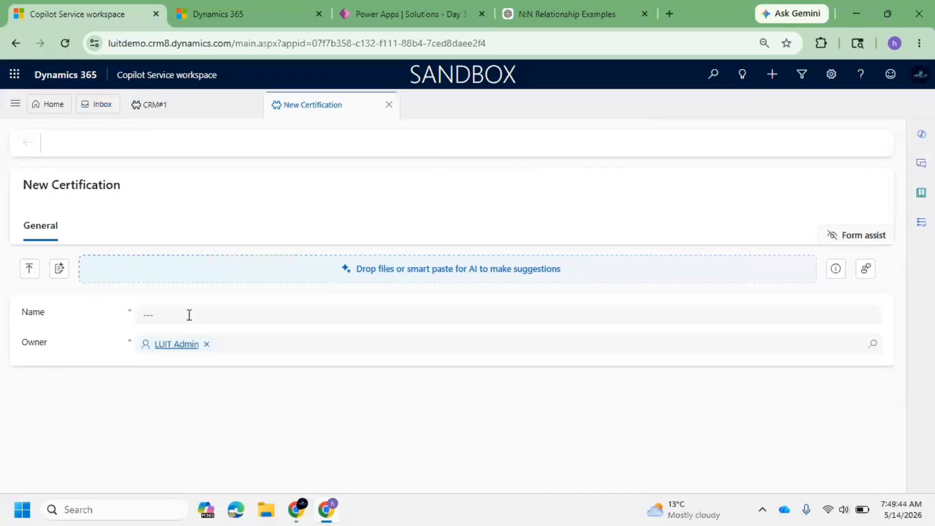
left_click(191, 317)
type("PL")
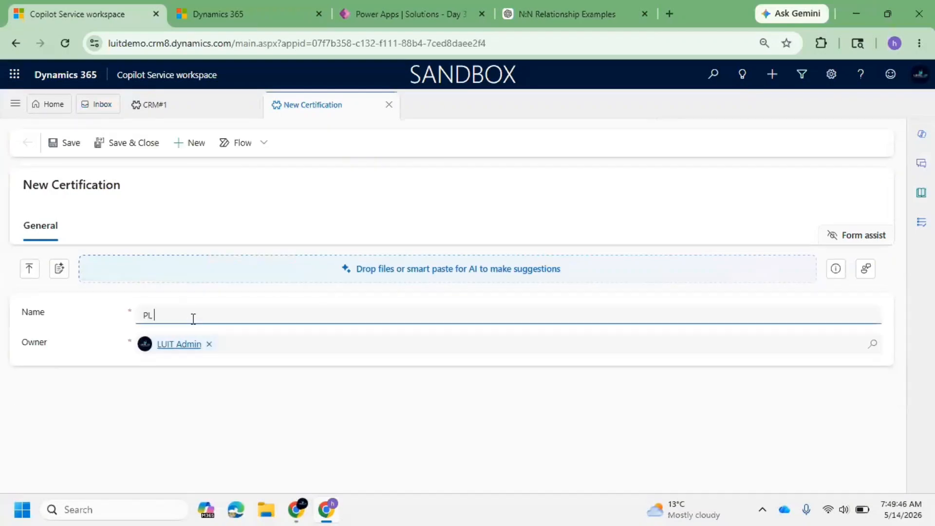
type(" 900")
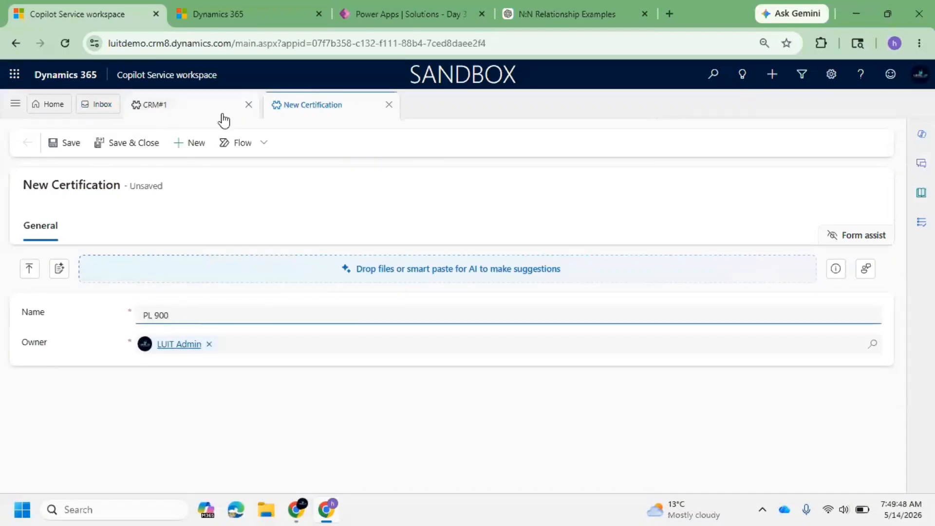
left_click(68, 143)
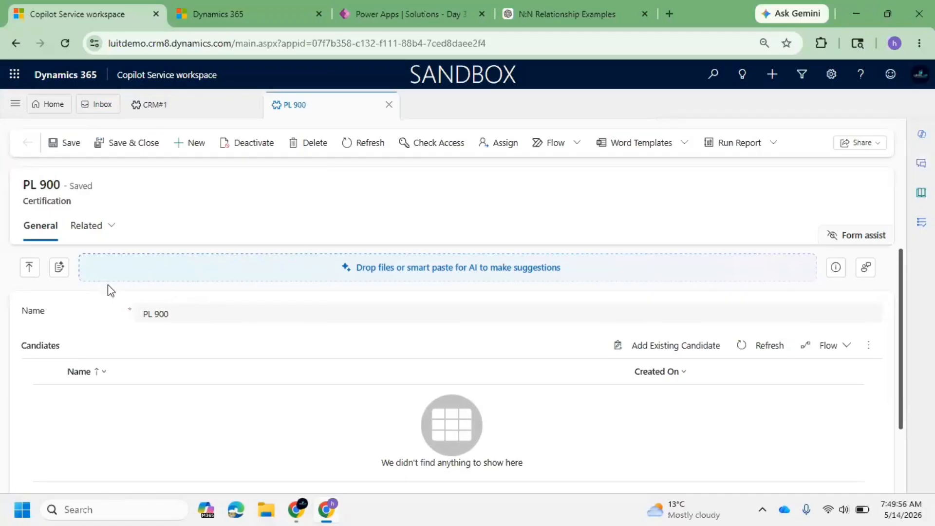
Link PL 900 to all three existing candidates, including Candidate#1, through its Candidates grid.
scroll(158, 288, "down", 2)
scroll(39, 319, "up", 2)
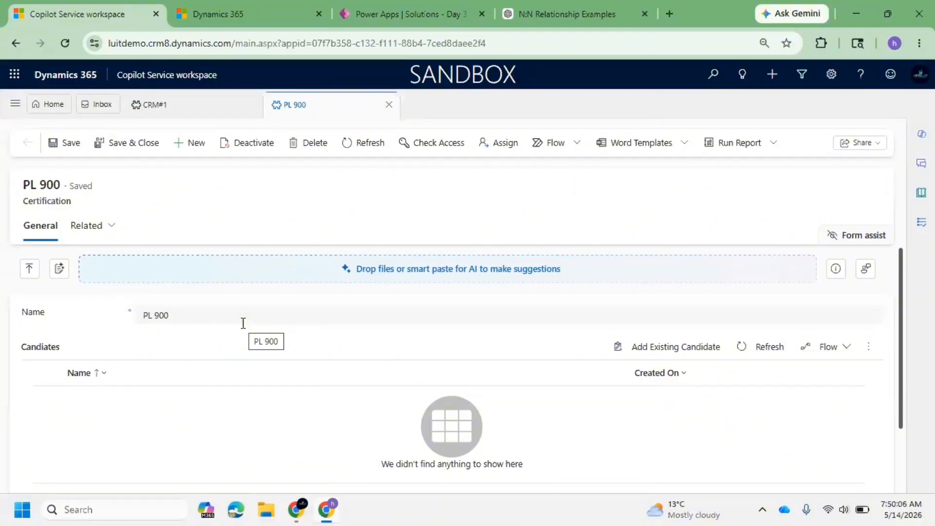
left_click(664, 349)
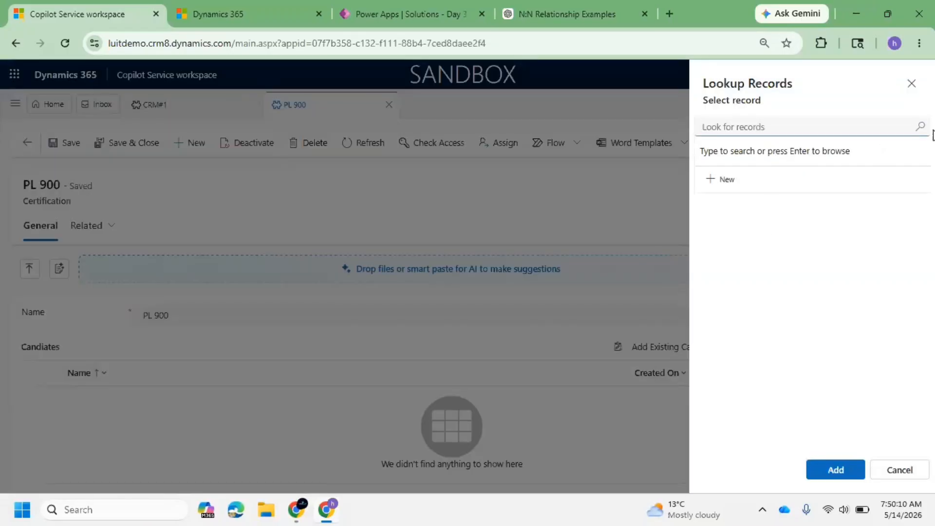
left_click(920, 128)
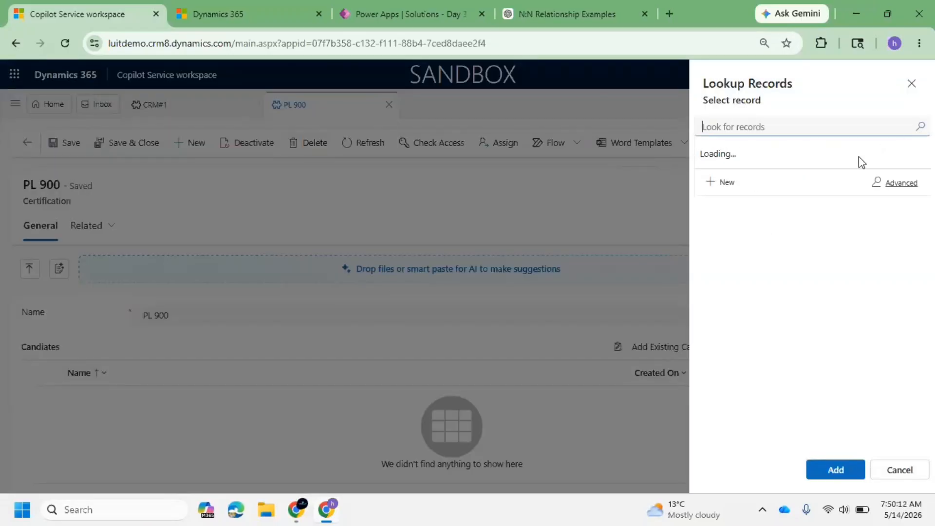
left_click(787, 186)
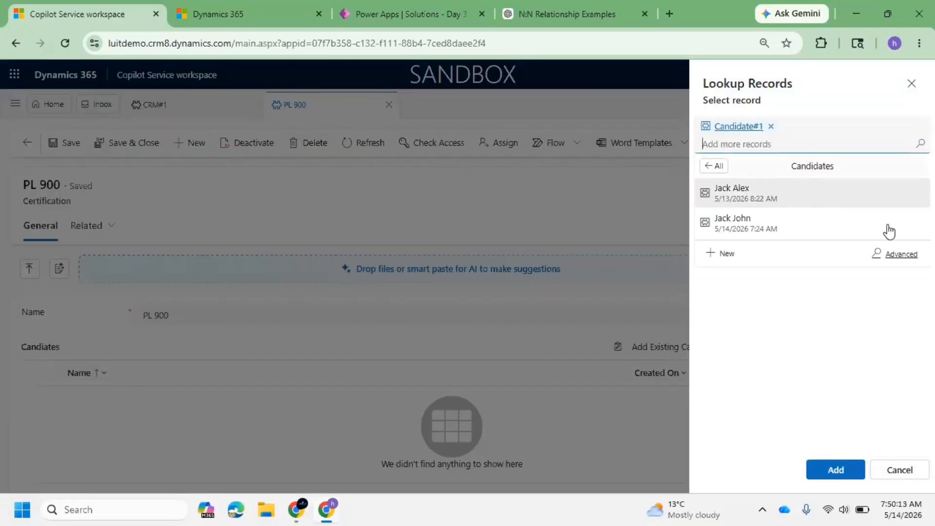
left_click(770, 202)
left_click(767, 202)
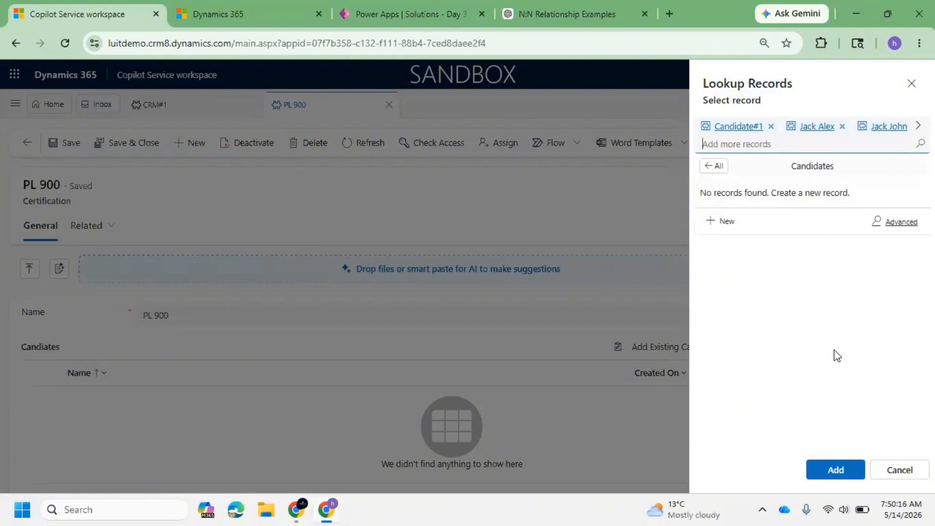
left_click(853, 469)
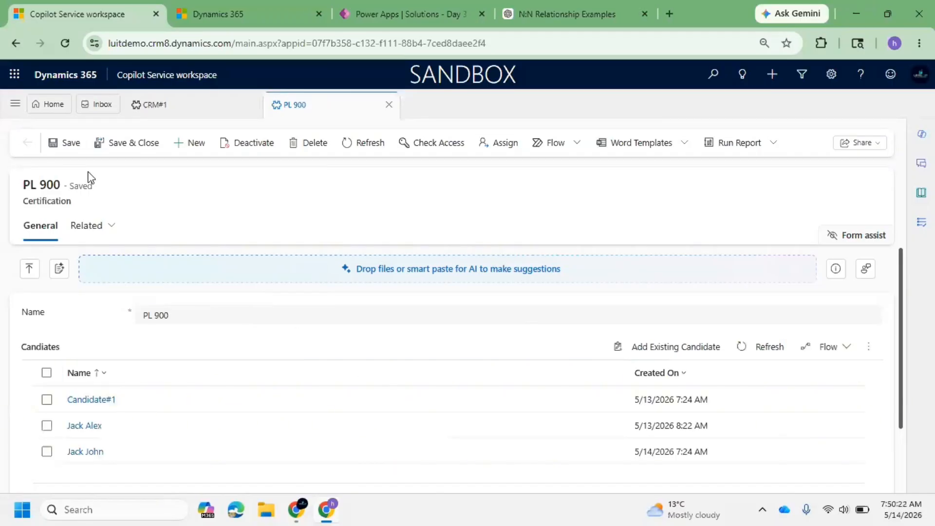
Open Candidate#1 and examine its Related list and Profession Details tab, including the Certification Done grid.
left_click(85, 400)
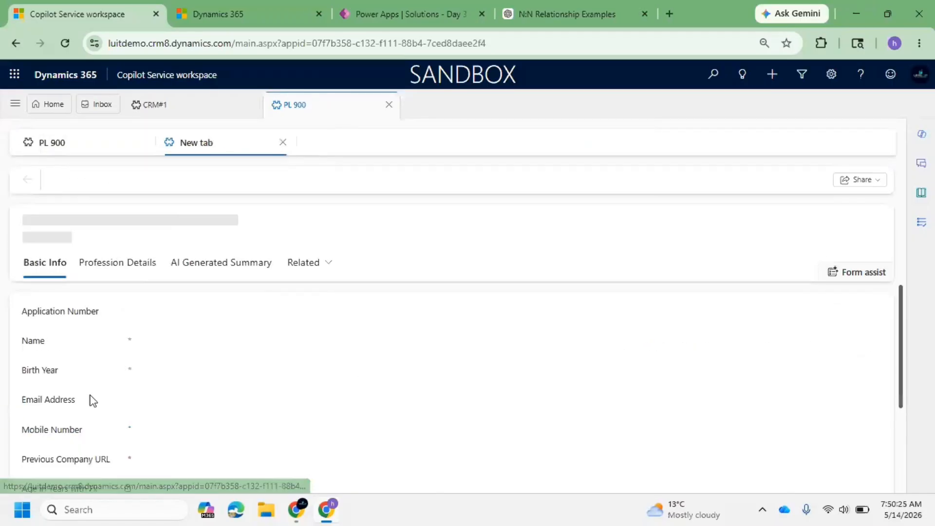
left_click(308, 263)
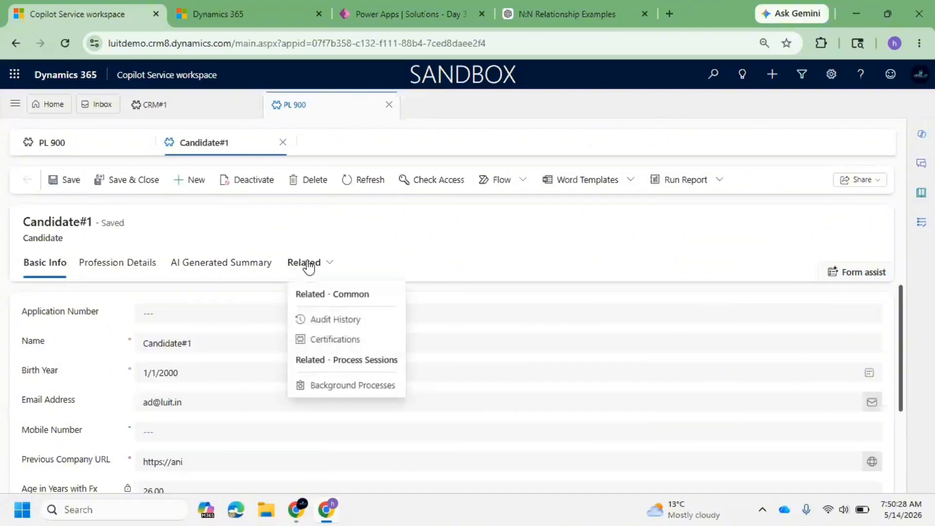
left_click(185, 263)
left_click(115, 273)
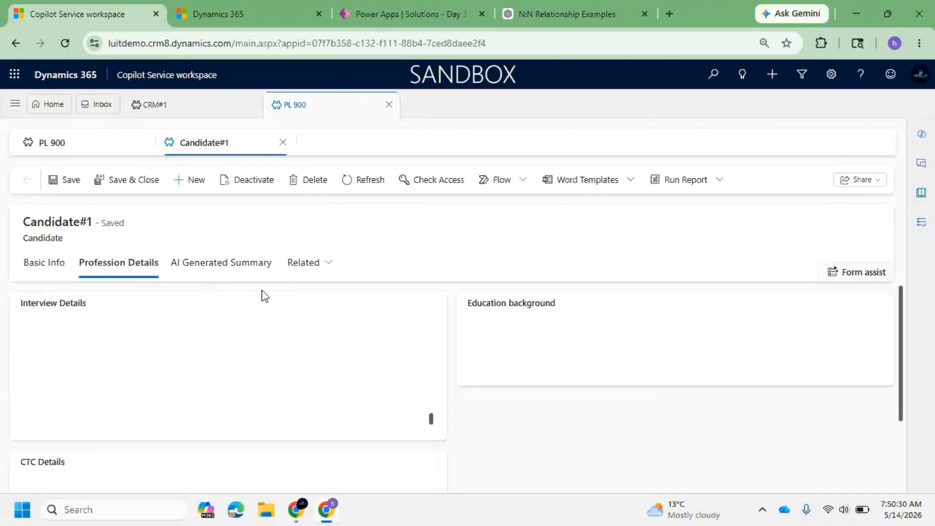
scroll(261, 295, "down", 5)
scroll(327, 345, "down", 2)
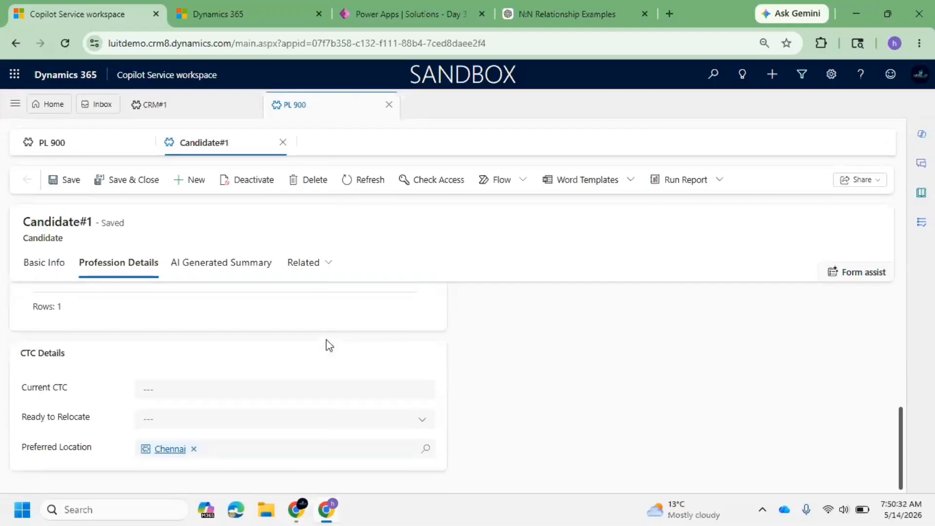
scroll(327, 344, "up", 5)
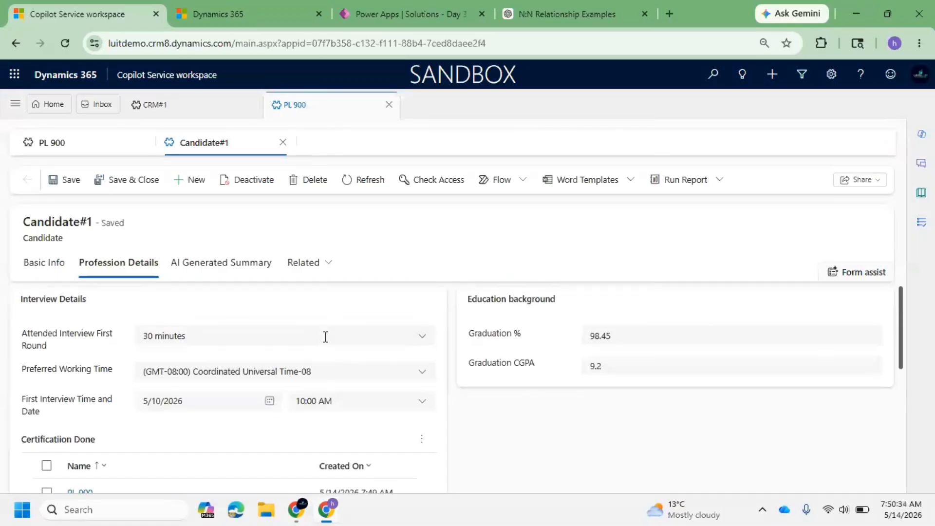
scroll(303, 361, "down", 4)
scroll(203, 369, "up", 3)
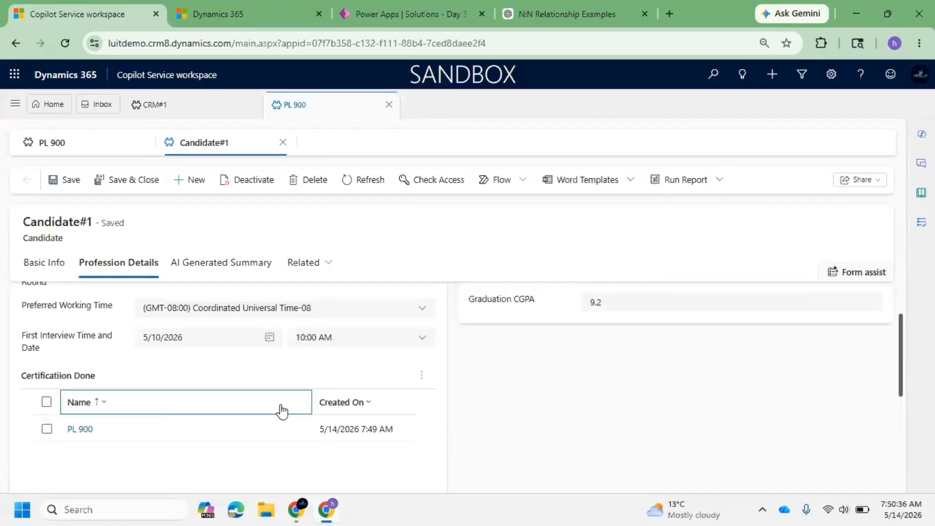
Create a new certification AZ 900 from Candidate#1's Certification Done grid and add it to the candidate.
left_click(416, 375)
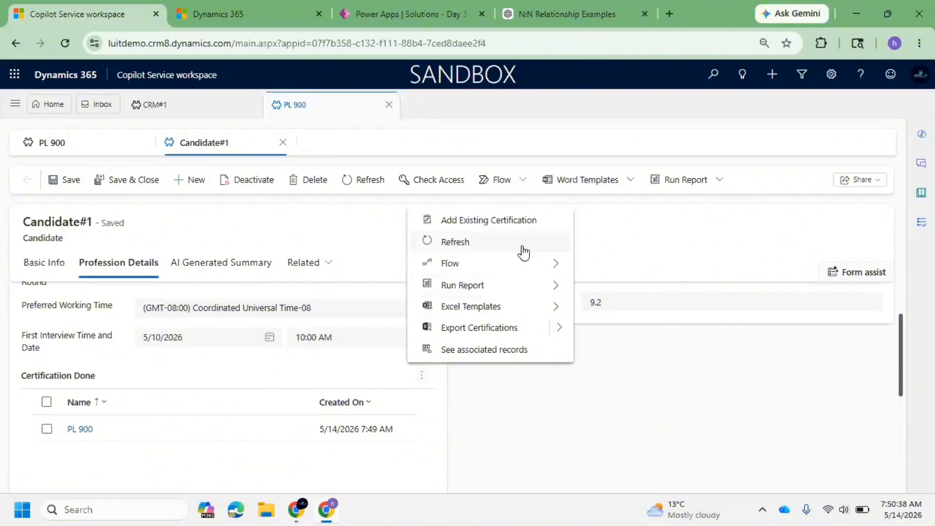
left_click(512, 229)
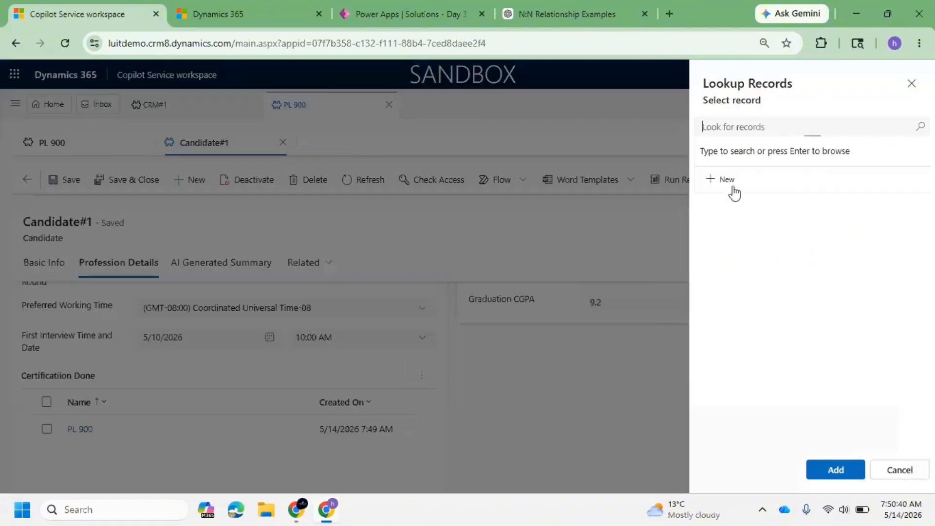
left_click(732, 182)
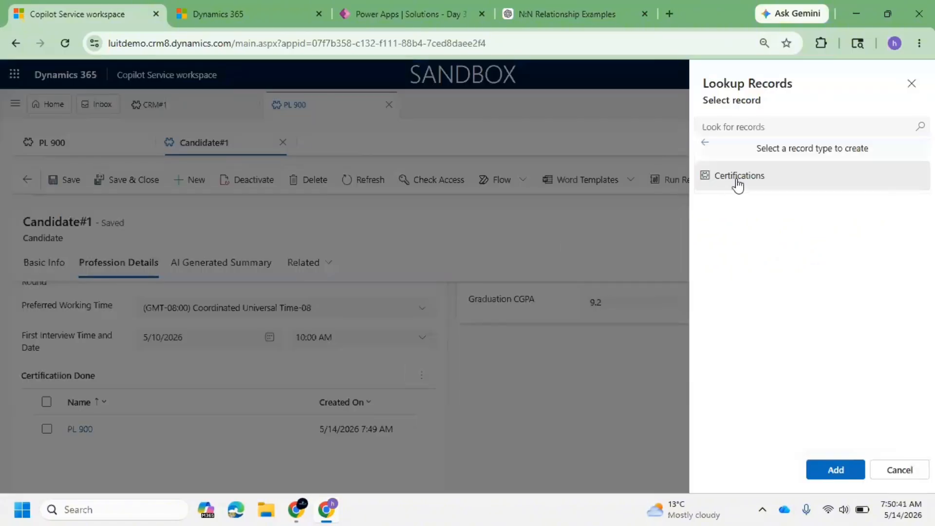
left_click(740, 128)
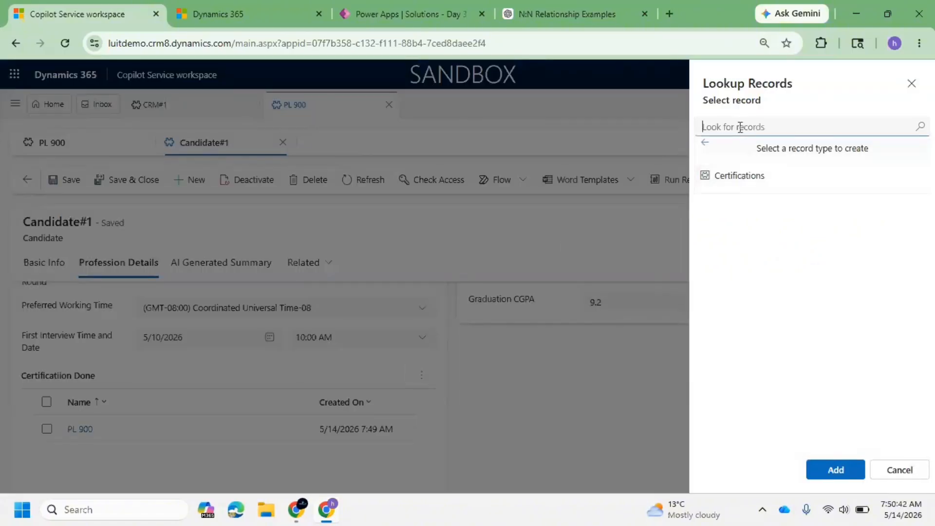
left_click(734, 179)
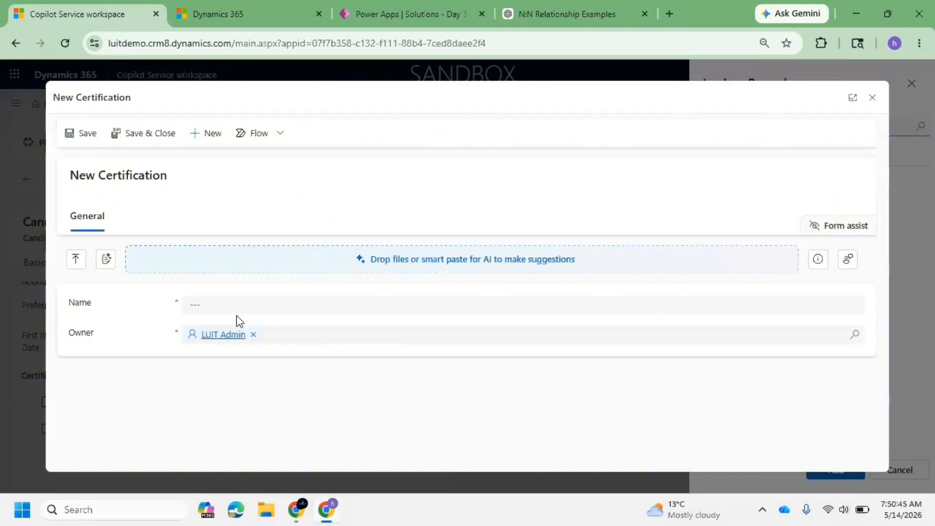
left_click(228, 303)
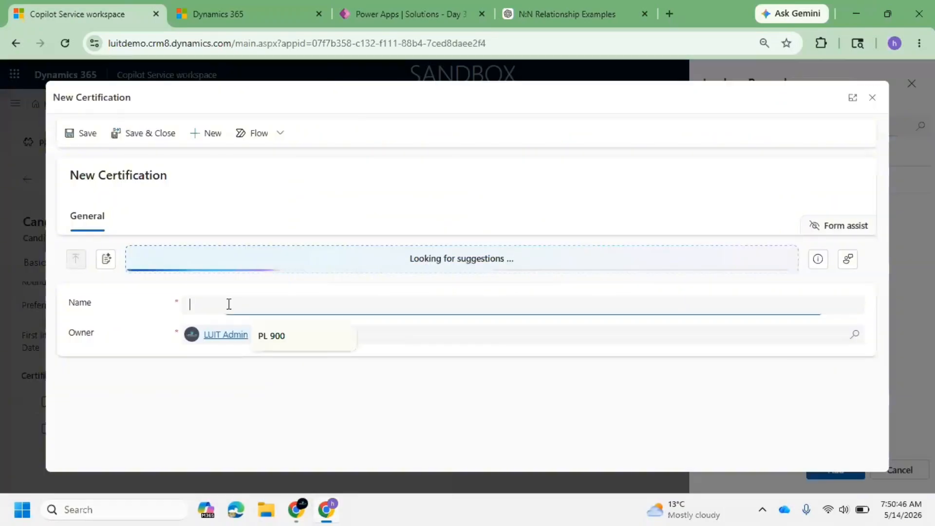
type("AZ 900")
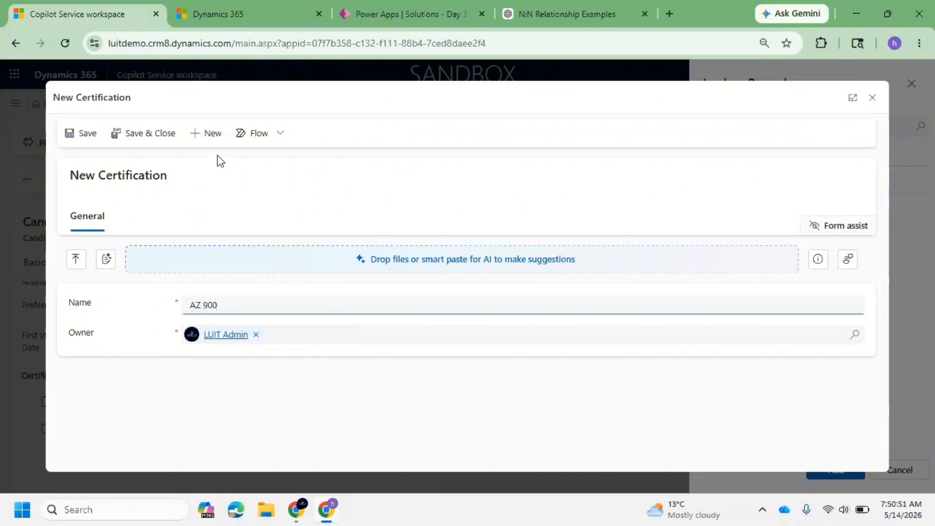
left_click(177, 136)
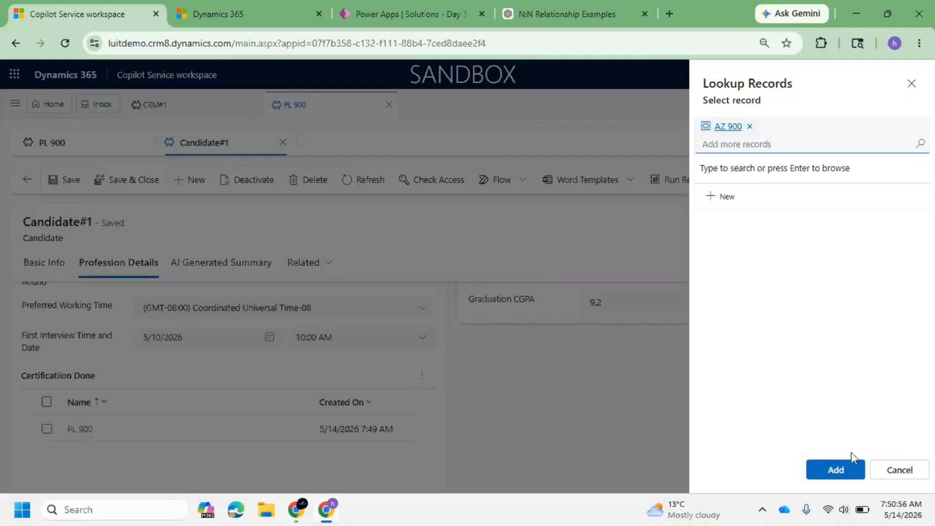
left_click(854, 469)
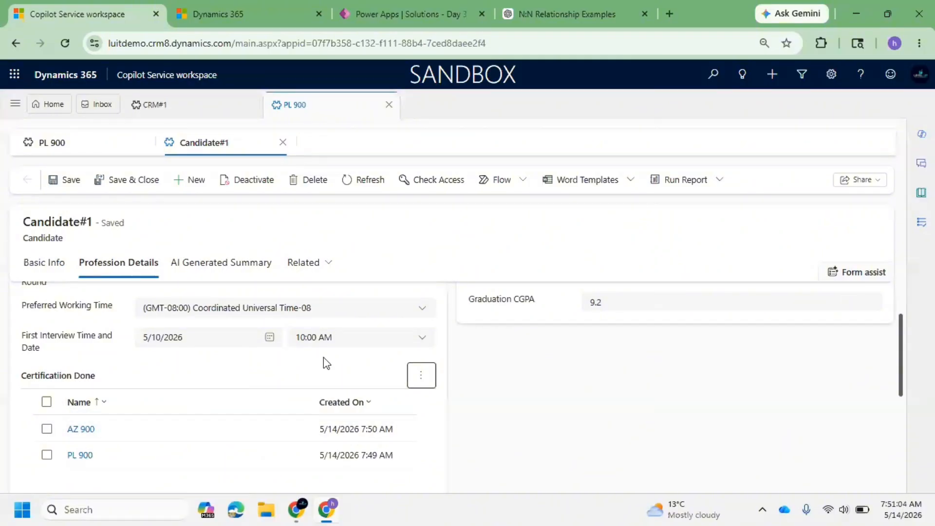
Open the Chennai location from Candidate#1's Preferred Location field and go to its candidates grid.
scroll(246, 368, "down", 4)
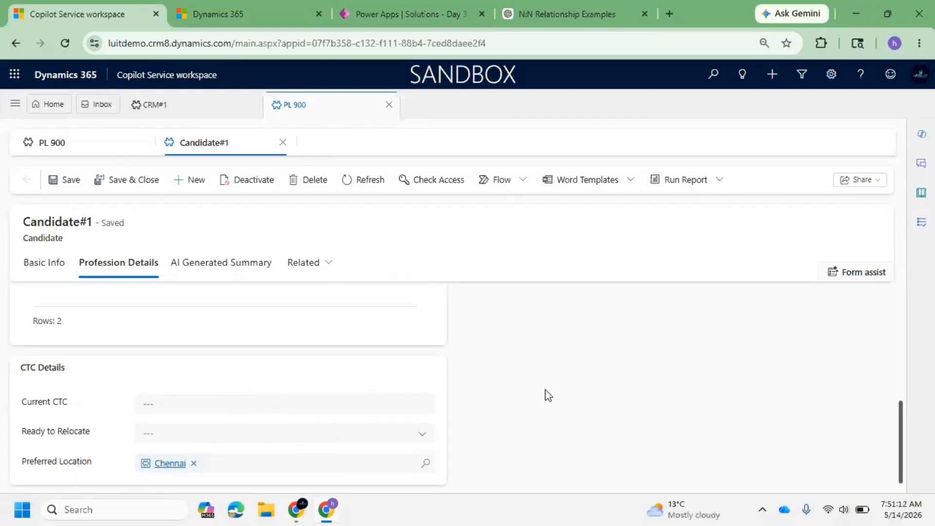
left_click(165, 463)
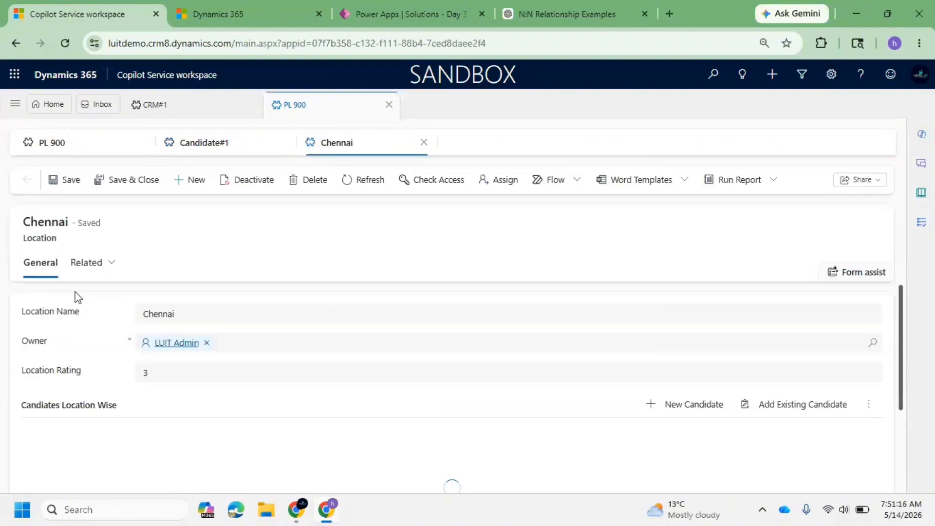
scroll(149, 370, "down", 3)
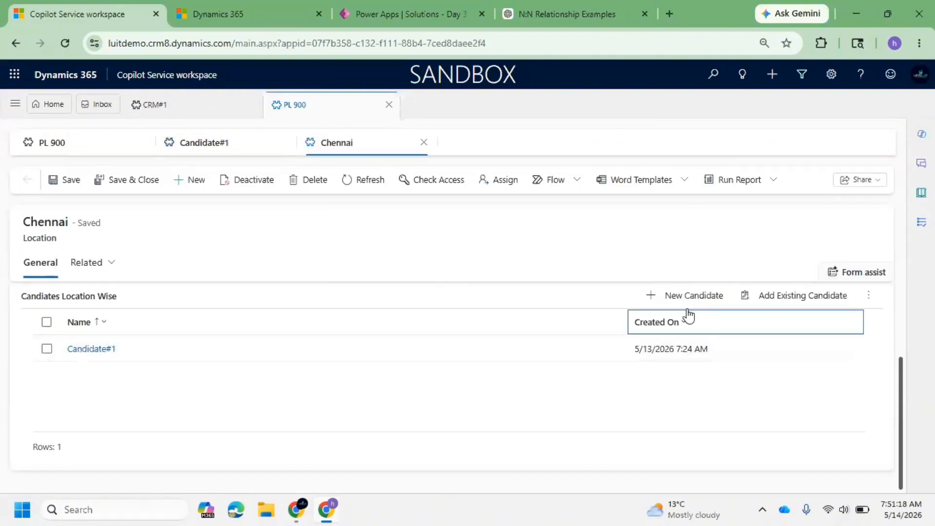
left_click(816, 307)
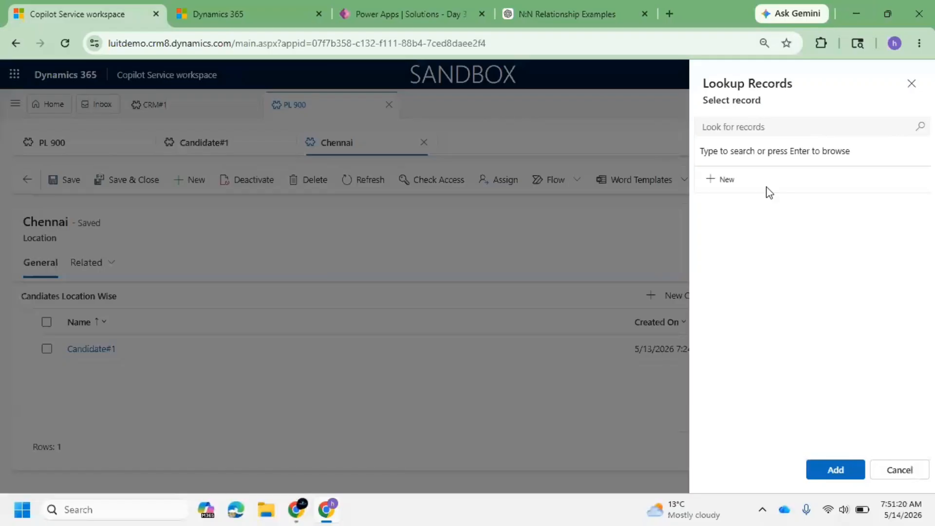
left_click(917, 130)
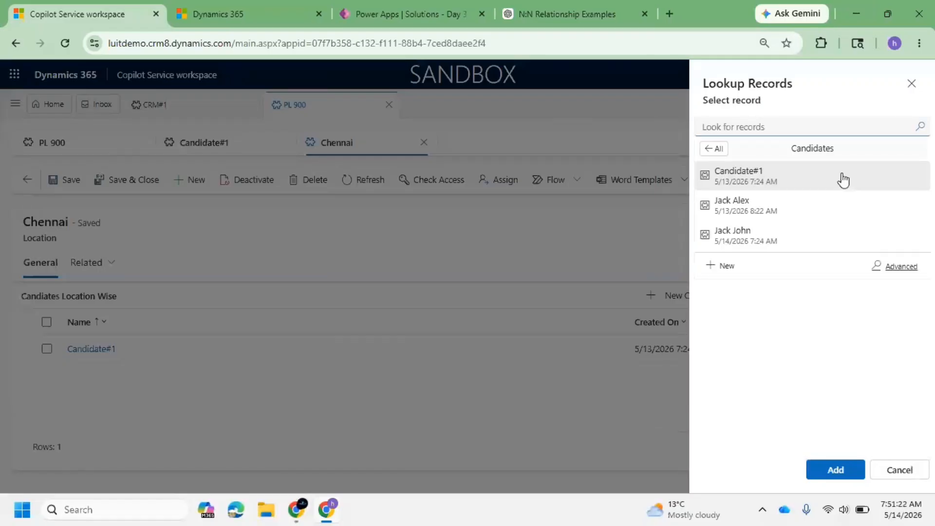
left_click(787, 211)
left_click(842, 471)
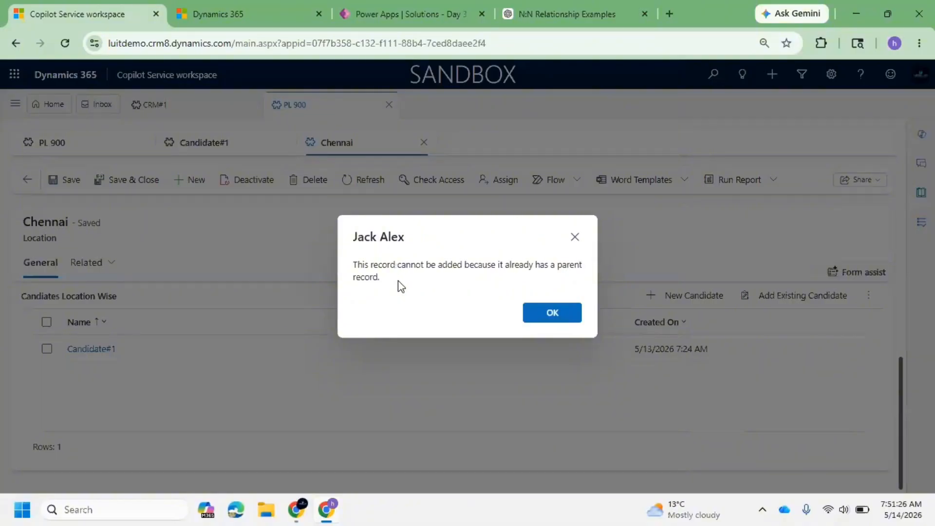
left_click_drag(399, 280, 356, 264)
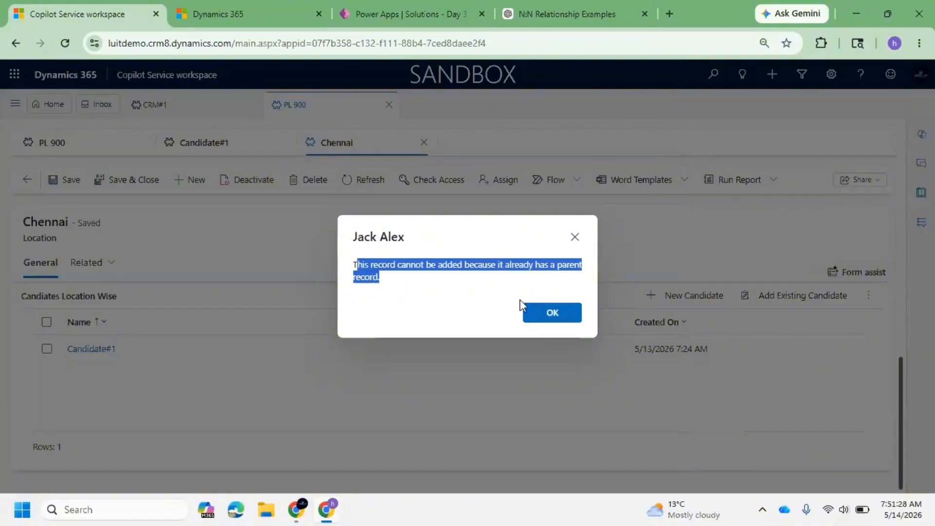
left_click(557, 313)
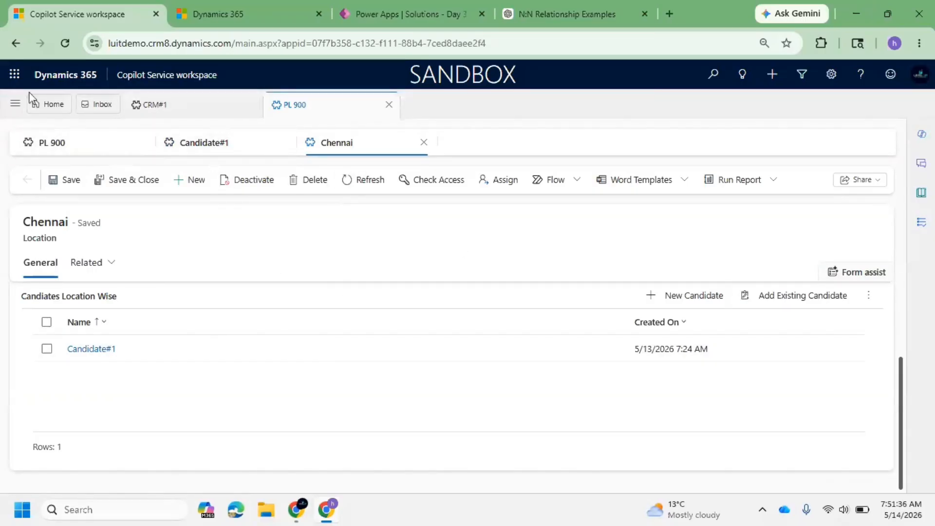
left_click(16, 104)
left_click(36, 203)
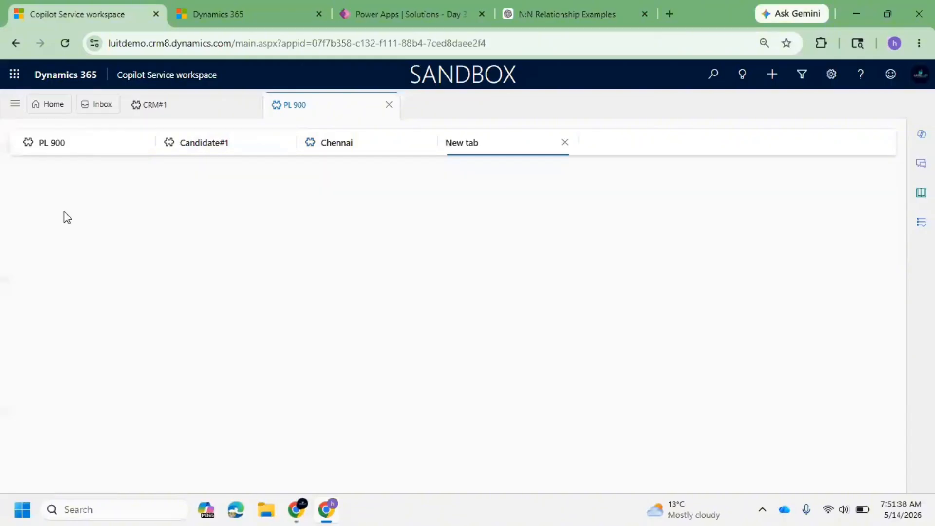
left_click(19, 113)
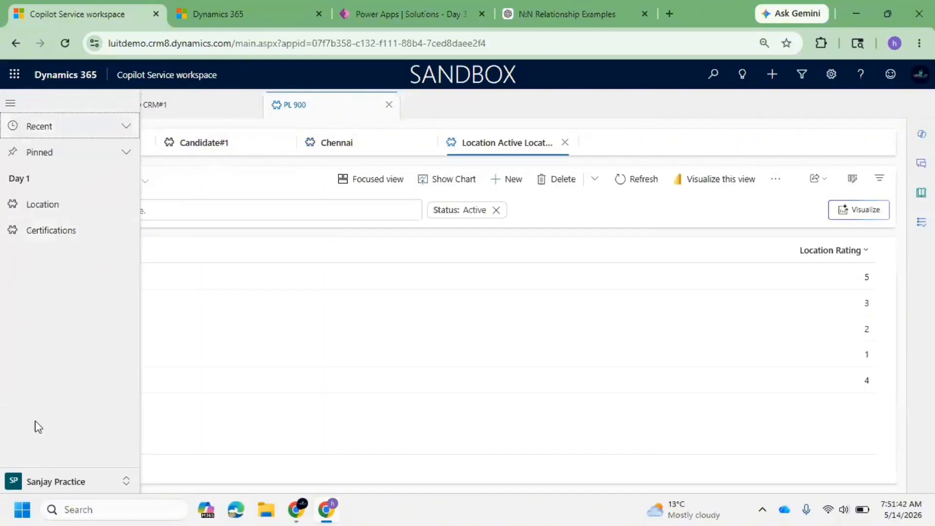
left_click(73, 479)
left_click(59, 436)
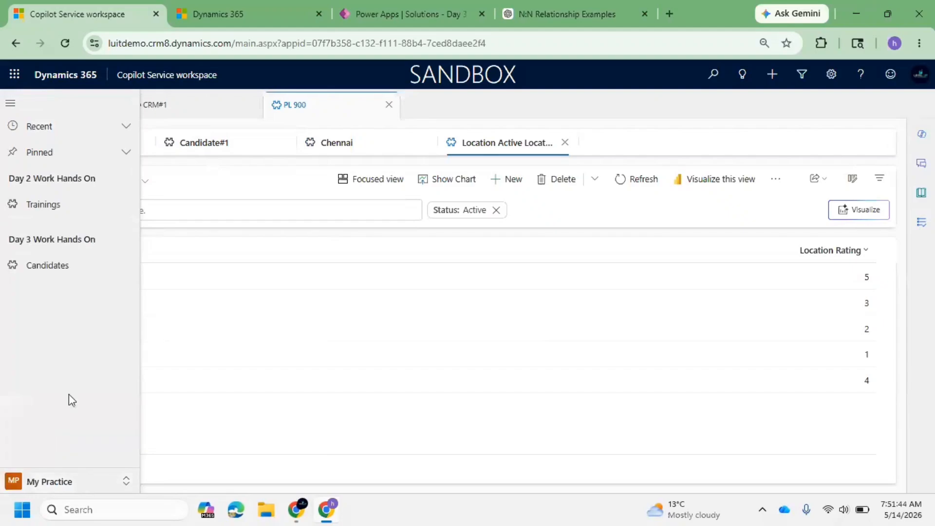
left_click(39, 267)
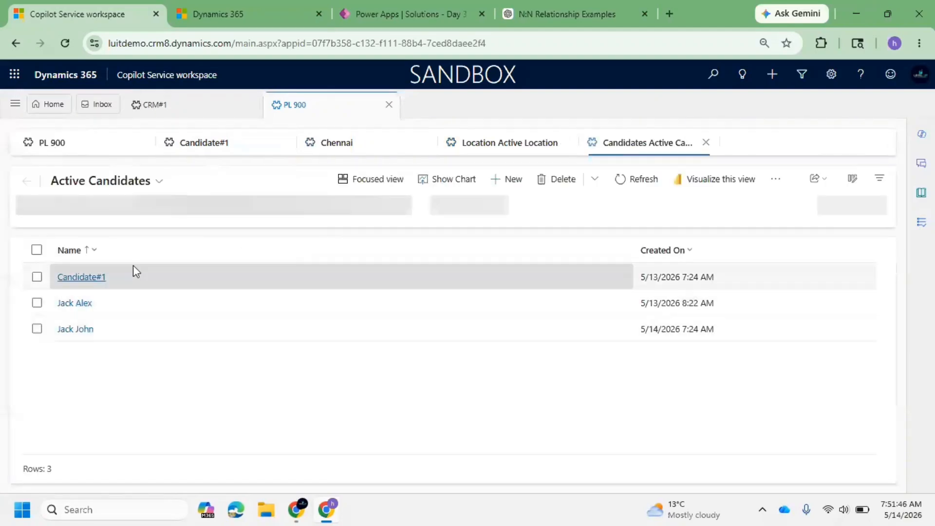
double_click(154, 309)
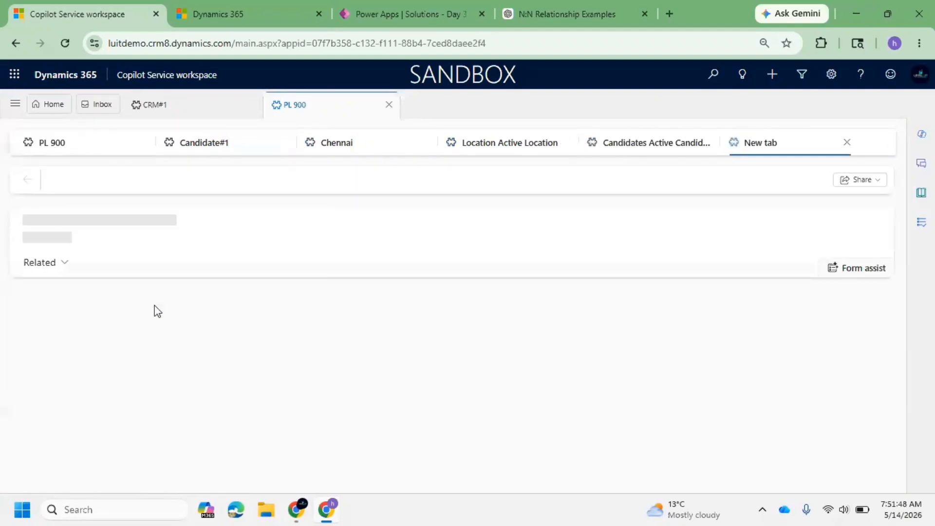
scroll(243, 317, "down", 3)
left_click(119, 263)
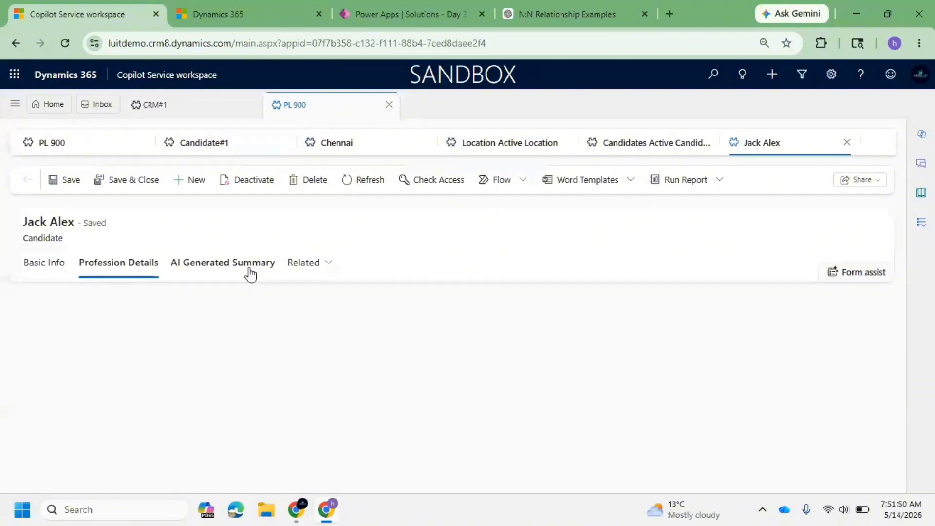
scroll(218, 380, "down", 5)
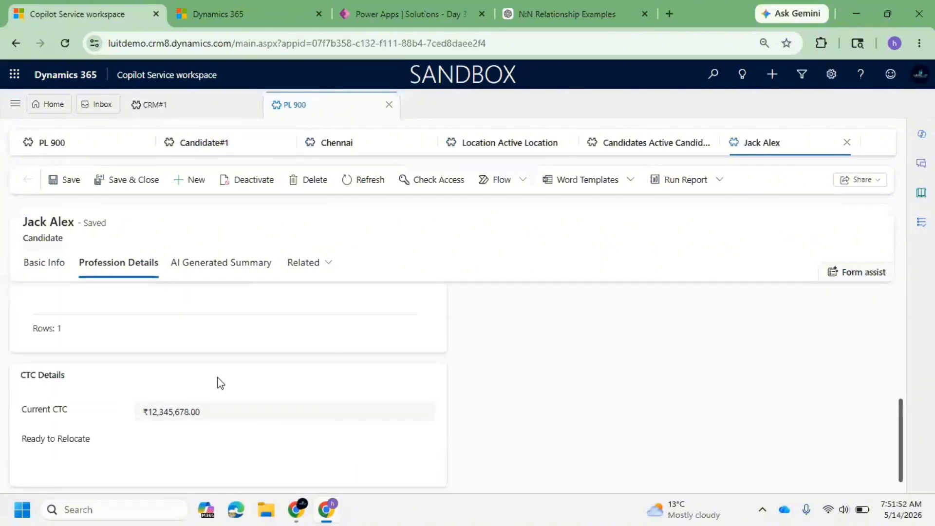
left_click(201, 449)
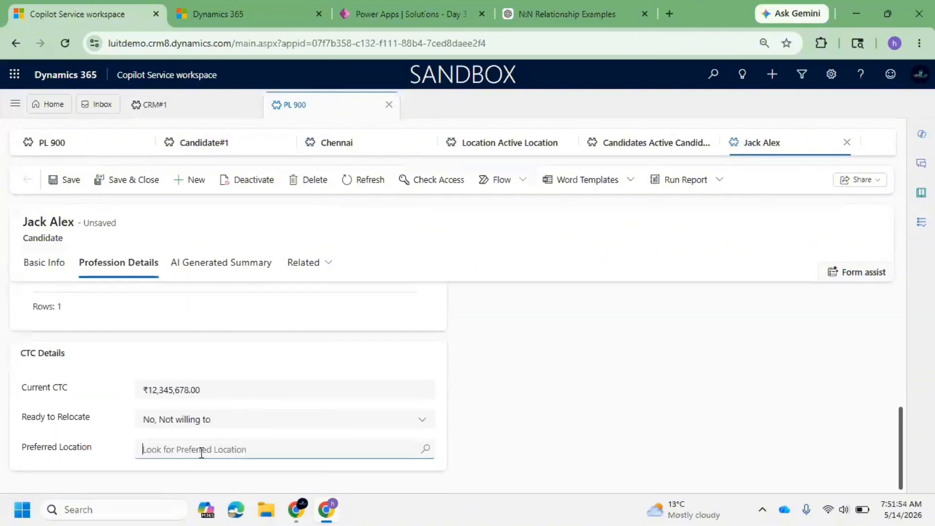
left_click(71, 181)
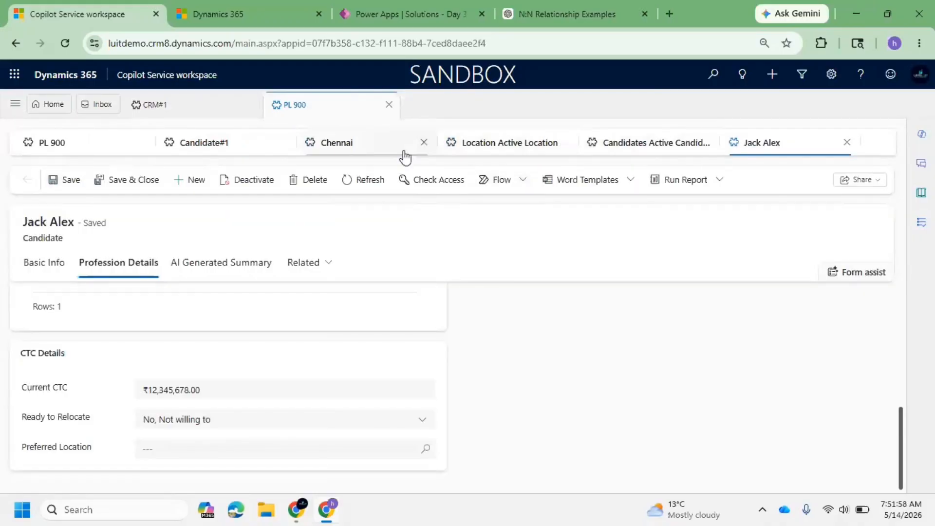
left_click(349, 150)
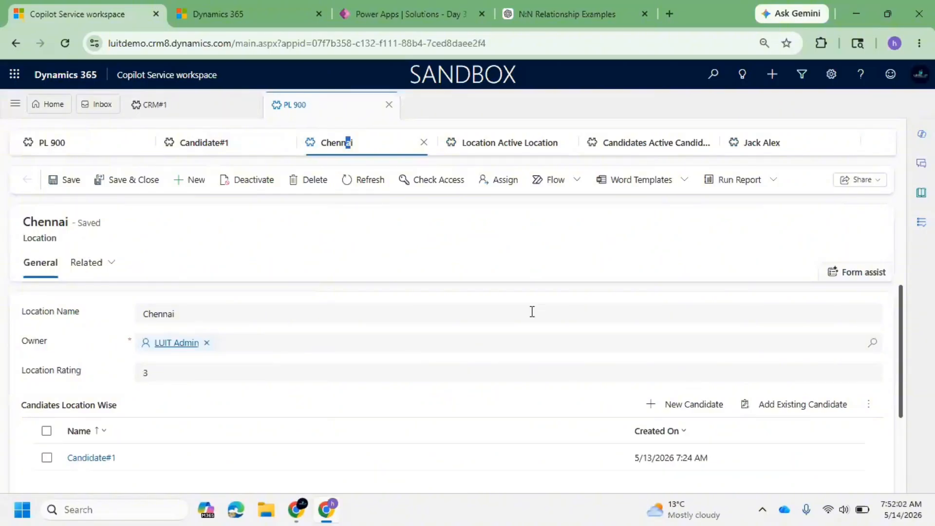
scroll(536, 311, "down", 2)
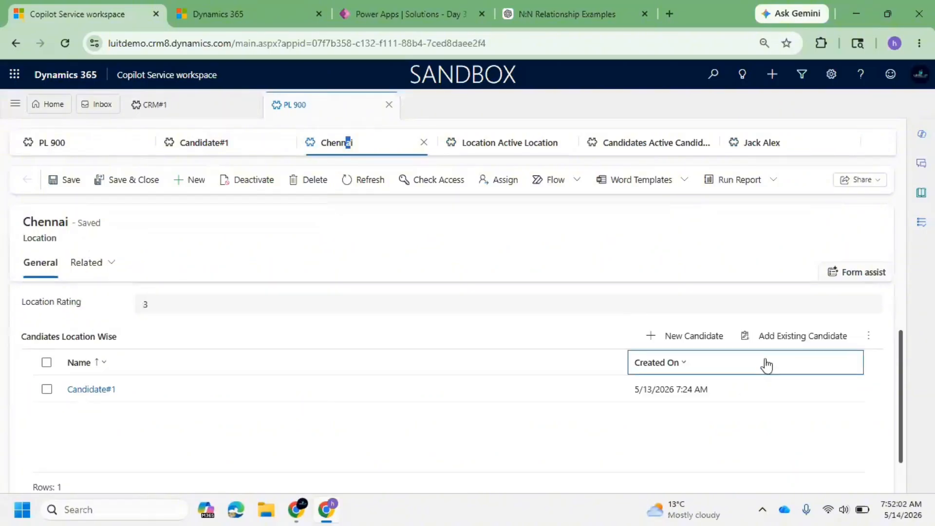
left_click(802, 341)
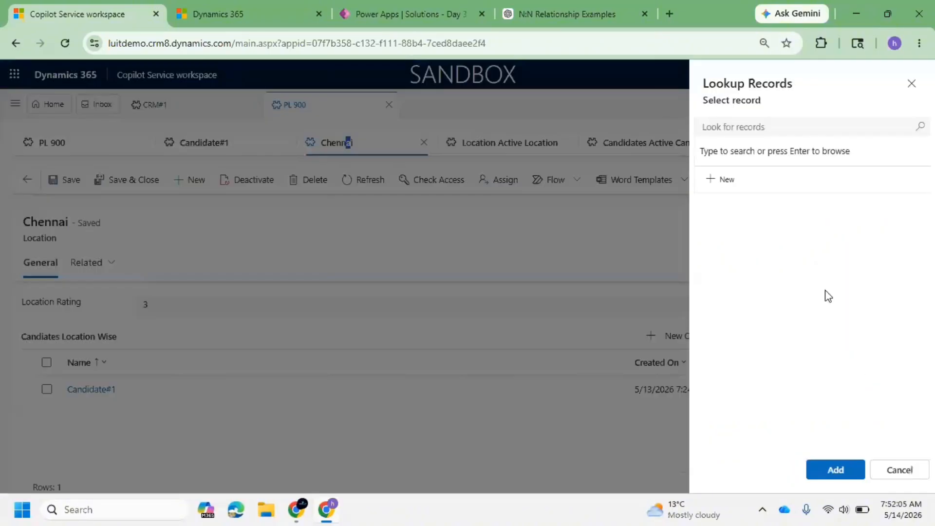
left_click(913, 130)
left_click(776, 211)
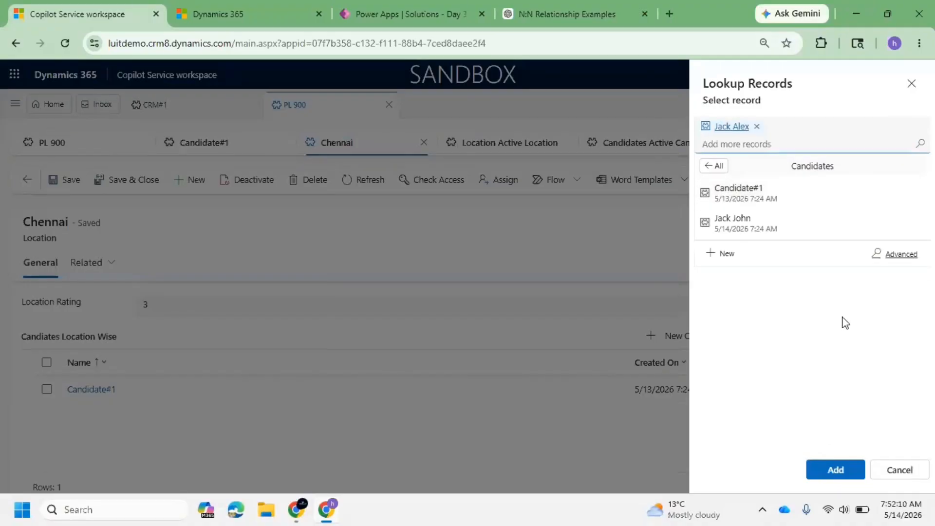
left_click(844, 471)
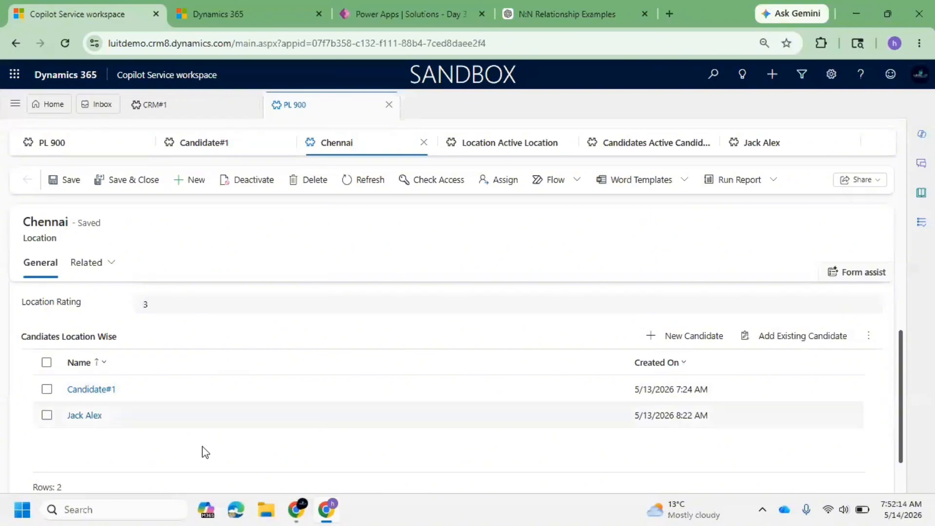
left_click(92, 417)
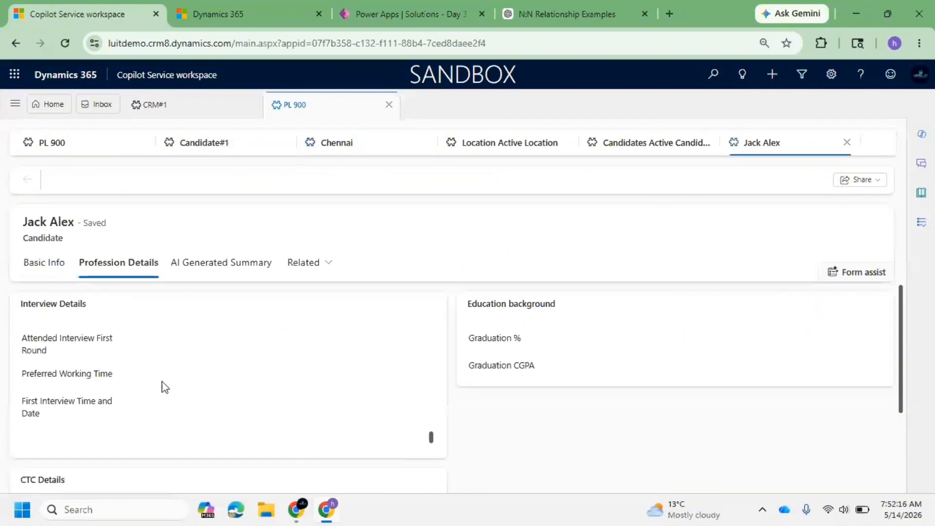
scroll(247, 340, "down", 5)
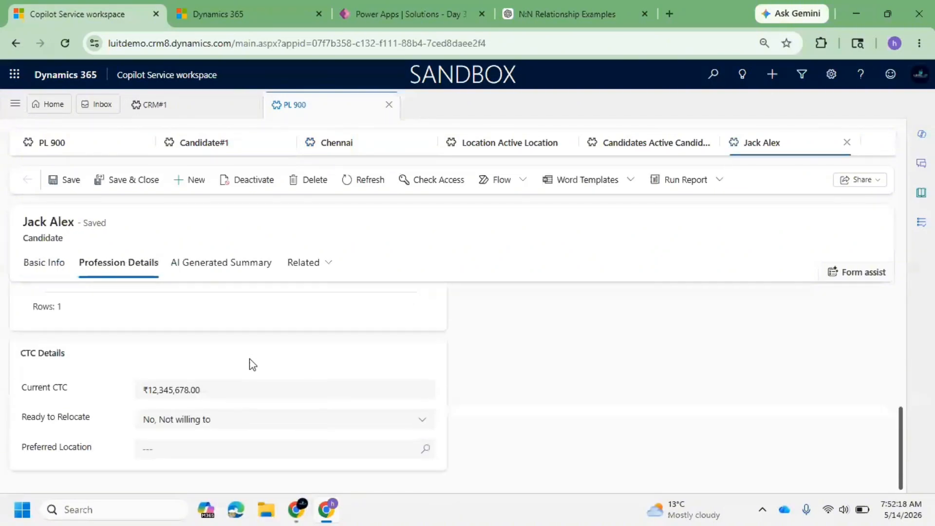
left_click(341, 182)
scroll(473, 335, "down", 3)
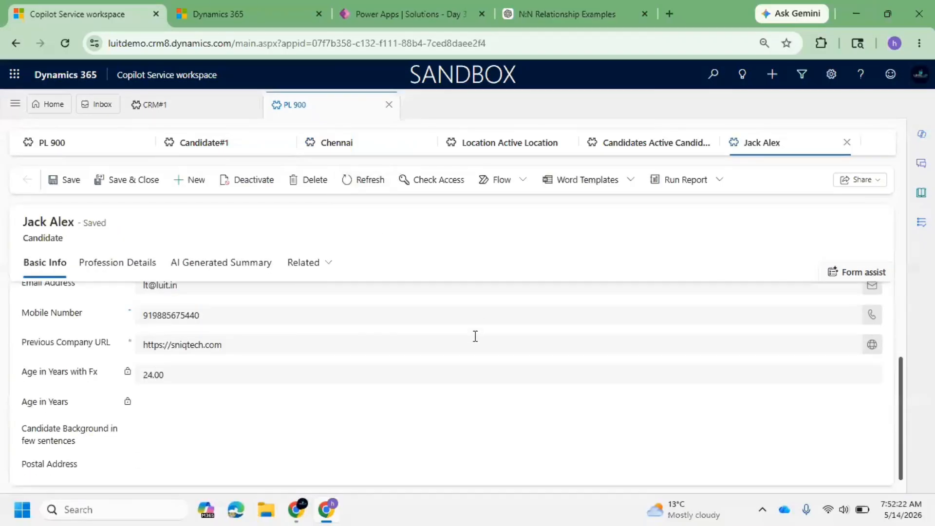
scroll(462, 329, "down", 3)
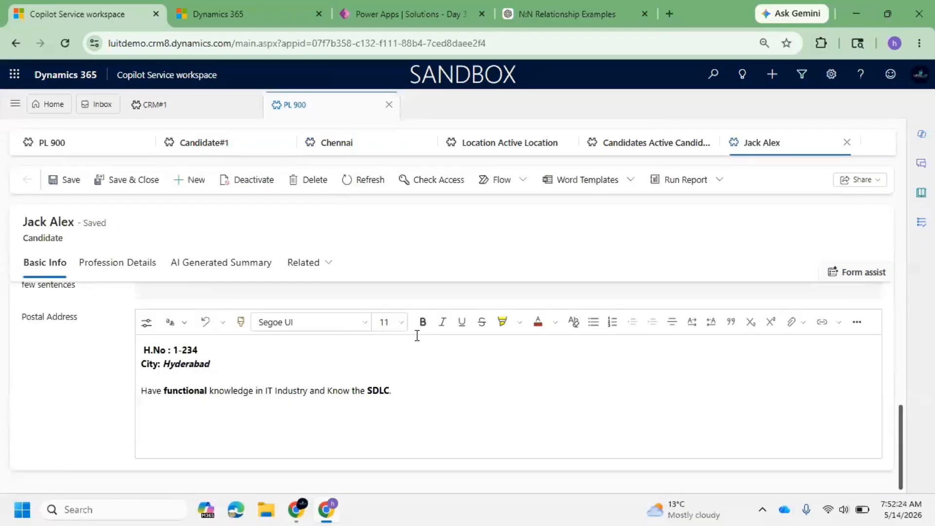
left_click(140, 263)
scroll(214, 312, "down", 2)
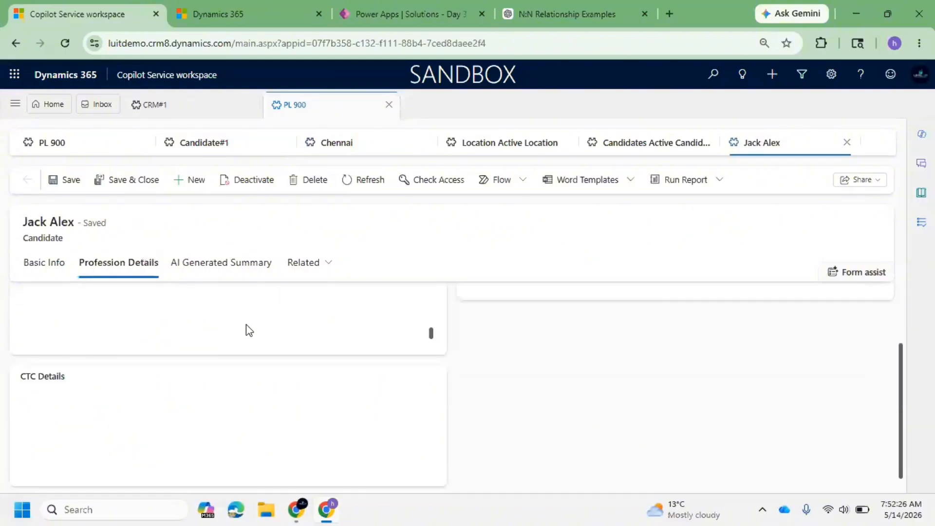
scroll(196, 334, "down", 3)
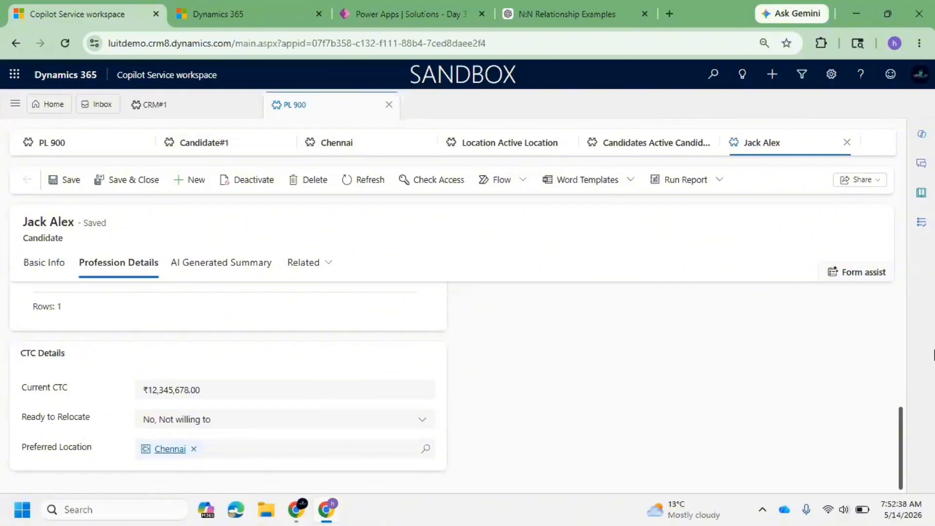
Switch to Power Apps and review the Location table's relationships, keys and columns in the solution.
left_click(404, 9)
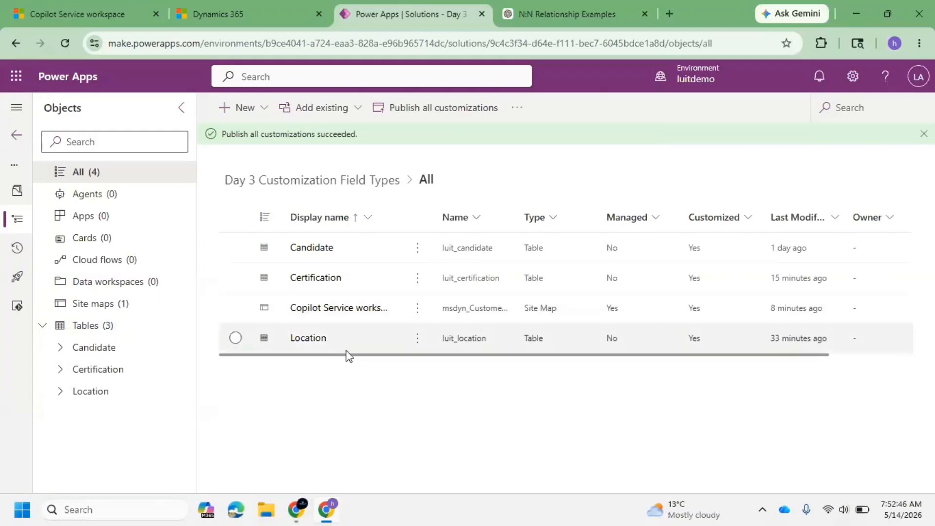
left_click(61, 392)
scroll(126, 305, "down", 2)
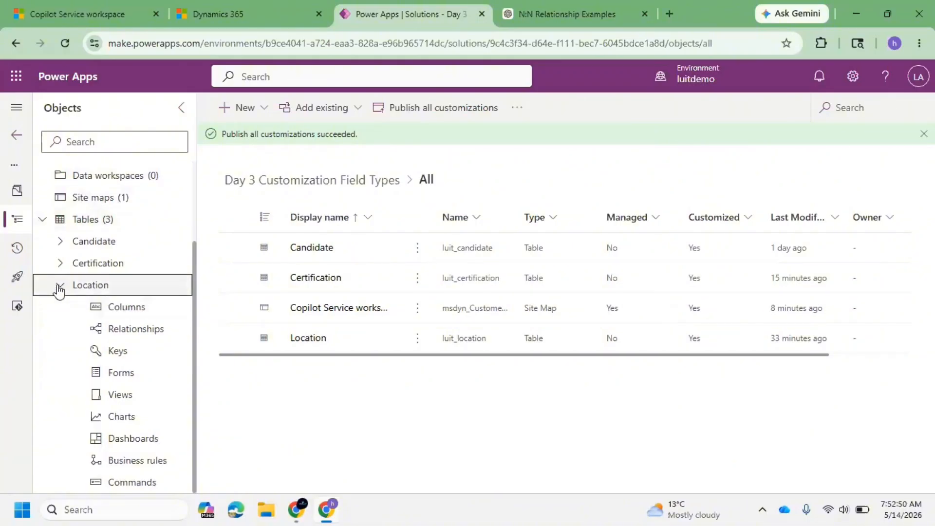
left_click(60, 286)
left_click(61, 392)
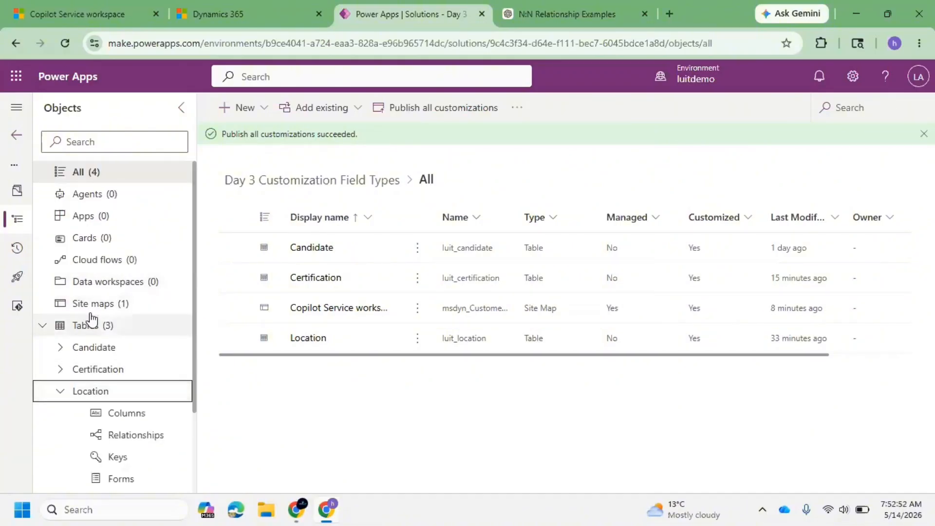
scroll(61, 370, "down", 2)
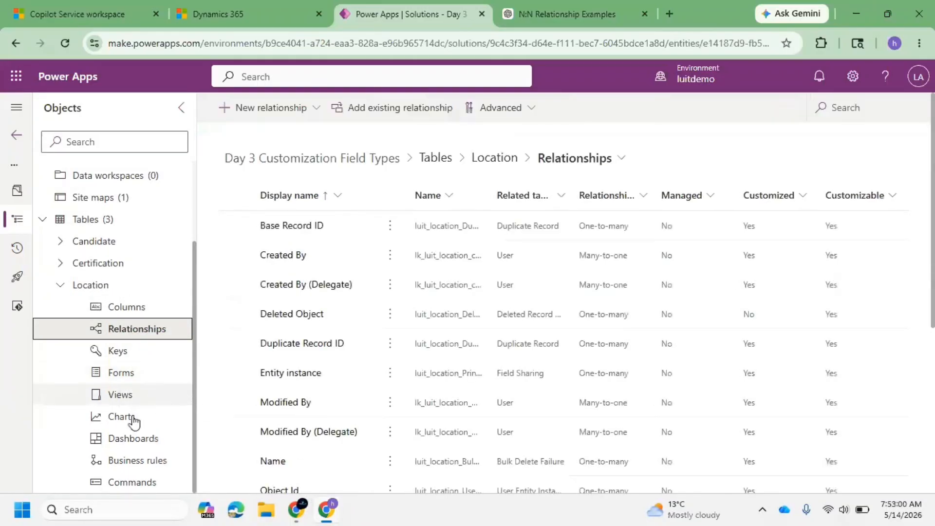
left_click(121, 357)
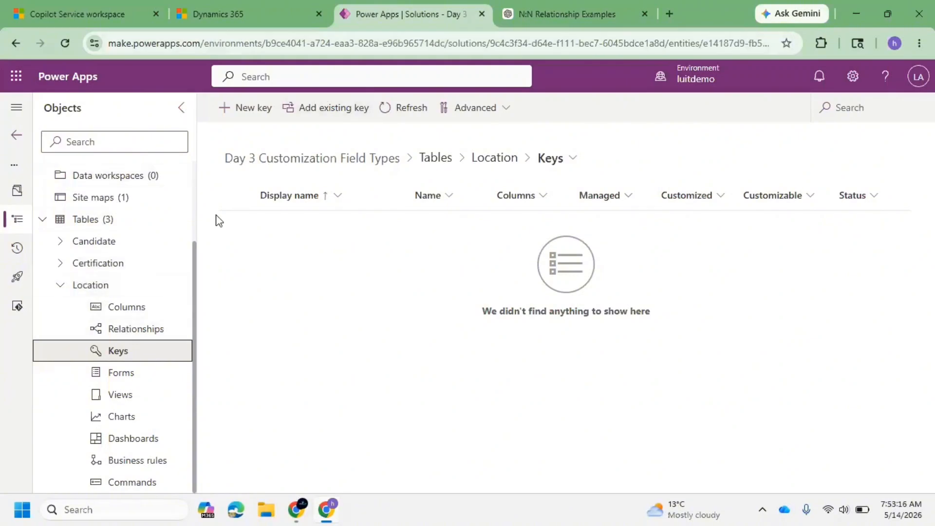
left_click(118, 288)
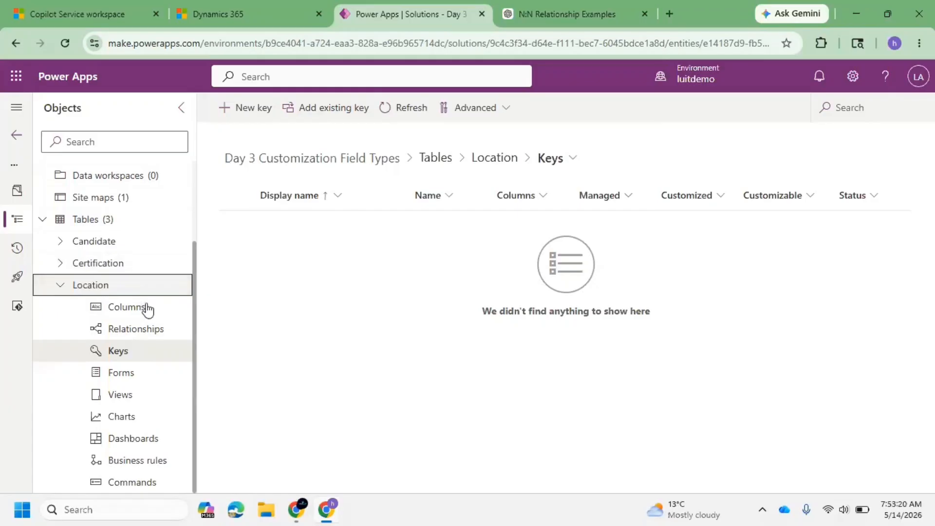
left_click(125, 311)
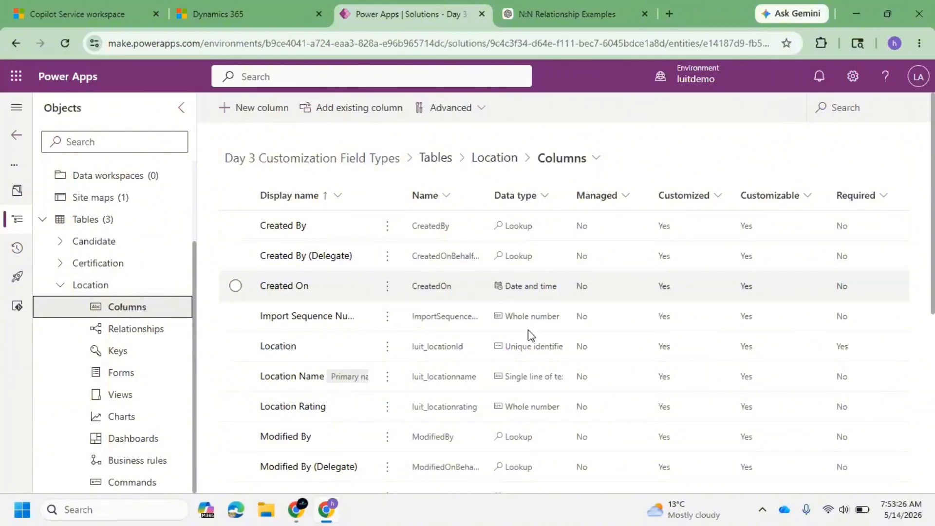
Scroll through and widen the columns of the Location table's column list to review its columns.
scroll(520, 366, "down", 4)
scroll(526, 385, "down", 2)
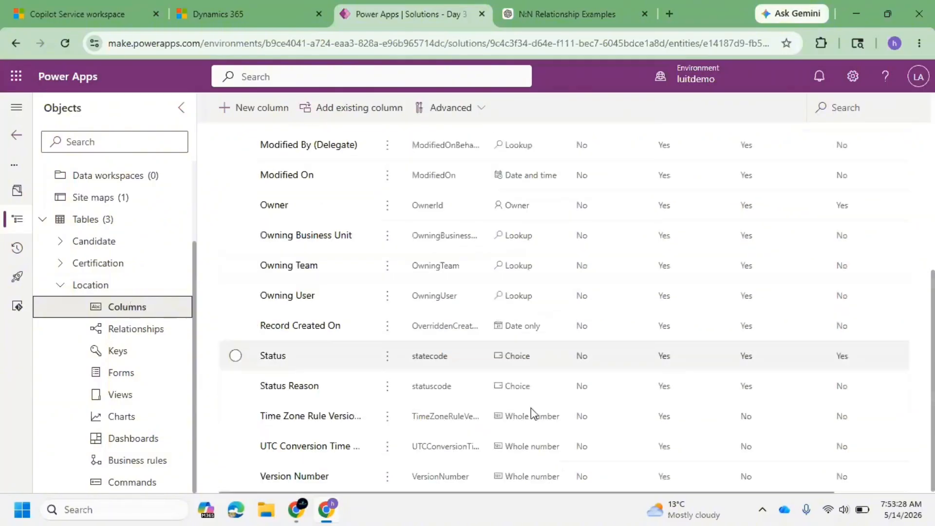
scroll(530, 401, "up", 6)
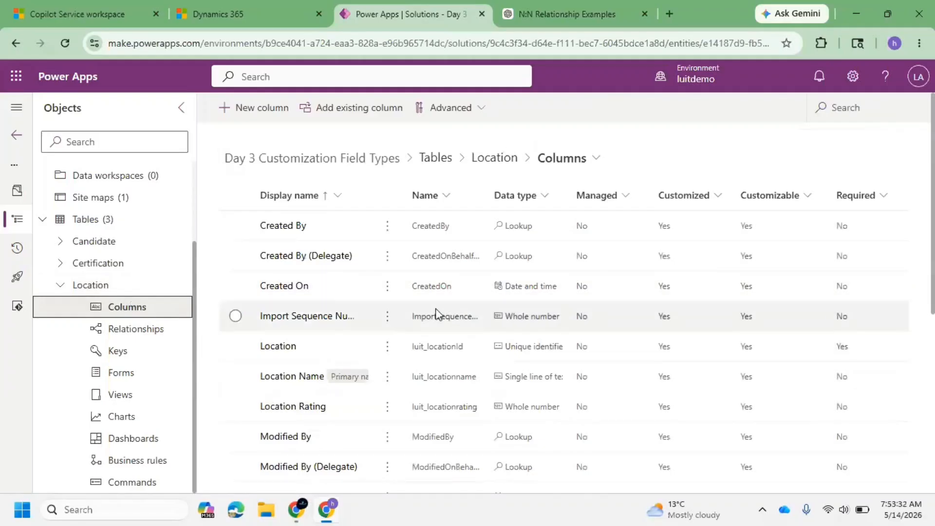
scroll(458, 361, "down", 1)
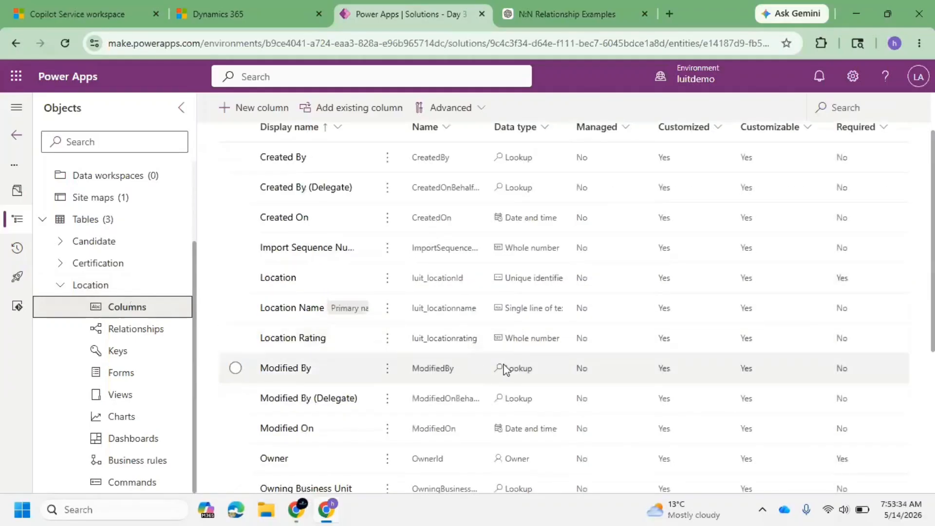
scroll(528, 361, "down", 2)
scroll(548, 349, "down", 2)
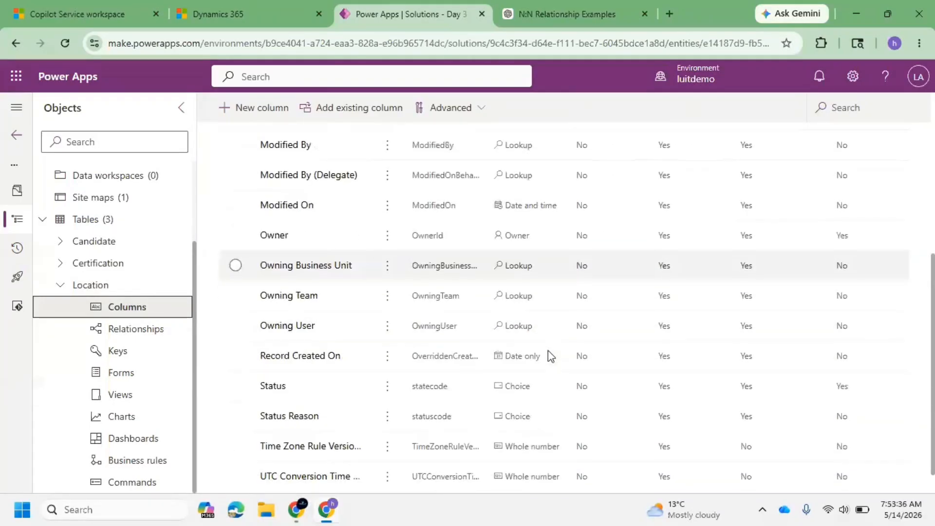
scroll(565, 404, "up", 5)
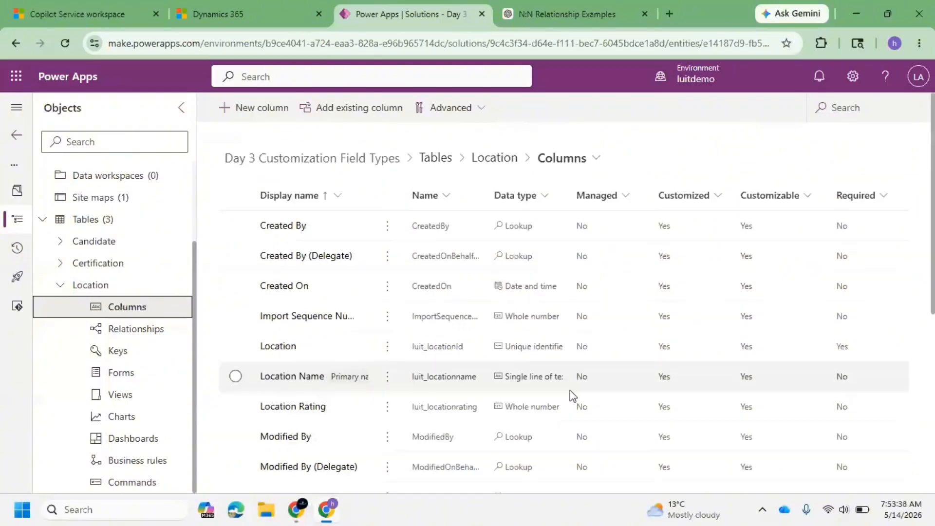
left_click_drag(610, 198, 664, 195)
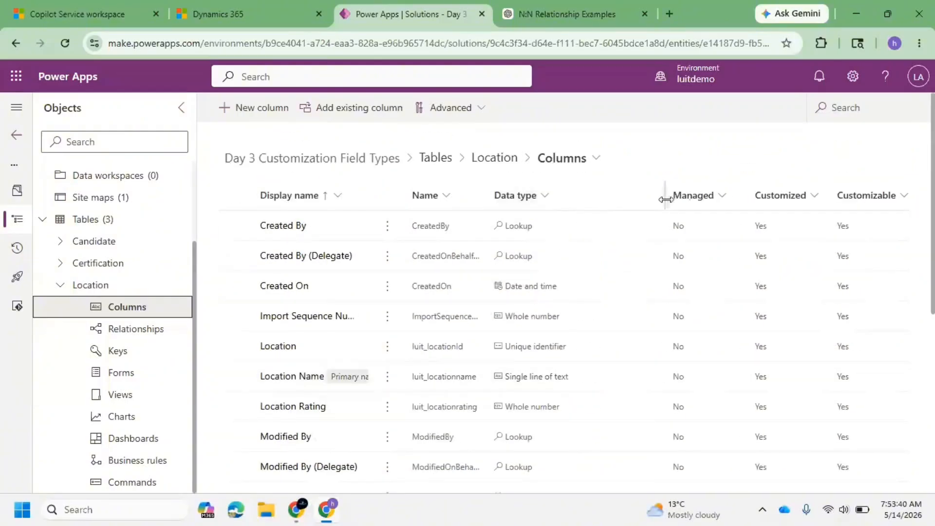
left_click(555, 354)
left_click_drag(487, 198, 555, 205)
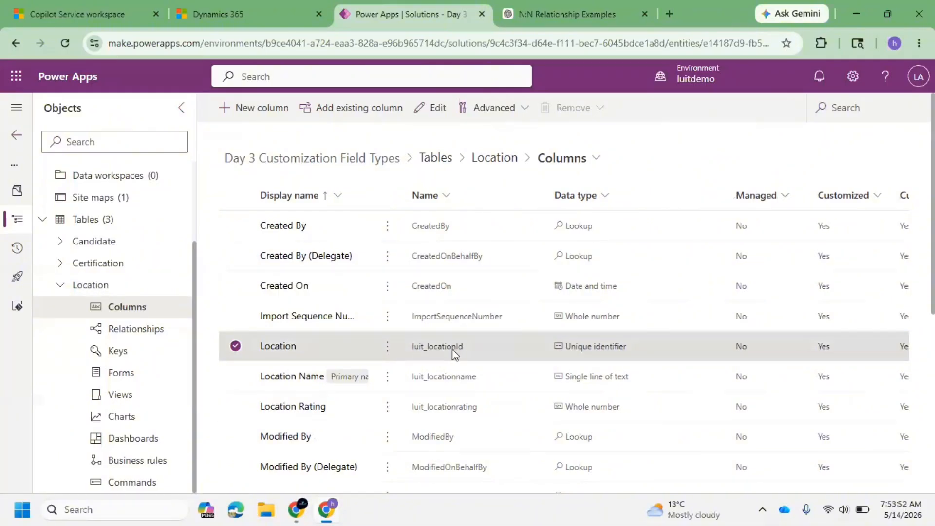
Open the Certification table's column list and review its columns.
left_click(59, 264)
left_click(122, 292)
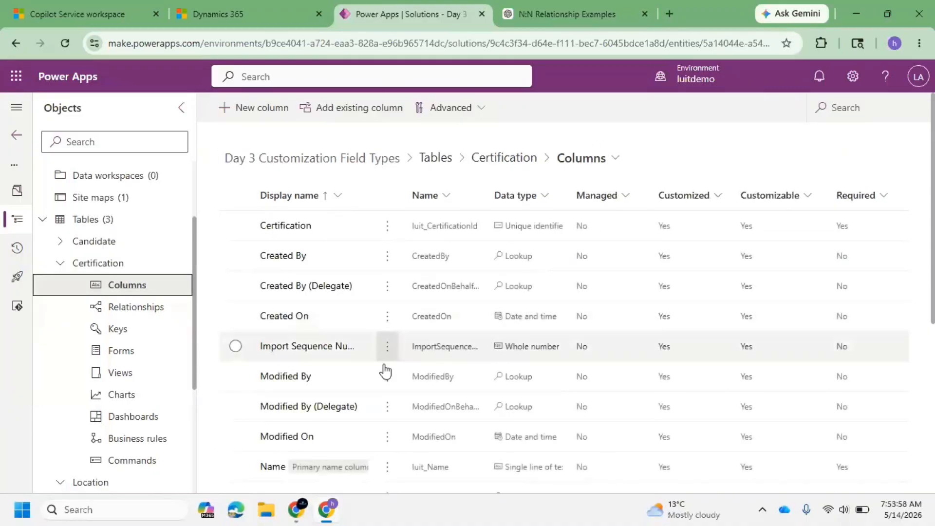
scroll(384, 370, "down", 4)
scroll(382, 375, "up", 1)
scroll(380, 372, "up", 3)
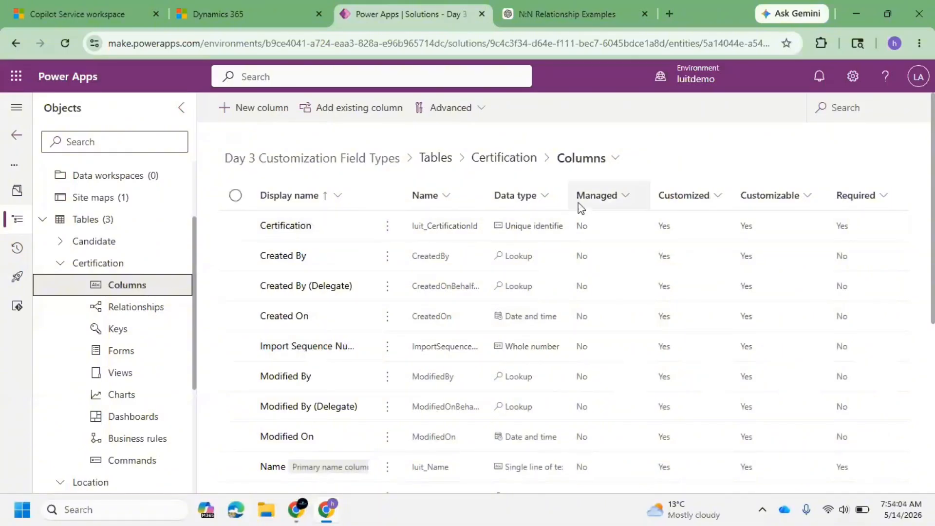
double_click(568, 194)
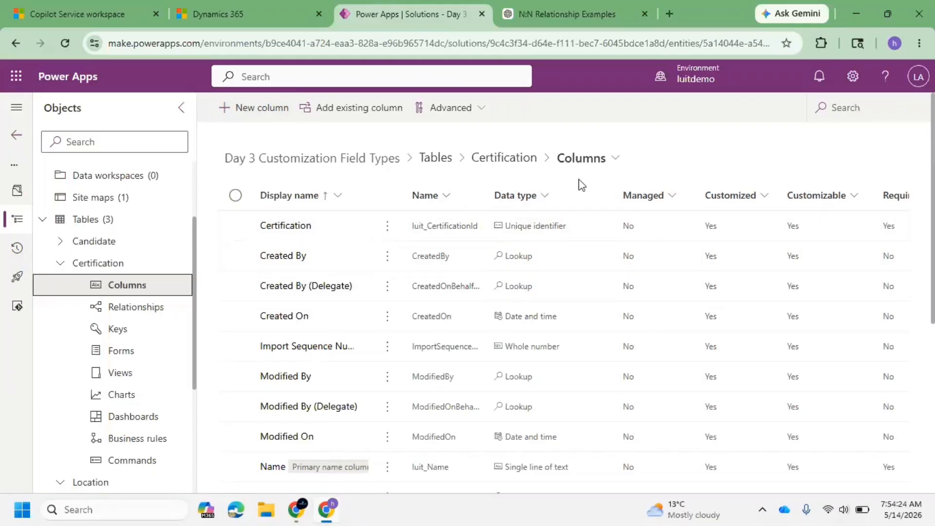
Open the Certification primary column's edit panel, inspect its description and advanced options, and cancel.
left_click(236, 226)
left_click(438, 108)
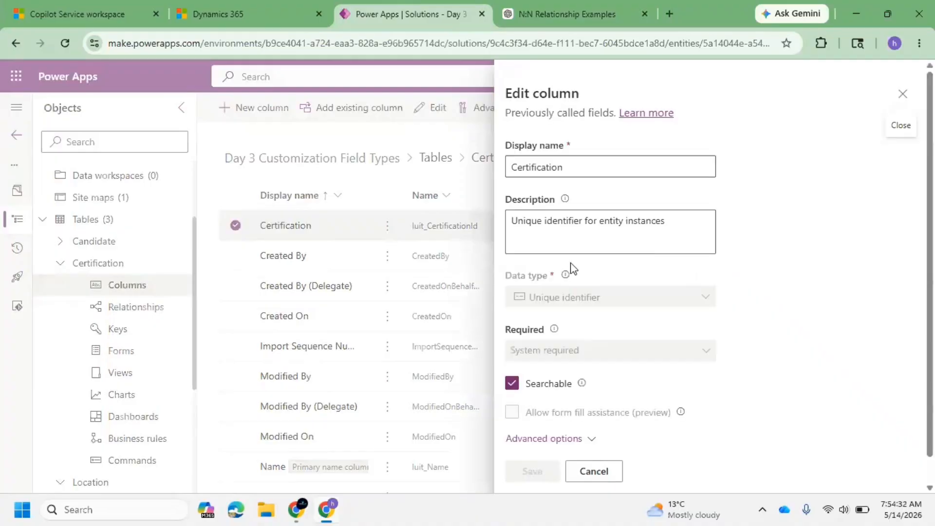
scroll(568, 325, "down", 1)
left_click(637, 193)
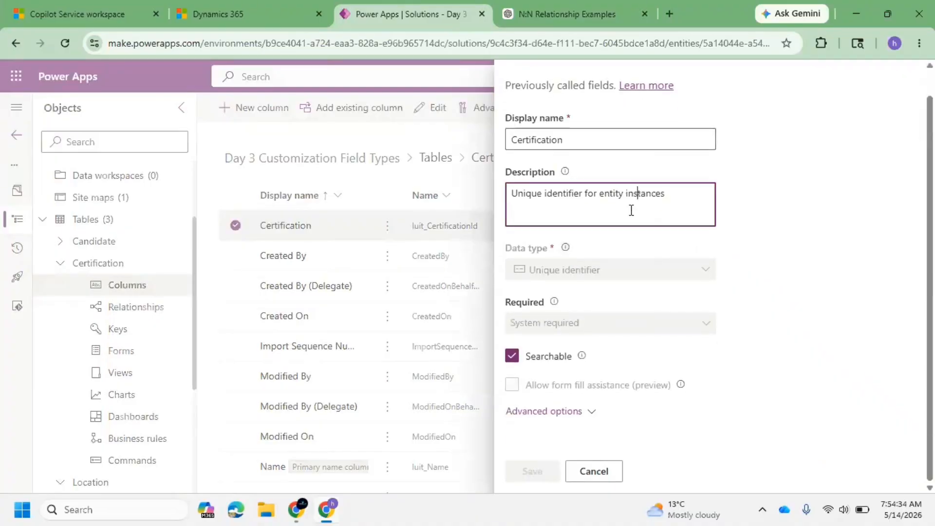
left_click(574, 411)
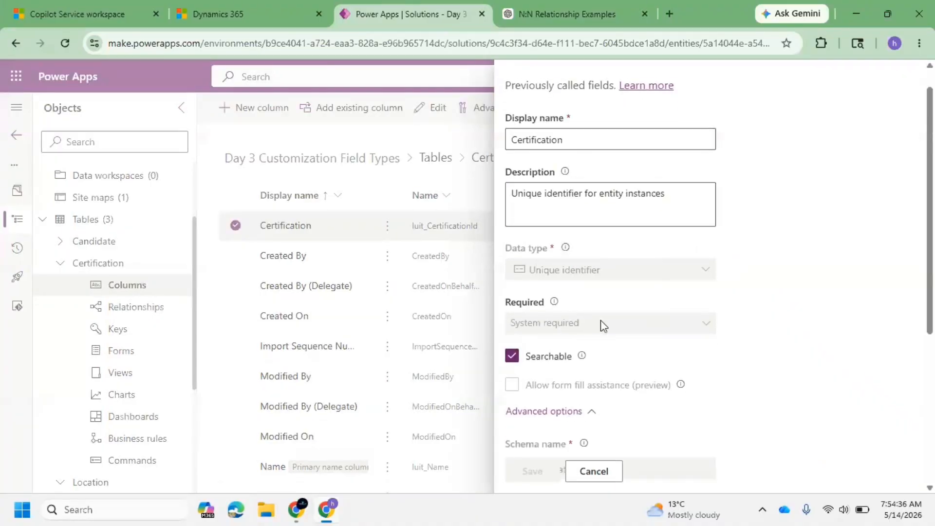
scroll(601, 320, "down", 5)
scroll(604, 302, "down", 1)
left_click(575, 400)
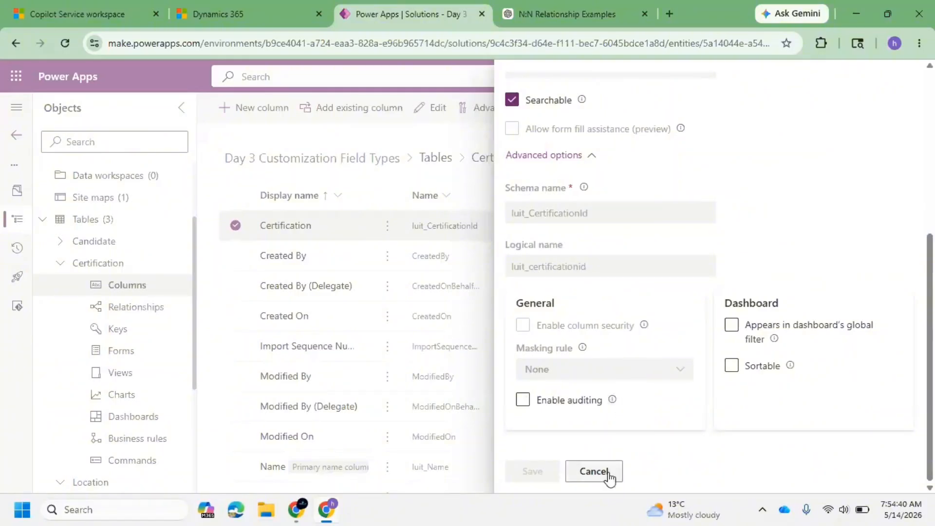
left_click(593, 471)
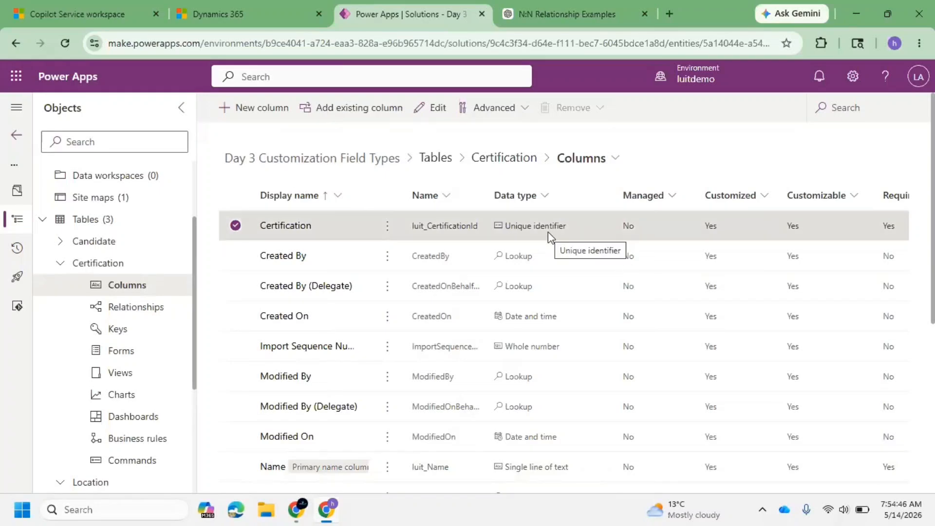
Create a key named Name Unique on the Certification table using the Name column and save it.
left_click(131, 336)
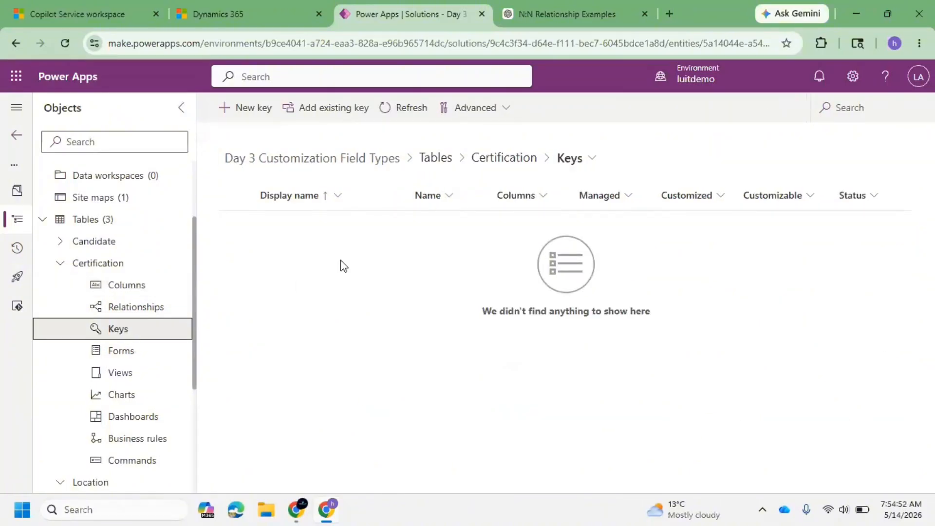
left_click(266, 113)
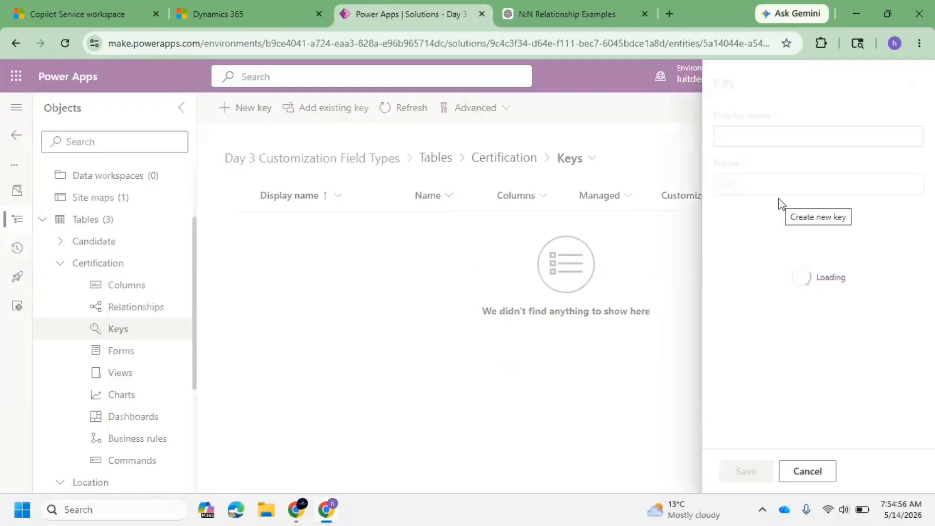
left_click(782, 254)
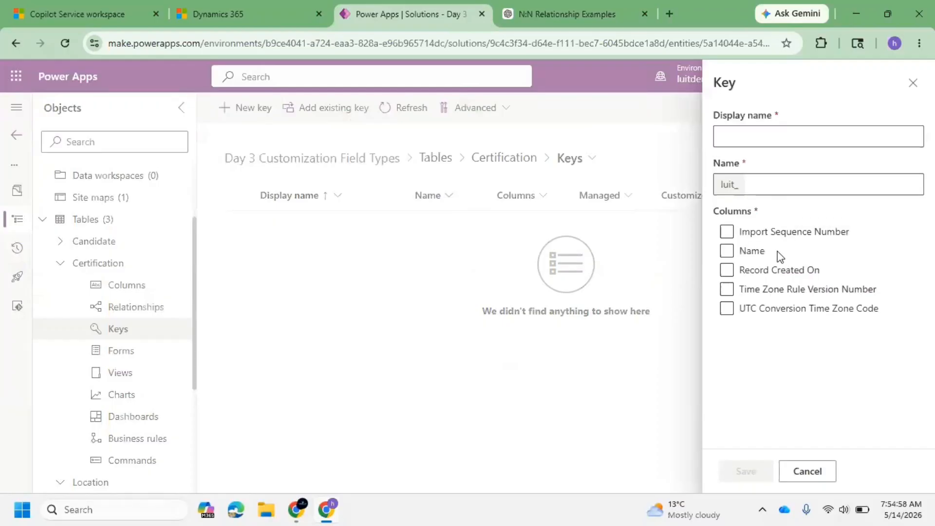
left_click(743, 253)
left_click(779, 138)
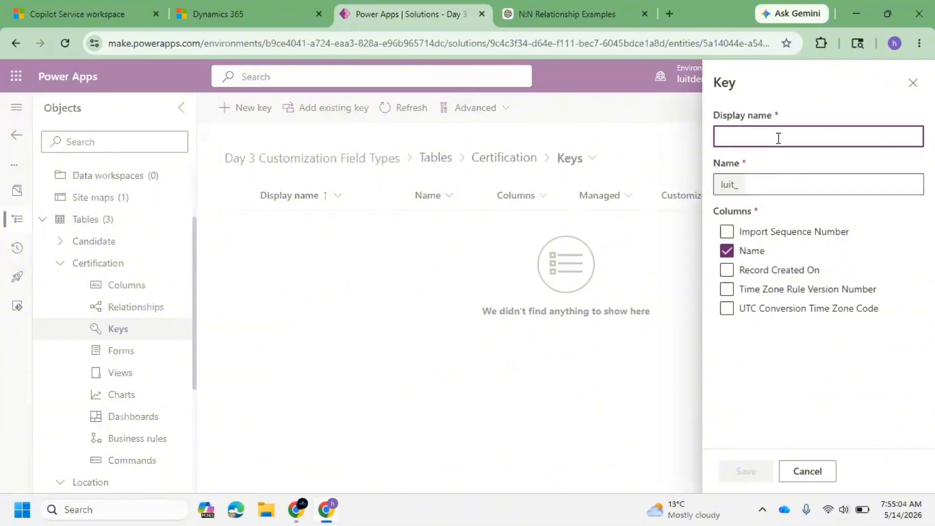
type("Name Uniqye")
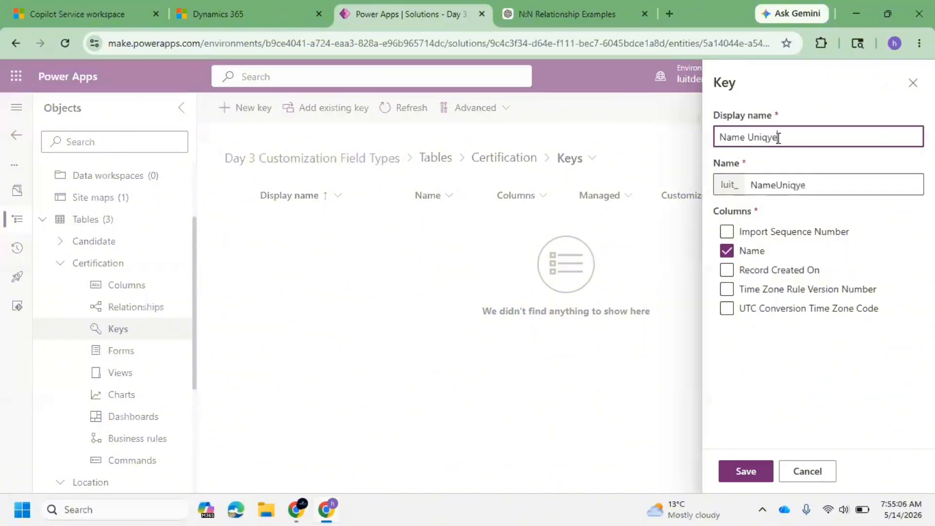
type("ue")
left_click(742, 475)
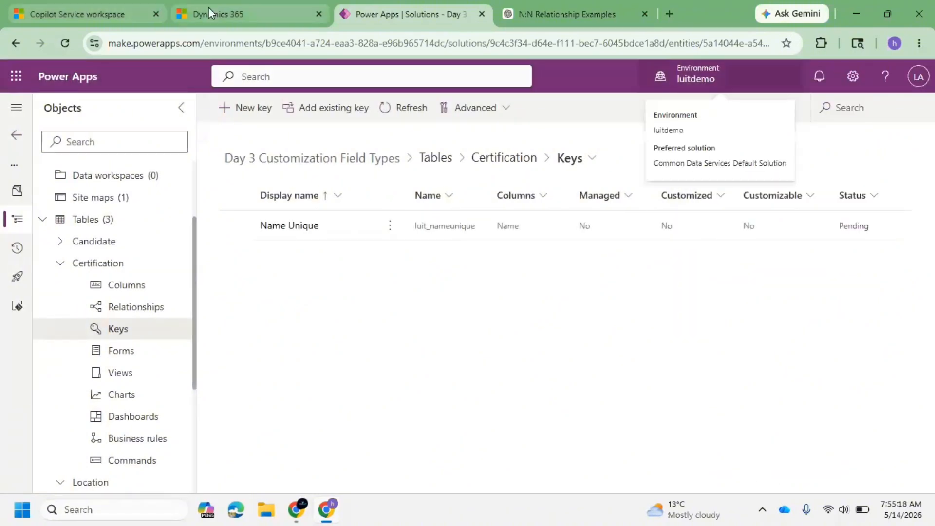
Switch to the app and create a new Certification record with the duplicate name PL 900, then save it.
left_click(100, 7)
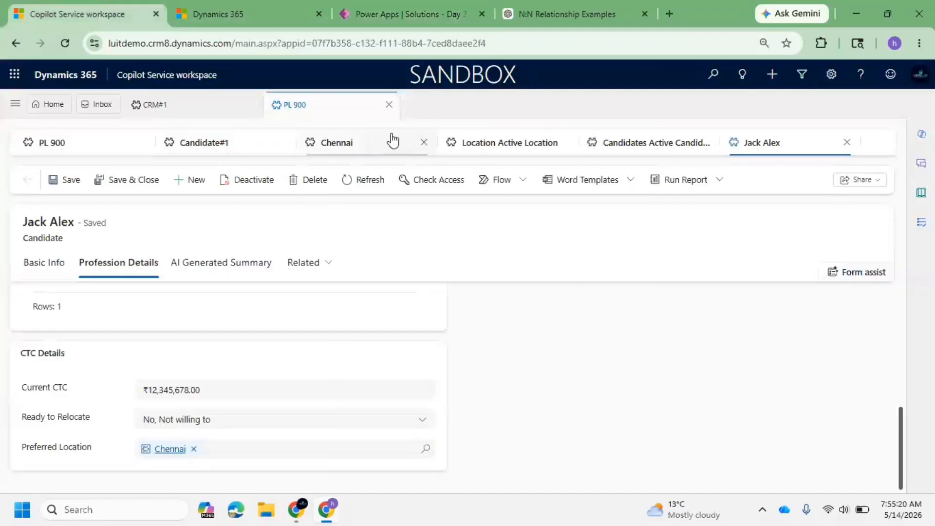
left_click(77, 146)
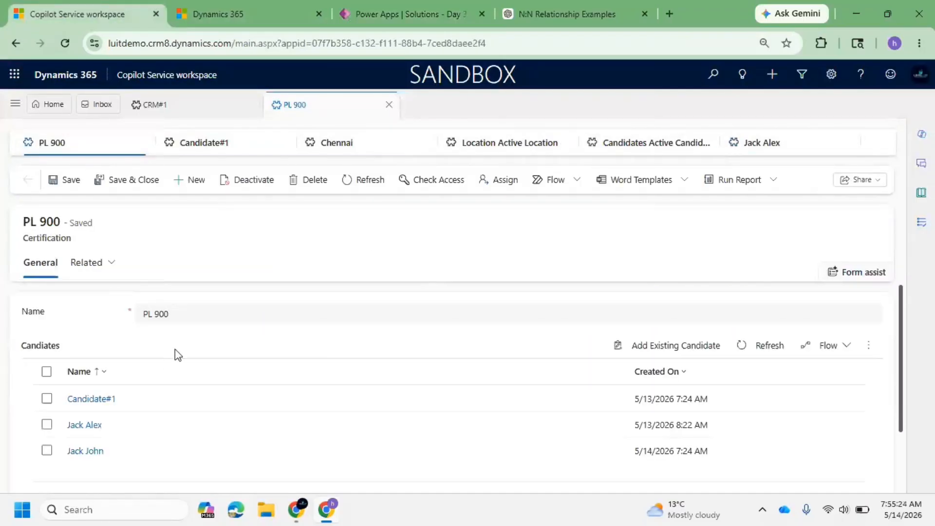
left_click(185, 319)
key("ctrl+c")
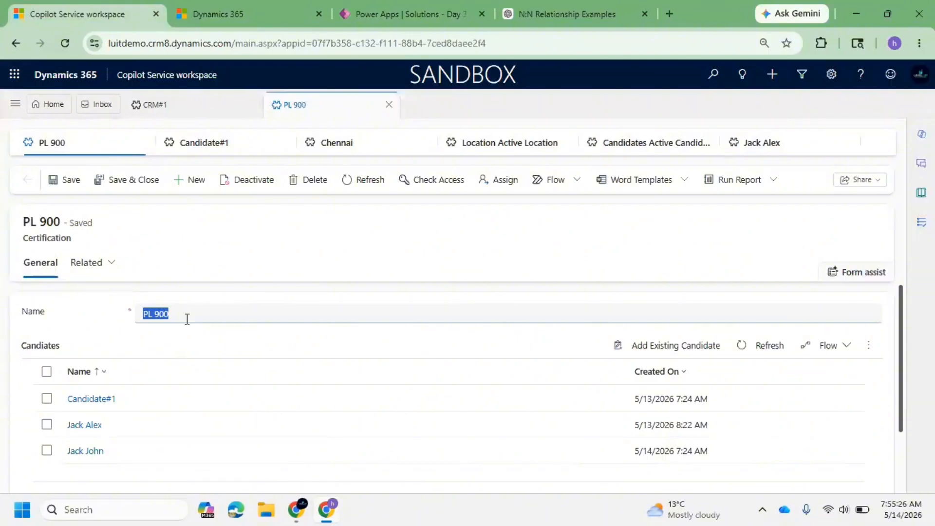
left_click(191, 180)
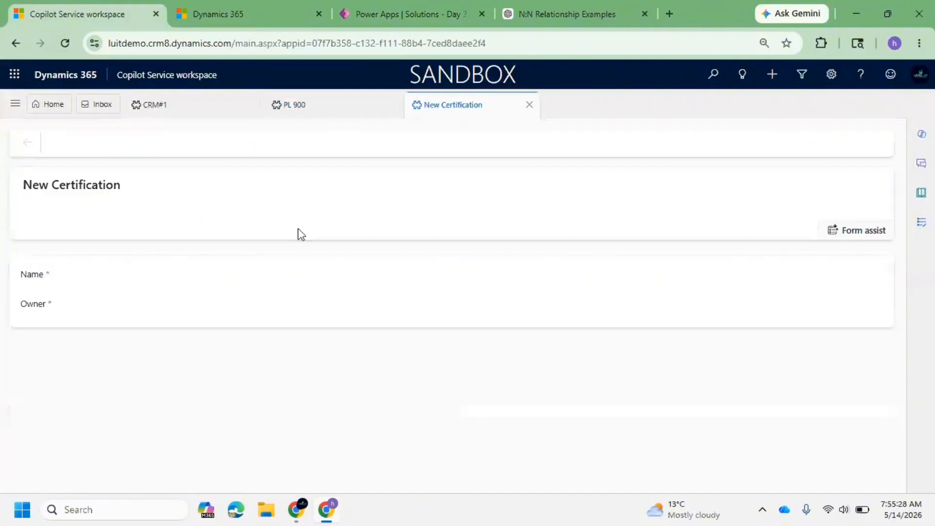
left_click(182, 319)
key("ctrl+v")
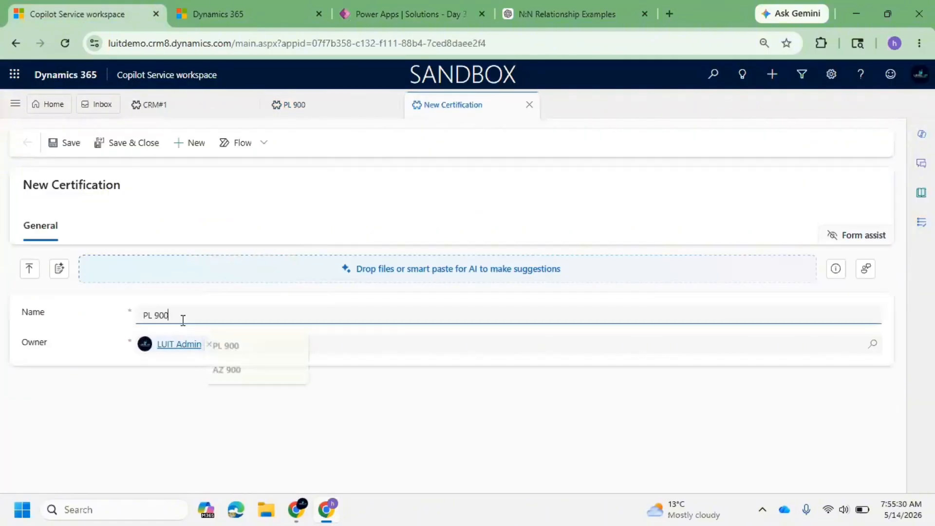
left_click(72, 146)
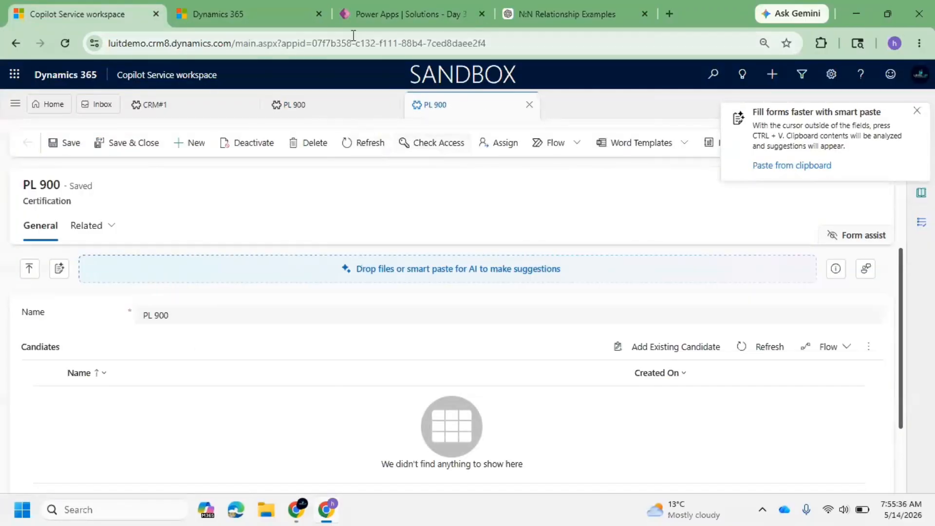
Return to Power Apps and select the Name Unique key in the Certification keys list.
left_click(380, 14)
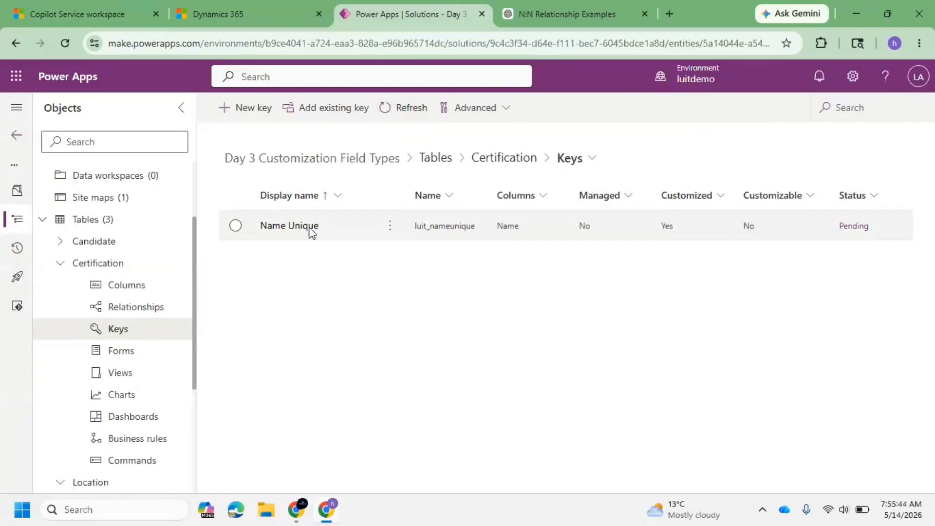
left_click(235, 226)
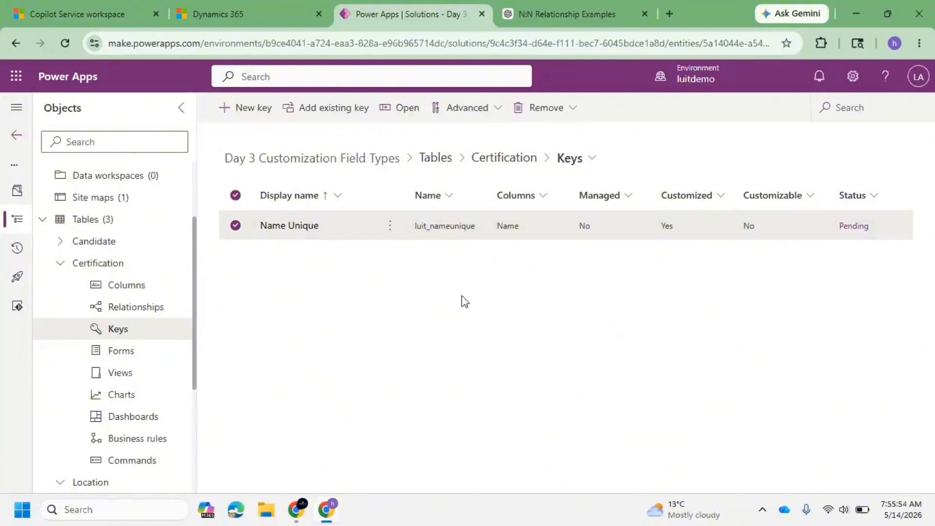
left_click(236, 196)
left_click(242, 111)
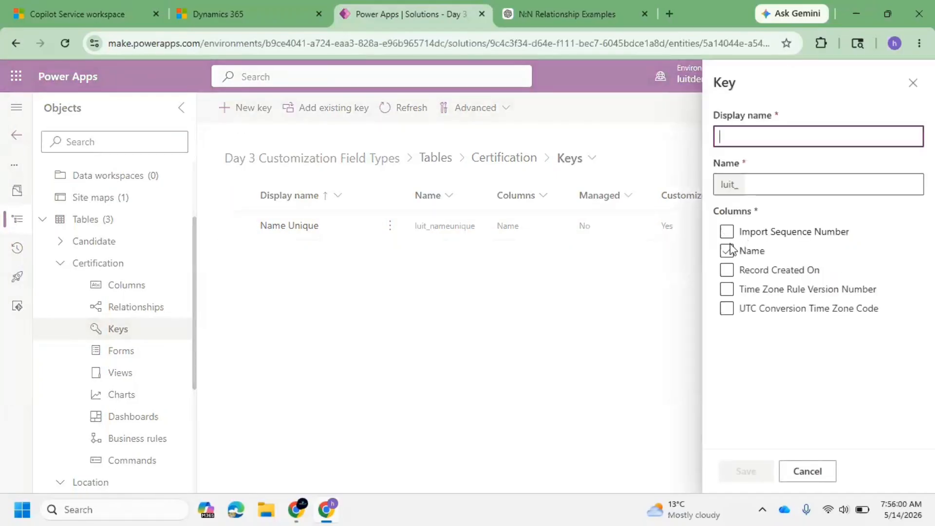
left_click(726, 233)
left_click(728, 254)
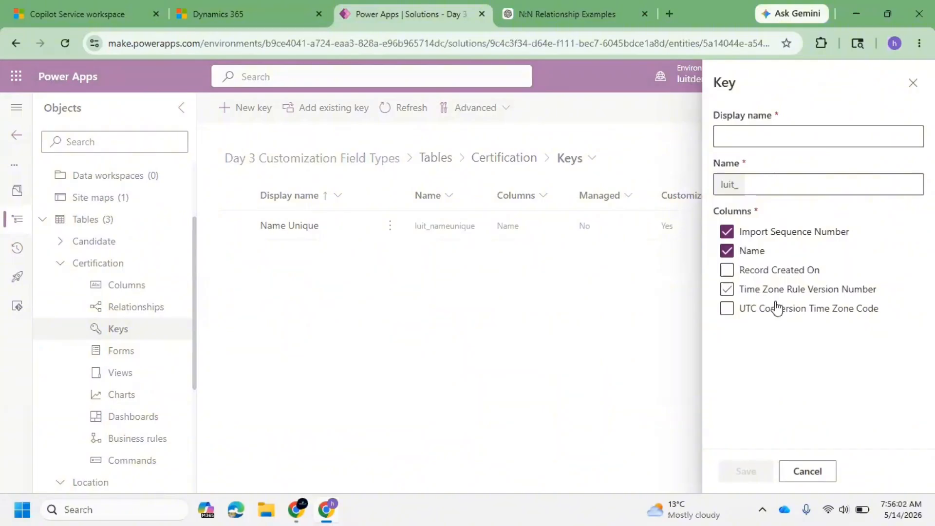
left_click(726, 233)
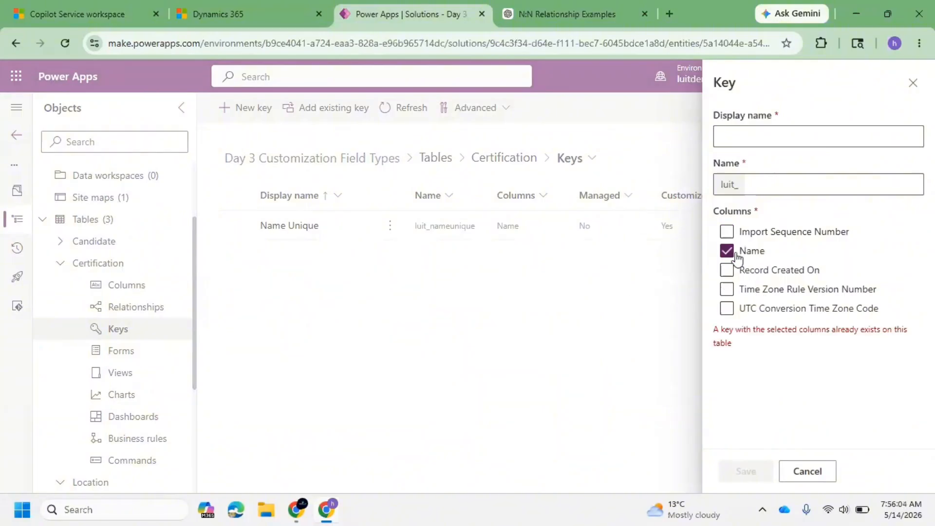
left_click(727, 251)
left_click(727, 270)
left_click(728, 252)
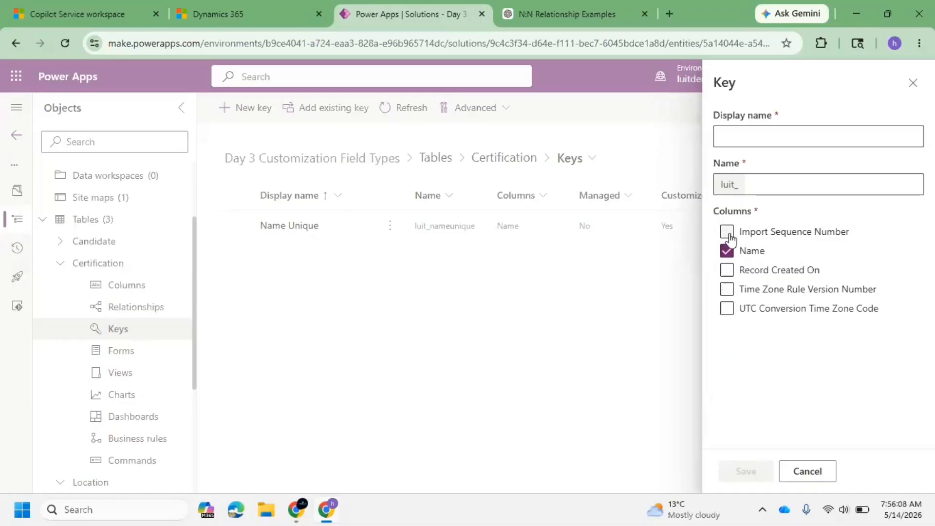
left_click(727, 232)
left_click(913, 85)
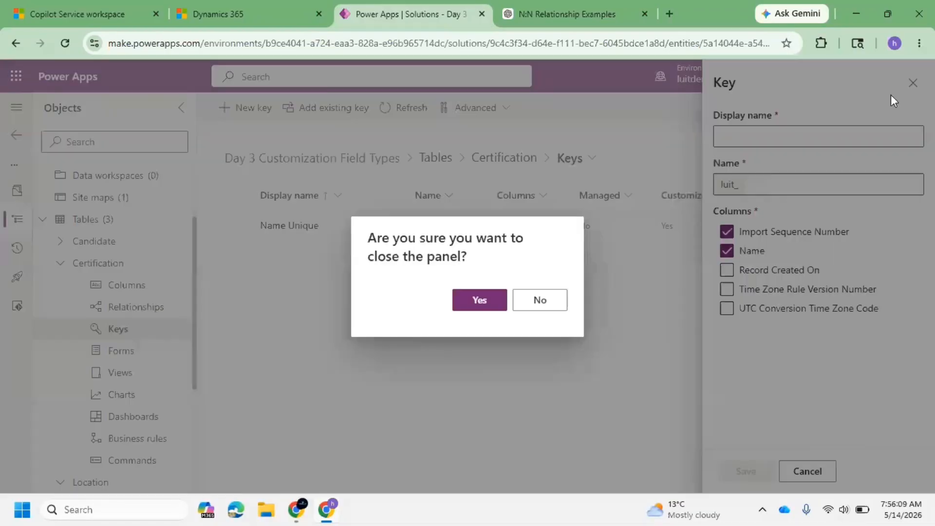
left_click(479, 300)
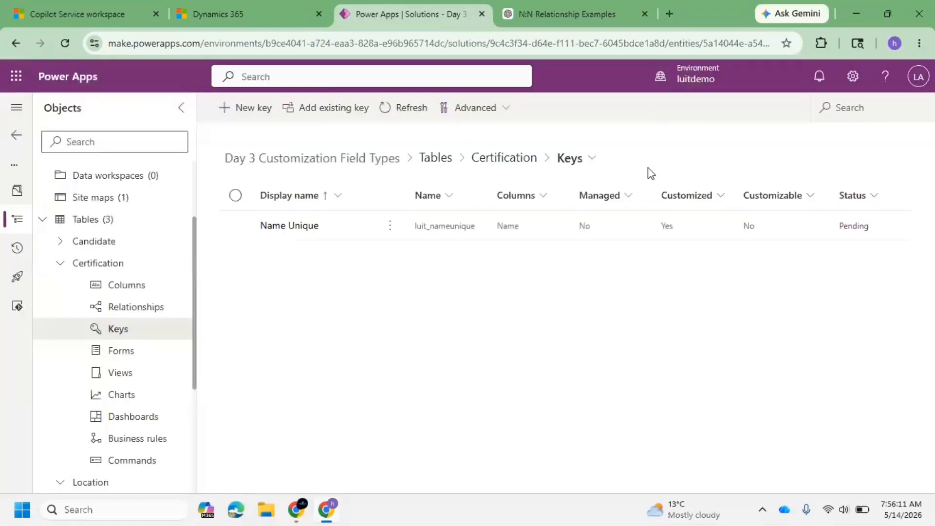
Refresh the Certification keys list and open the Certification table's views.
left_click(385, 112)
scroll(160, 347, "down", 3)
scroll(148, 346, "up", 3)
left_click(122, 373)
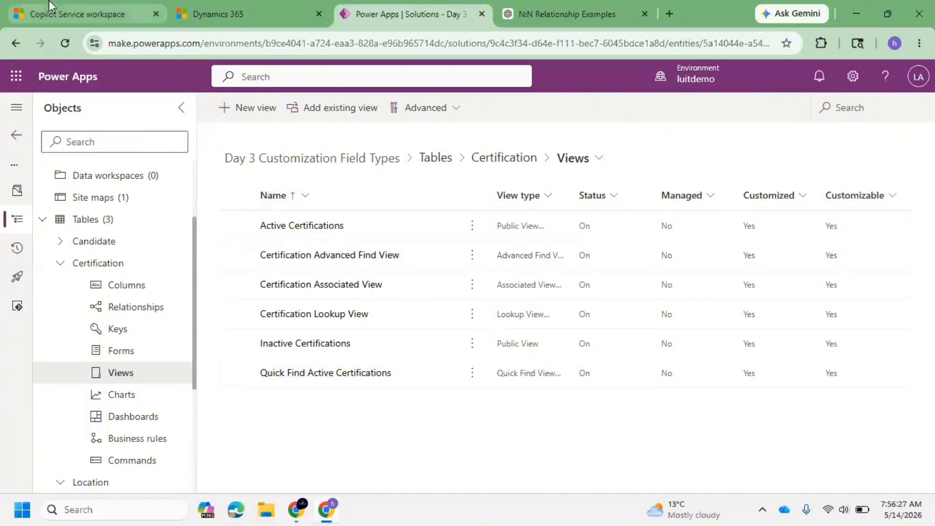
In the app, open the Candidates list and switch it to the Inactive Candidates view.
left_click(78, 13)
left_click(16, 103)
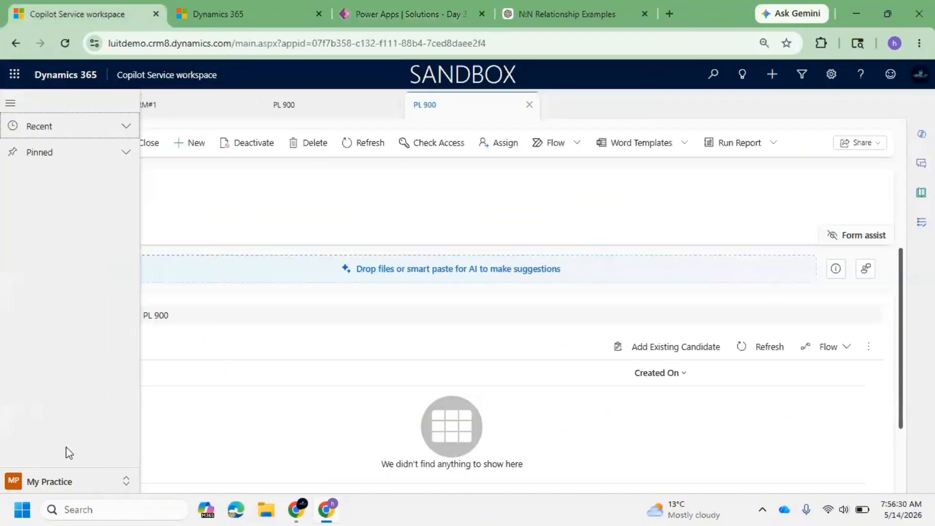
left_click(47, 266)
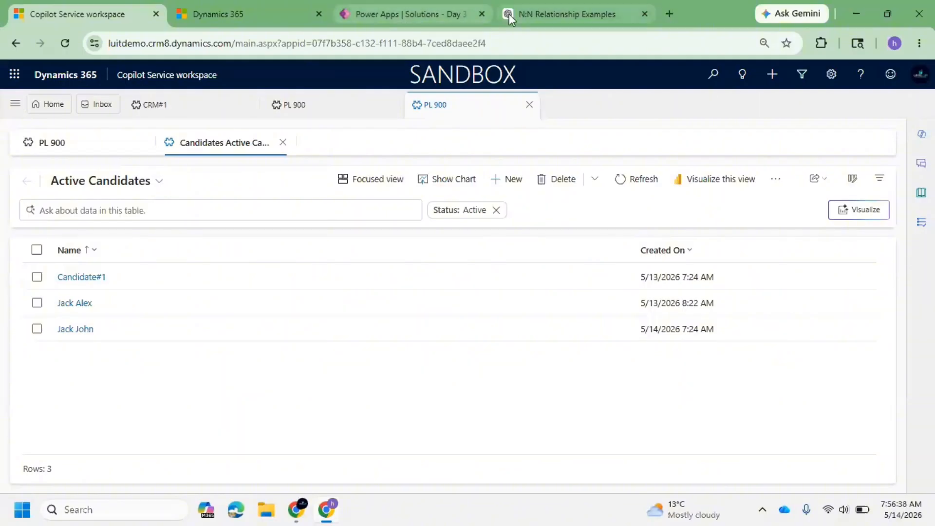
left_click(114, 183)
left_click(123, 255)
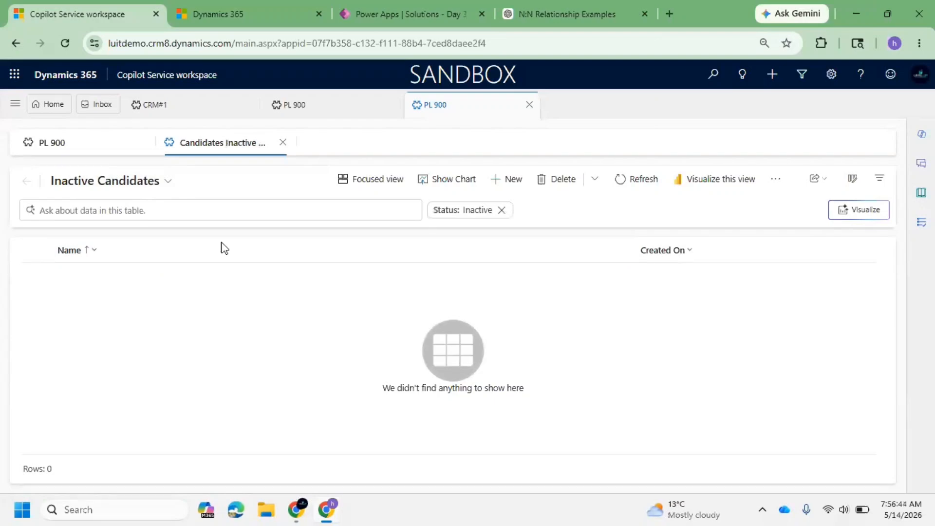
Open the Active Certifications view in the designer and add the Created By and Owner columns.
left_click(376, 13)
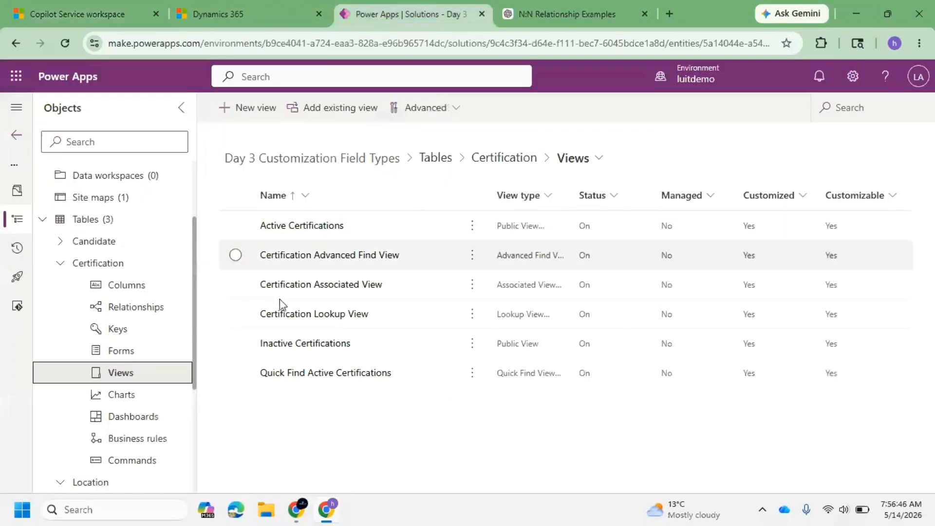
left_click(296, 227)
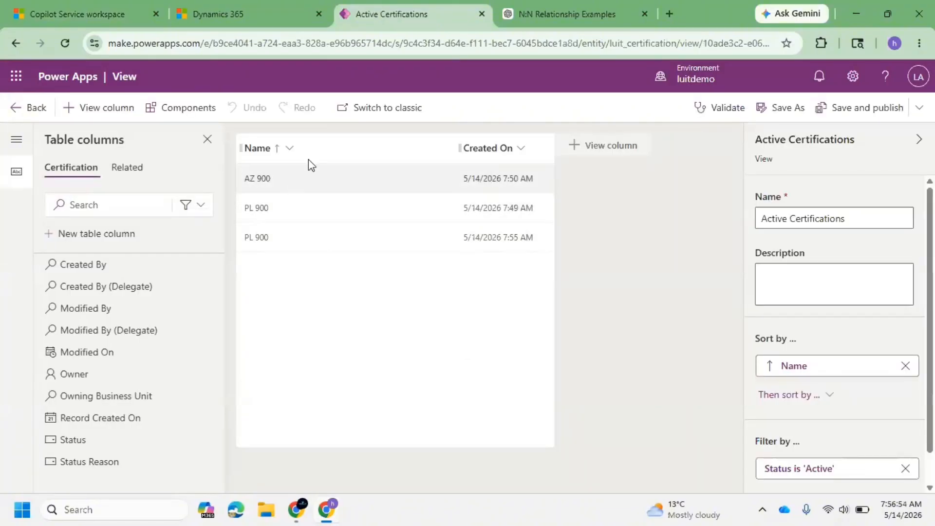
mouse_move(126, 265)
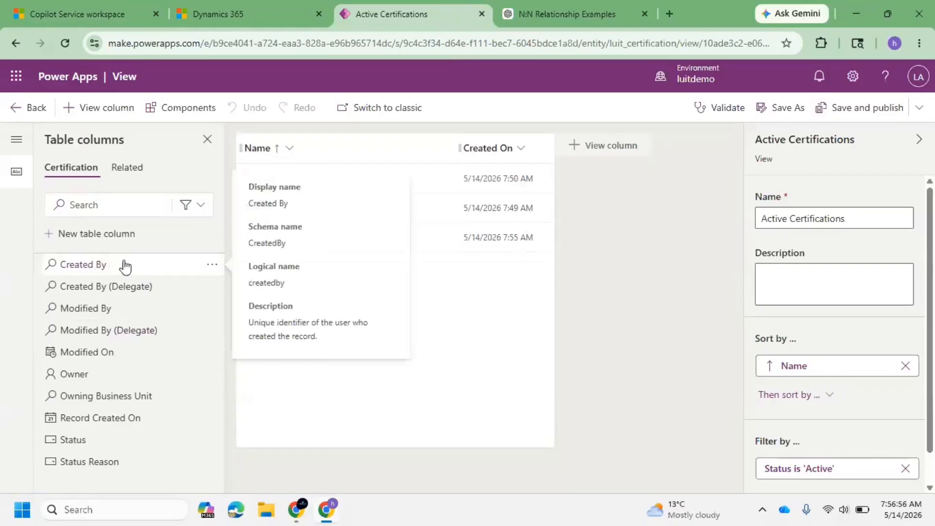
mouse_move(126, 266)
left_mouse_down()
mouse_move(358, 176)
mouse_move(385, 155)
mouse_move(375, 146)
left_mouse_up()
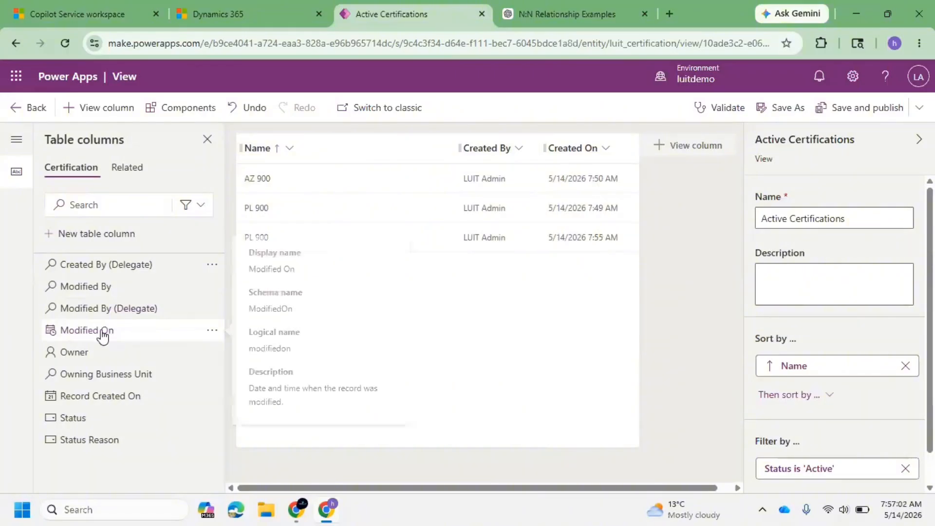
left_click_drag(84, 350, 375, 136)
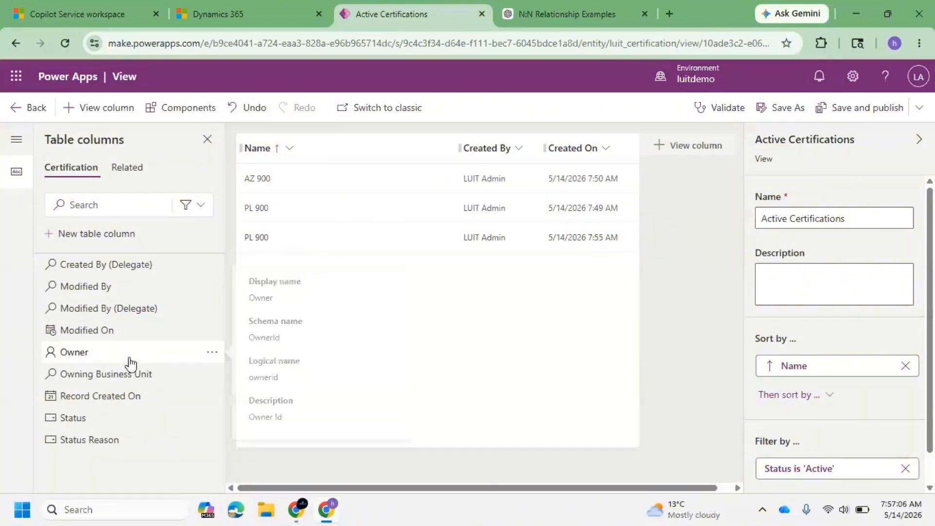
left_click_drag(127, 353, 386, 147)
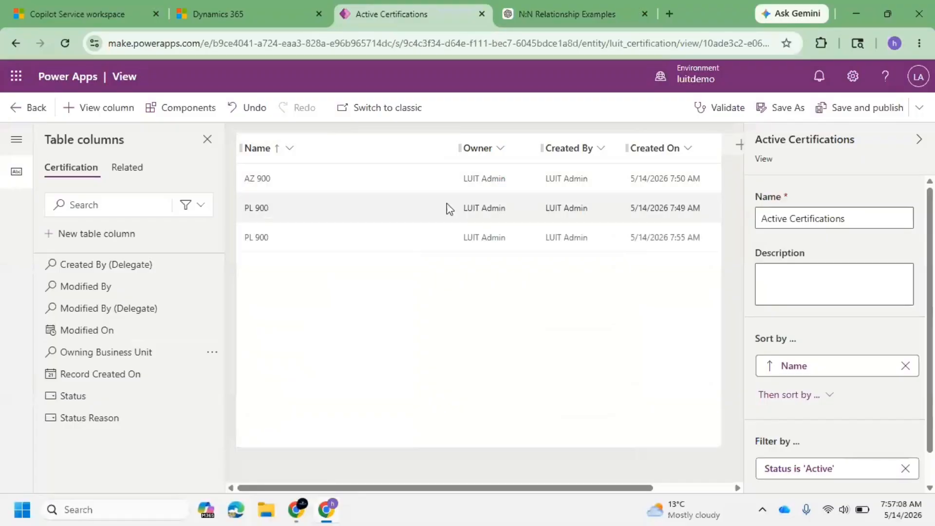
Narrow the Name column in the Active Certifications view and save and publish it.
left_click_drag(455, 149, 329, 149)
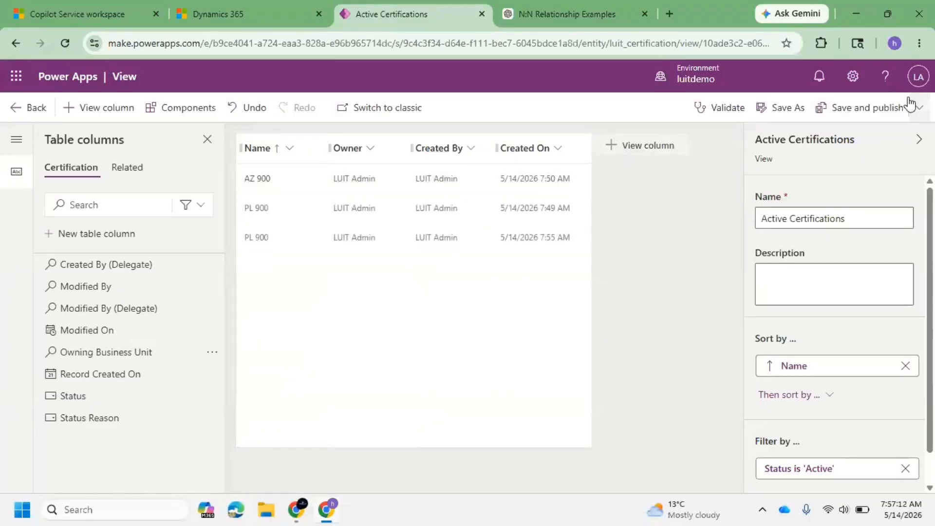
left_click(875, 110)
In the app, switch the area to Sanjay Practice and open the Certifications list.
left_click(92, 7)
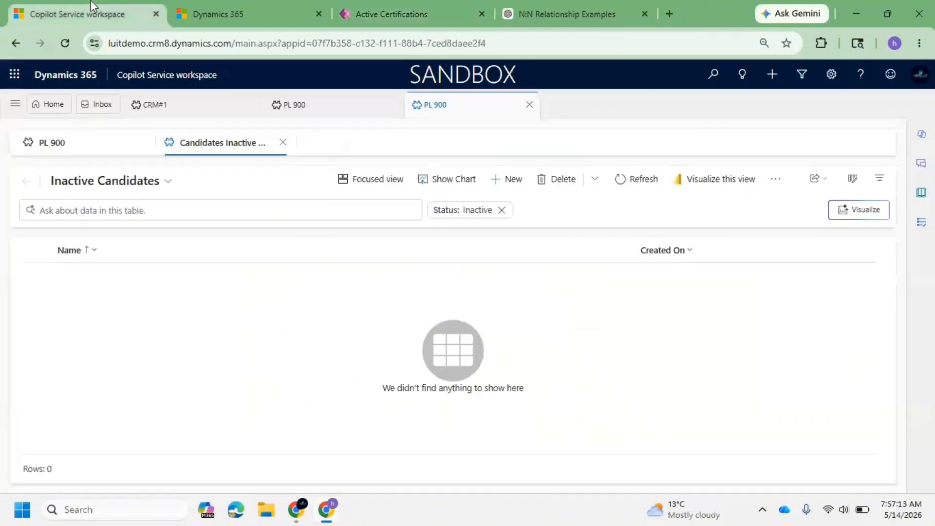
left_click(73, 181)
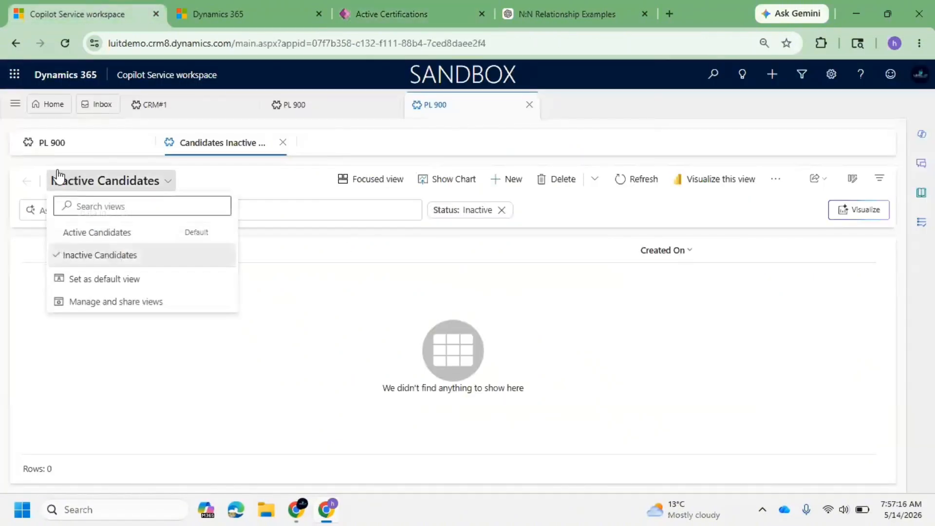
left_click(13, 105)
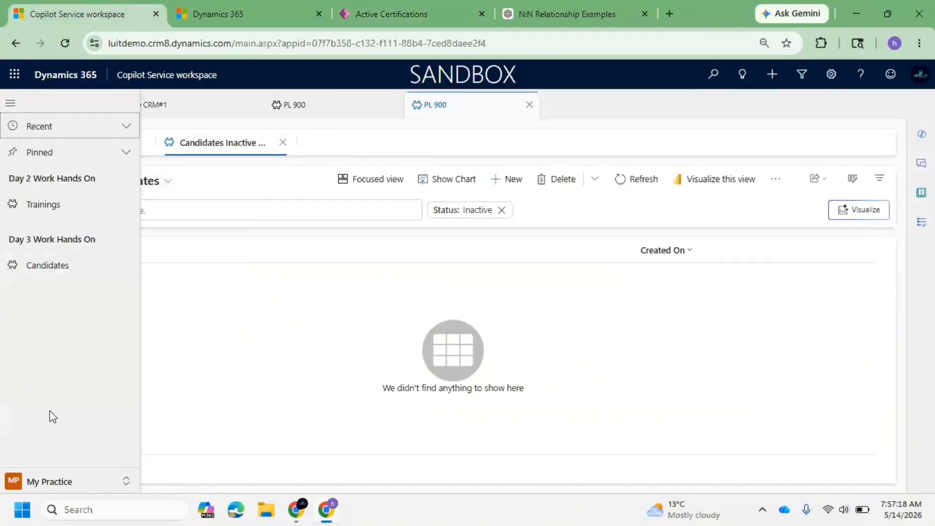
left_click(70, 481)
left_click(64, 456)
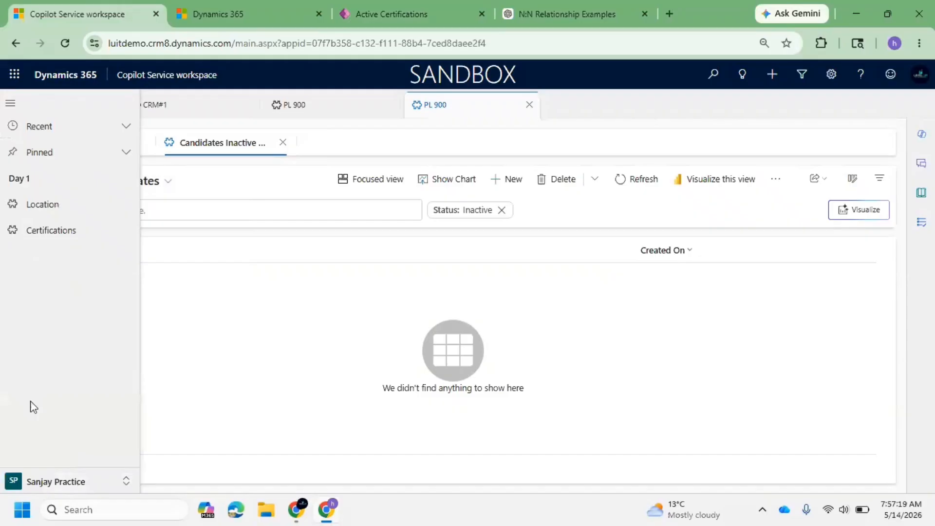
left_click(51, 231)
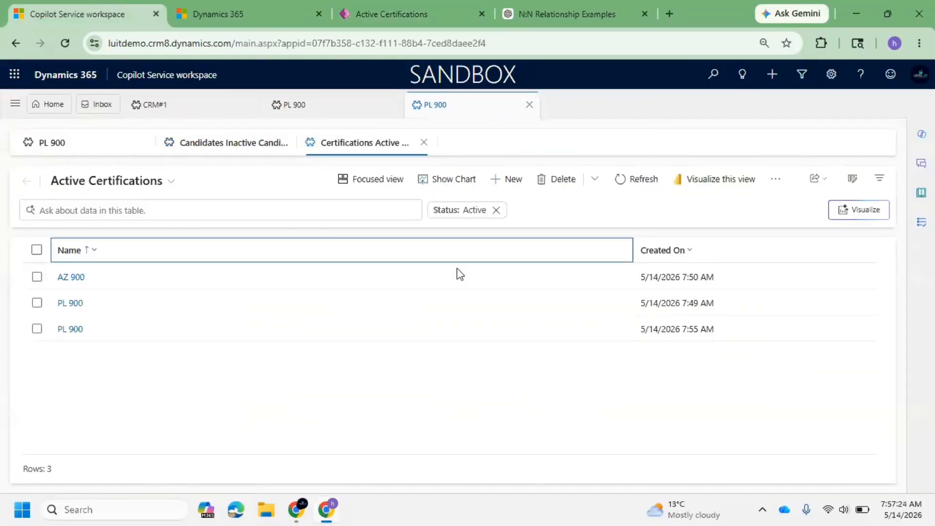
Reload the app page and exit the view designer back to the Certification views list.
left_click(390, 10)
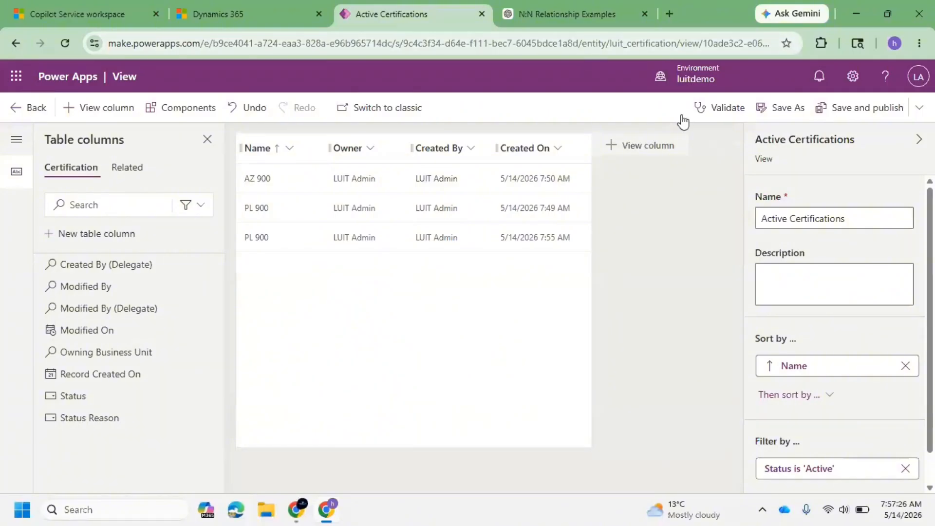
left_click(54, 7)
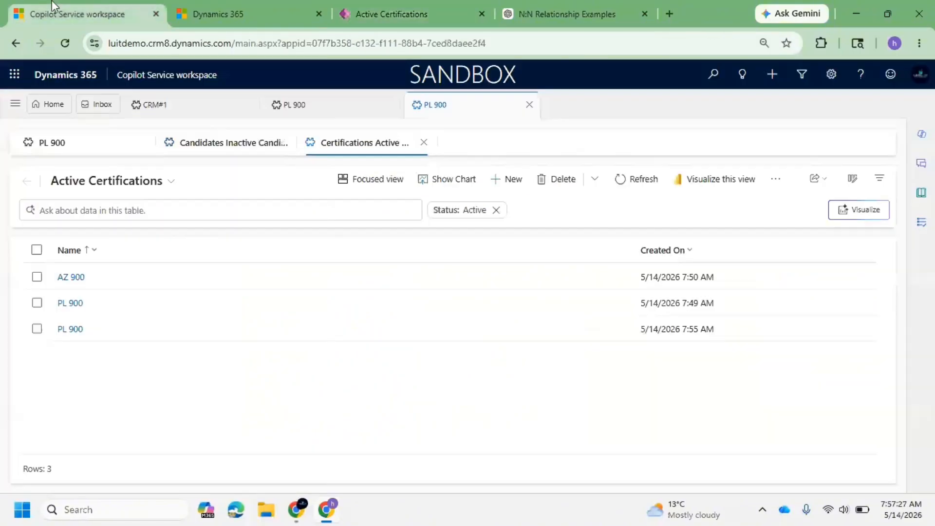
left_click(64, 47)
left_click(412, 11)
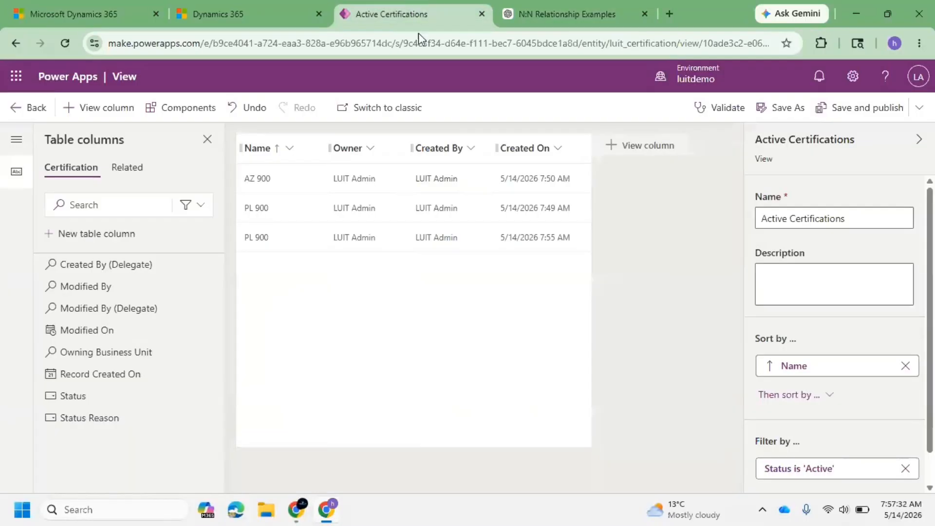
left_click(15, 115)
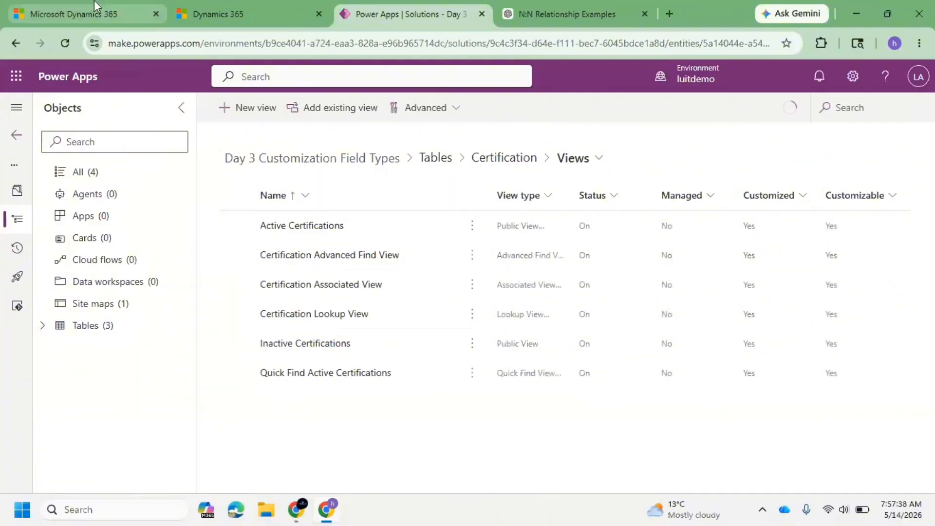
Check the Active Certifications list in the app and switch to the Inactive Certifications view.
left_click(85, 11)
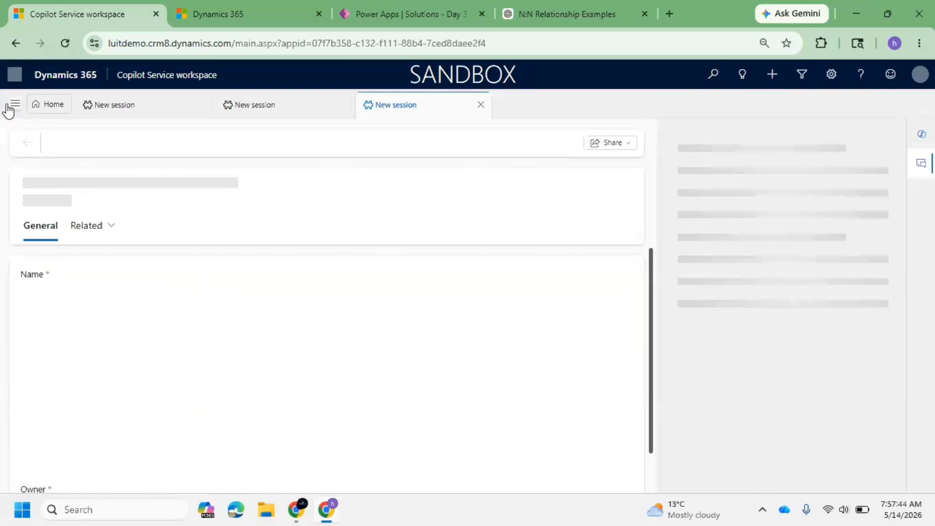
left_click(411, 15)
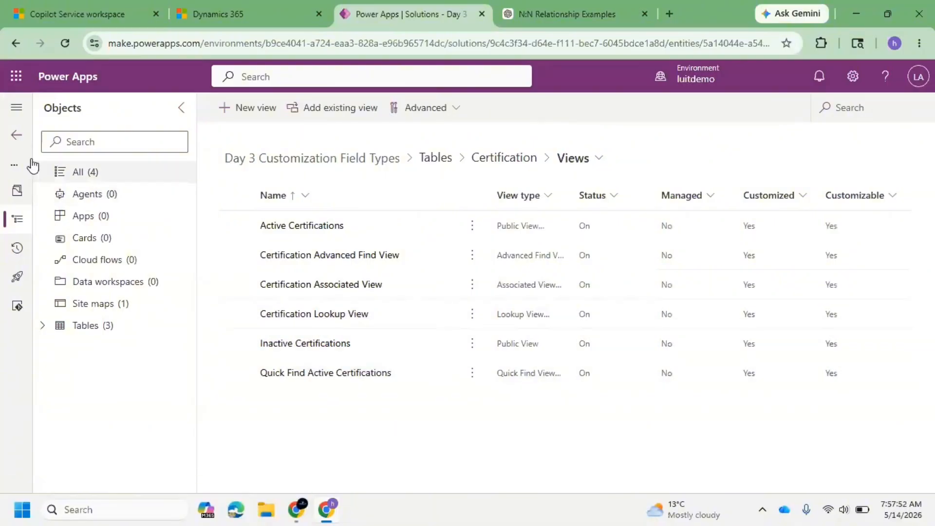
left_click(16, 108)
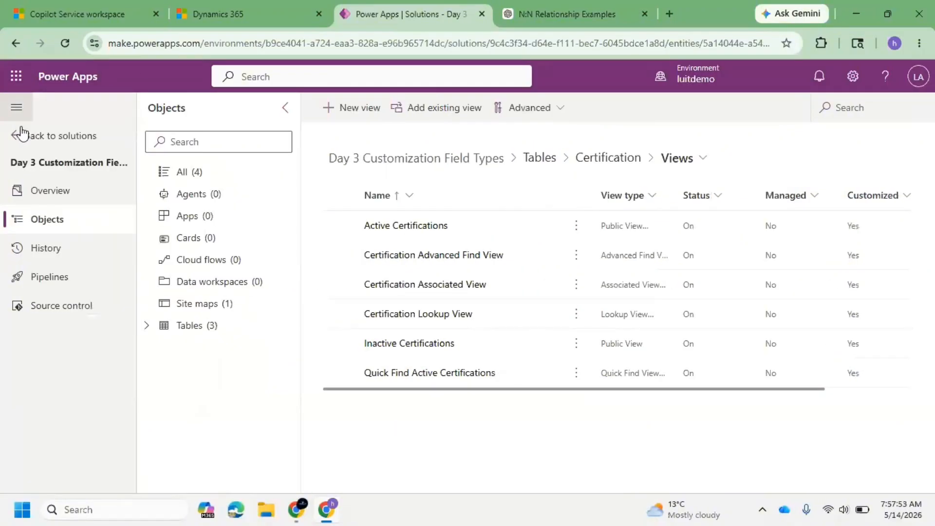
left_click(67, 2)
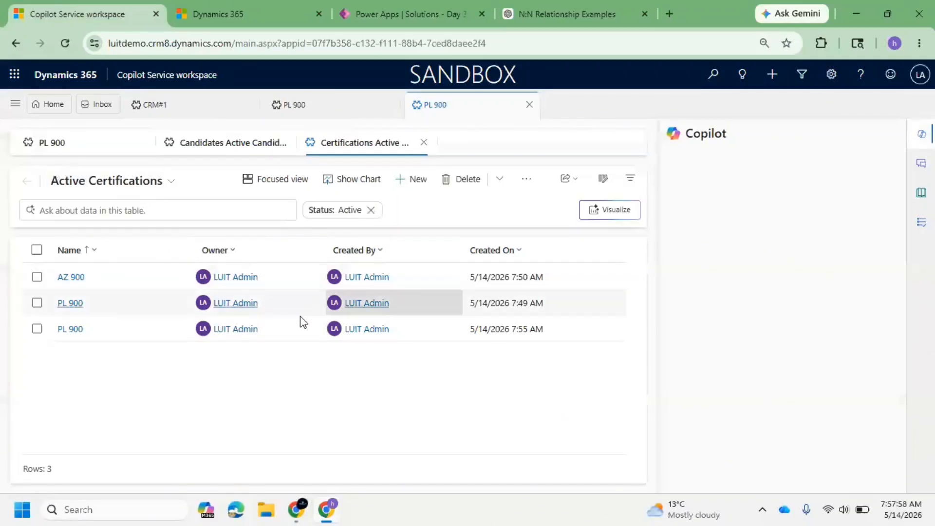
left_click(128, 189)
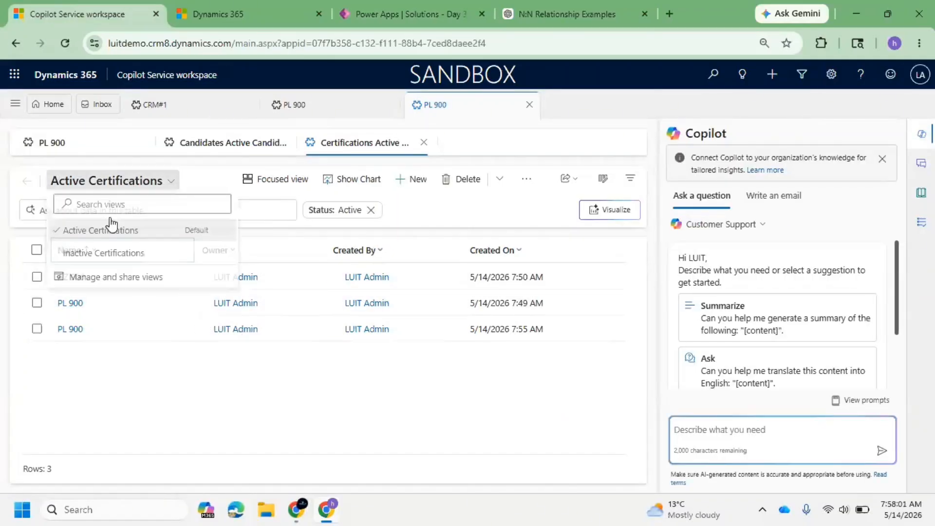
left_click(111, 263)
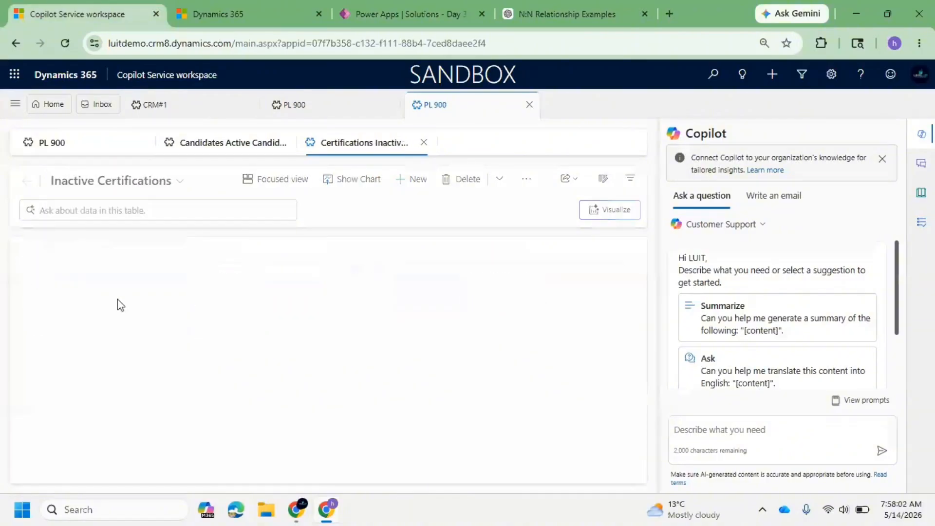
Open Candidate#1 from the Active Candidates list and show its related Certifications.
left_click(417, 7)
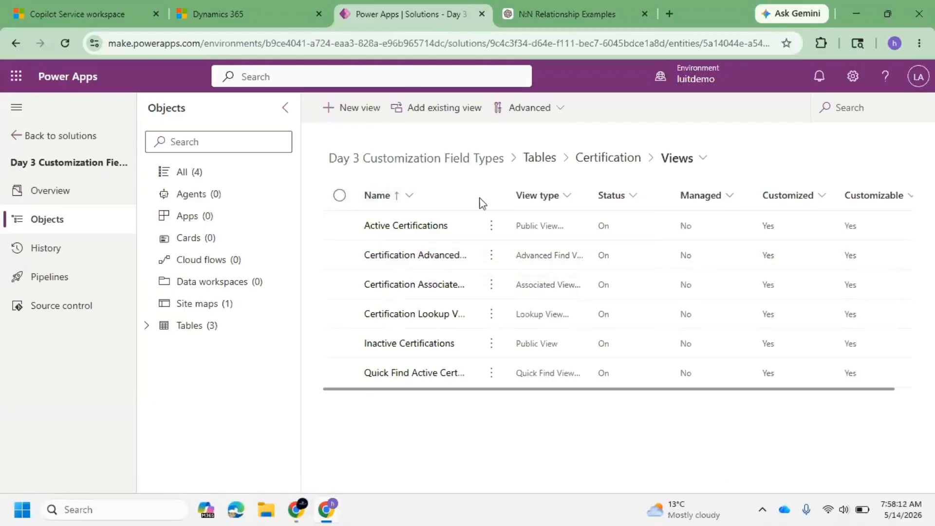
left_click_drag(471, 195, 538, 195)
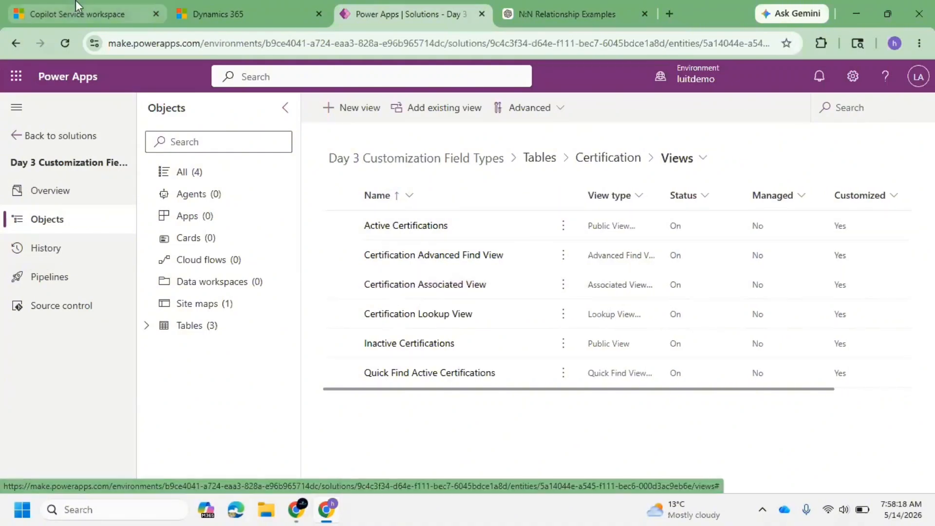
left_click(55, 10)
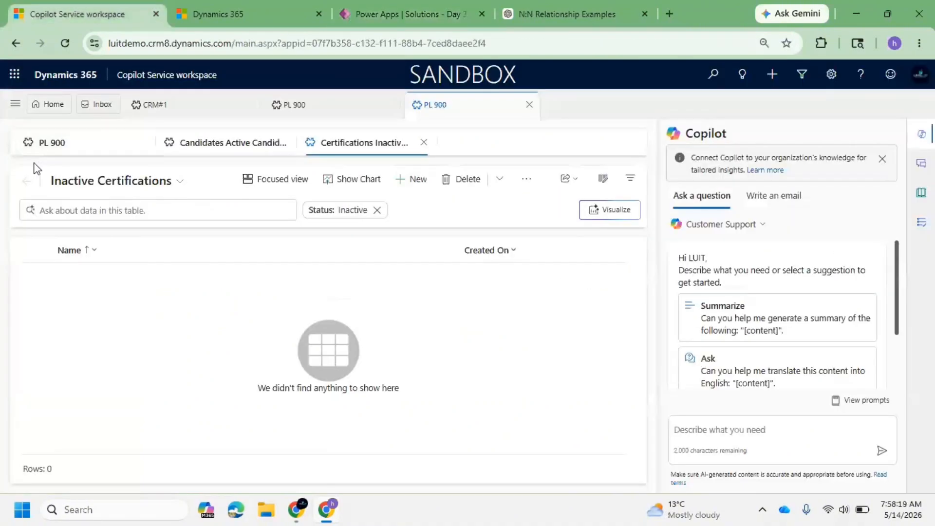
left_click(224, 147)
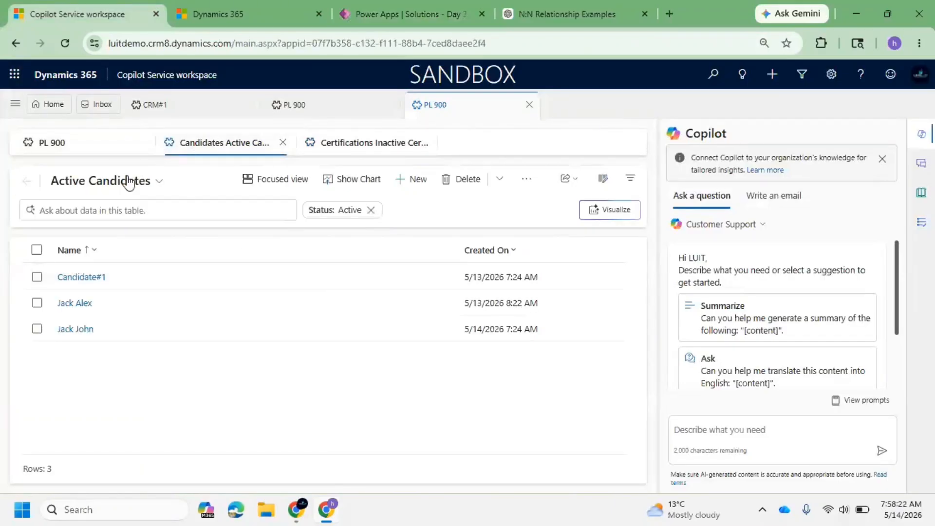
left_click(102, 280)
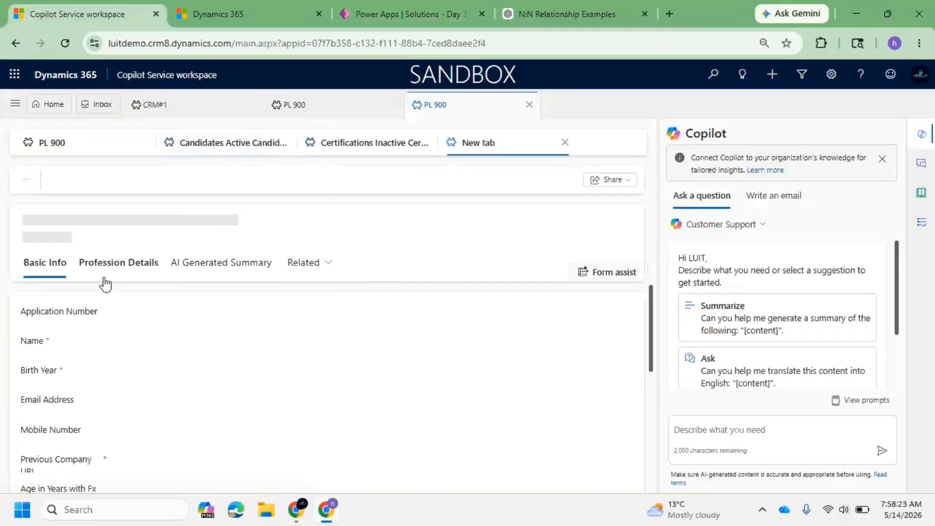
left_click(316, 273)
left_click(358, 342)
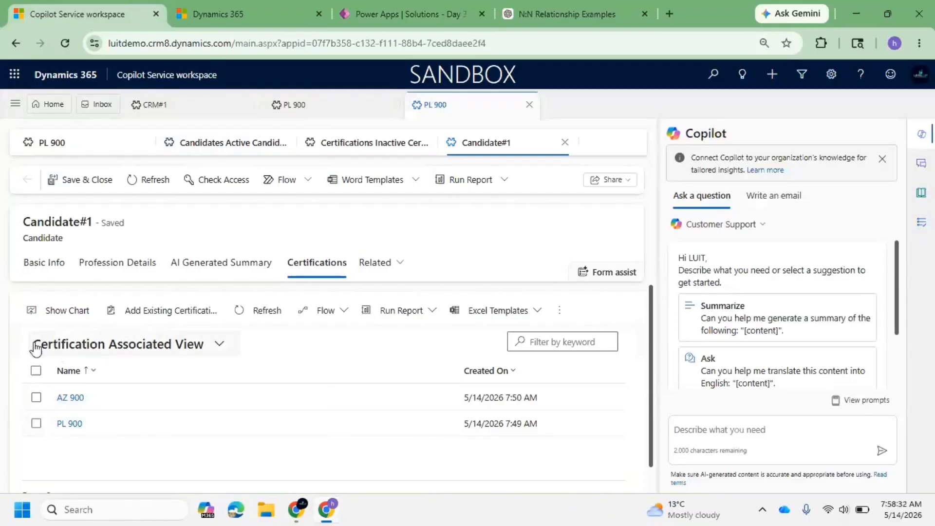
Open the Certification Associated View in the Power Apps view designer.
left_click(382, 13)
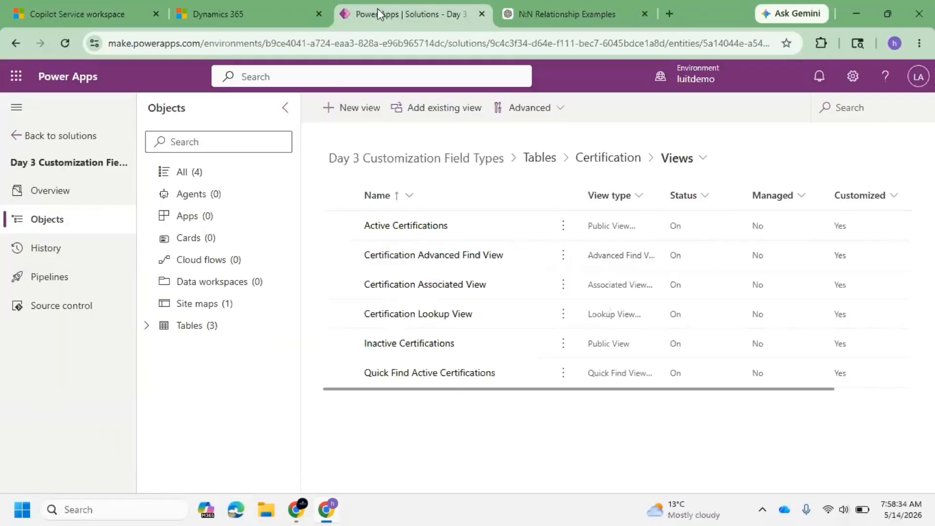
left_click(453, 288)
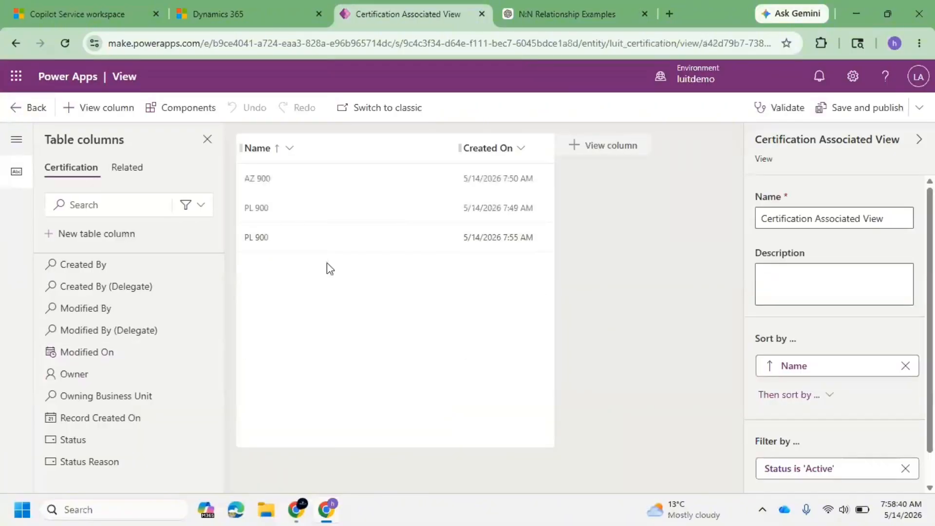
Add the Modified On column to the Certification Associated View, save and publish it, and return to the views list.
mouse_move(117, 359)
left_mouse_down()
mouse_move(400, 154)
mouse_move(380, 149)
left_mouse_up()
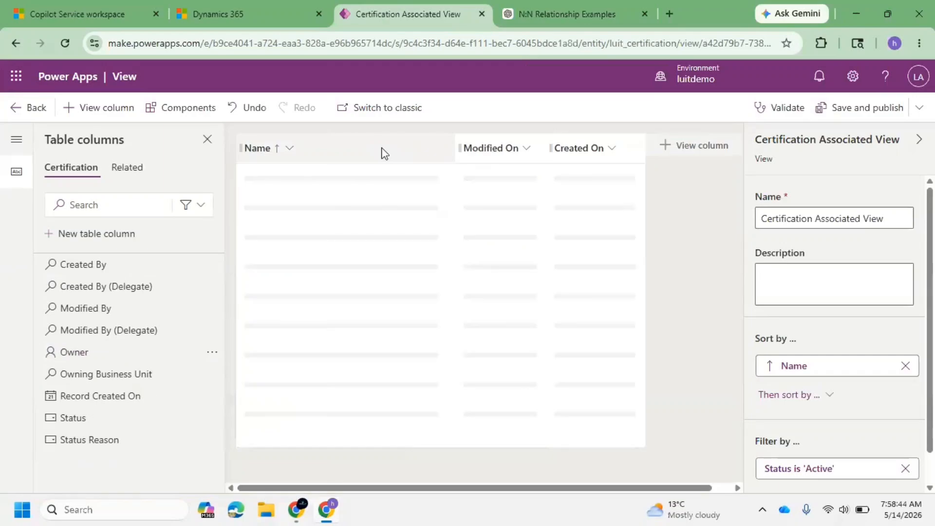
left_click(879, 111)
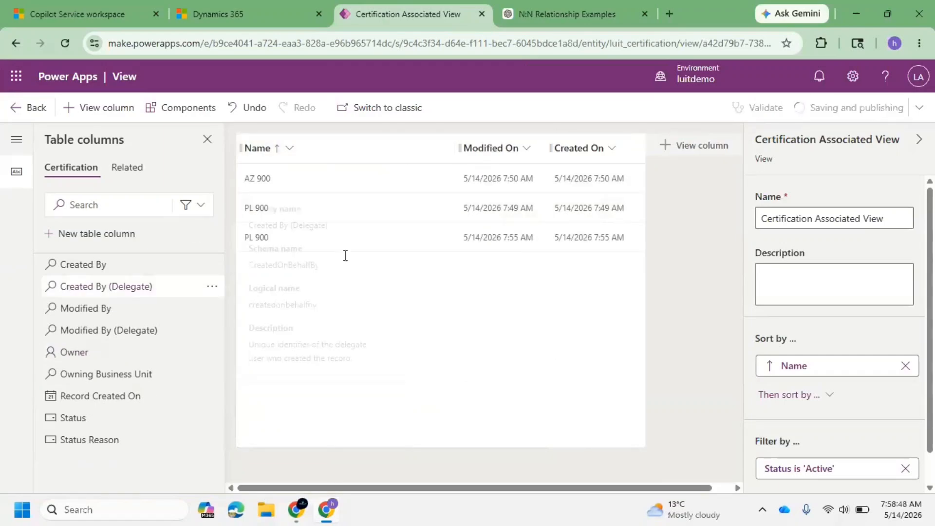
left_click(62, 21)
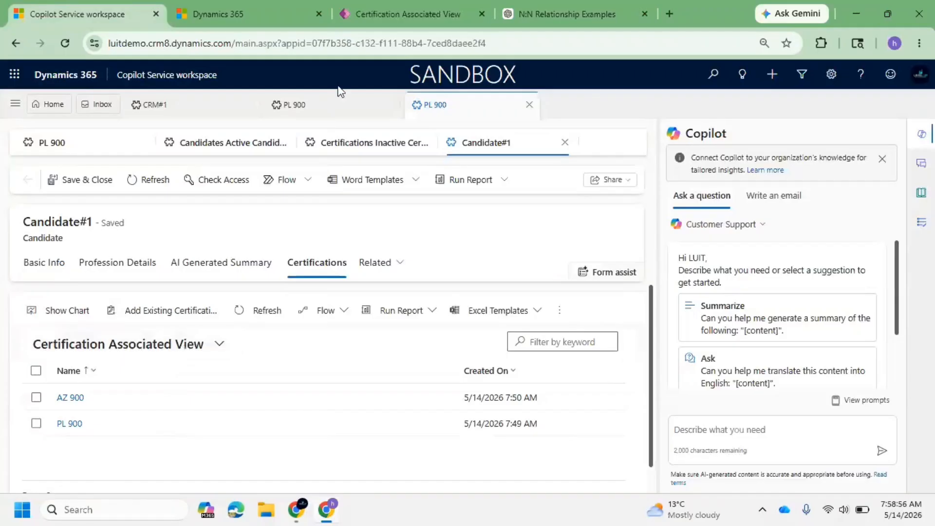
left_click(399, 7)
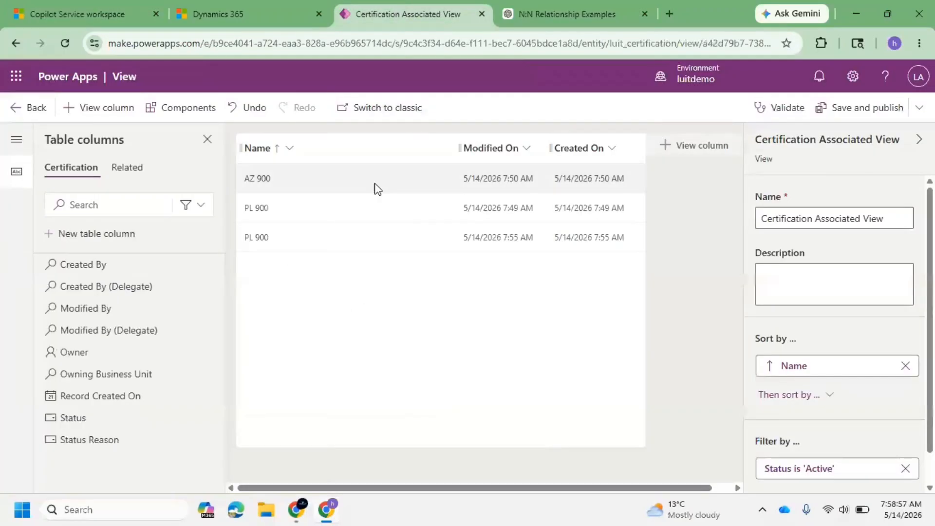
left_click(31, 112)
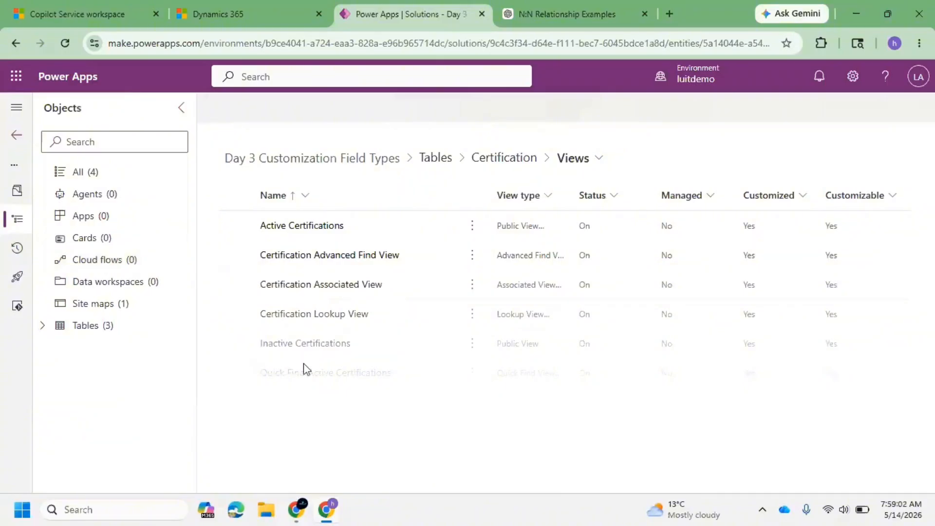
Open the Location table's Location Lookup View in the view designer.
left_click(90, 2)
left_click(408, 13)
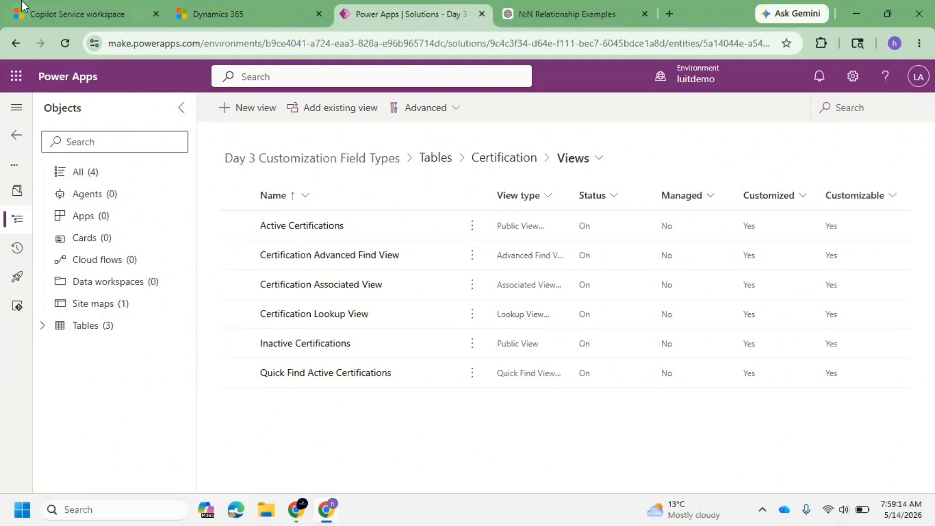
left_click(42, 325)
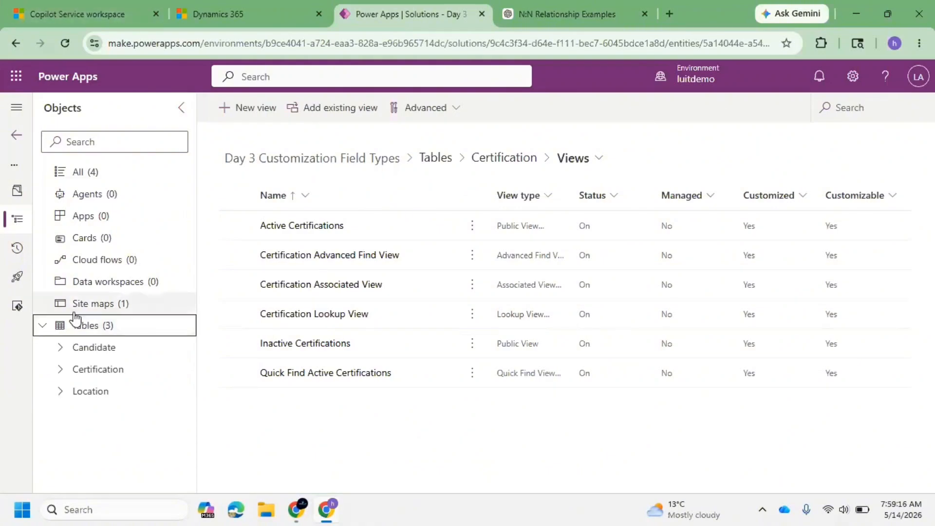
left_click(57, 395)
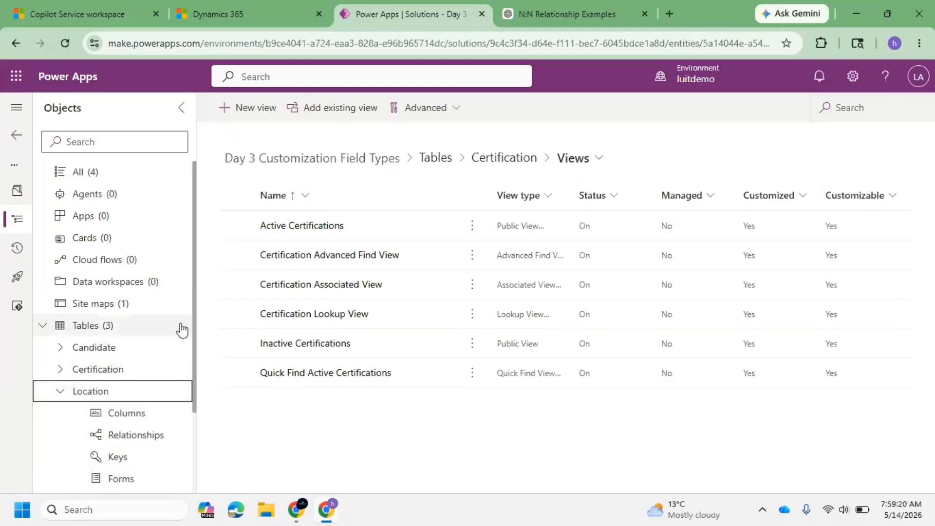
scroll(182, 328, "down", 2)
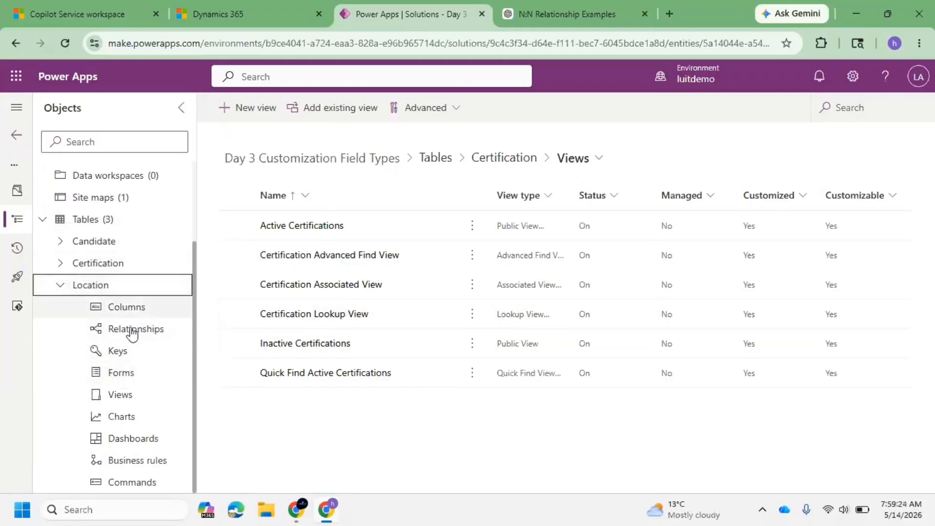
left_click(122, 374)
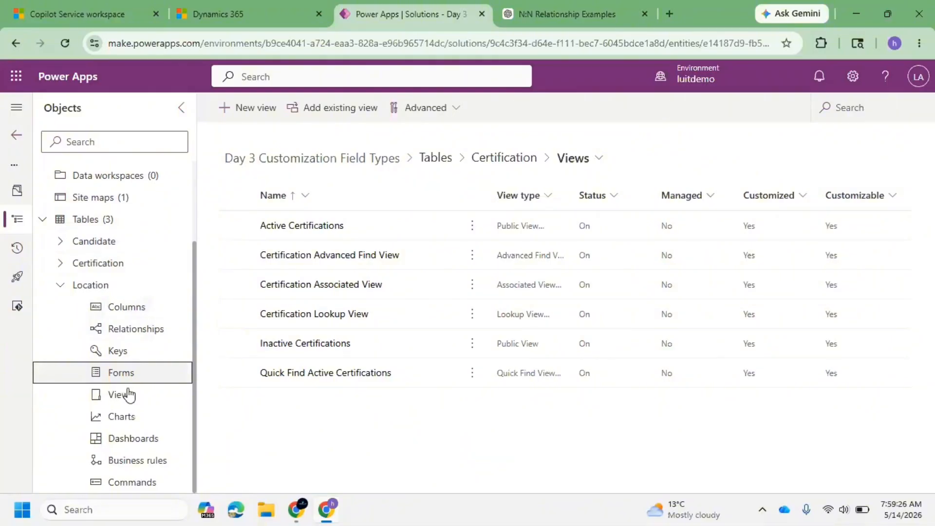
left_click(128, 394)
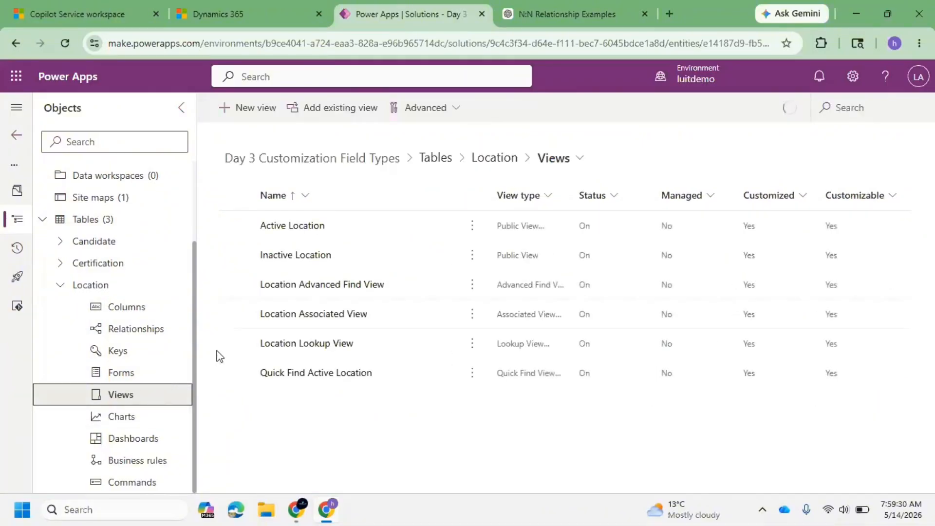
left_click(327, 344)
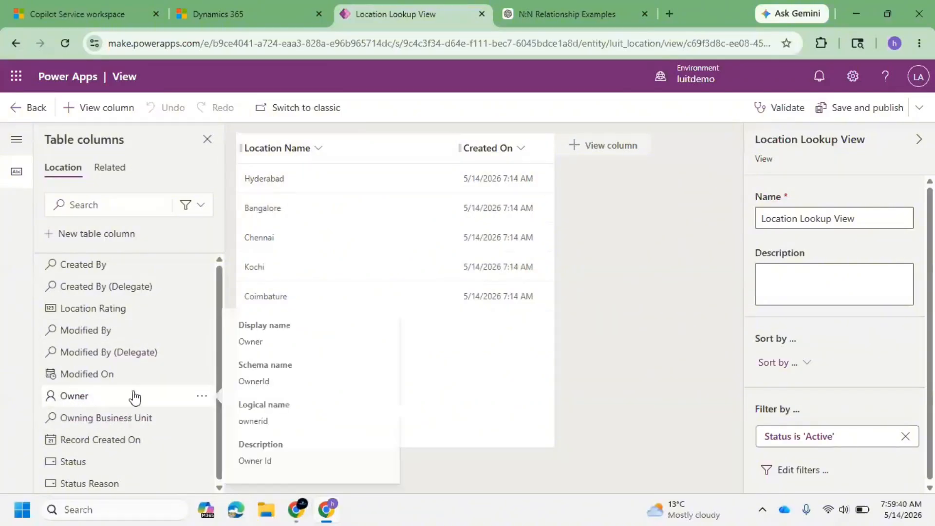
Add the Owner column to the Location Lookup View.
left_click_drag(132, 396, 369, 140)
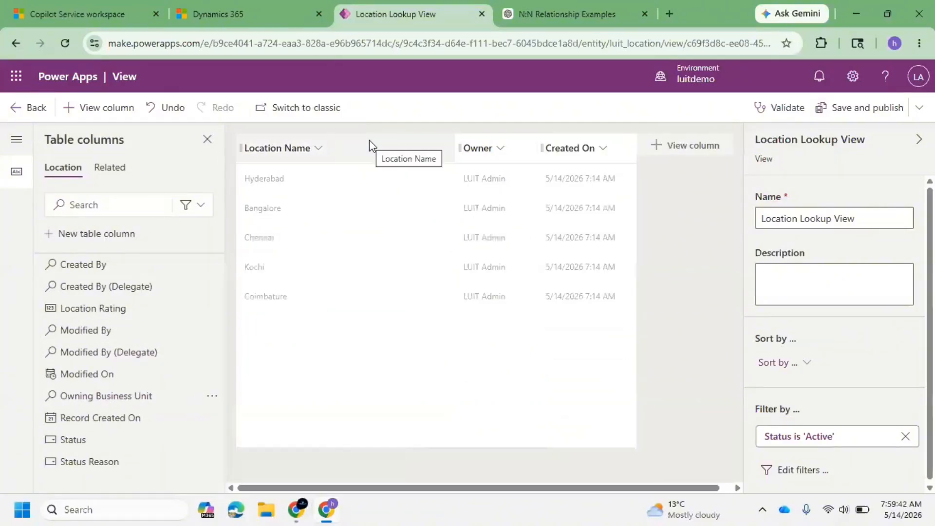
left_click(73, 7)
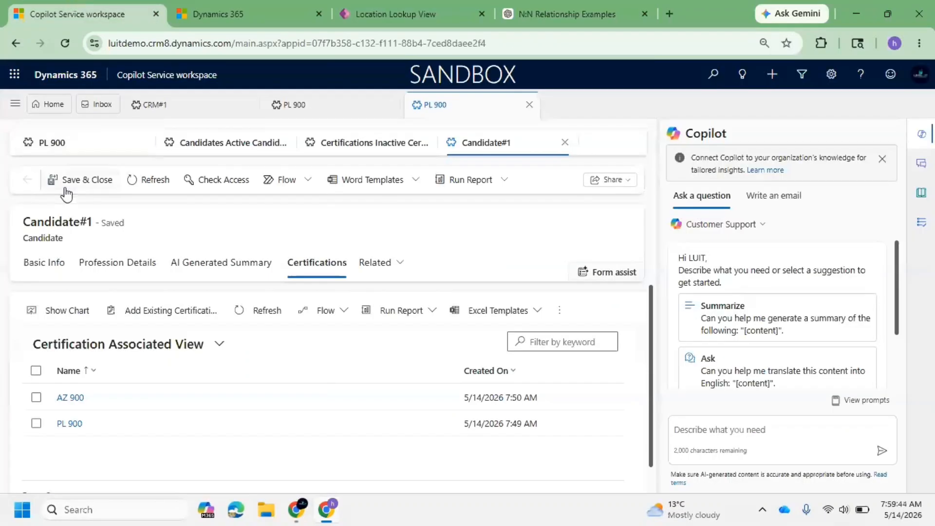
Examine the Preferred Location lookup on Candidate#1's Profession Details tab, including its advanced lookup dialog.
left_click(49, 265)
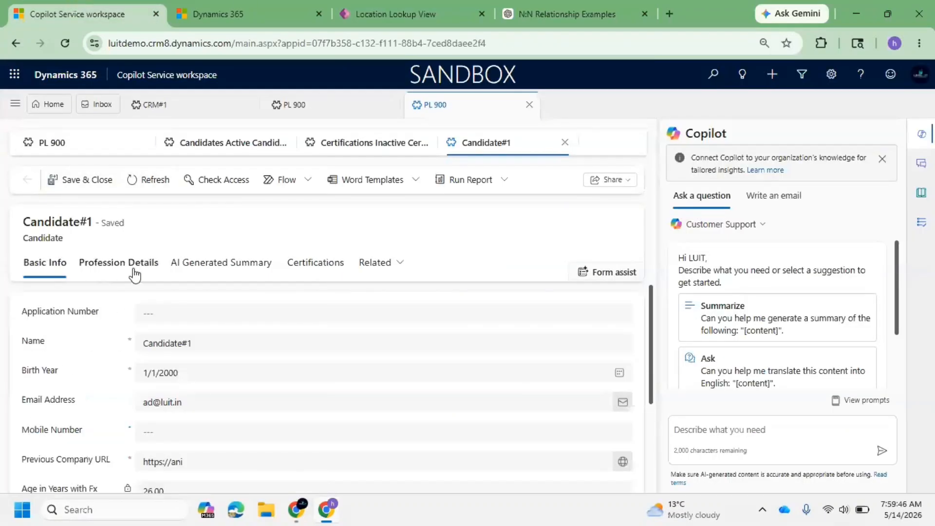
scroll(124, 302, "down", 5)
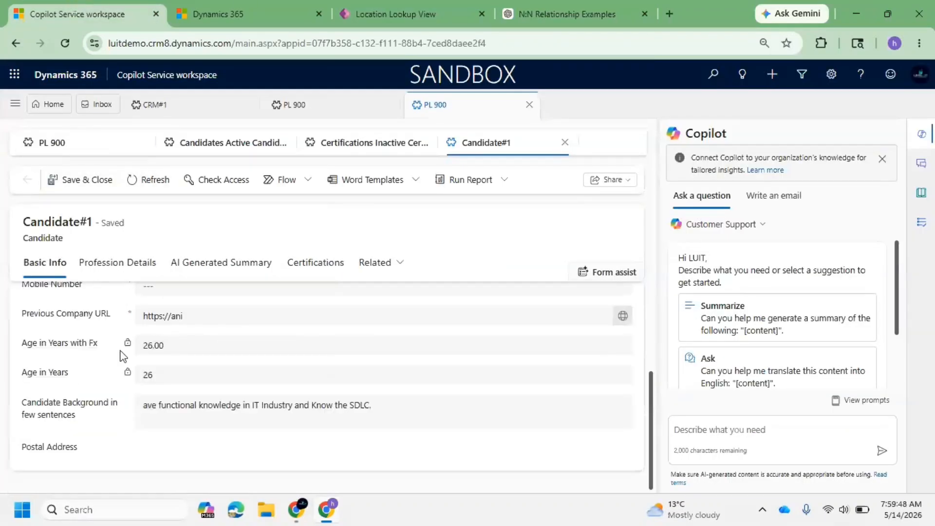
left_click(137, 263)
scroll(173, 388, "down", 5)
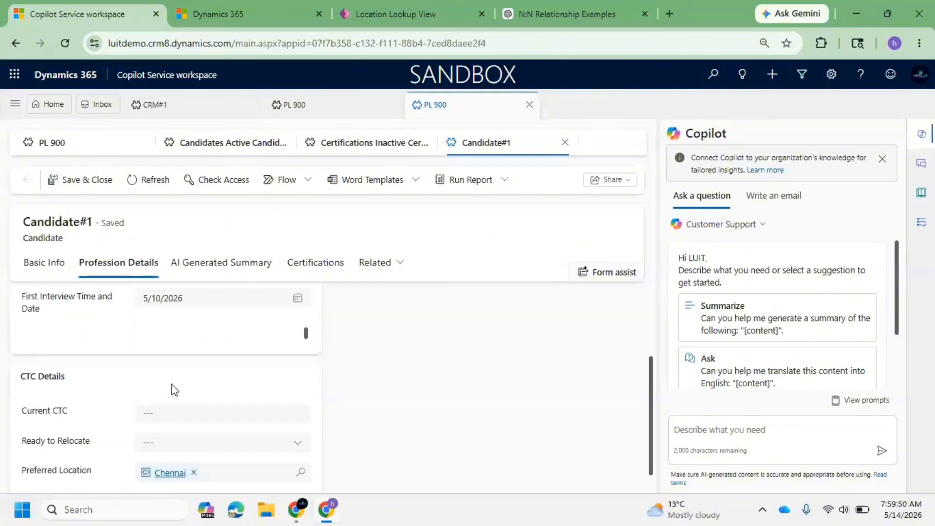
scroll(215, 372, "down", 5)
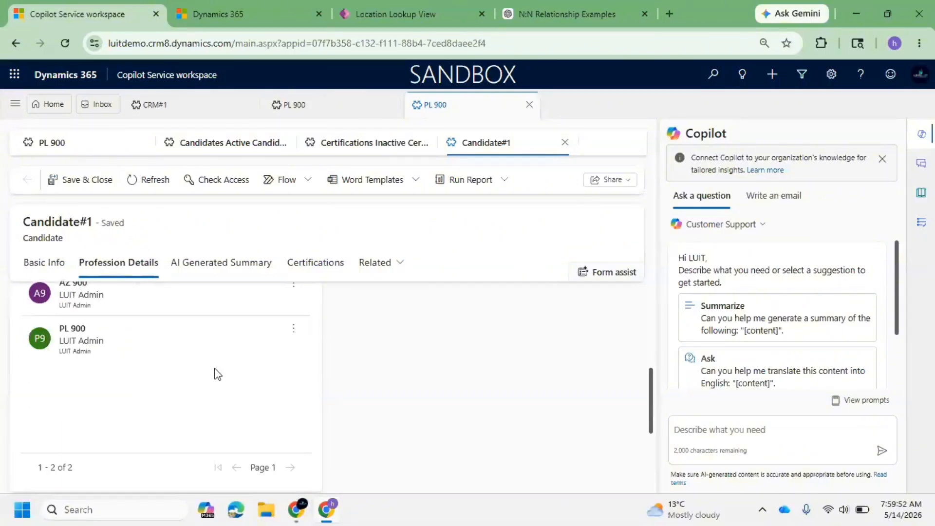
scroll(292, 436, "down", 2)
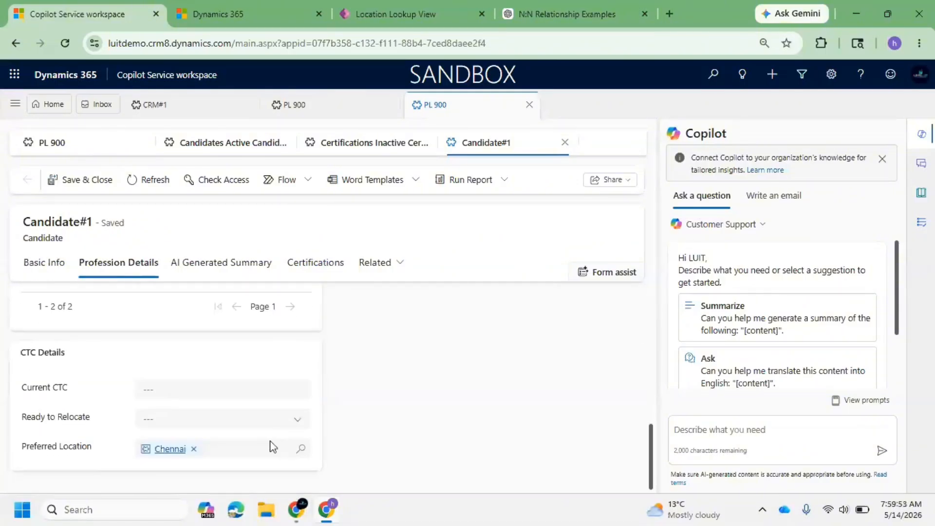
left_click(302, 450)
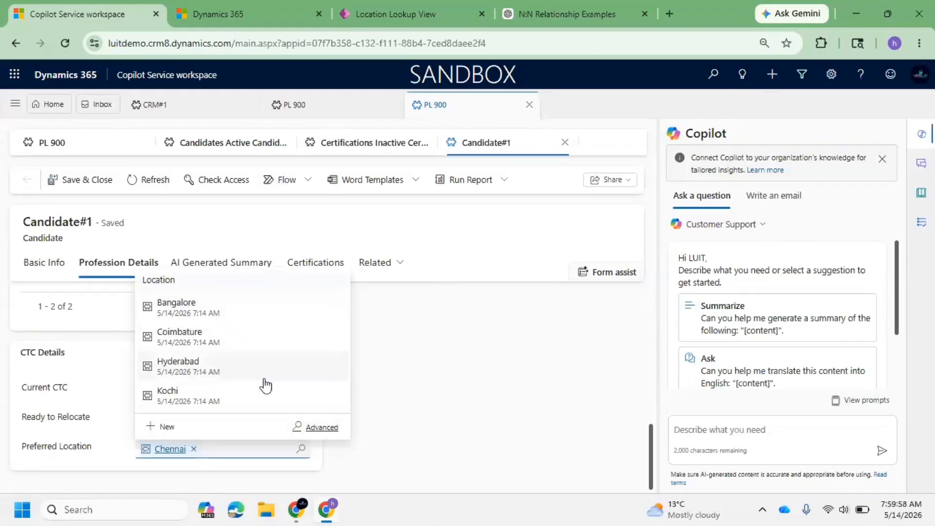
left_click(329, 430)
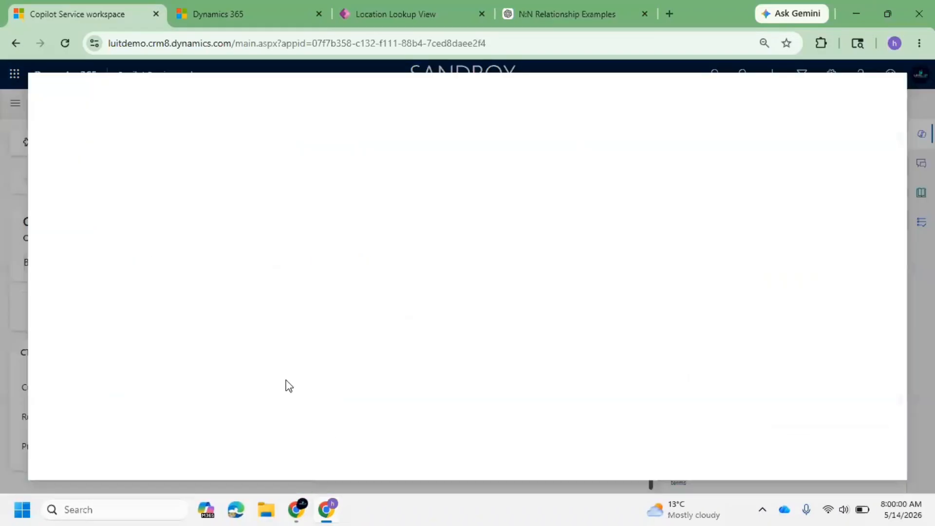
left_click(887, 92)
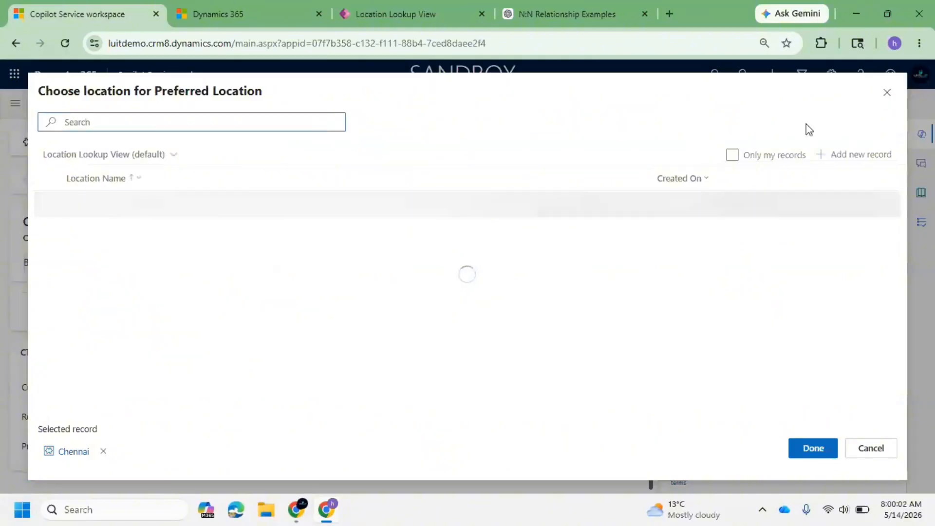
left_click(301, 448)
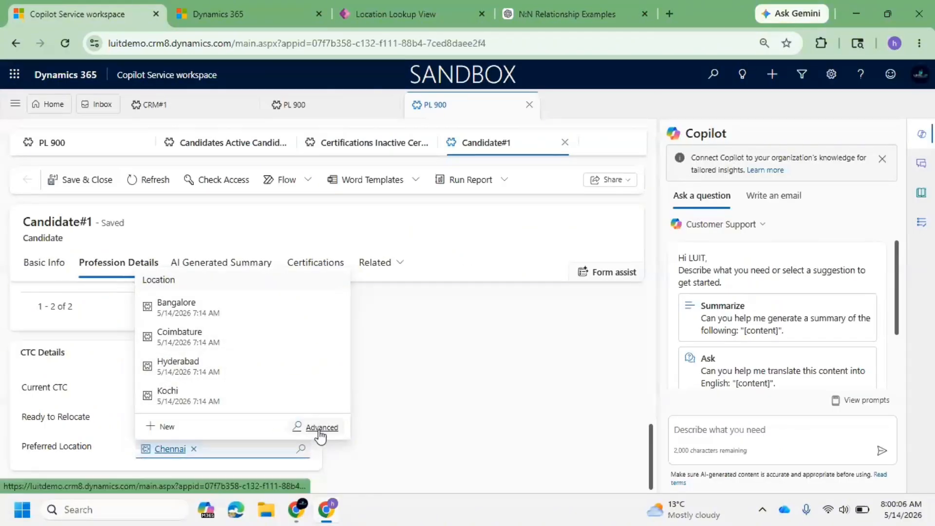
left_click(406, 15)
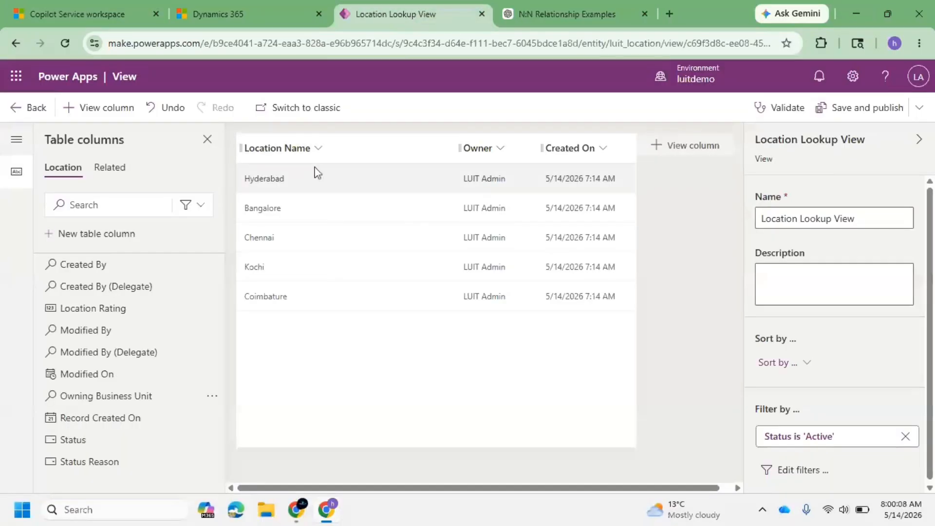
left_click(49, 6)
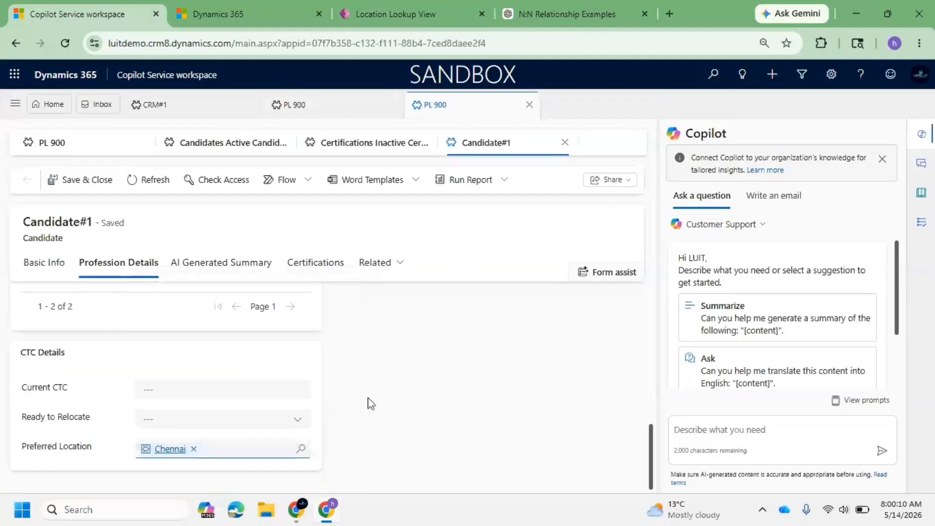
left_click(302, 449)
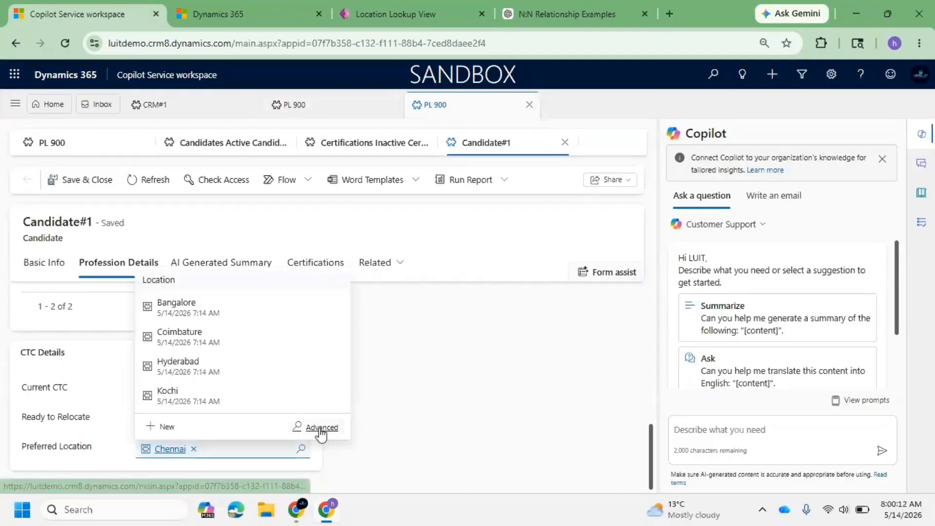
left_click(321, 426)
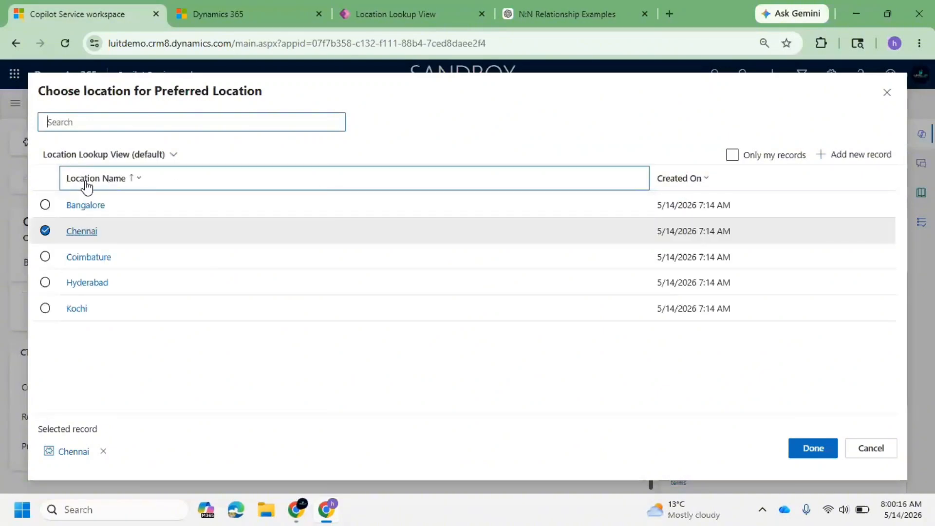
Save and publish the Location Lookup View.
left_click(390, 6)
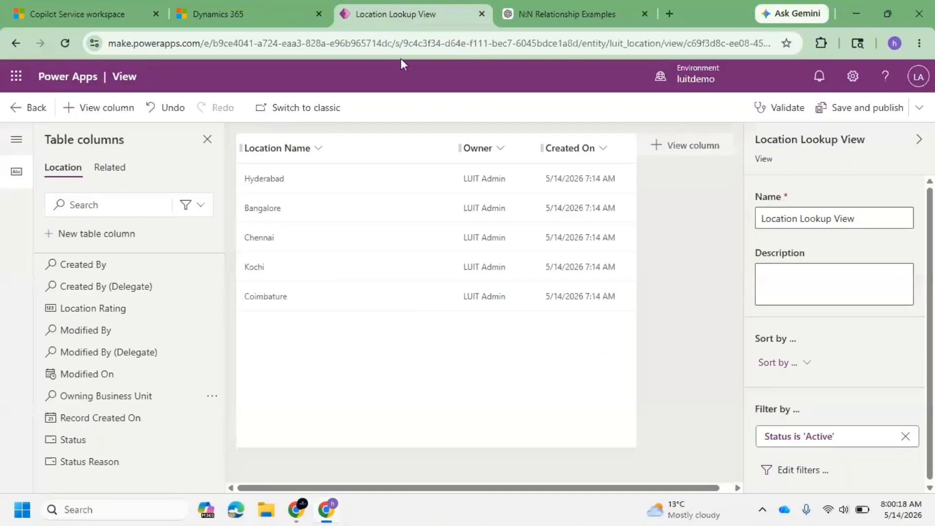
left_click(846, 108)
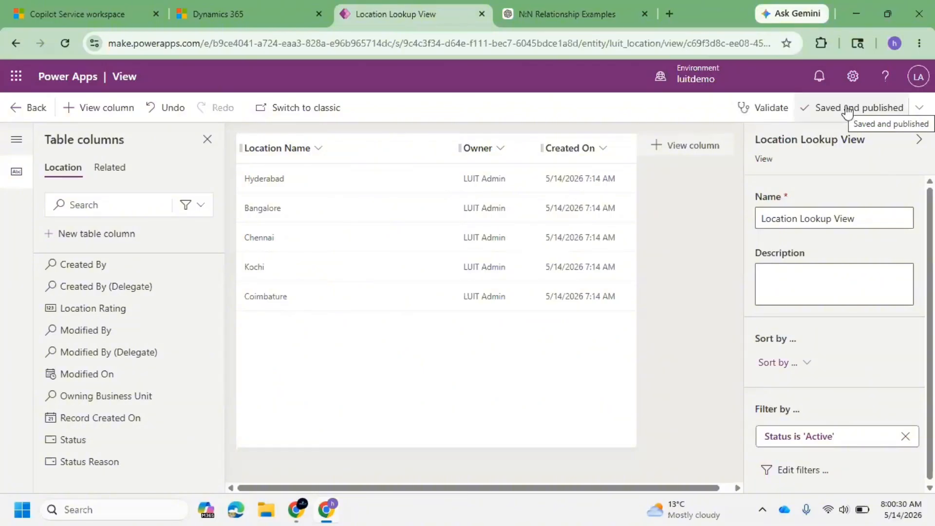
Refresh the Candidate#1 form and recheck the Preferred Location lookup on its Profession Details tab.
left_click(77, 1)
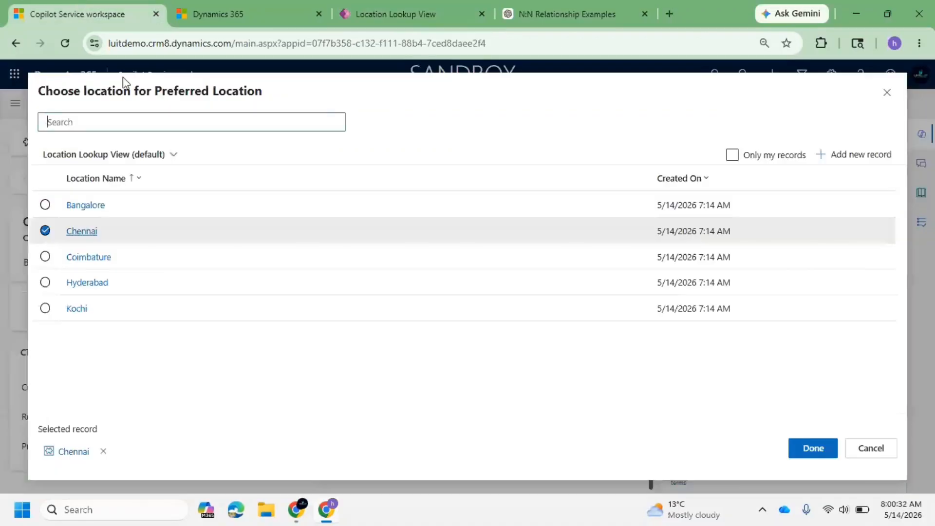
left_click(886, 93)
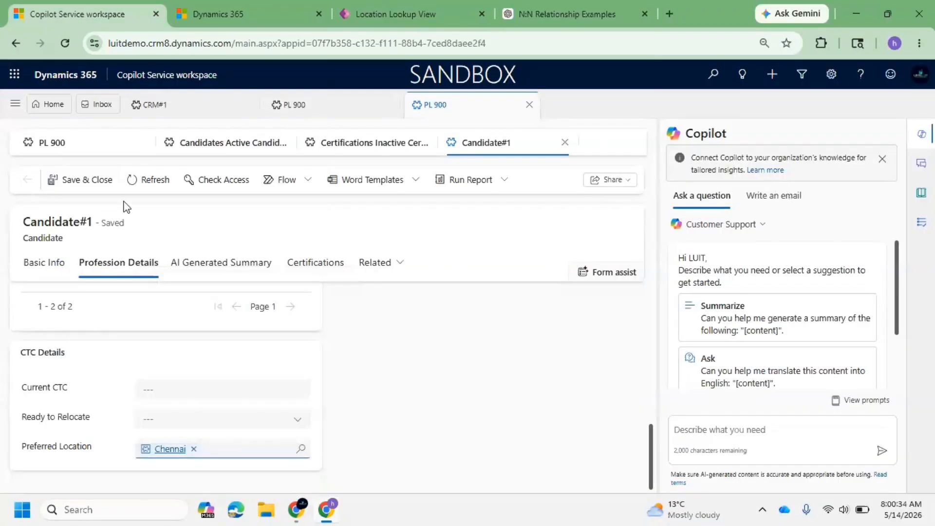
left_click(130, 179)
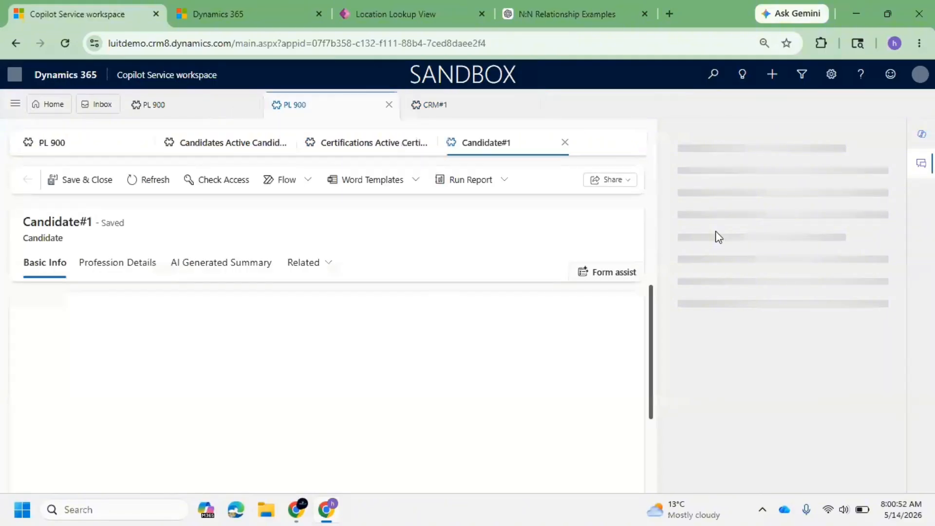
left_click(311, 266)
left_click(340, 345)
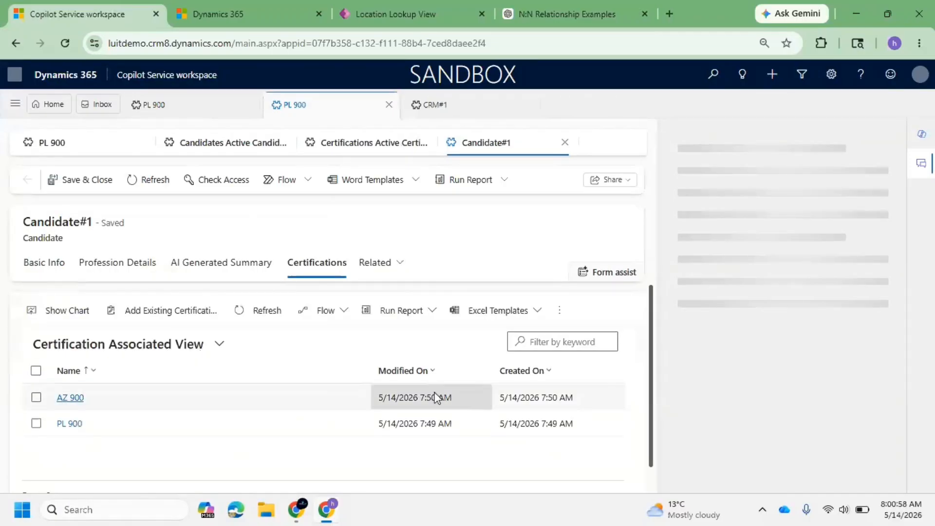
left_click(138, 267)
scroll(194, 357, "down", 2)
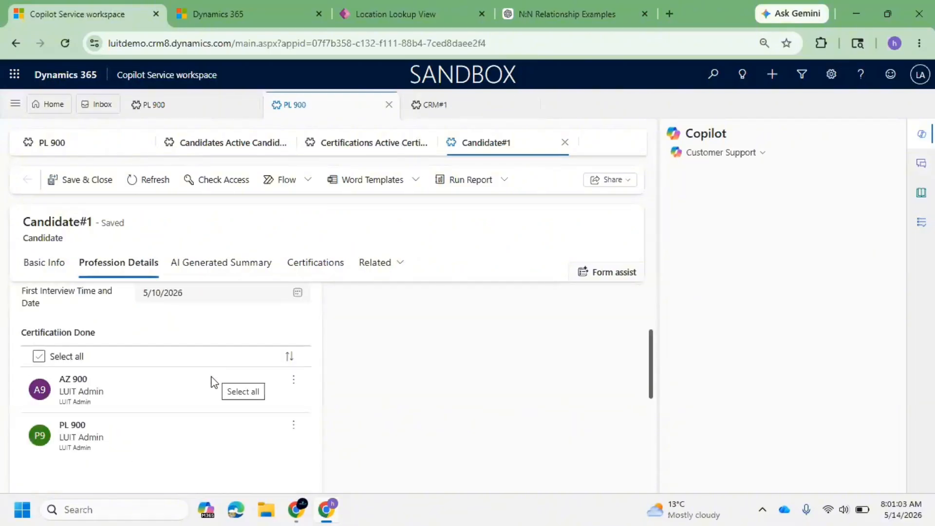
scroll(212, 385, "down", 3)
left_click(303, 456)
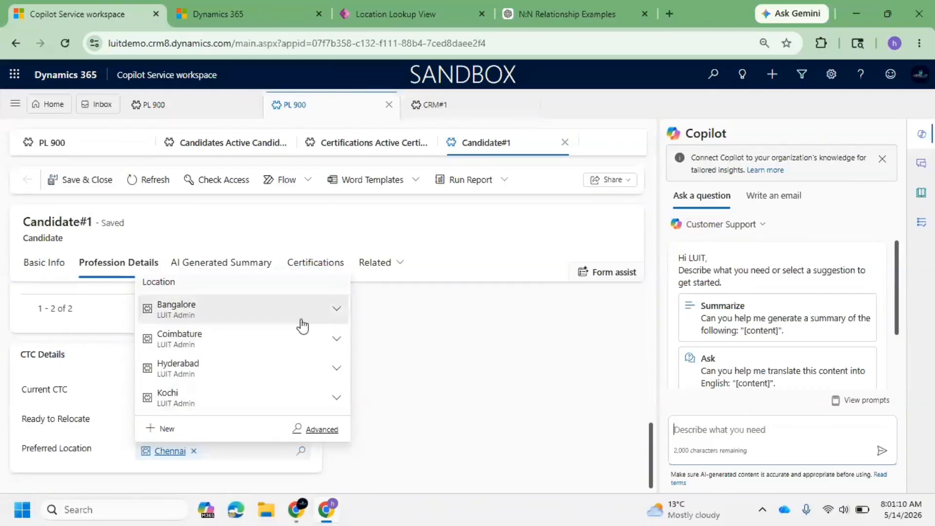
Examine the Preferred Location lookup entries and its advanced lookup dialog with the Owner column, then close the dialog.
left_click(336, 311)
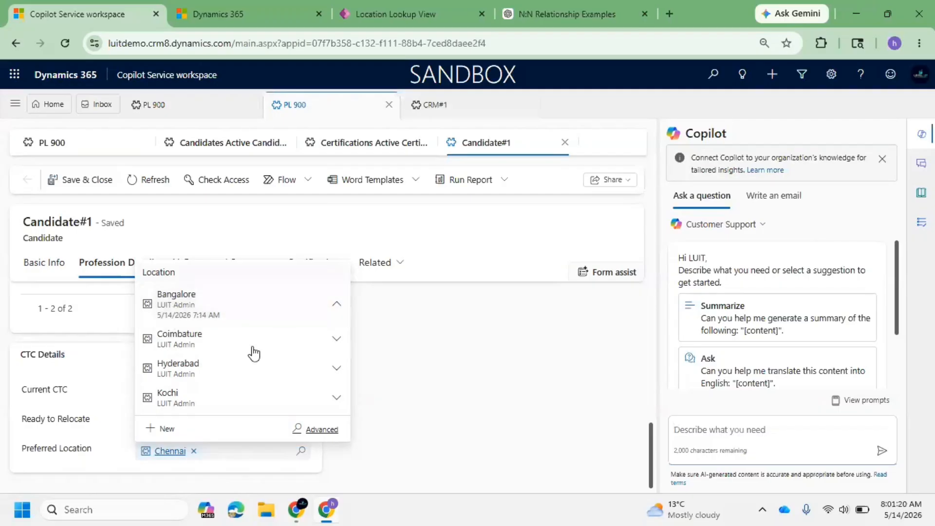
left_click(322, 429)
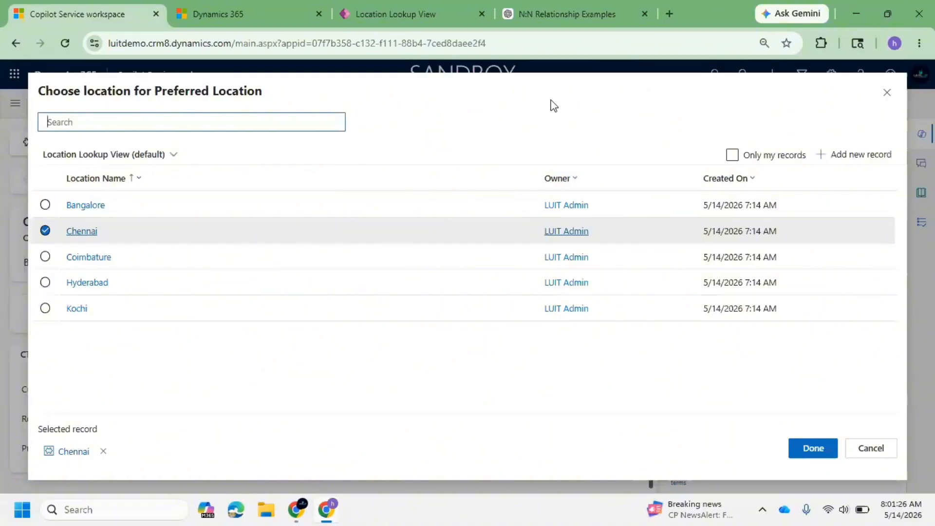
left_click(436, 19)
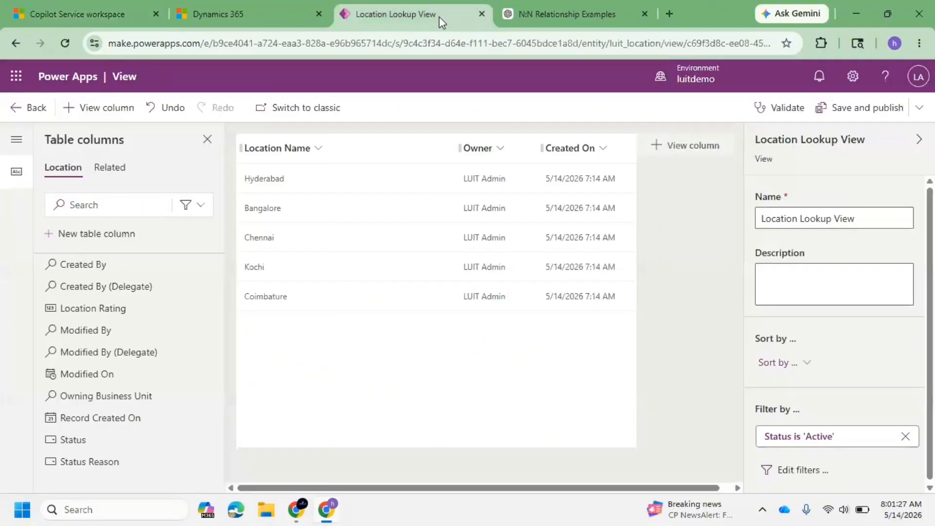
left_click(38, 113)
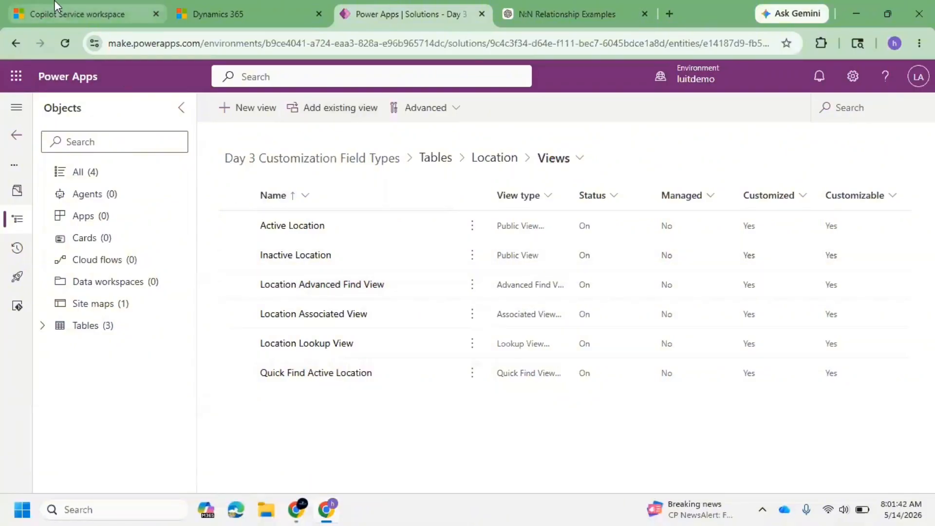
left_click(66, 6)
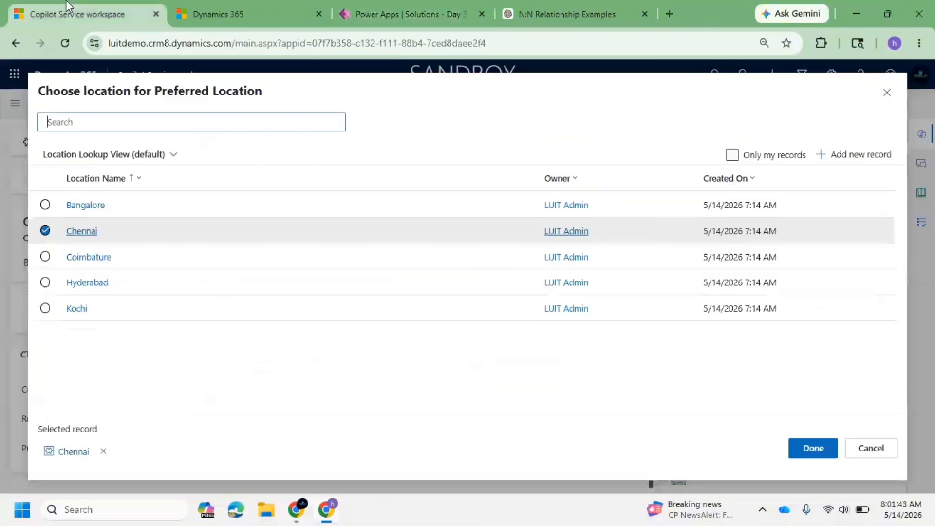
left_click(887, 92)
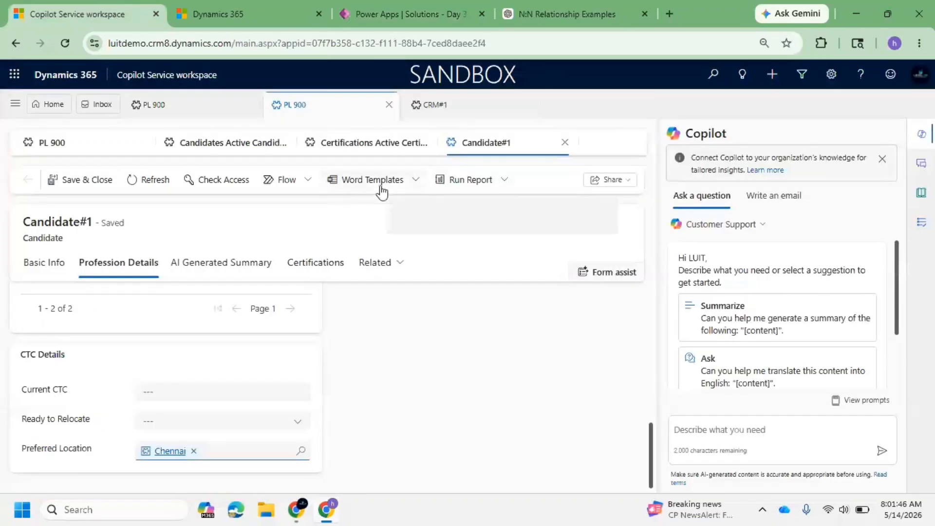
Search the workspace for PL 900 and review the search results.
left_click(367, 10)
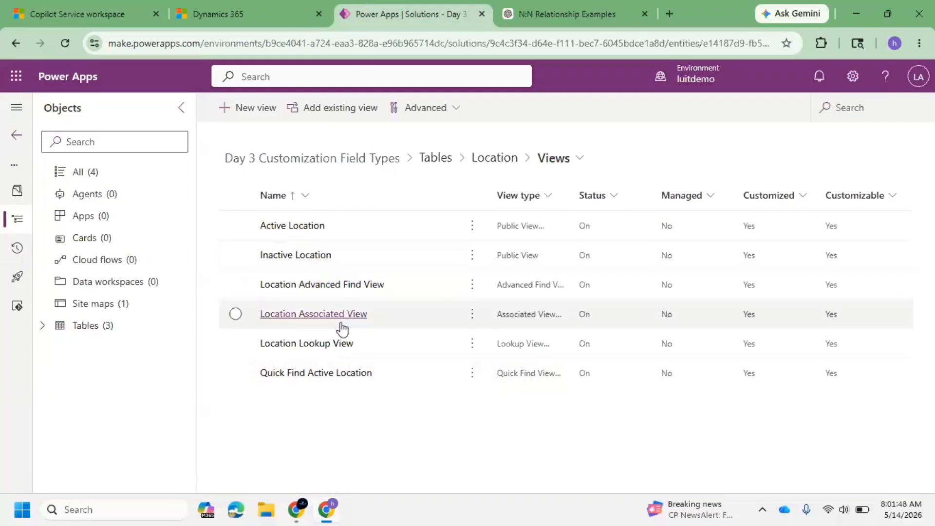
left_click(71, 4)
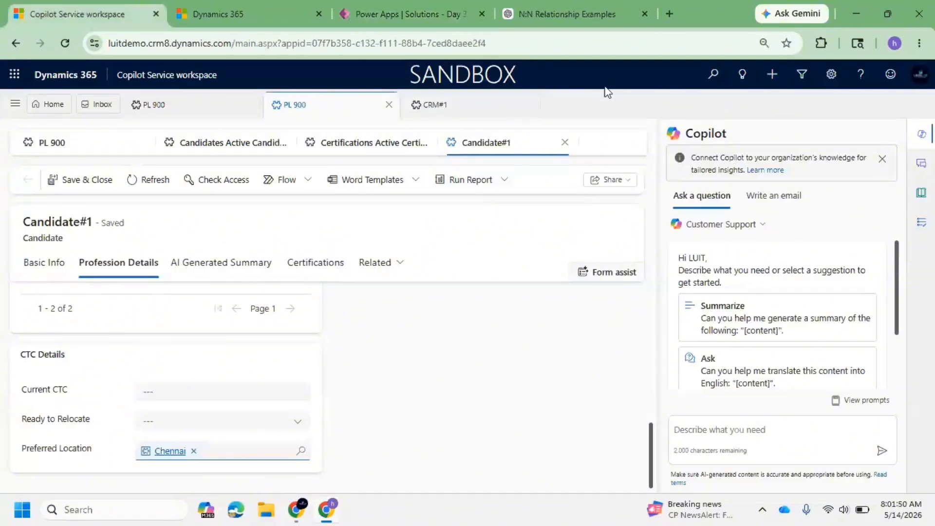
left_click(713, 74)
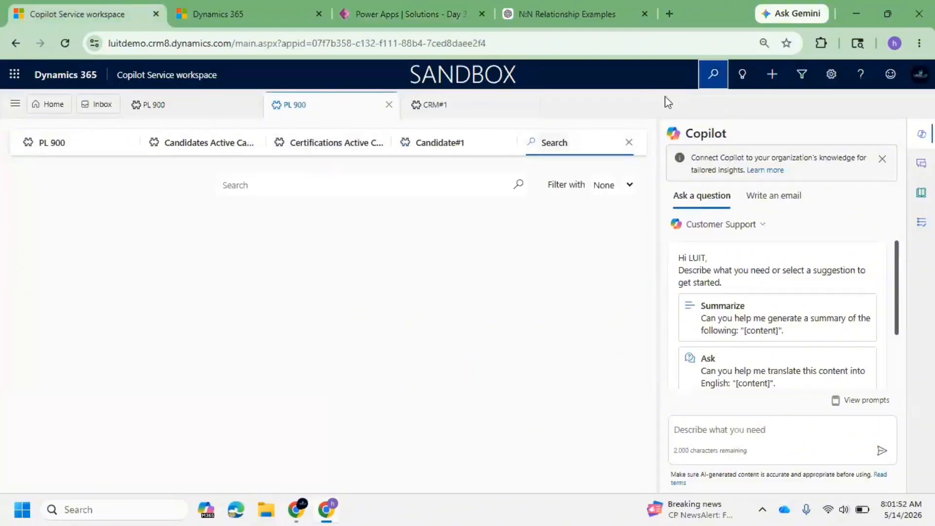
left_click(271, 186)
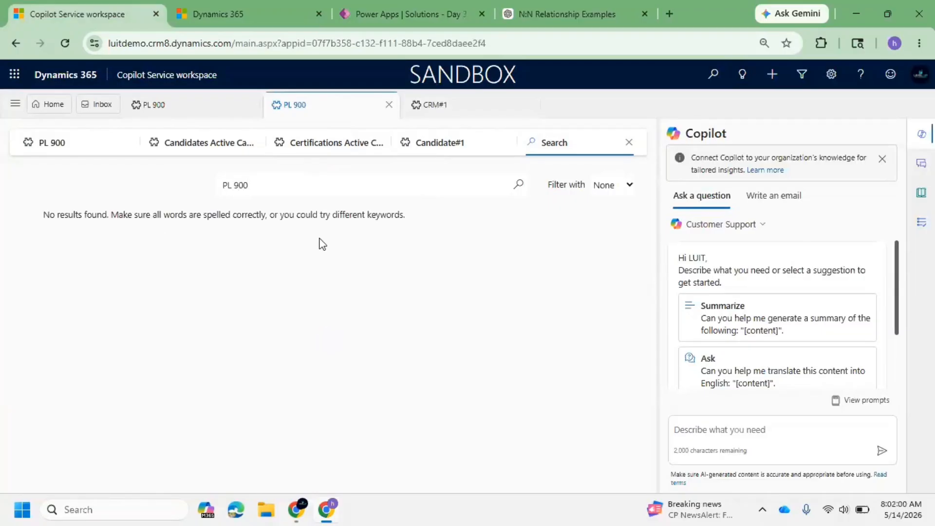
left_click_drag(137, 218, 368, 241)
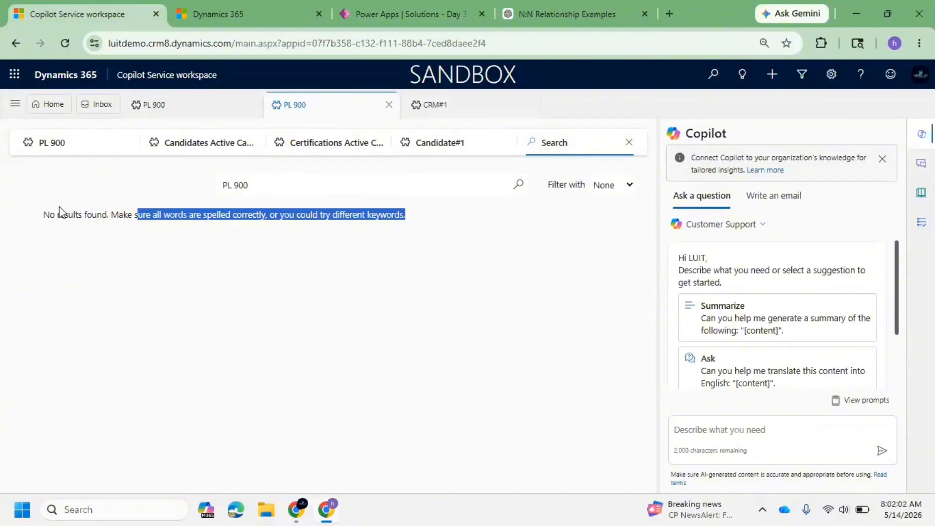
left_click_drag(43, 214, 290, 200)
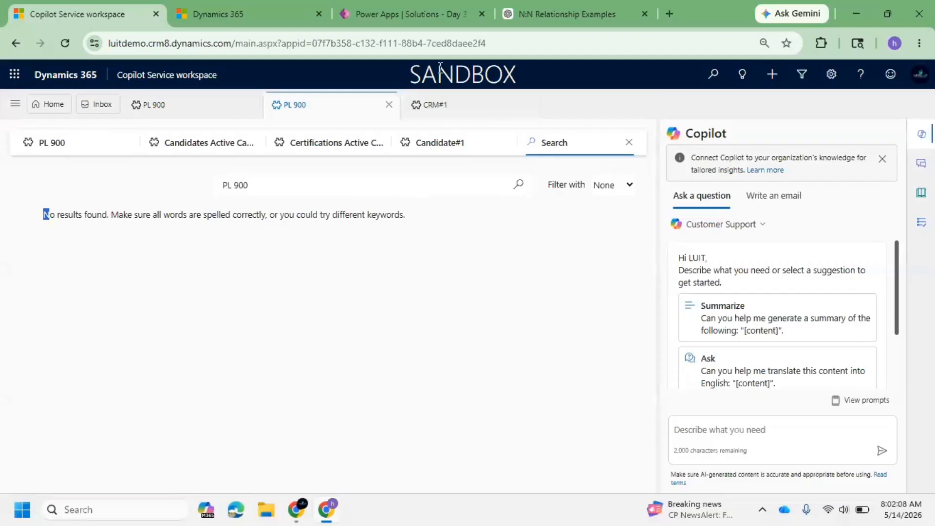
left_click(404, 14)
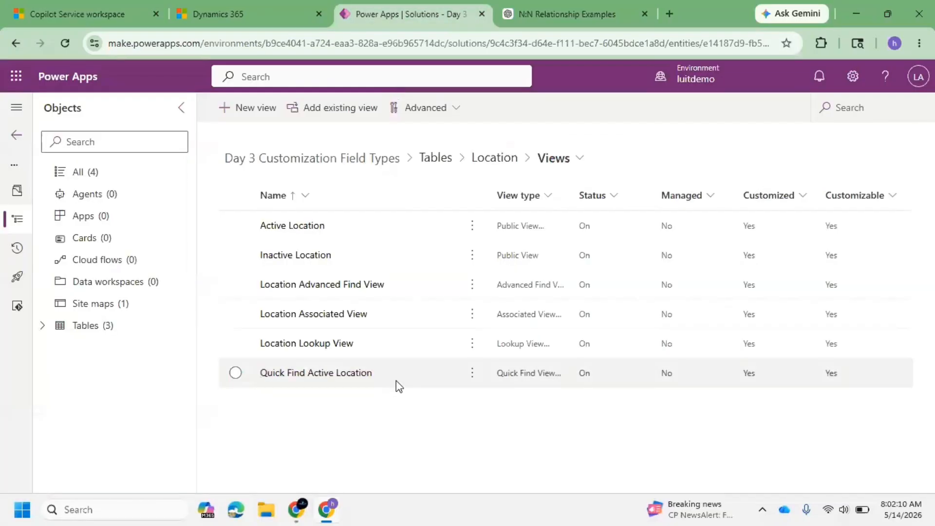
left_click(88, 14)
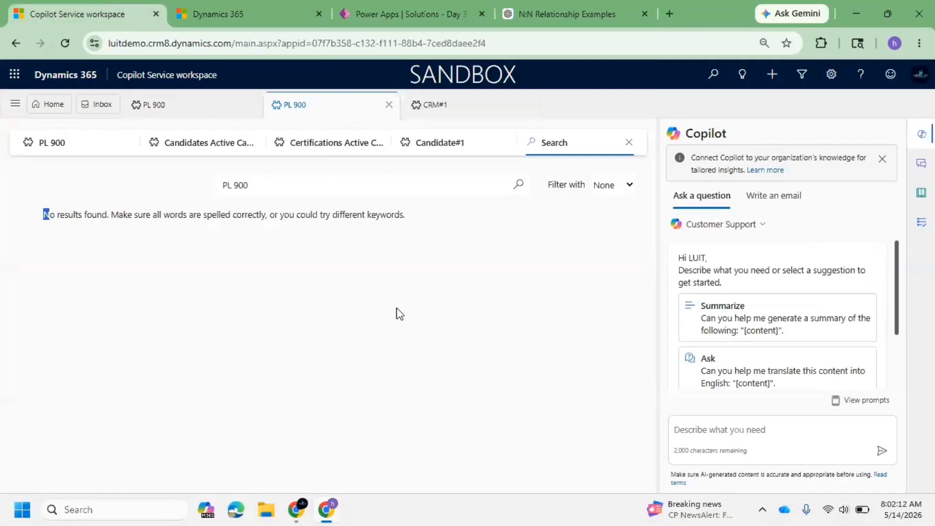
left_click(392, 16)
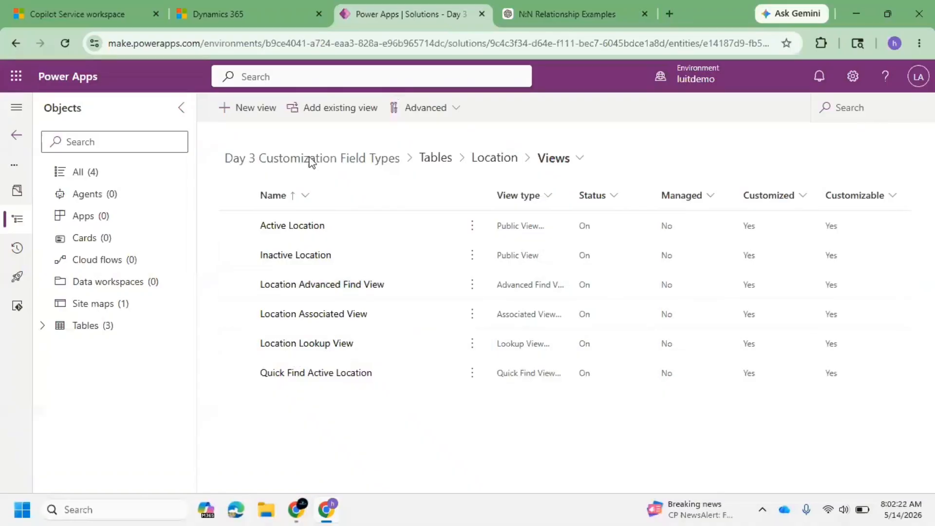
Start creating a new chart for the Location table from its Charts list in the solution.
left_click(43, 326)
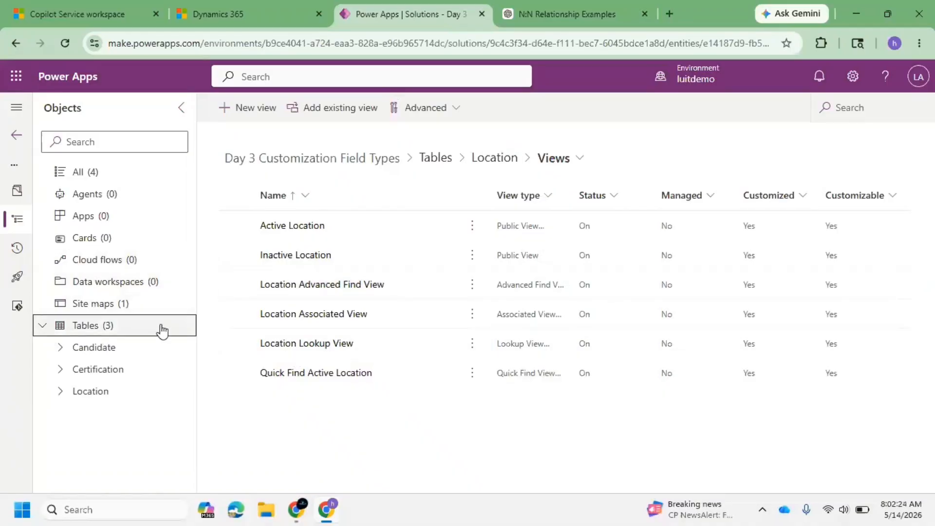
left_click(66, 397)
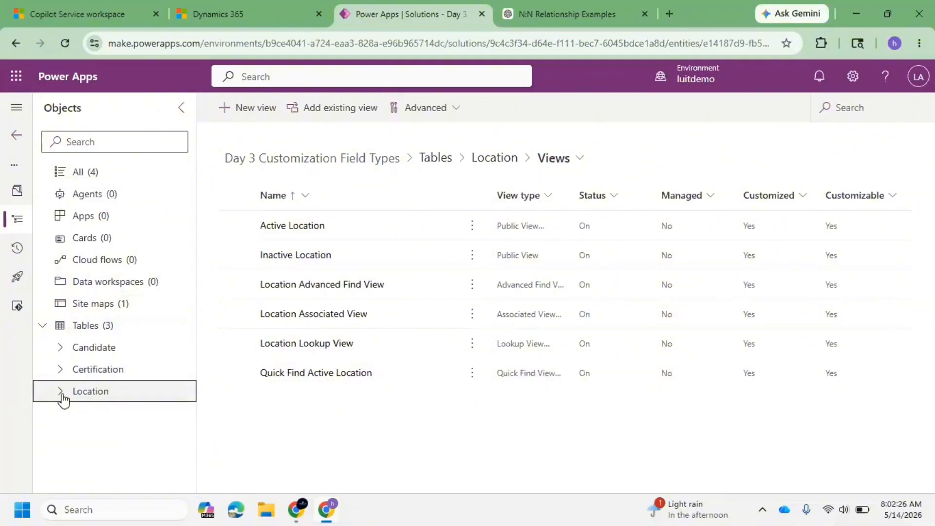
left_click(62, 394)
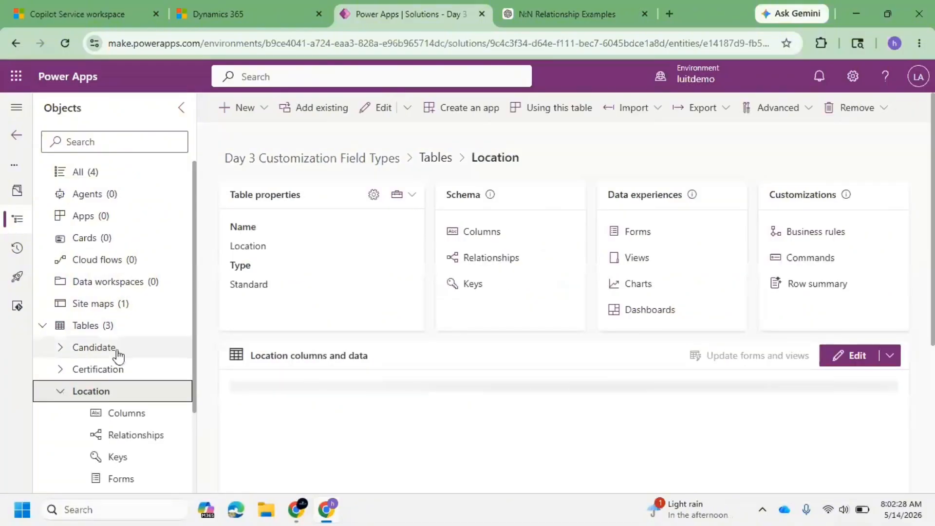
scroll(132, 367, "down", 2)
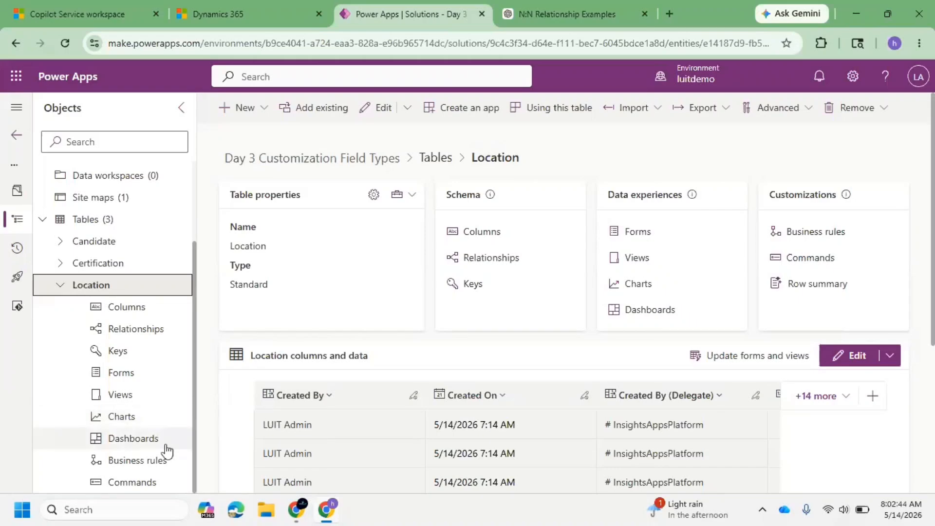
left_click(121, 417)
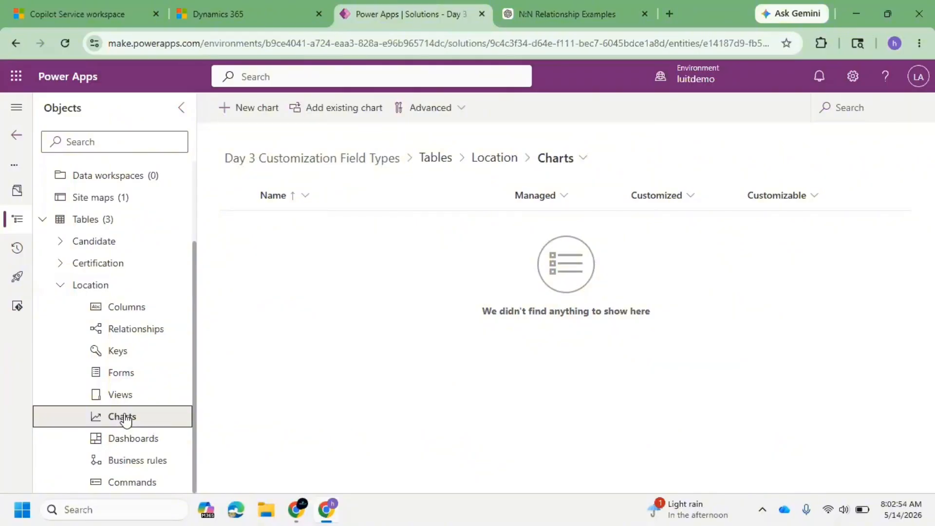
left_click(264, 109)
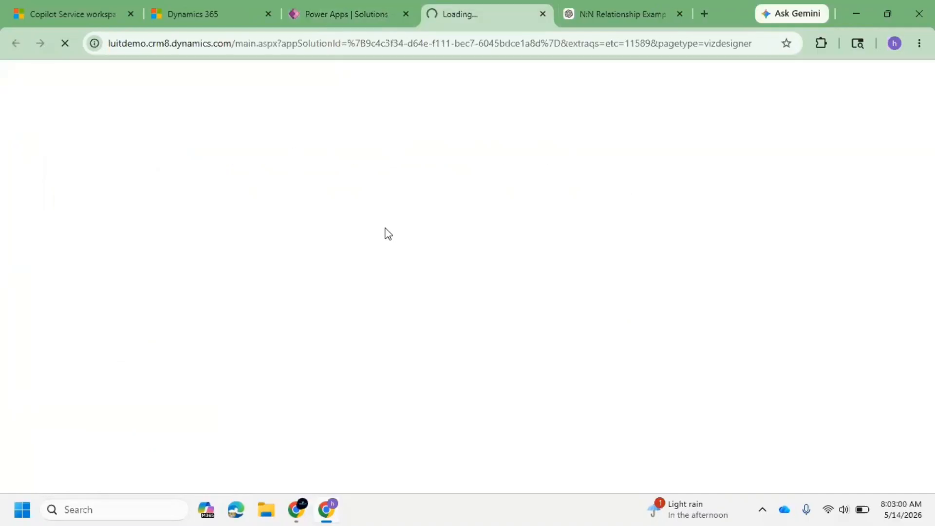
left_click(335, 5)
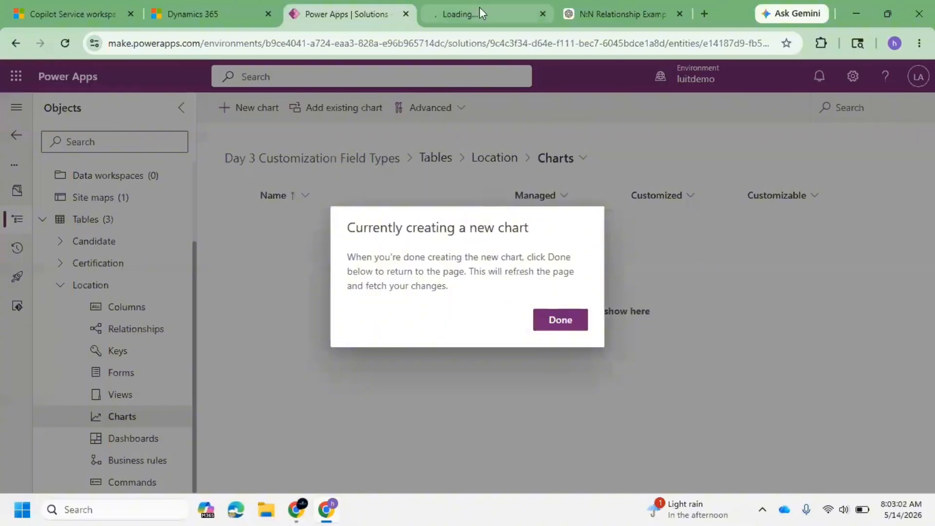
left_click(563, 320)
left_click(462, 6)
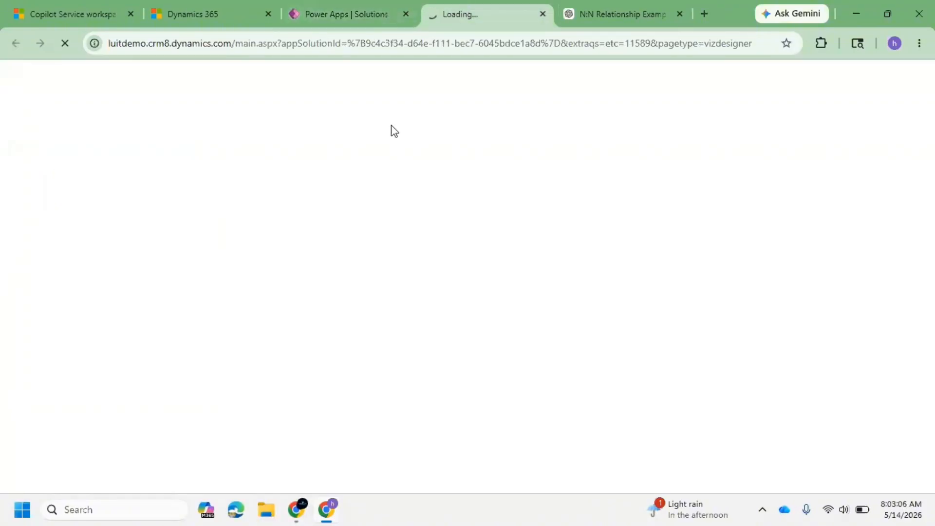
left_click(349, 2)
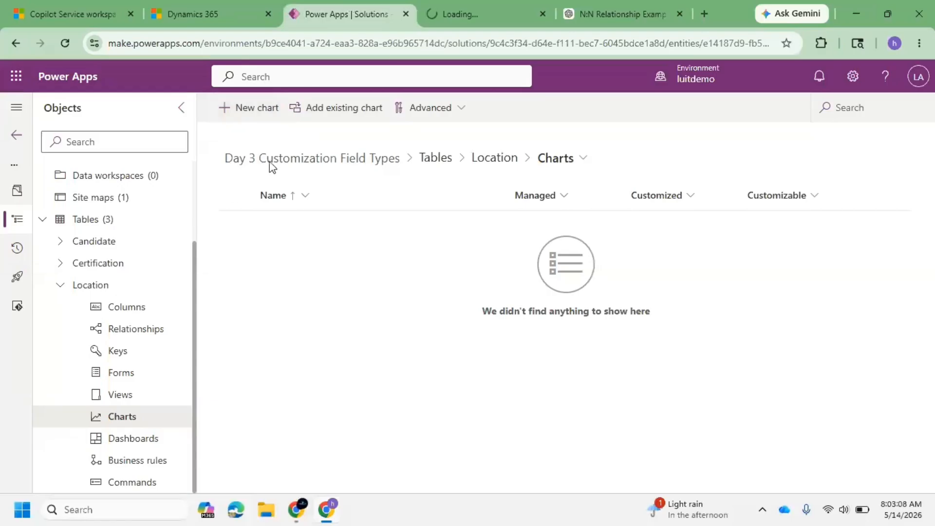
left_click(480, 14)
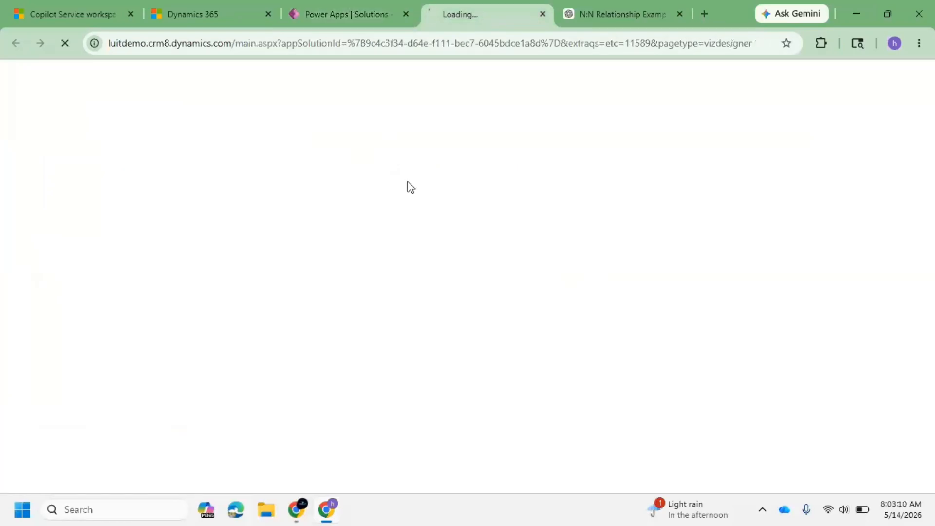
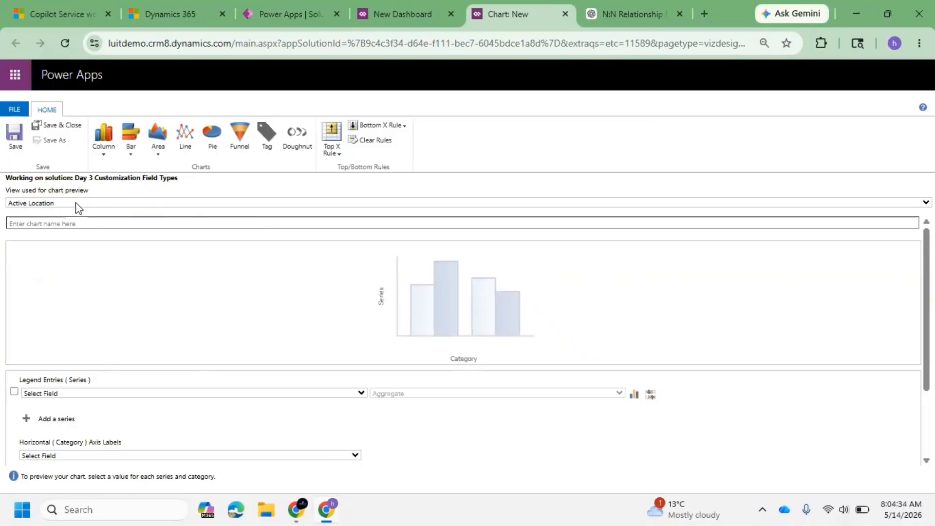
Set the chart's legend series field to Location Name.
left_click(55, 392)
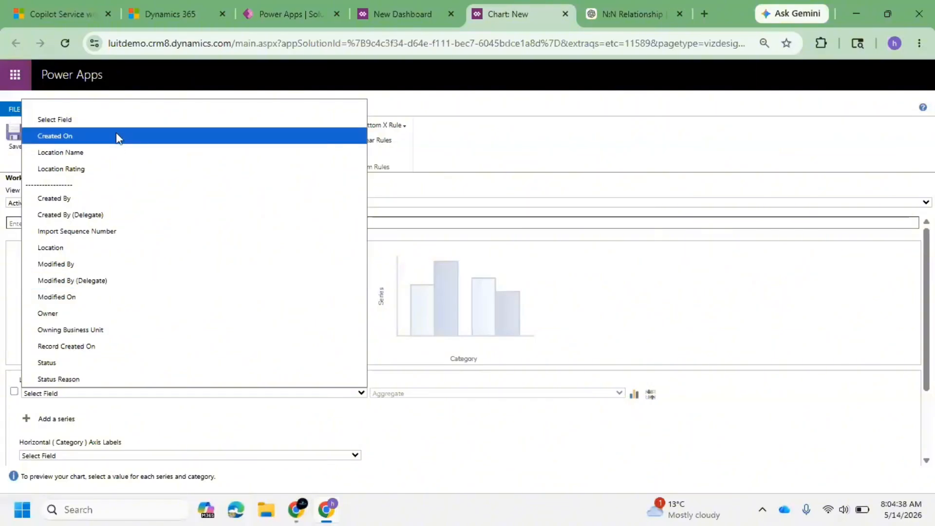
left_click(98, 153)
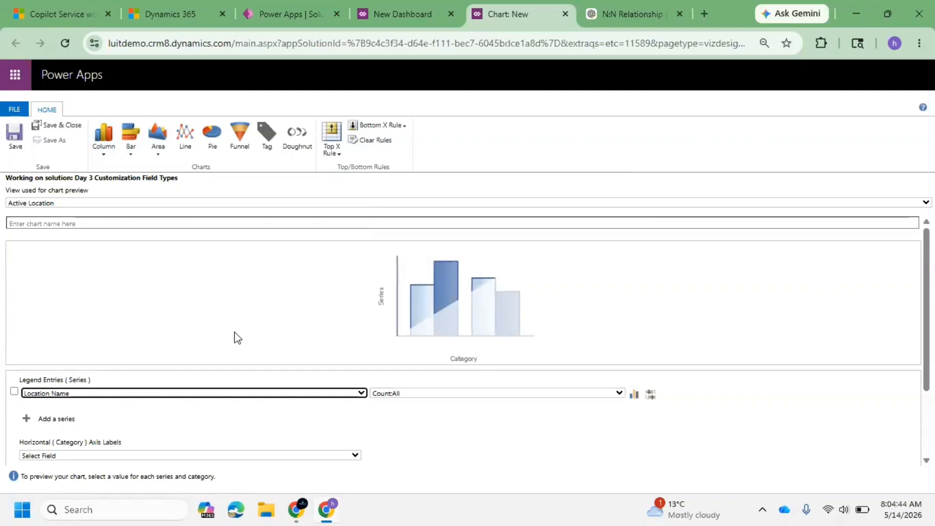
scroll(221, 367, "down", 2)
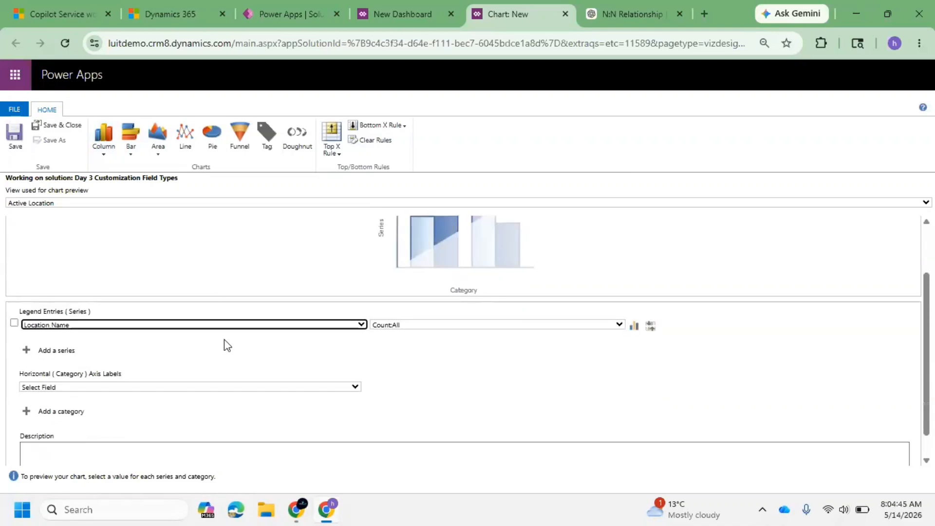
left_click(106, 388)
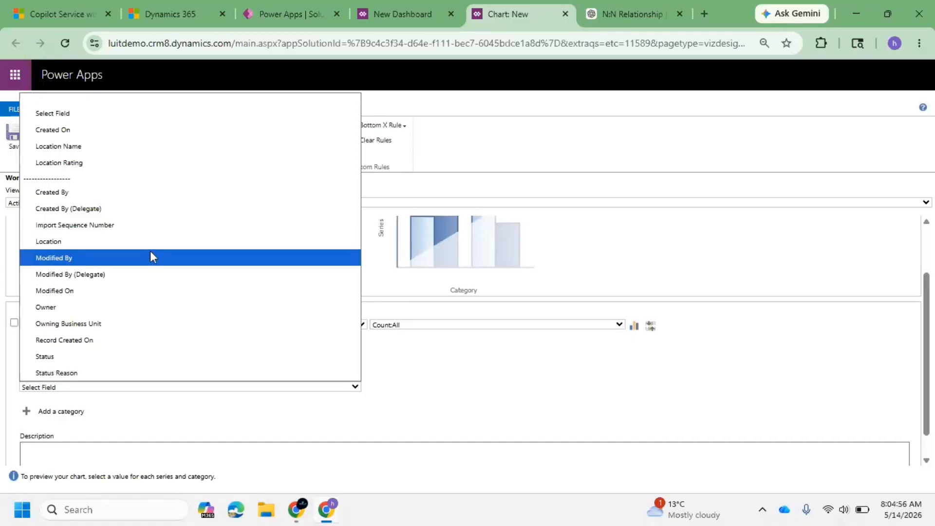
left_click(451, 379)
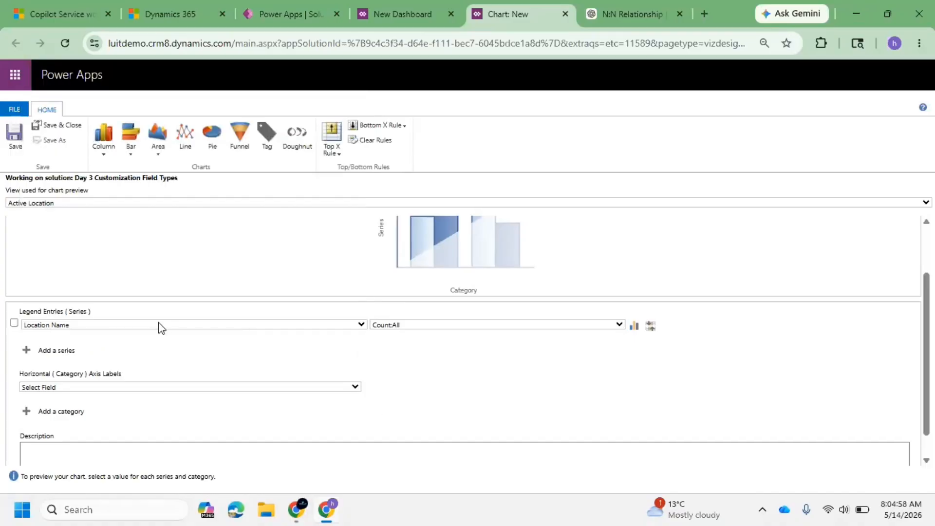
left_click(118, 390)
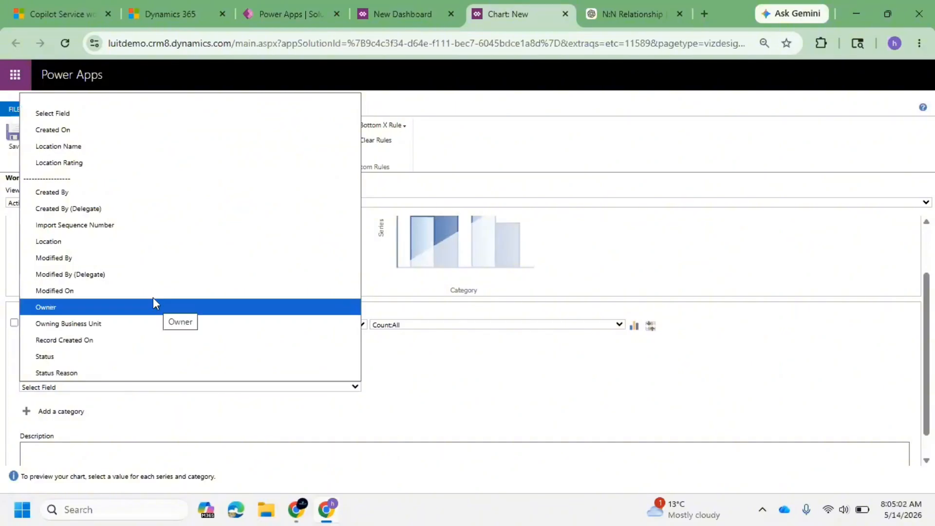
left_click(418, 359)
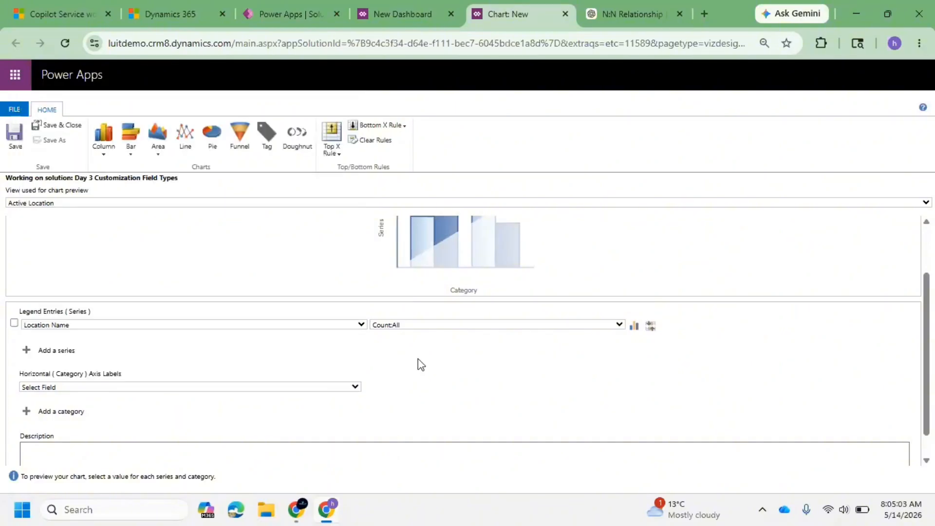
left_click(126, 326)
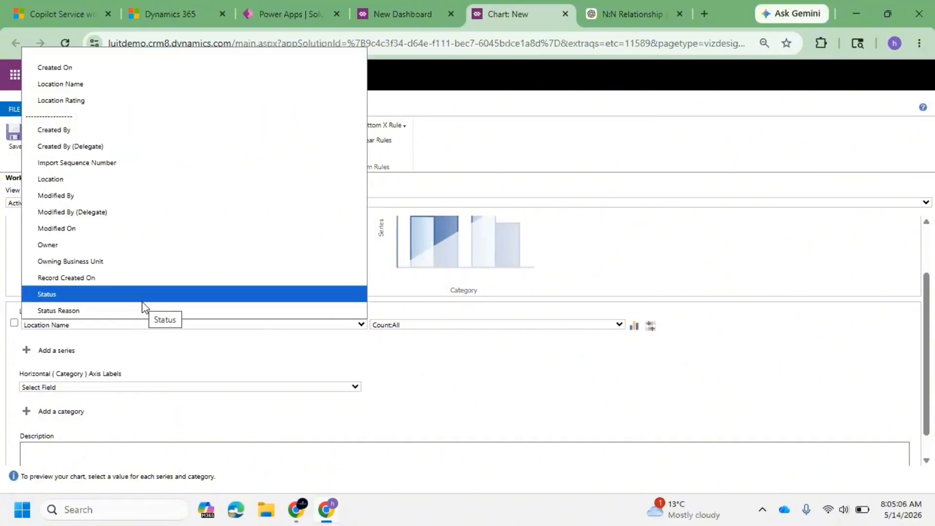
left_click(484, 390)
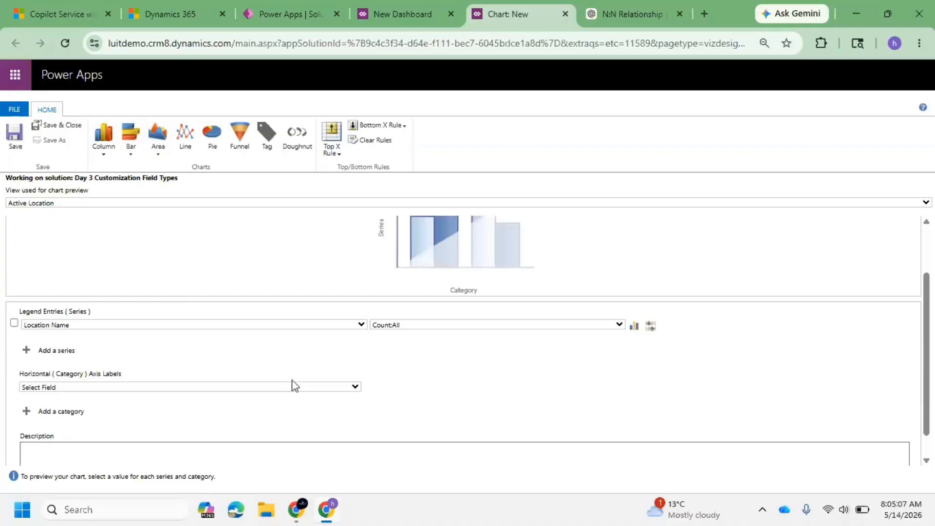
Set the horizontal category axis field to Status.
scroll(141, 359, "down", 1)
left_click(132, 359)
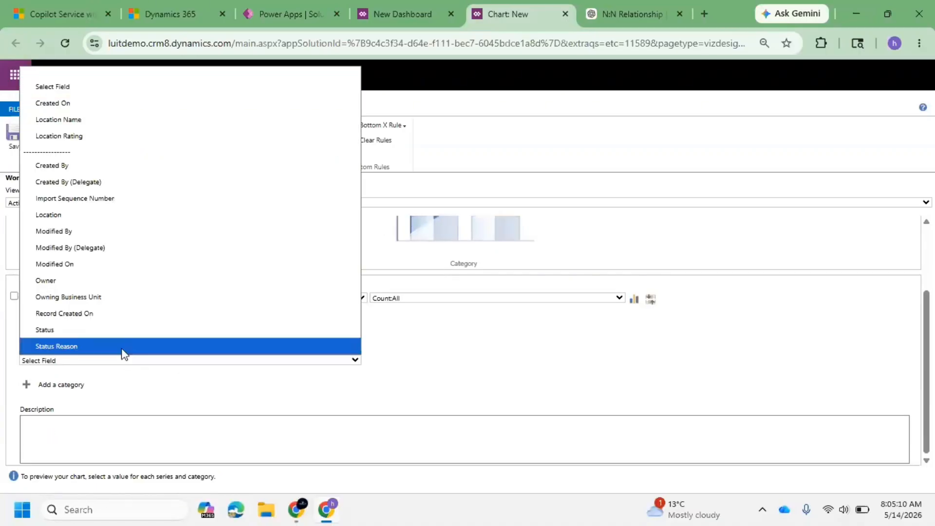
left_click(109, 337)
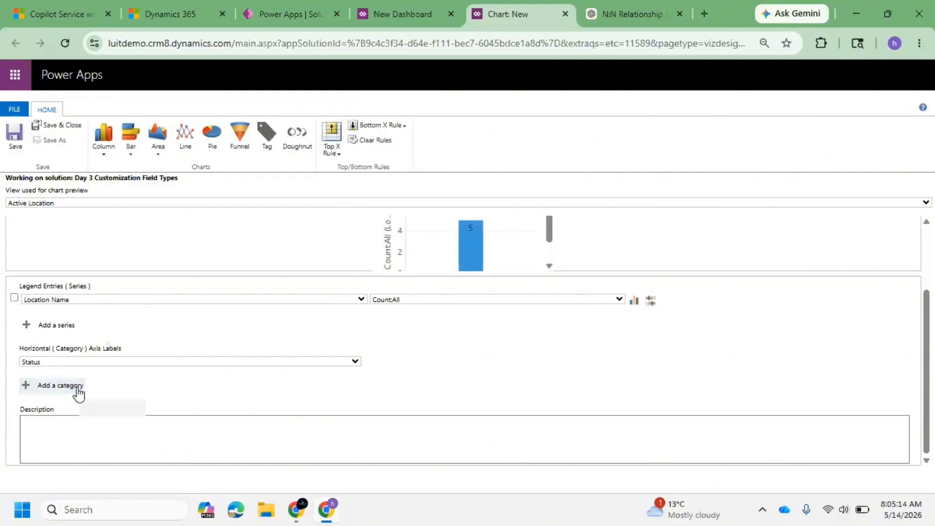
Try the Area and Pie chart types on the chart preview.
scroll(475, 300, "up", 3)
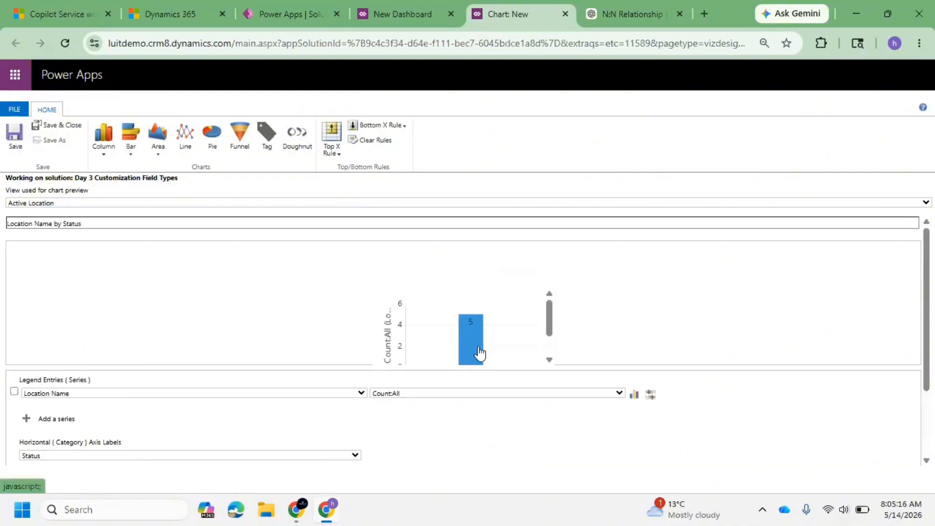
left_click(103, 157)
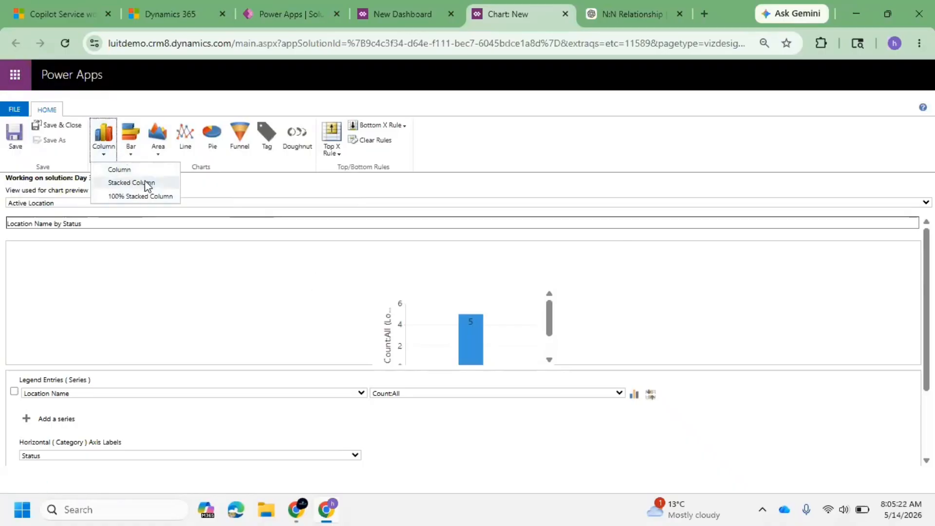
left_click(156, 149)
left_click(157, 151)
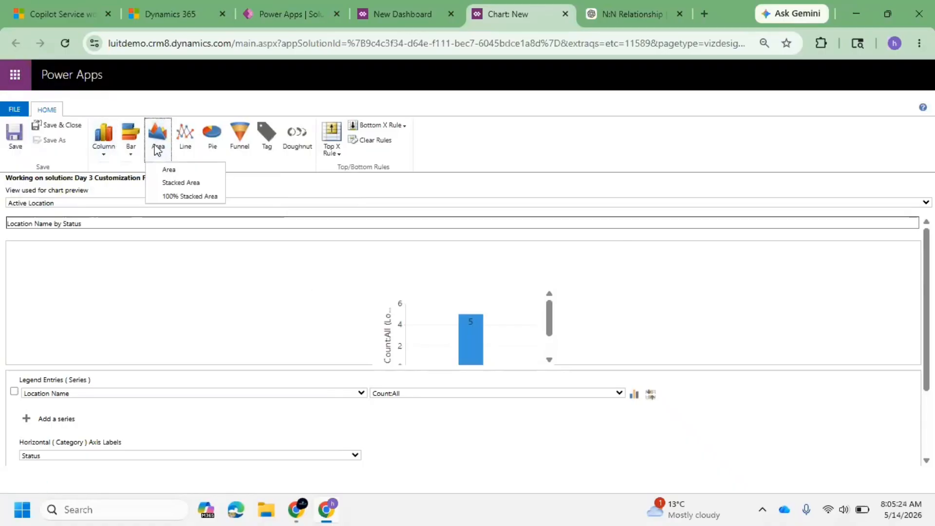
left_click(188, 171)
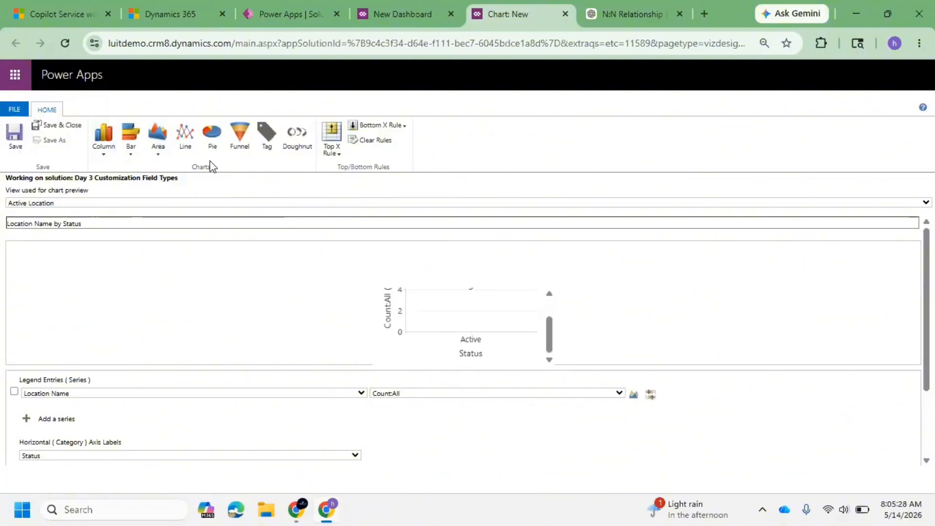
left_click(214, 140)
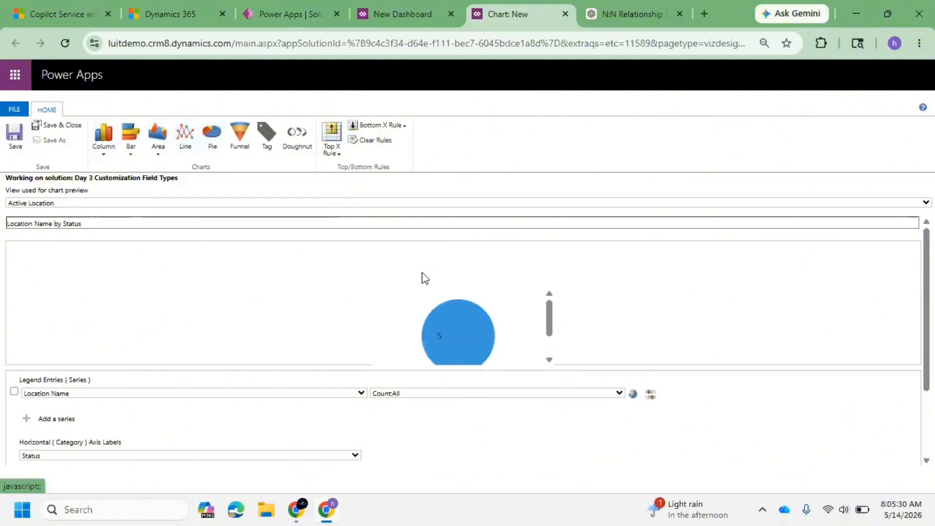
scroll(452, 282, "down", 2)
scroll(452, 282, "up", 2)
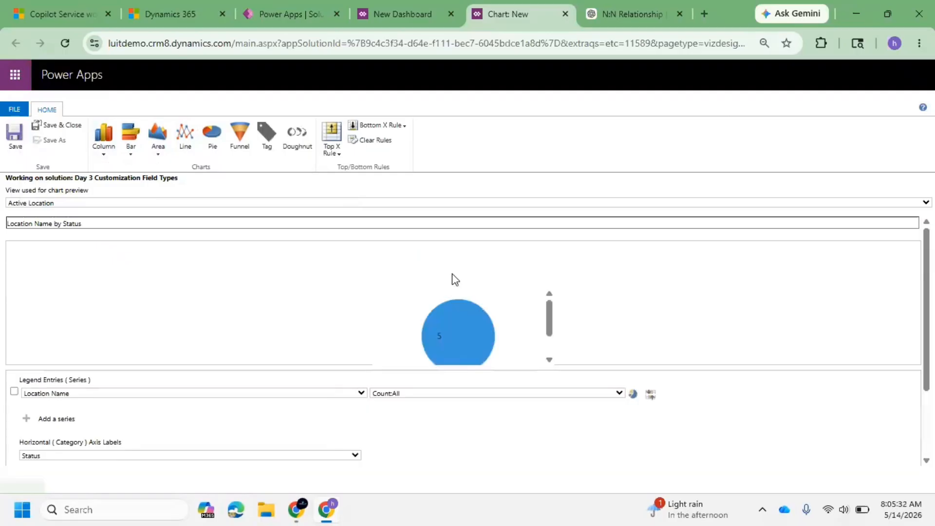
scroll(434, 338, "down", 1)
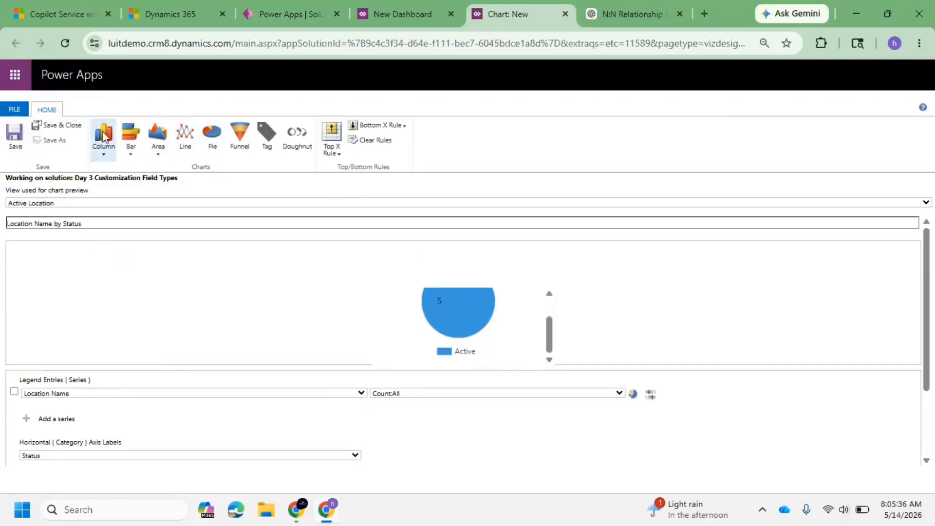
Switch the chart to a Bar chart, then save and close it.
left_click(136, 148)
left_click(140, 169)
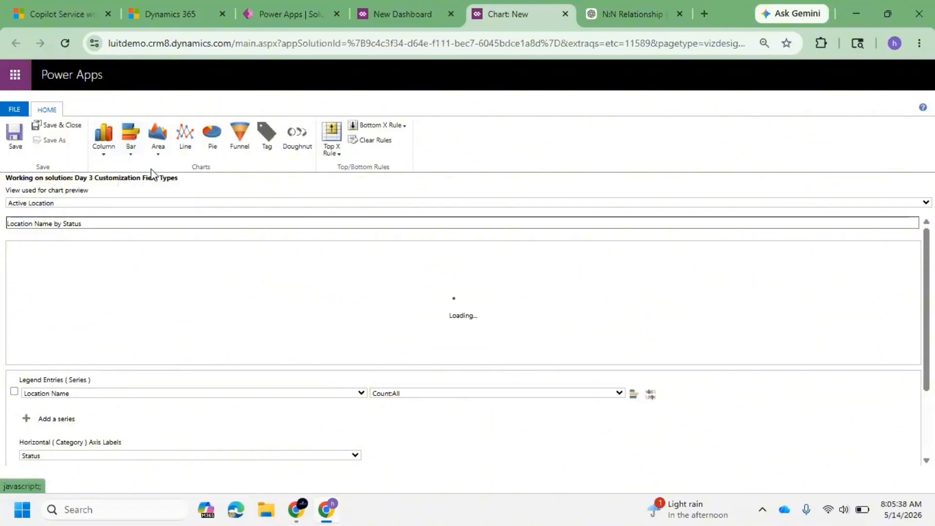
left_click(13, 136)
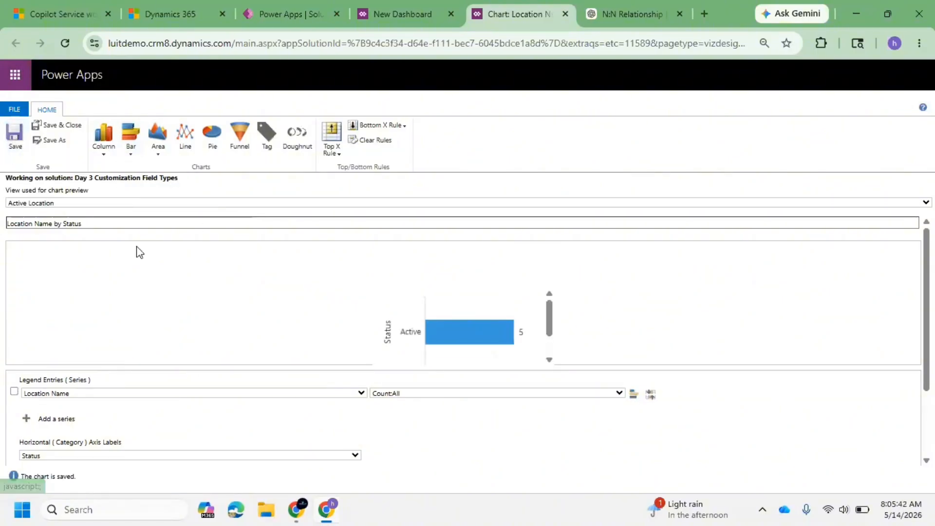
left_click(60, 130)
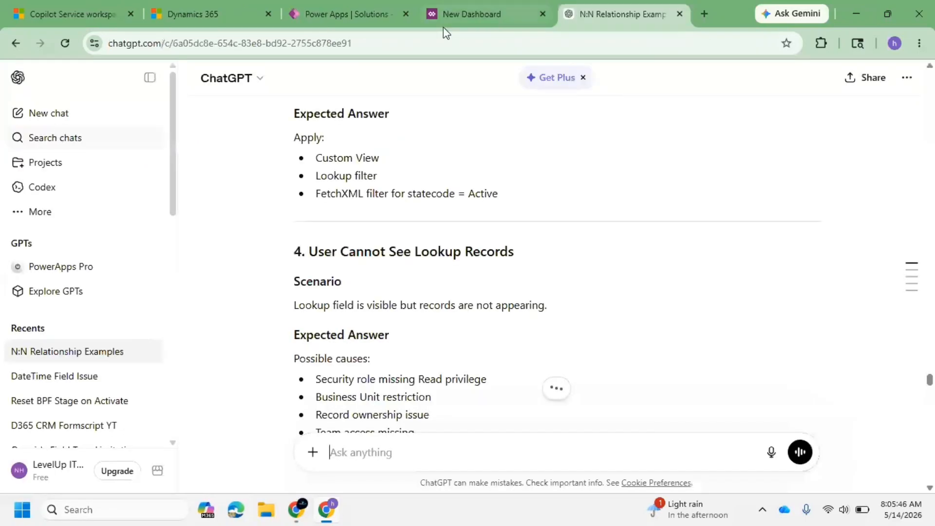
In the new dashboard, add the Location Name by Status chart to the first visual filter cell.
left_click(454, 15)
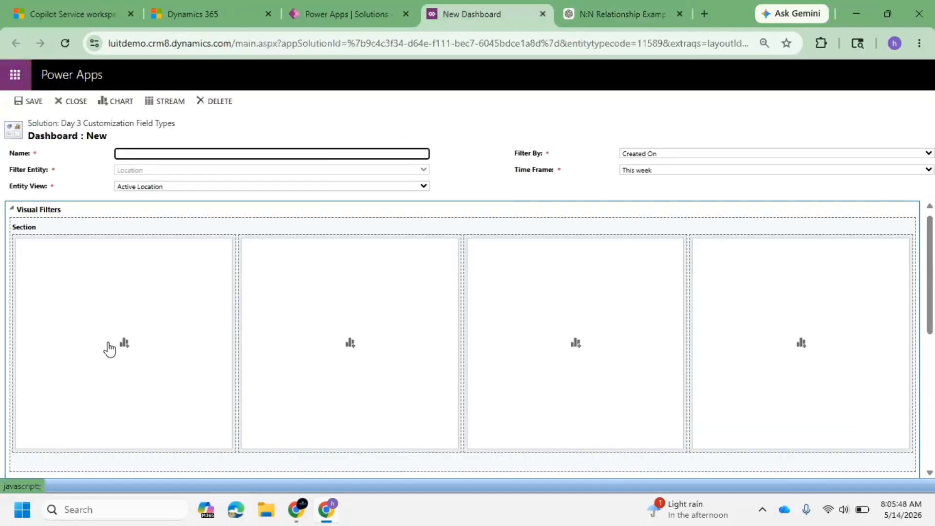
left_click(125, 343)
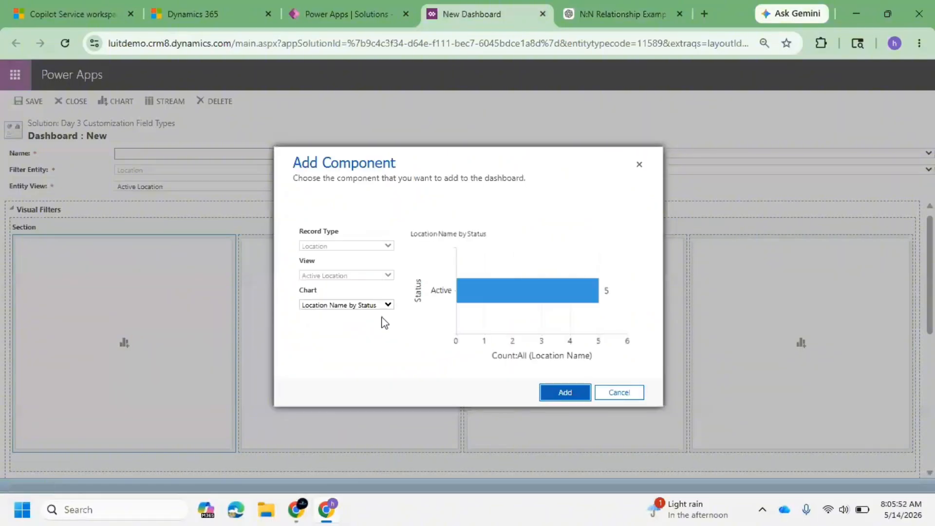
left_click(383, 306)
left_click(365, 333)
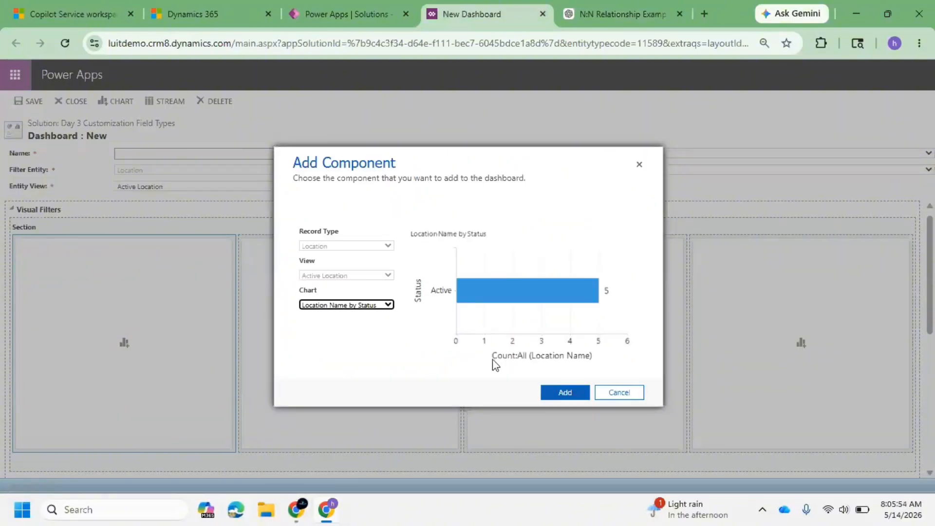
left_click(562, 394)
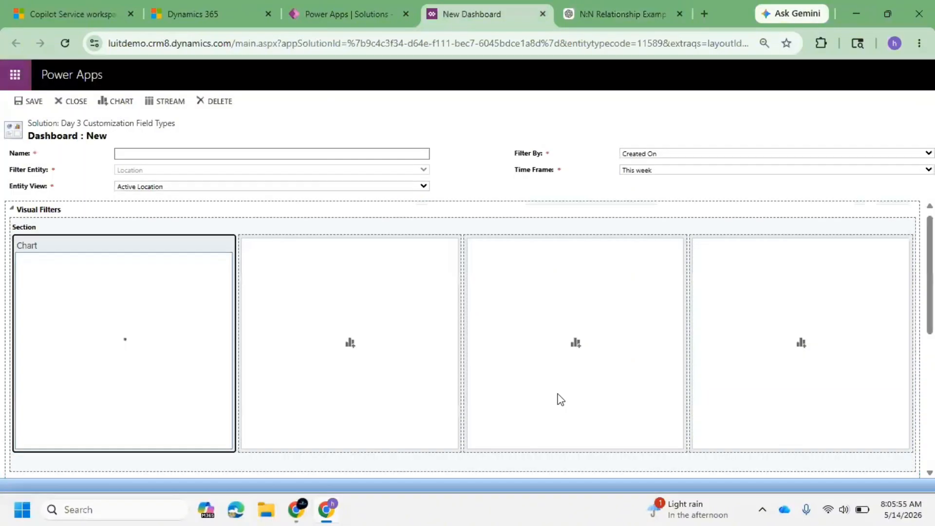
Add the Location Name by Status chart to the remaining three visual filter cells.
left_click(371, 332)
left_click(350, 349)
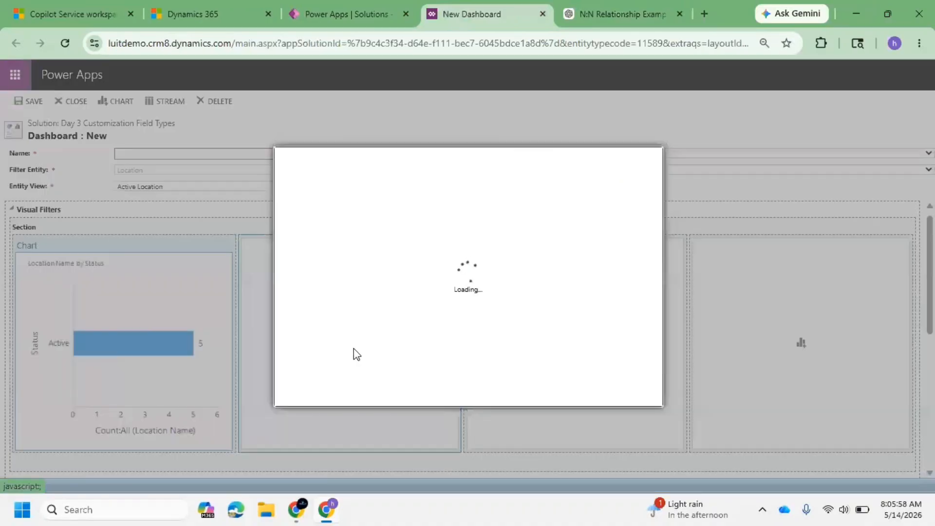
left_click(565, 394)
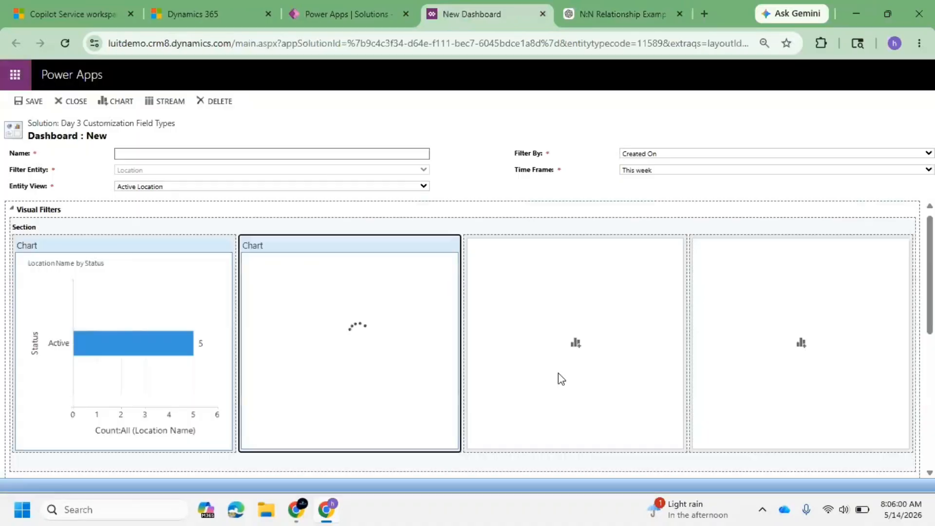
left_click(575, 345)
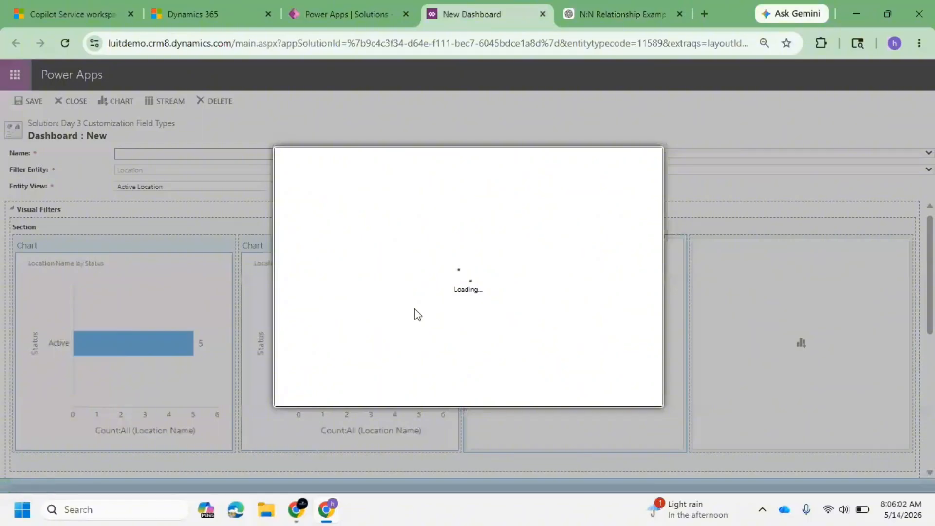
left_click(565, 392)
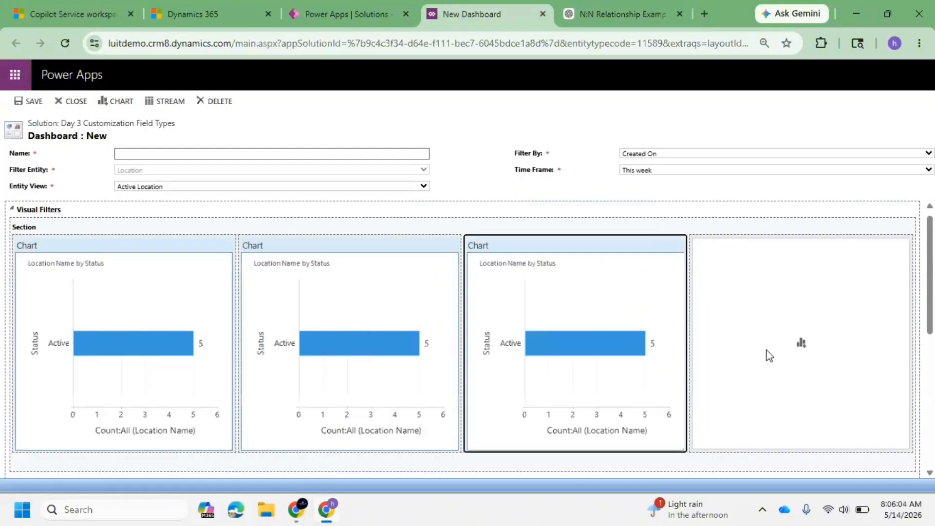
left_click(800, 344)
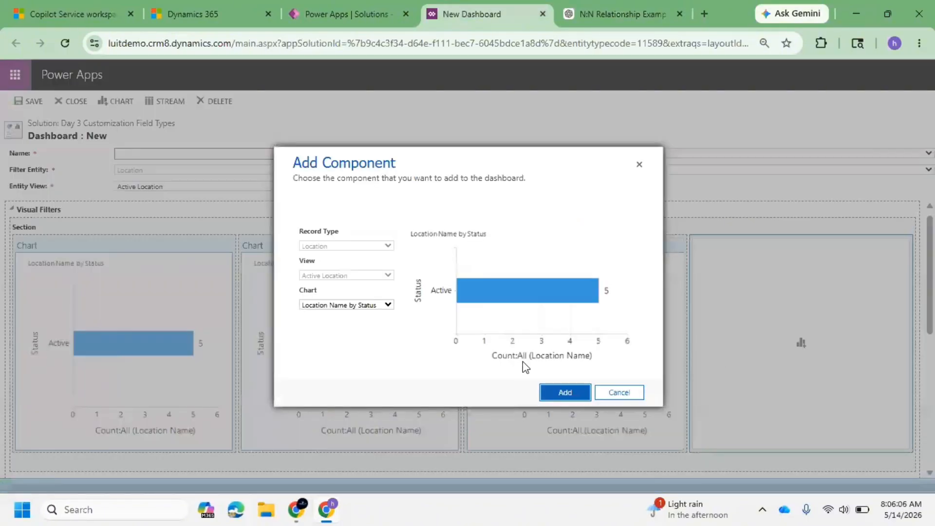
left_click(556, 391)
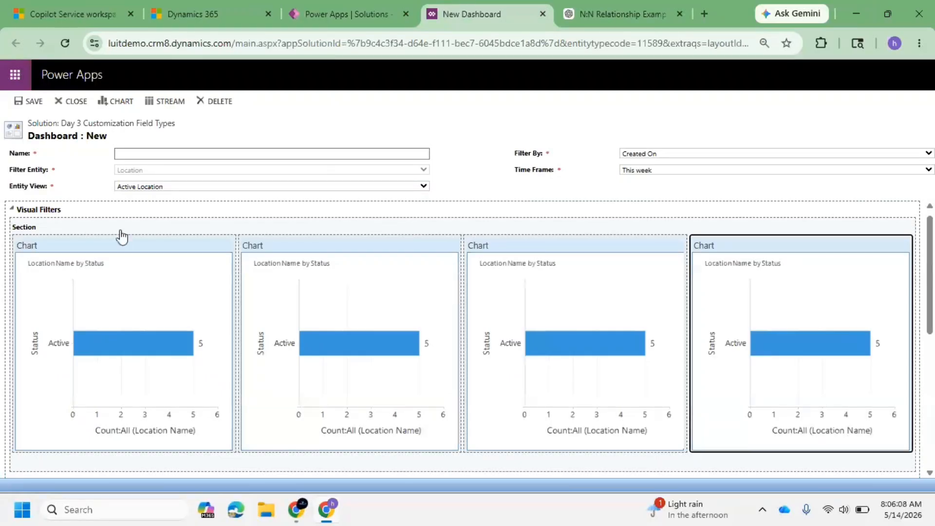
Name the dashboard MyDashboard and save it.
left_click(156, 154)
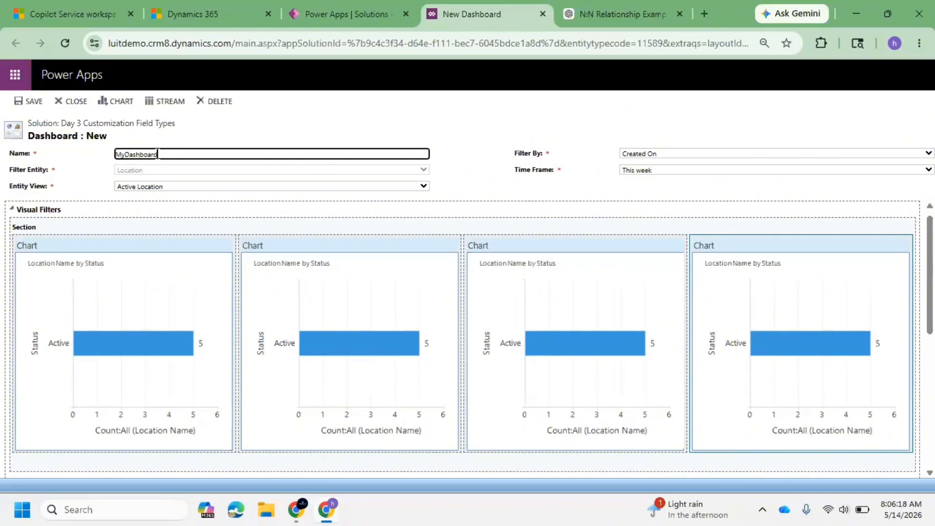
left_click(674, 153)
left_click(673, 153)
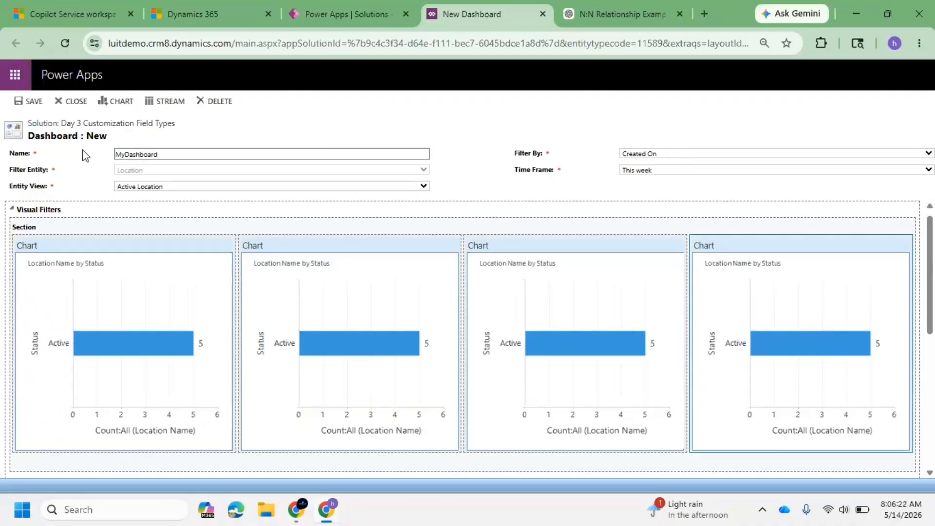
left_click(27, 102)
Add a Streams section with an Active Location stream to the dashboard, then save the dashboard.
left_click(584, 131)
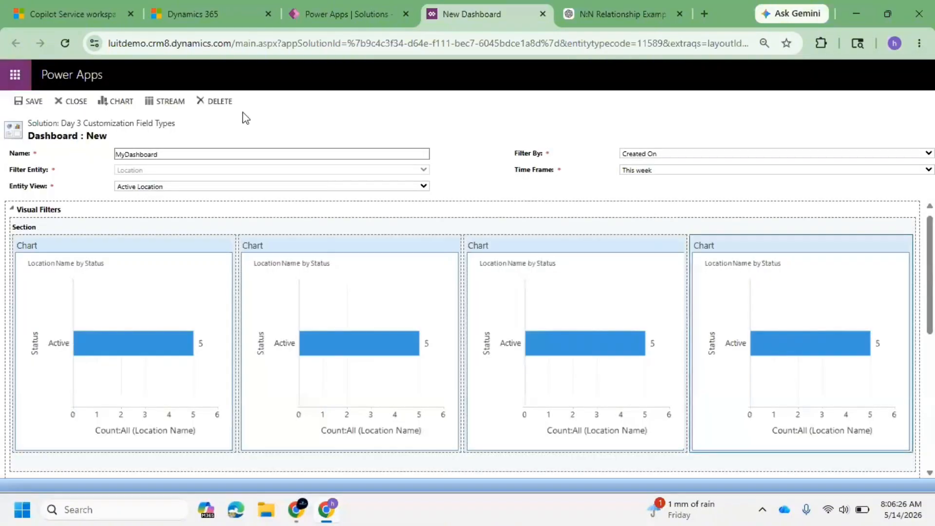
left_click(165, 101)
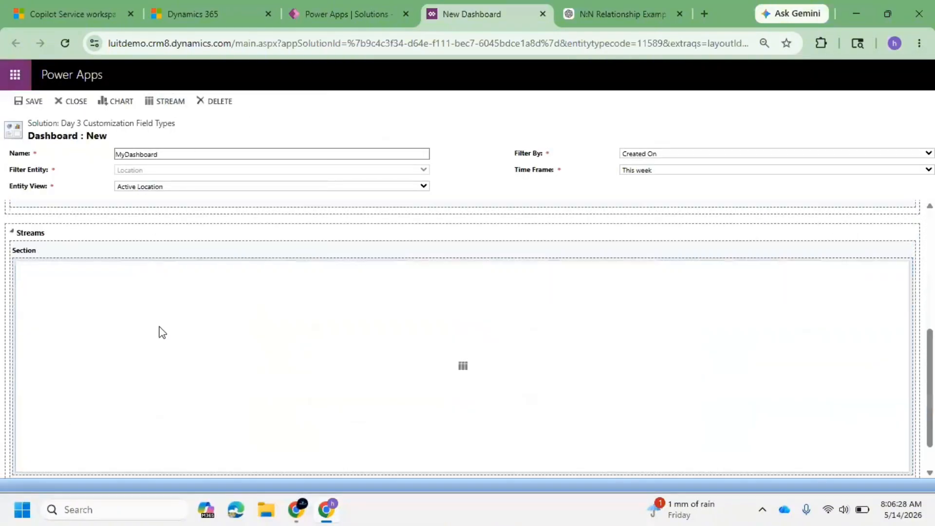
scroll(157, 314, "up", 4)
scroll(156, 314, "down", 5)
left_click(148, 340)
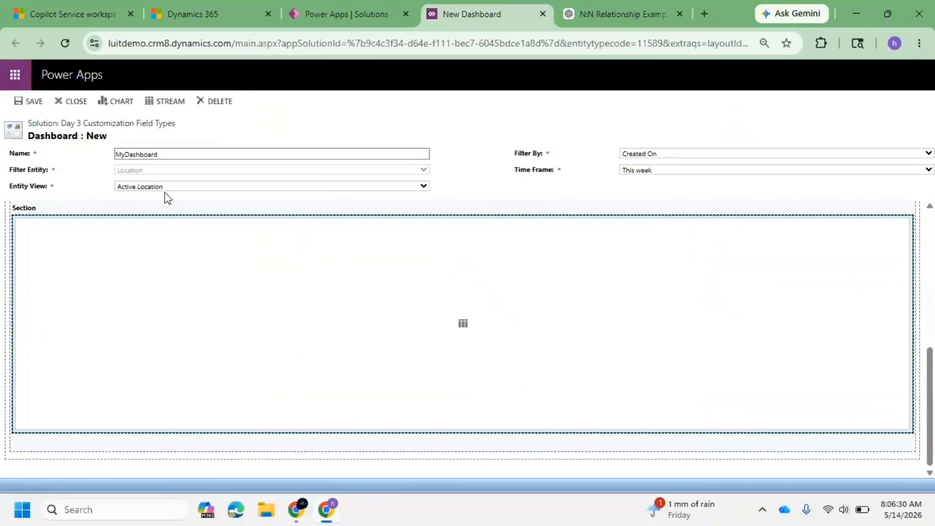
left_click(462, 324)
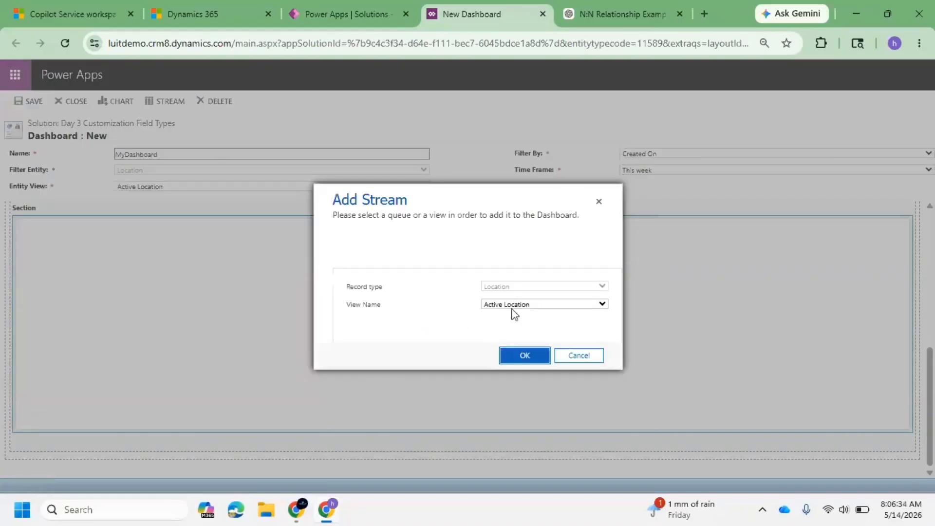
left_click(531, 357)
scroll(198, 211, "up", 5)
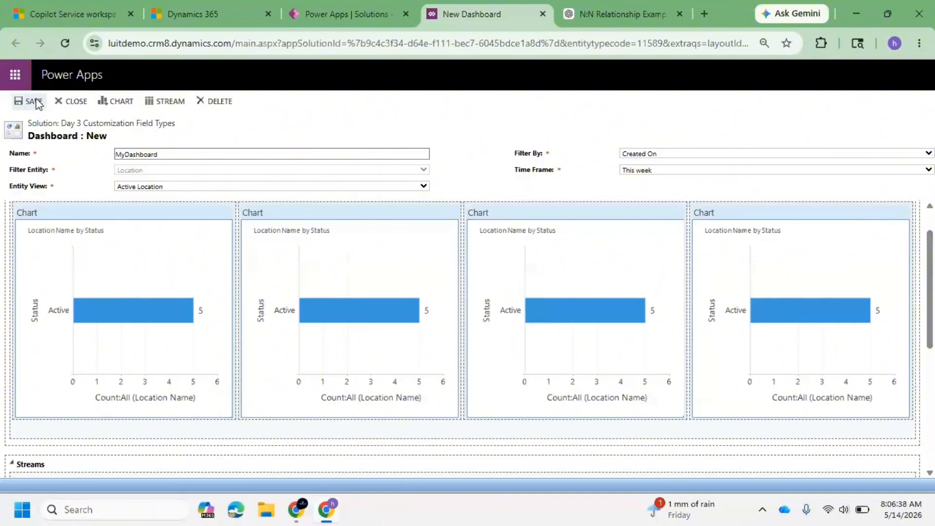
left_click(32, 101)
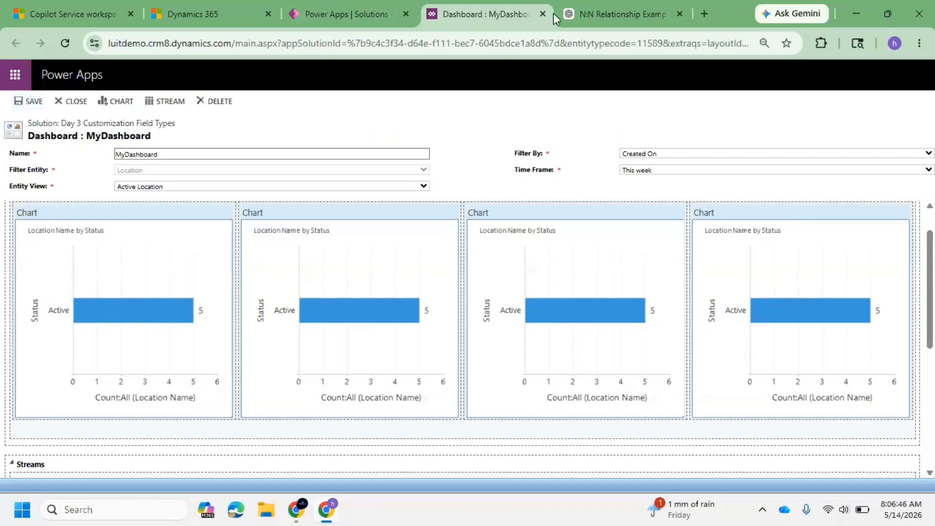
Return to the solution, finish the interactive dashboard creation, and publish all customizations.
left_click(317, 10)
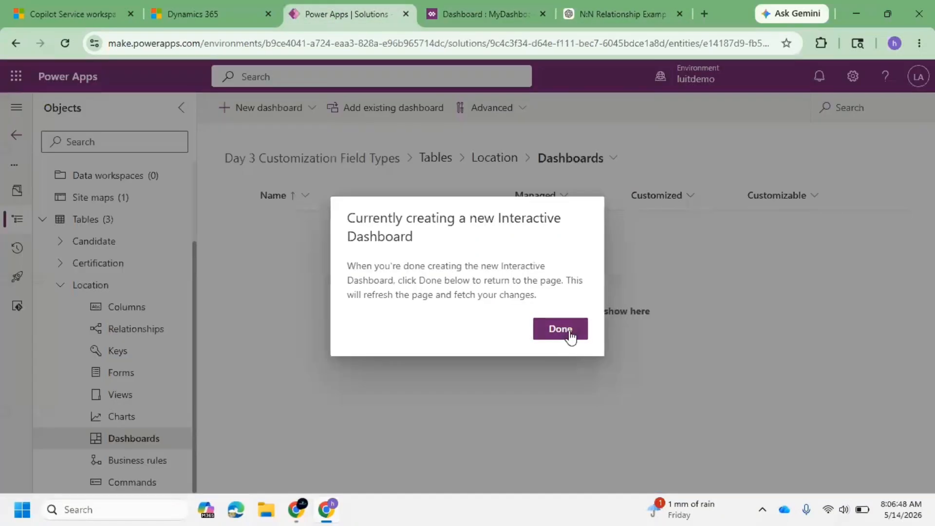
left_click(568, 332)
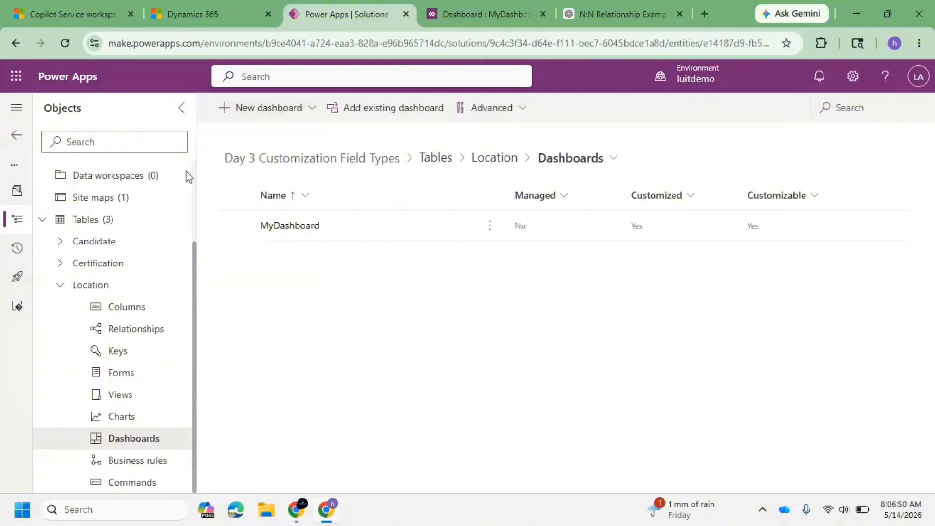
scroll(112, 253, "up", 3)
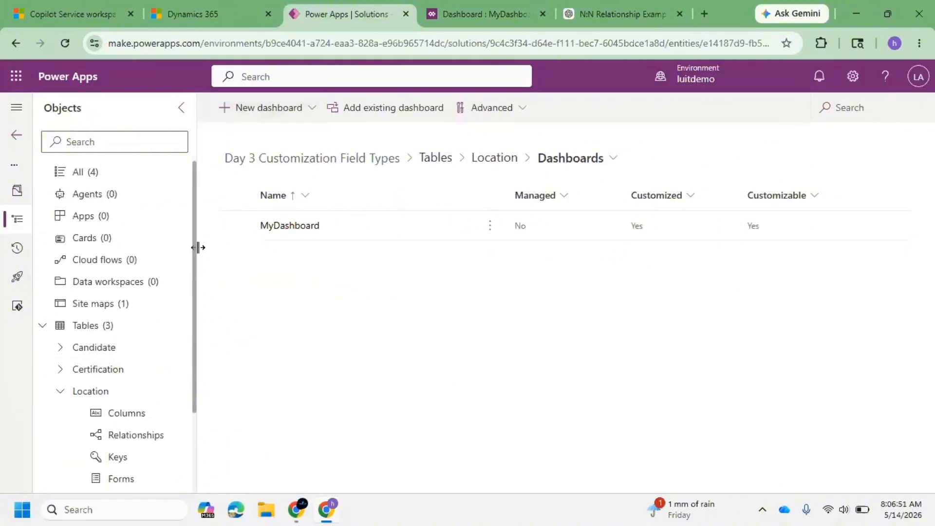
left_click(109, 176)
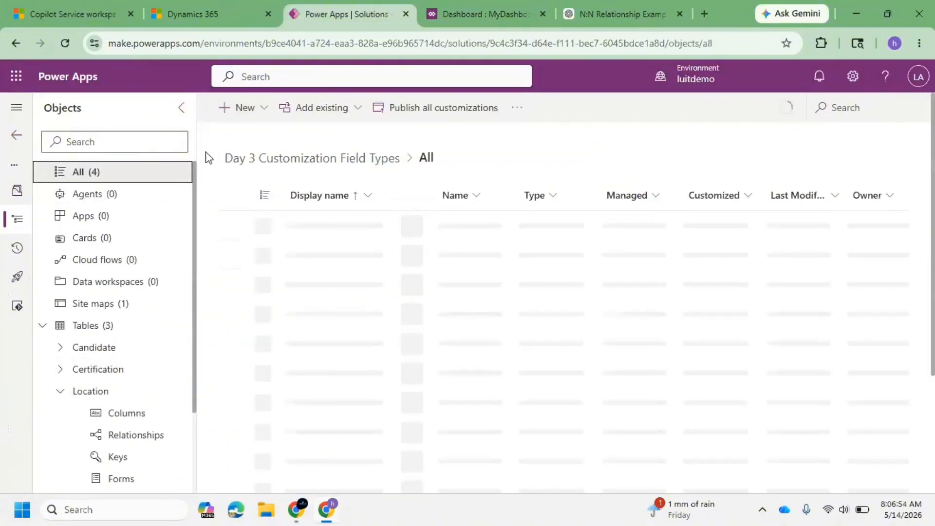
left_click(441, 110)
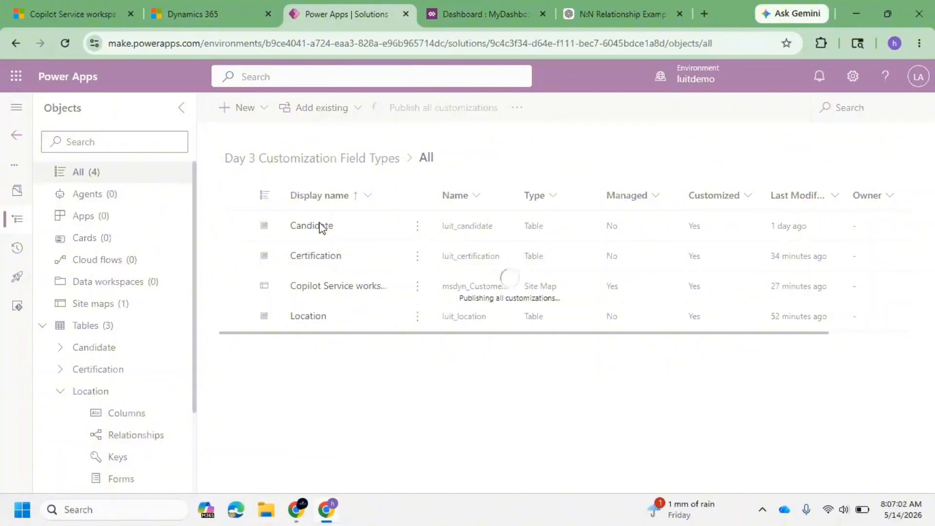
Open the Cases list in the Copilot Service workspace app to check the navigation.
left_click(48, 7)
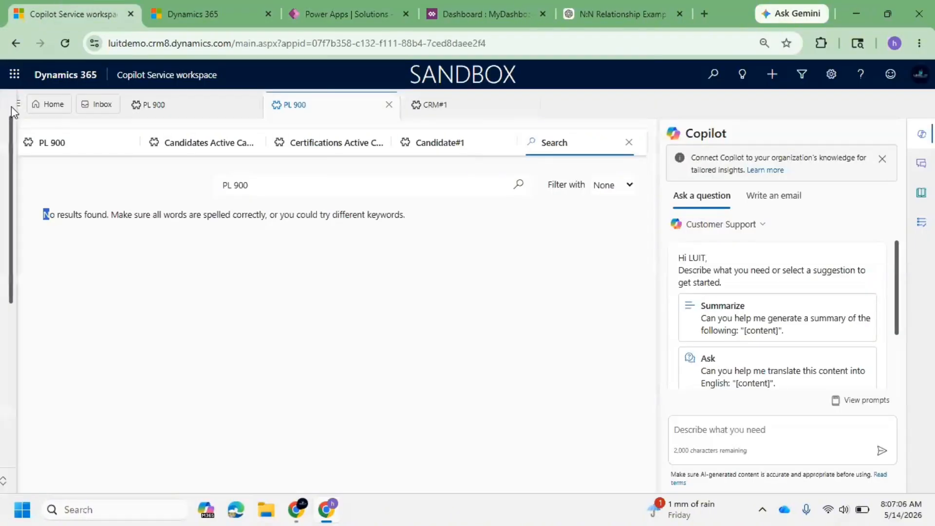
left_click(16, 104)
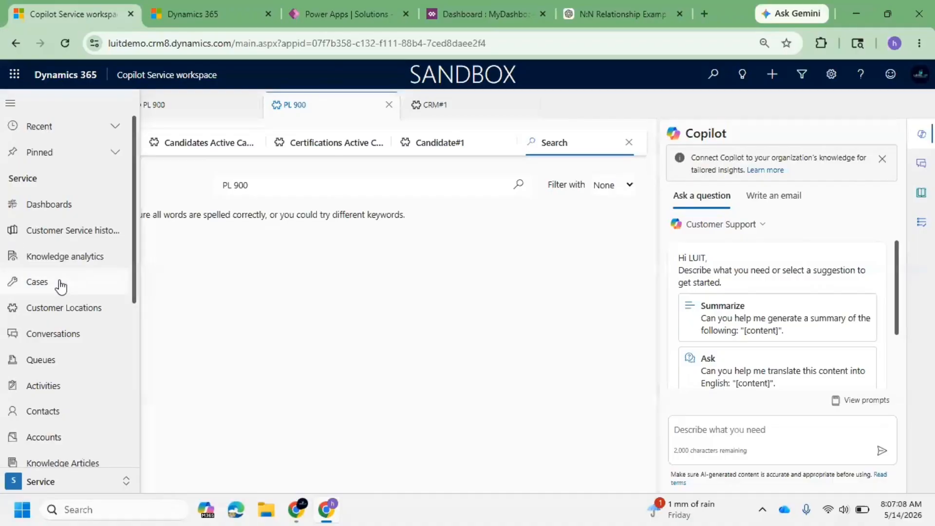
left_click(60, 284)
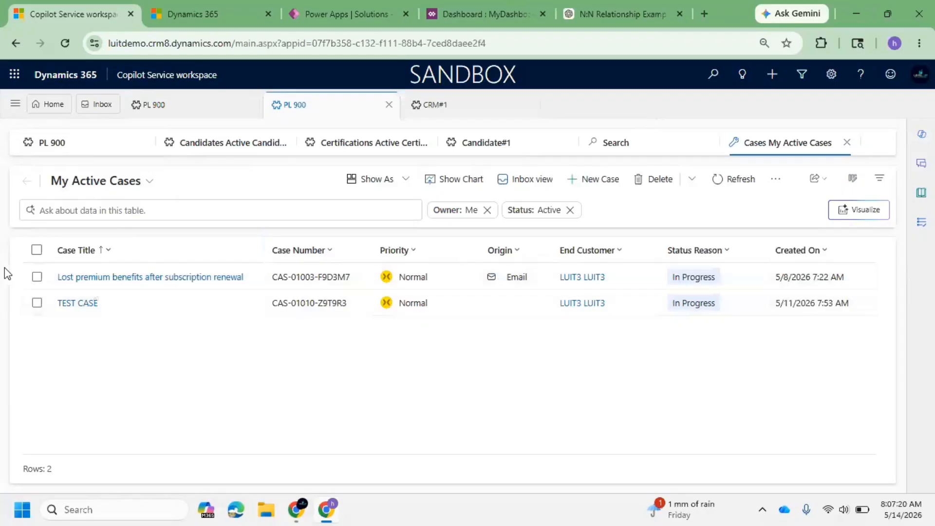
left_click(310, 14)
left_click(68, 14)
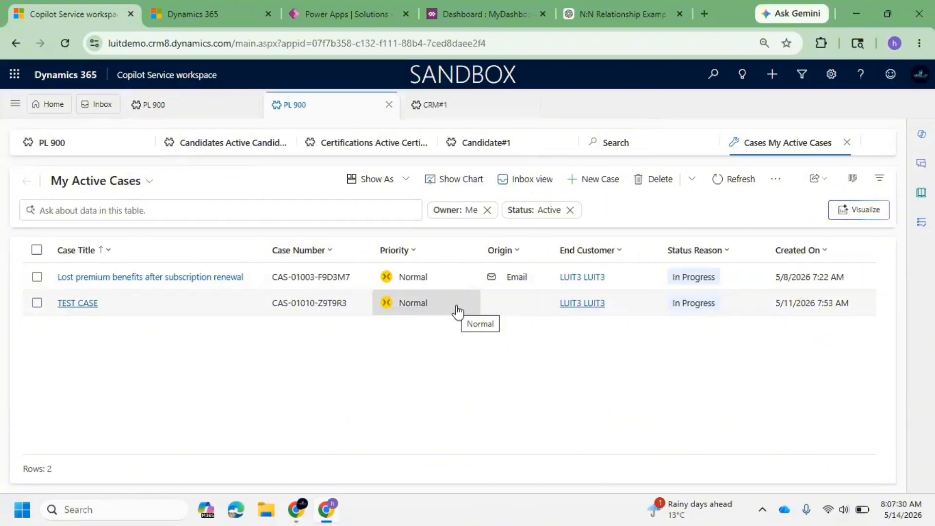
Open the Copilot Service workspace site map in the Sitemap Designer and select the Sanjay Practice area.
left_click(331, 12)
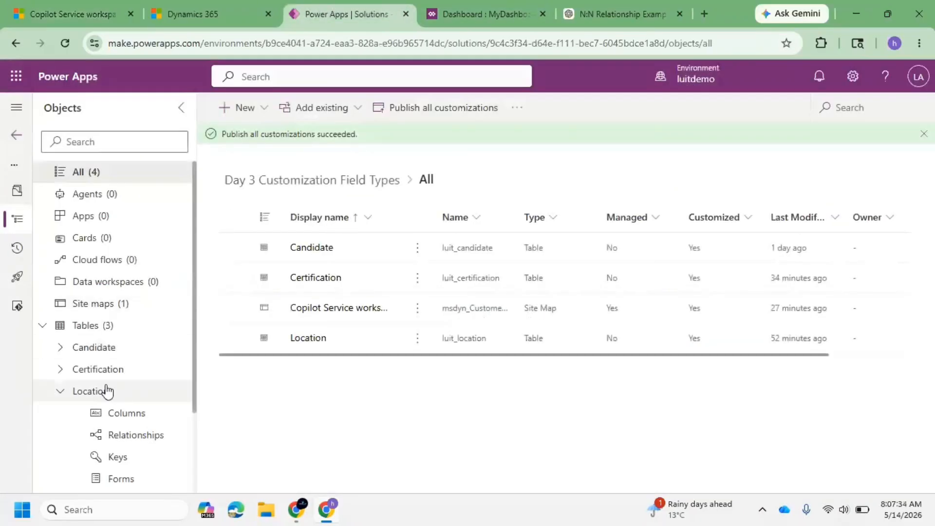
left_click(110, 310)
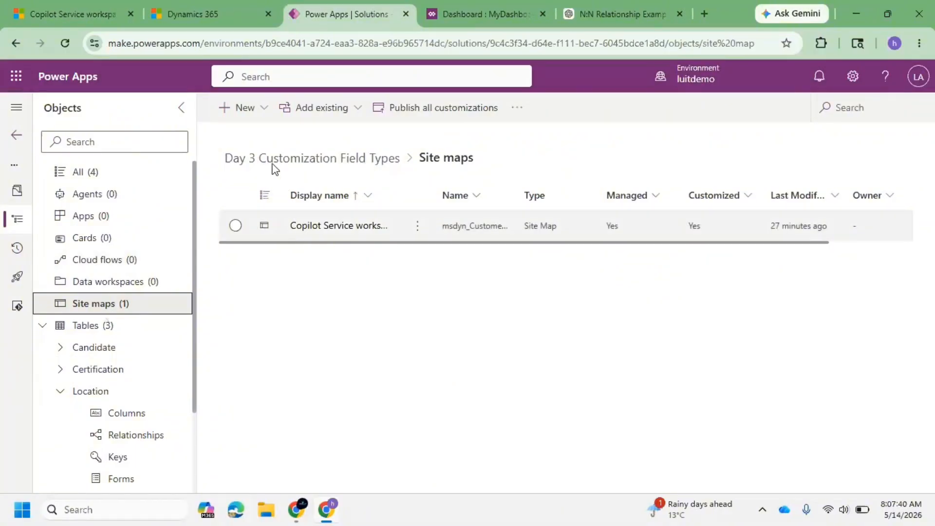
left_click(314, 227)
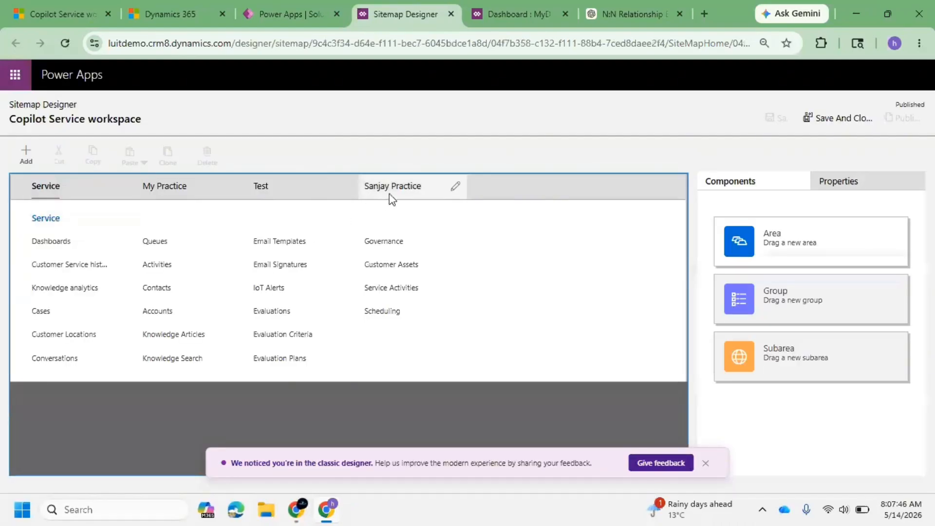
left_click(390, 197)
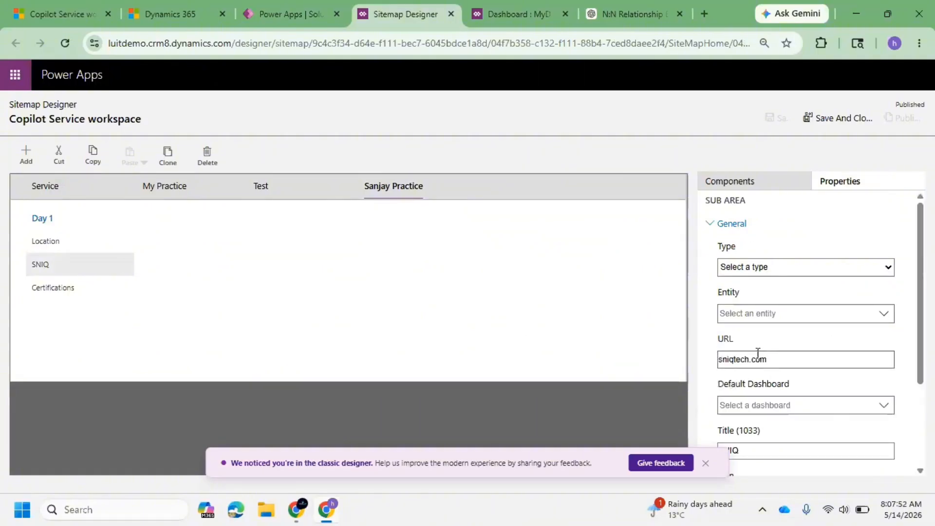
Set the SNIQ subarea's type to URL.
left_click(857, 270)
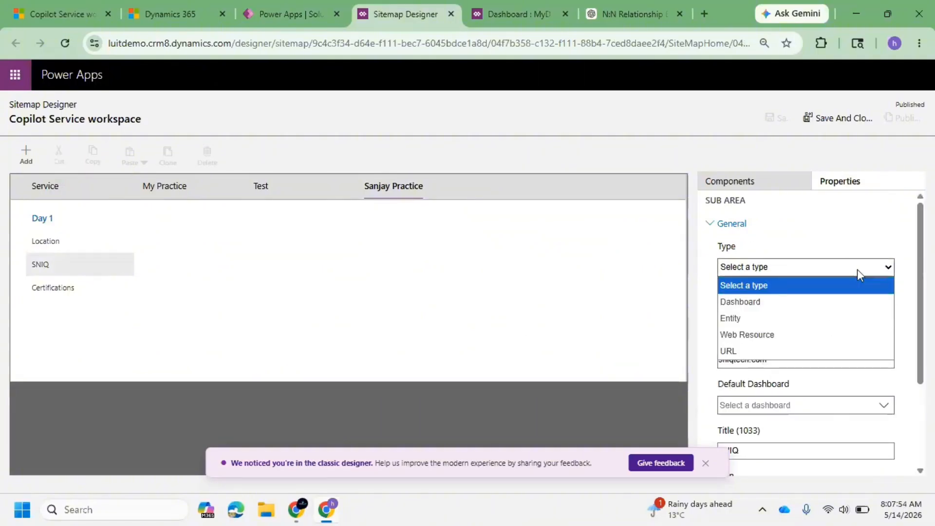
left_click(744, 354)
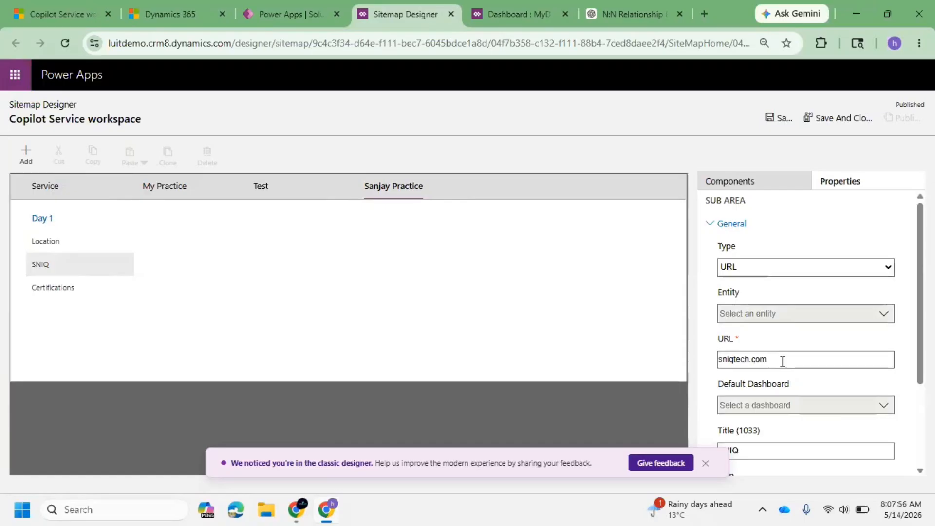
scroll(781, 359, "down", 3)
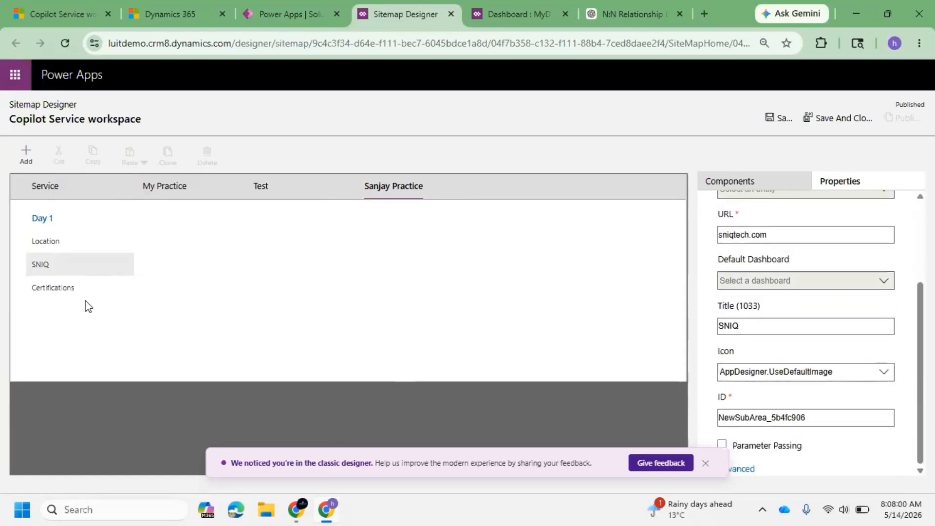
Add a new subarea to the Day 1 group and set the selected subarea's type to Dashboard.
left_click(27, 156)
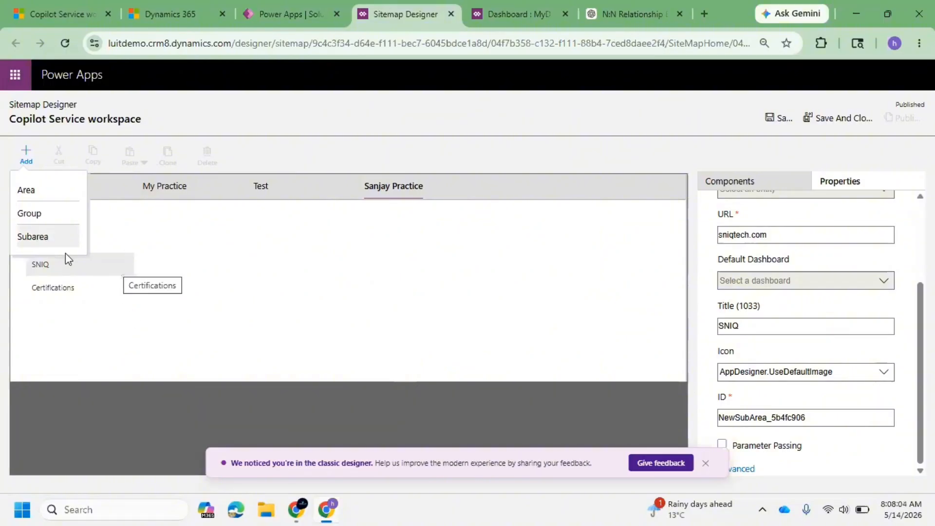
left_click(63, 239)
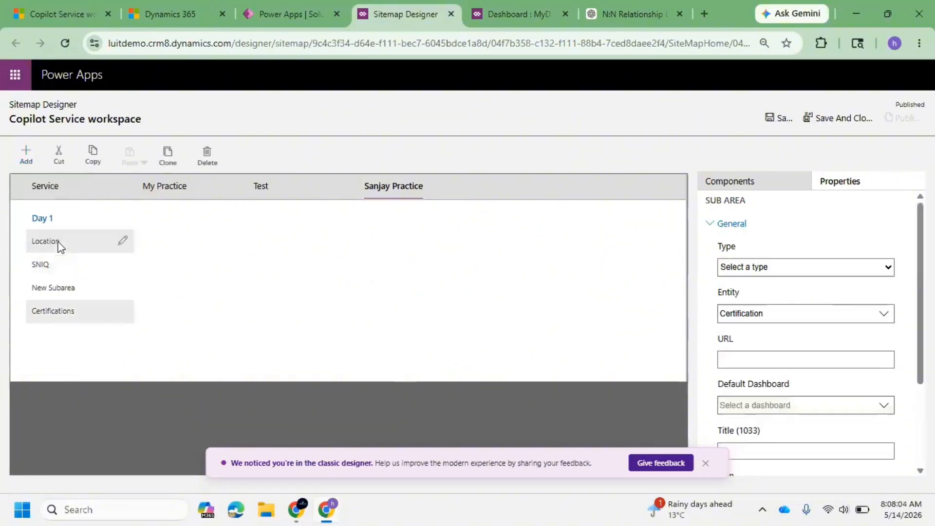
left_click(800, 271)
left_click(764, 303)
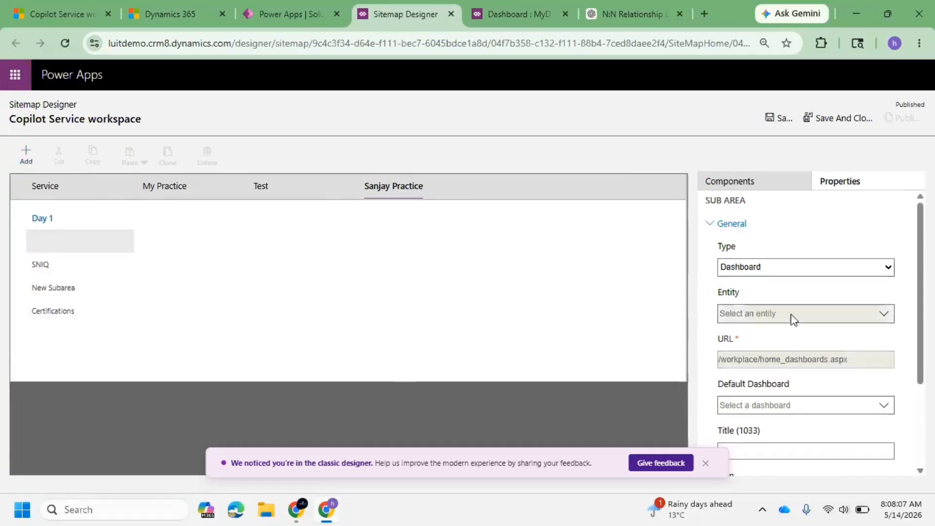
Set the subarea's default dashboard to My Knowledge Dashboard.
scroll(796, 338, "down", 2)
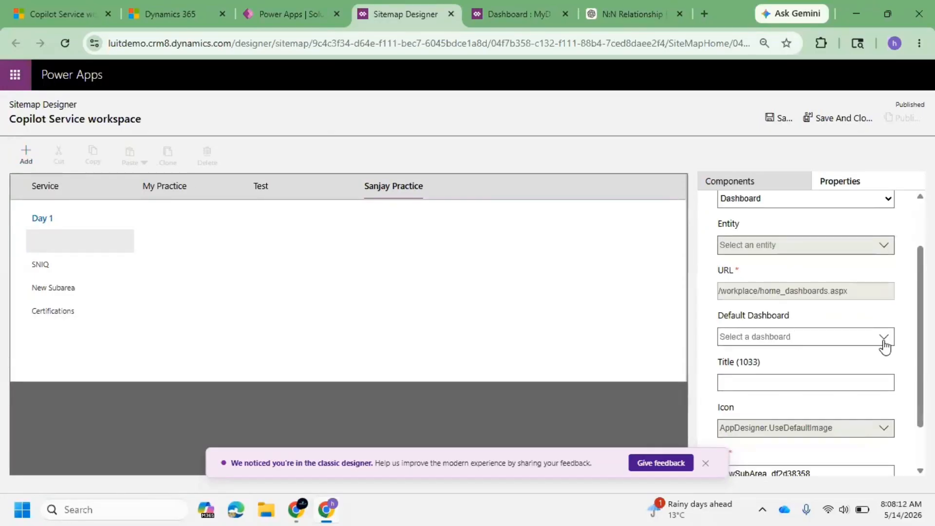
left_click(883, 337)
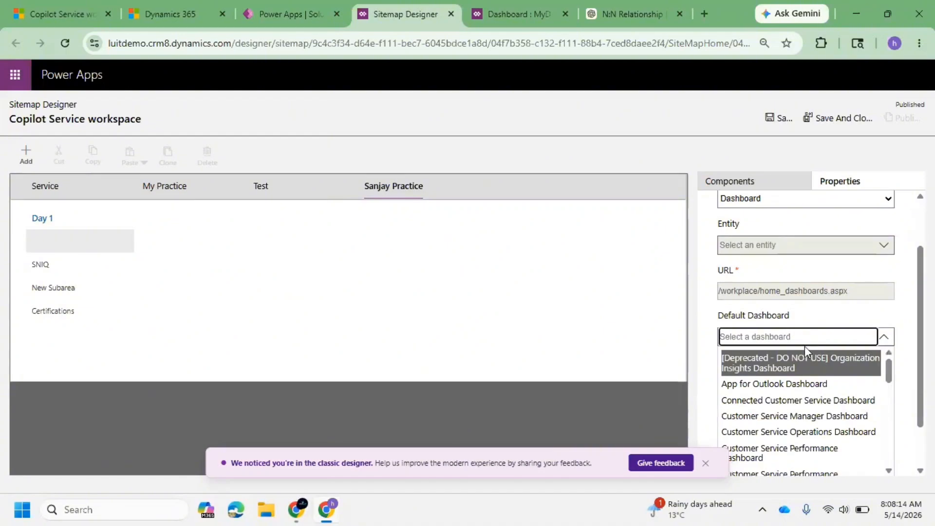
left_click(789, 342)
type("my")
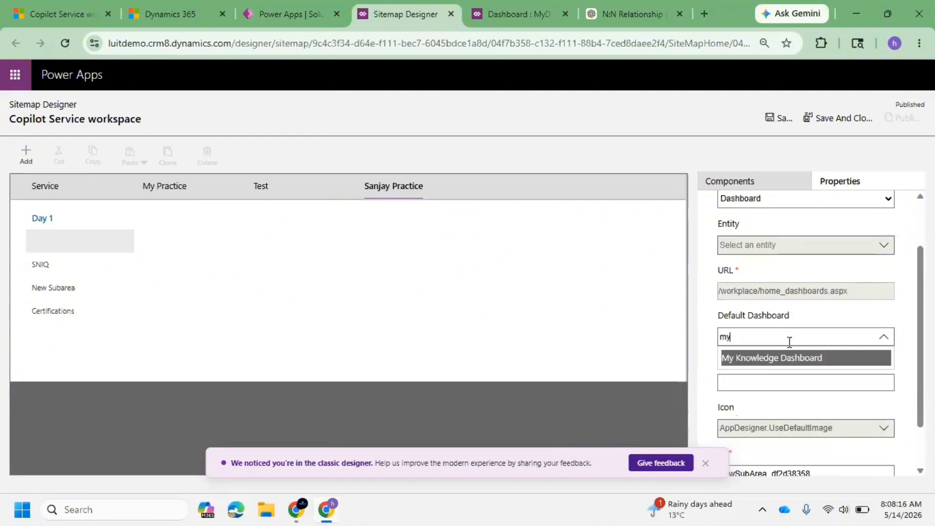
key("BackSpace")
key("BackSpace")
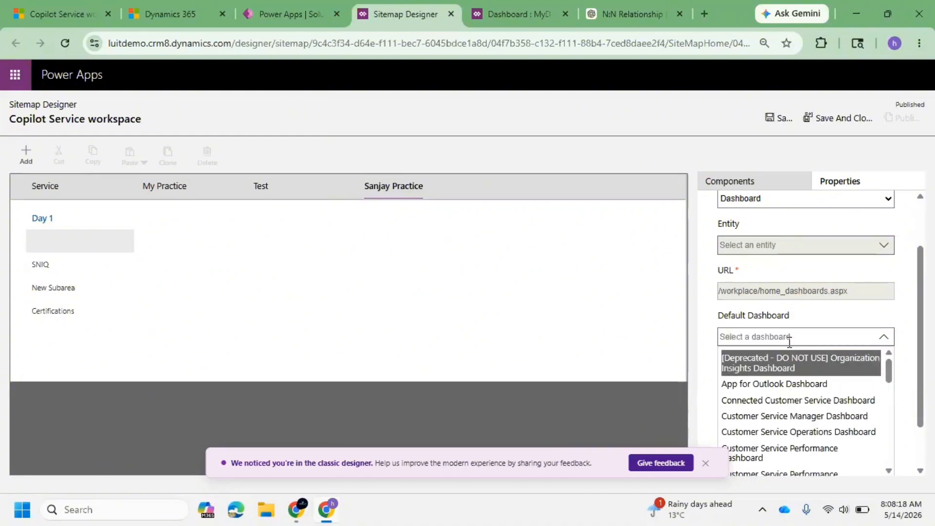
type("das")
key("BackSpace")
key("BackSpace")
type("my")
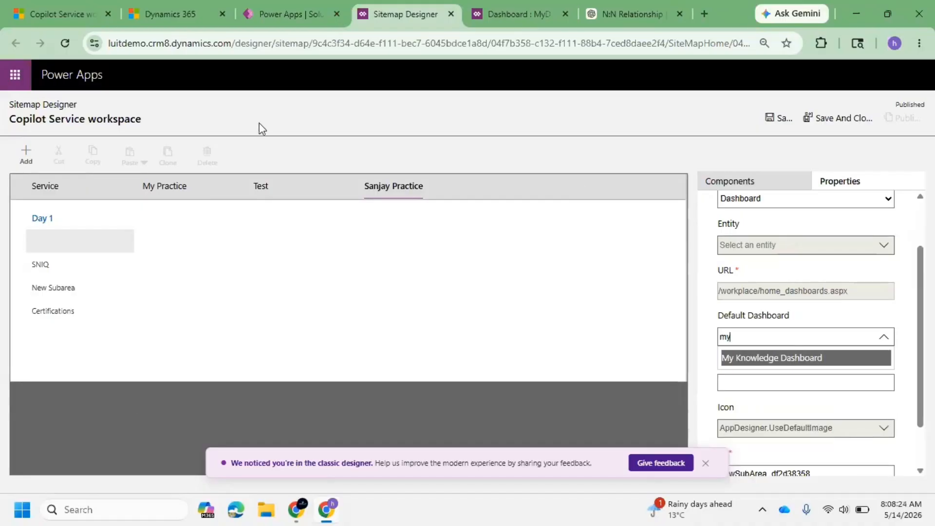
left_click(779, 358)
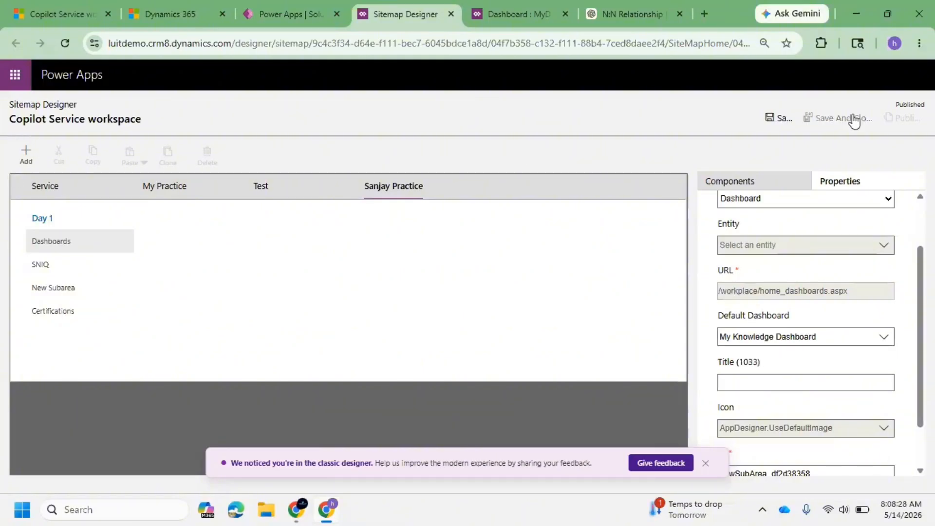
Try to save the site map and expand the error details.
left_click(830, 122)
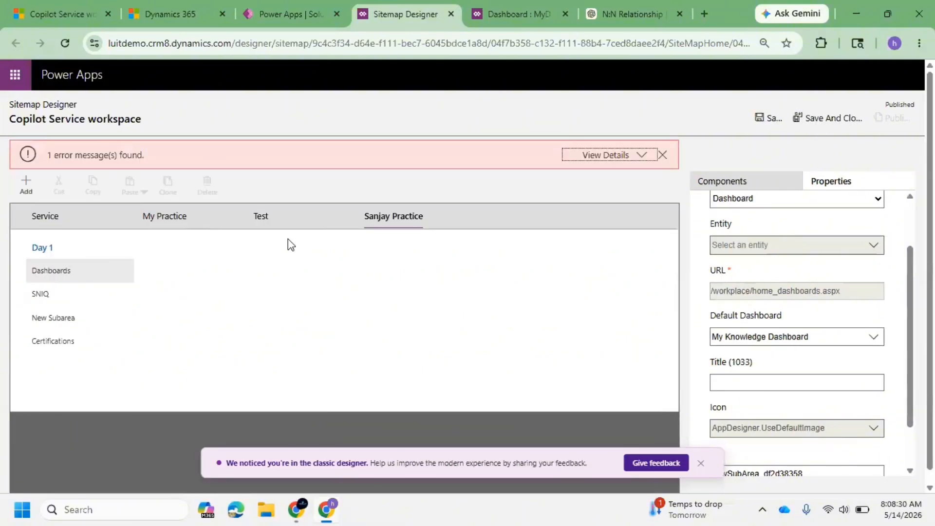
left_click(644, 155)
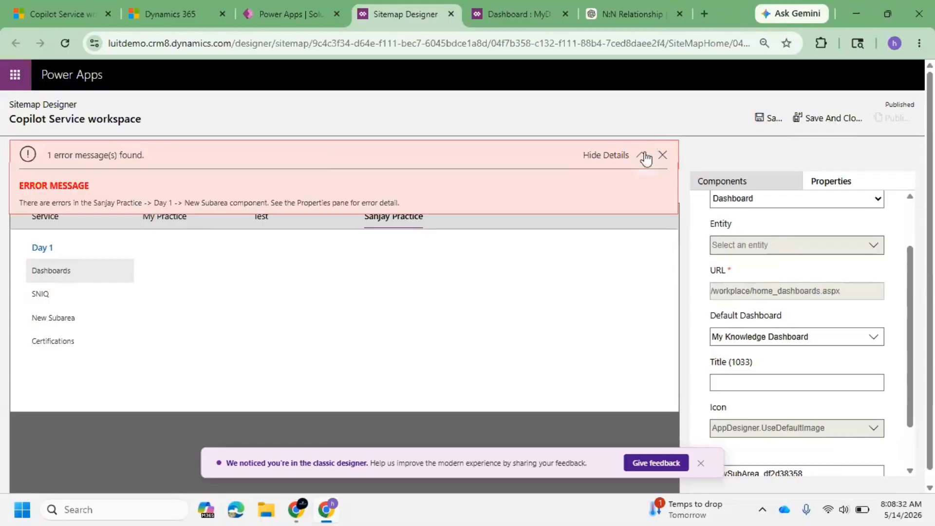
Title the dashboard subarea My Dashboard and try to save the site map.
left_click(743, 383)
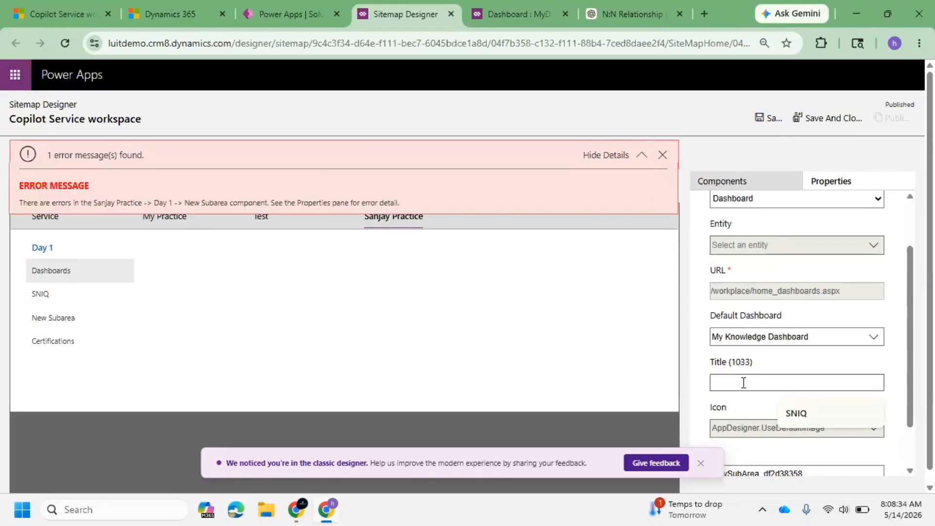
type("My Da")
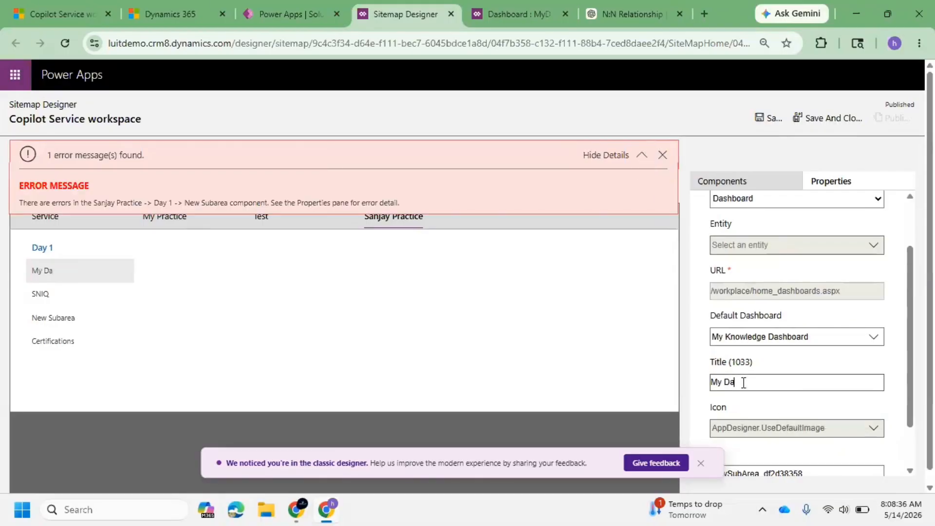
type("shboard")
left_click(767, 340)
left_click(809, 118)
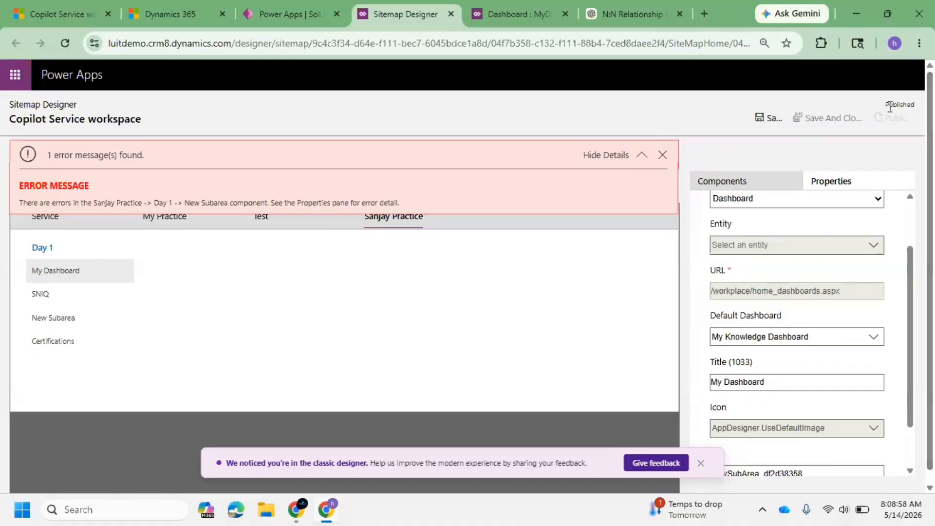
left_click(773, 122)
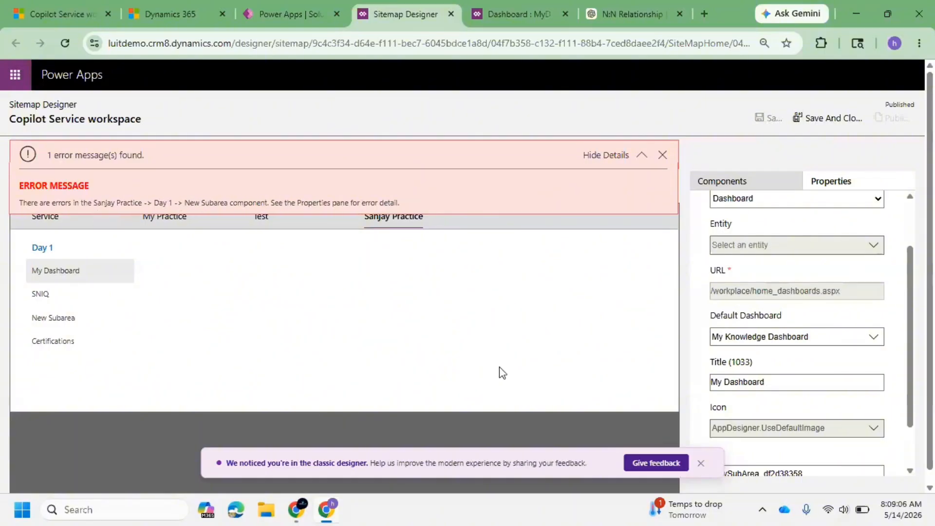
Close the error message, retry saving the site map, and expand the error details.
scroll(798, 397, "down", 2)
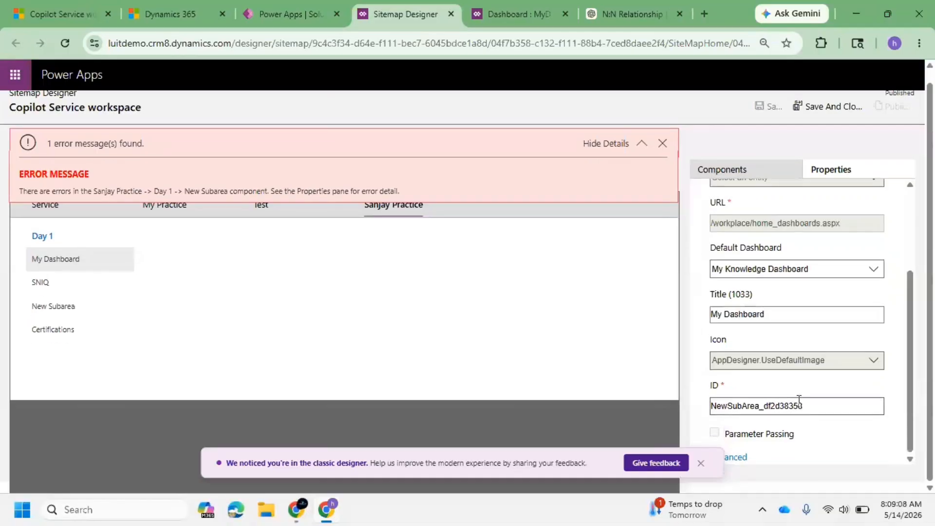
scroll(770, 405, "up", 3)
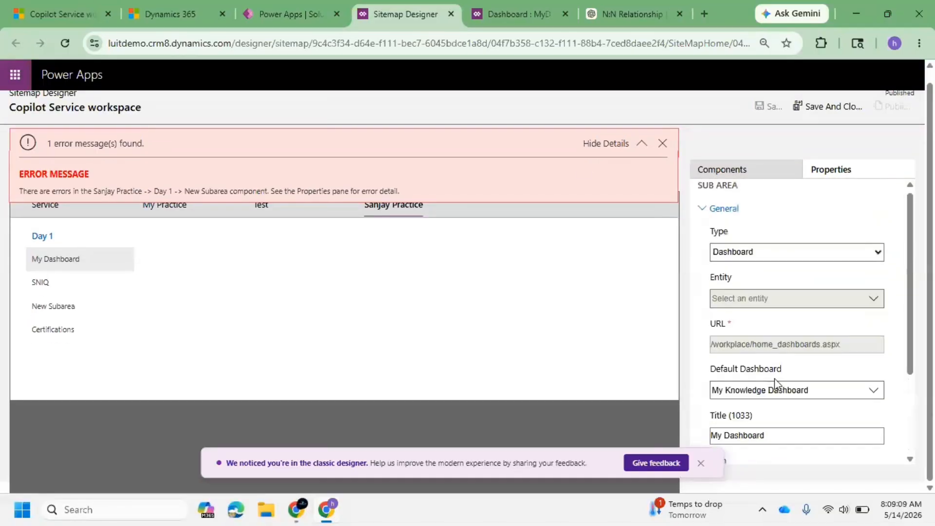
left_click(666, 144)
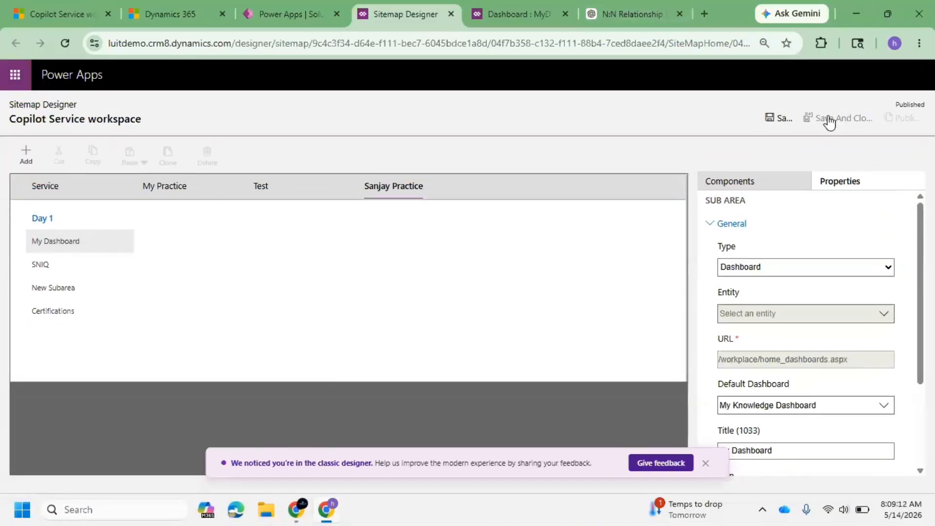
left_click(840, 122)
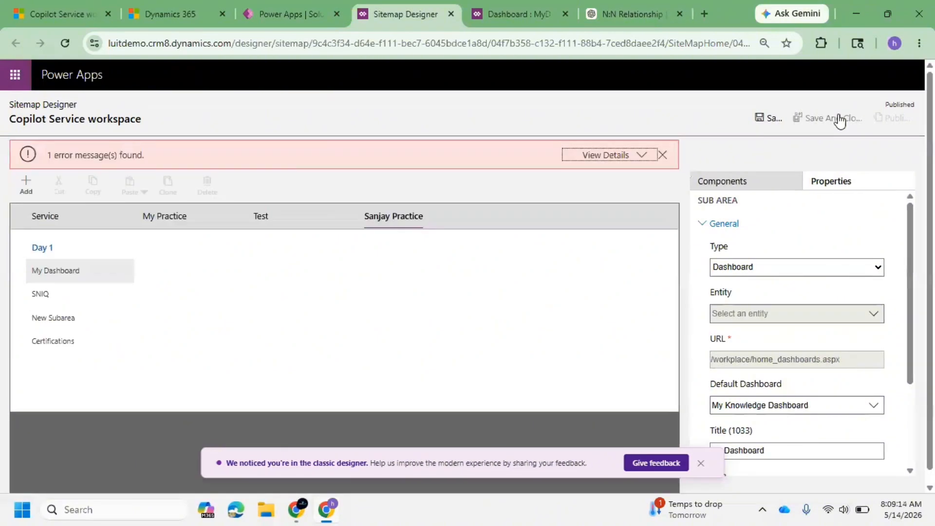
left_click(633, 156)
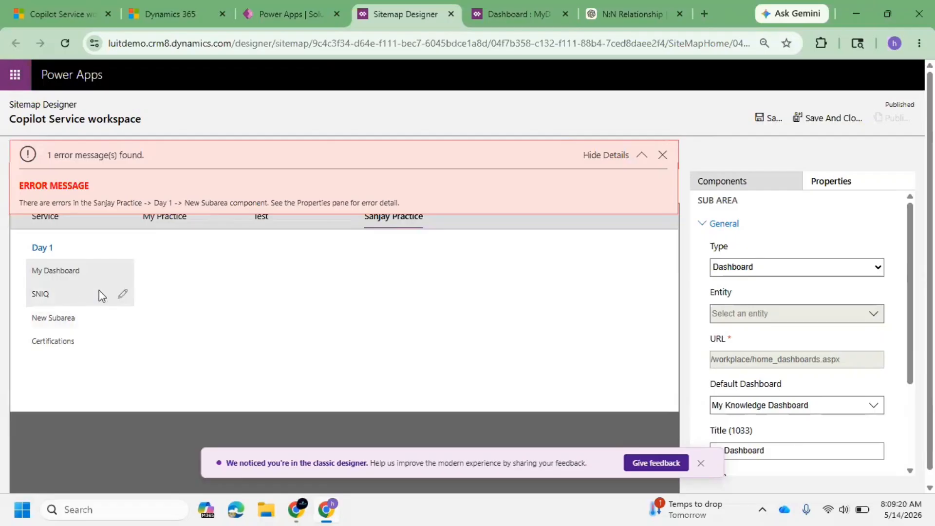
Review the Day 1 group's advanced properties and set the My Dashboard subarea's type to Dashboard.
left_click(94, 253)
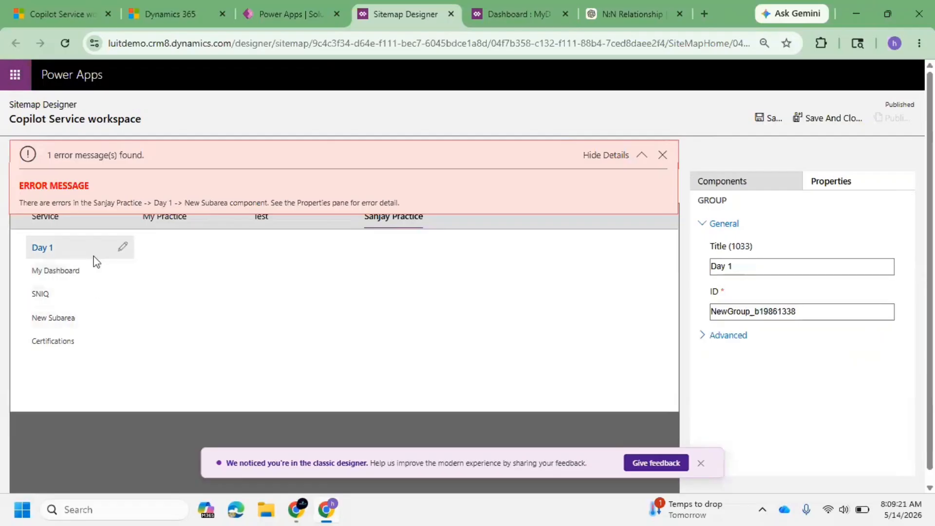
left_click(712, 335)
scroll(784, 291, "down", 1)
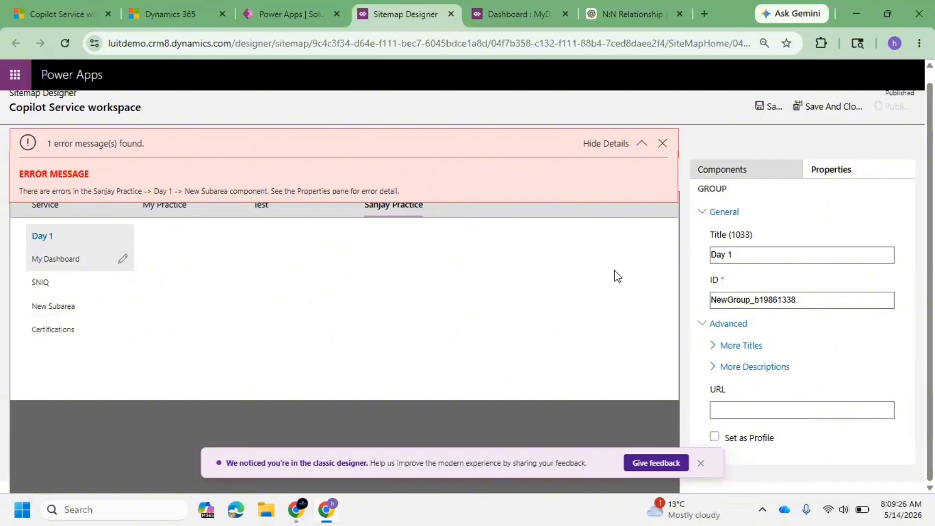
left_click(78, 258)
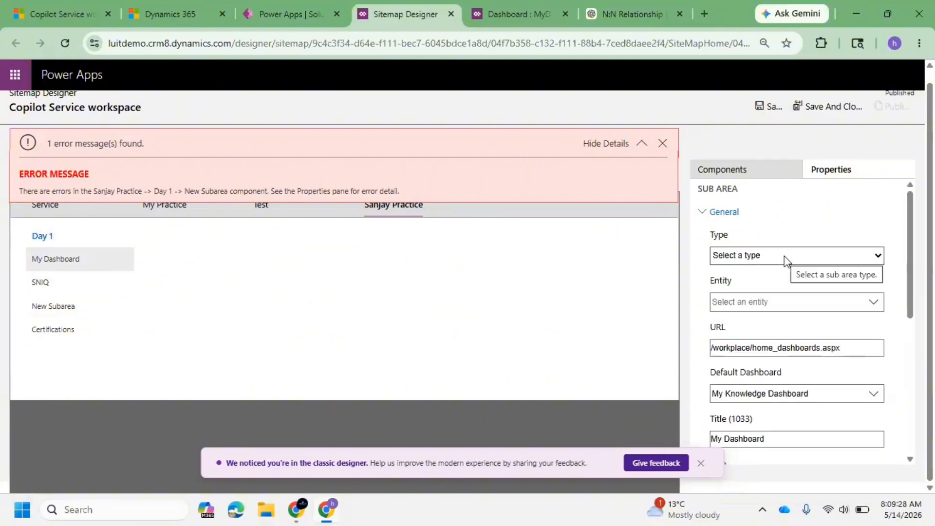
left_click(787, 258)
left_click(792, 290)
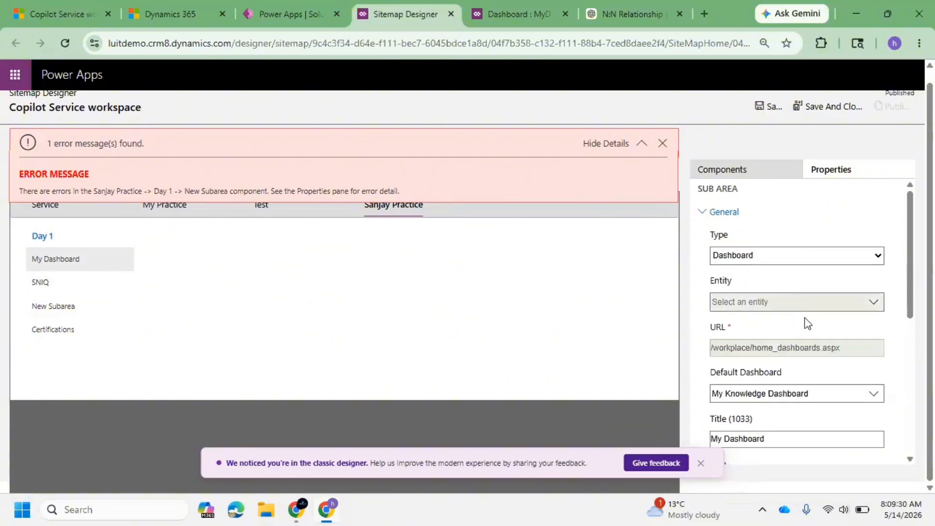
Try again to save the site map, closing the error message in between.
scroll(806, 324, "down", 1)
left_click(763, 110)
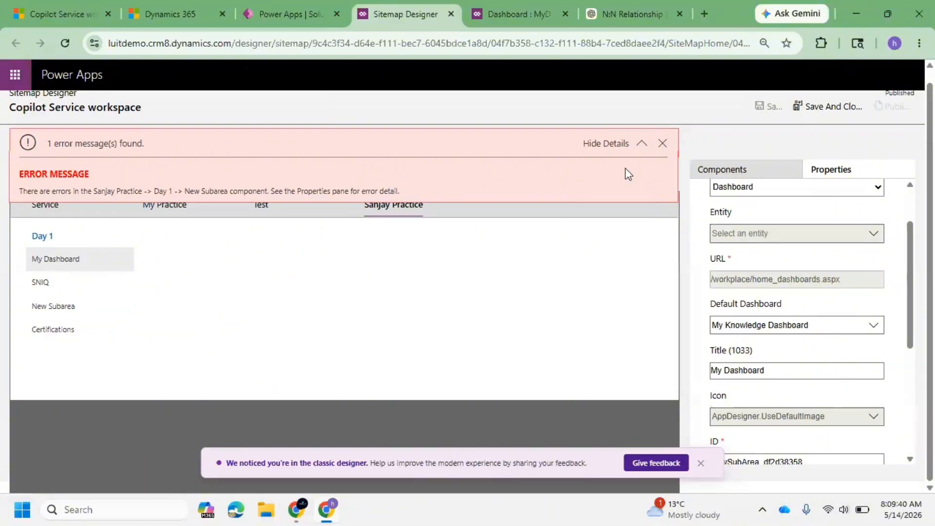
left_click(662, 144)
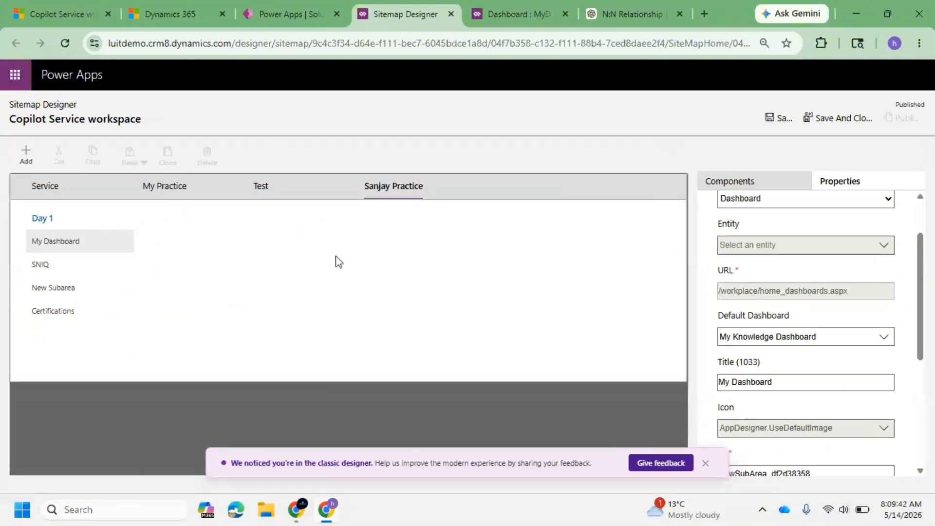
left_click(832, 120)
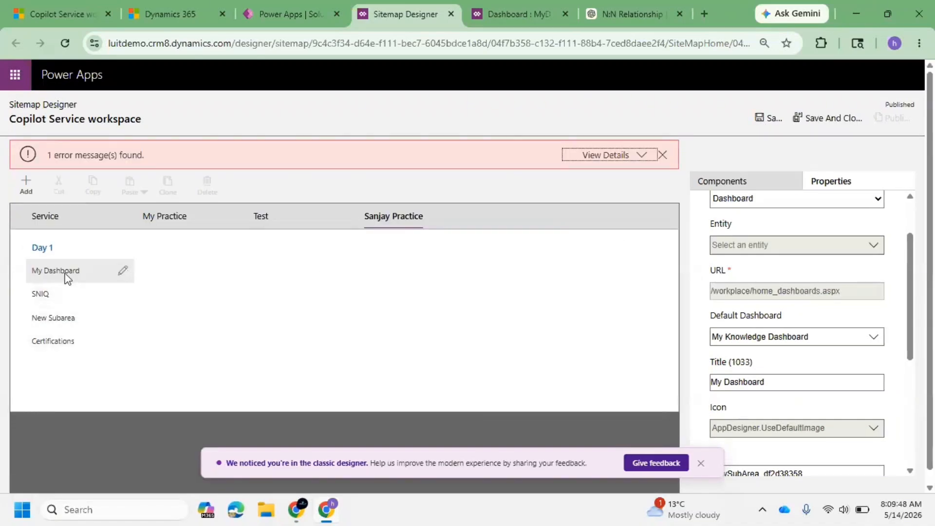
Inspect the SNIQ, New Subarea and Certifications subareas' properties to find the invalid one.
left_click(73, 314)
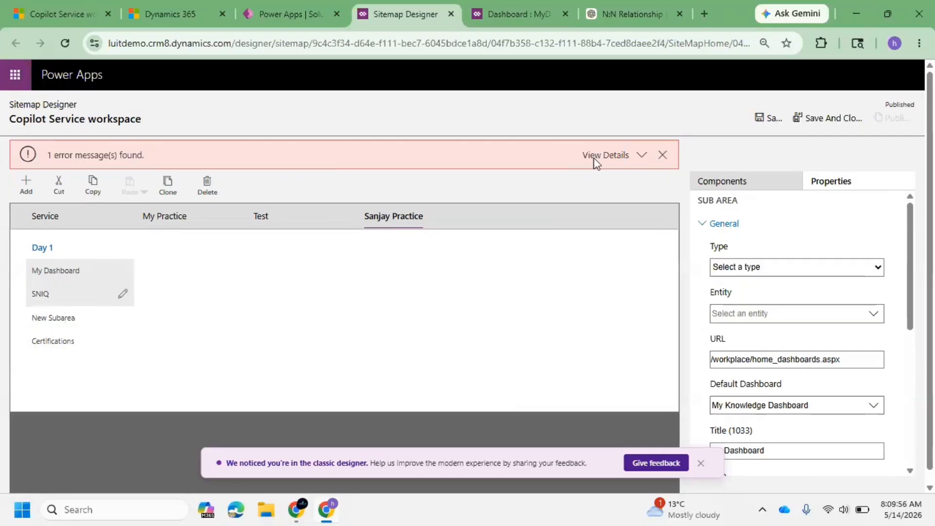
left_click(60, 317)
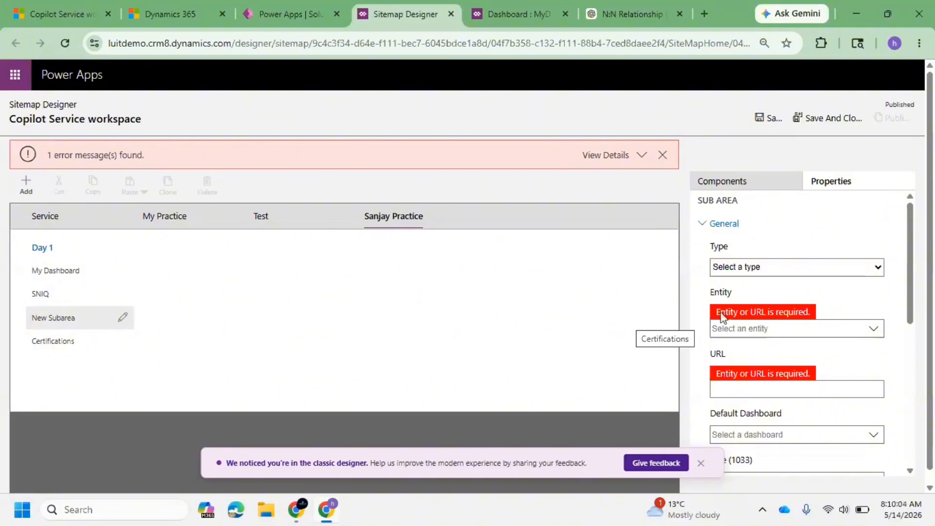
left_click(74, 341)
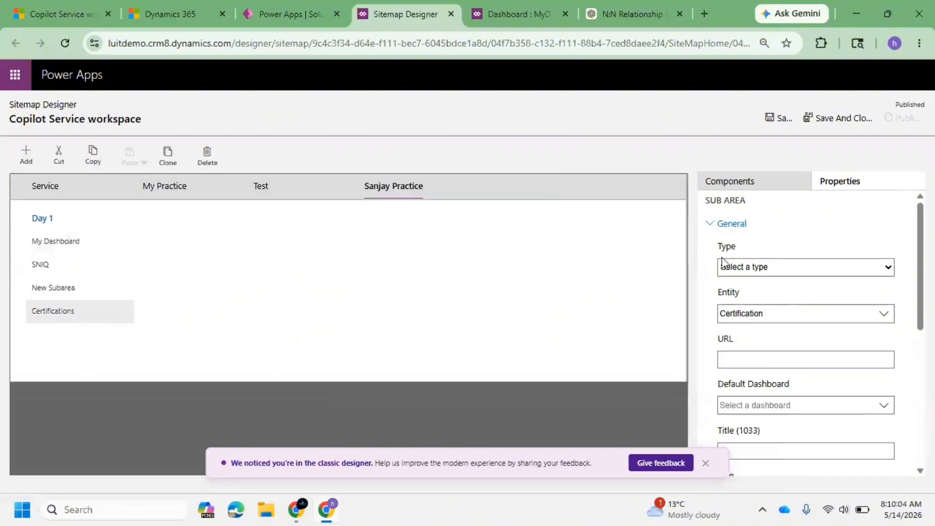
left_click(63, 292)
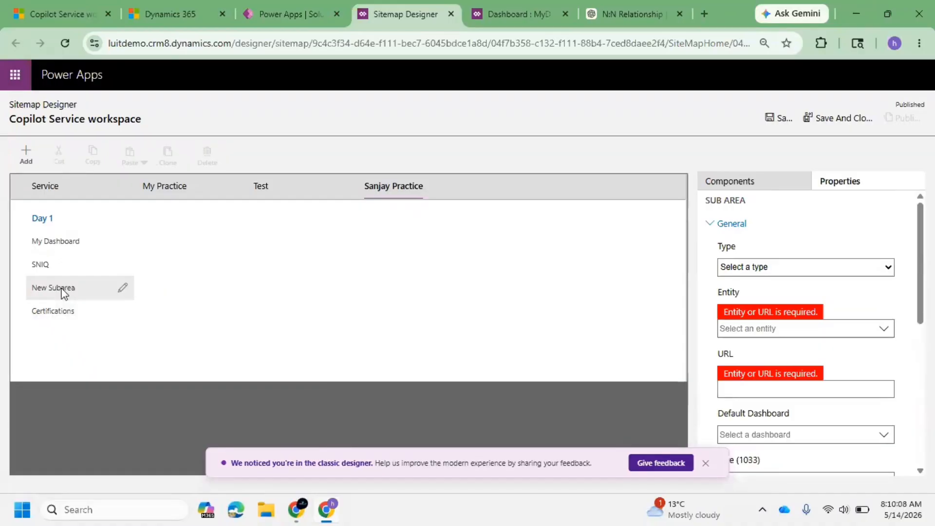
Set the new subarea's type to Entity with the Candidate table, then save and publish the site map.
left_click(822, 267)
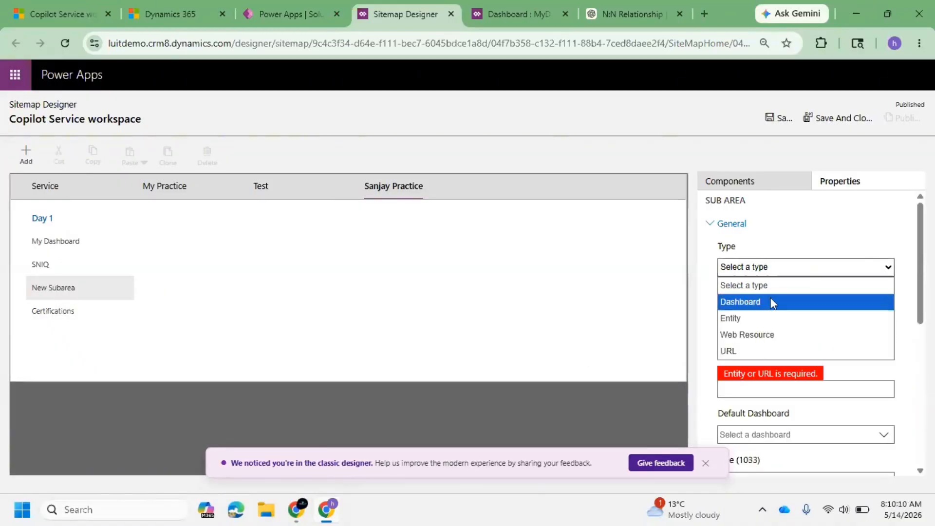
left_click(753, 316)
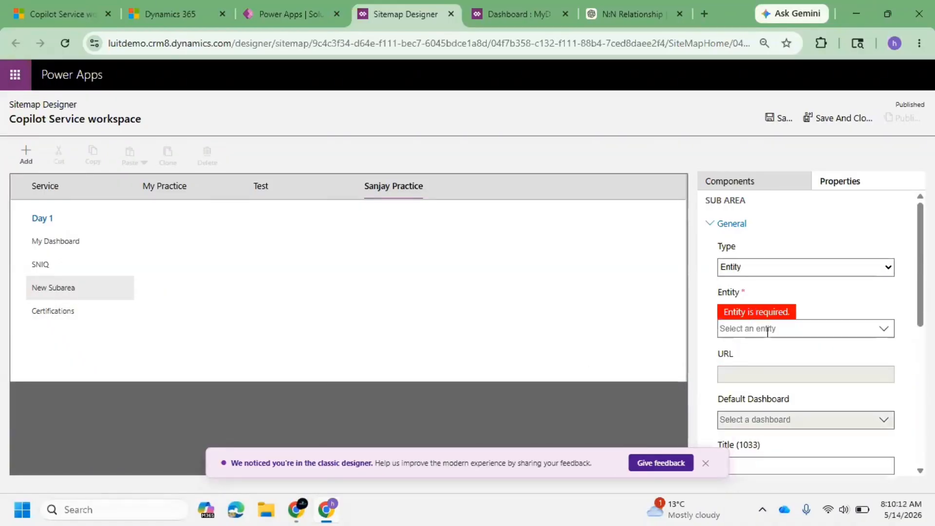
type("Ca")
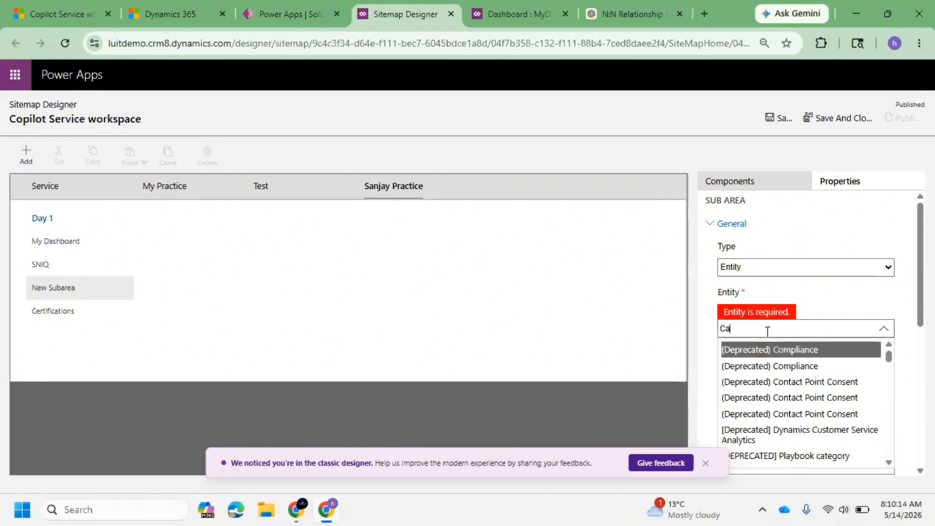
type("ndi")
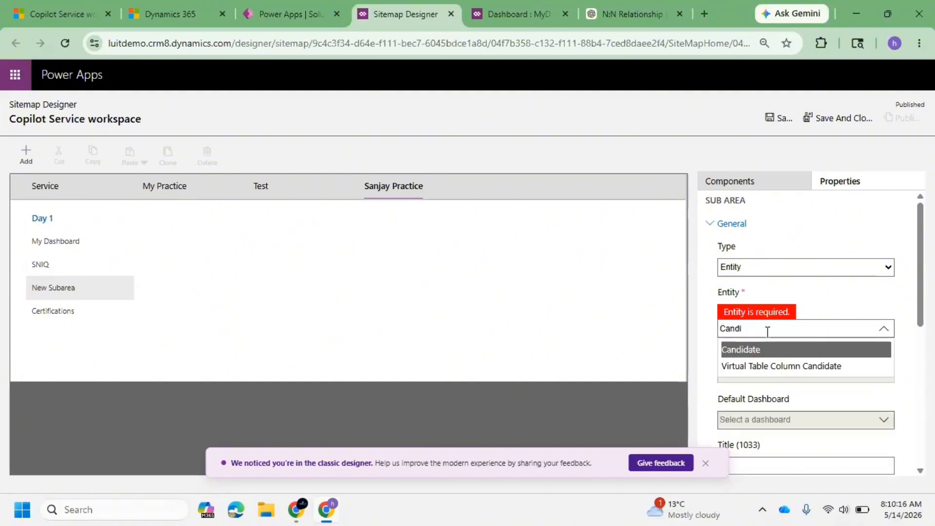
left_click(772, 351)
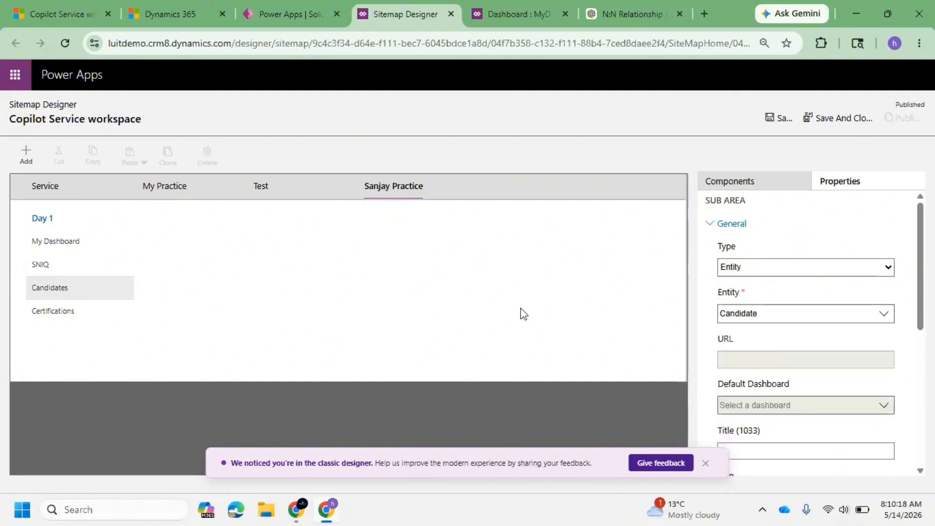
left_click(776, 114)
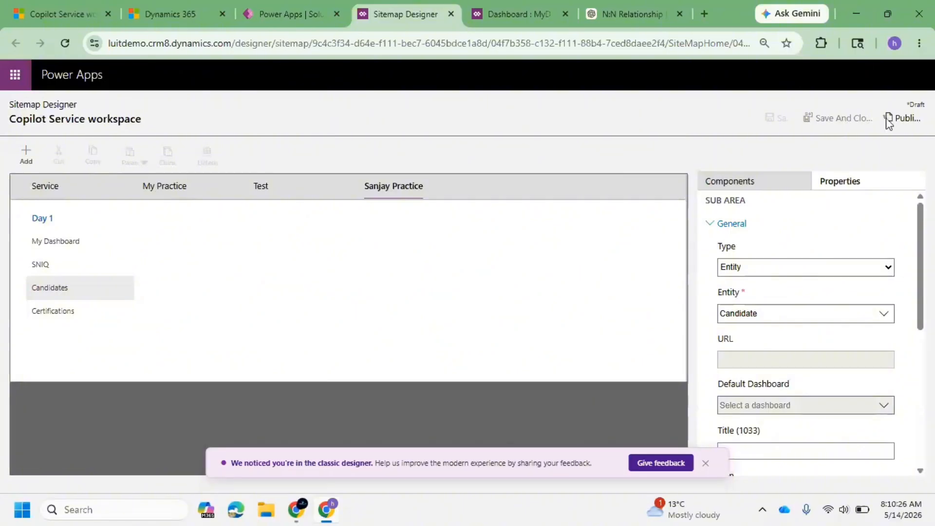
left_click(909, 121)
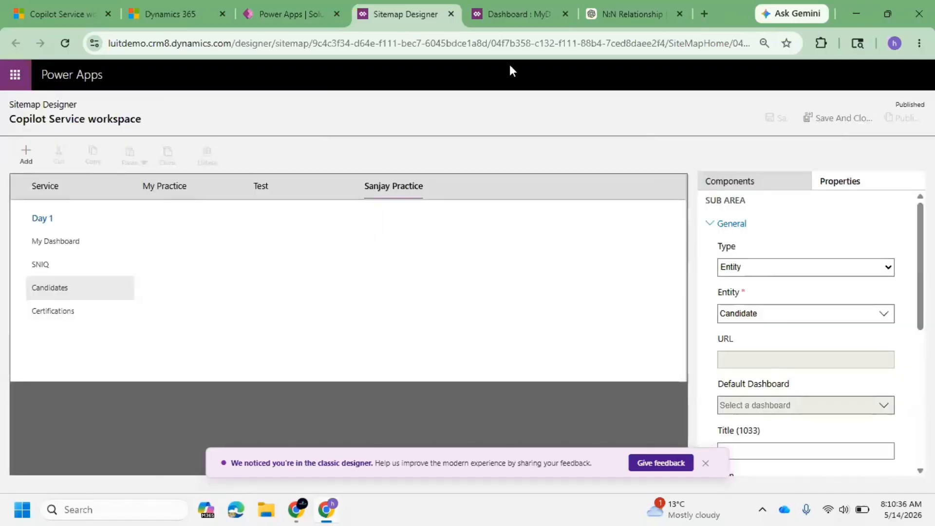
Switch to the Copilot Service workspace app, change to the Sanjay Practice area, and open My Dashboard.
left_click(90, 18)
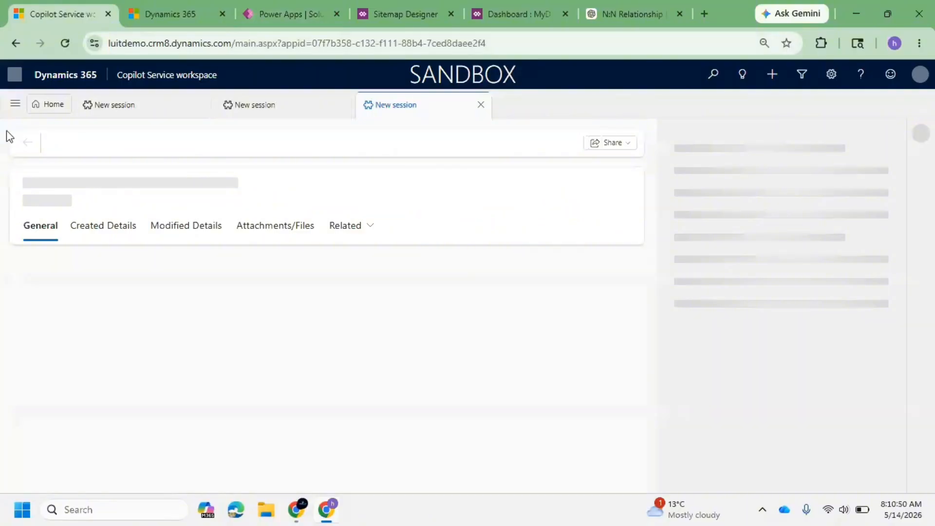
left_click(15, 104)
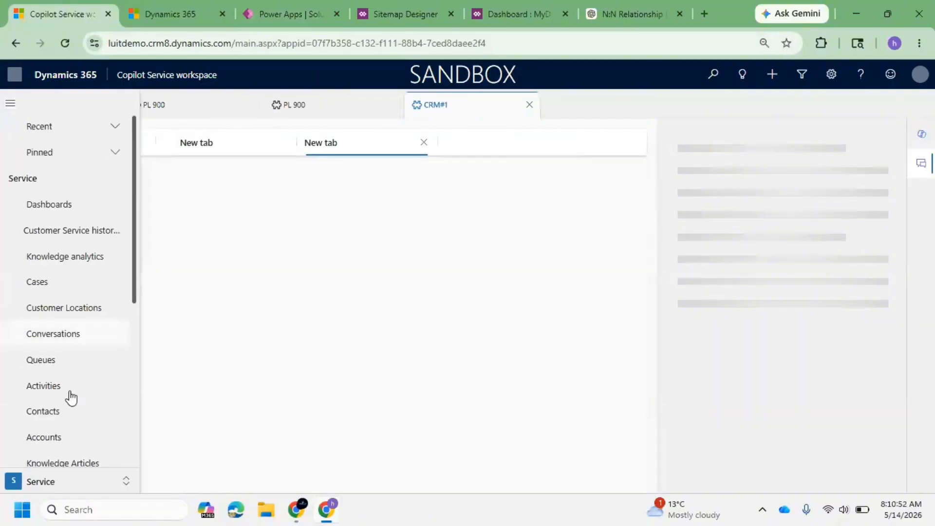
scroll(80, 432, "down", 6)
left_click(55, 482)
left_click(63, 463)
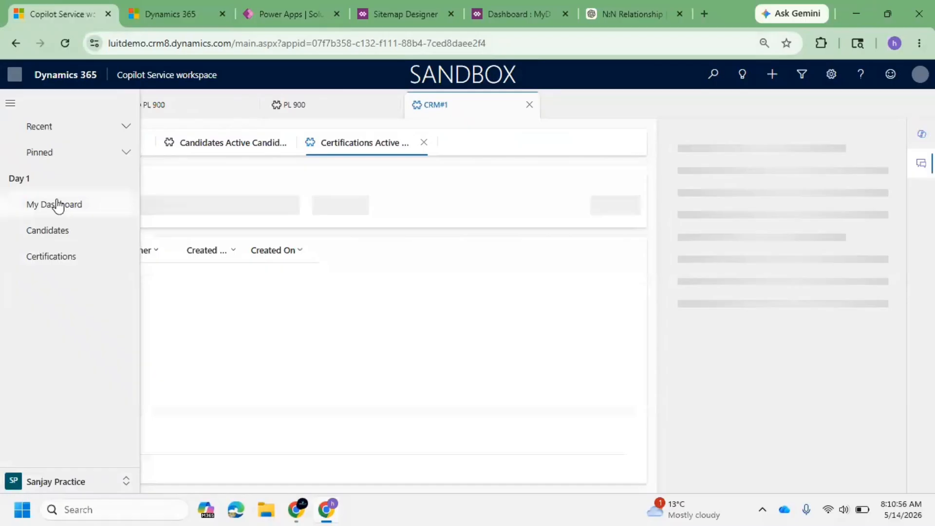
left_click(58, 205)
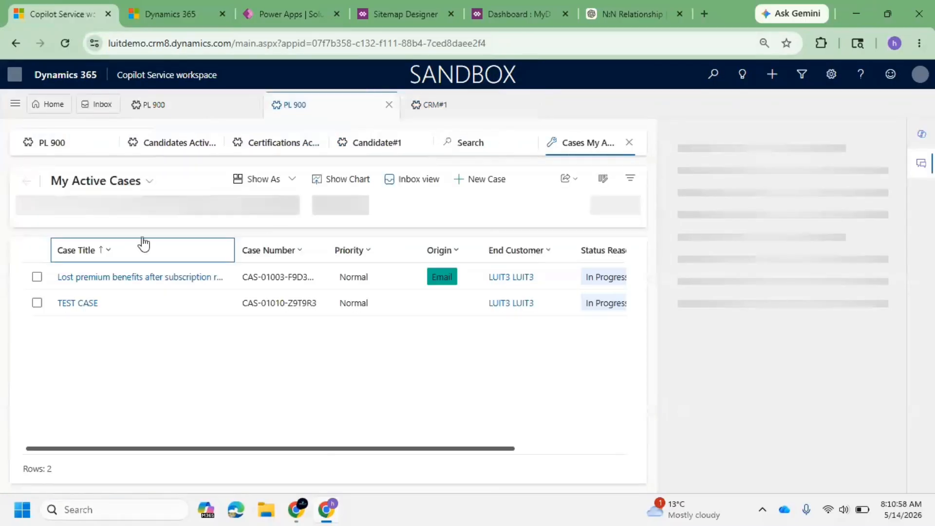
Reopen My Dashboard from the navigation and scroll through its charts.
left_click(15, 104)
left_click(58, 213)
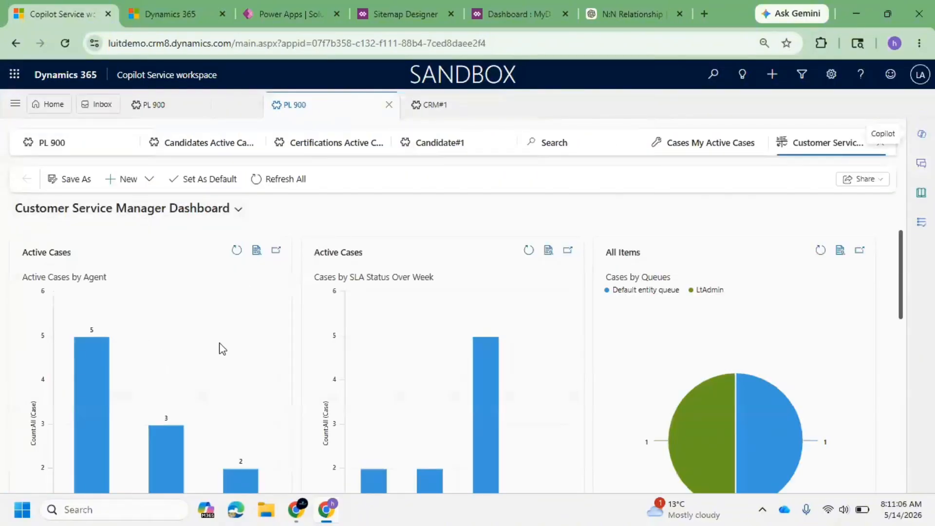
scroll(250, 353, "down", 6)
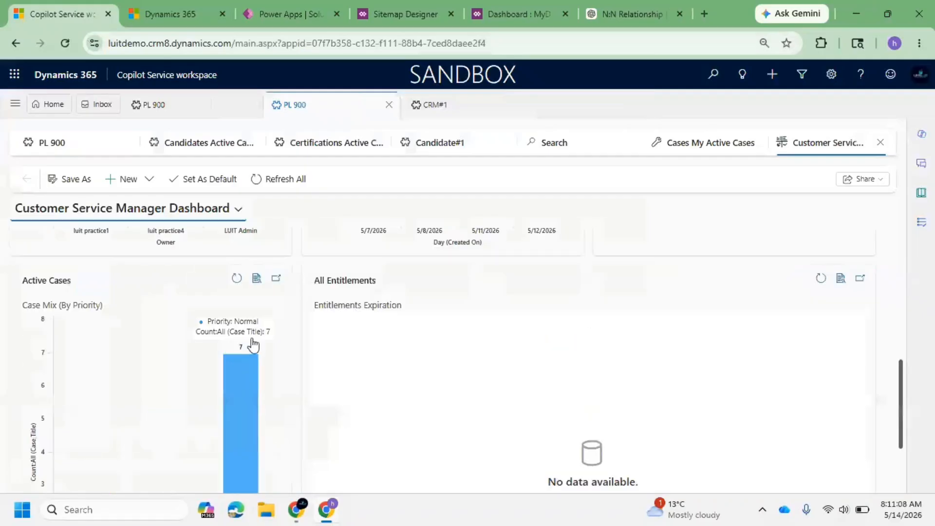
scroll(254, 345, "up", 2)
scroll(265, 327, "down", 3)
scroll(276, 344, "up", 7)
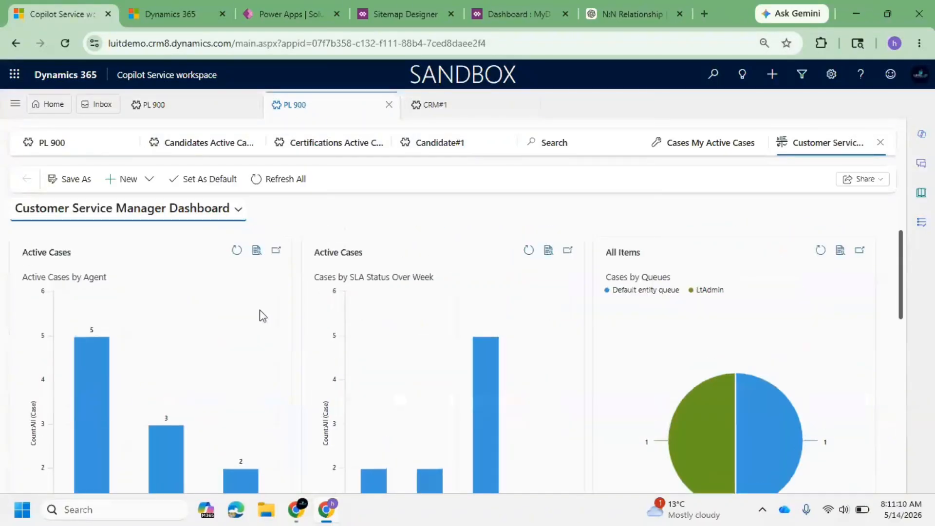
Scroll through the Customer Service Manager Dashboard to review its charts.
scroll(141, 285, "down", 3)
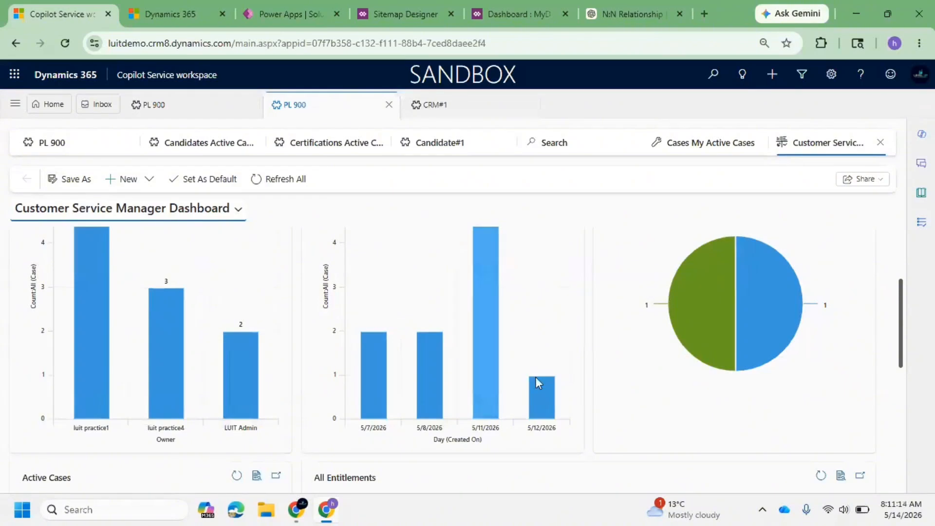
scroll(459, 327, "down", 5)
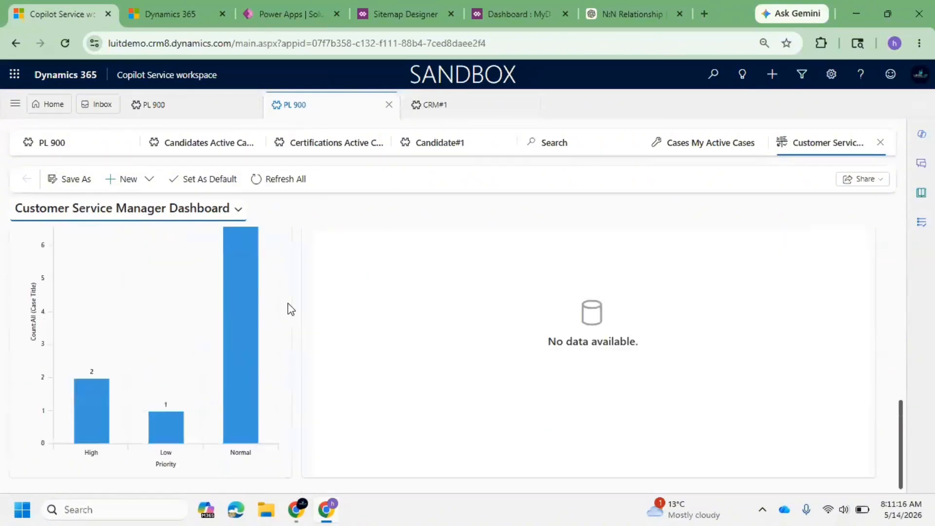
scroll(180, 302, "up", 8)
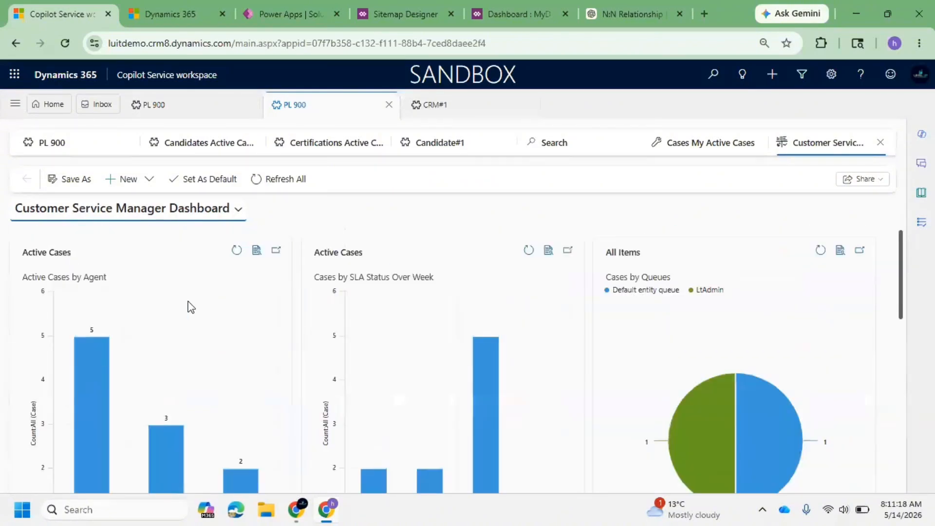
scroll(121, 380, "down", 3)
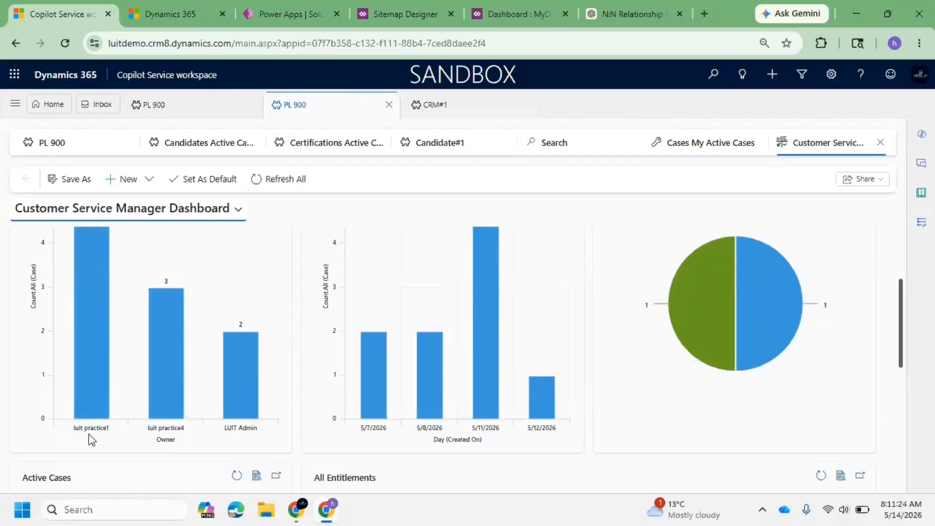
scroll(92, 423, "up", 3)
scroll(110, 397, "down", 5)
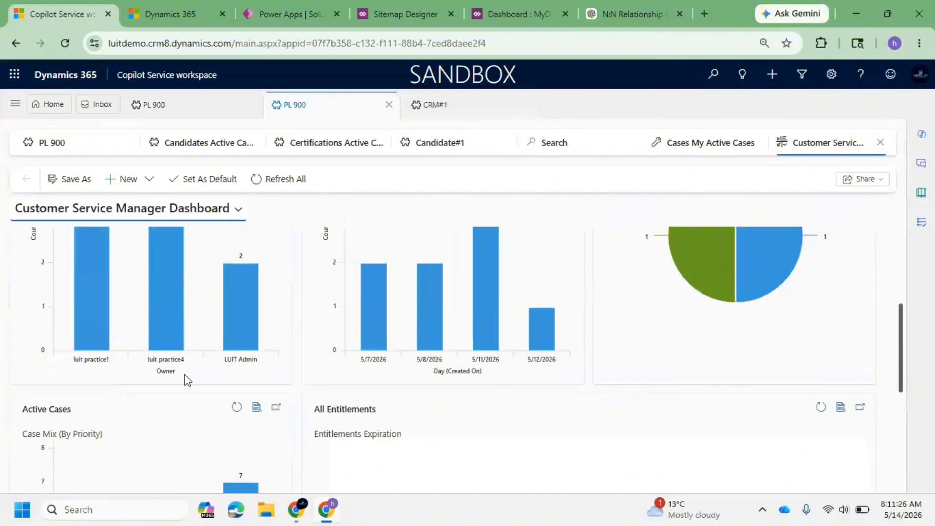
scroll(182, 367, "up", 3)
scroll(188, 379, "down", 3)
scroll(237, 370, "up", 2)
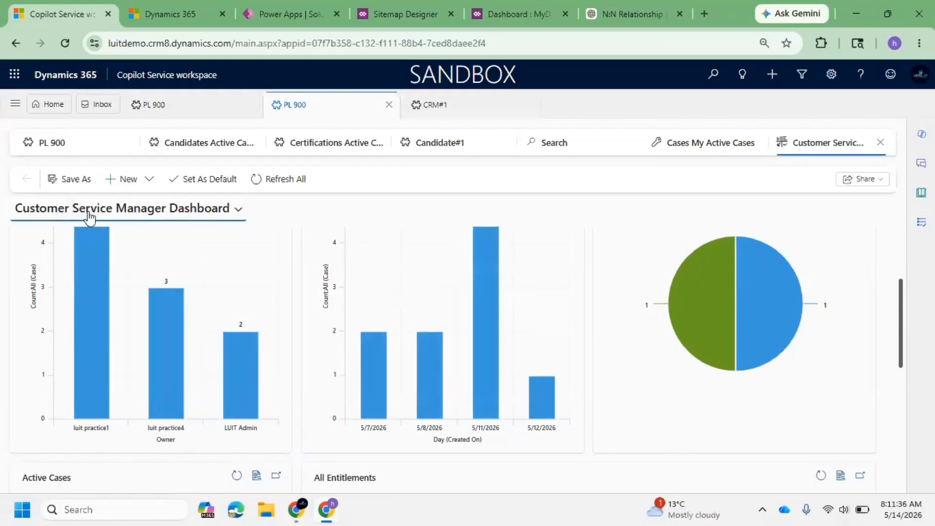
scroll(263, 334, "up", 3)
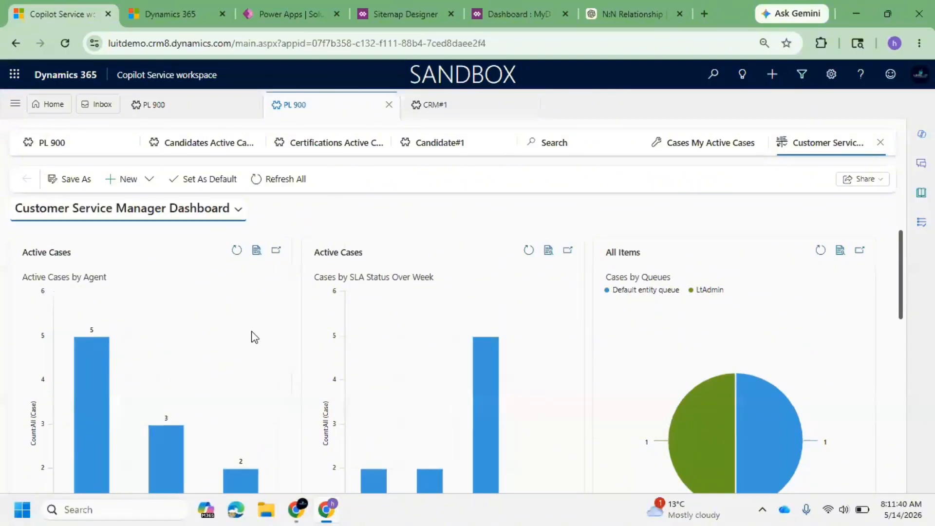
Switch back to the Power Apps solution's site maps list, passing through the Sitemap Designer and dashboard tabs.
mouse_move(86, 373)
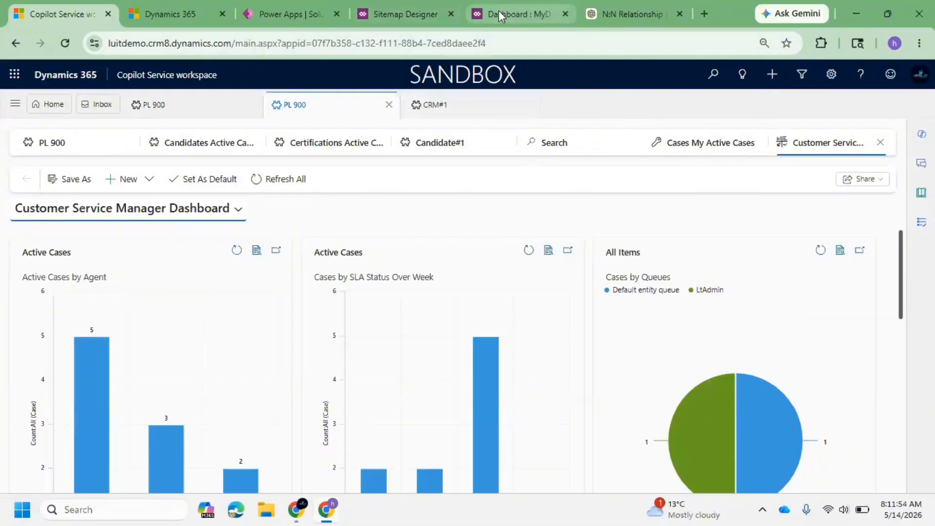
left_click(397, 14)
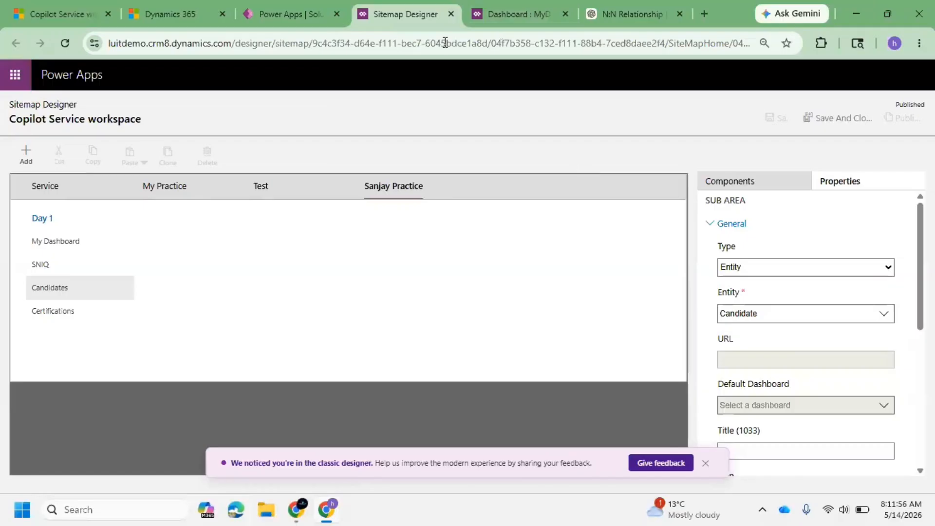
left_click(514, 19)
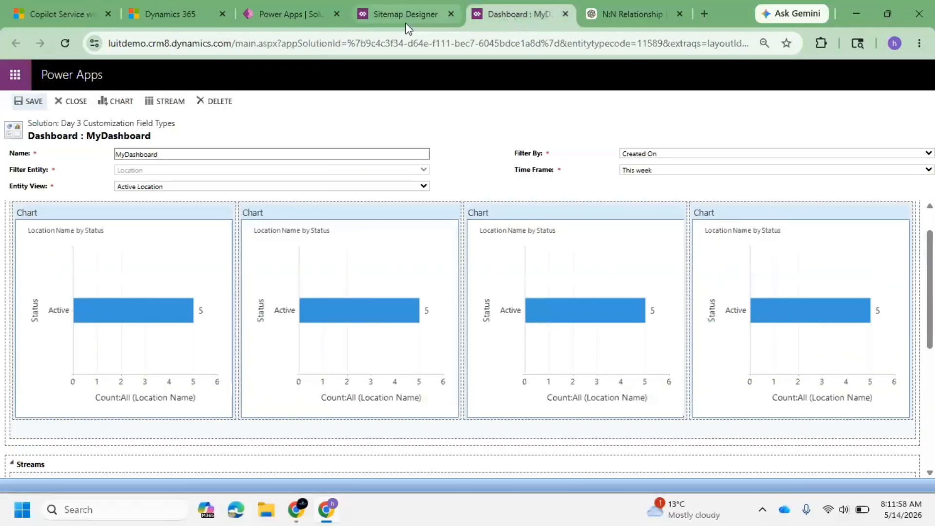
left_click(398, 11)
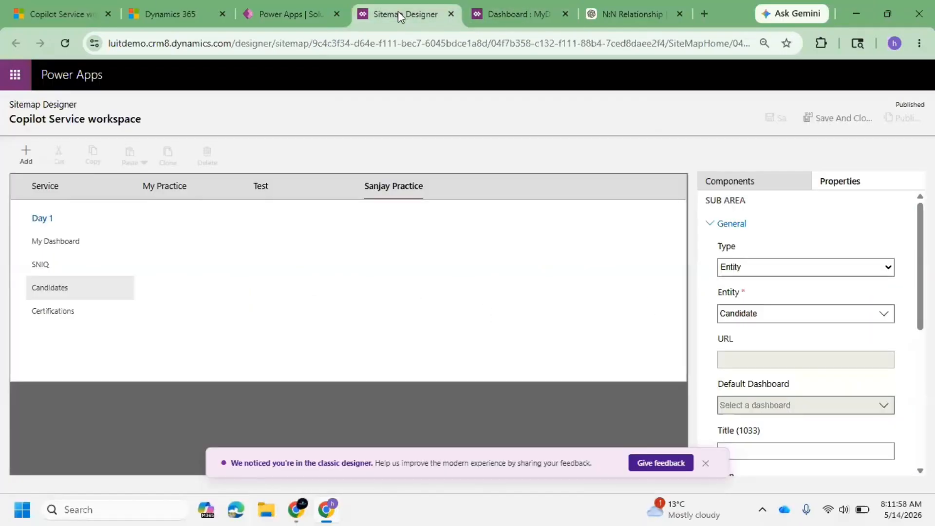
left_click(294, 13)
left_click(575, 317)
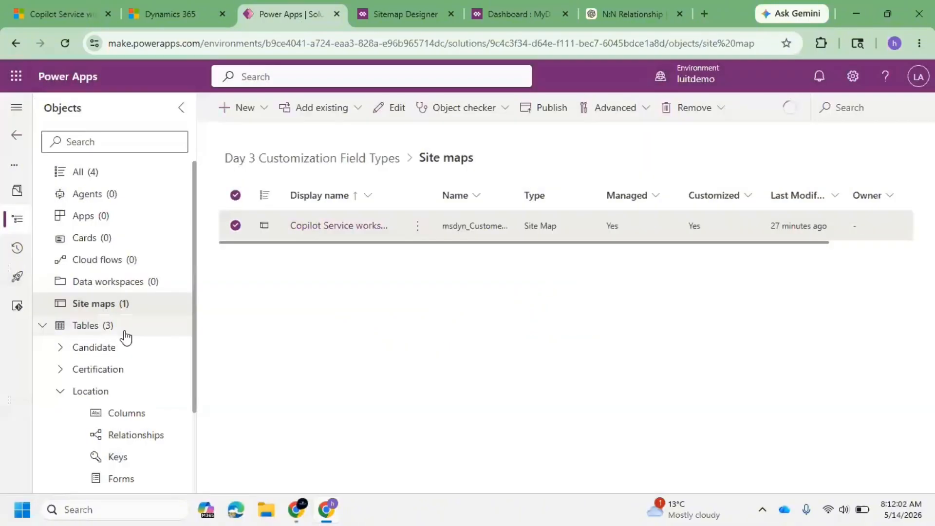
Open the Location table in the solution and expand its component list in the object tree.
scroll(126, 336, "down", 2)
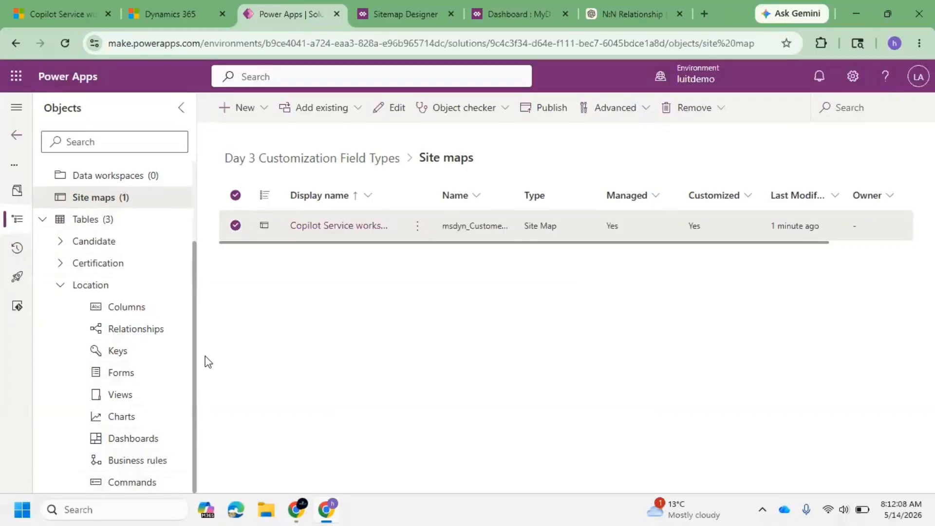
left_click(61, 286)
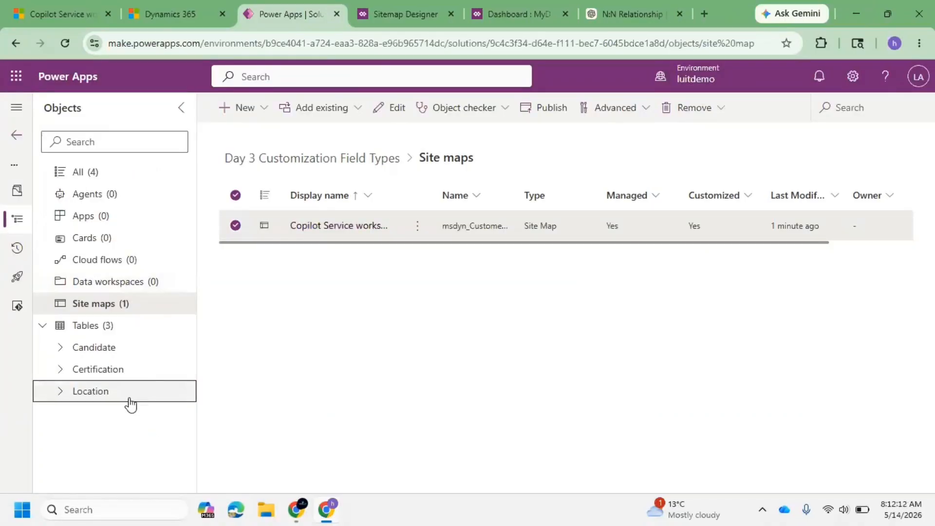
left_click(71, 399)
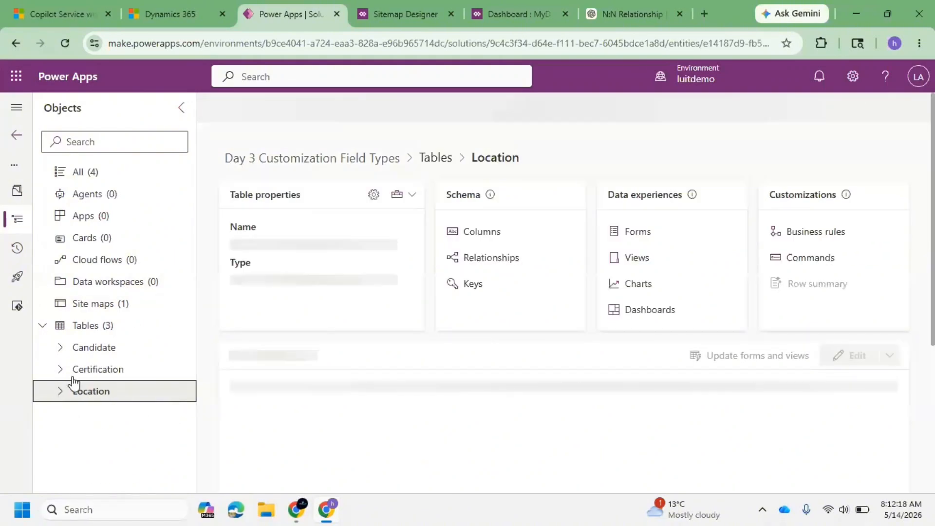
left_click(60, 392)
scroll(147, 350, "down", 2)
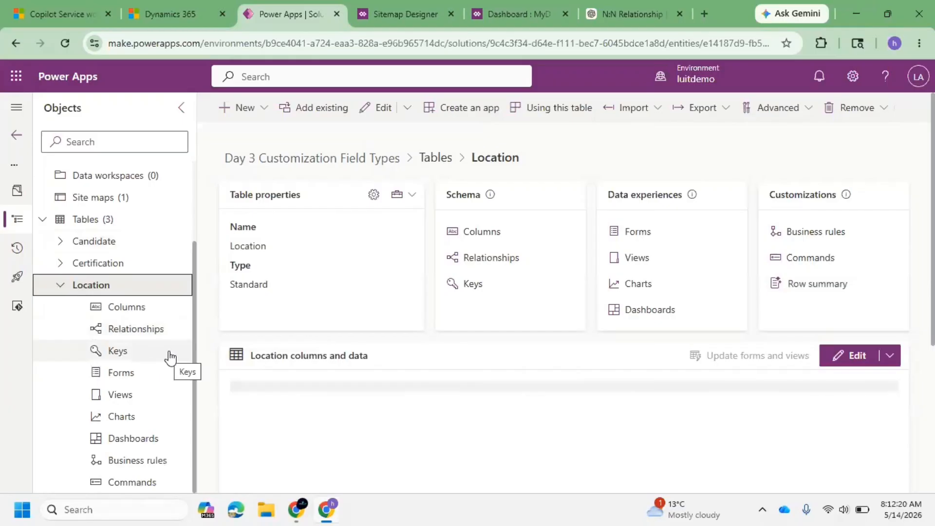